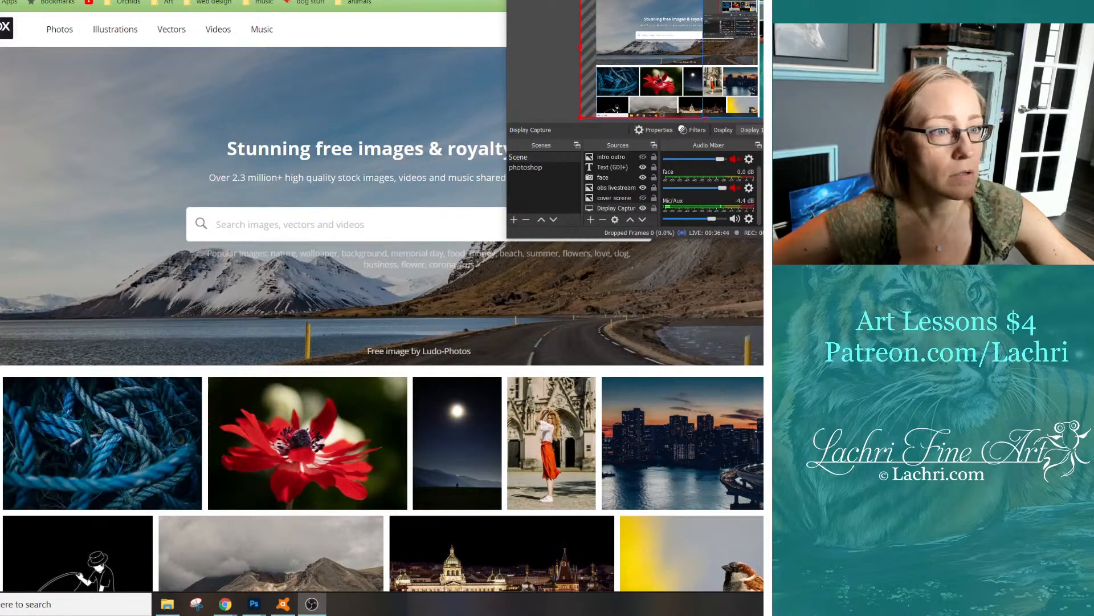
Bring the blank Photoshop canvas into view and move the OBS window aside so it covers less of the workspace
left_click_drag(635, 0, 669, 0)
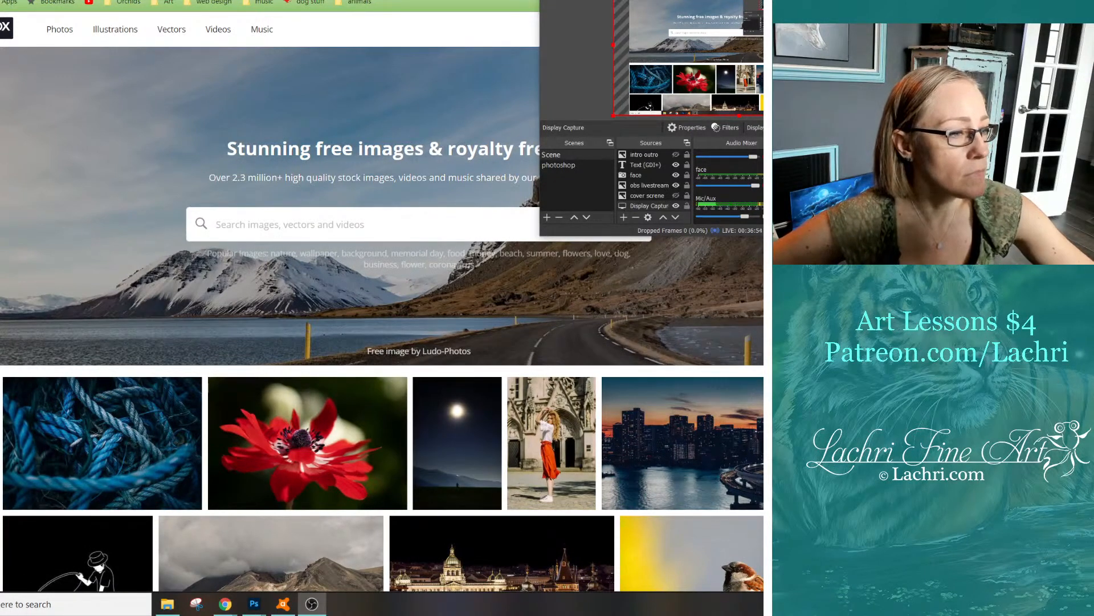
mouse_move(254, 604)
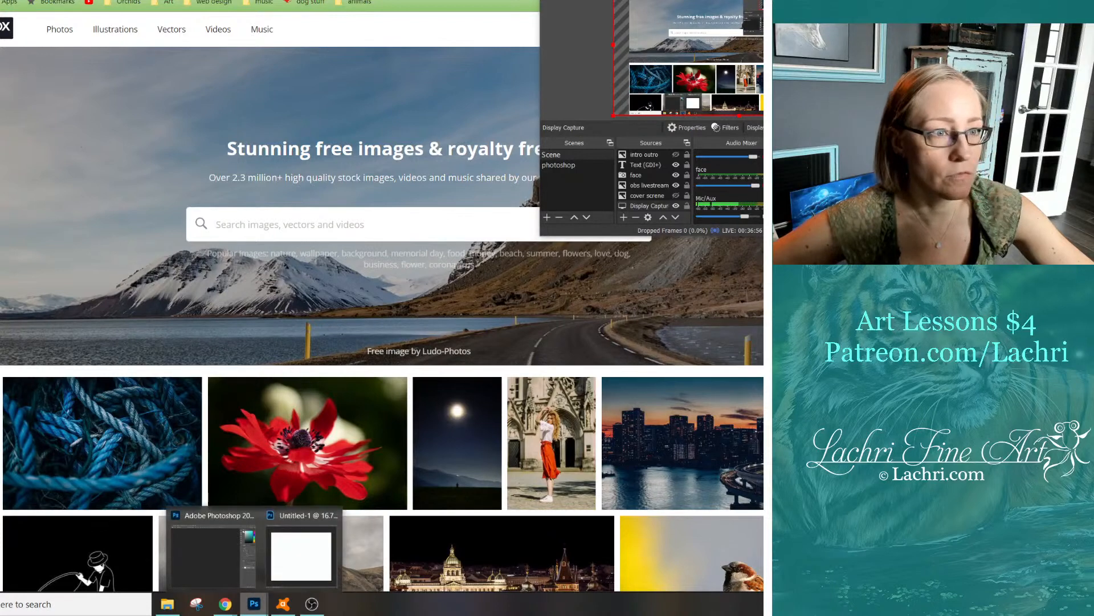
left_click(211, 553)
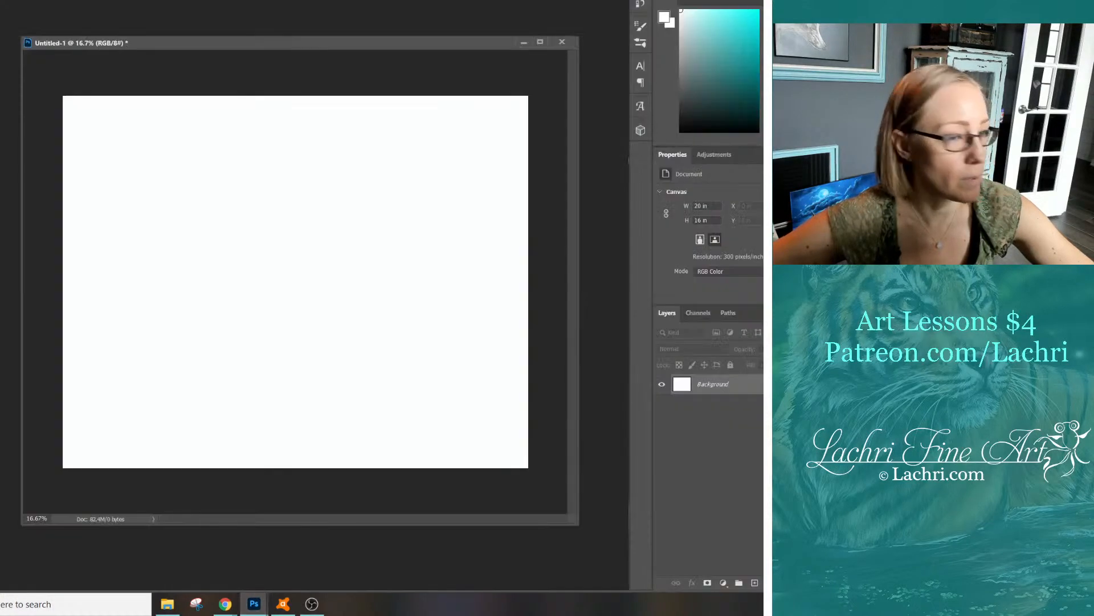
left_click(311, 604)
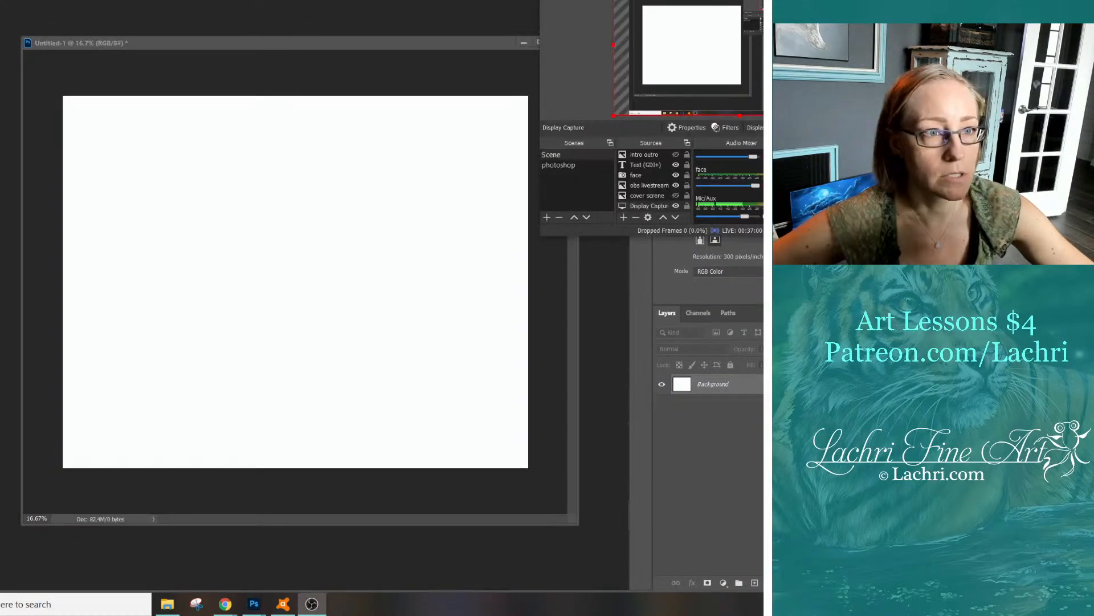
left_click_drag(653, 1, 757, 3)
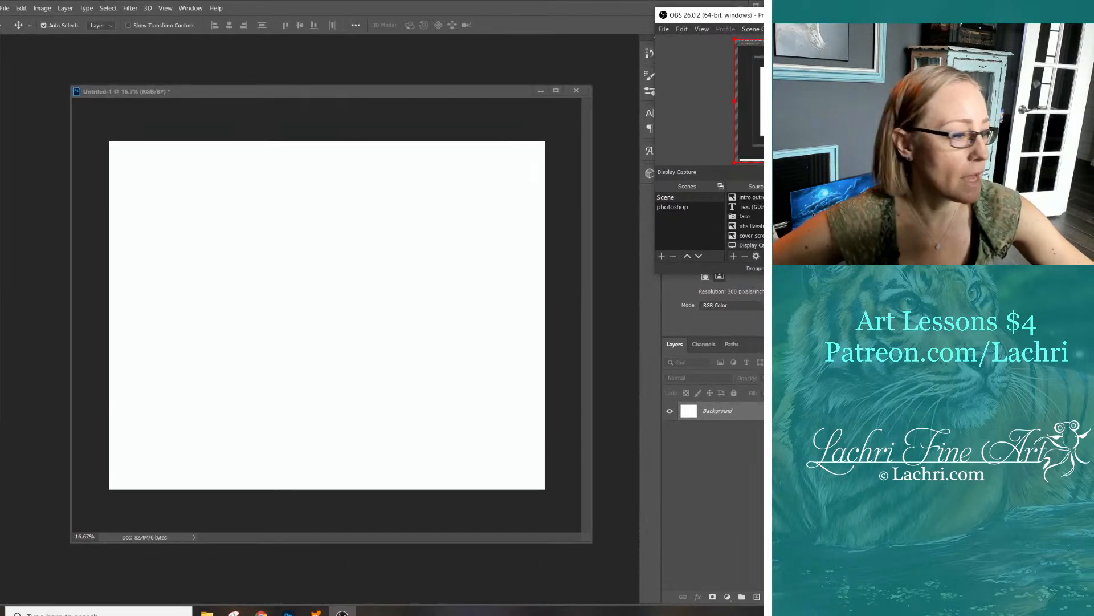
left_click(261, 613)
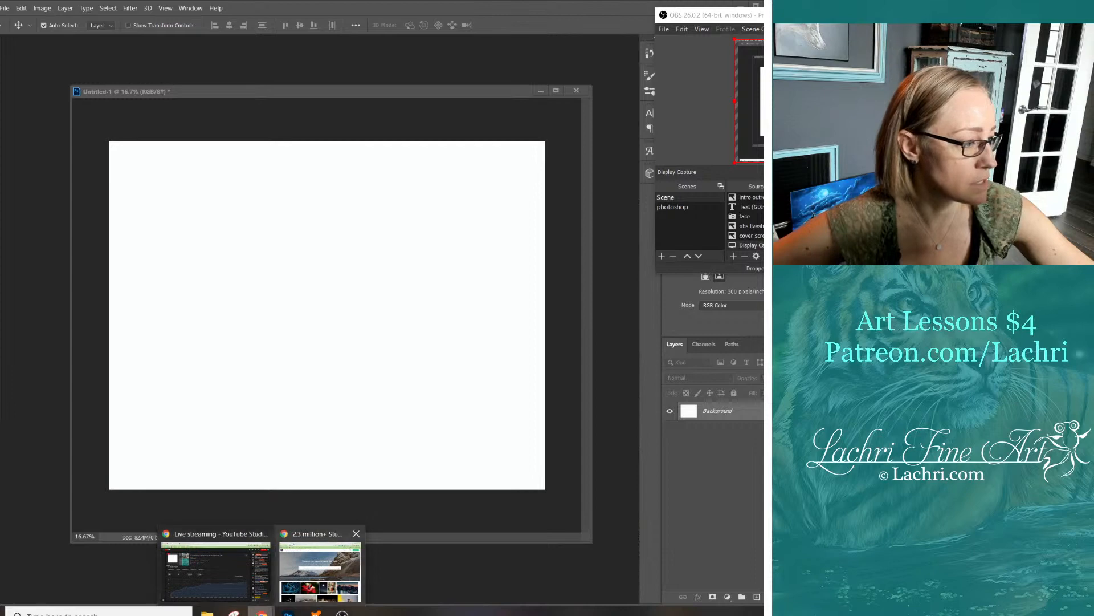
left_click(320, 567)
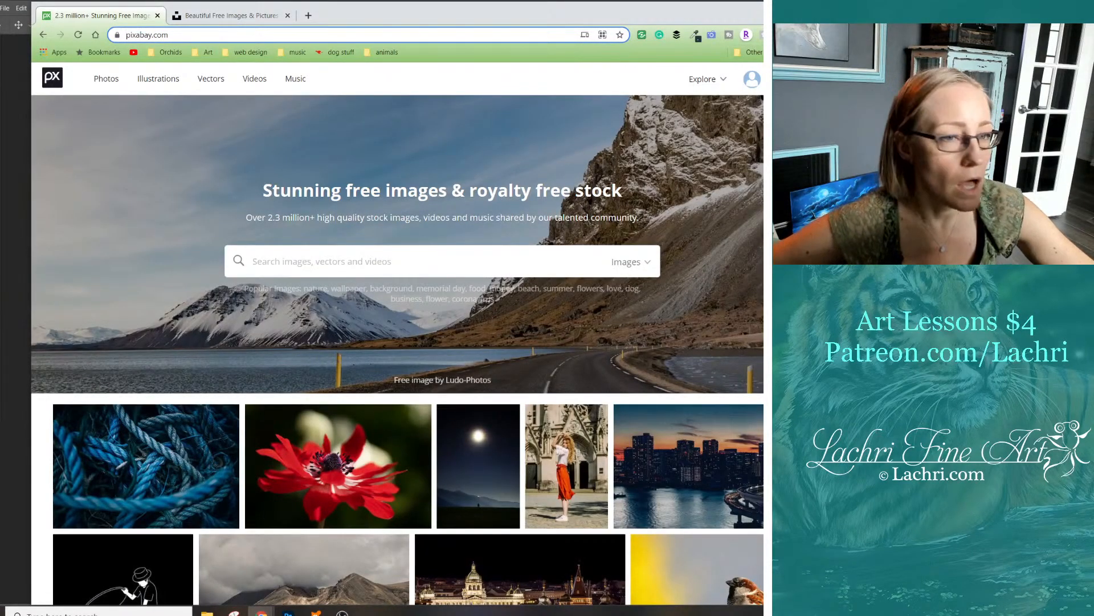
key("alt+Tab")
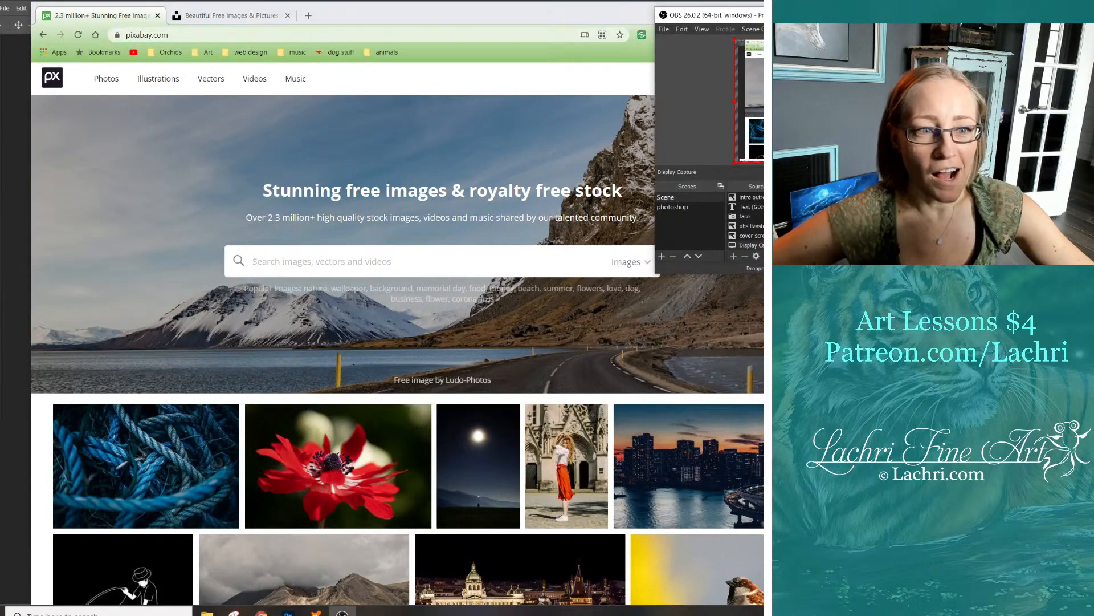
mouse_move(342, 614)
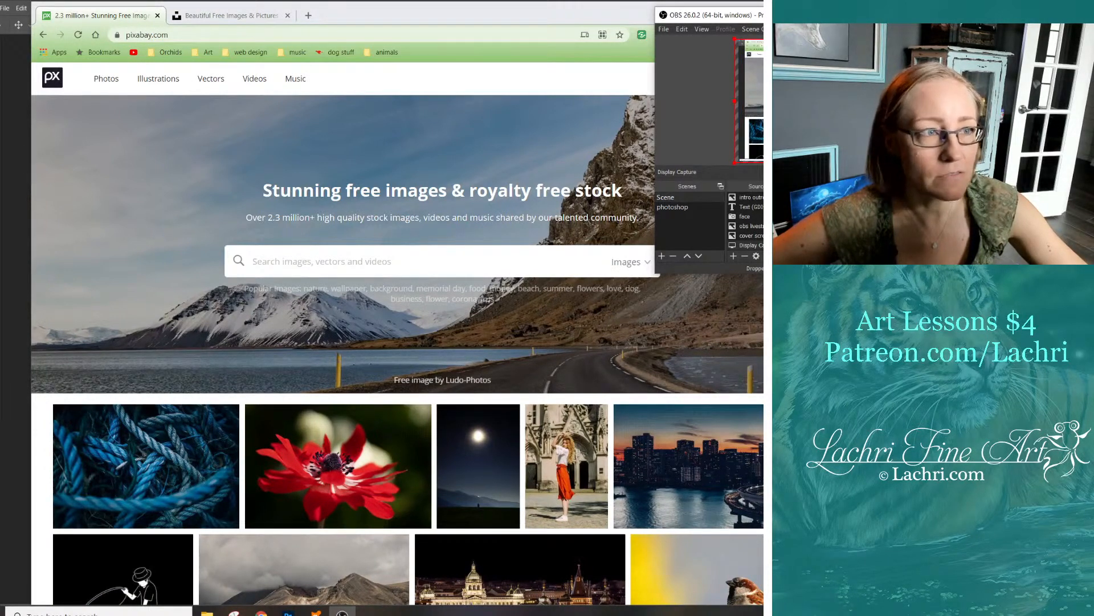
right_click(566, 16)
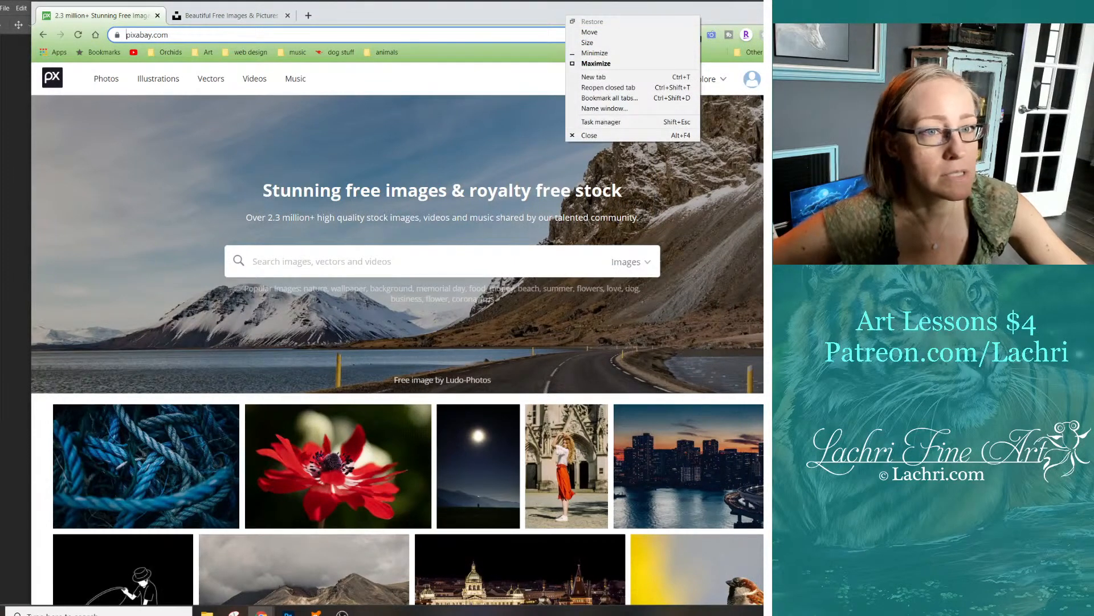
key("alt+Tab")
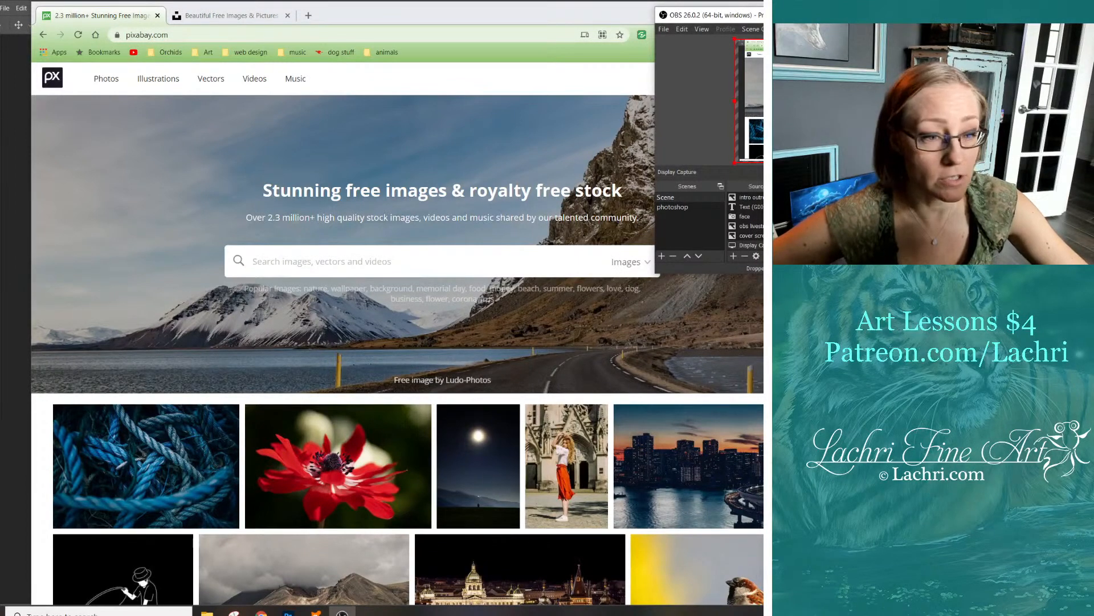
key("alt+Tab")
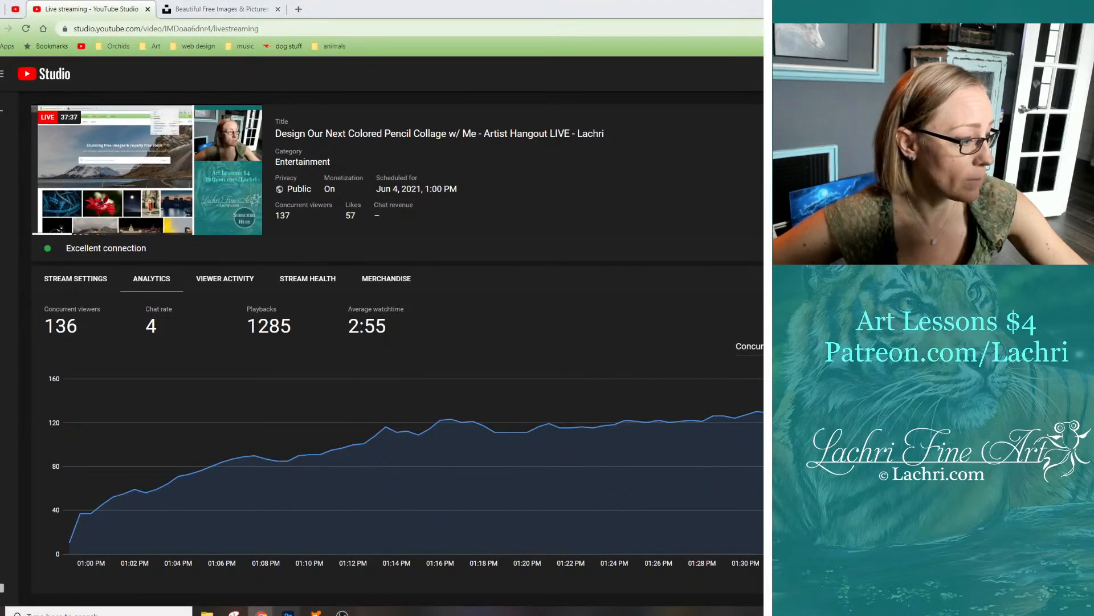
mouse_move(288, 611)
left_click(332, 570)
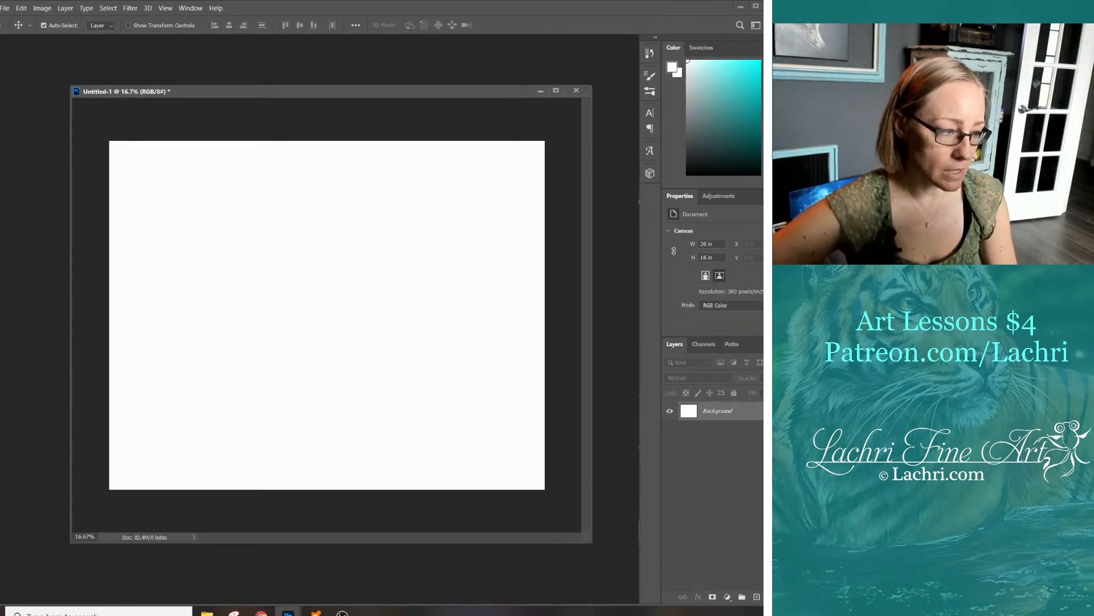
Switch to the Pixabay page in Chrome and search its images for "space"
mouse_move(261, 613)
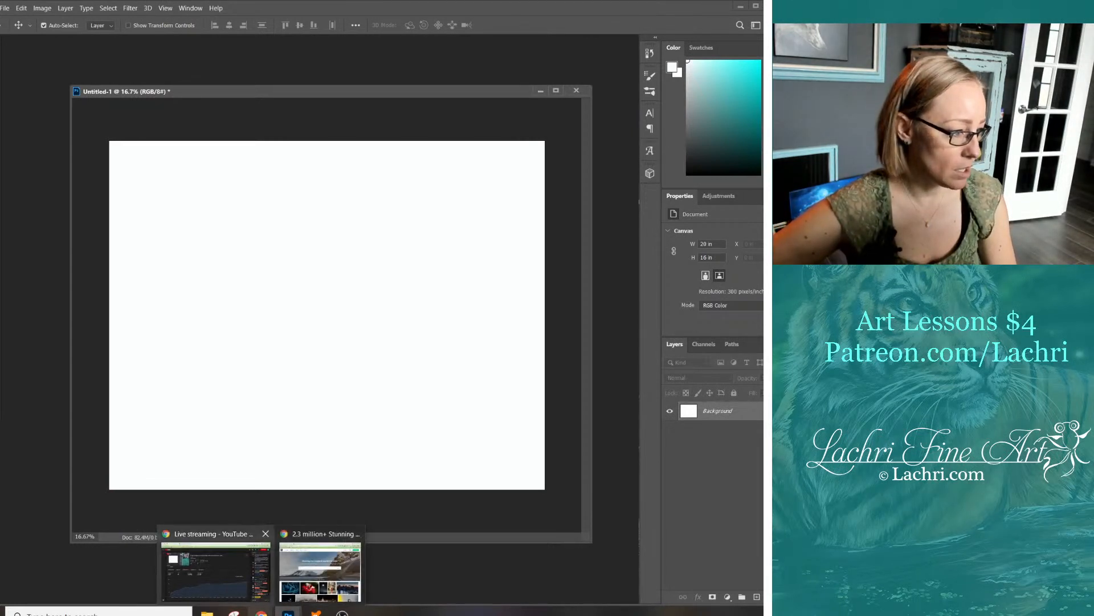
left_click(320, 570)
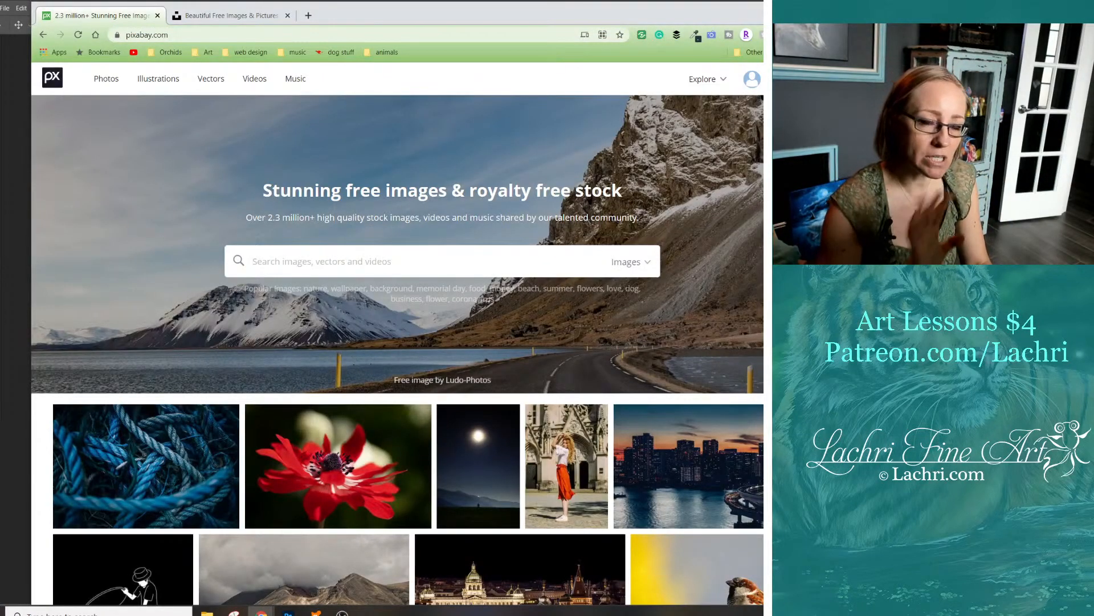
type("spac")
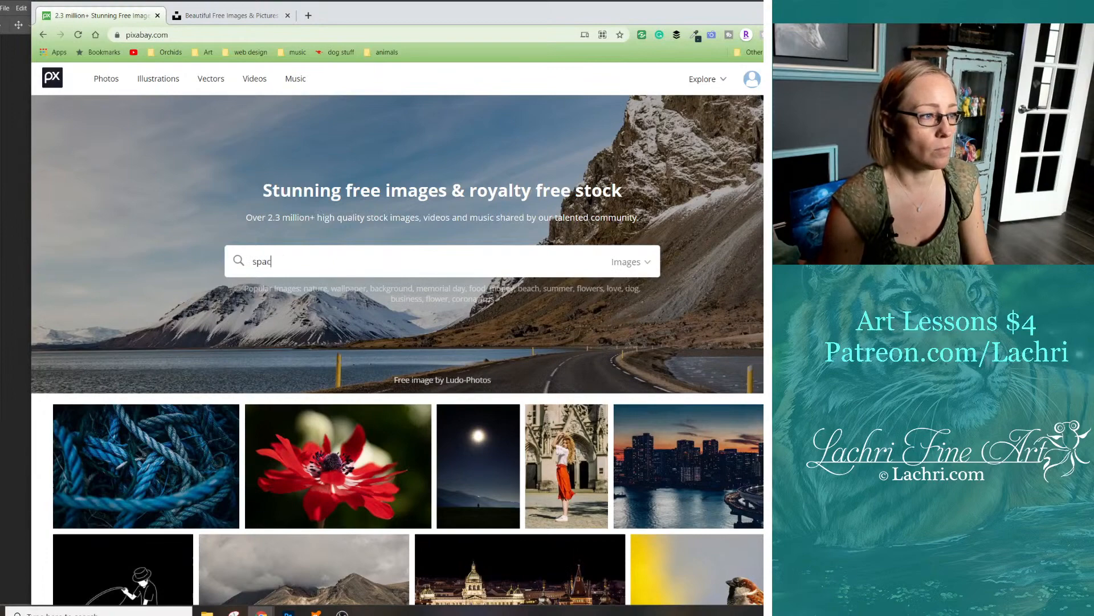
type("e")
key("Return")
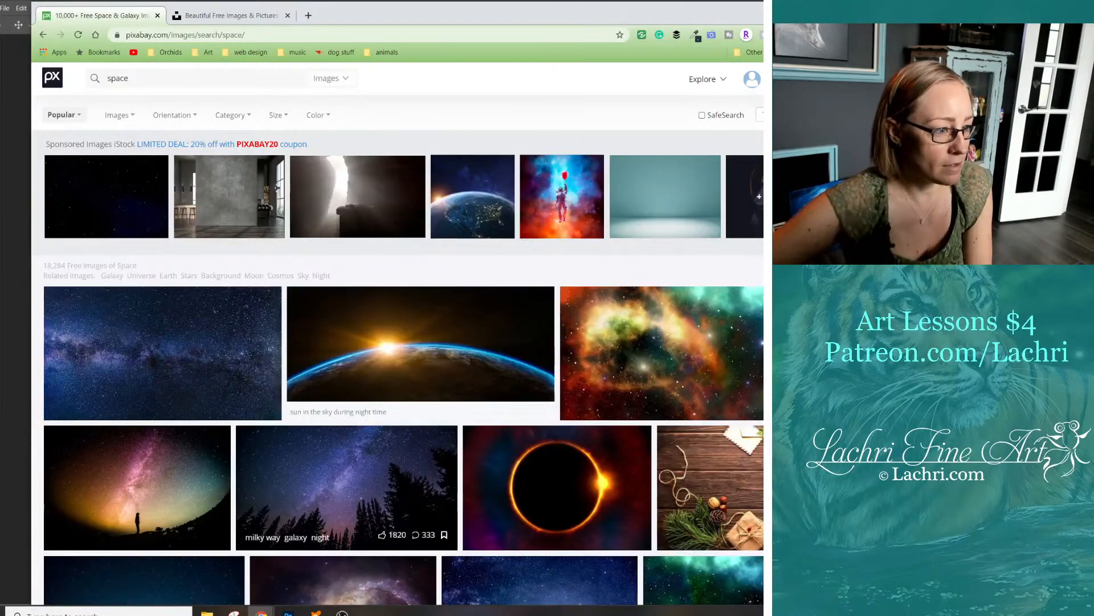
Browse the space image results and open the blue and purple Milky Way photo tagged astronomy, bright
scroll(710, 433, "down", 3)
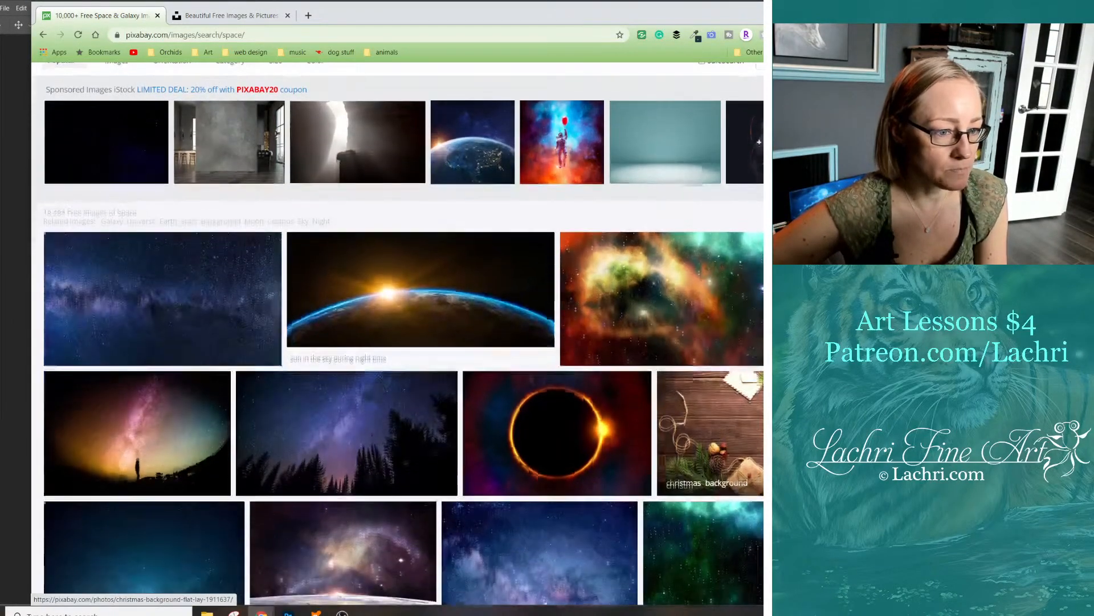
scroll(707, 444, "down", 2)
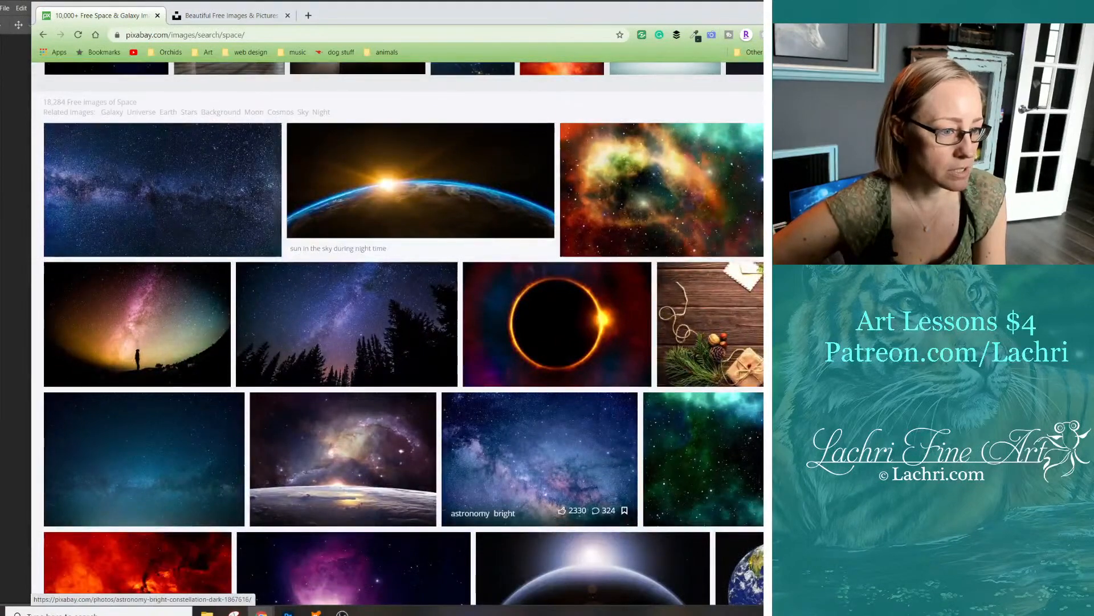
scroll(542, 433, "down", 1)
scroll(541, 433, "down", 4)
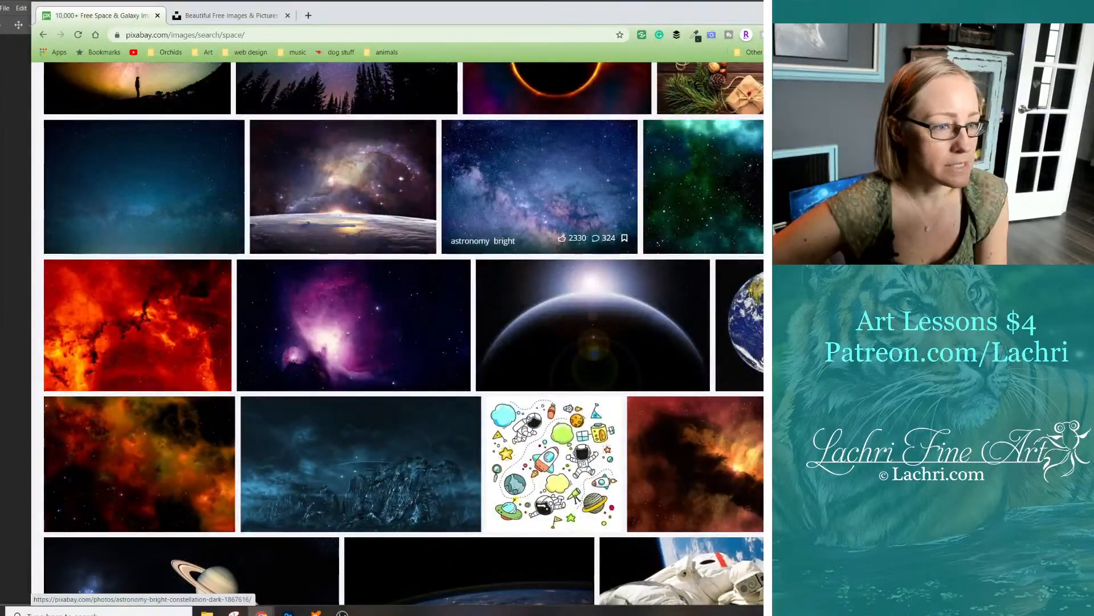
left_click(539, 186)
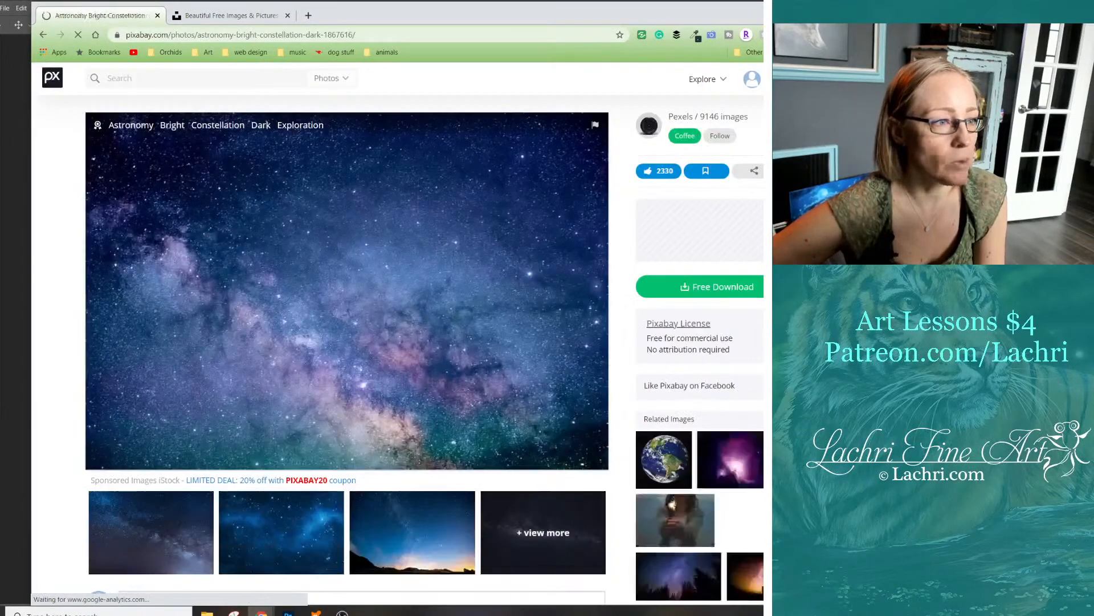
Download the photo as a 1920×1310 JPG, saving it as astronomy-1867616 in Data (D:) > colored pencil PB > collage > pb collage
left_click(700, 287)
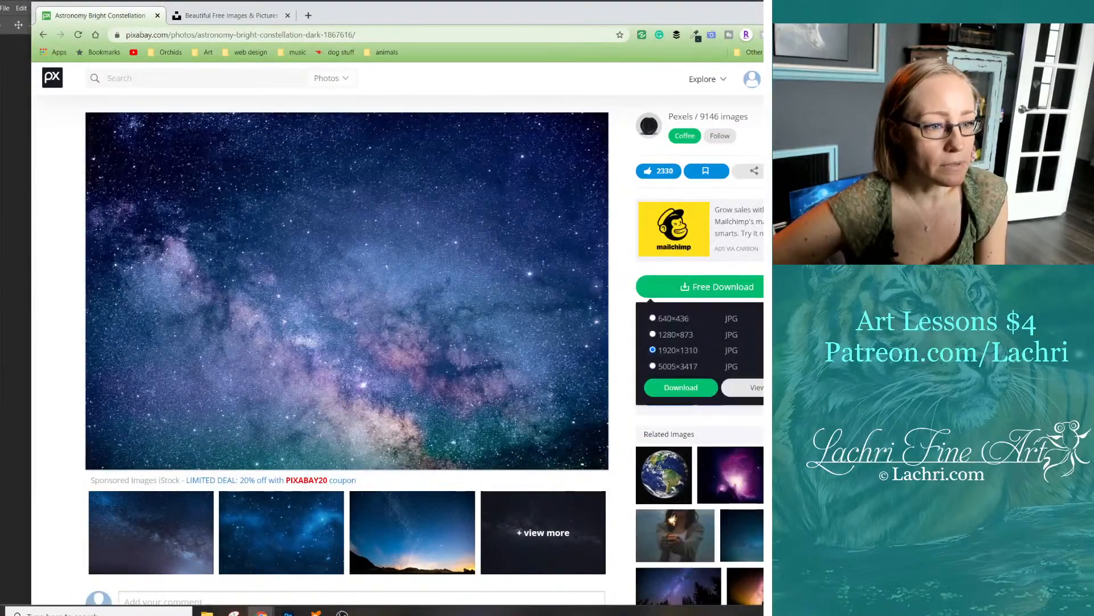
left_click(682, 386)
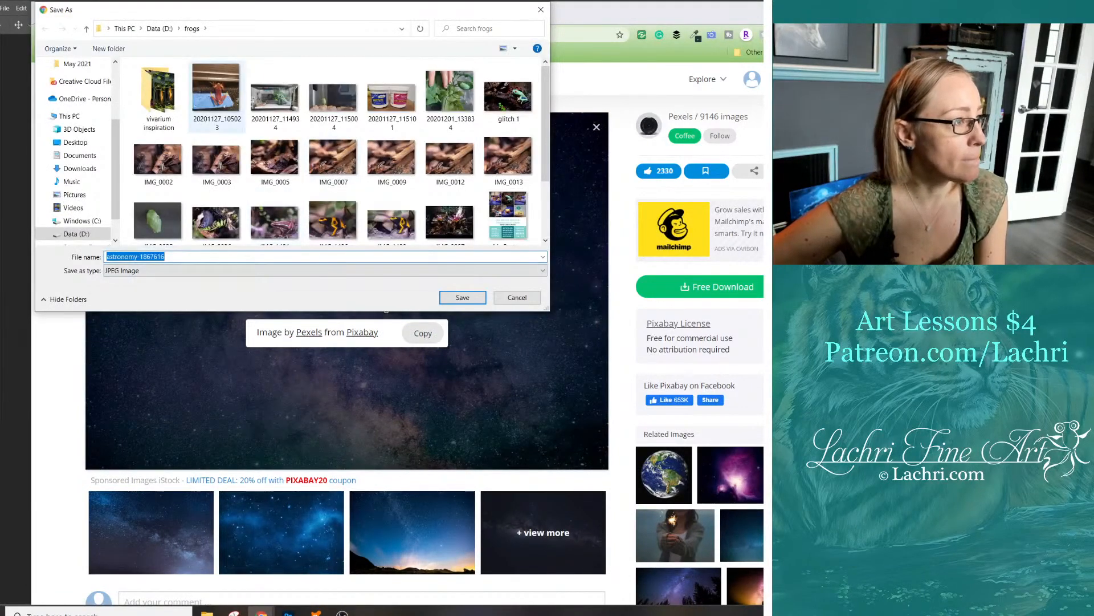
left_click(160, 29)
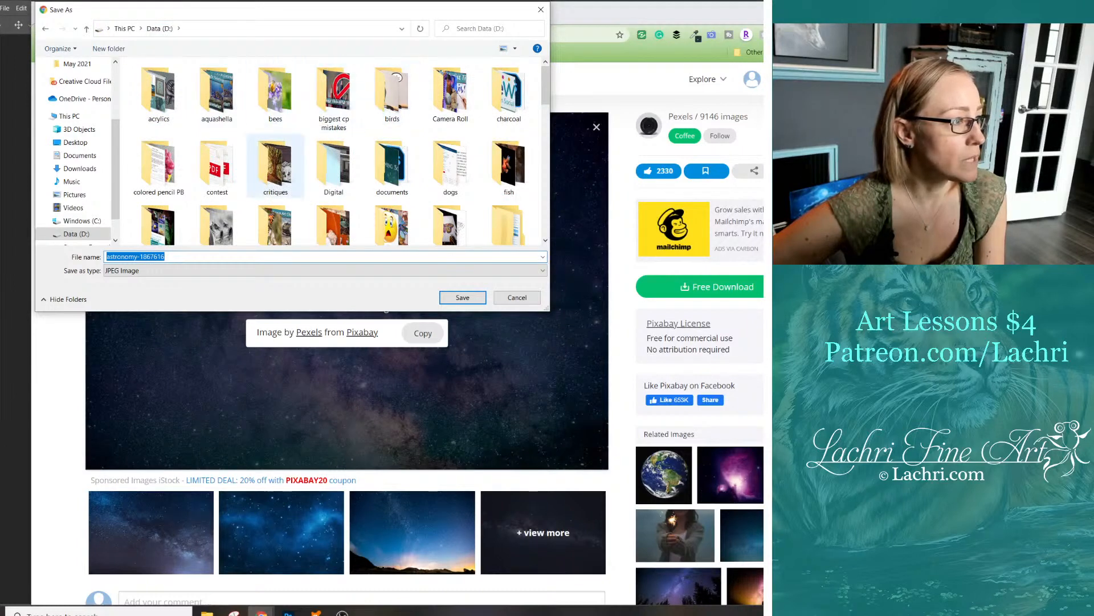
double_click(159, 165)
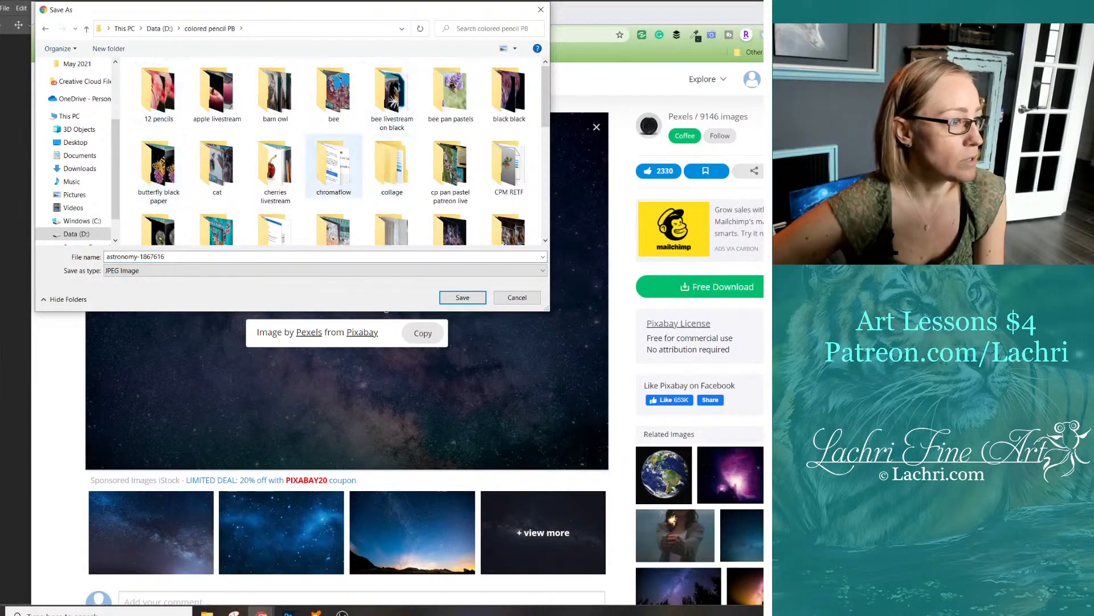
left_click(392, 165)
double_click(392, 165)
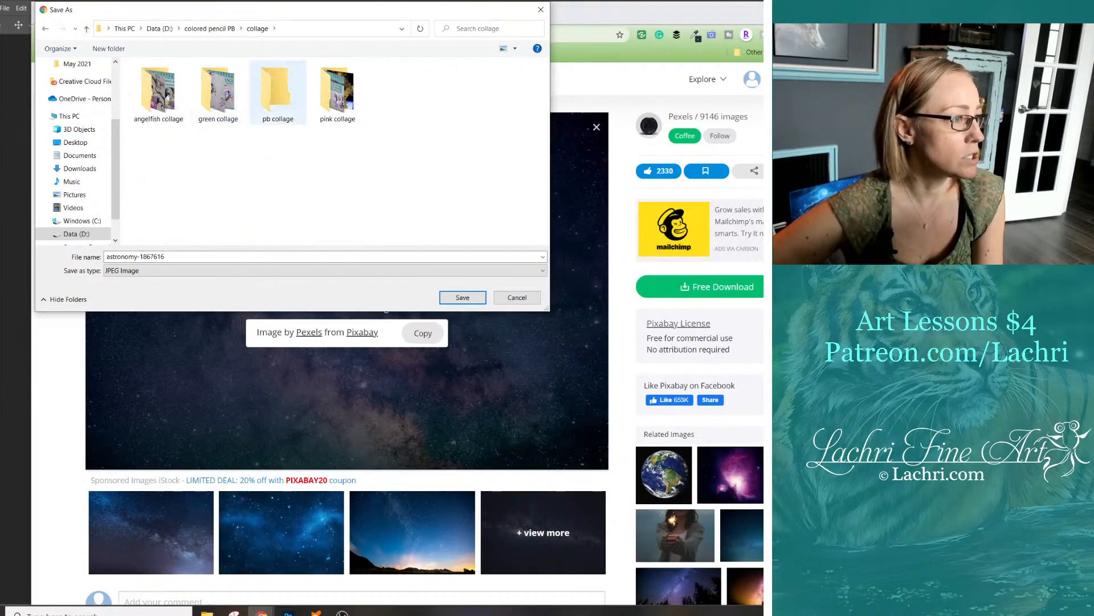
left_click(278, 91)
double_click(278, 92)
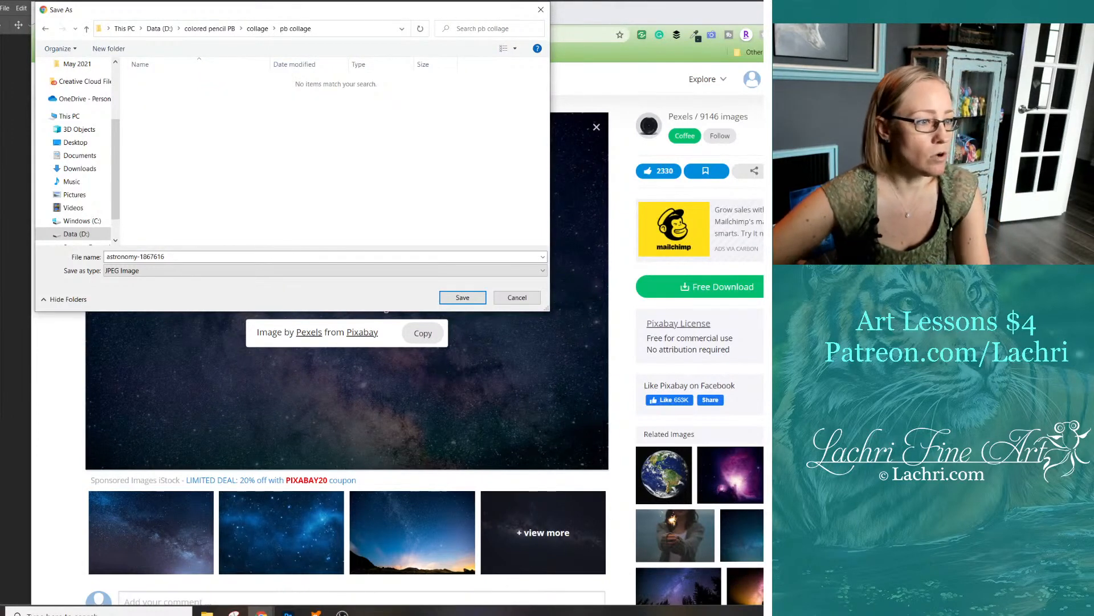
left_click(463, 297)
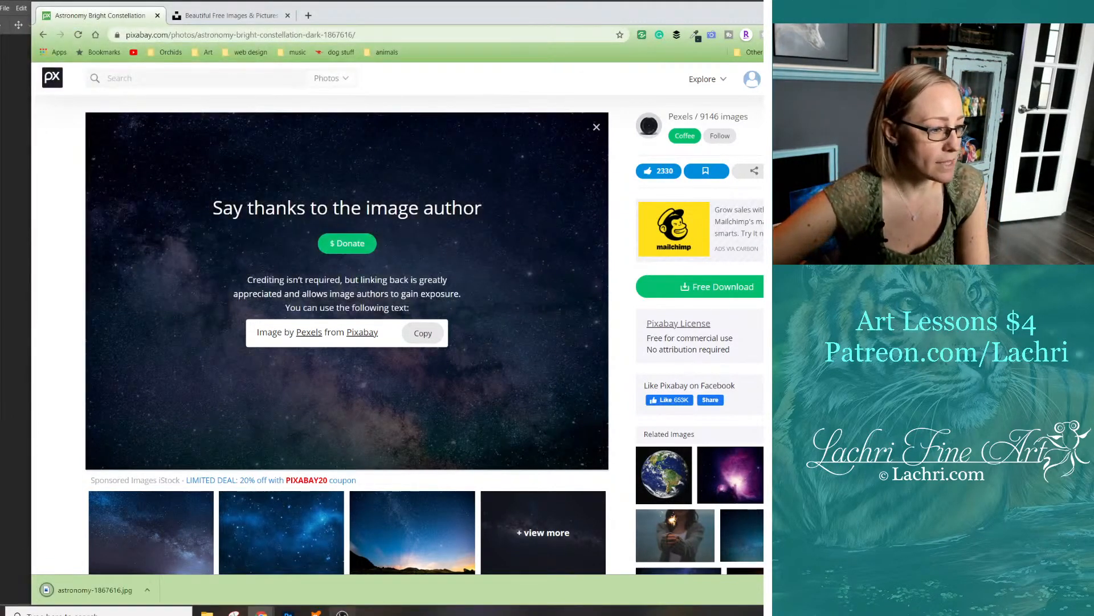
Switch to Photoshop, open the pb collage folder in File Explorer over it, and show its files as large icons
mouse_move(288, 612)
left_click(335, 569)
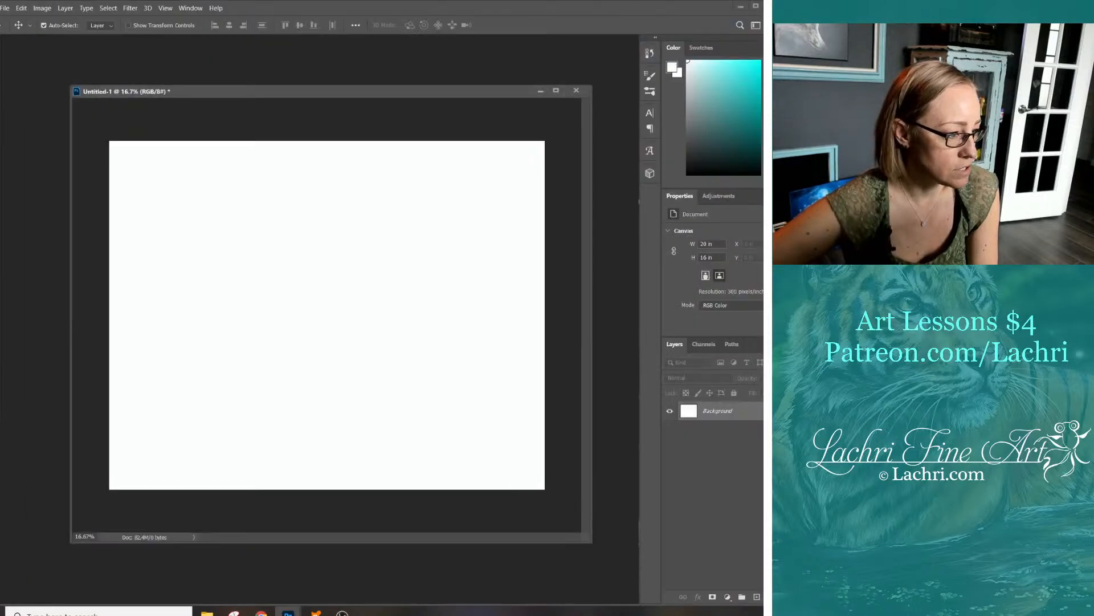
left_click(206, 613)
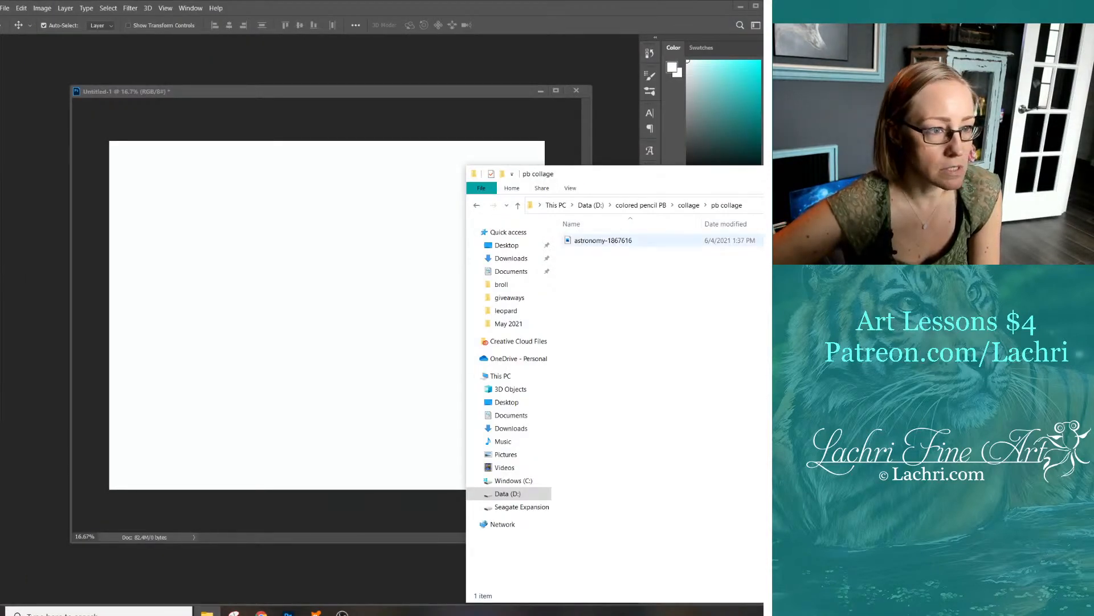
right_click(540, 323)
mouse_move(566, 330)
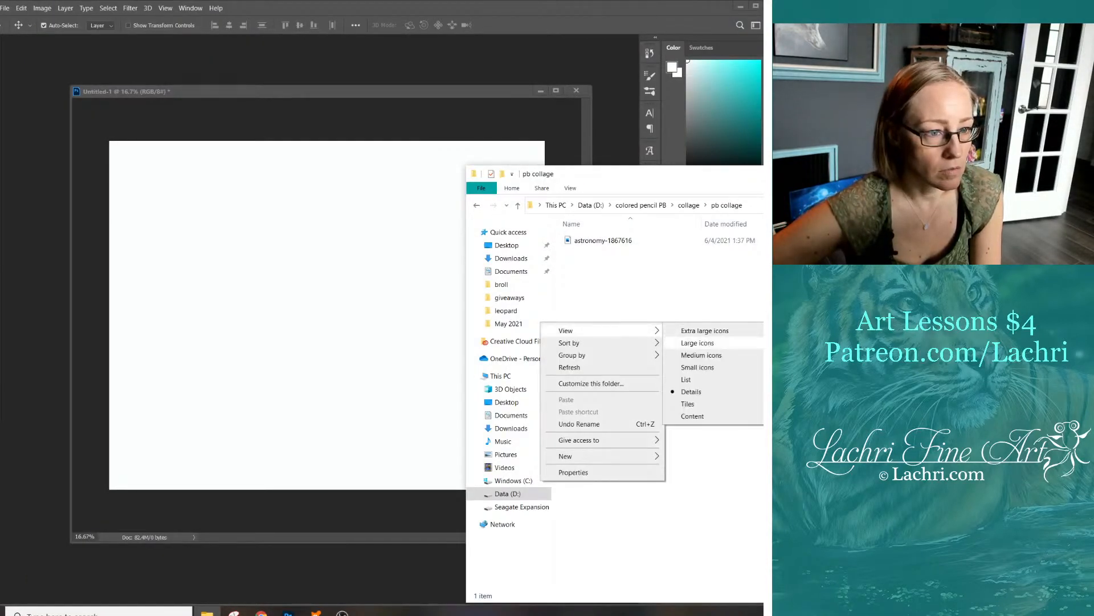
left_click(692, 342)
Place the astronomy-1867616 image in the blank Photoshop document and scale it to about 34.7% so it covers the whole canvas
left_click_drag(590, 254, 327, 314)
left_click_drag(545, 166, 581, 134)
left_click_drag(108, 464, 71, 491)
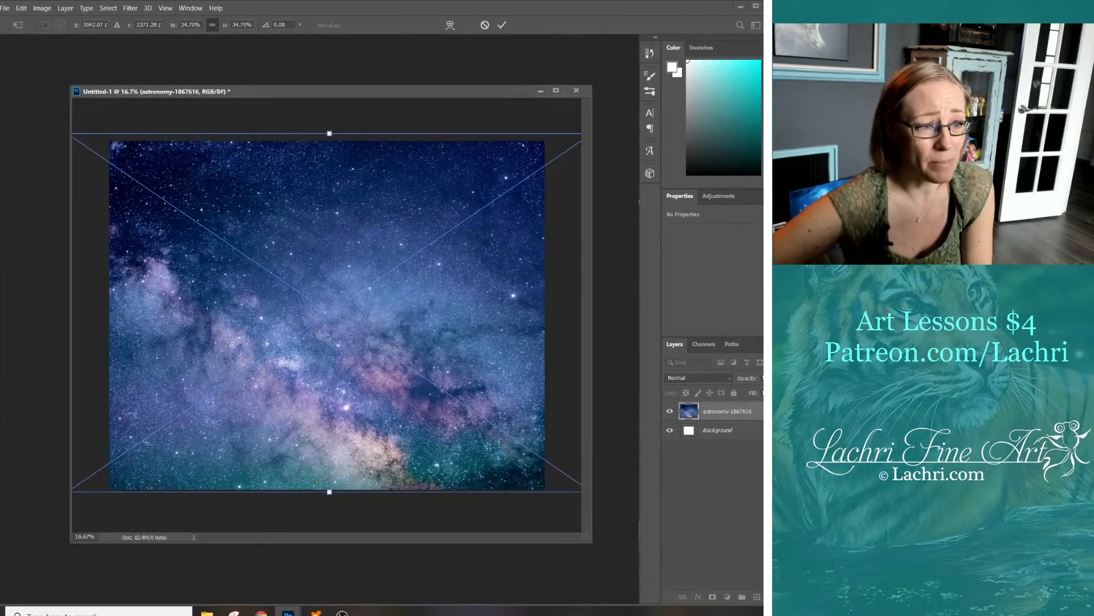
key("Return")
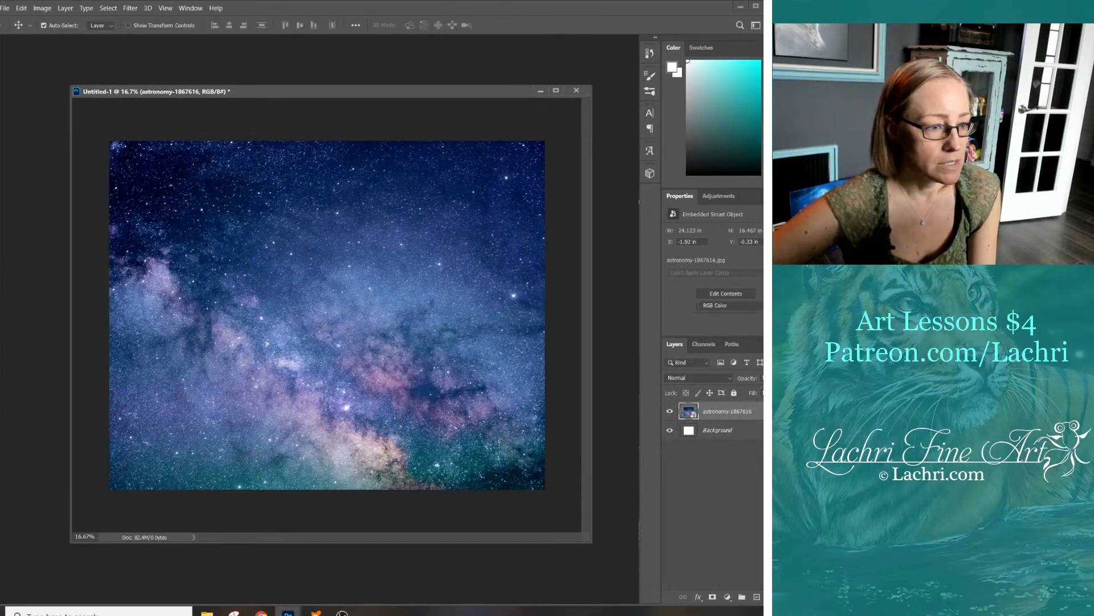
Bring the pb collage folder window back to the front and move it further over the Photoshop canvas
key("alt+Tab")
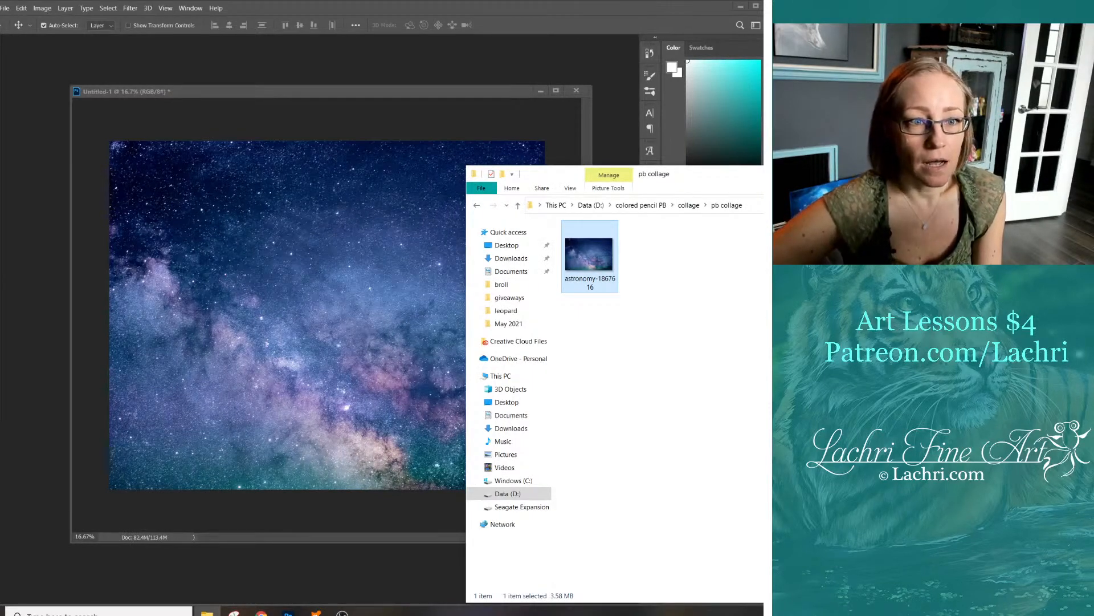
left_click_drag(701, 173, 523, 160)
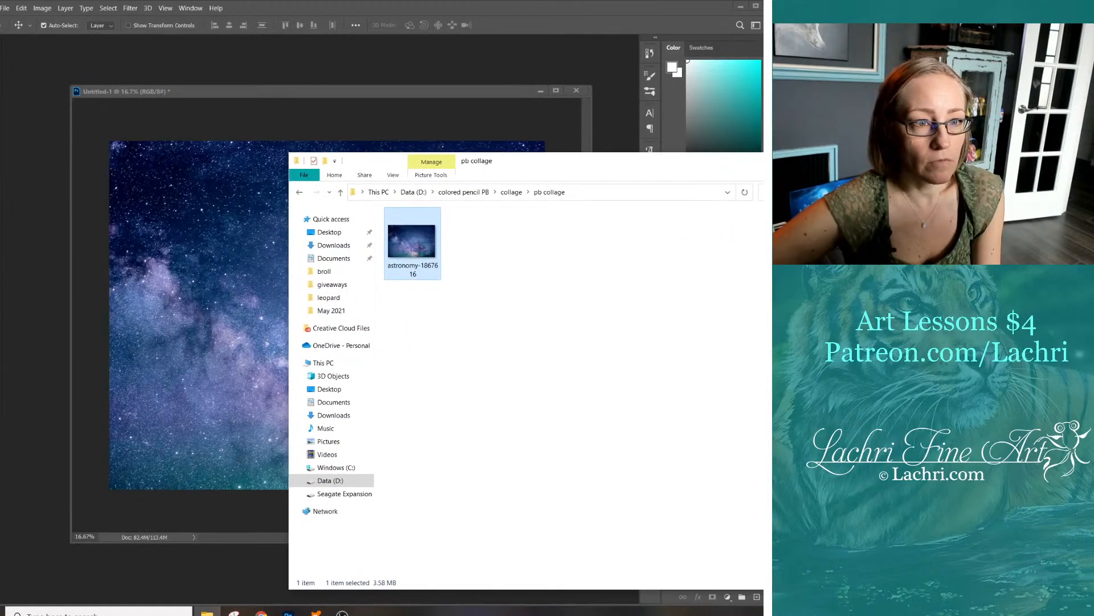
Switch to the Pixabay page in Chrome and search its photos for "planet"
key("alt+Tab")
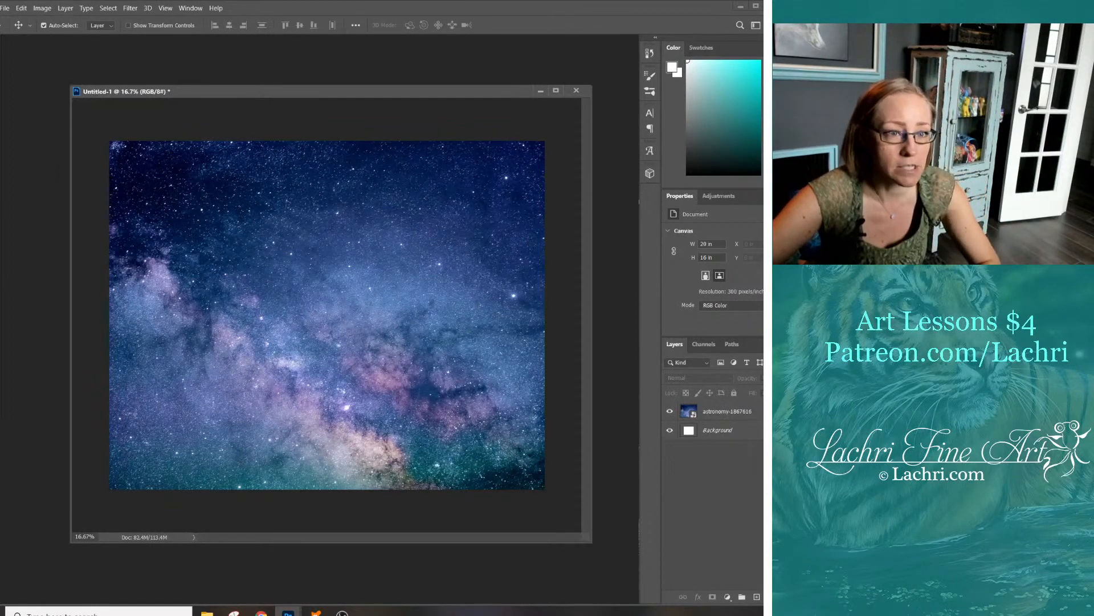
key("alt+Tab")
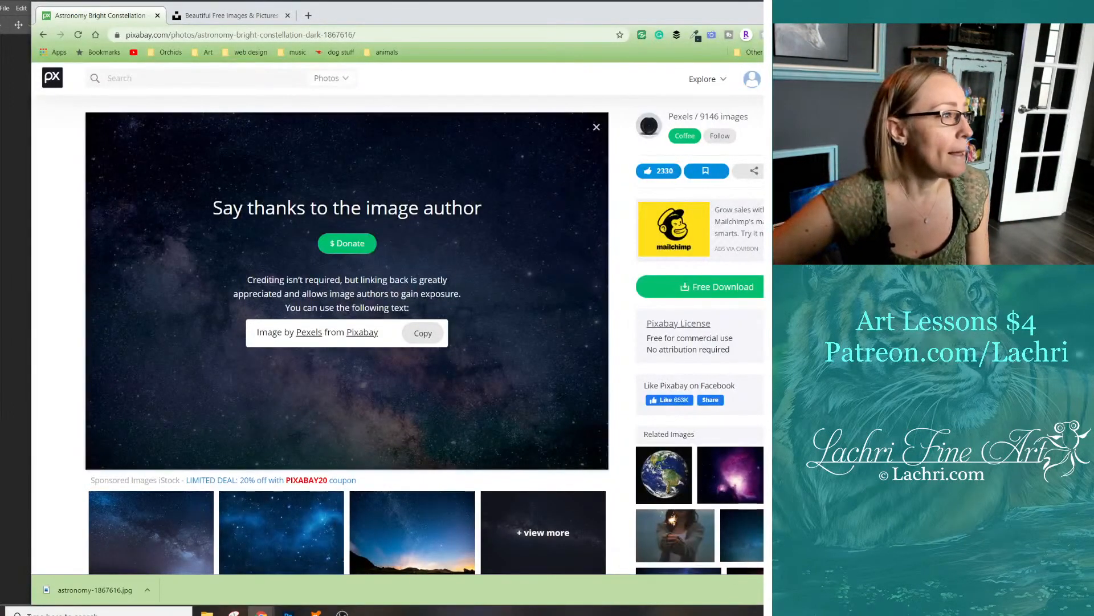
type("planet")
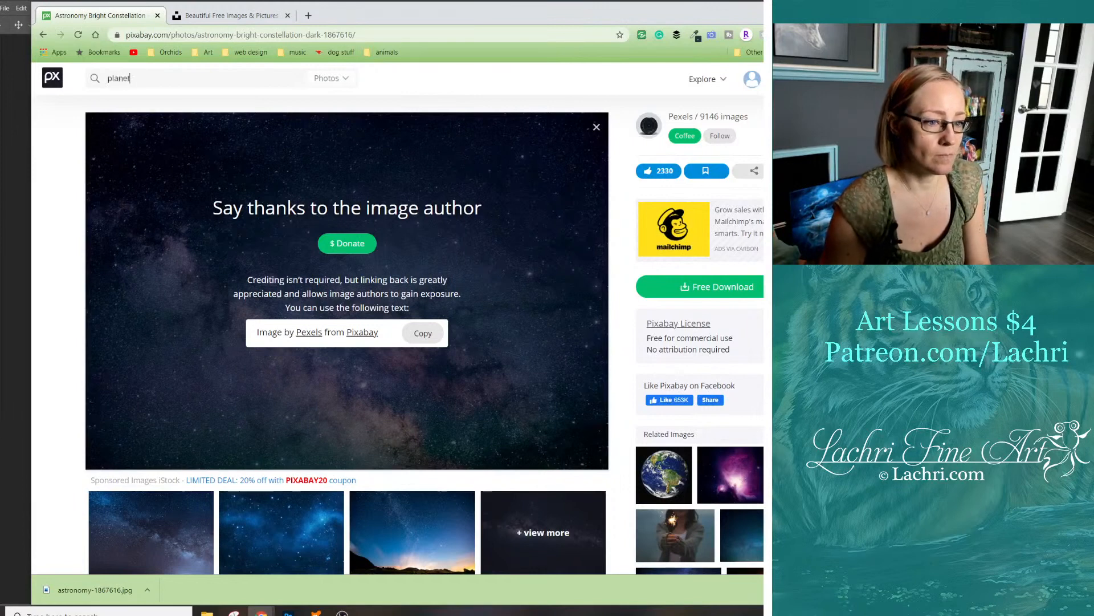
key("Return")
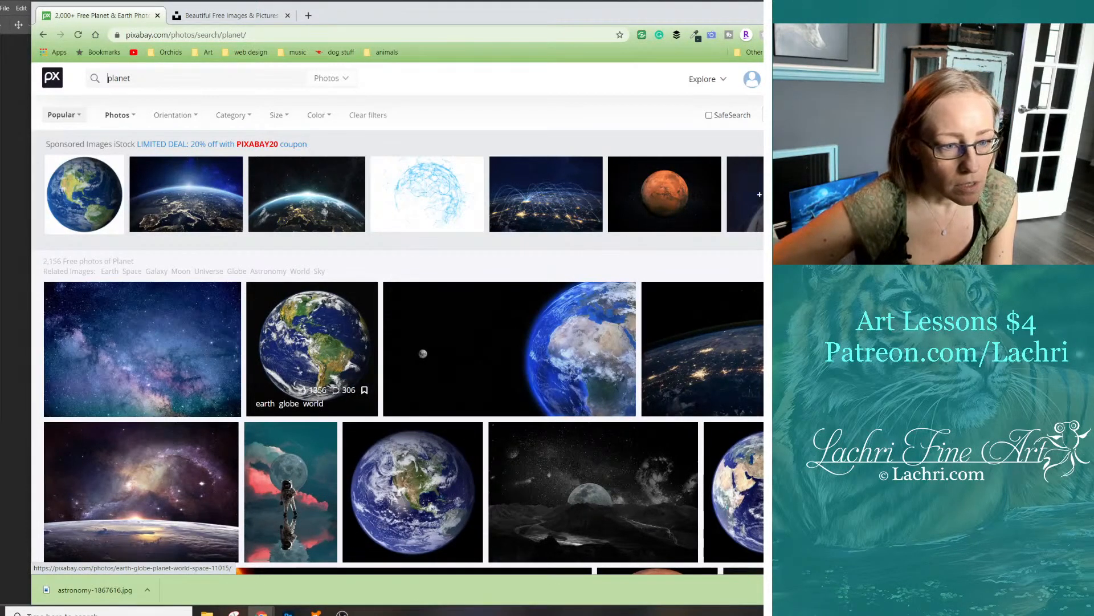
Browse the planet photos and open the "globe moon earth" image of the partly shadowed Earth with a small moon
scroll(314, 319, "down", 6)
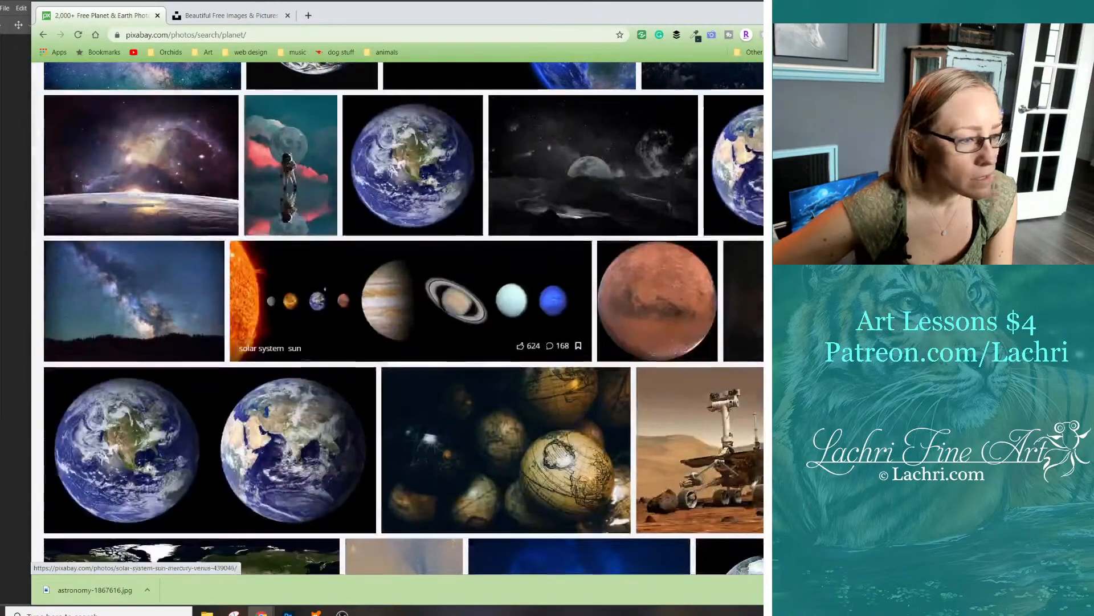
scroll(399, 320, "down", 5)
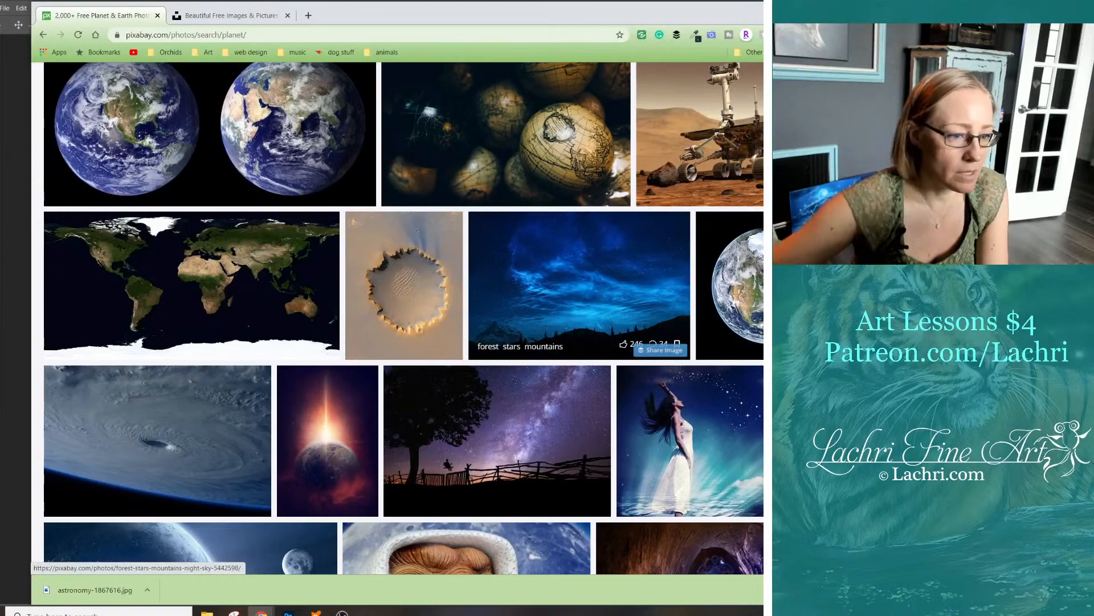
scroll(677, 343, "down", 5)
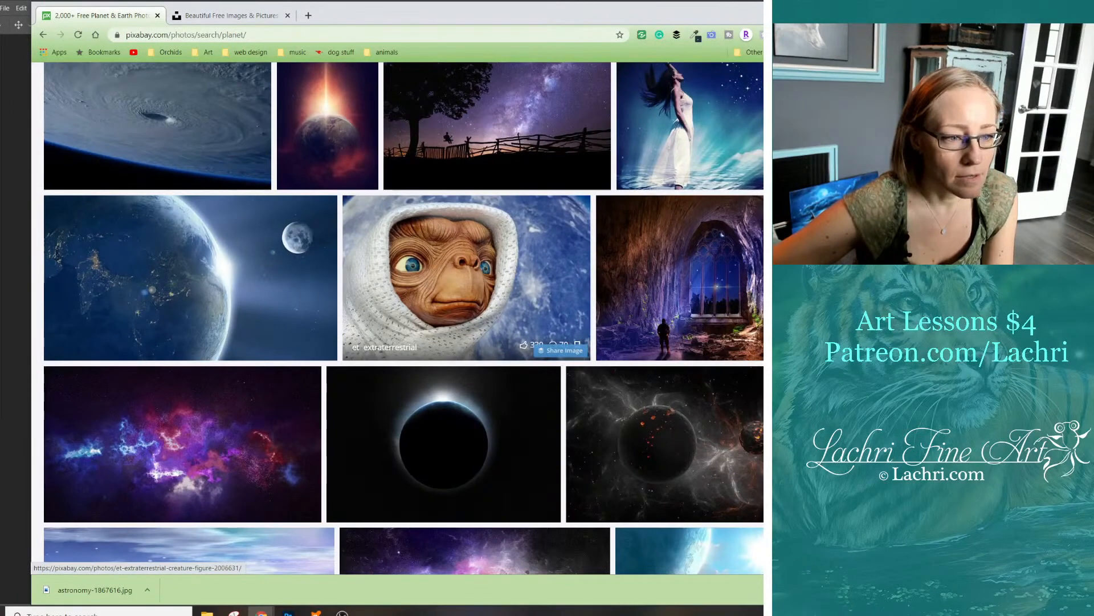
scroll(468, 228, "down", 7)
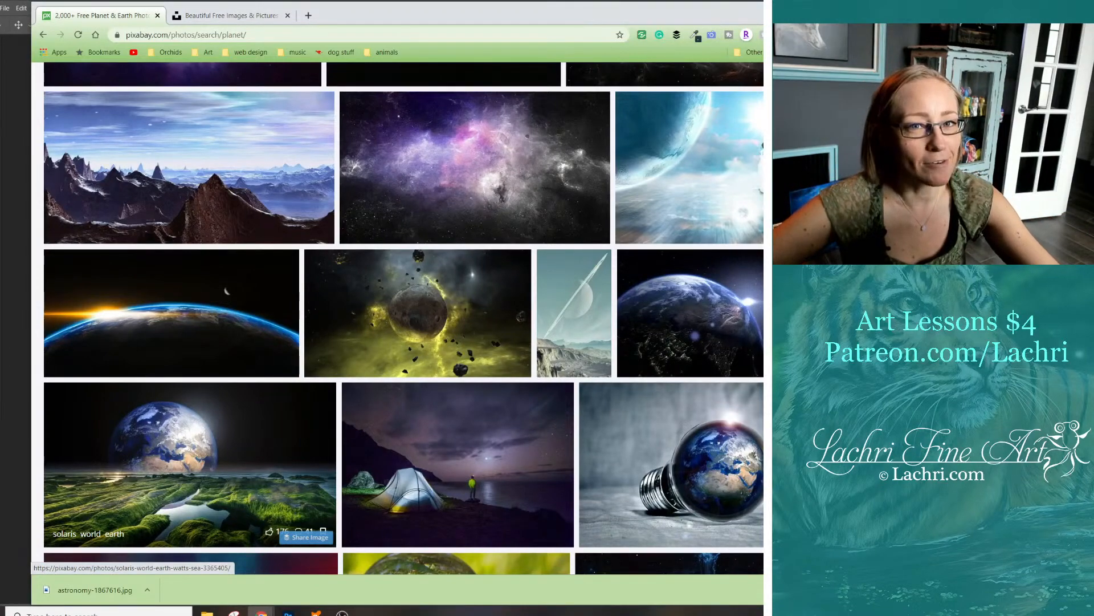
scroll(189, 484, "down", 5)
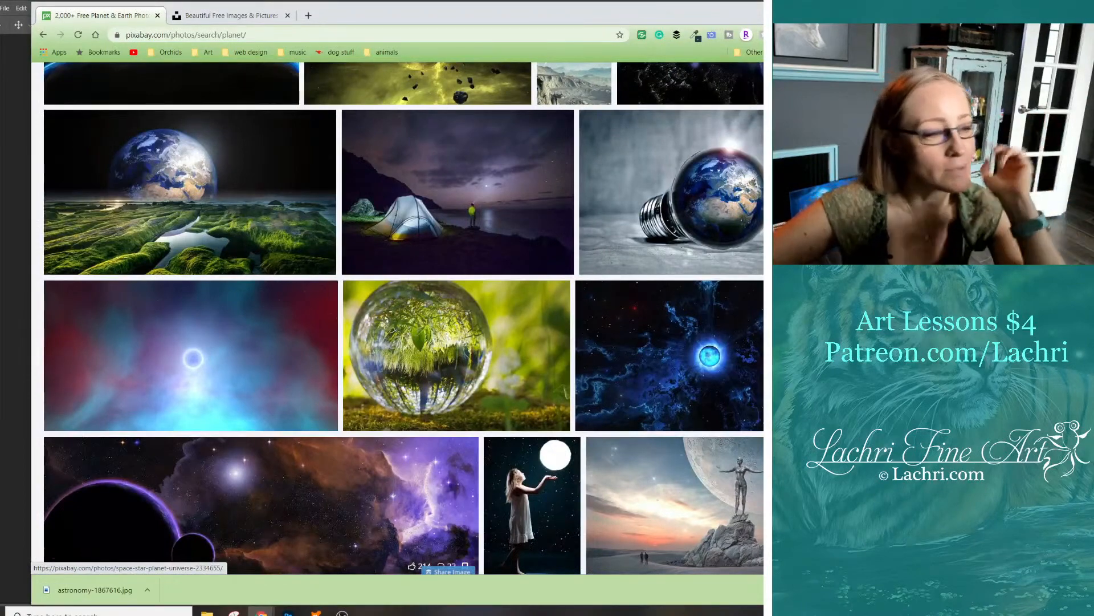
scroll(188, 484, "down", 4)
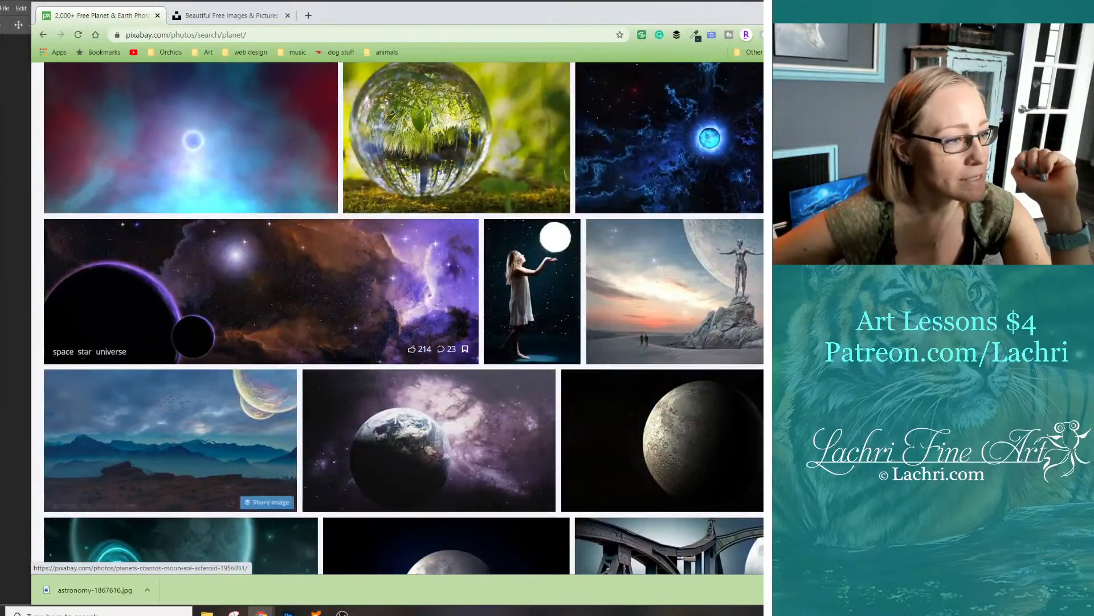
scroll(428, 342, "down", 3)
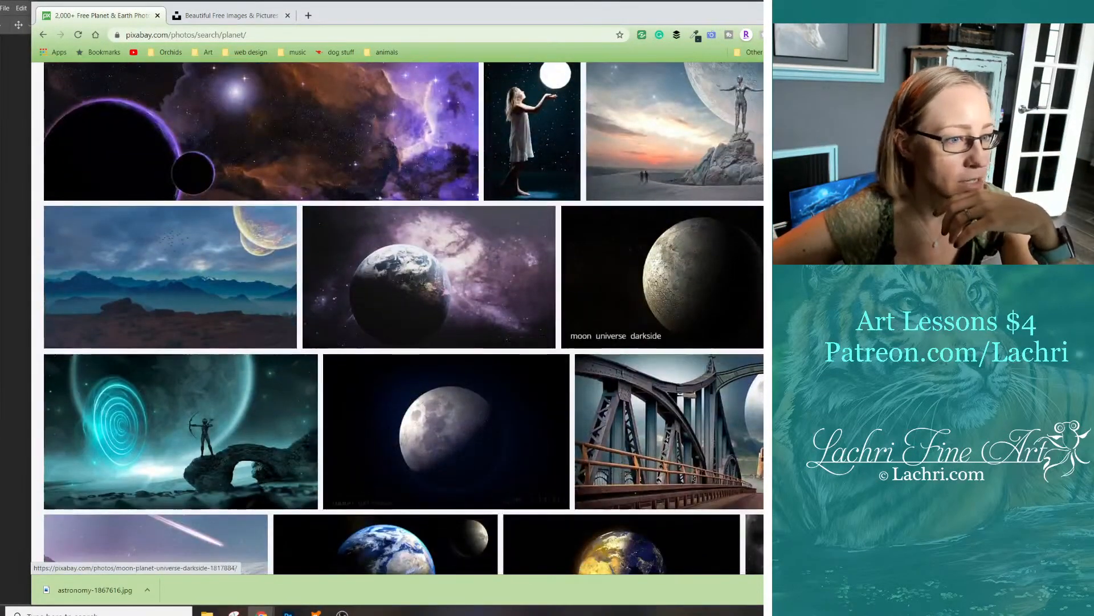
scroll(627, 314, "down", 5)
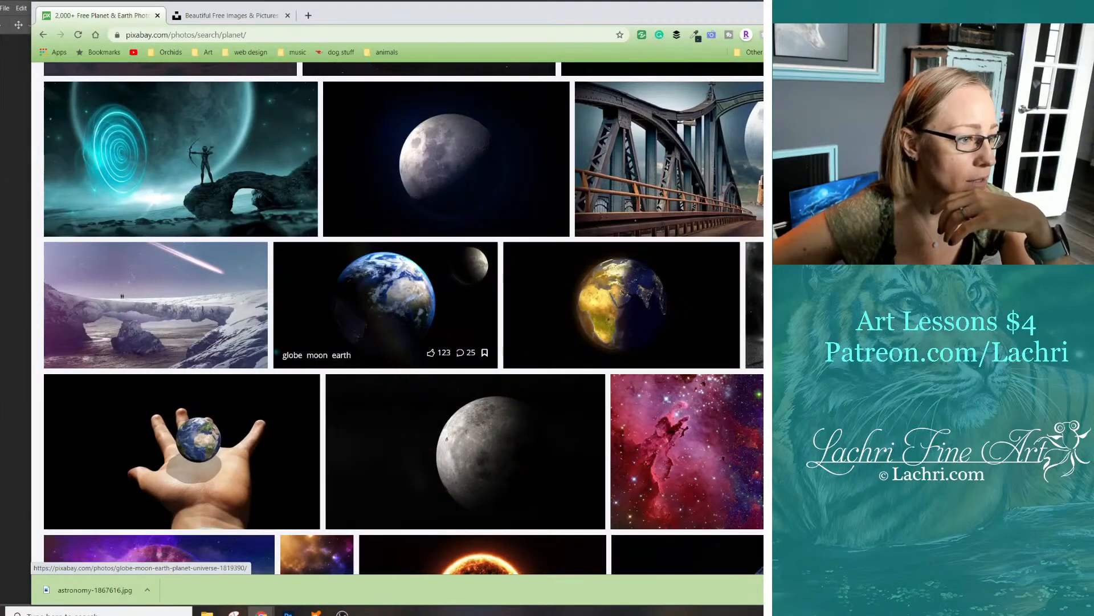
left_click(385, 302)
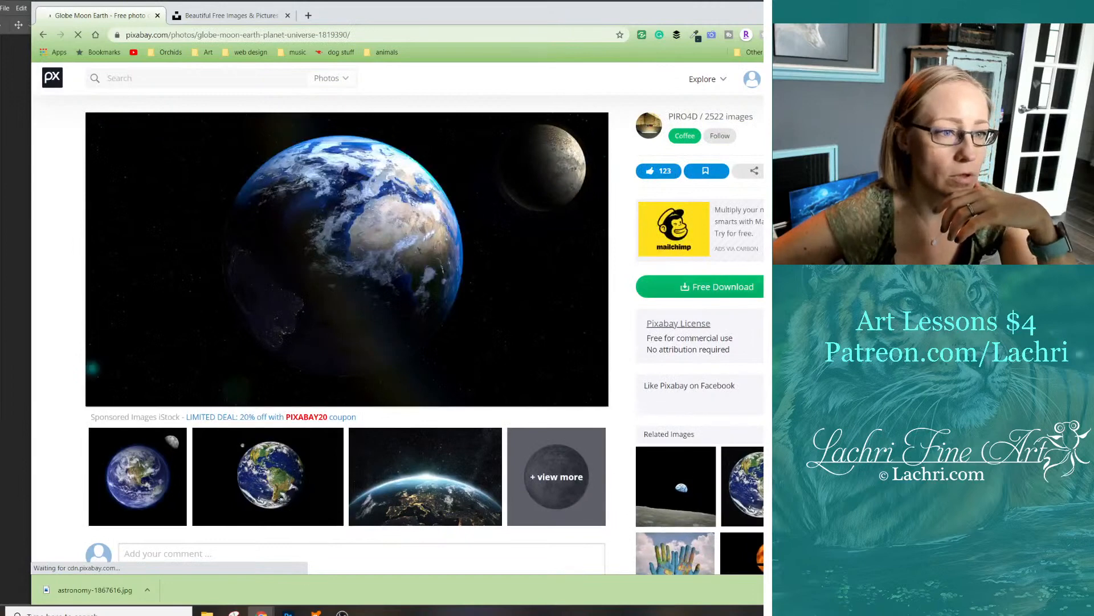
Download the globe photo as a 1920×1079 JPG, saving it as globe-1819390_1920 in the pb collage folder
left_click(717, 286)
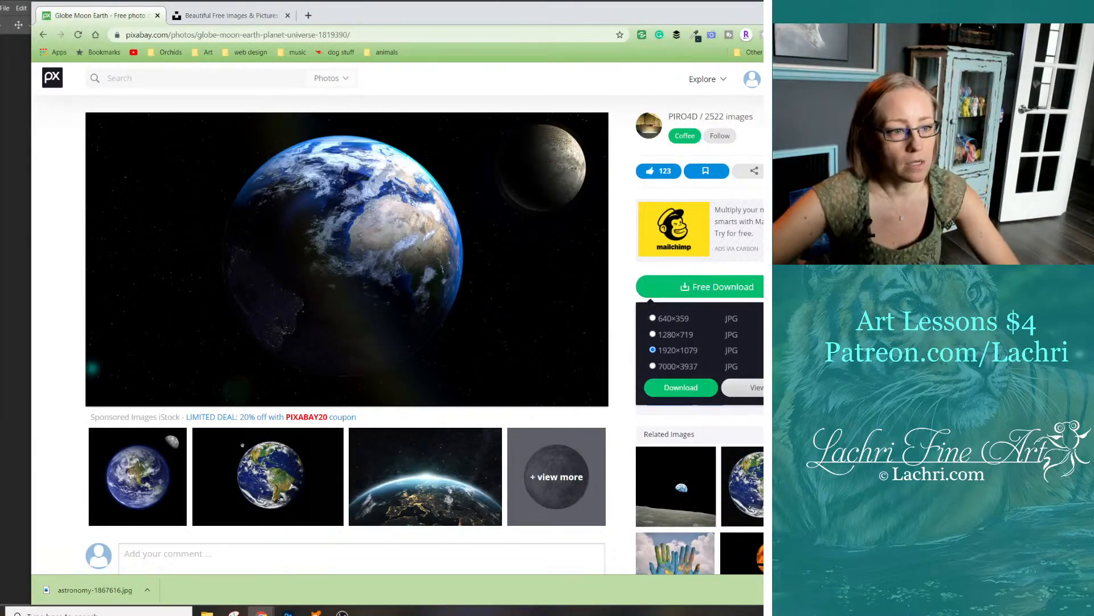
left_click(681, 387)
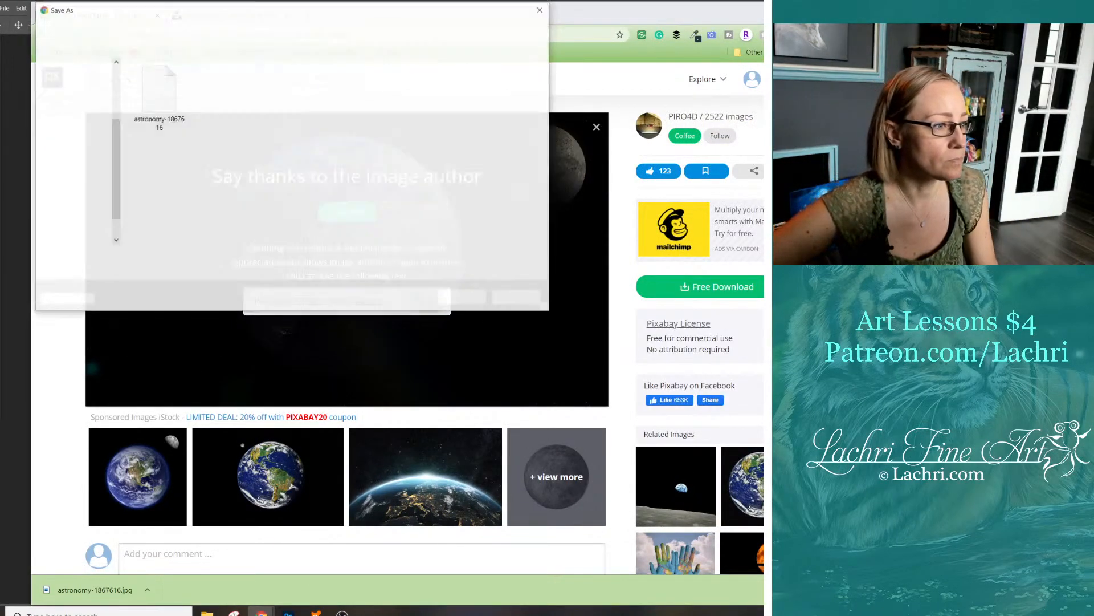
key("Return")
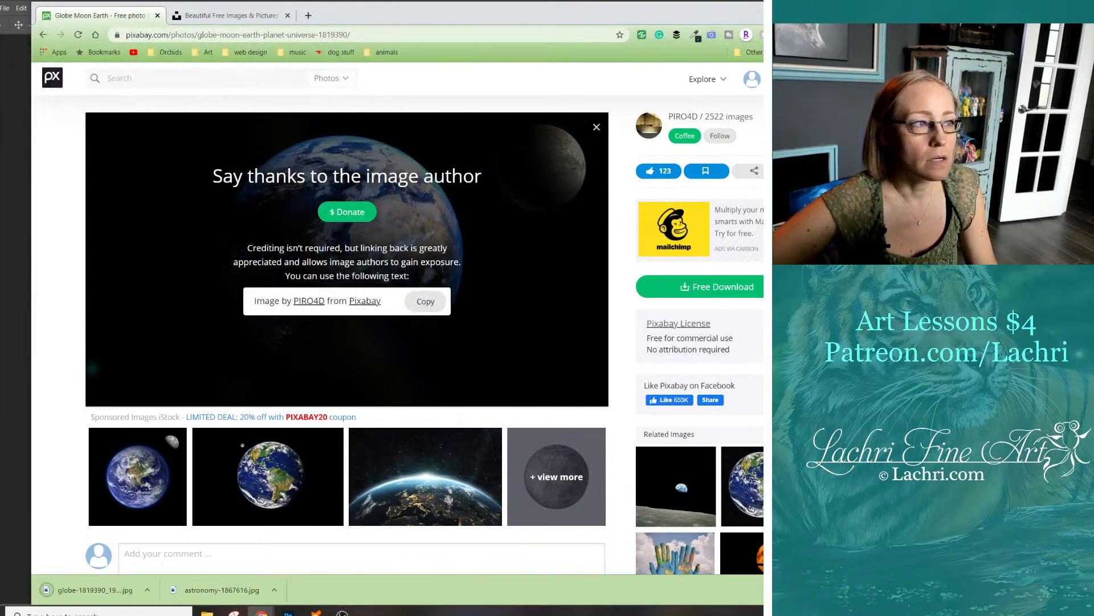
Switch to Photoshop, place globe-1819390_1920 from the pb collage folder over the starry background, and scale it to about 11.7 × 6.6 in
mouse_move(288, 613)
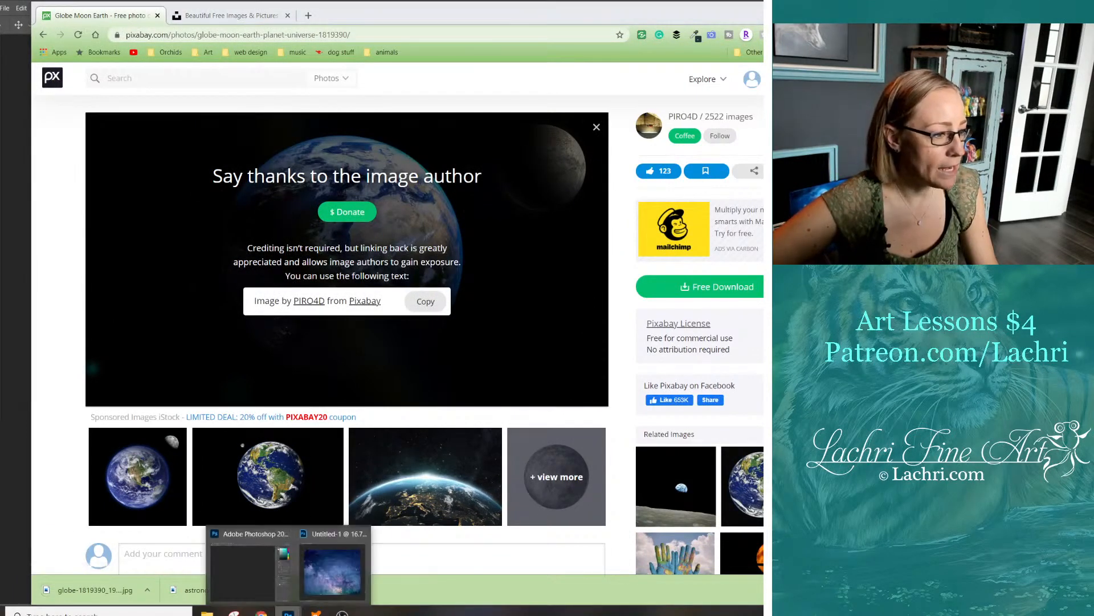
left_click(334, 567)
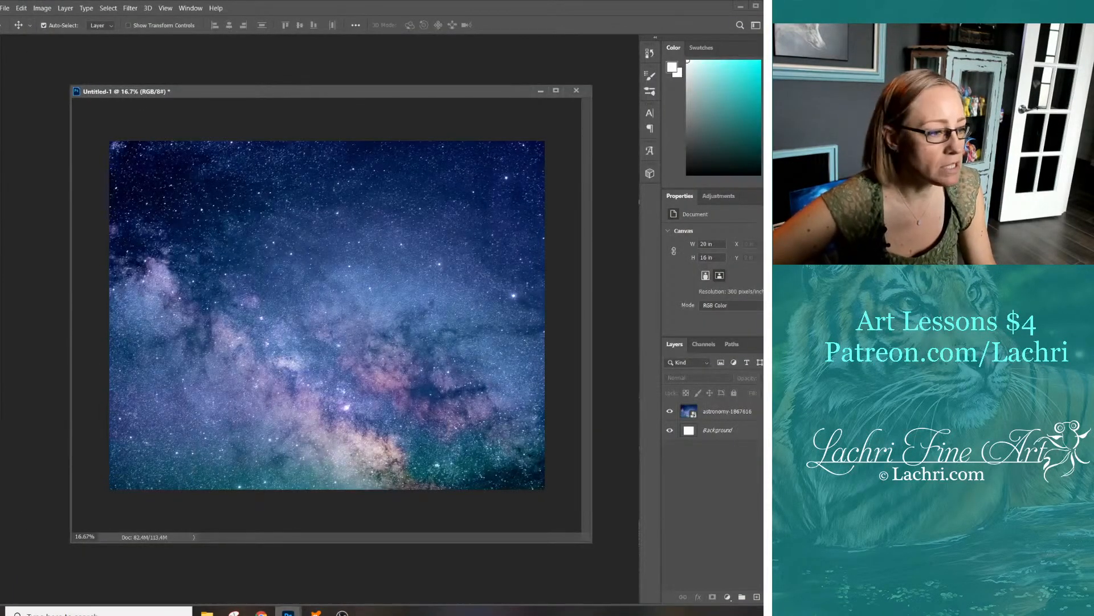
left_click(242, 567)
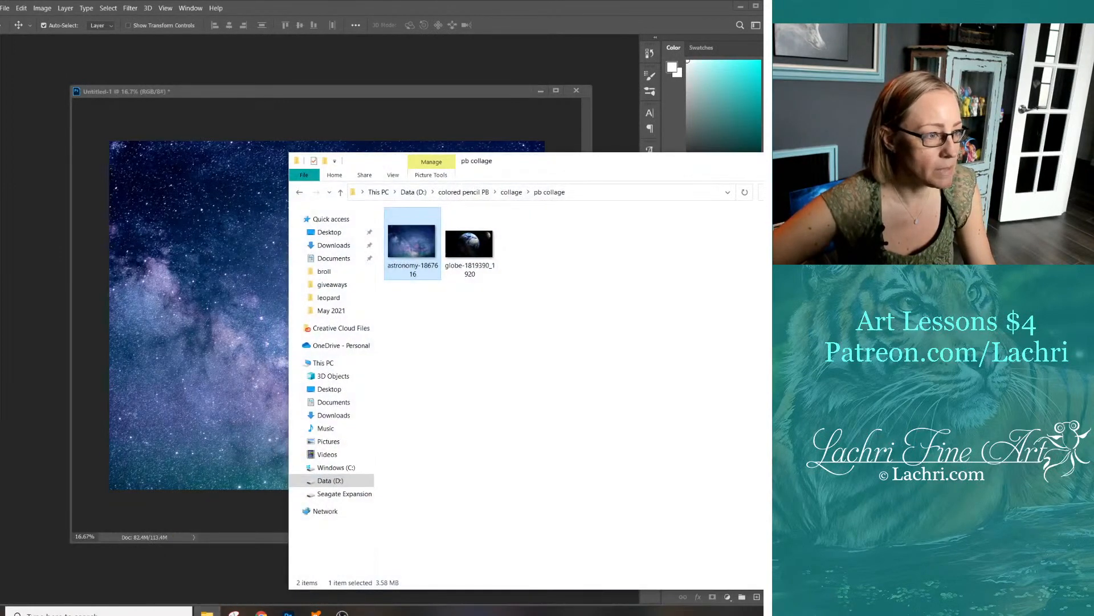
left_click_drag(469, 244, 199, 314)
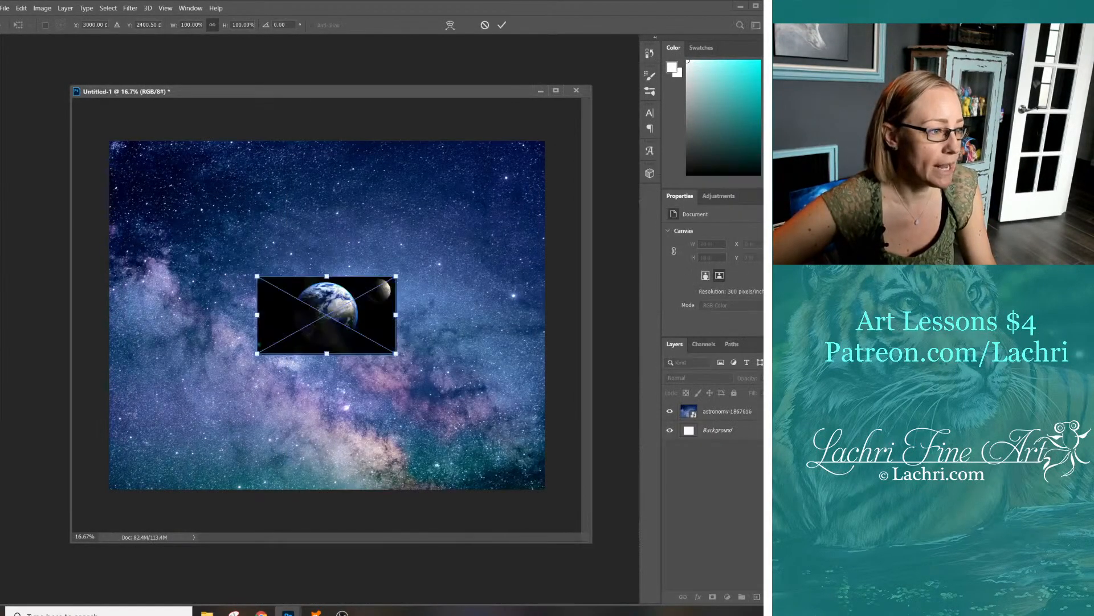
left_click_drag(396, 276, 512, 211)
key("Return")
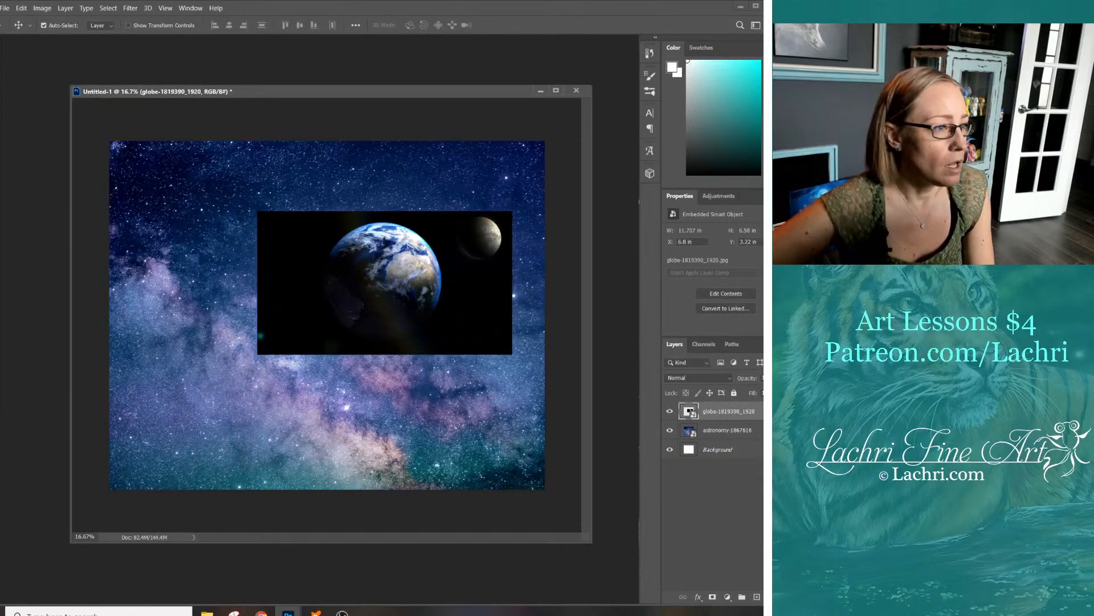
Try a Magic Wand selection of the black area around the globe, deselect it, and switch to the Elliptical Marquee tool
key("w")
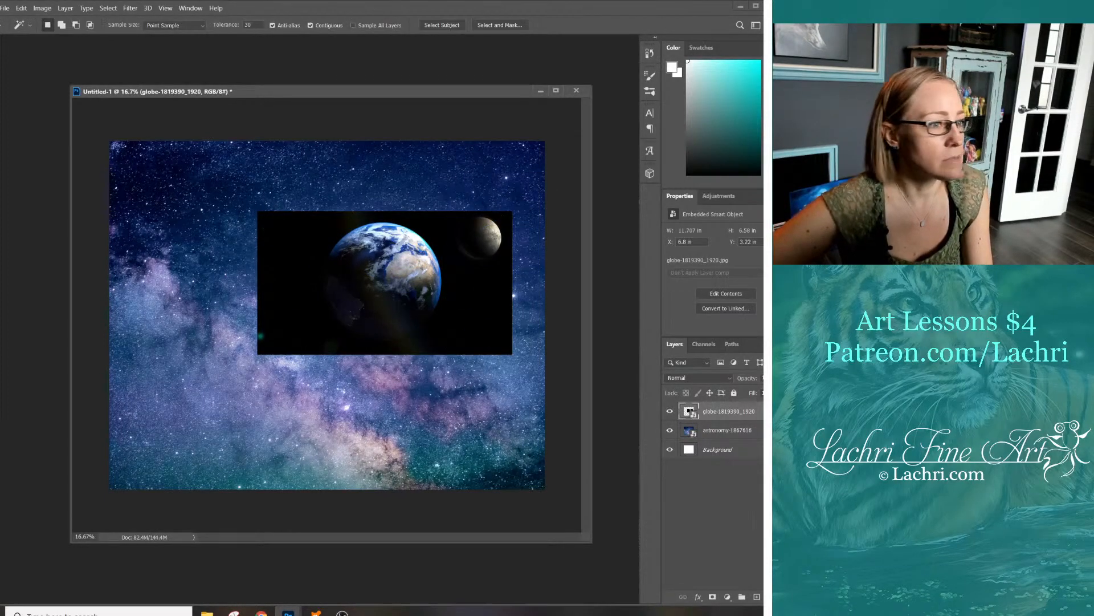
left_click(261, 335)
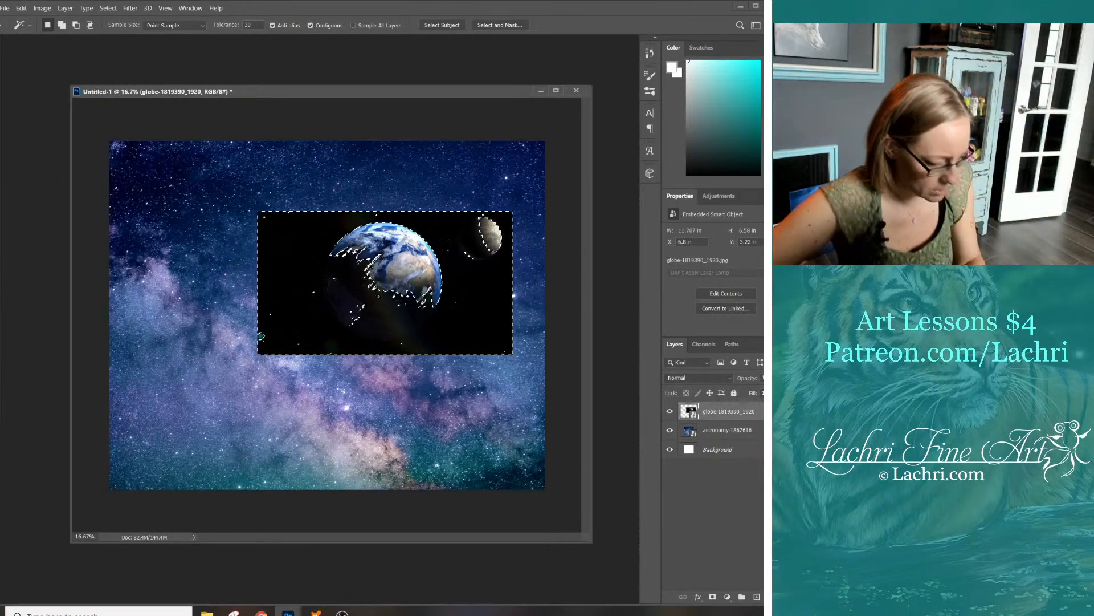
key("ctrl+d")
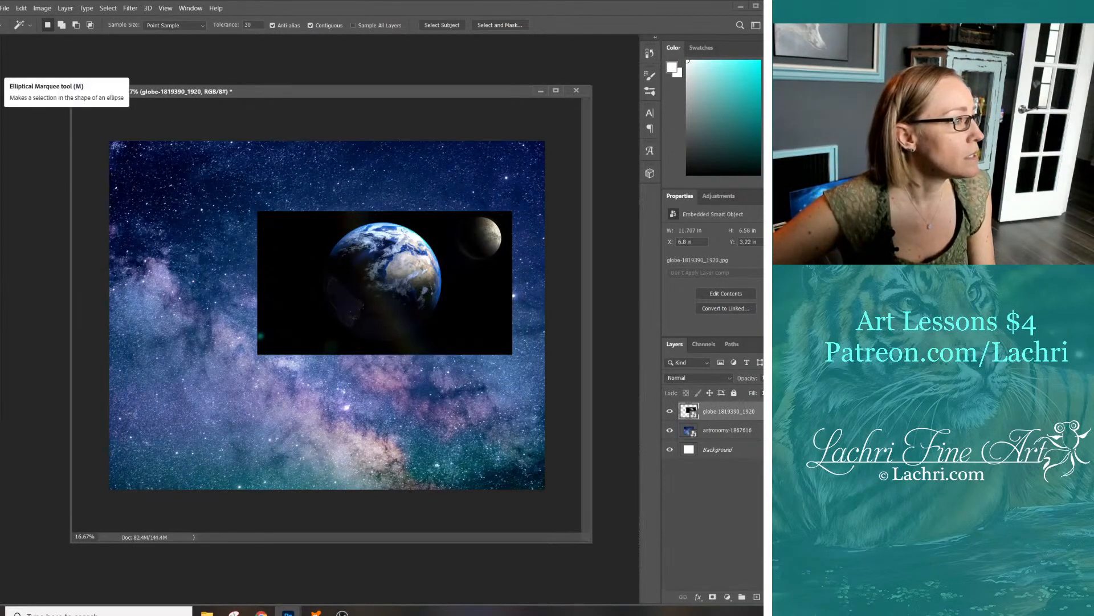
left_click(1, 70)
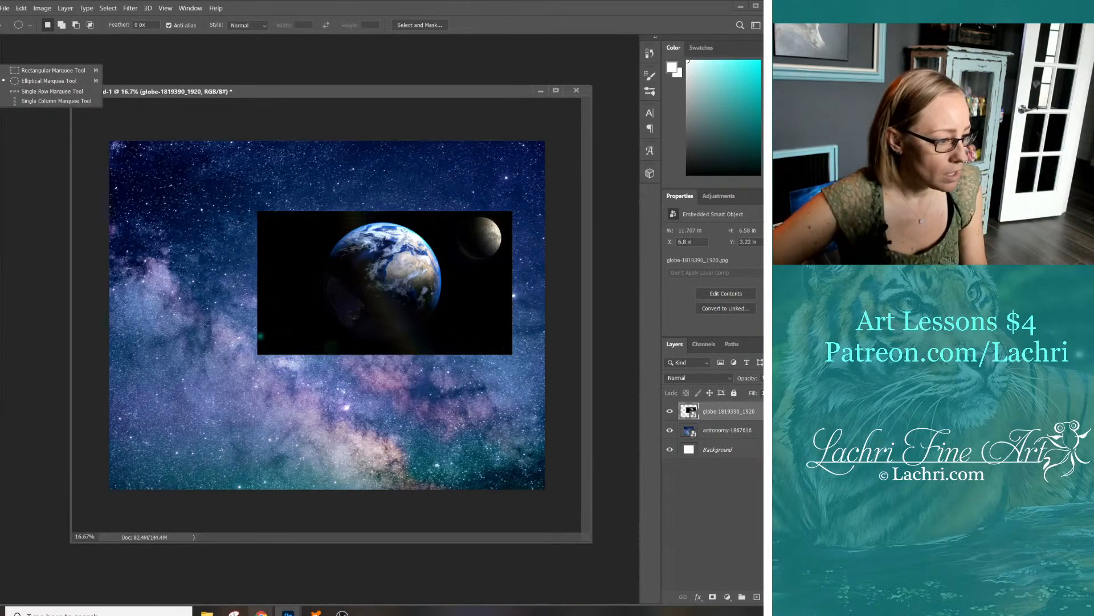
Open Data (D:) in a new File Explorer window and go to documents > repeat video files
left_click(207, 612)
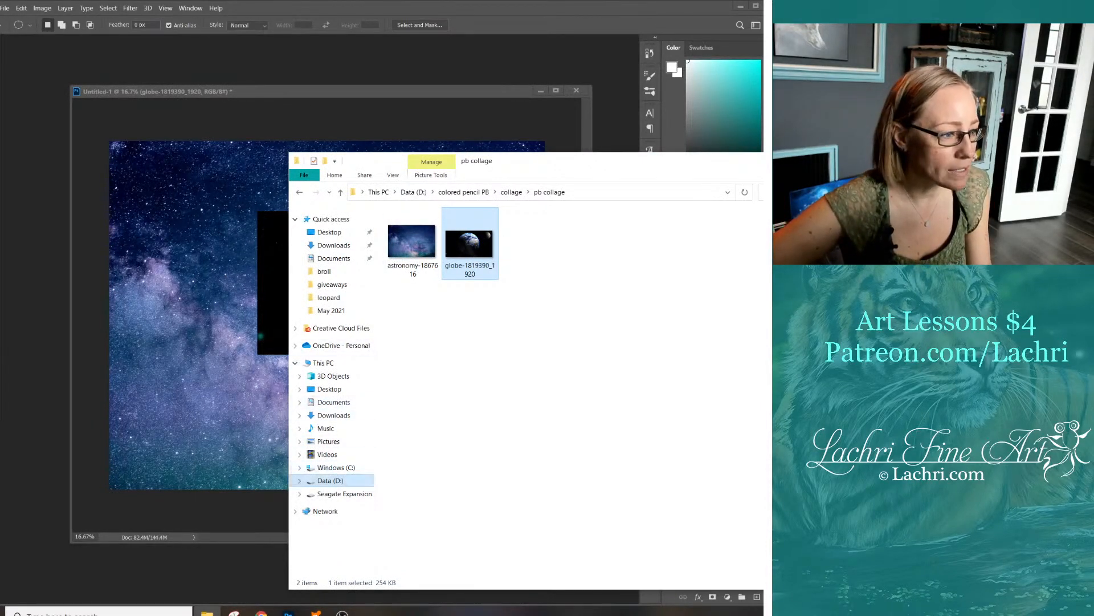
right_click(331, 480)
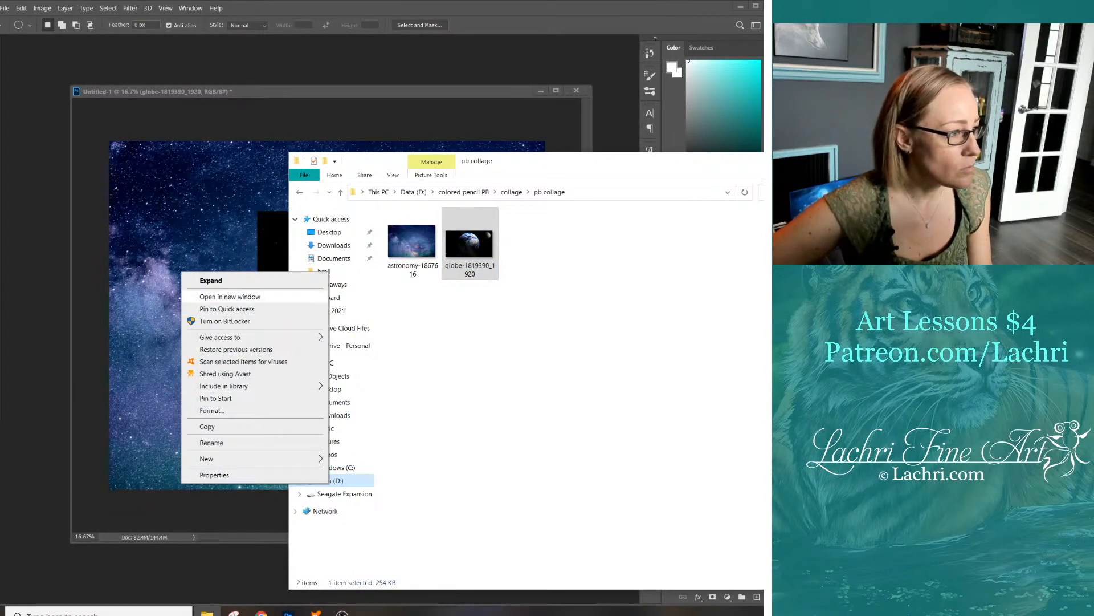
left_click(229, 297)
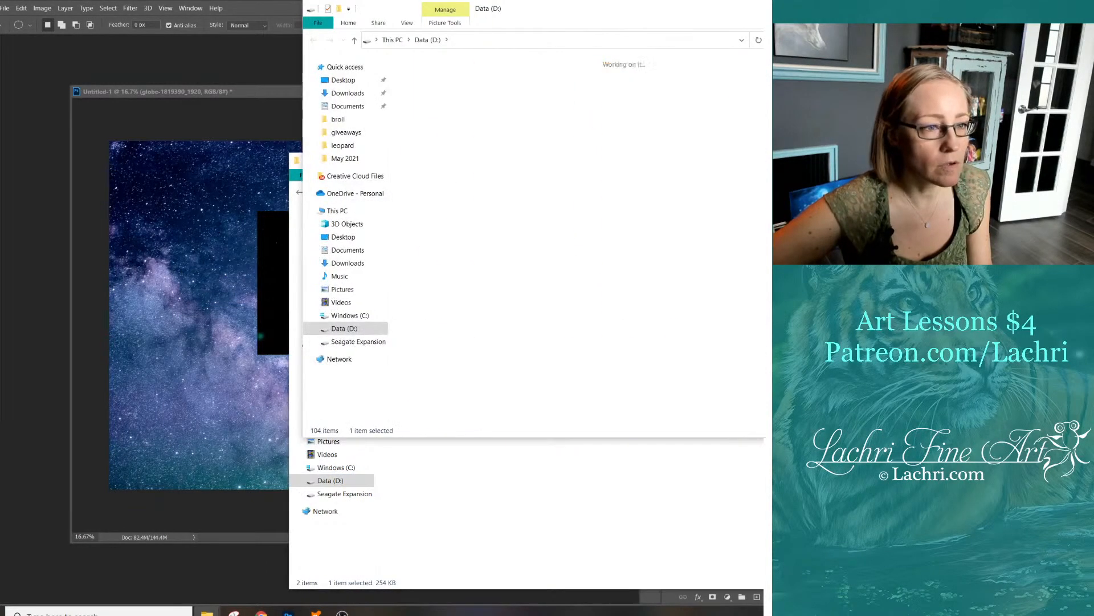
scroll(556, 171, "down", 2)
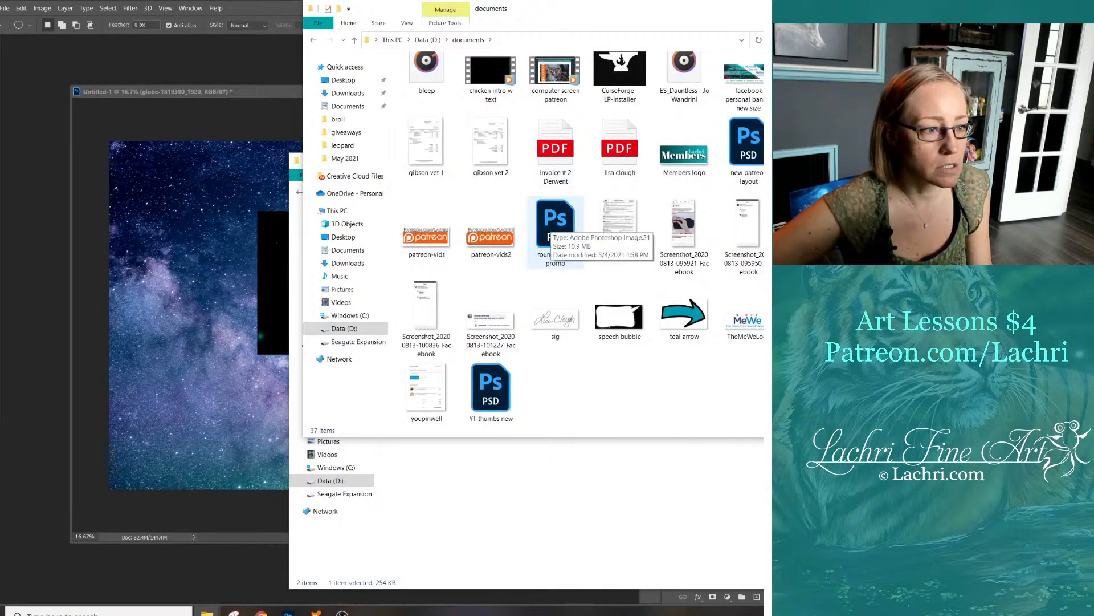
scroll(620, 182, "up", 2)
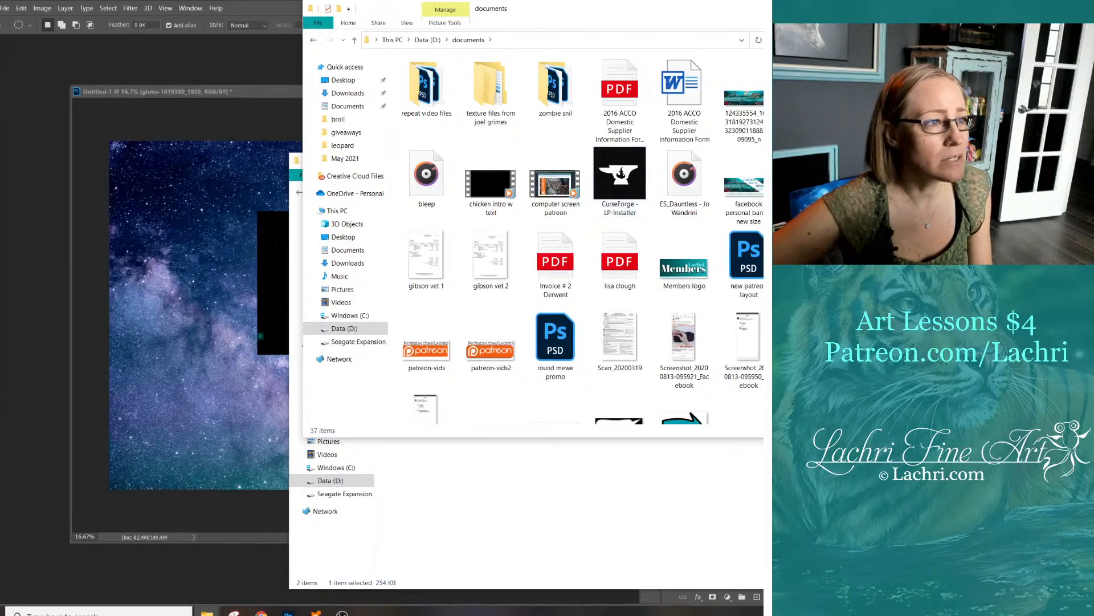
double_click(426, 88)
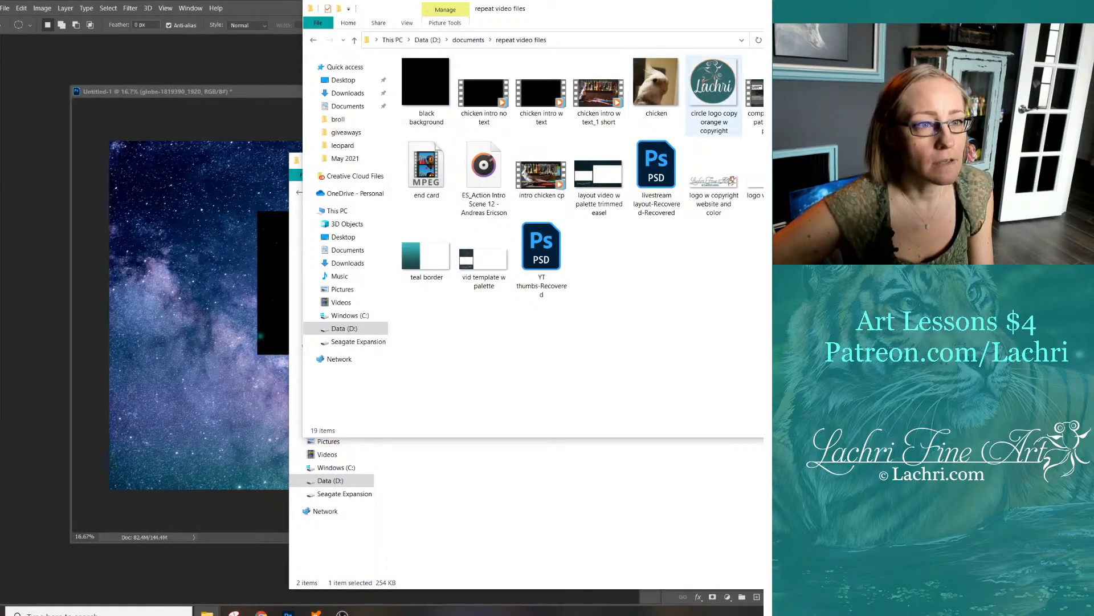
Place the "circle logo copy orange w copyright" image in the Photoshop document and fit it over the Earth at about 5.4 × 5.3 in
left_click_drag(713, 85, 293, 222)
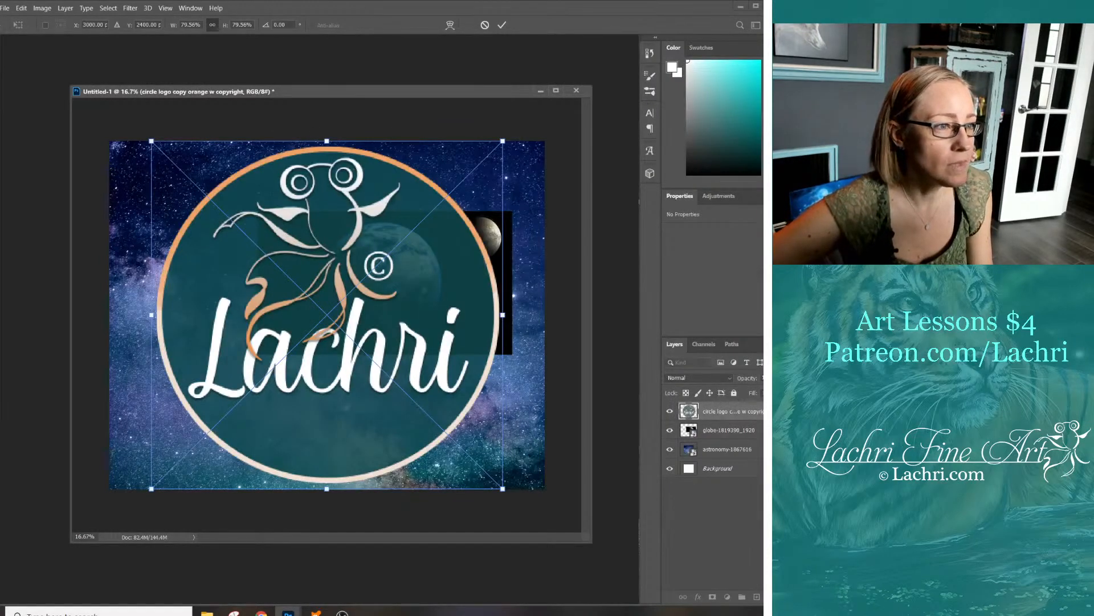
left_click_drag(503, 141, 254, 385)
left_click_drag(230, 429, 409, 265)
left_click_drag(435, 324, 446, 335)
left_click_drag(330, 221, 325, 216)
left_click_drag(419, 234, 414, 239)
key("Return")
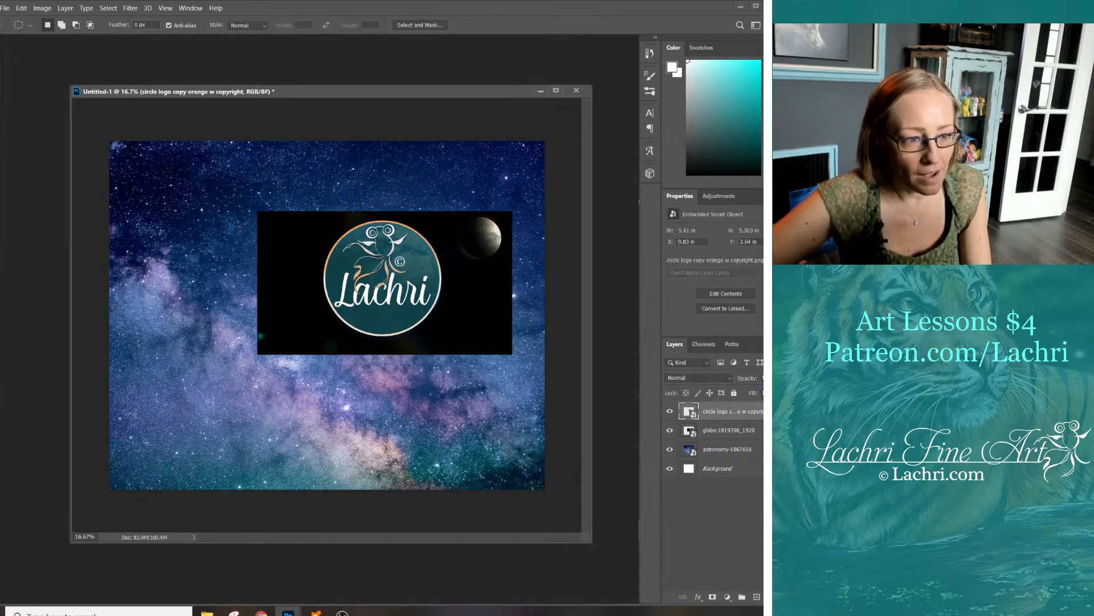
Rasterize the globe-1819390_1920 layer
right_click(722, 430)
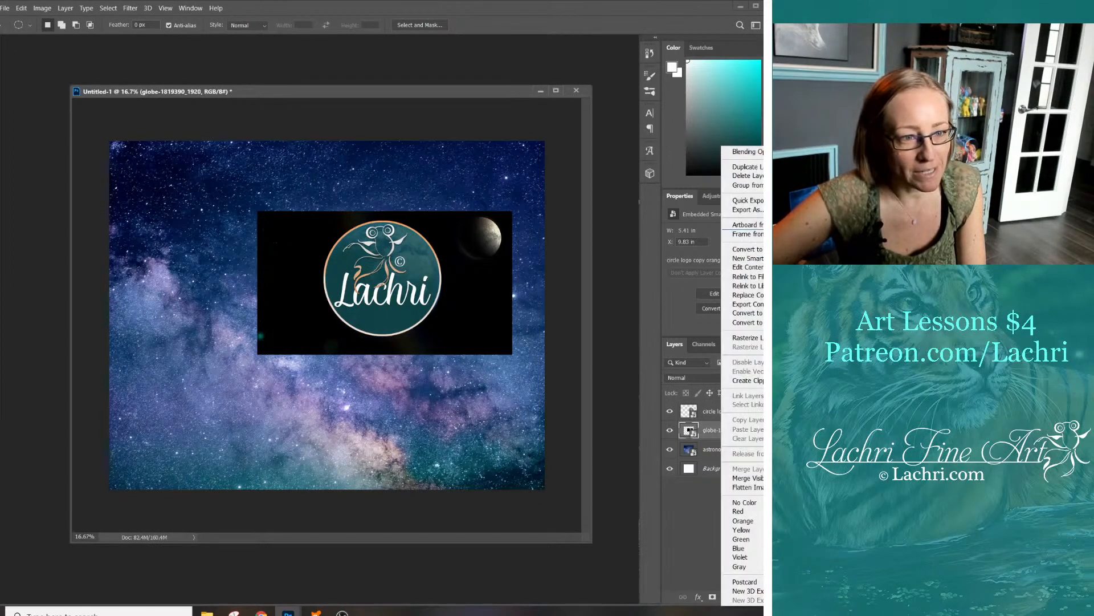
left_click(744, 338)
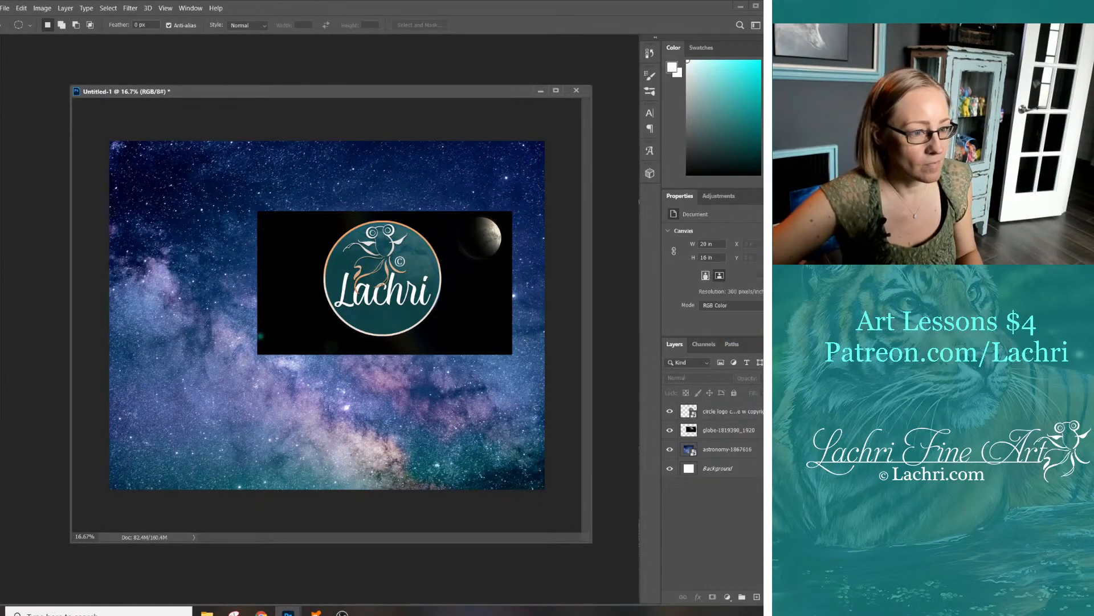
Load the circle logo's outline as a selection, invert it, and delete everything outside it from the globe-1819390_1920 layer
left_click(689, 412, "ctrl")
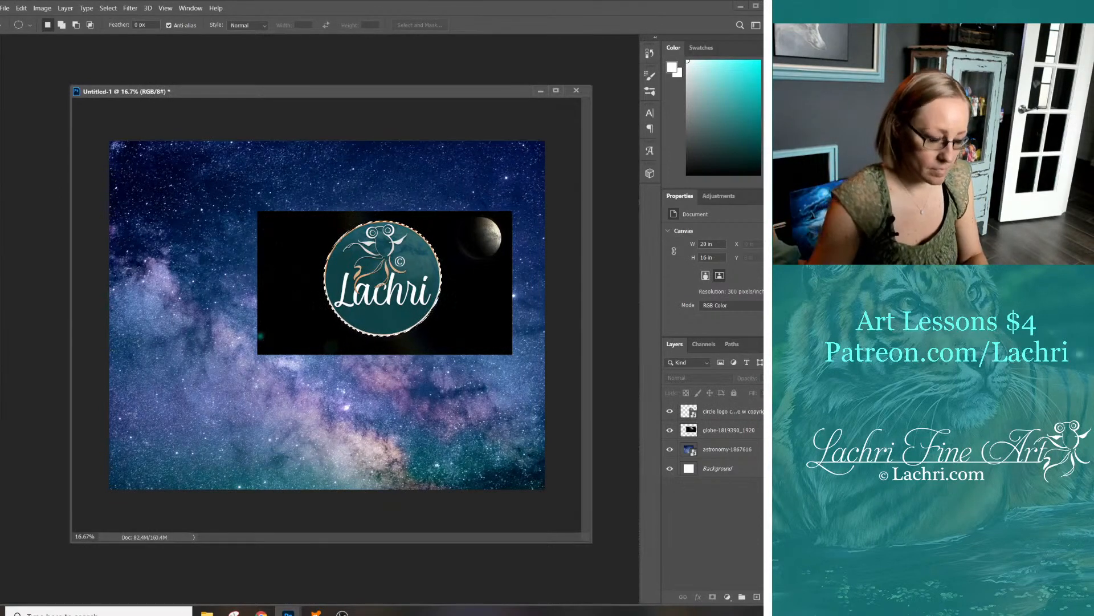
key("ctrl+shift+i")
left_click(729, 430)
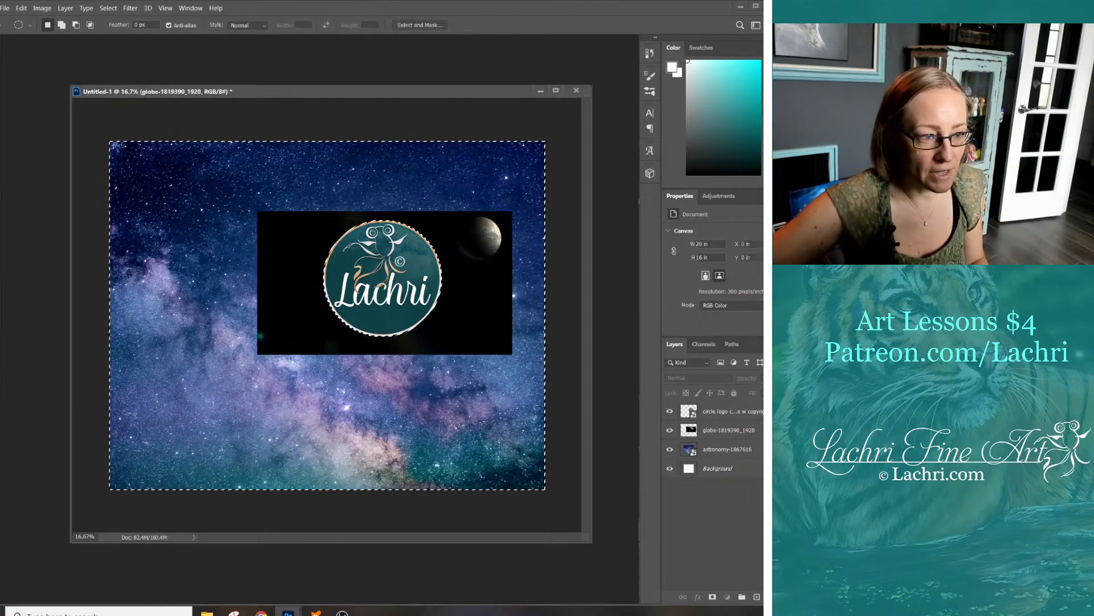
key("Delete")
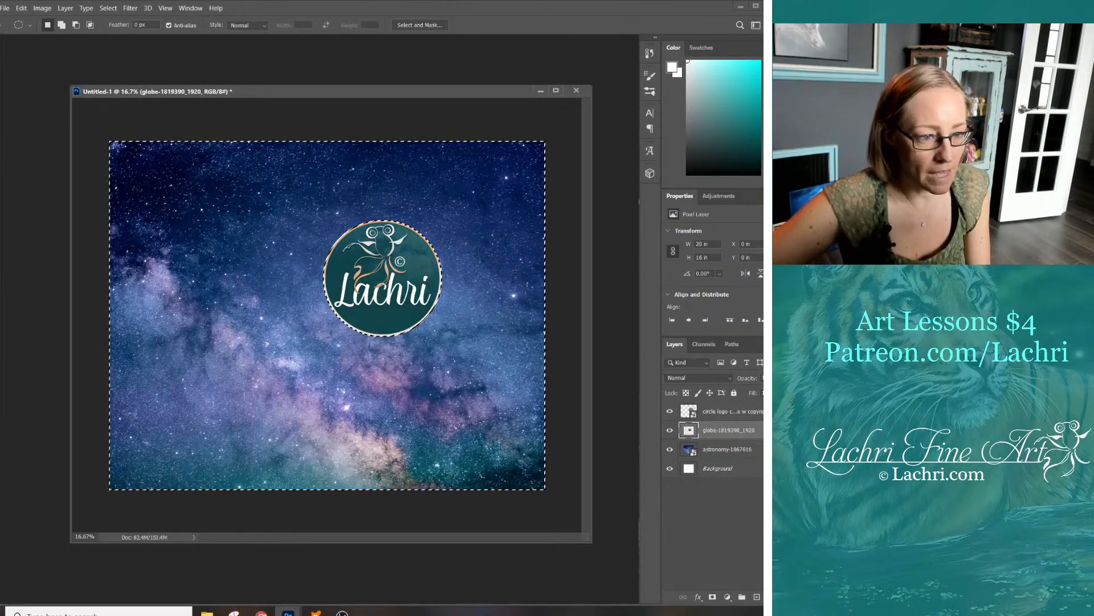
Toggle the visibility of the logo and globe layers to inspect the cut-out Earth, and try to move it
left_click(670, 430)
left_click(670, 411)
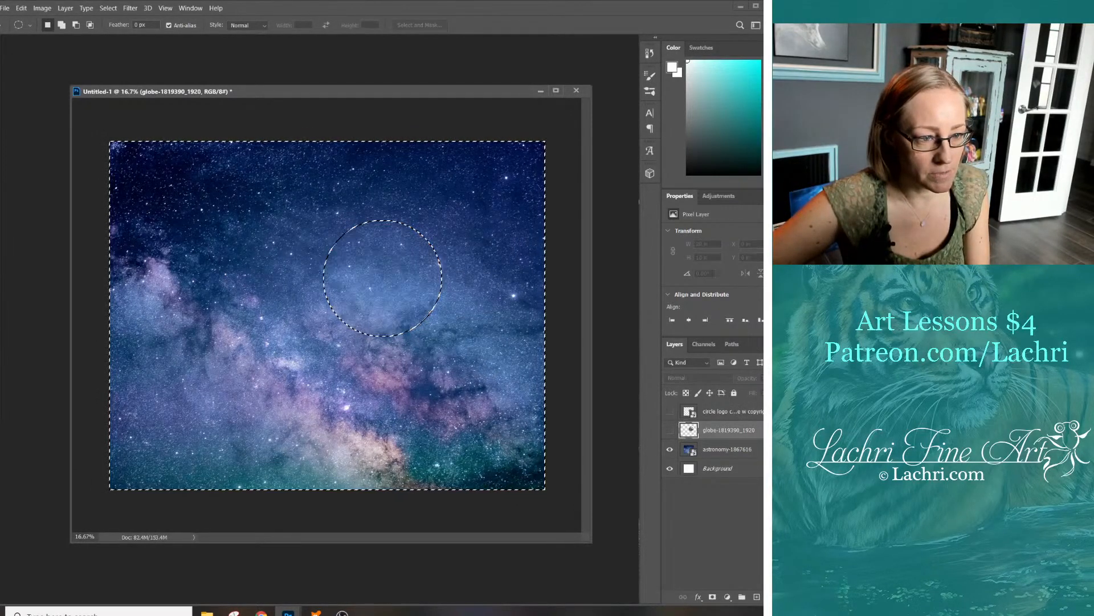
left_click(670, 430)
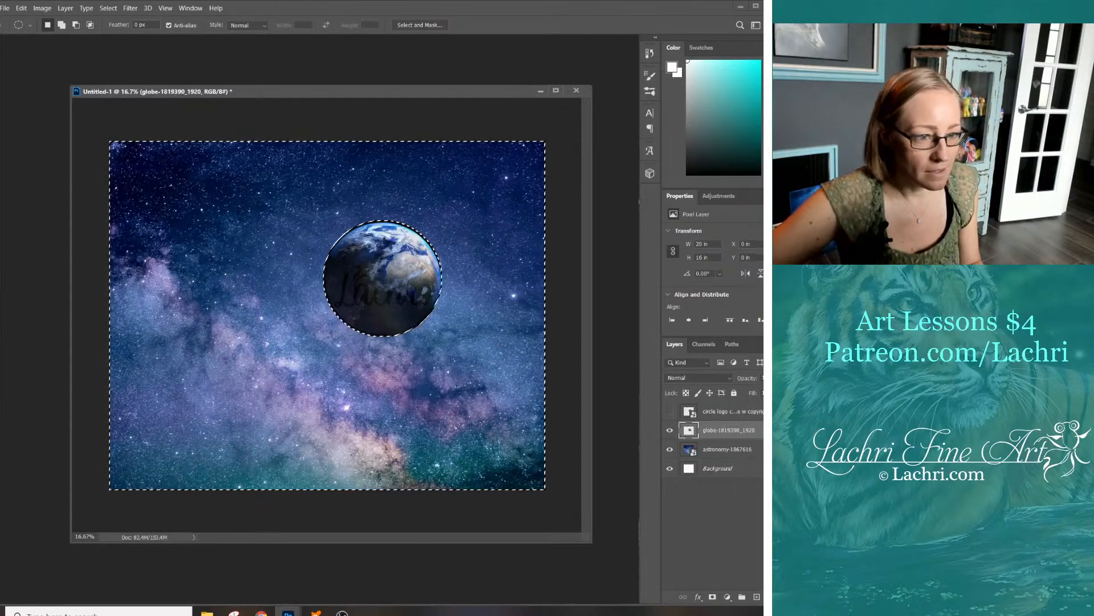
left_click(718, 411)
left_click(724, 430)
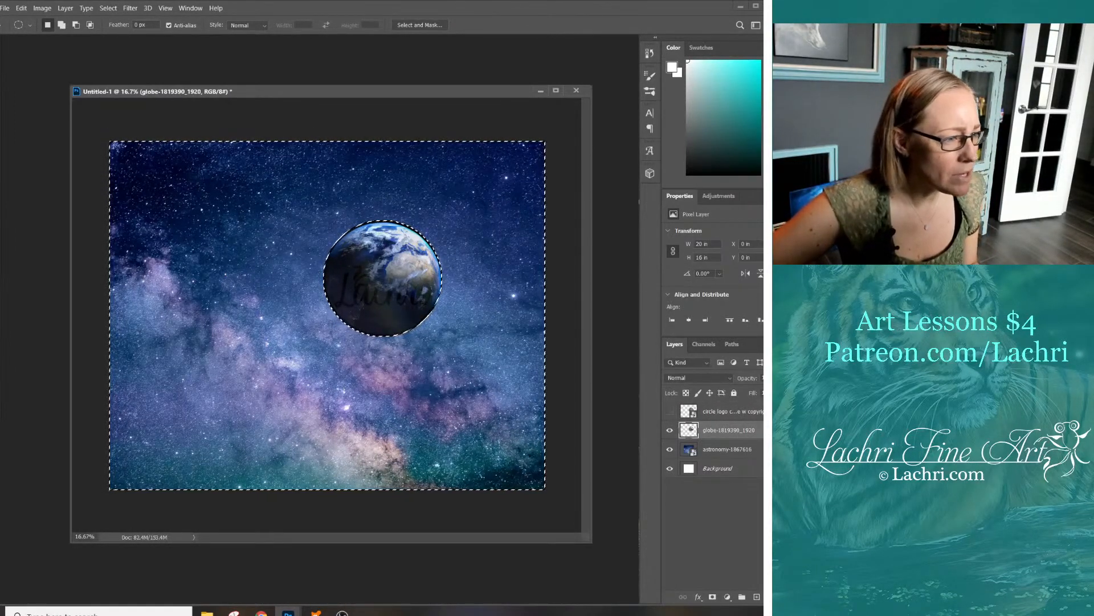
key("v")
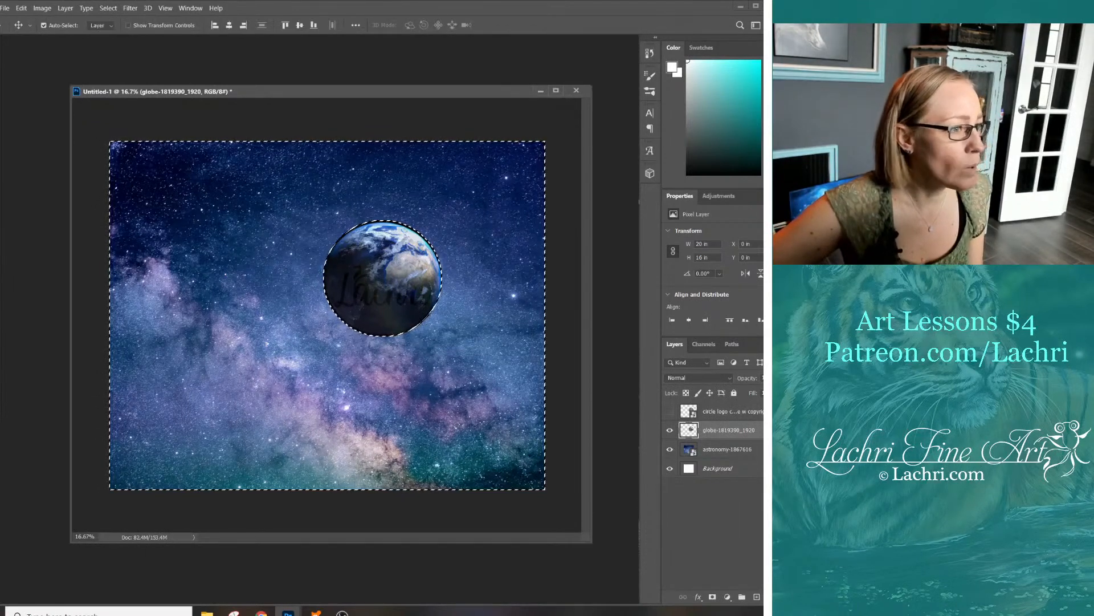
left_click_drag(365, 302, 368, 270)
key("ctrl+comma")
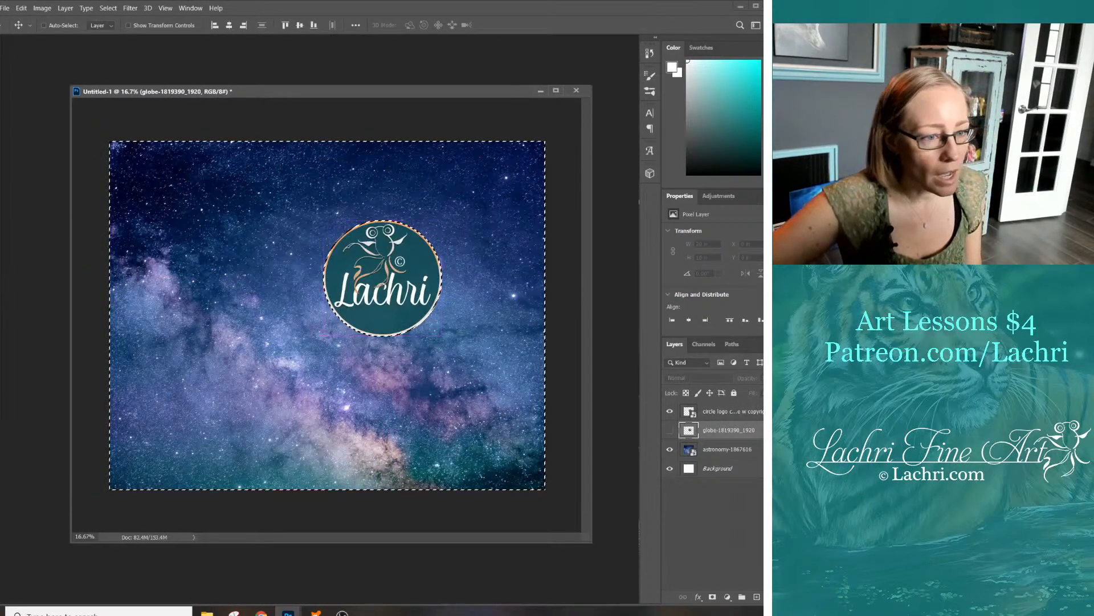
Rasterize the circle logo layer
left_click(717, 411)
right_click(716, 411)
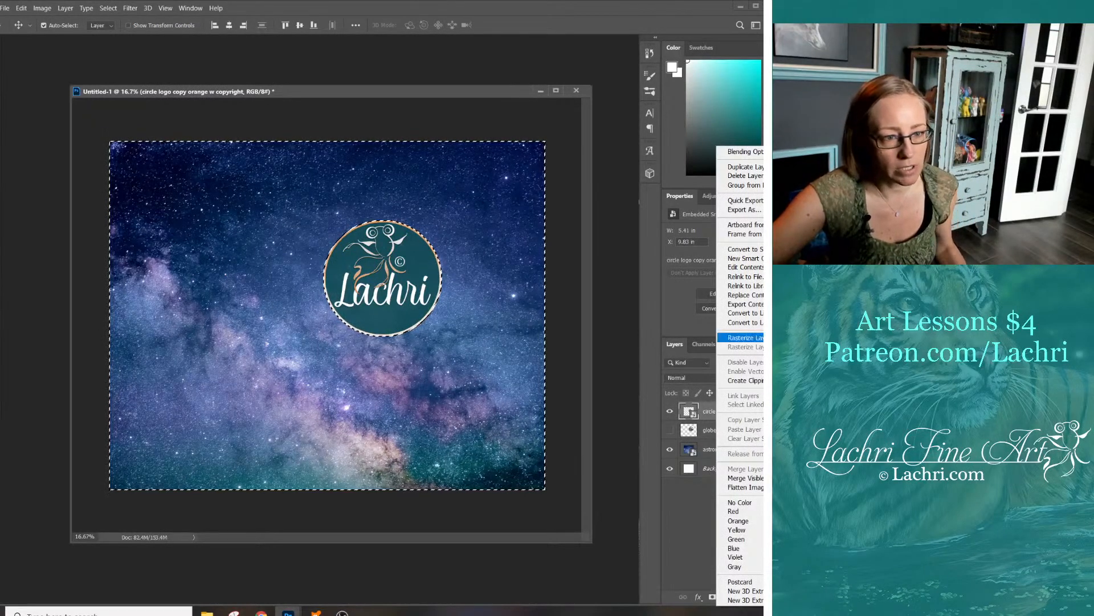
left_click(744, 337)
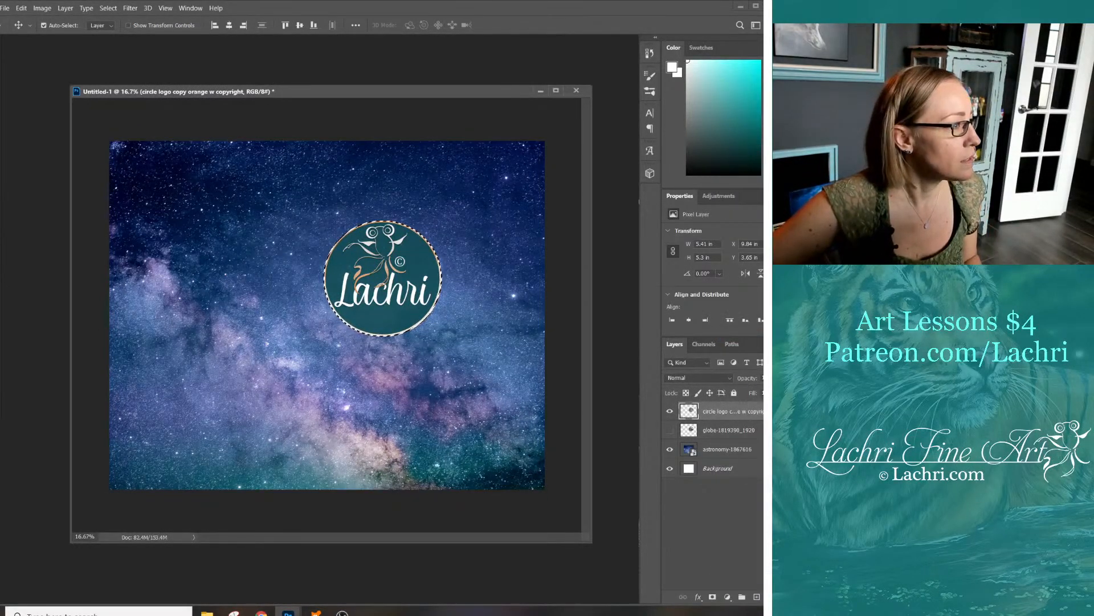
Paint the logo circle solid gray with the Hard Round Pressure Size brush at 941 px and 100% hardness
key("b")
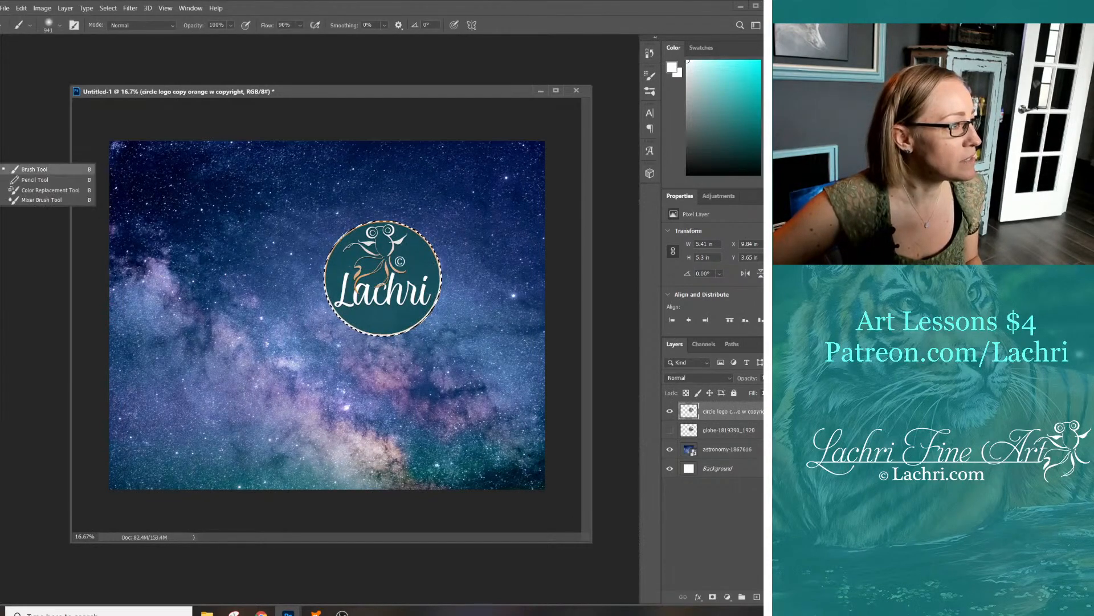
left_click(59, 25)
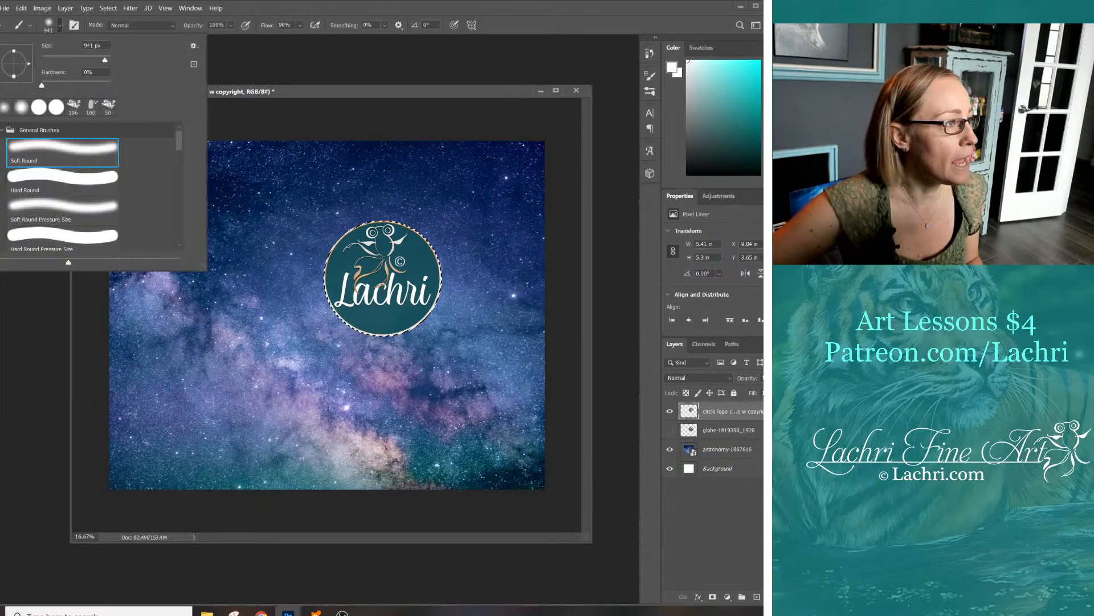
left_click(63, 236)
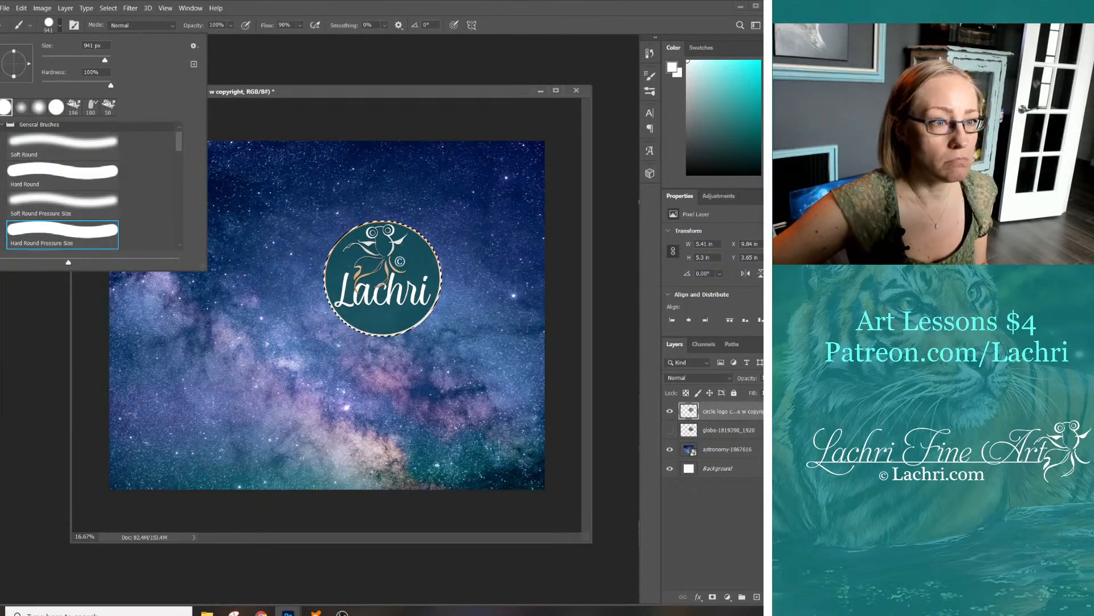
key("Escape")
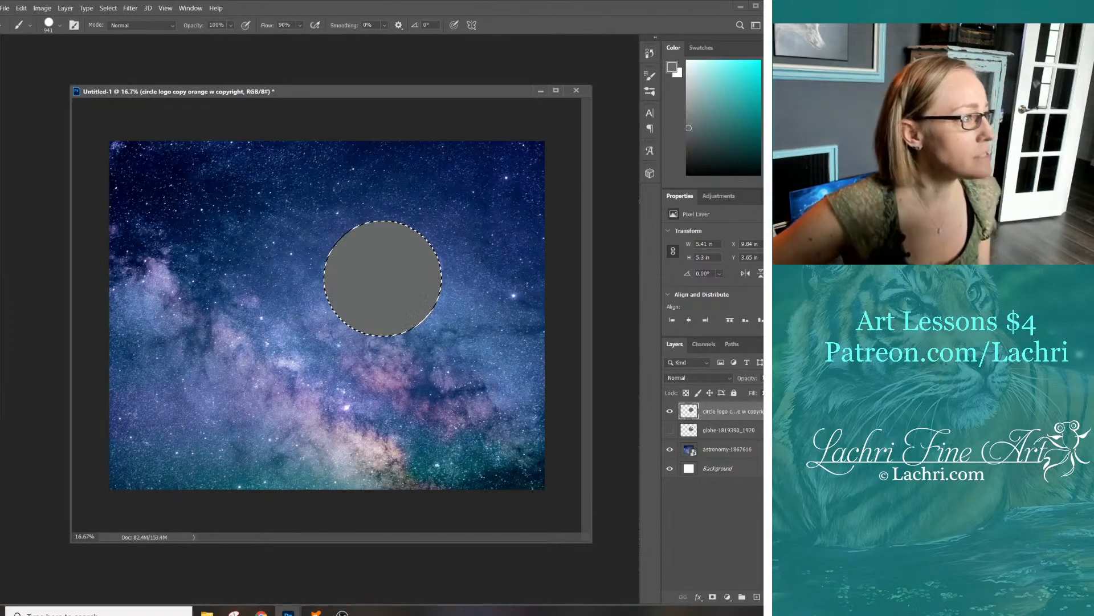
Undo the gray painting, the logo rasterizing and the globe cut-out, back to the logo's circular selection
key("v")
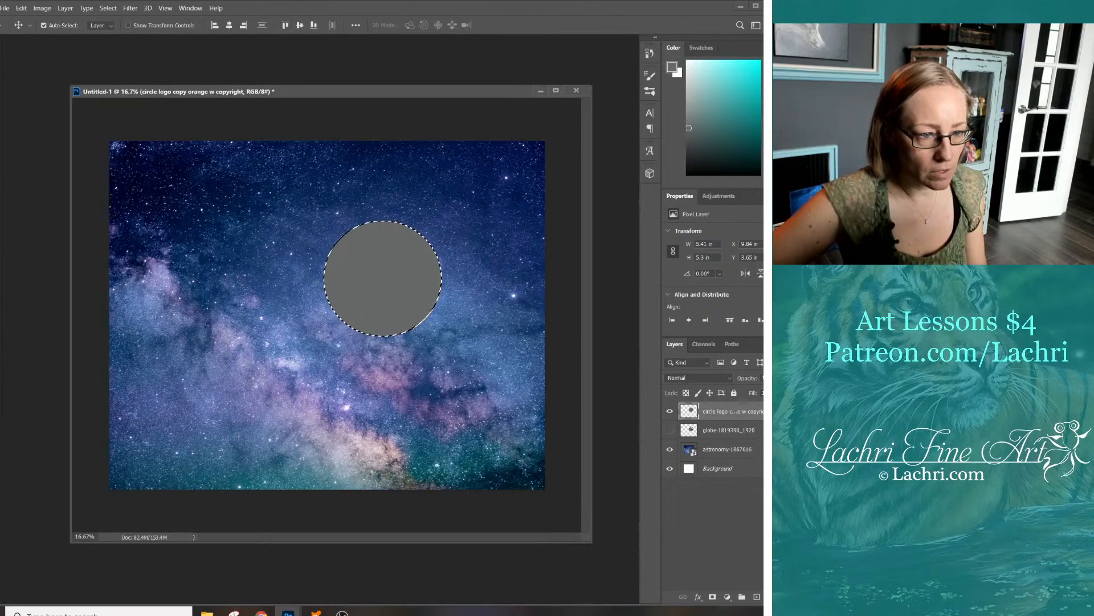
left_click(729, 430)
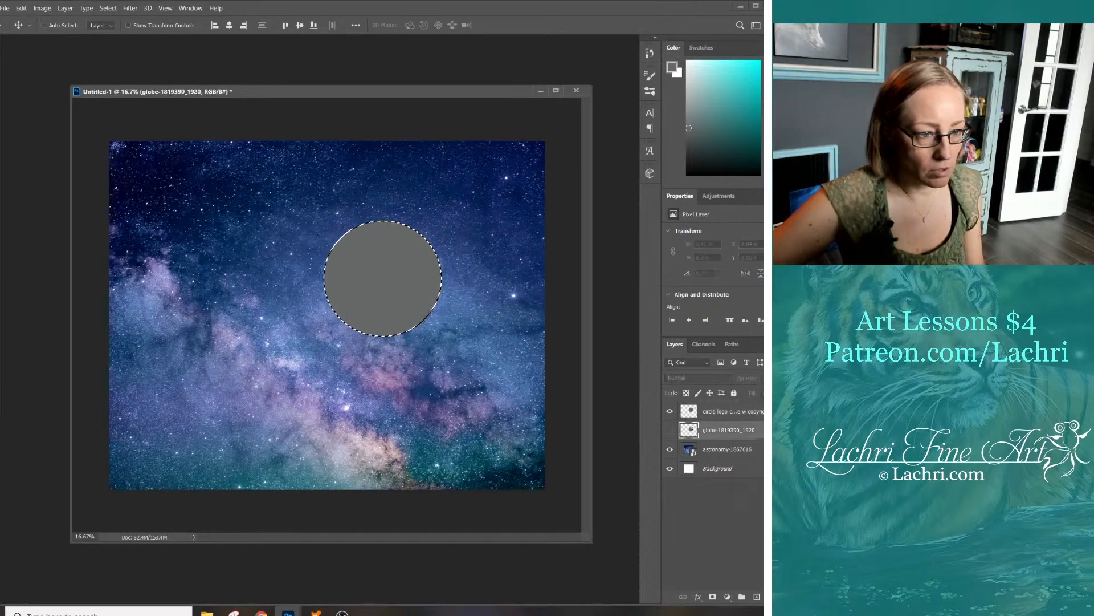
key("ctrl")
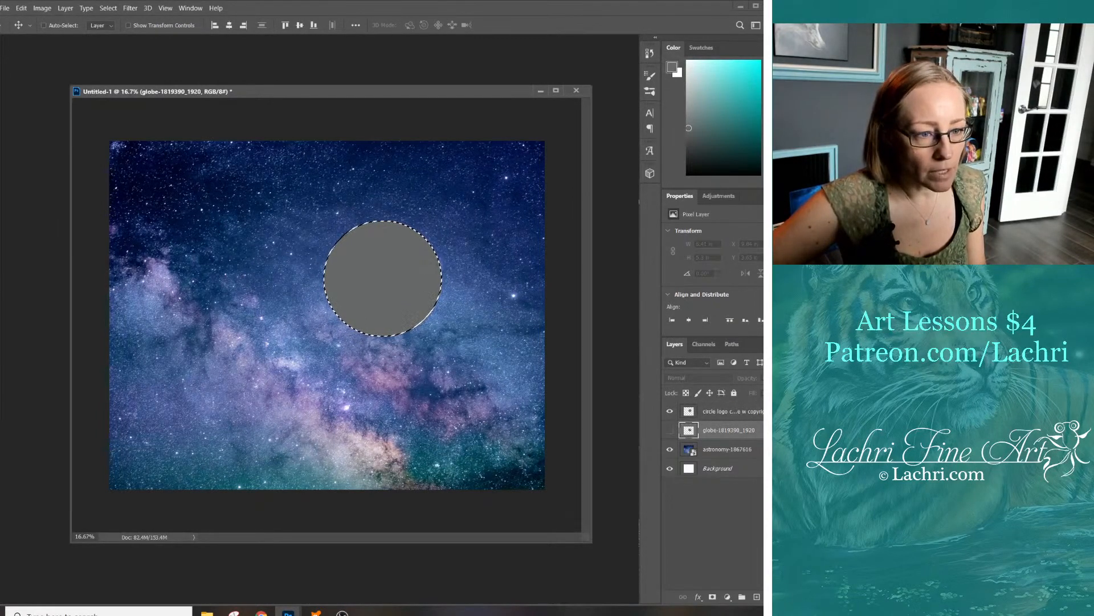
left_click(689, 430, "ctrl")
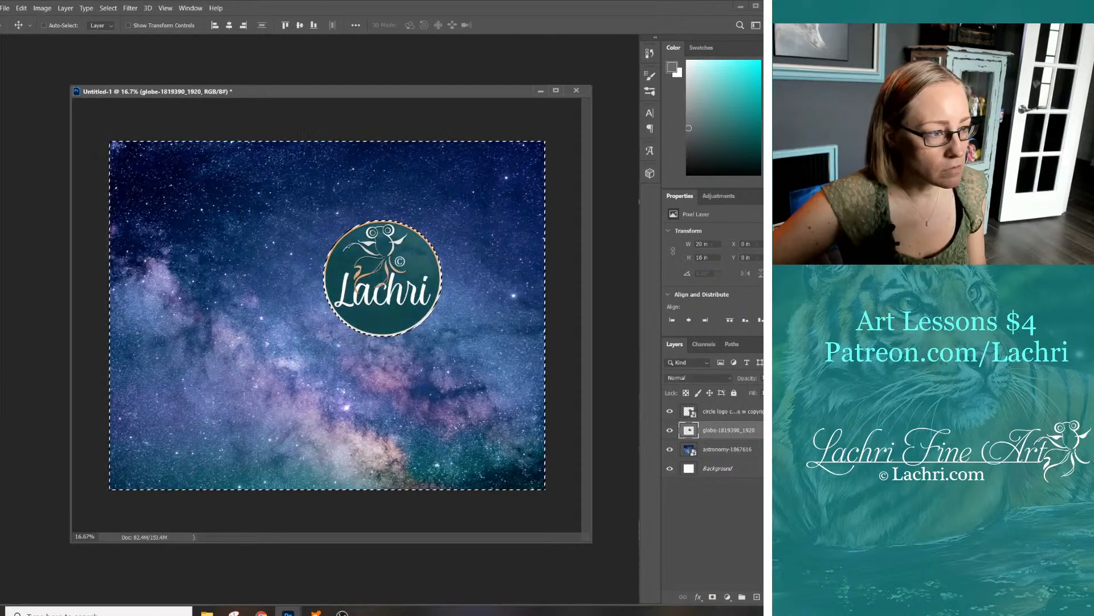
left_click(669, 429)
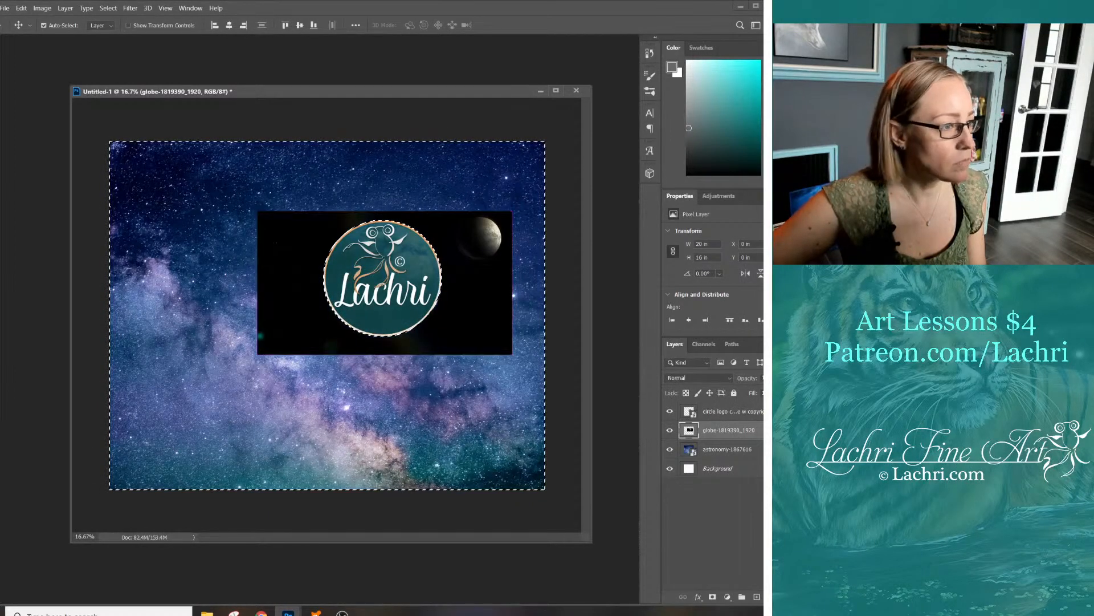
key("ctrl+d")
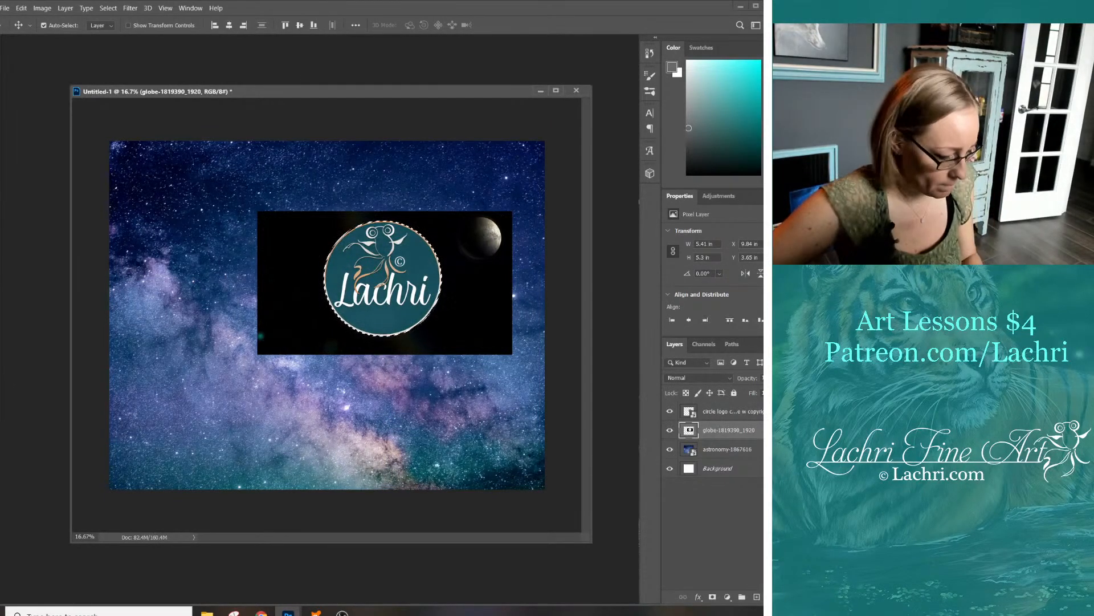
Try to delete the circle logo smart object with the circular selection still active
key("ctrl")
left_click(729, 411)
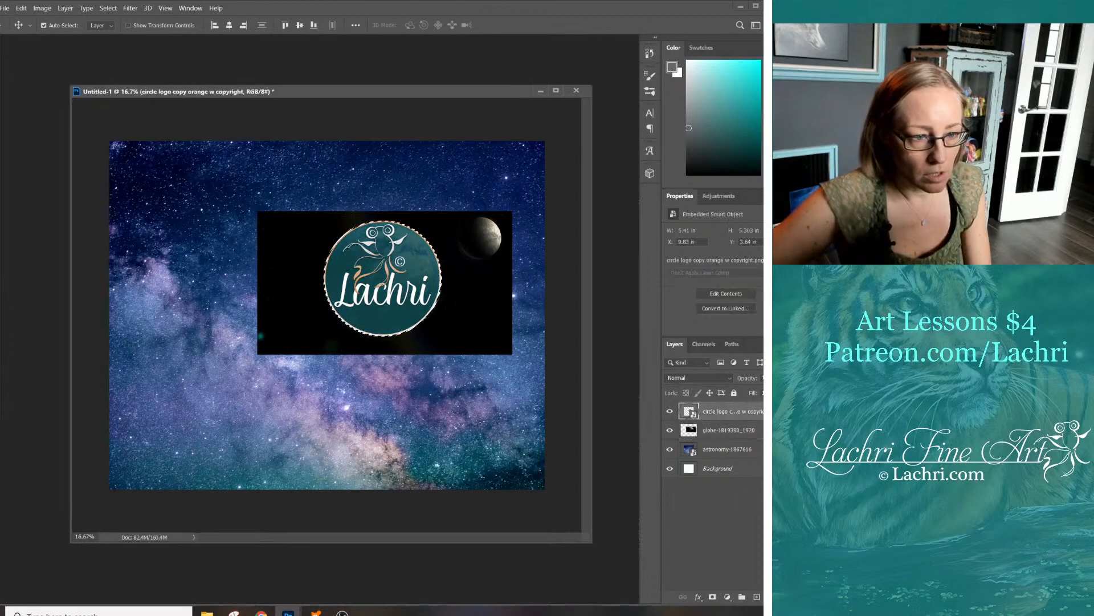
key("Delete")
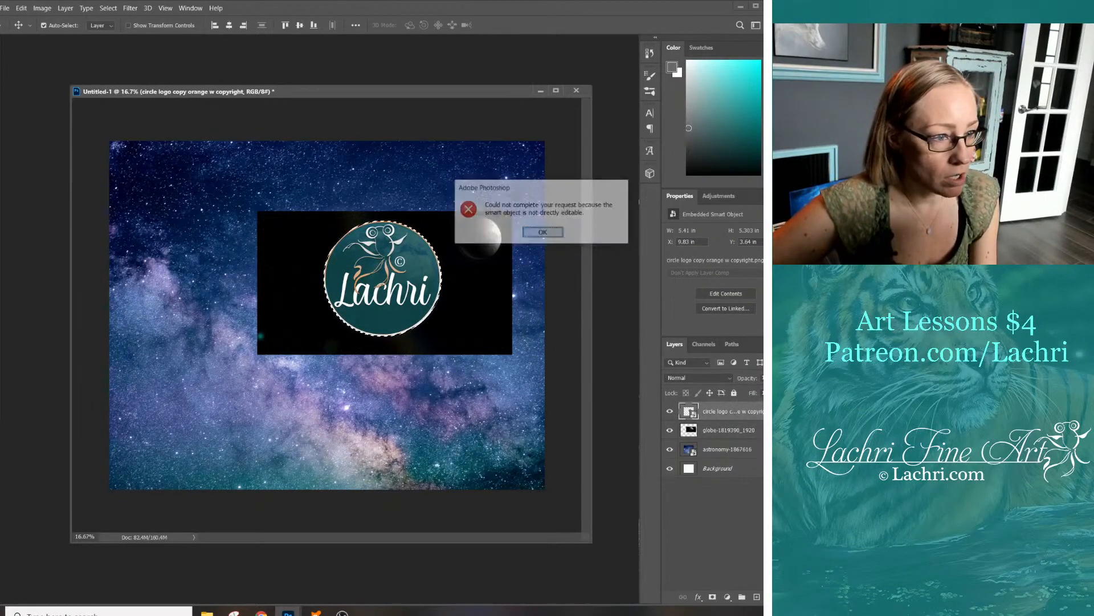
key("Return")
right_click(723, 411)
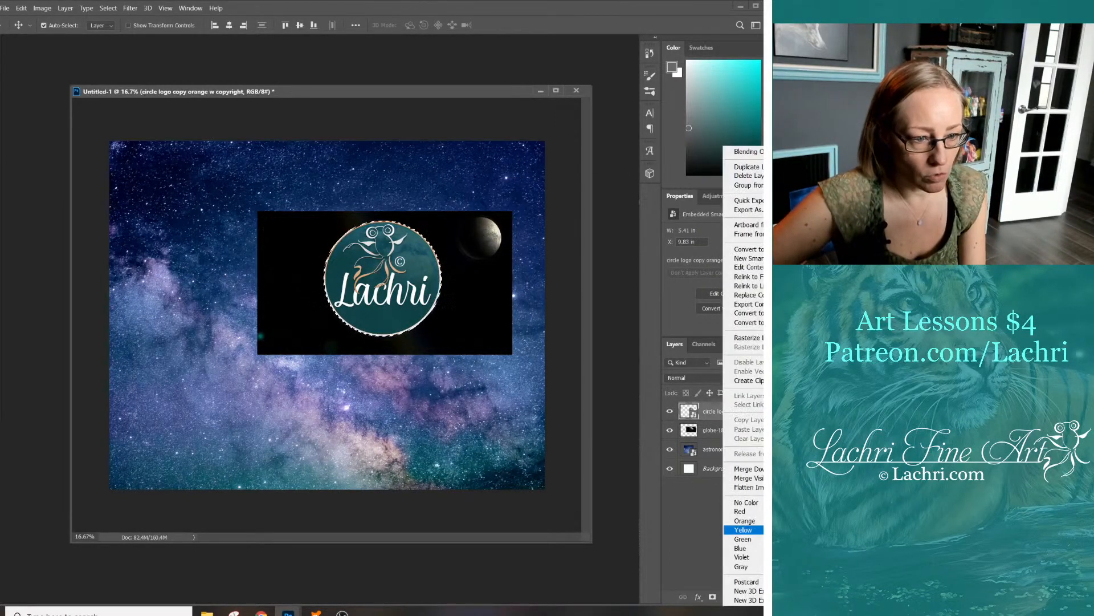
key("Escape")
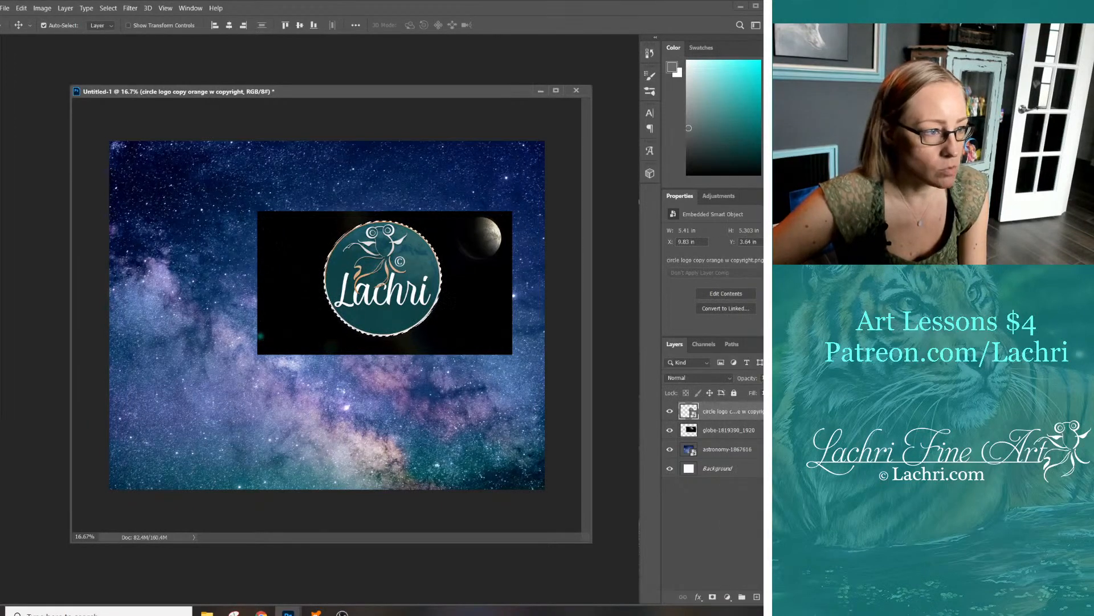
Move the circle logo off the Earth to just below the globe image and delete its layer
left_click_drag(377, 242, 316, 369)
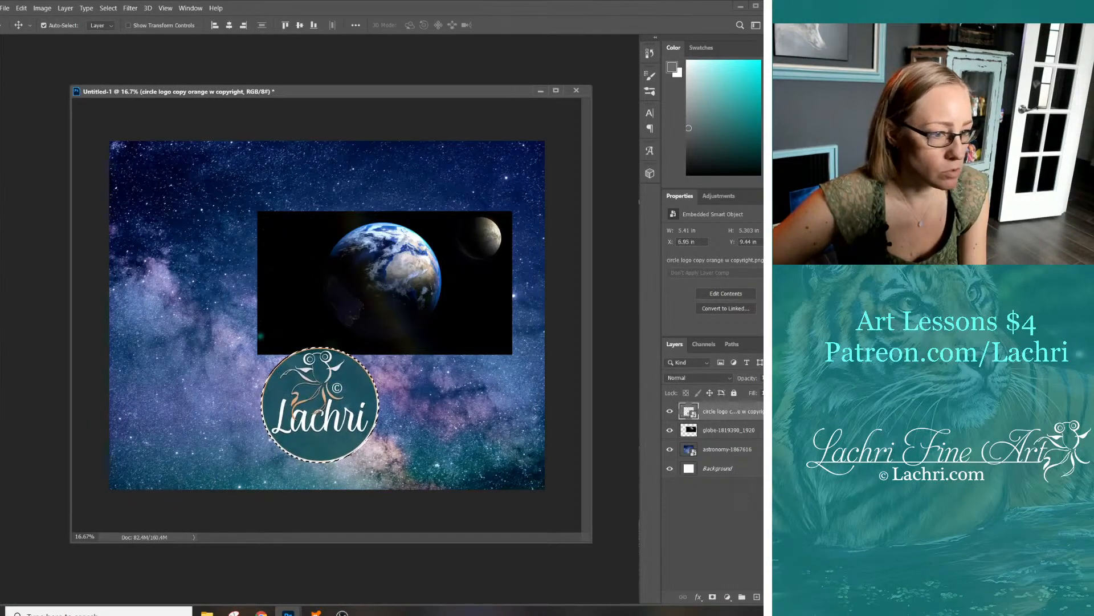
key("Delete")
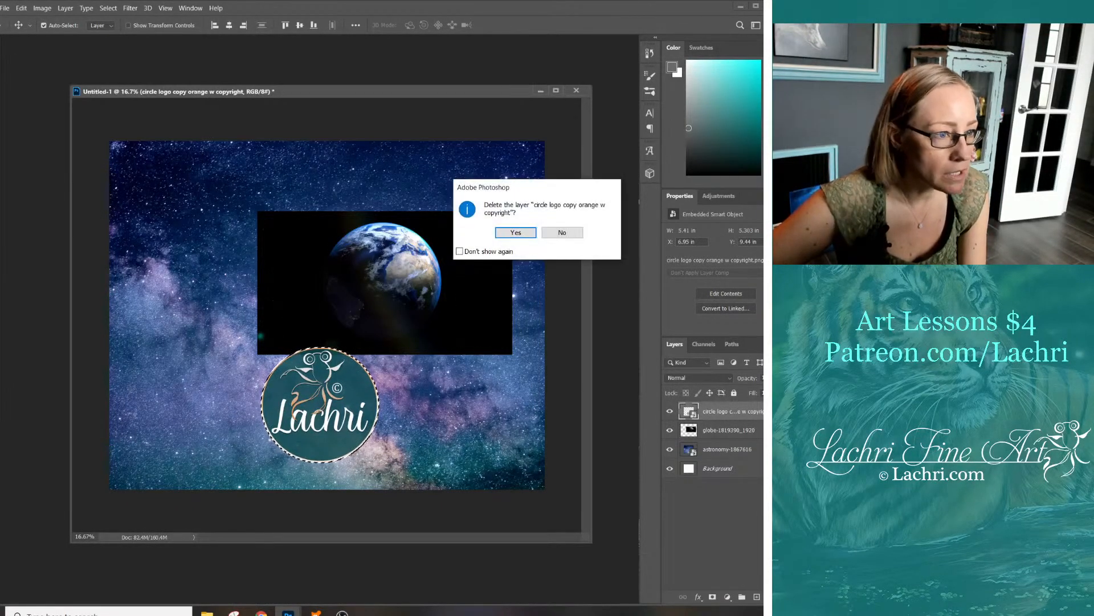
key("Return")
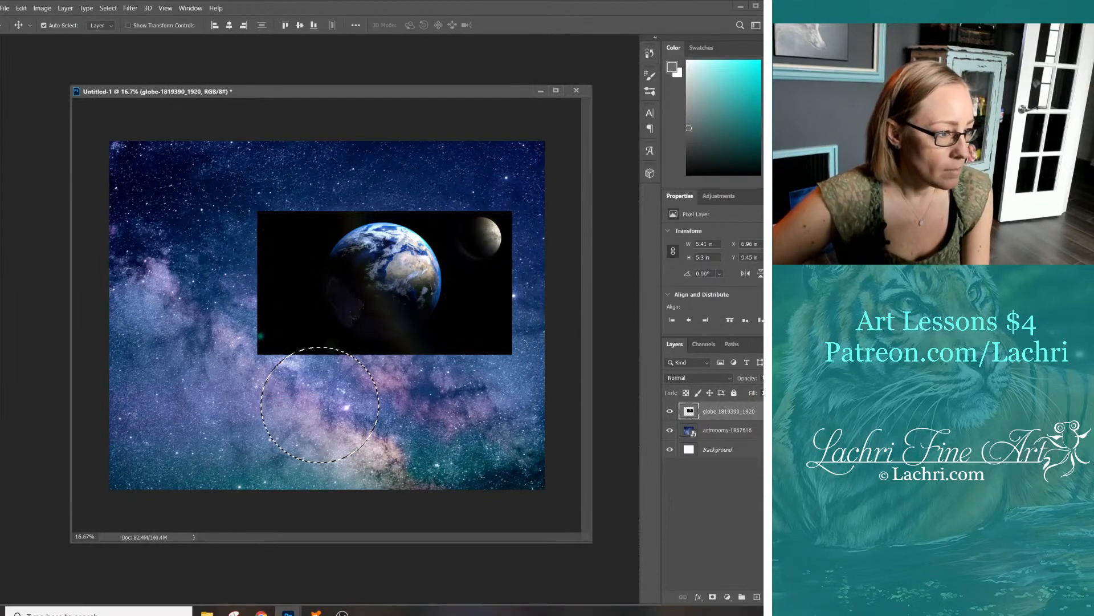
Undo a trial move of the selected area, reset the colors to default black and white, and remove the circular selection
mouse_move(335, 399)
left_mouse_down()
mouse_move(378, 289)
mouse_move(358, 391)
mouse_move(345, 387)
left_mouse_up()
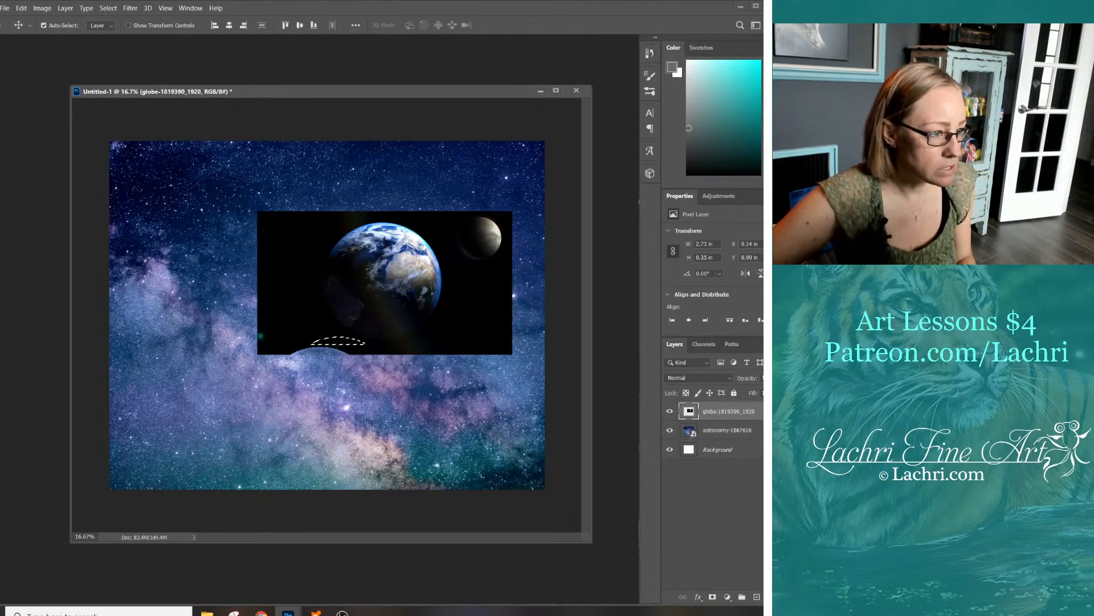
key("ctrl+z")
key("d")
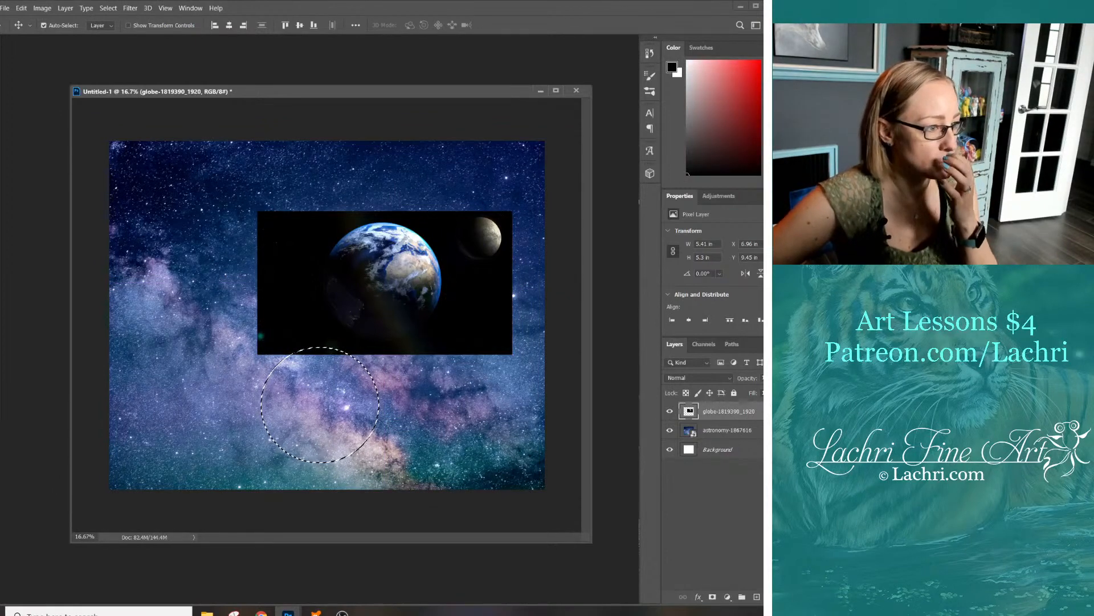
key("ctrl+d")
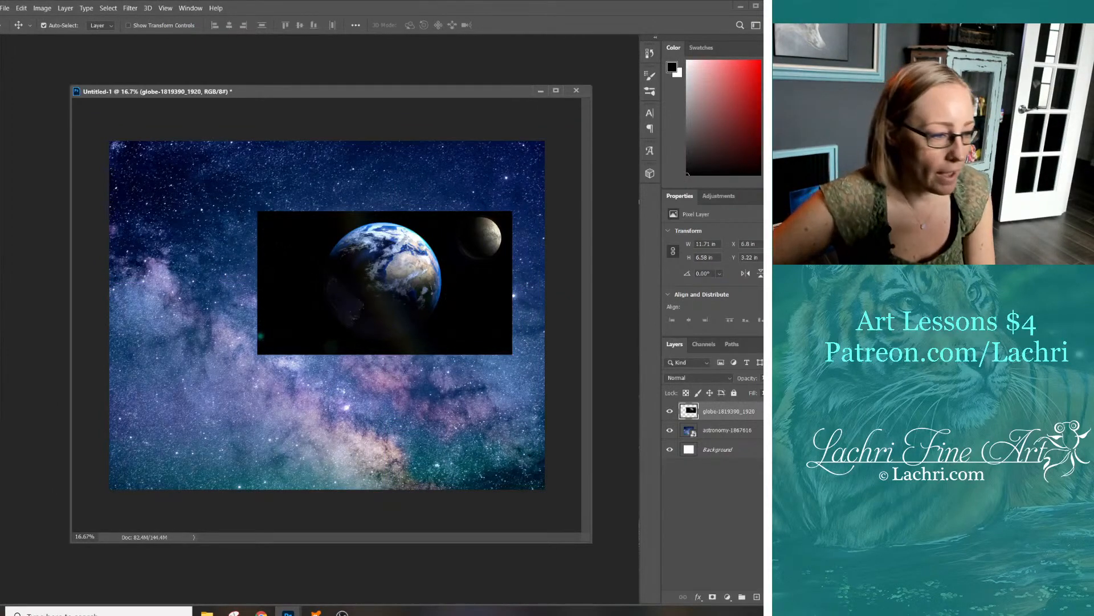
Switch to the repeat video files window in File Explorer and search Data (D:) for "round"
mouse_move(261, 612)
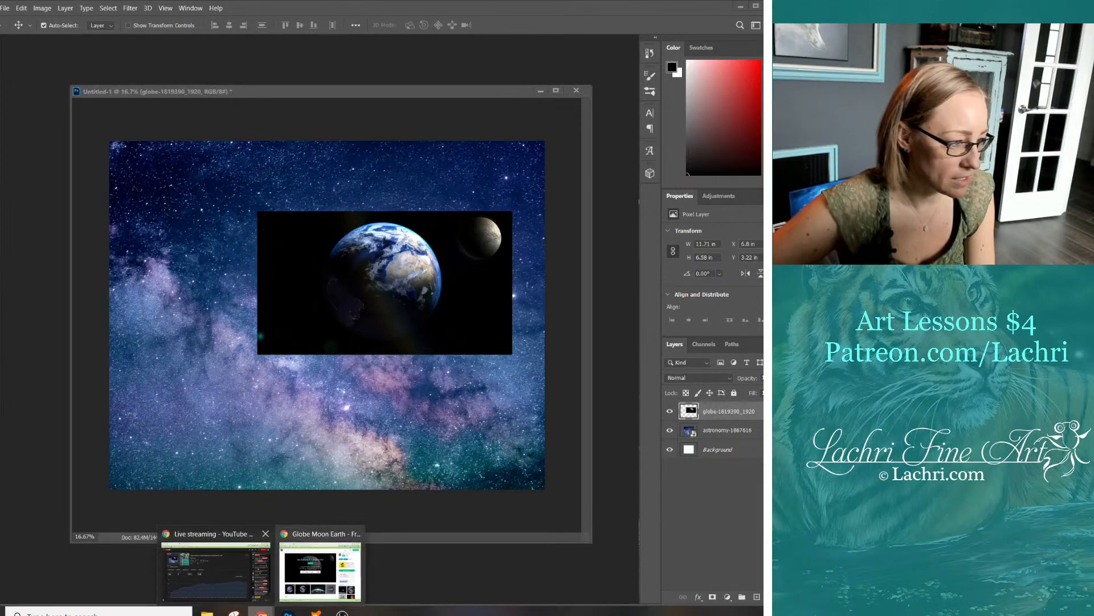
mouse_move(207, 612)
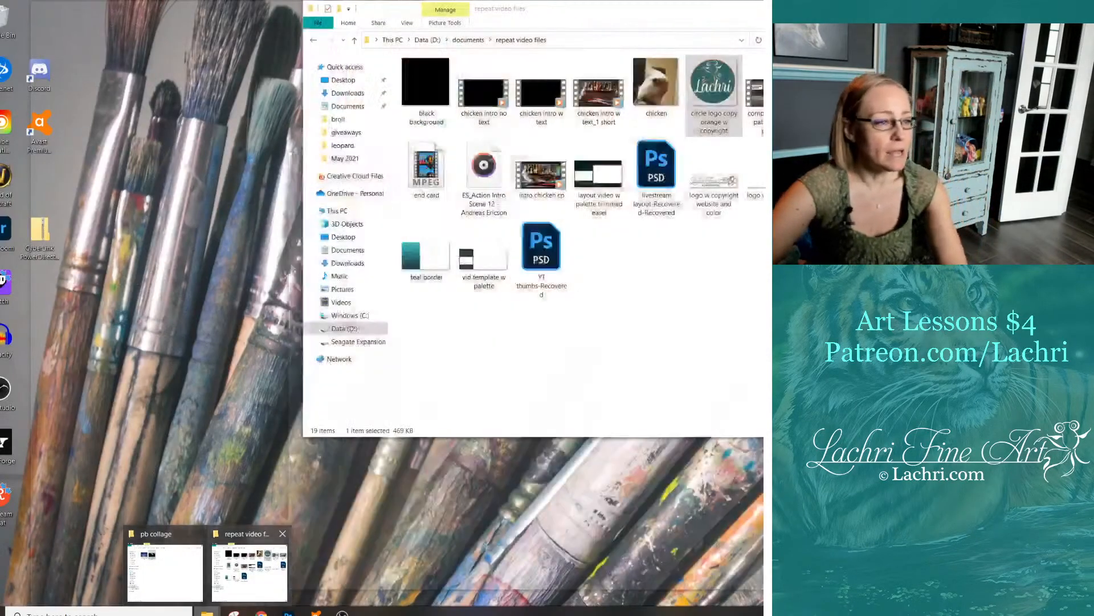
left_click(250, 570)
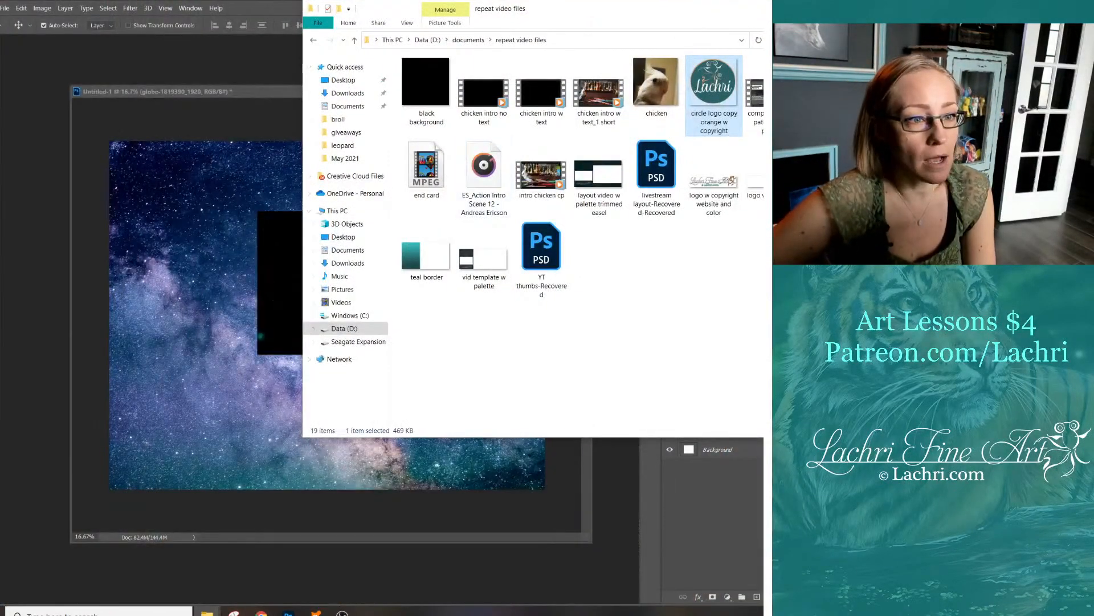
left_click(345, 329)
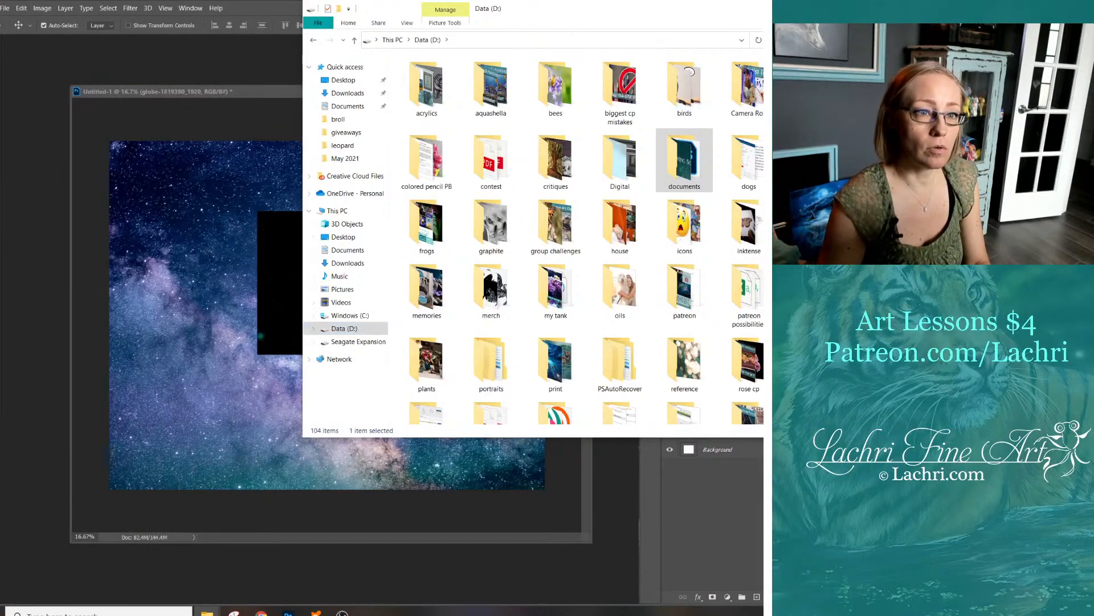
type("round")
key("Return")
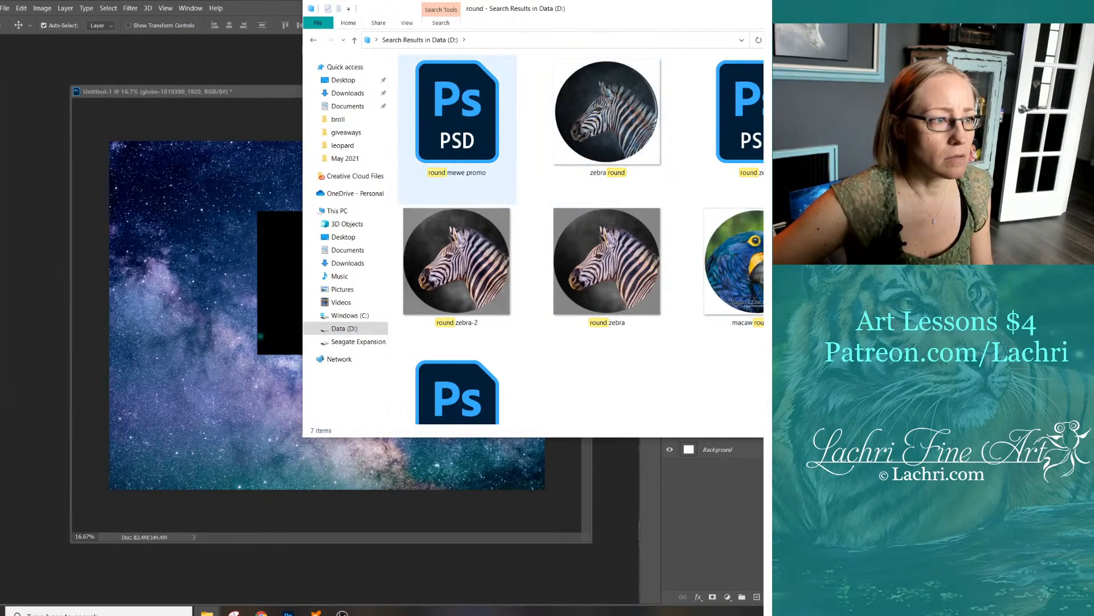
Place the zebra round image into the collage, scaled down and positioned so its circle covers the Earth
left_click(607, 114)
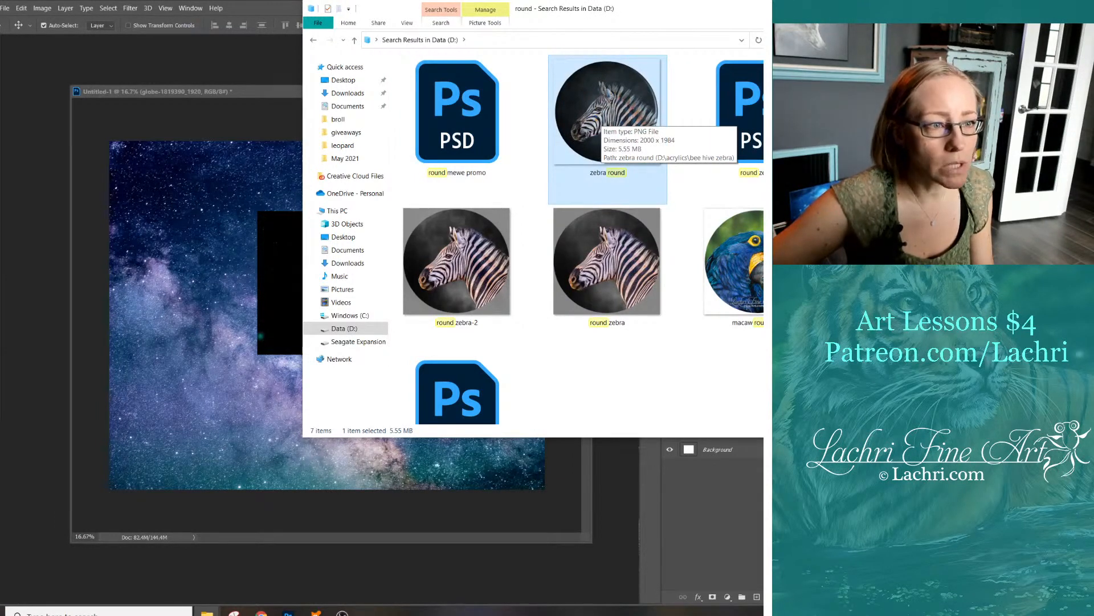
left_click_drag(599, 123, 256, 297)
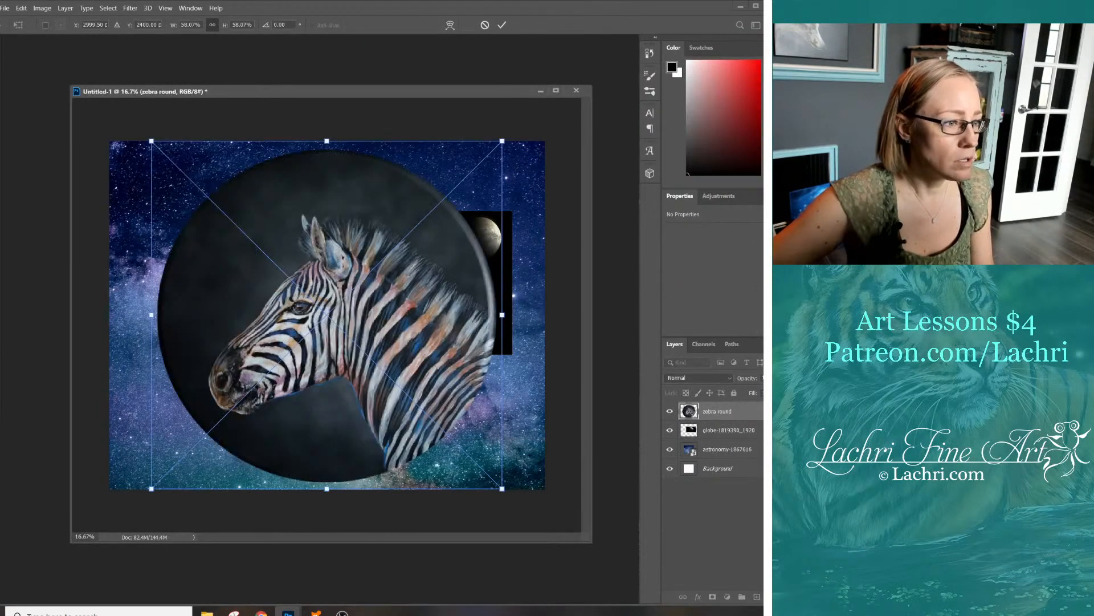
left_click_drag(501, 140, 258, 382)
left_click_drag(205, 434, 380, 273)
left_click_drag(433, 327, 446, 339)
left_click_drag(386, 246, 383, 245)
key("Return")
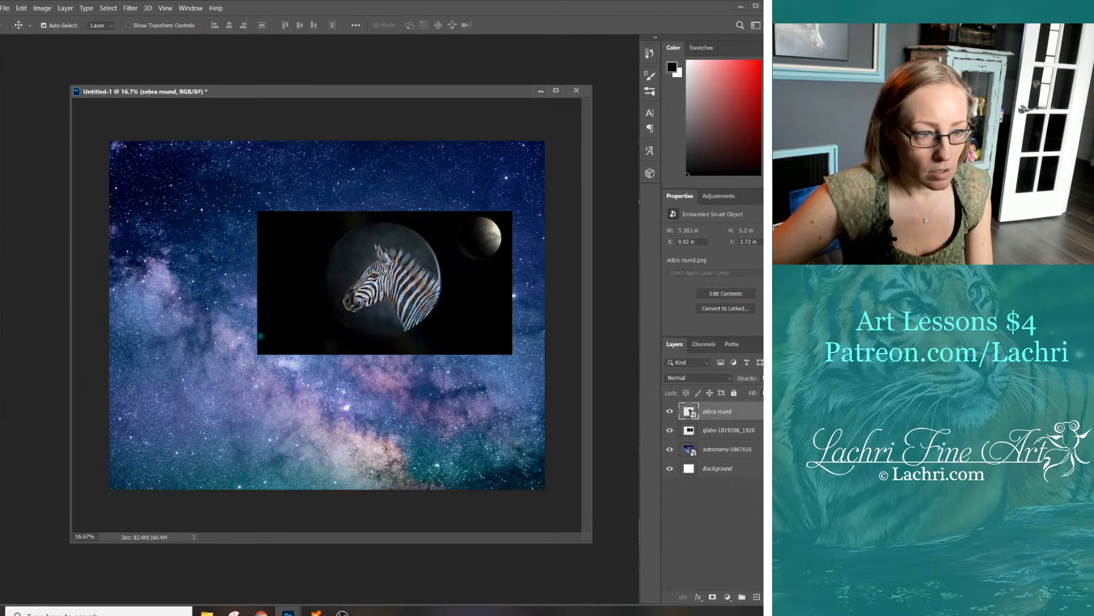
Rasterize the zebra round layer, load its circular outline as a selection, and invert the selection
right_click(728, 411)
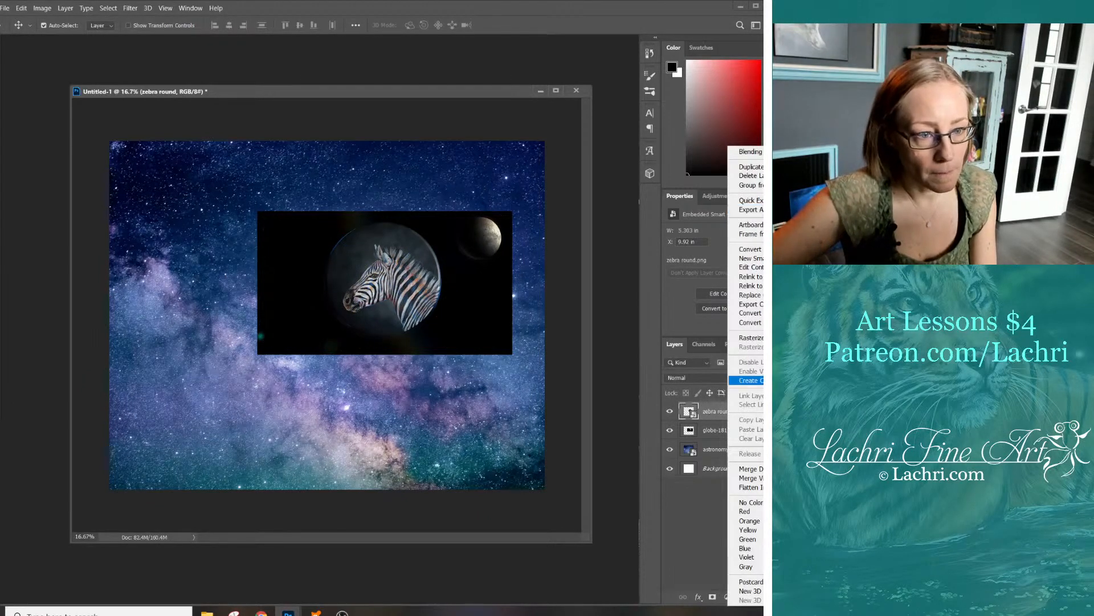
left_click(750, 337)
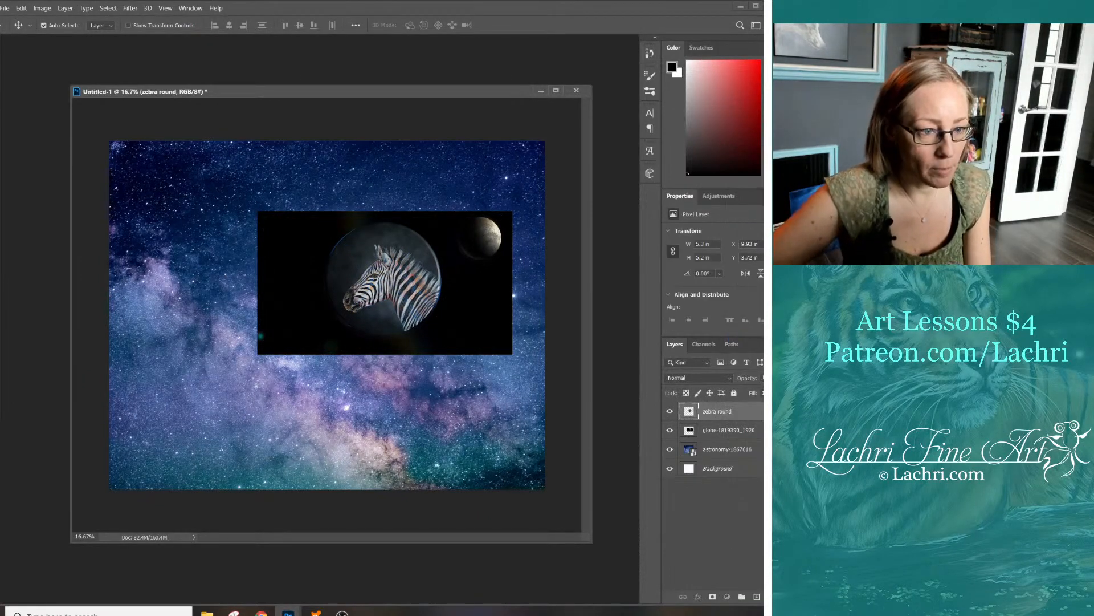
left_click(688, 411, "ctrl")
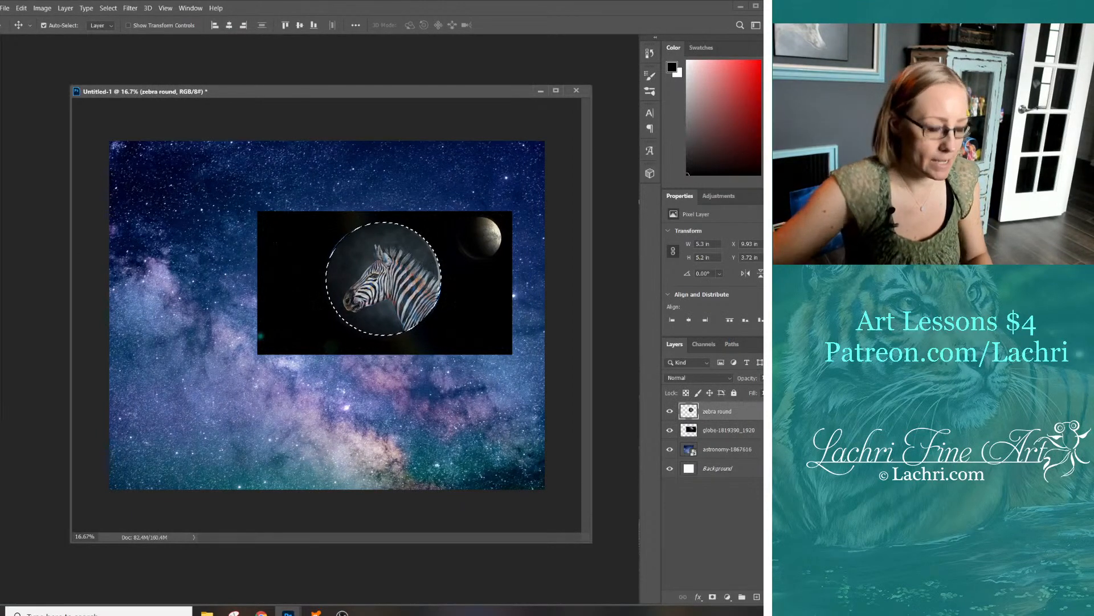
key("ctrl+shift+i")
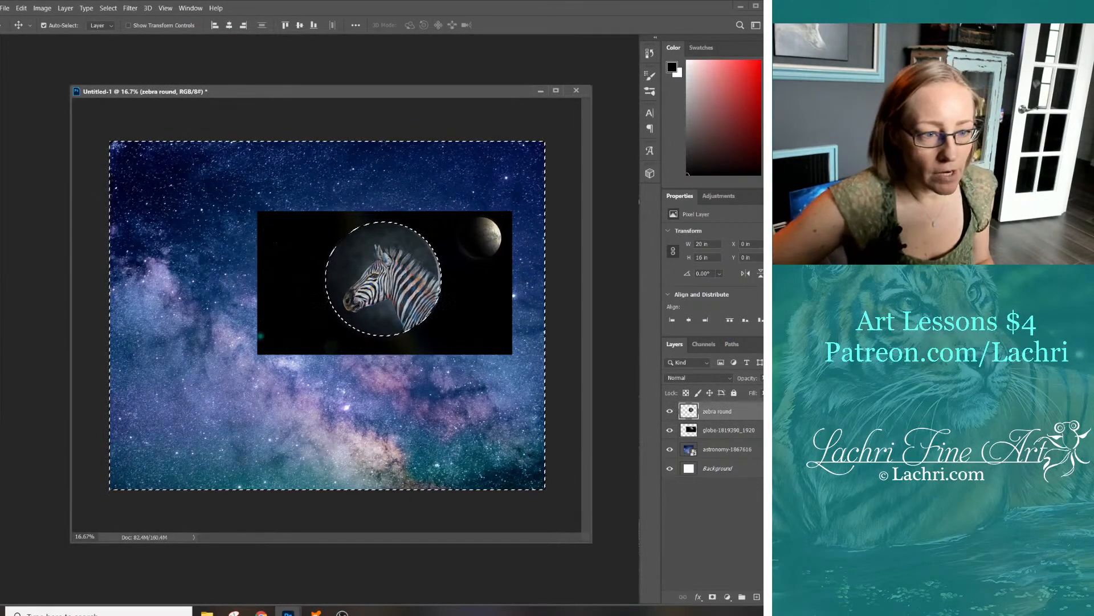
Delete everything outside the circle from the globe layer, remove the selection, and hide the zebra round layer
left_click(729, 429)
key("Delete")
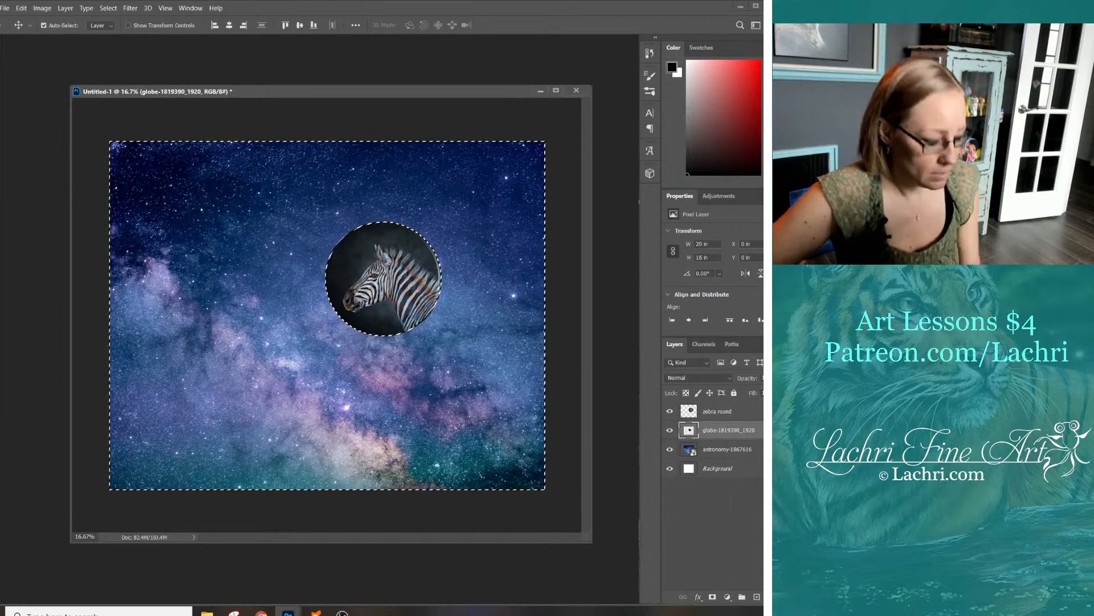
key("ctrl+d")
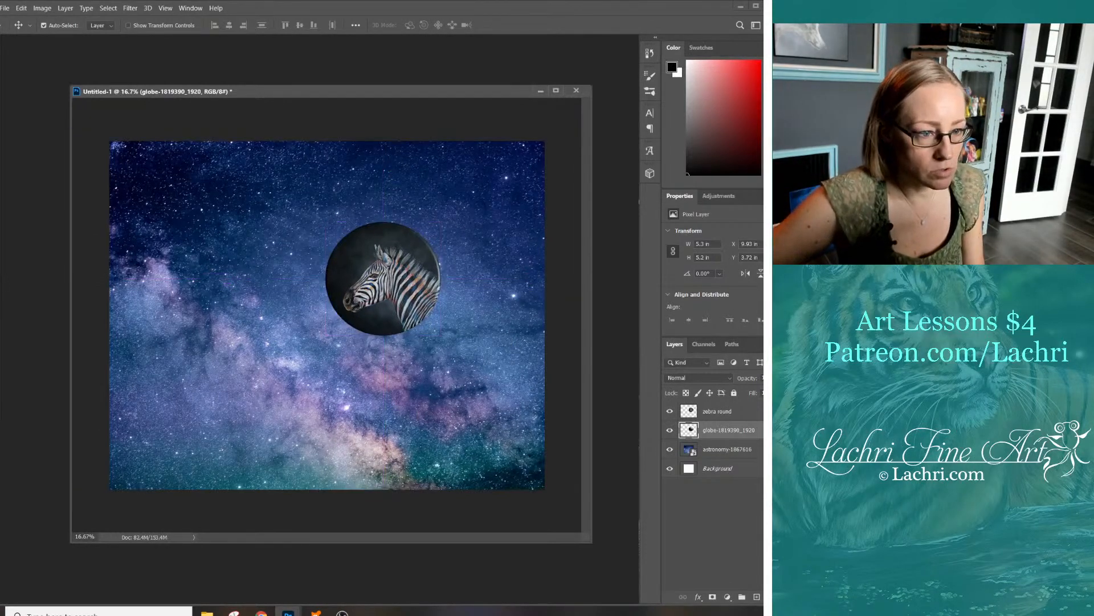
left_click(669, 411)
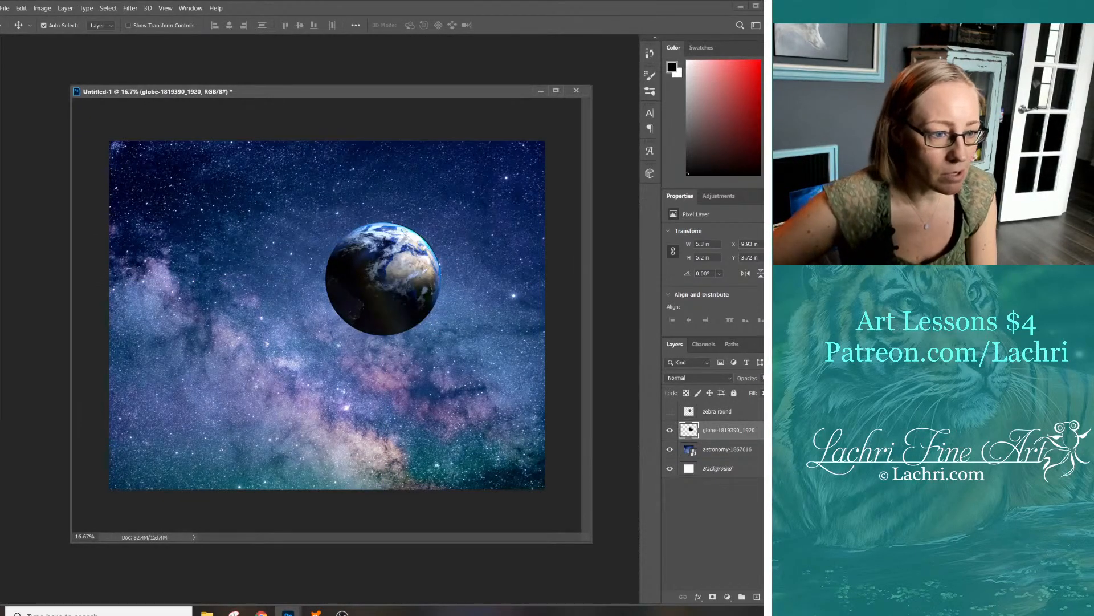
Move the cut-out Earth to the lower-left area of the starry background and enlarge it to about 6.47 by 6.34 in
left_click_drag(417, 250, 270, 331)
key("ctrl+t")
key("Return")
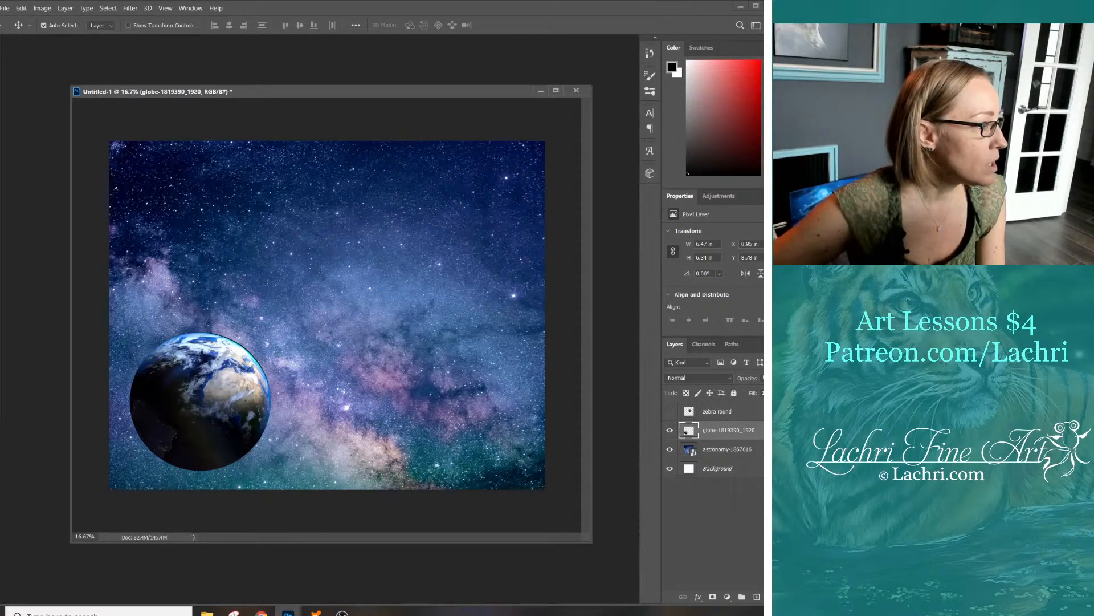
Fade the Earth's dark lower-left side into the stars using a much larger soft Eraser at 14% opacity
key("e")
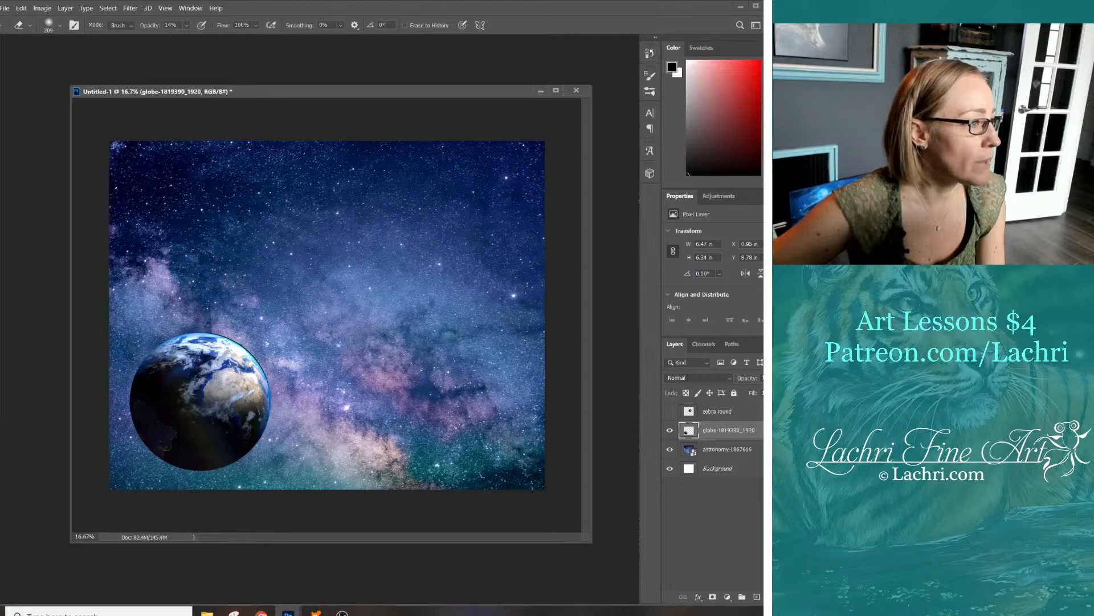
left_click_drag(176, 309, 208, 308)
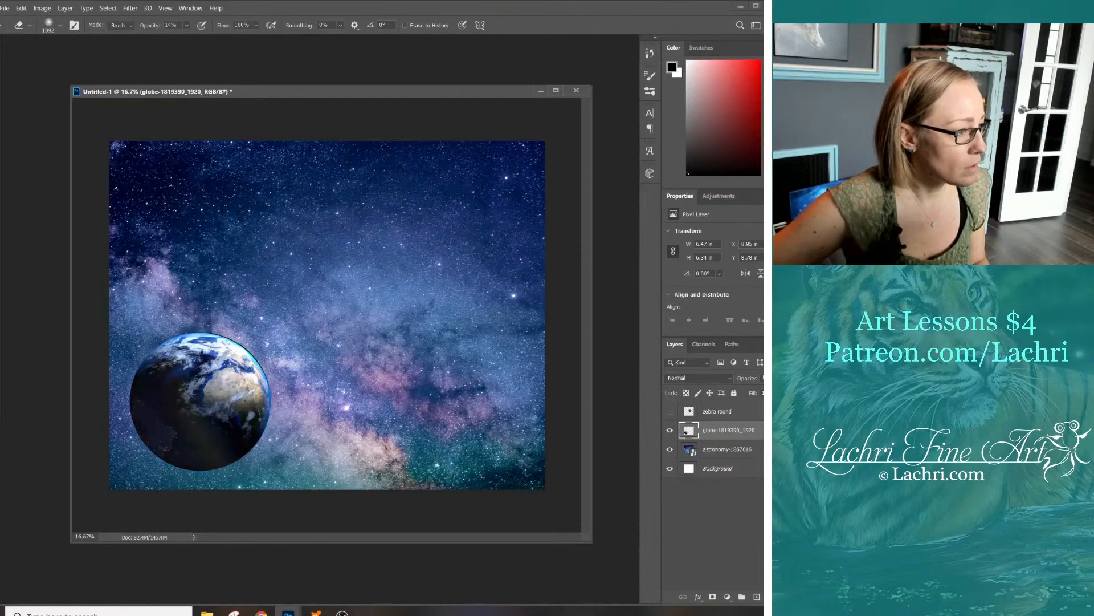
mouse_move(126, 425)
left_mouse_down()
mouse_move(152, 436)
mouse_move(161, 407)
mouse_move(226, 448)
left_mouse_up()
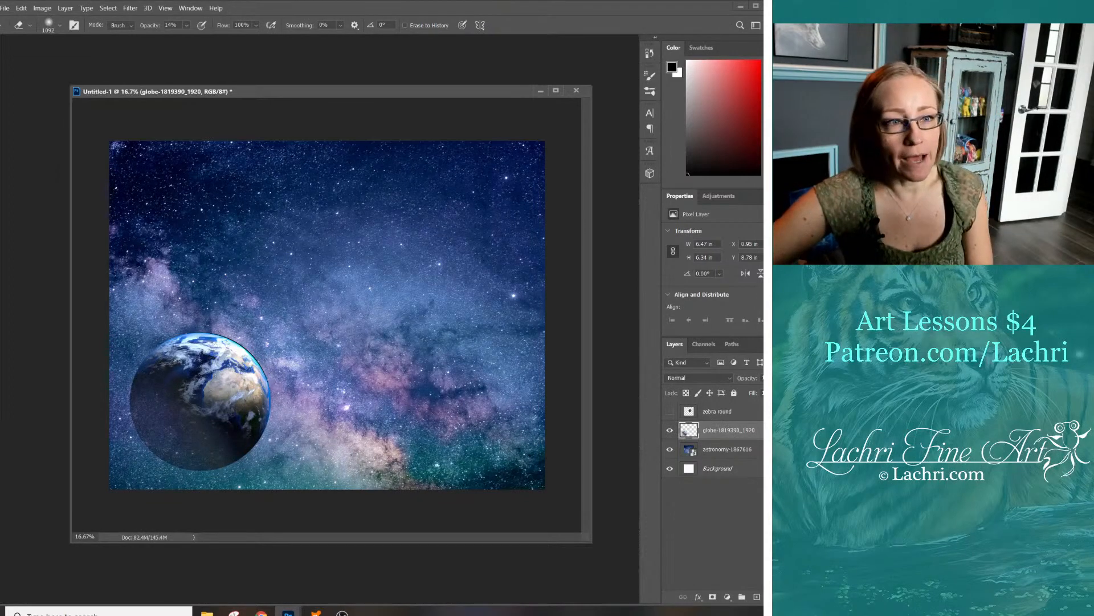
Switch to the Pixabay globe photo page in Chrome and return to the planet search results
key("alt+Tab")
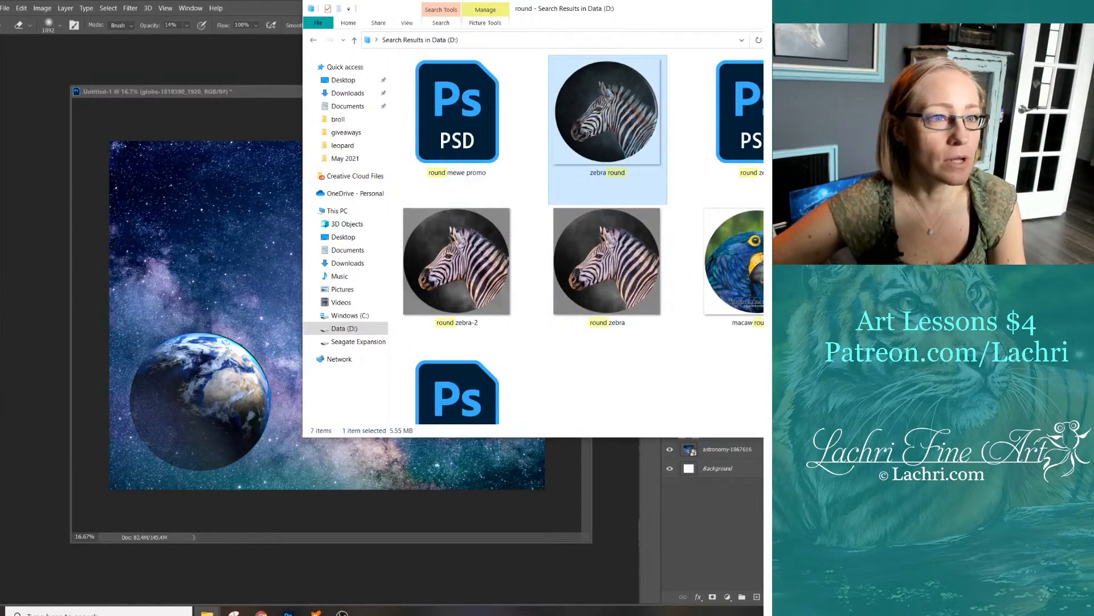
key("alt+Tab")
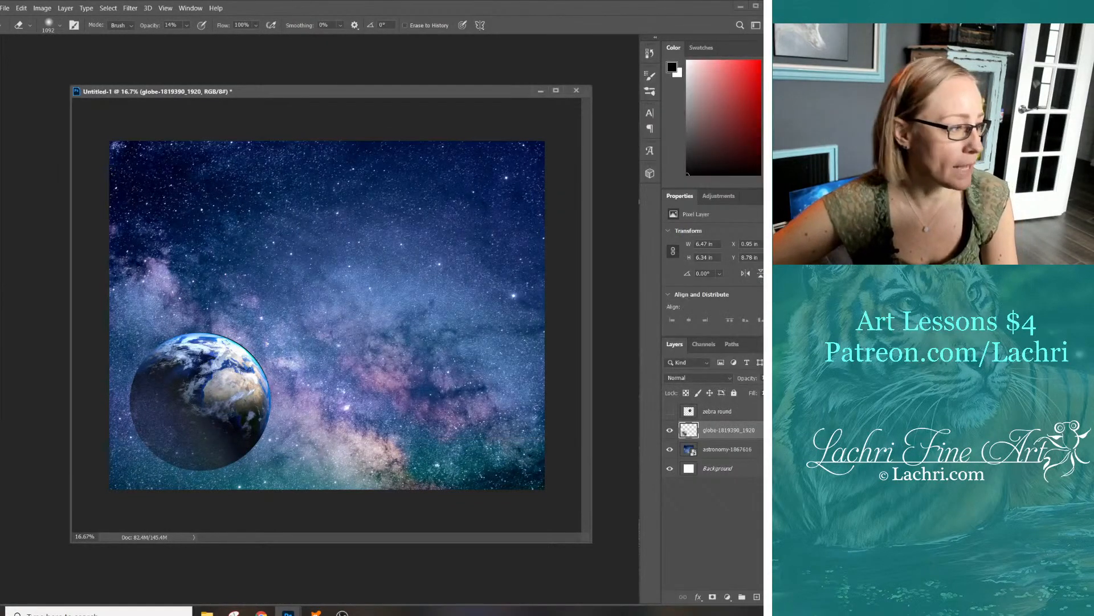
key("v")
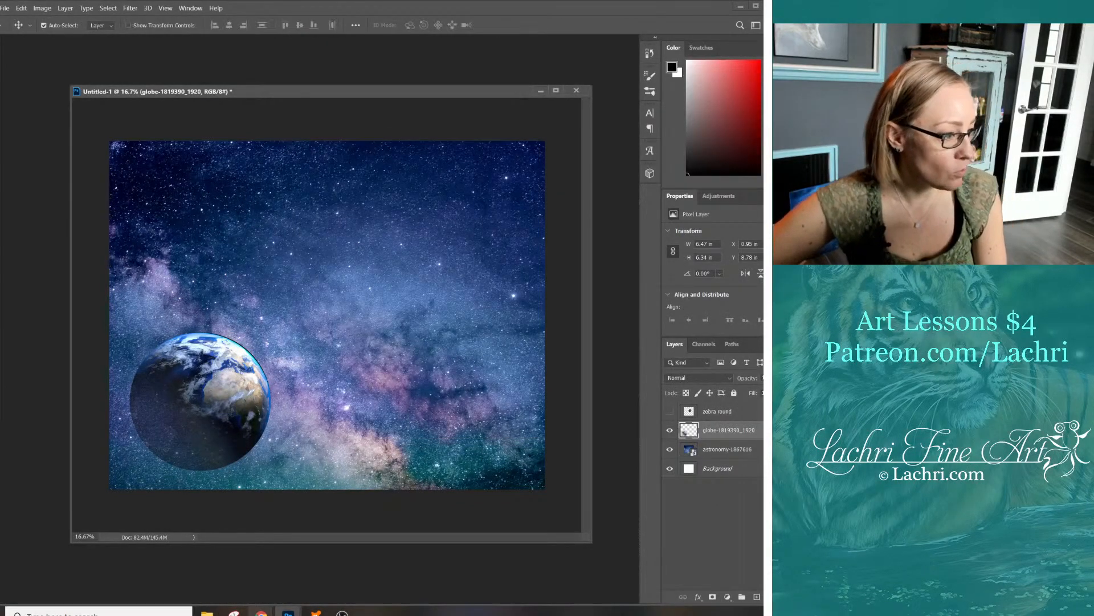
left_click(262, 613)
left_click(319, 570)
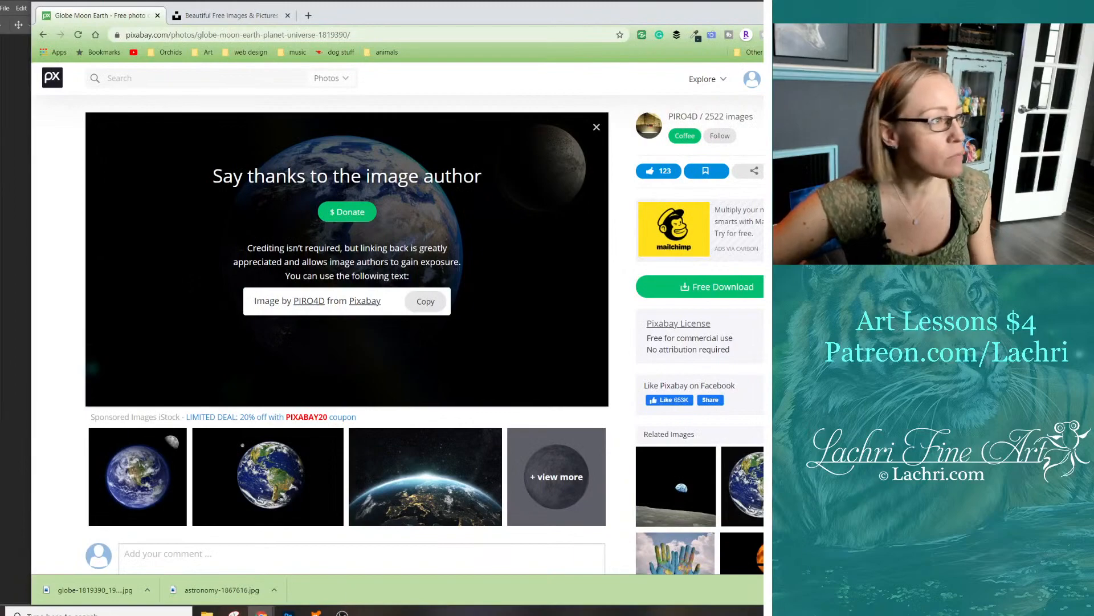
left_click(43, 35)
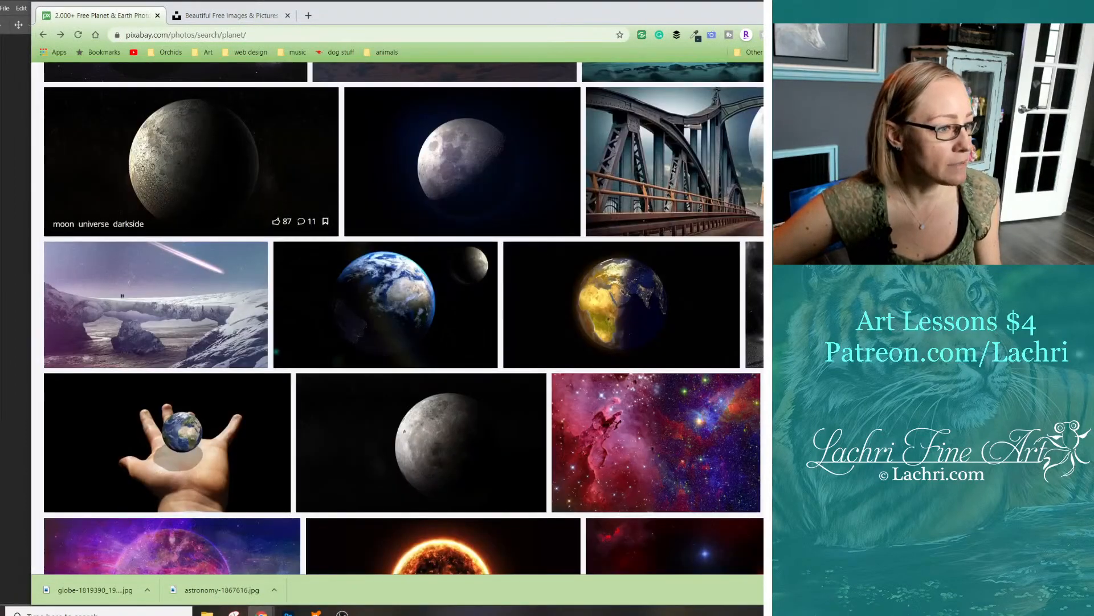
Look through the rest of the planet photo results for another planet and open the second results page
scroll(385, 251, "down", 1)
scroll(385, 251, "down", 8)
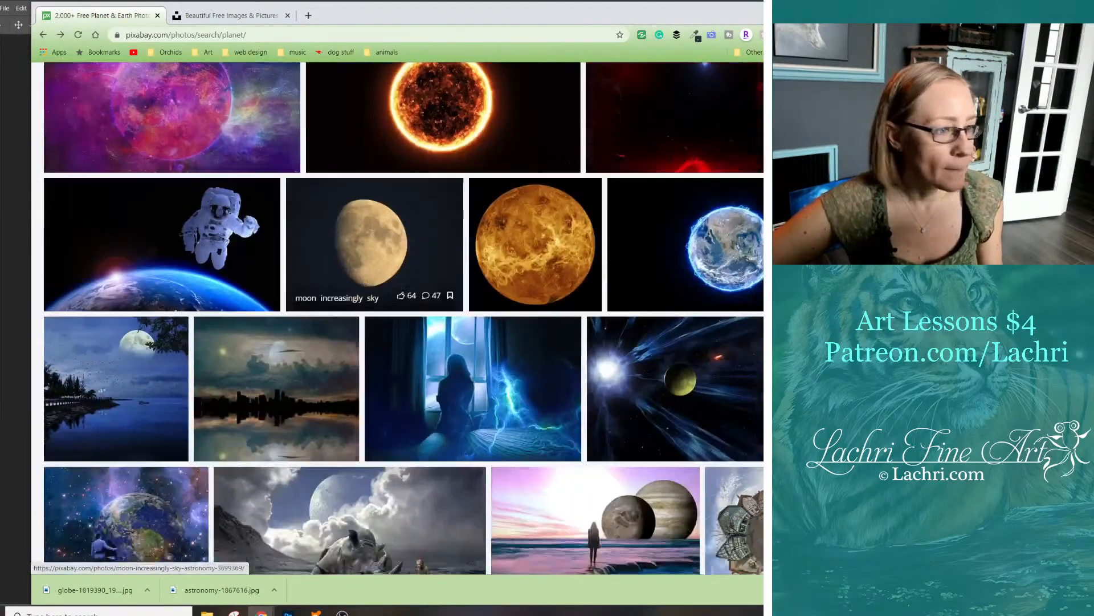
scroll(450, 174, "down", 8)
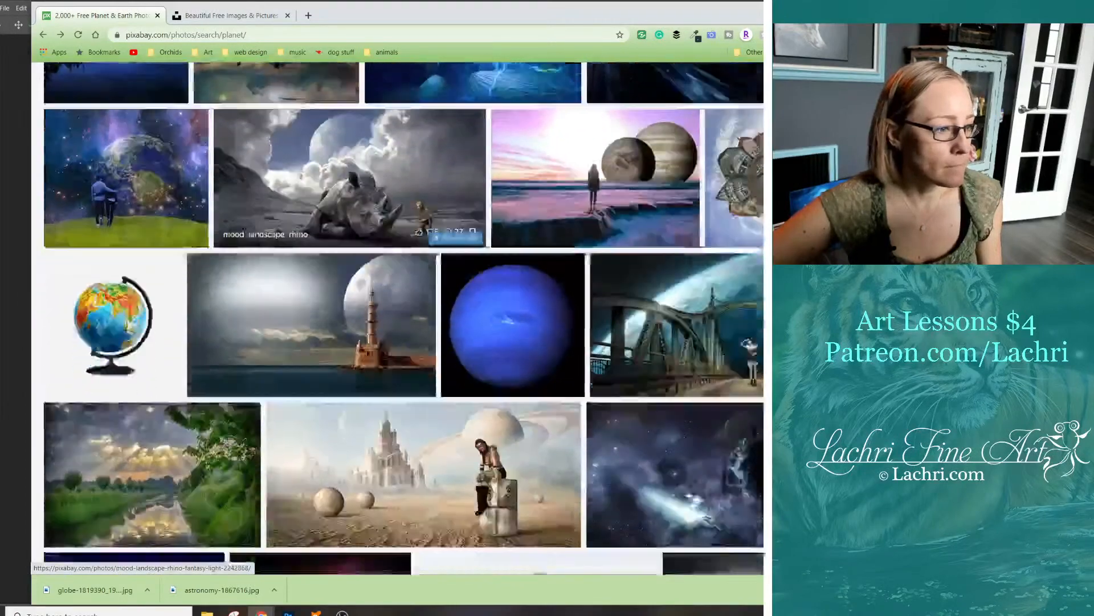
scroll(403, 318, "down", 4)
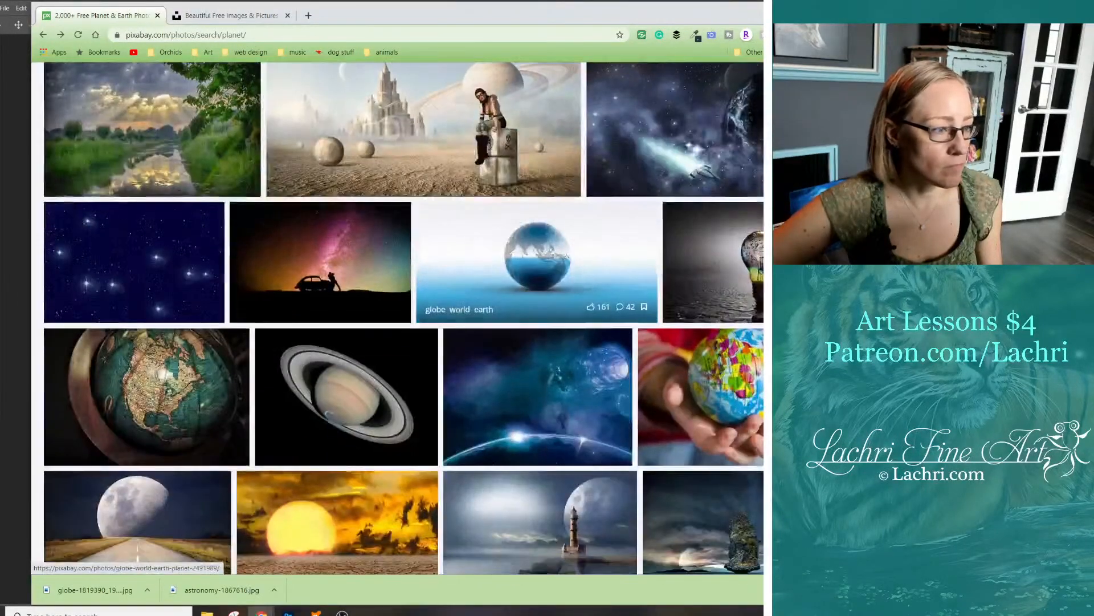
scroll(347, 399, "down", 3)
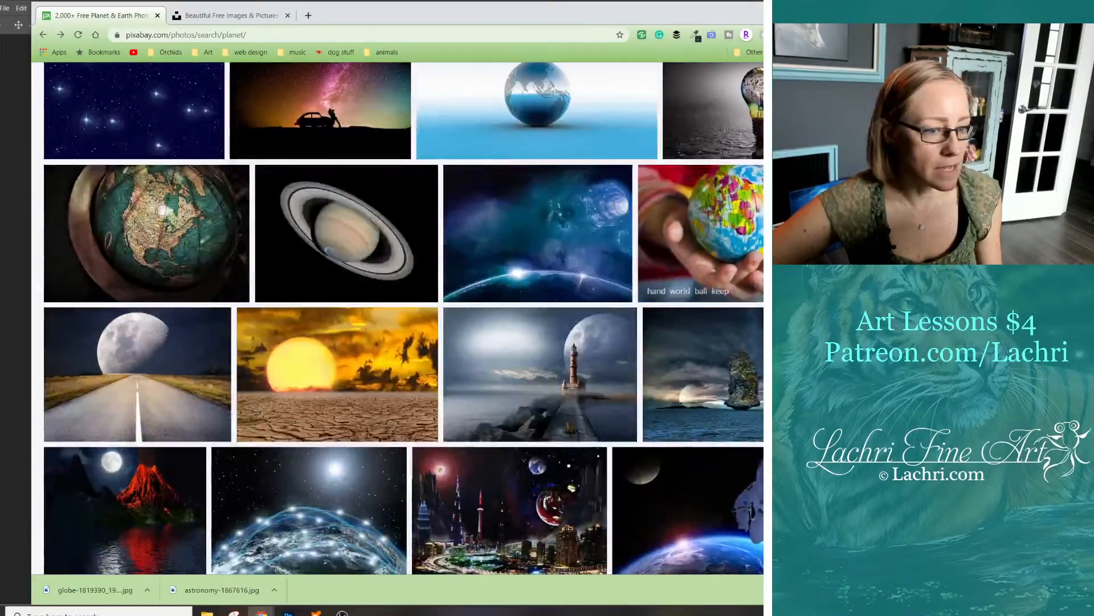
scroll(681, 292, "down", 5)
scroll(681, 292, "down", 2)
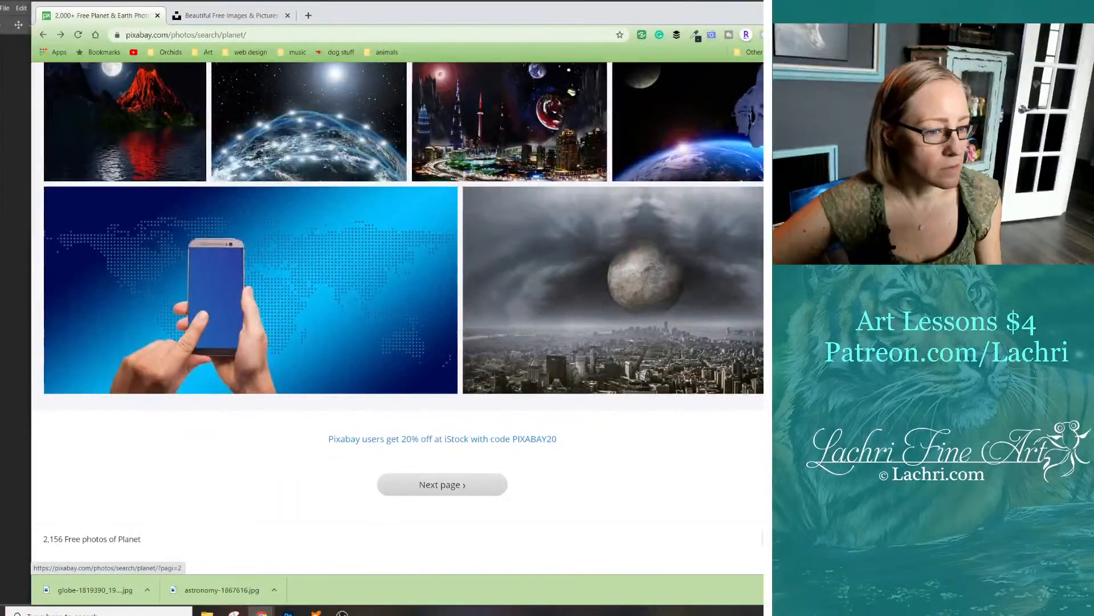
left_click(442, 485)
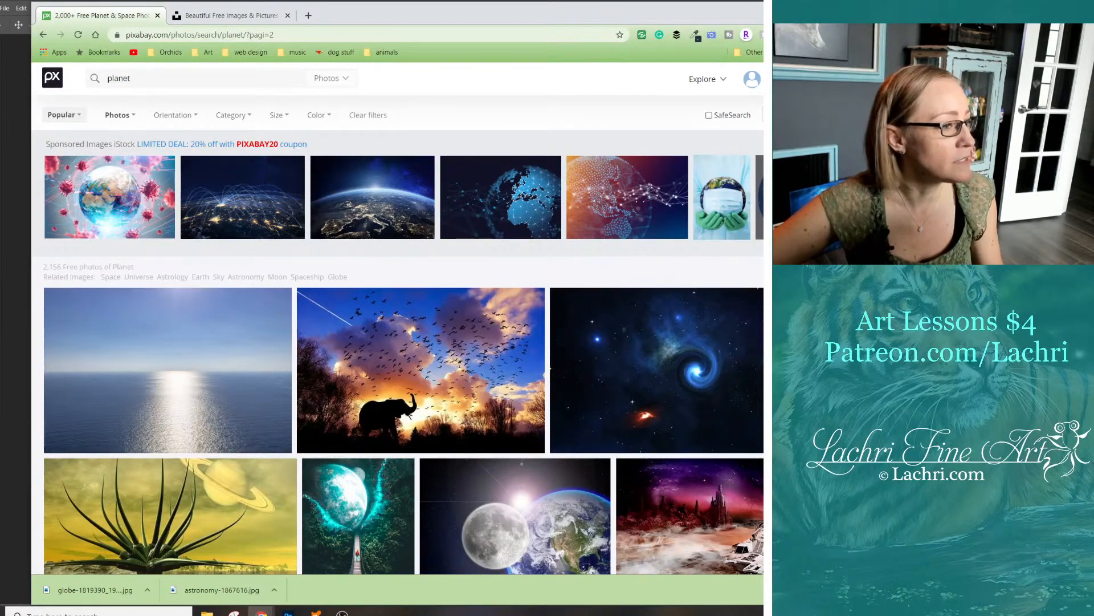
Search the Pixabay photos for "saturn" instead of "planet"
double_click(130, 78)
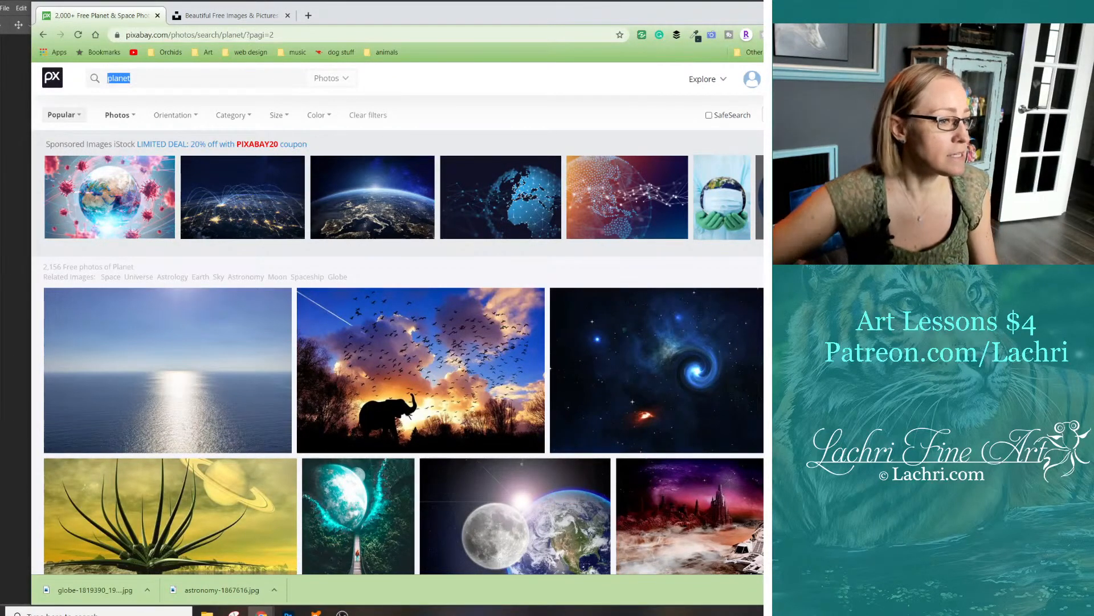
type("satur")
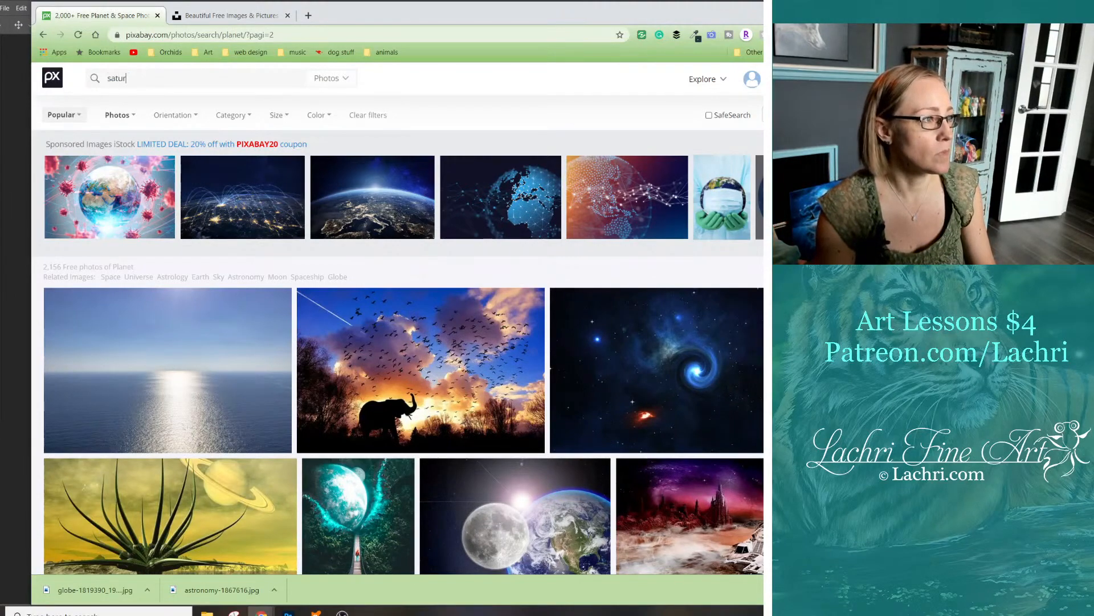
type("n")
key("Return")
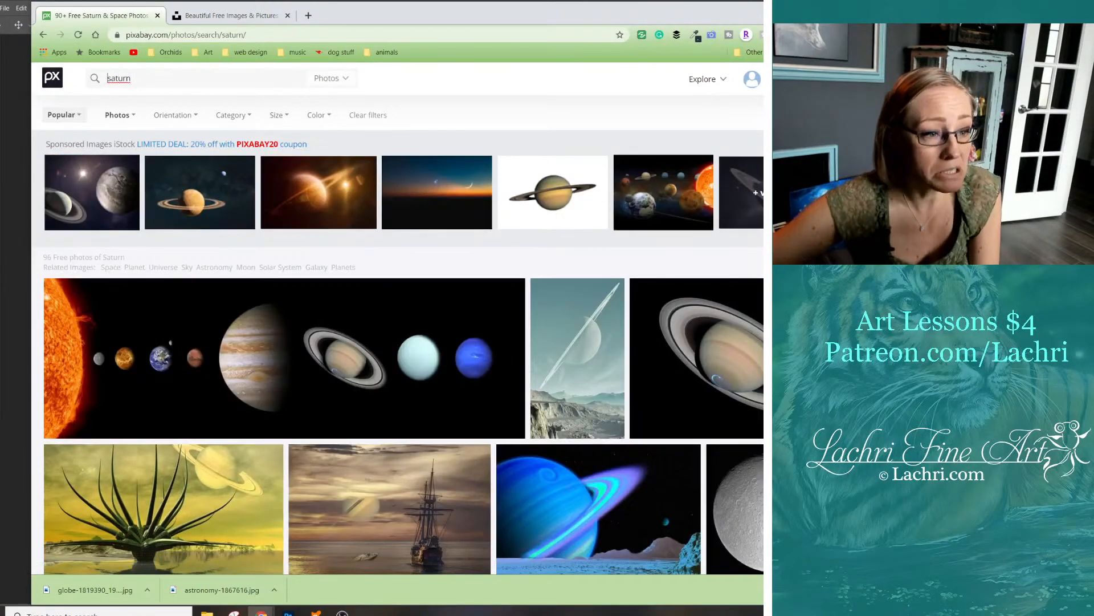
Look through the Saturn photo results for a ringed planet suited to the space collage
scroll(371, 399, "down", 5)
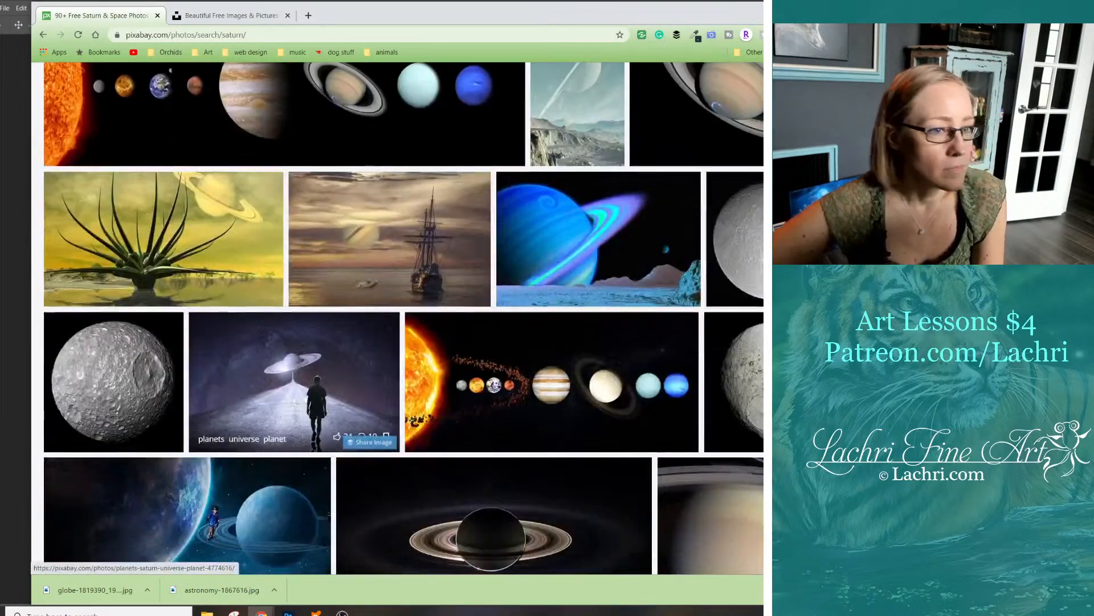
scroll(371, 342, "down", 7)
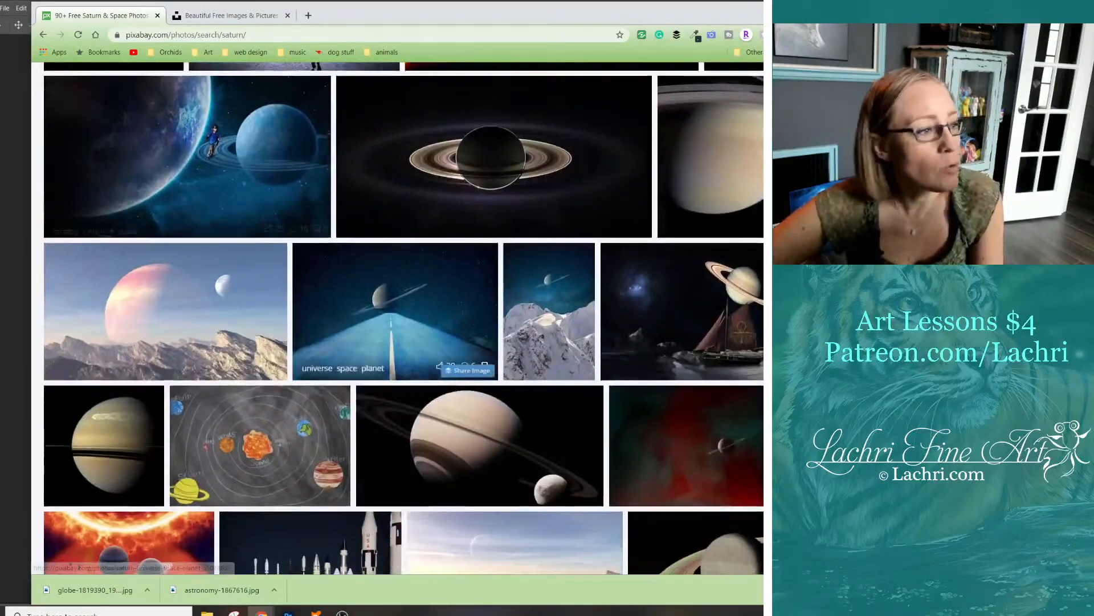
scroll(319, 330, "down", 2)
scroll(319, 330, "down", 1)
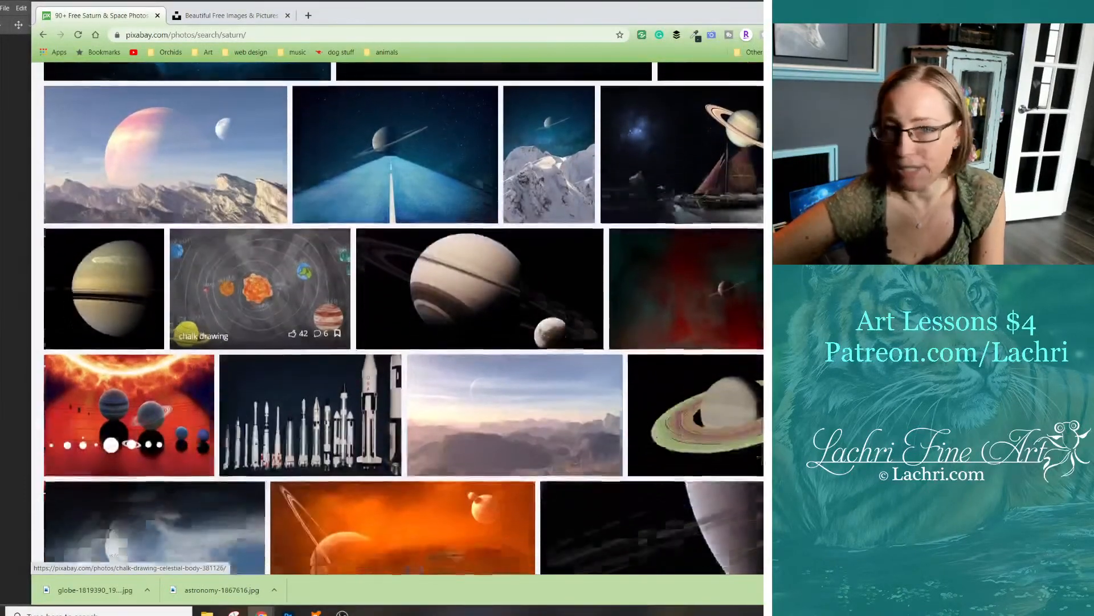
scroll(296, 285, "down", 8)
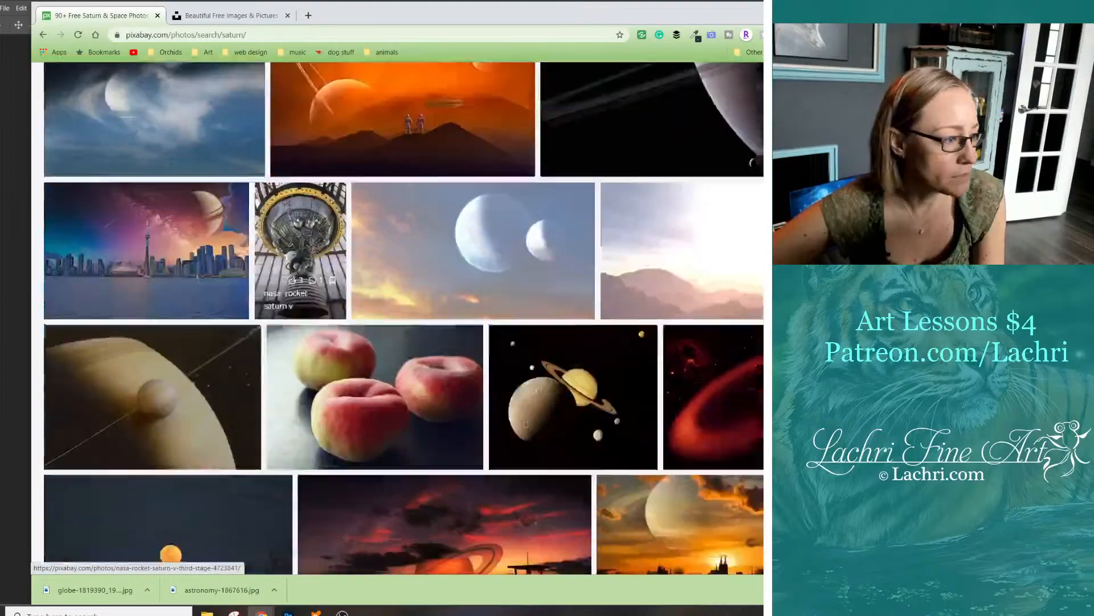
scroll(319, 307, "down", 6)
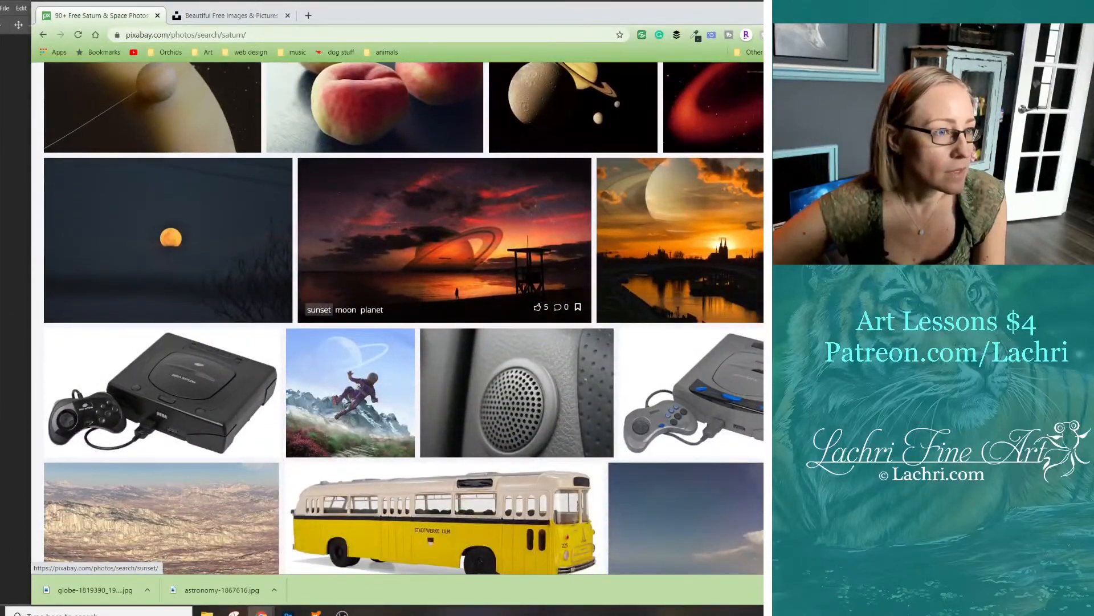
scroll(342, 316, "down", 11)
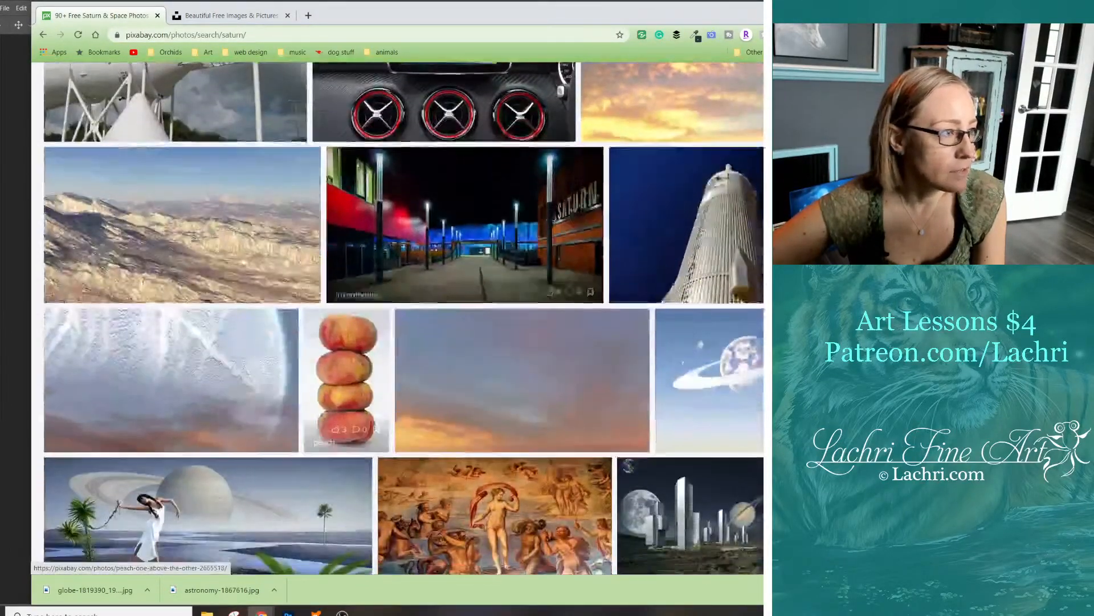
scroll(354, 399, "down", 6)
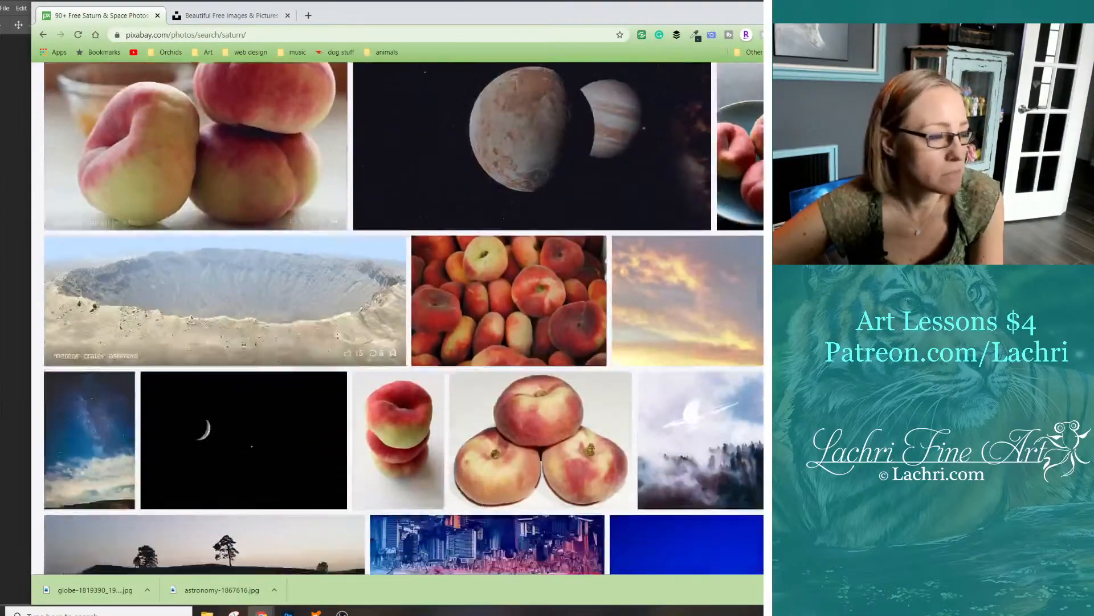
Choose the photo of a tilted Saturn with wide rings from the results and save it as saturn-5255043 in the pb collage folder
scroll(228, 285, "down", 13)
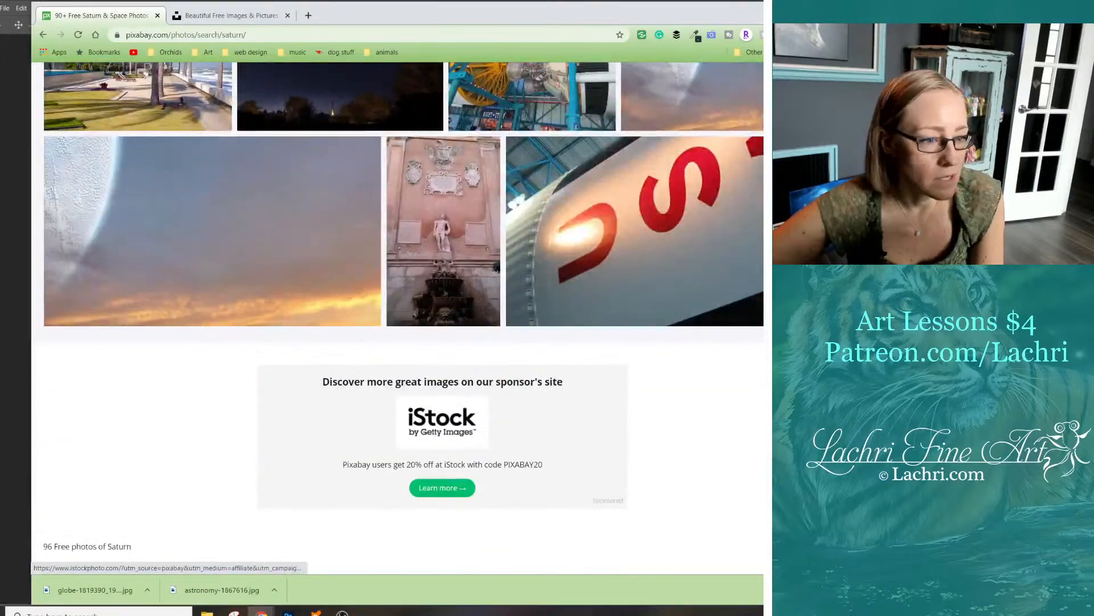
scroll(399, 319, "up", 12)
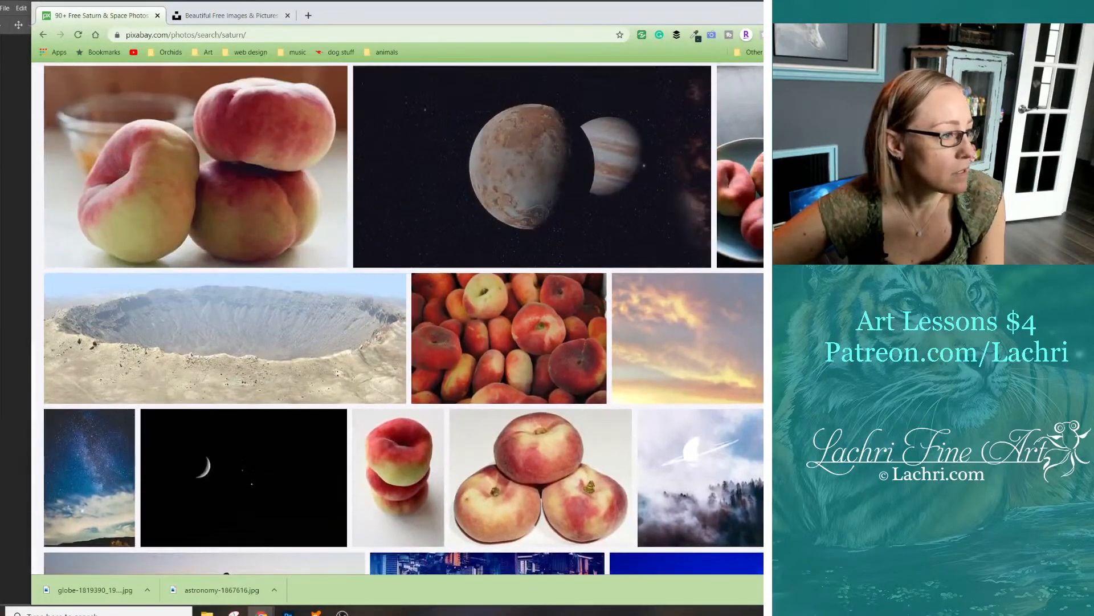
scroll(570, 399, "up", 2)
scroll(570, 399, "down", 6)
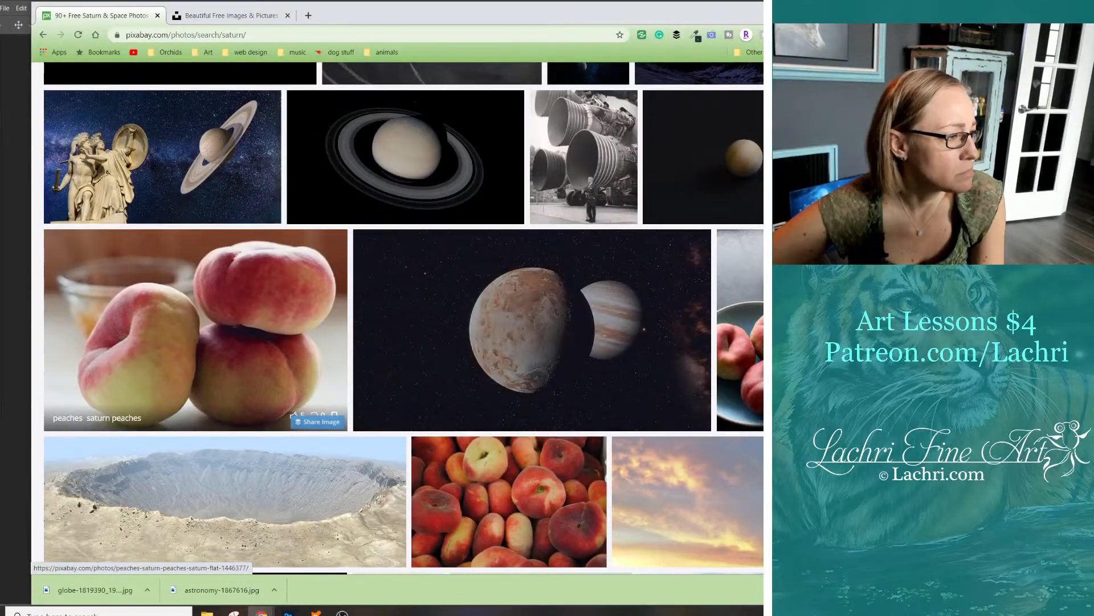
scroll(256, 370, "up", 6)
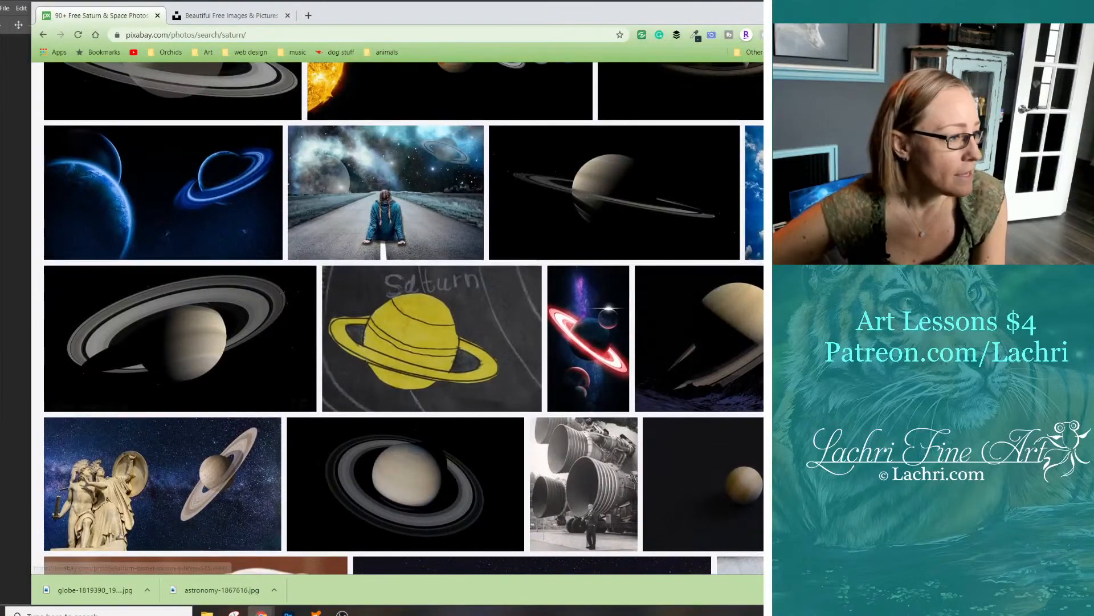
scroll(171, 342, "up", 5)
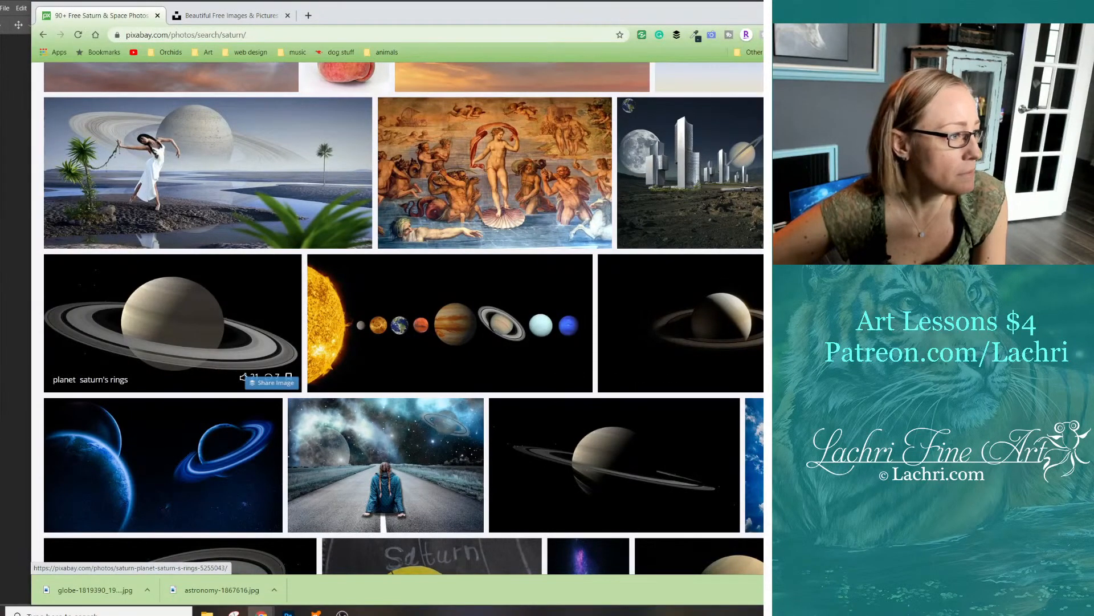
left_click(171, 319)
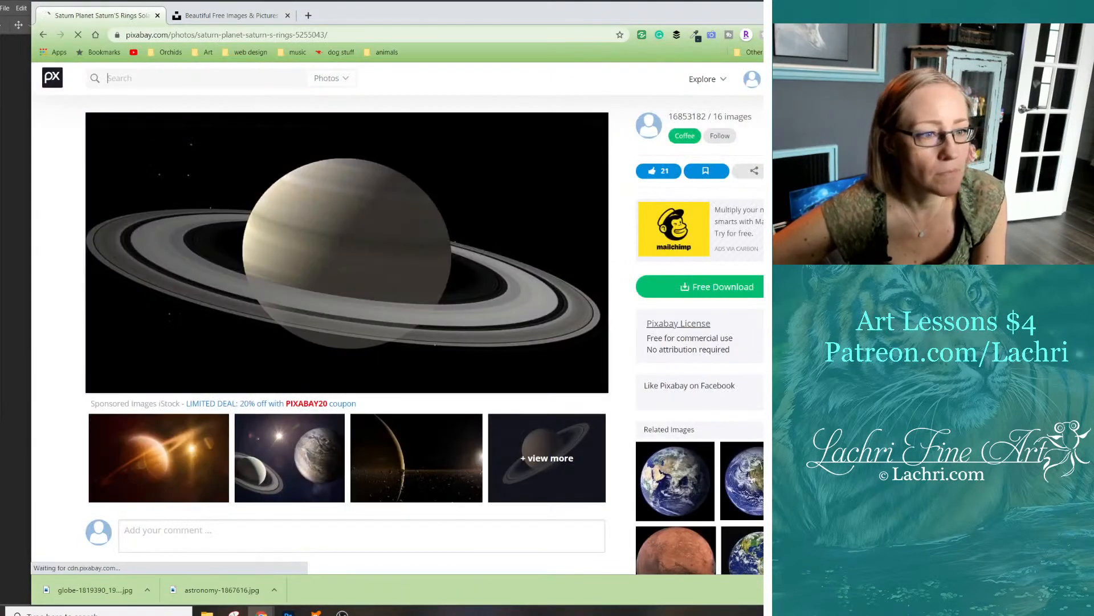
left_click(680, 387)
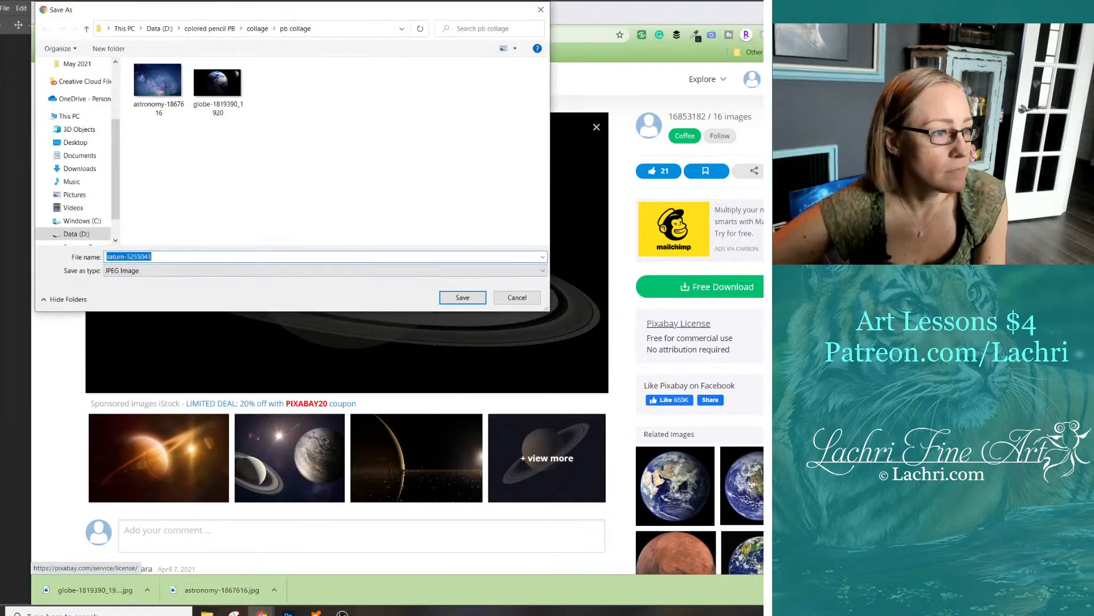
key("Return")
Switch to Photoshop and place the saved saturn-5255043 image from the pb collage folder into the space collage at its original scale
key("alt+Tab")
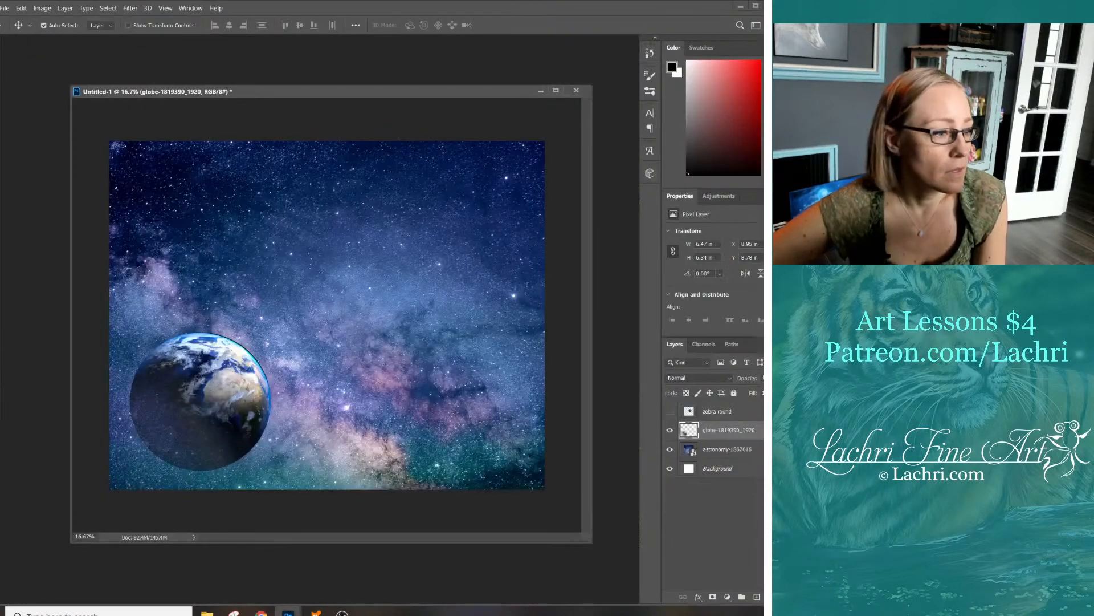
mouse_move(207, 611)
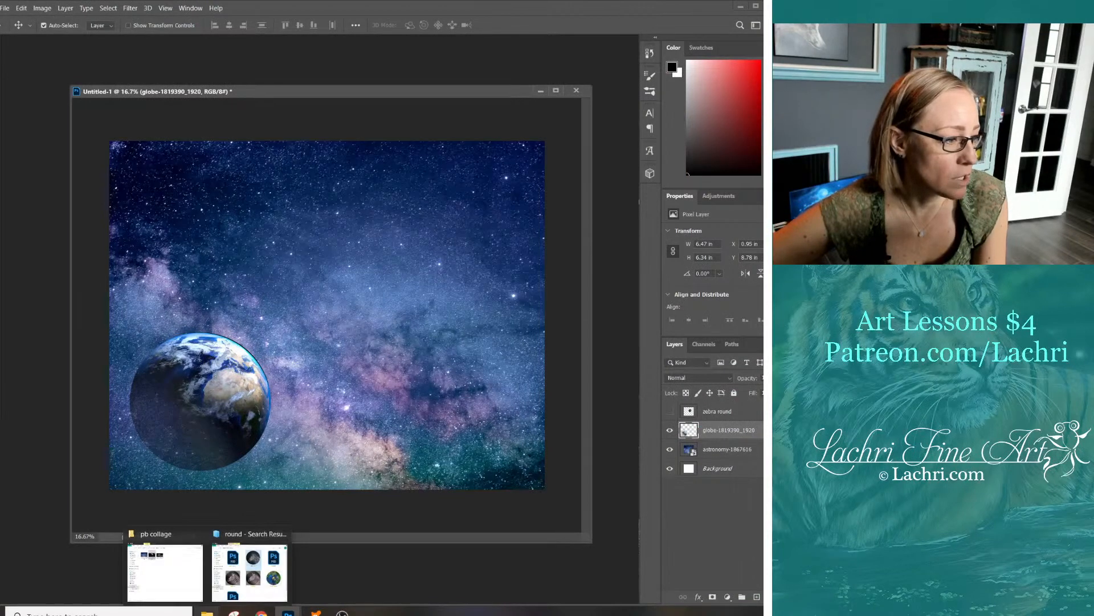
left_click(260, 570)
left_click_drag(526, 244, 199, 285)
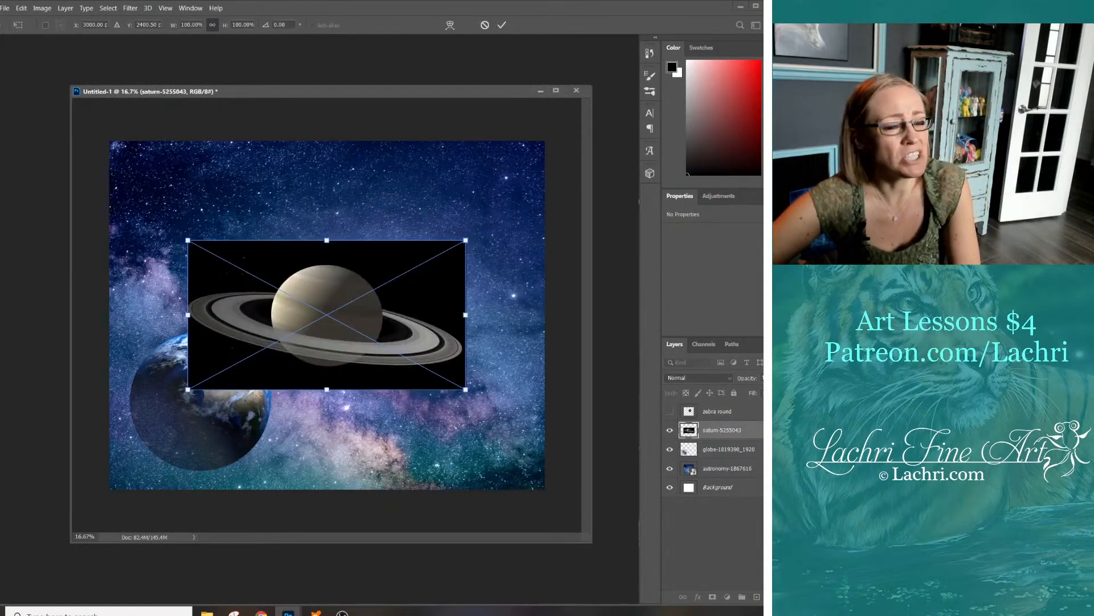
key("Return")
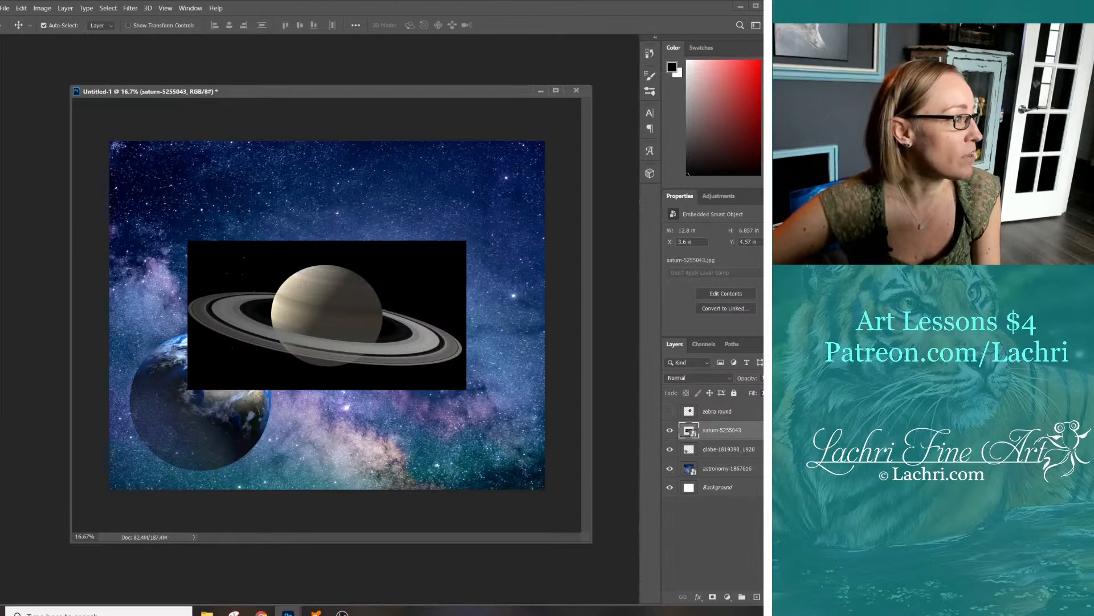
Select the black background around Saturn with the Magic Wand, rasterize the saturn-5255043 layer and delete the selected background
key("w")
left_click(210, 256)
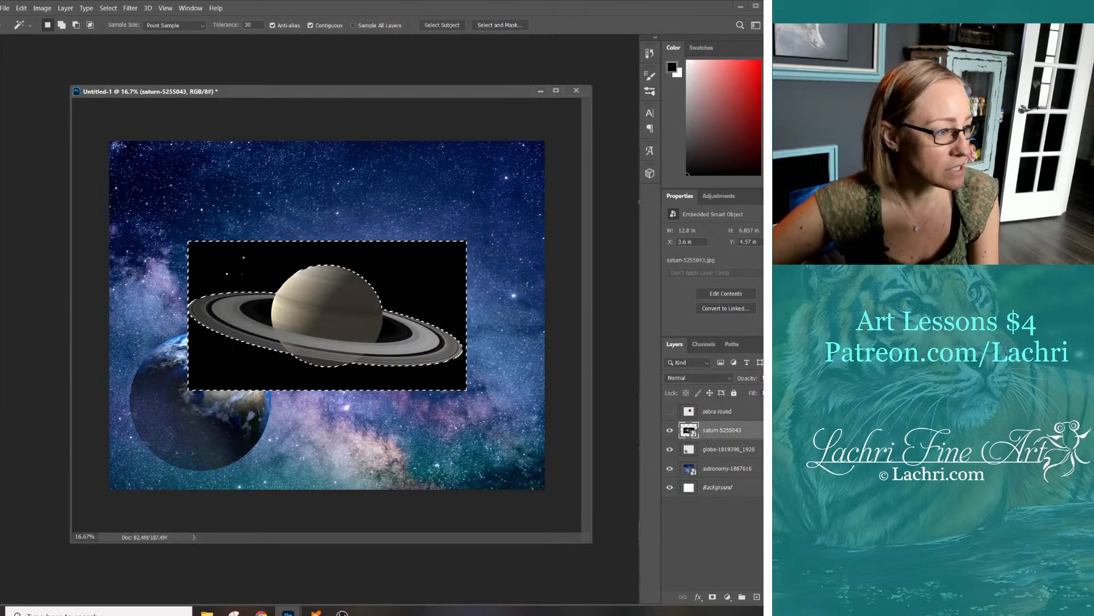
key("Delete")
key("Return")
right_click(725, 430)
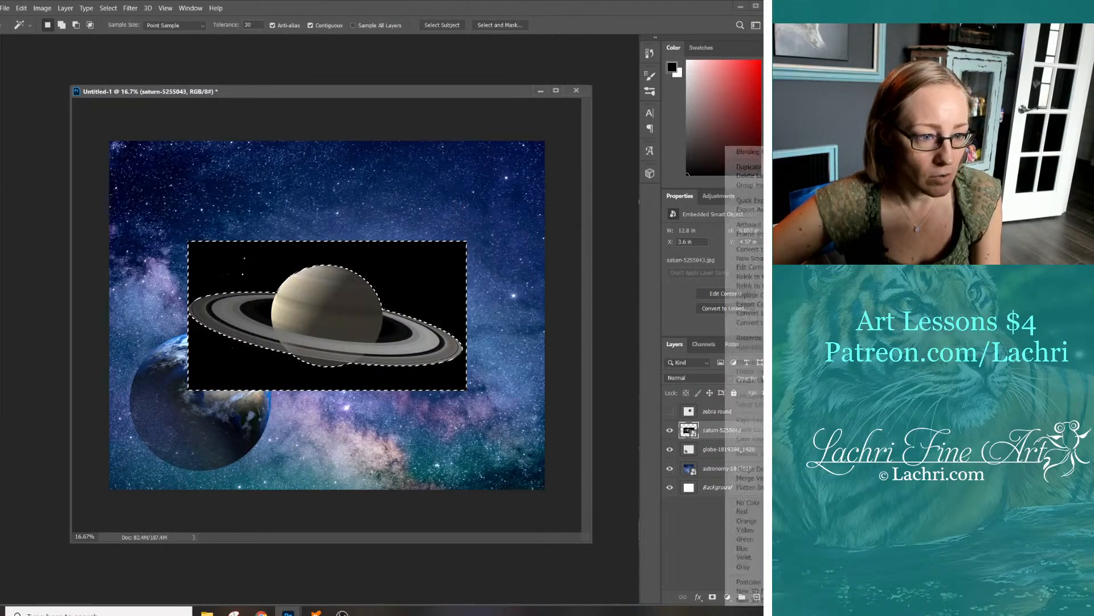
left_click(749, 337)
key("Delete")
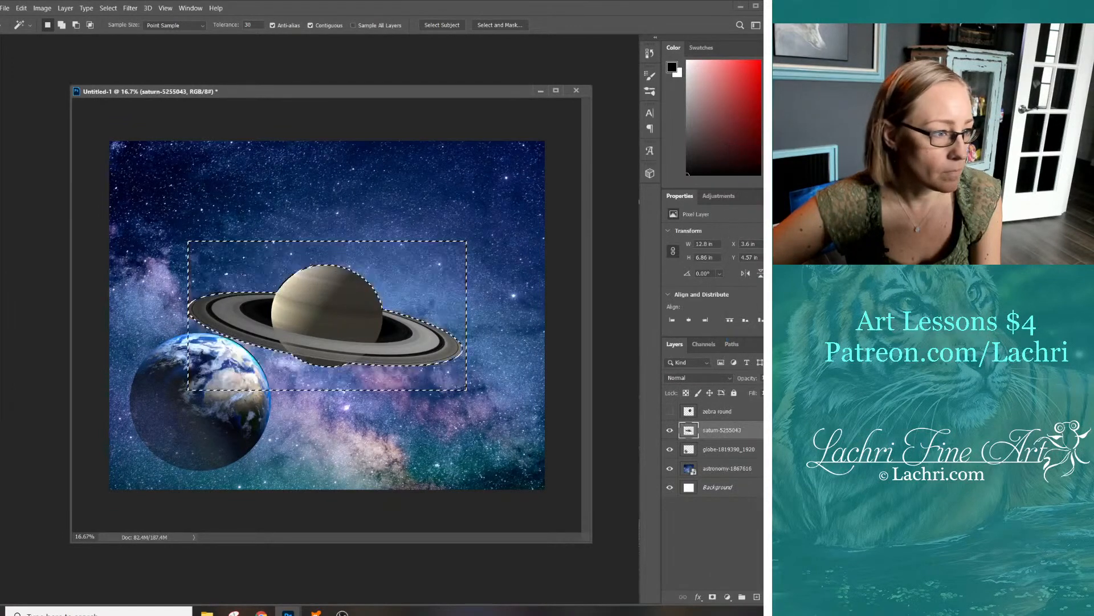
Delete the black gaps between Saturn and its rings and the dark band in the ring's left half, then clear the selection
left_click(393, 330)
key("Delete")
left_click(256, 311)
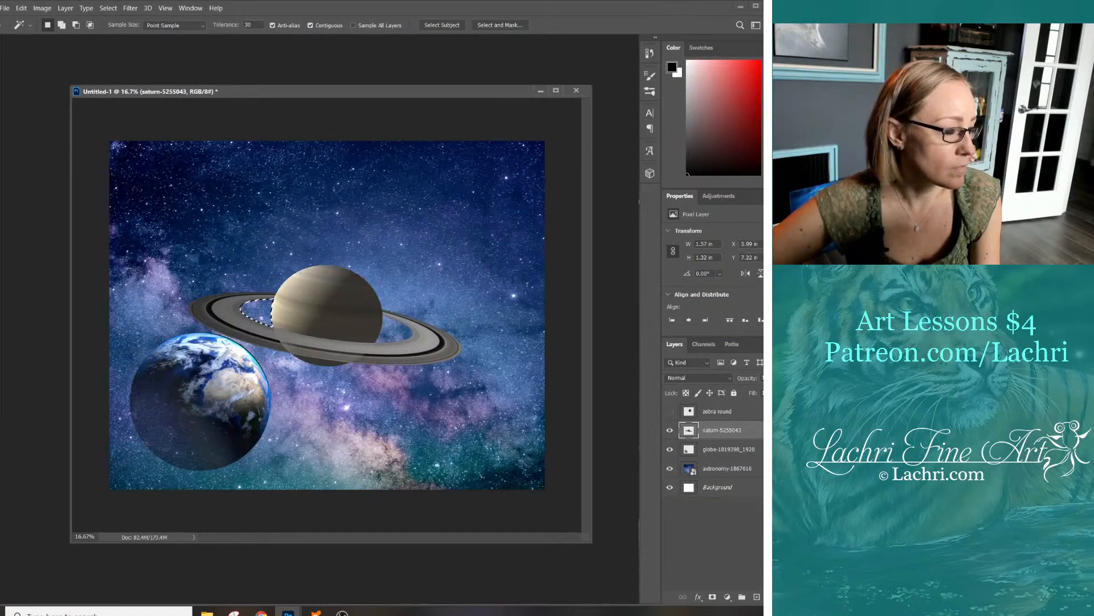
key("Delete")
left_click(212, 312)
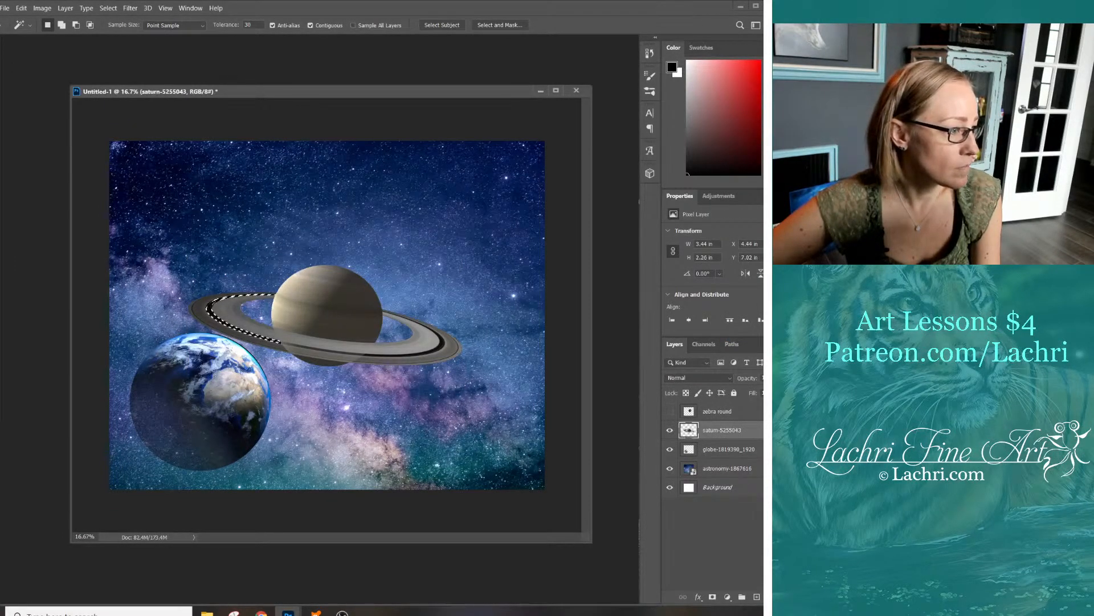
key("Delete")
left_click(433, 342)
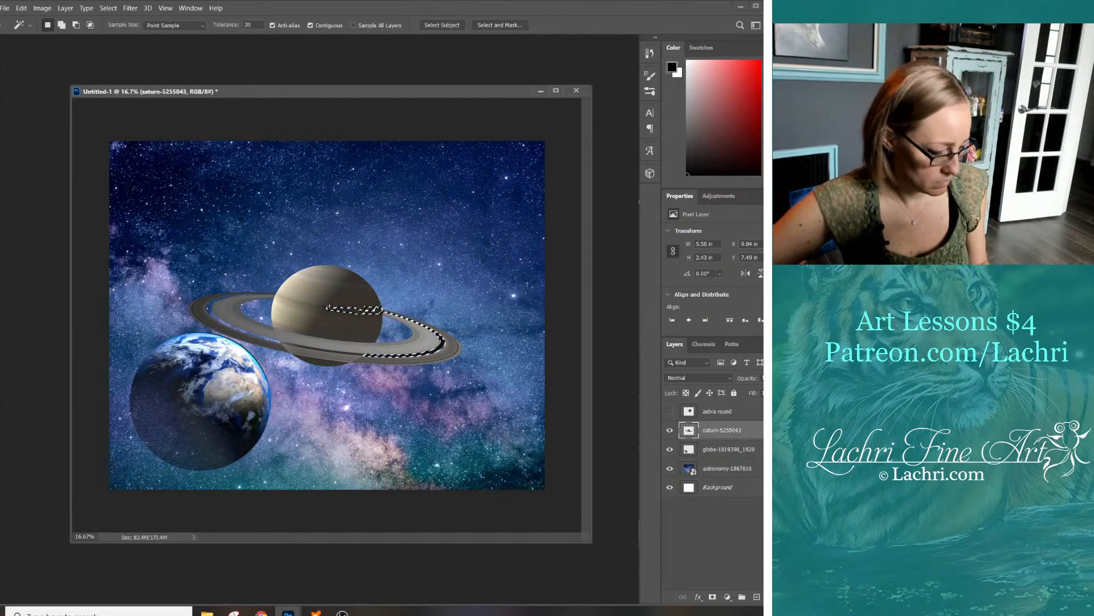
key("ctrl+d")
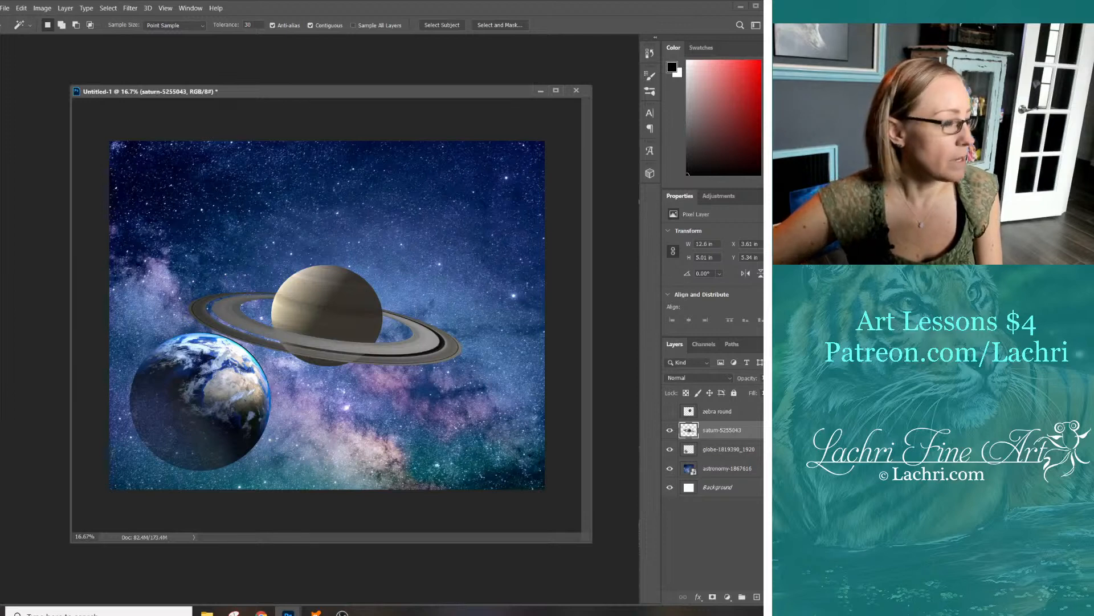
Scale Saturn down to about 7.4 in wide and position it in the upper right part of the starry sky
key("ctrl+t")
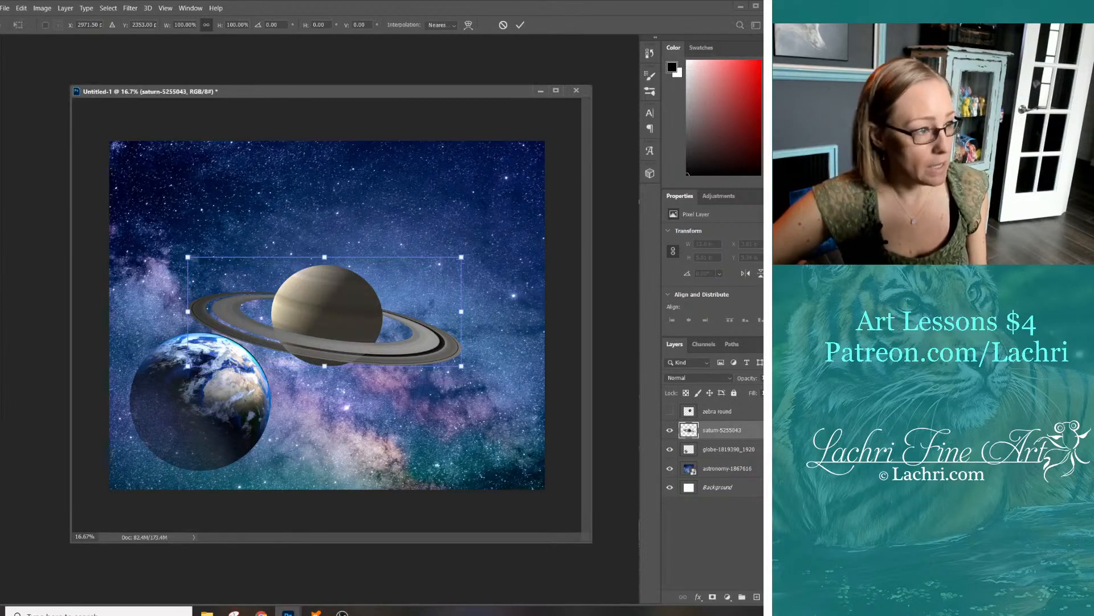
left_click_drag(188, 257, 314, 306)
left_click_drag(409, 319, 486, 178)
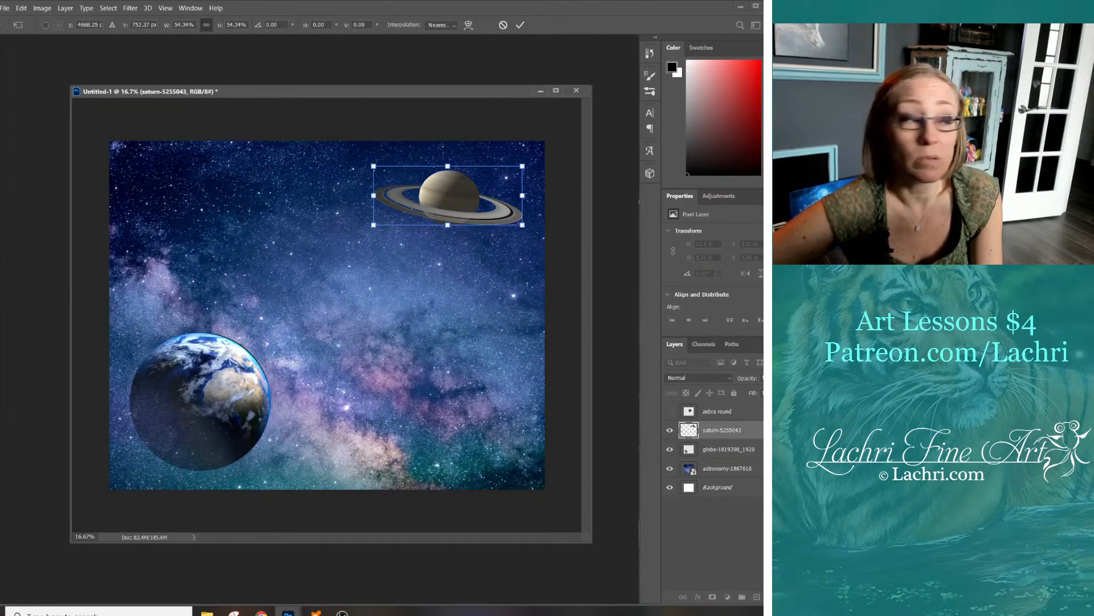
left_click_drag(373, 165, 362, 159)
key("Return")
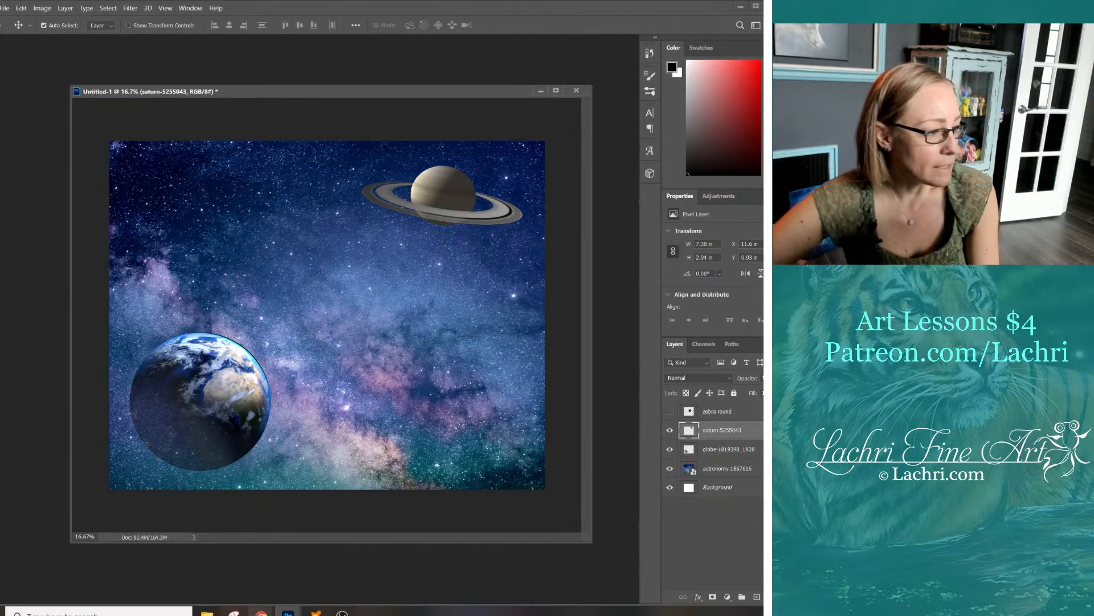
Switch back to Pixabay in Chrome, search the photos for "galaxy" and look through the results
left_click(319, 570)
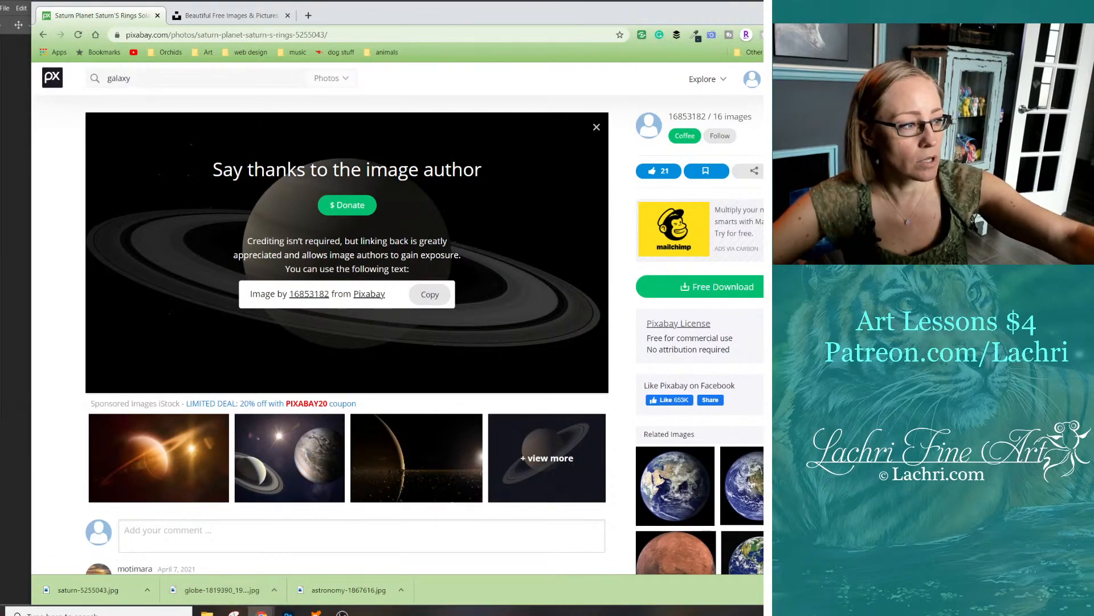
scroll(342, 319, "down", 3)
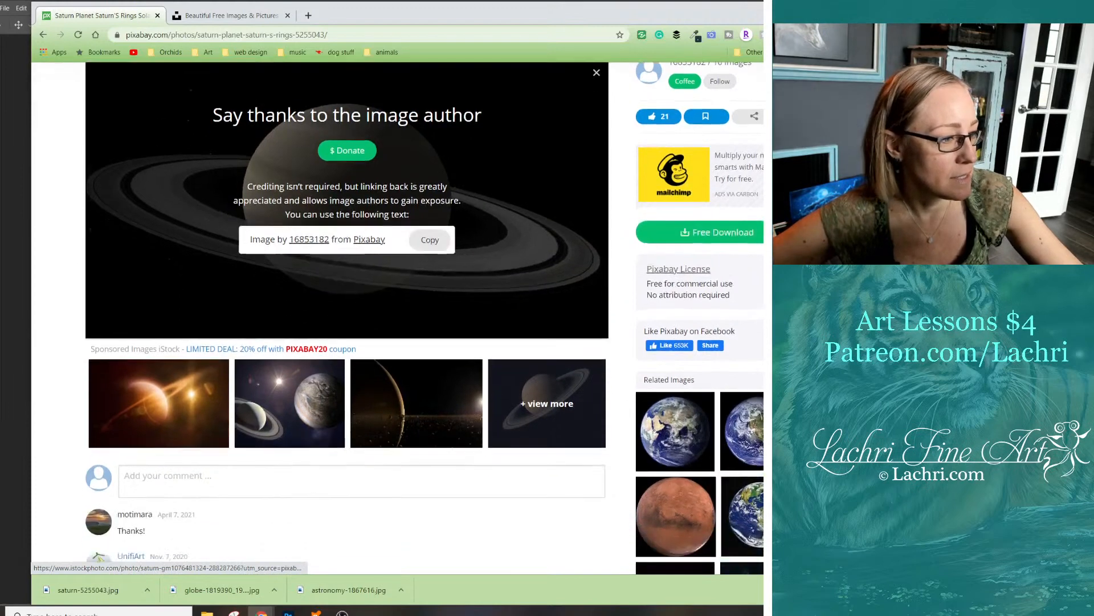
scroll(342, 320, "up", 3)
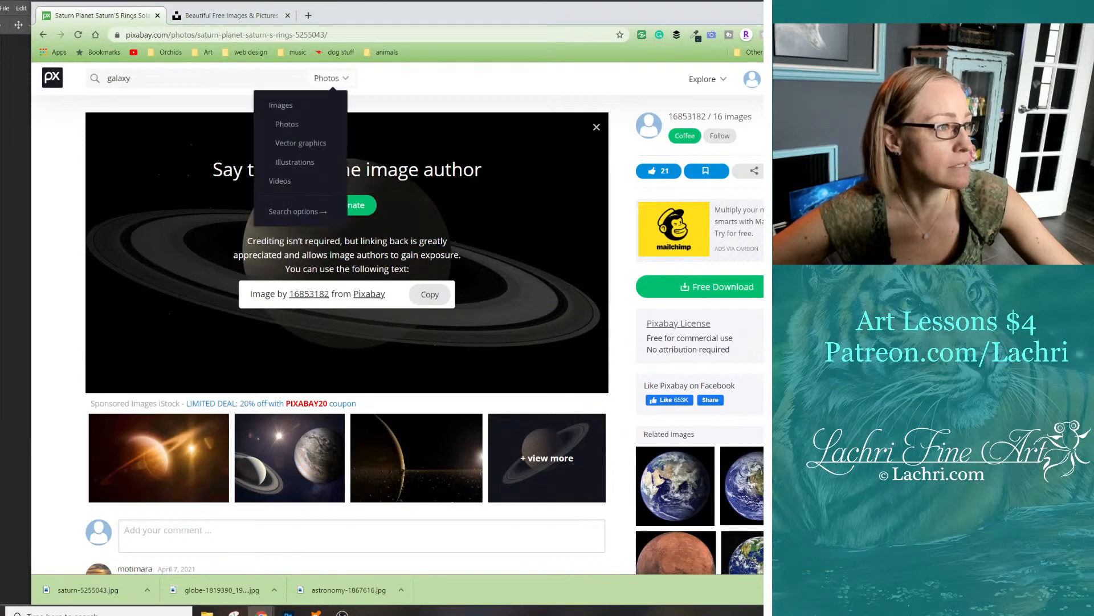
key("Return")
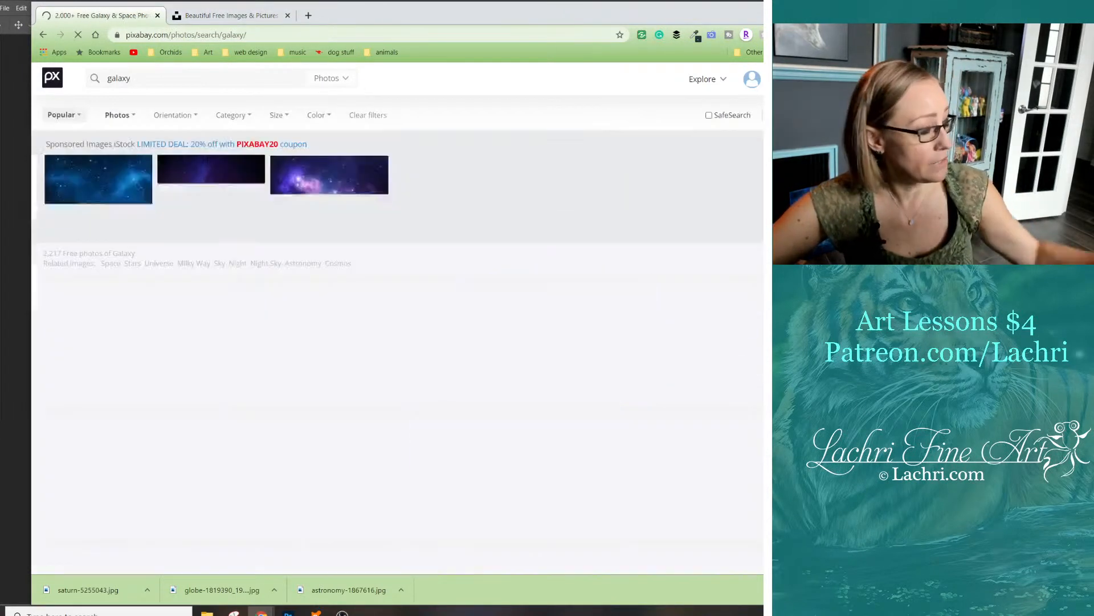
scroll(513, 337, "down", 5)
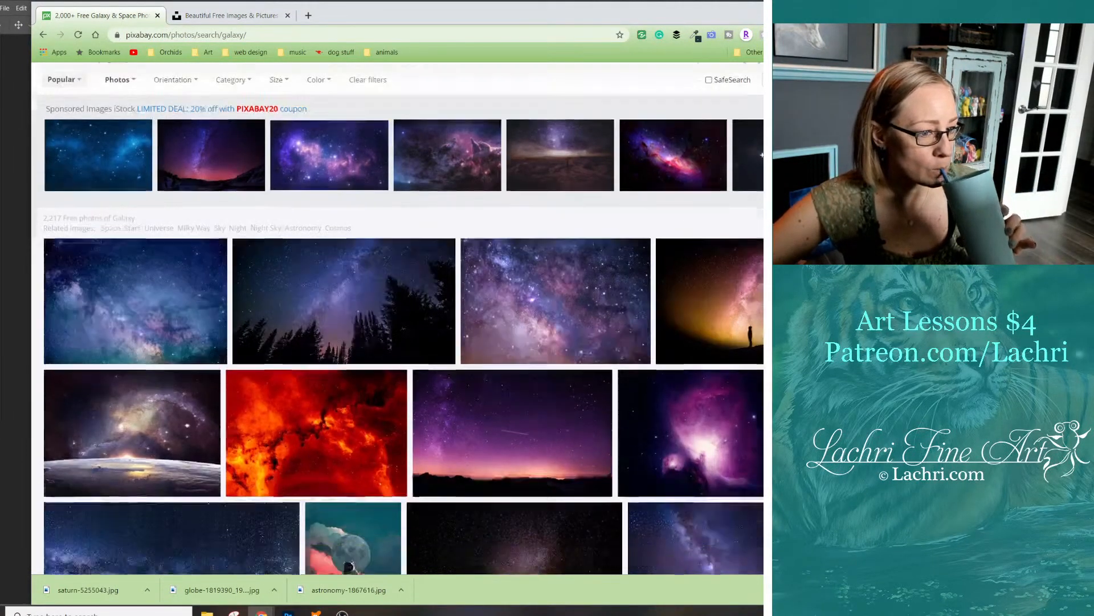
scroll(541, 302, "down", 4)
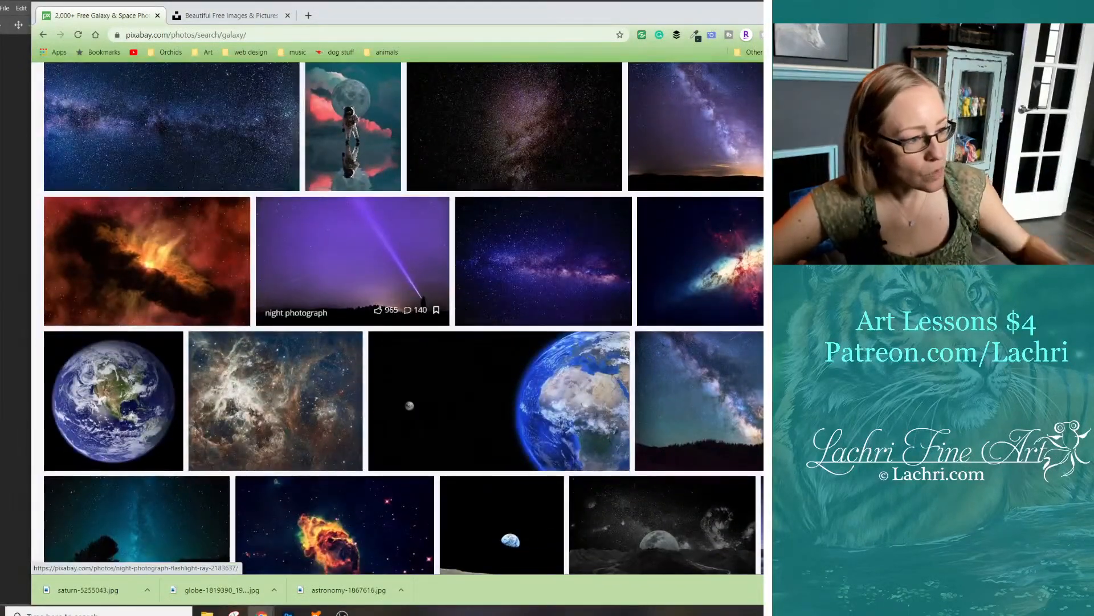
scroll(353, 285, "down", 7)
scroll(350, 285, "down", 3)
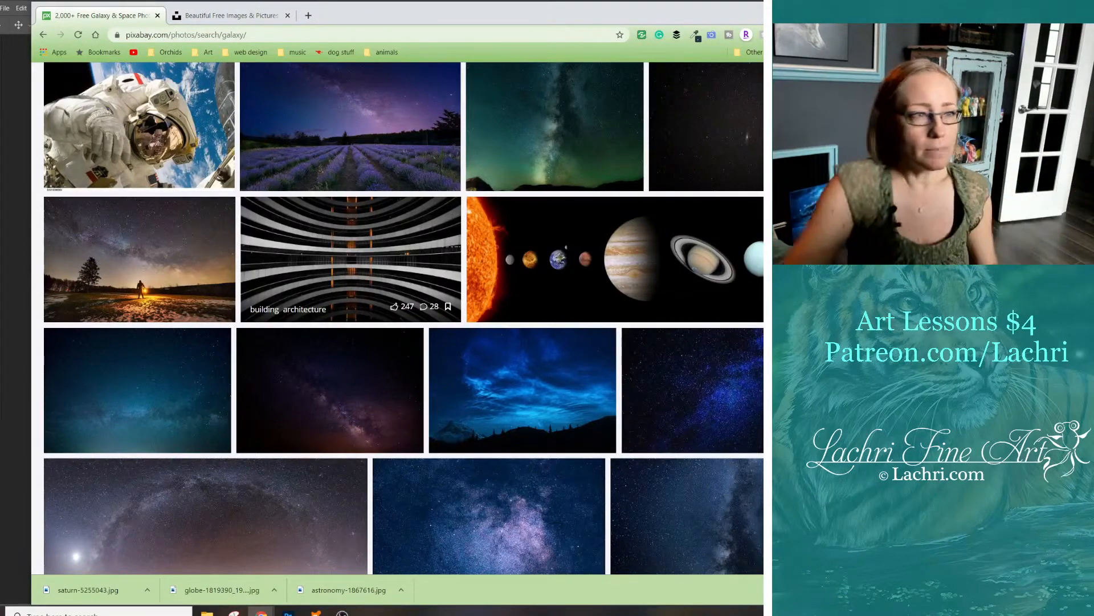
left_click(296, 34)
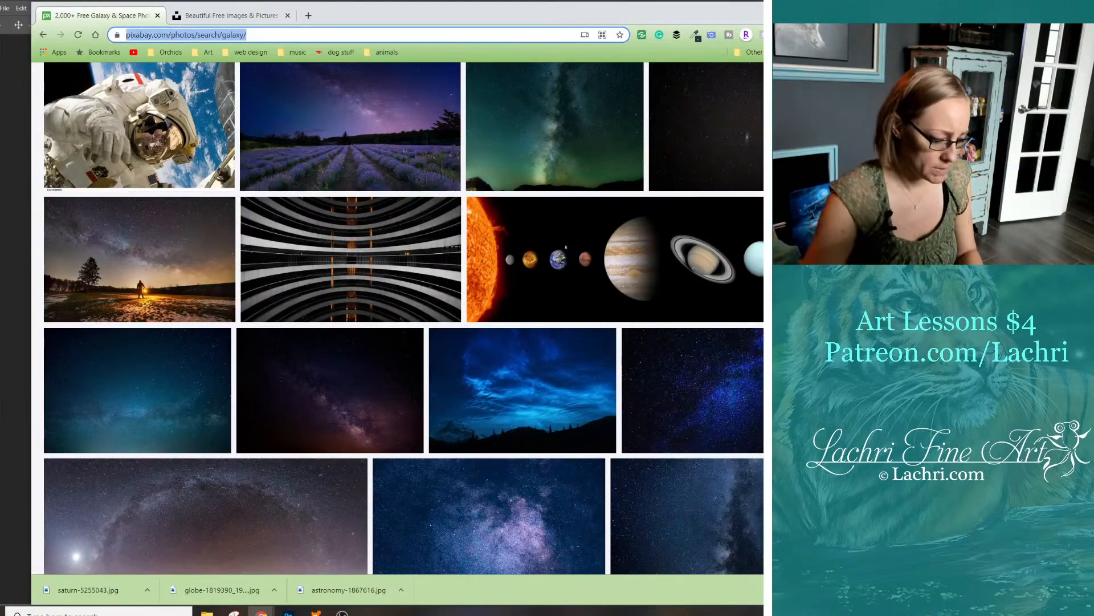
key("ctrl+t")
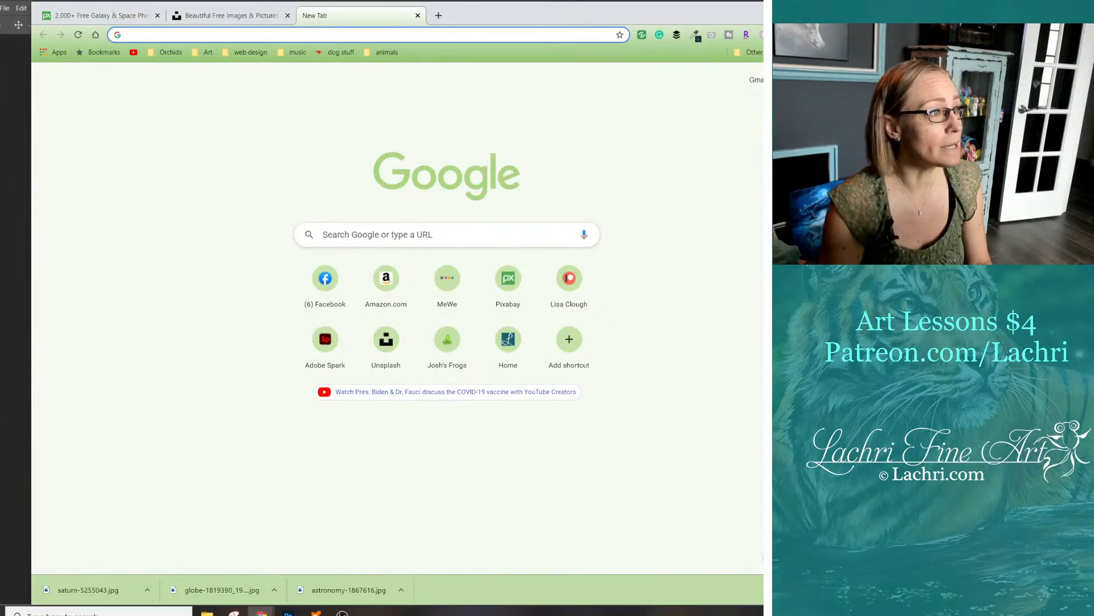
type("w")
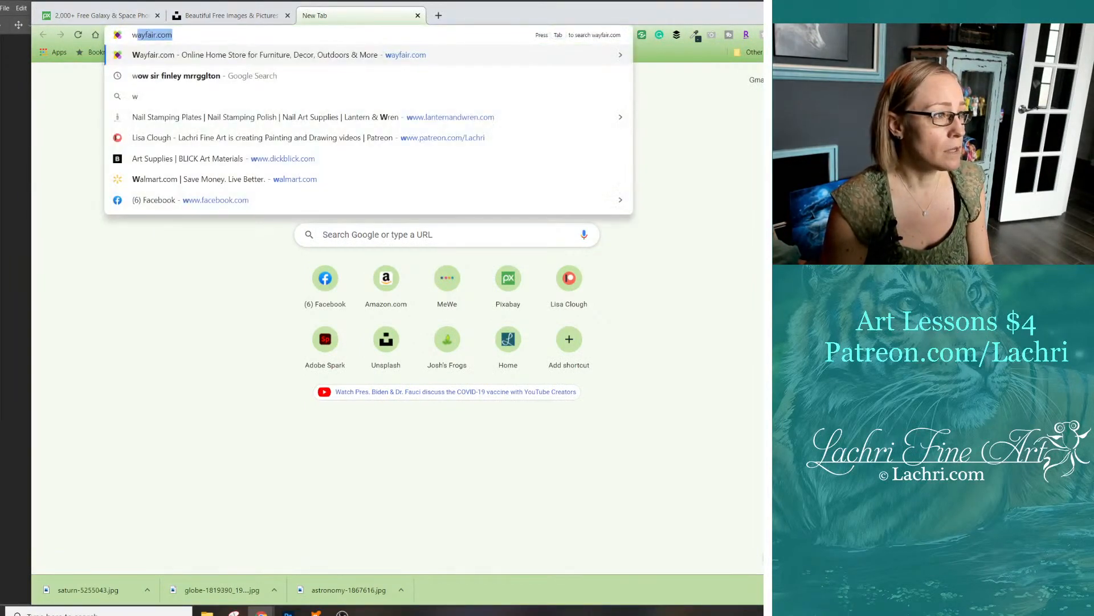
type("ww.brushandpe")
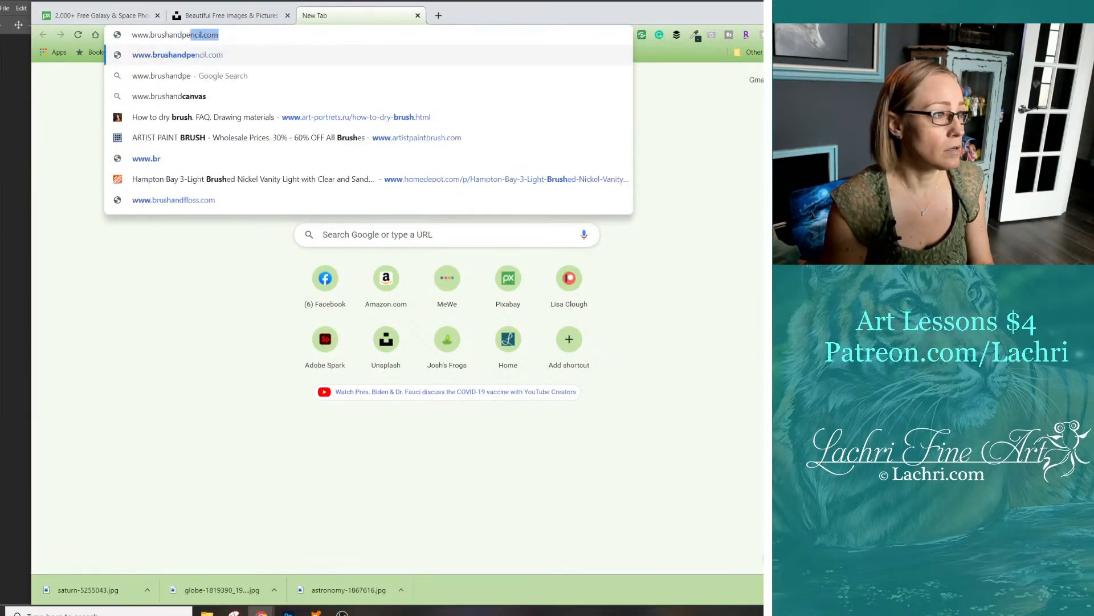
type("ncil.com")
key("Return")
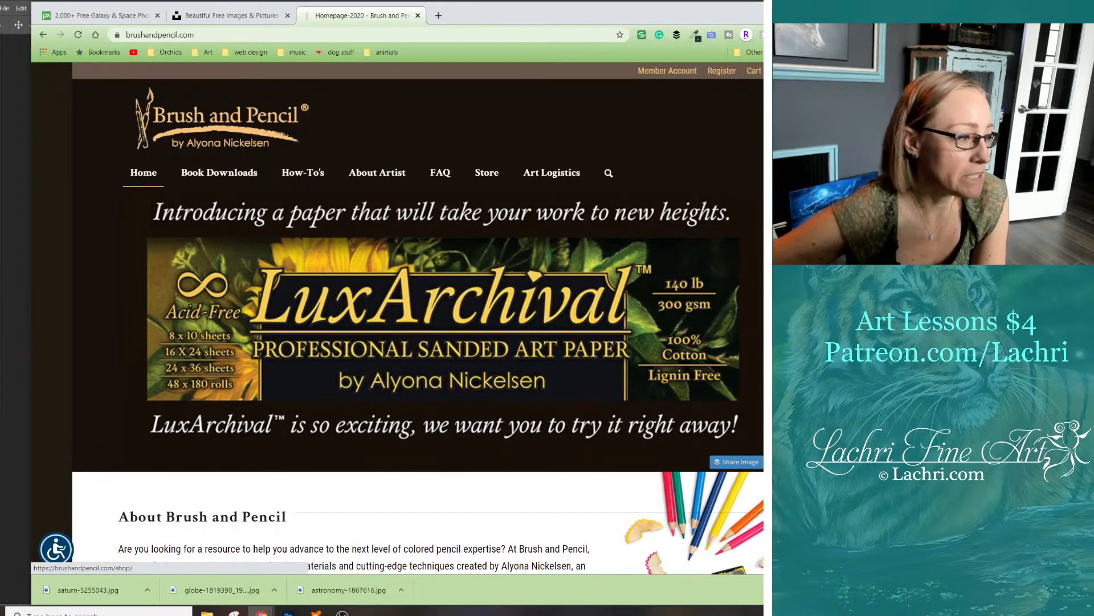
Open the About Artist page of the Brush and Pencil site and look through the biography, publications and awards
scroll(418, 317, "down", 4)
scroll(418, 317, "up", 4)
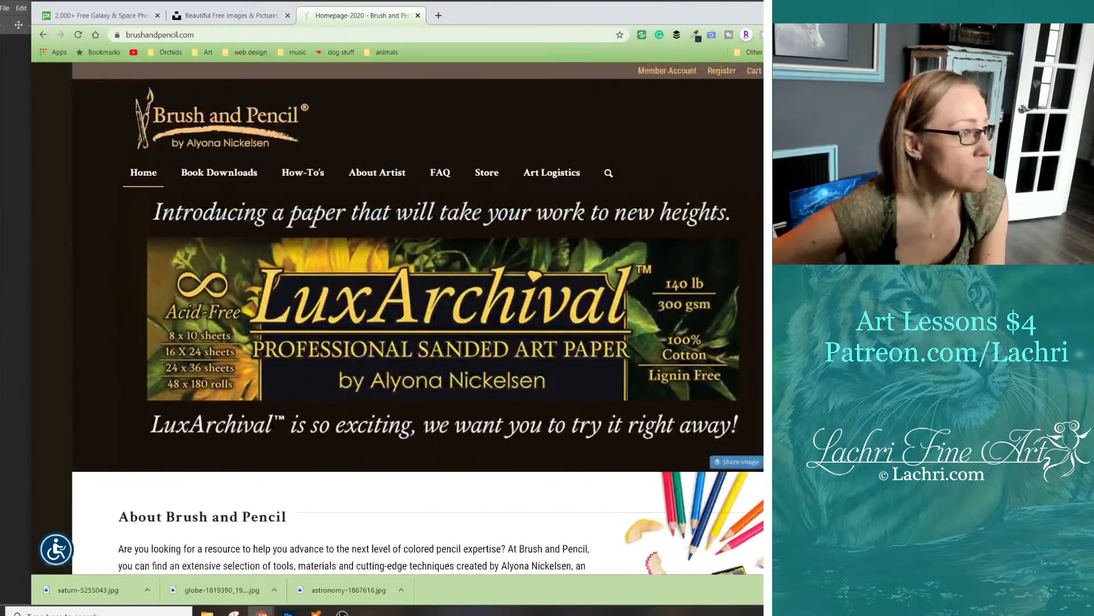
mouse_move(377, 174)
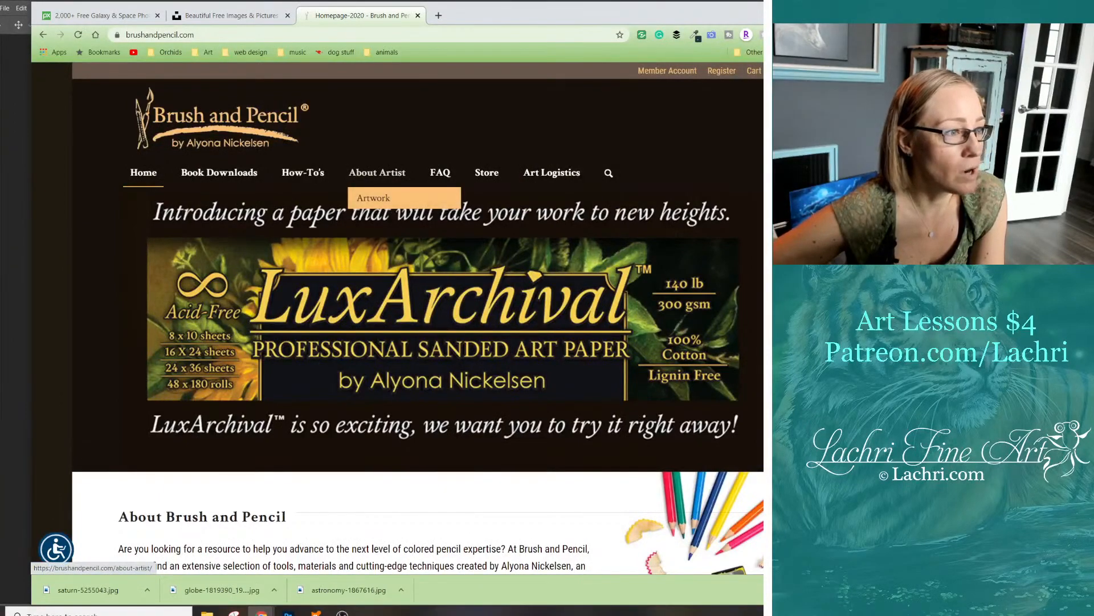
left_click(377, 172)
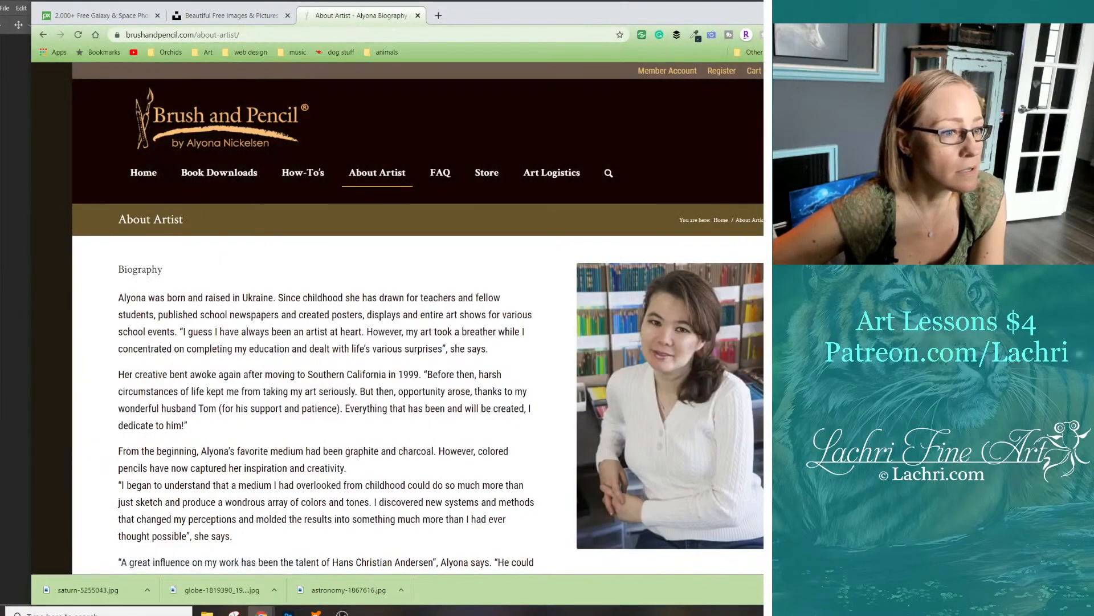
scroll(399, 320, "down", 15)
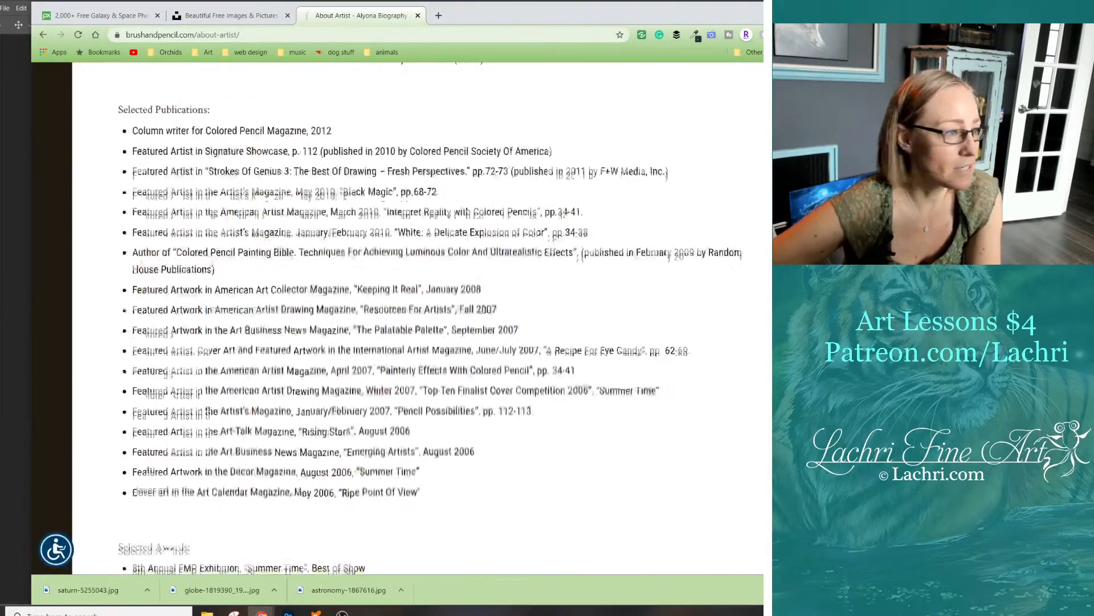
scroll(418, 319, "down", 15)
scroll(417, 320, "up", 12)
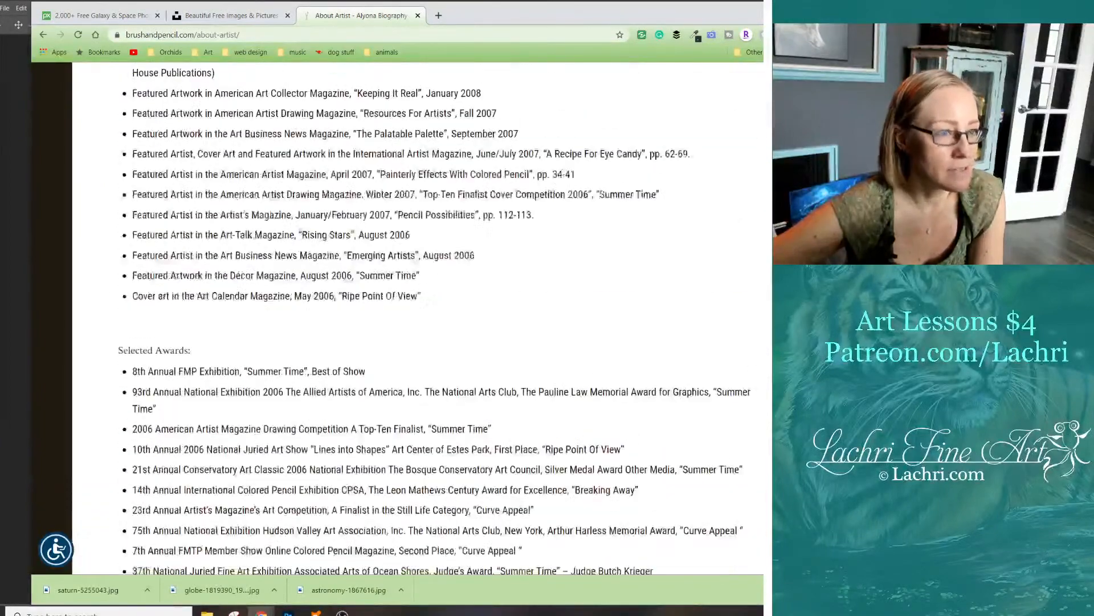
scroll(418, 319, "up", 15)
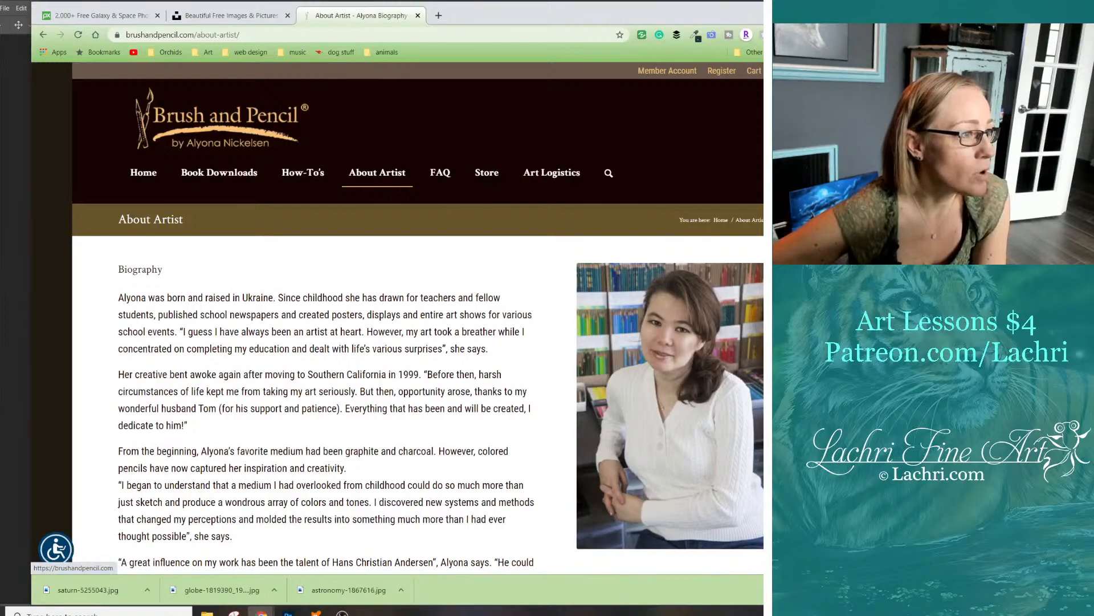
Open the Colored Pencil Painting Kit in the site's store, look over its product page, then close that browser tab
left_click(487, 172)
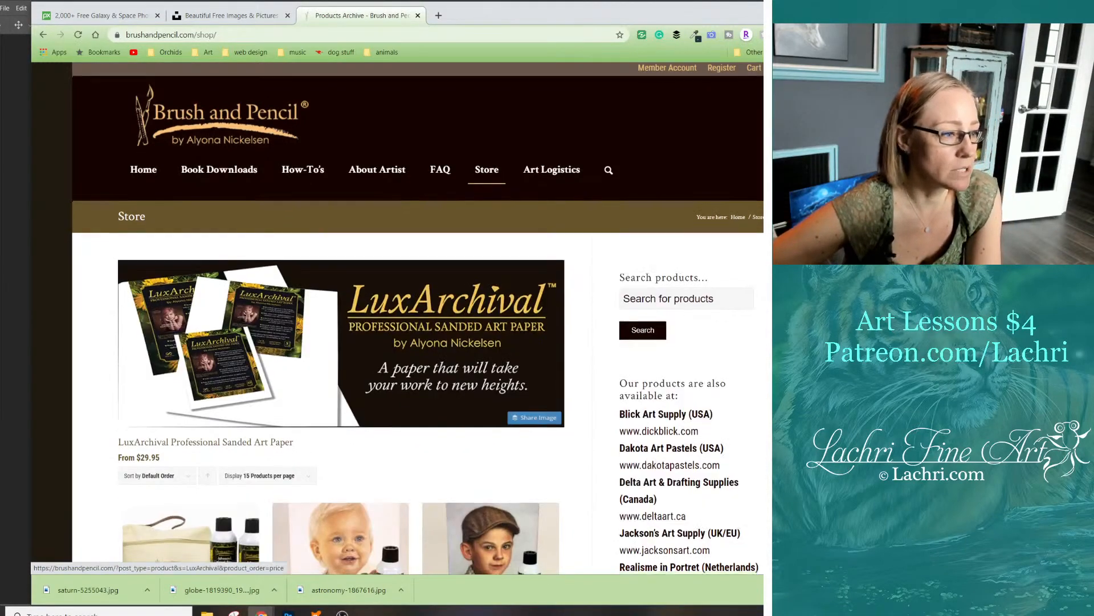
scroll(191, 257, "down", 5)
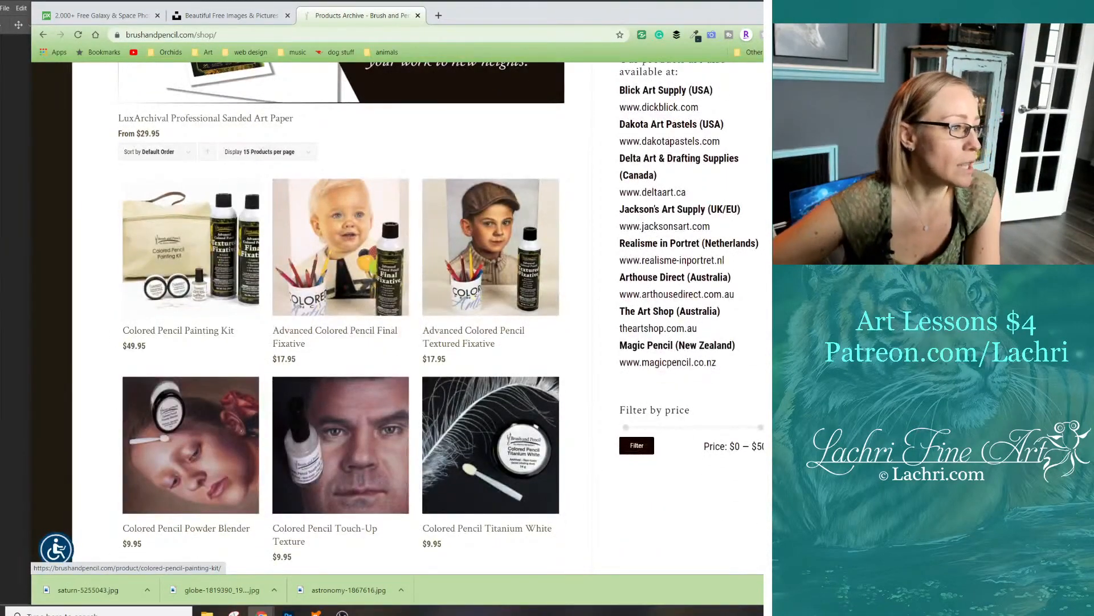
left_click(191, 256)
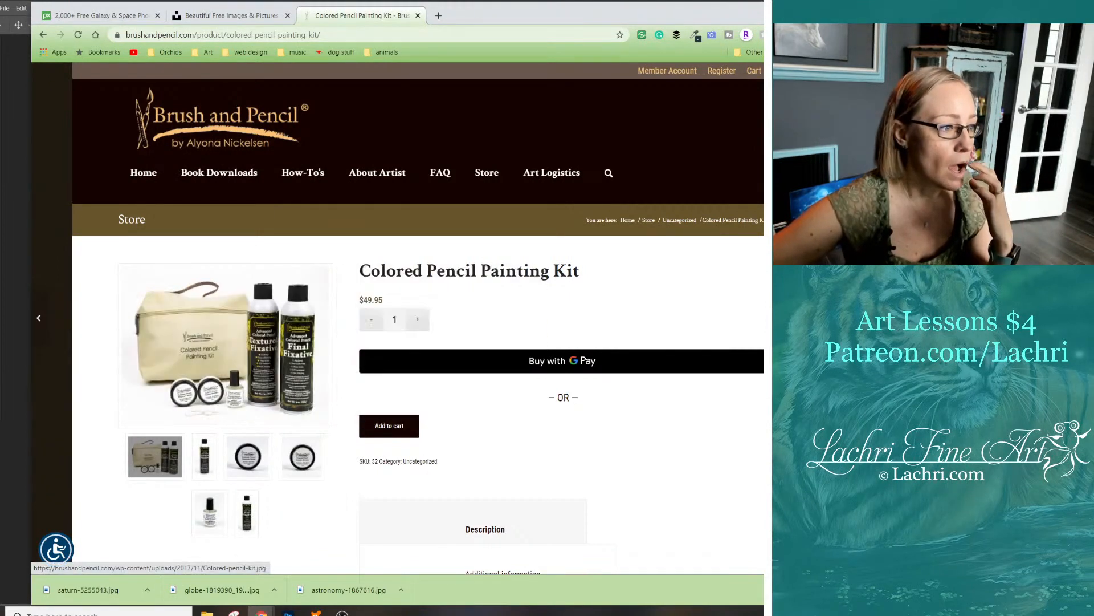
scroll(418, 318, "down", 2)
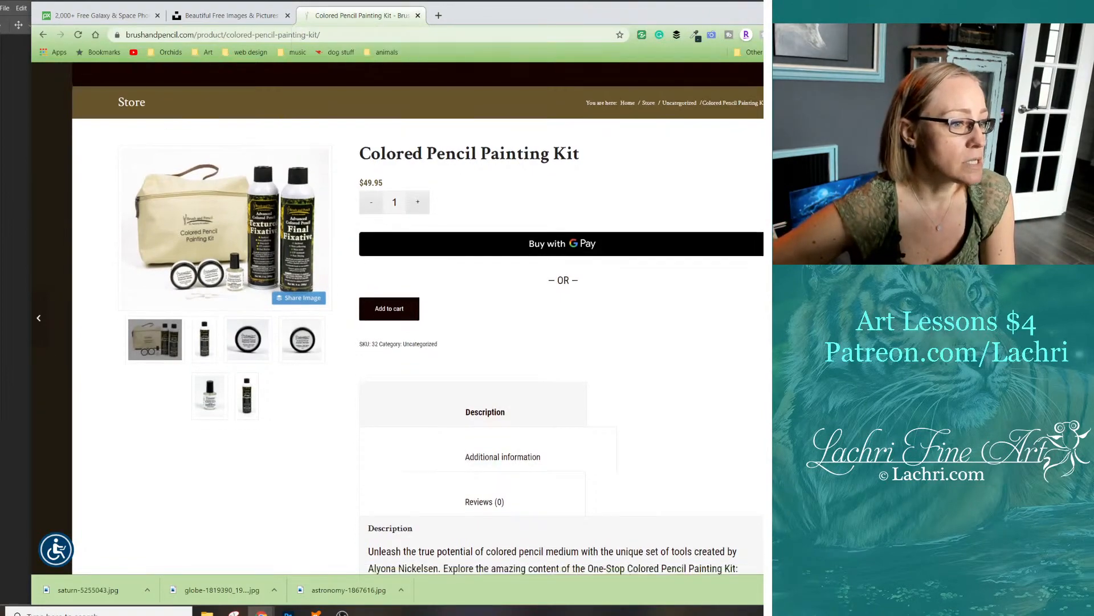
scroll(418, 318, "down", 10)
scroll(418, 319, "up", 10)
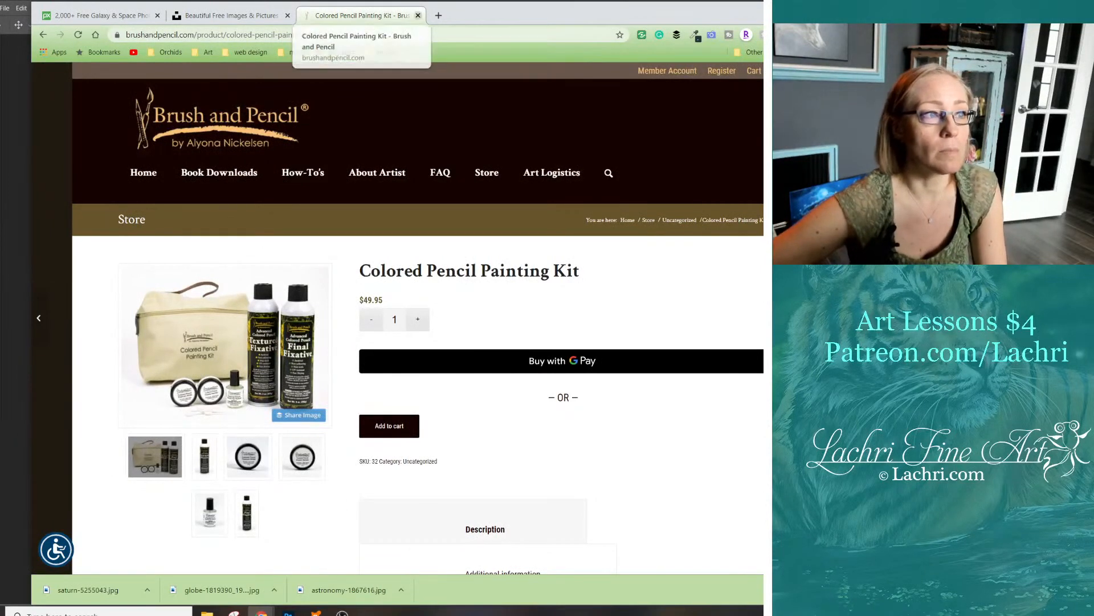
left_click(418, 16)
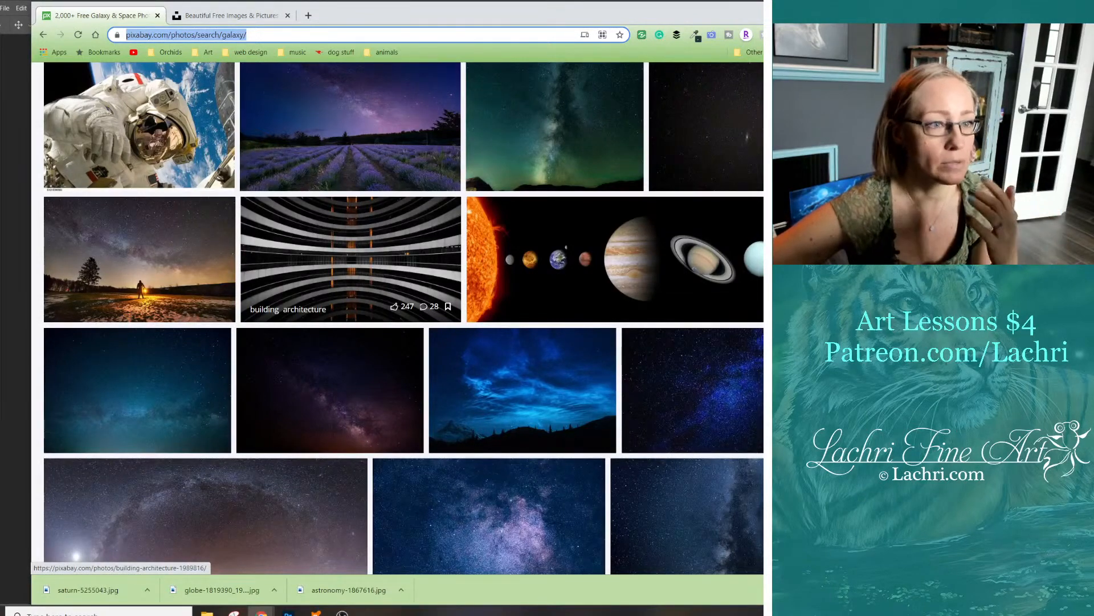
Find the deep space nebula photo with the spiral galaxy in the Pixabay results and download it at 1920×1080 as space-2638126
scroll(404, 318, "down", 2)
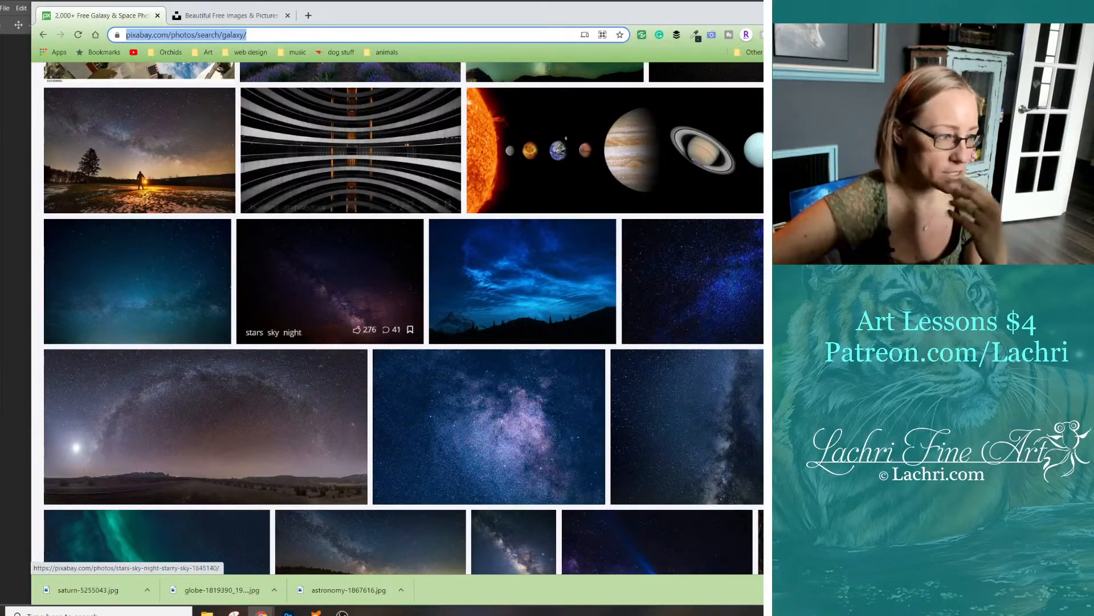
scroll(342, 245, "down", 6)
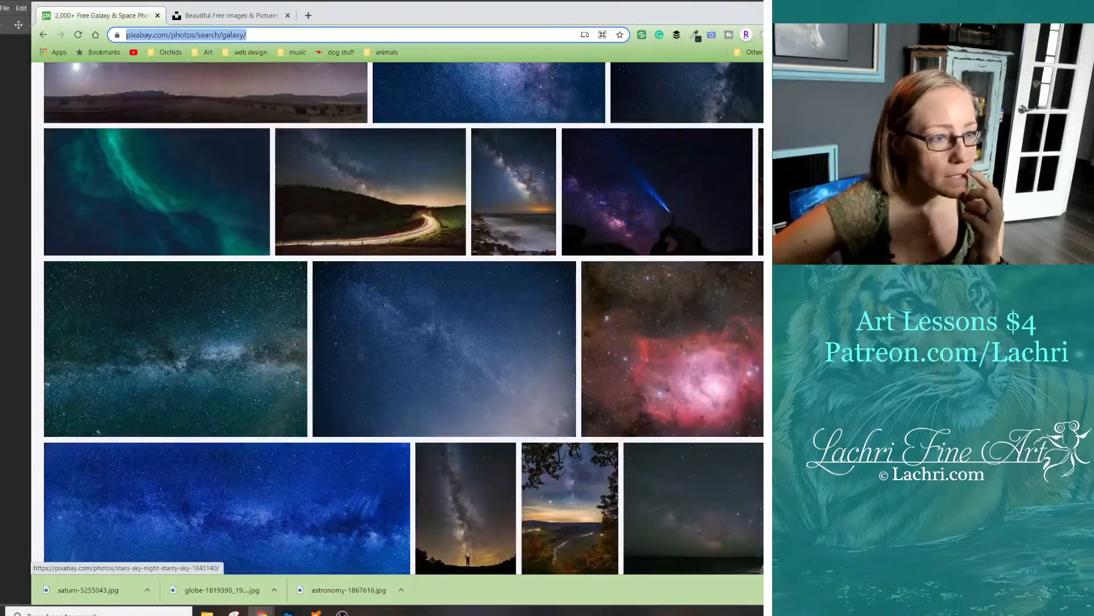
scroll(404, 319, "down", 16)
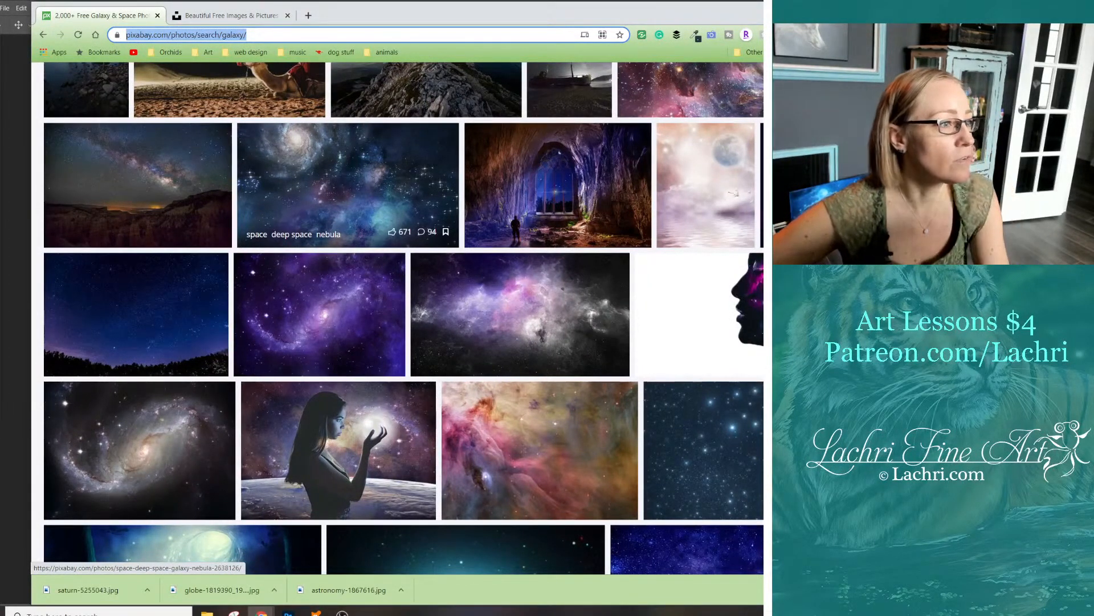
left_click(348, 185)
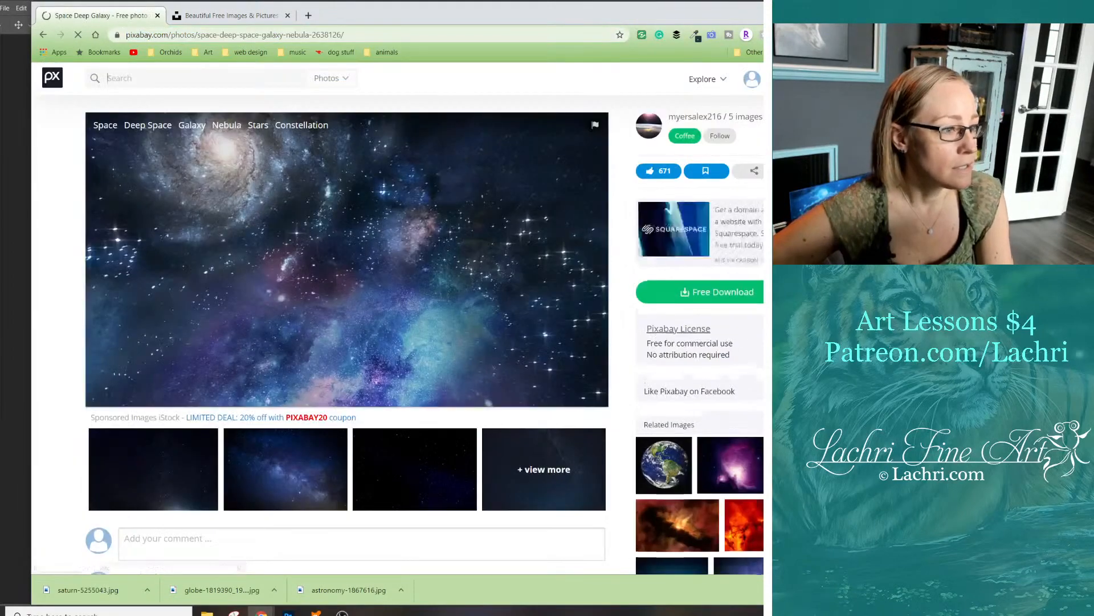
left_click(723, 292)
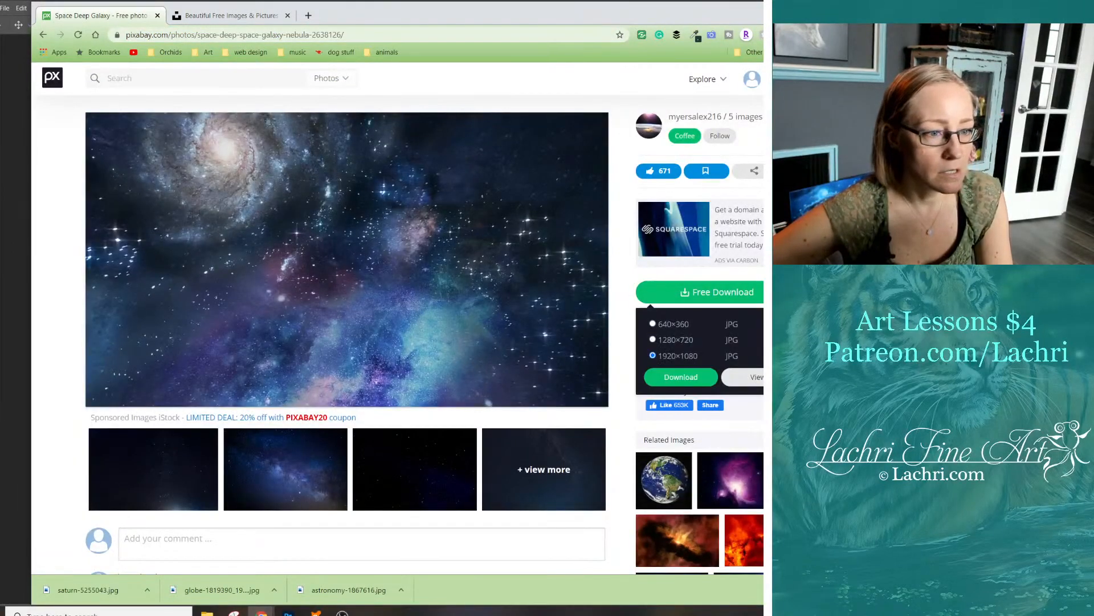
left_click(680, 377)
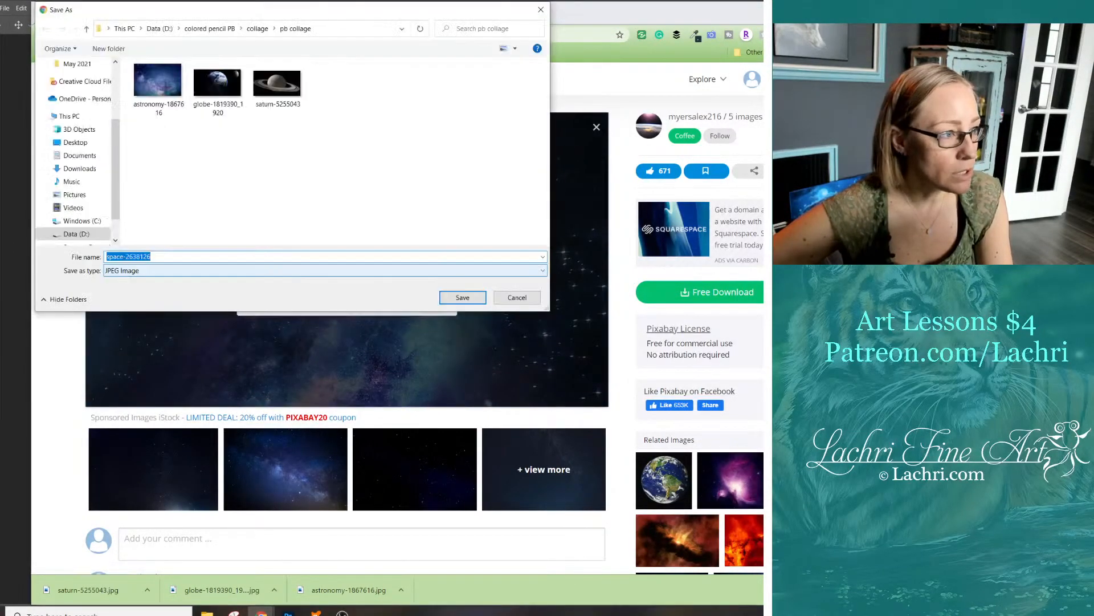
key("Return")
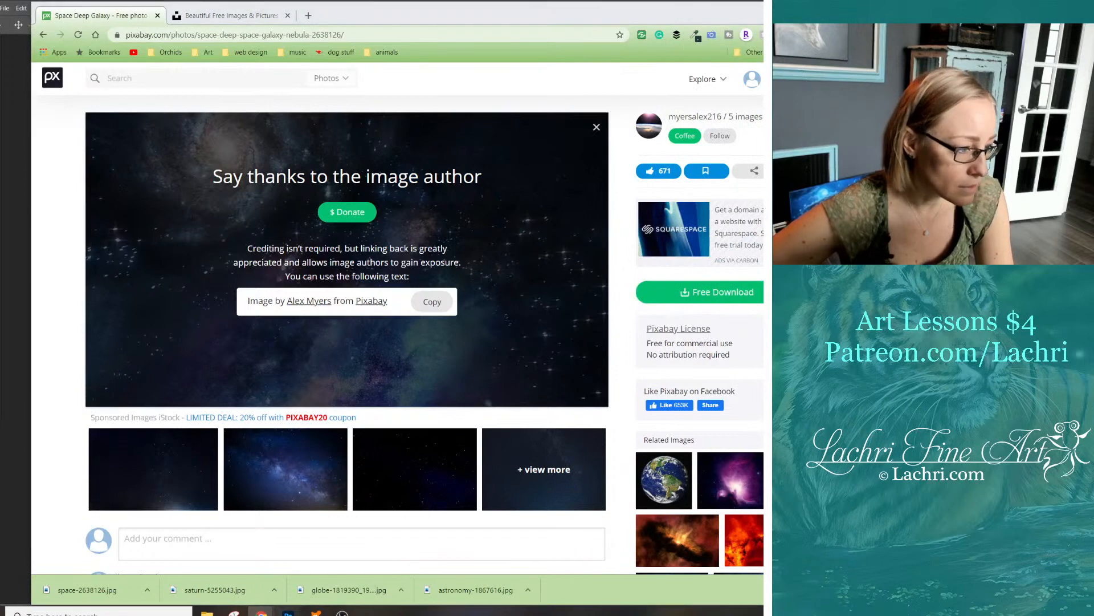
Switch to Photoshop and place space-2638126 from the pb collage folder into the space collage
left_click(331, 570)
mouse_move(207, 611)
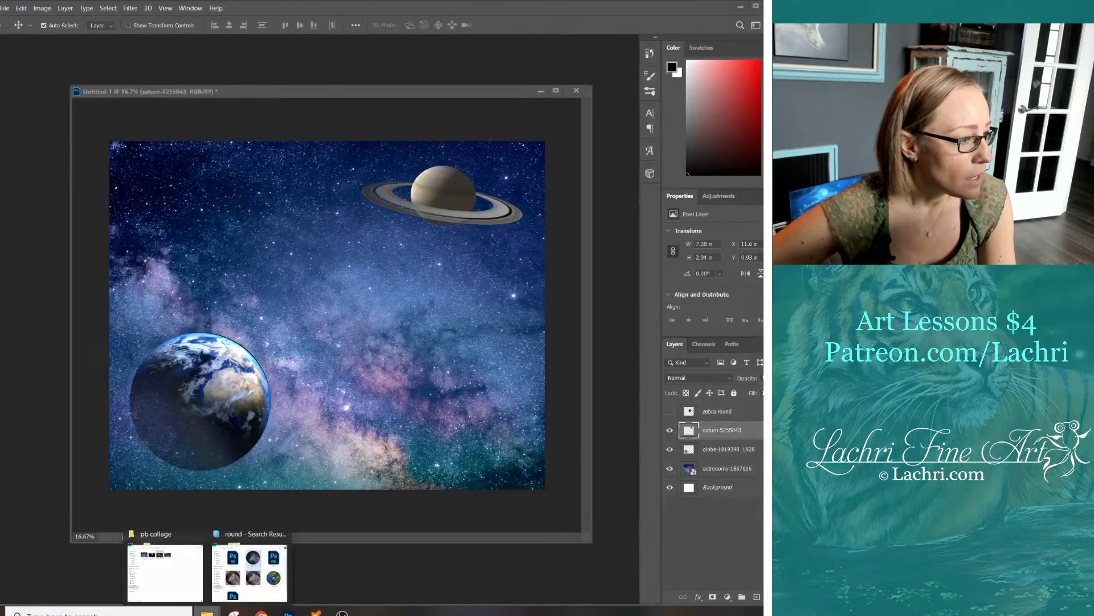
left_click(165, 570)
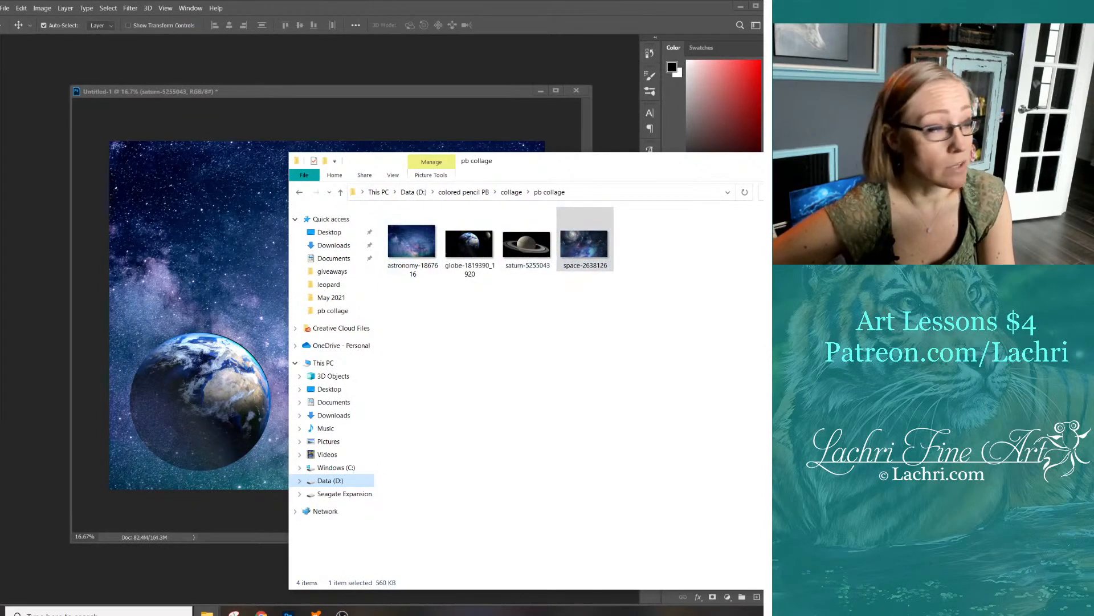
left_click_drag(584, 244, 179, 181)
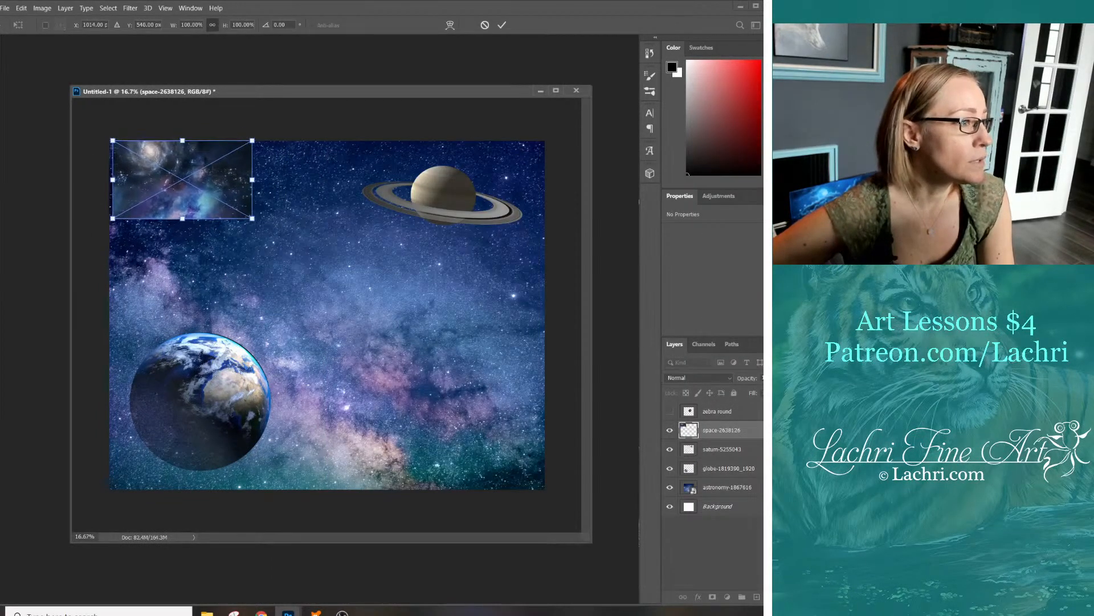
Scale the placed space image up to about 292% (18.7 in wide) and center it over the collage
left_click_drag(248, 220, 449, 331)
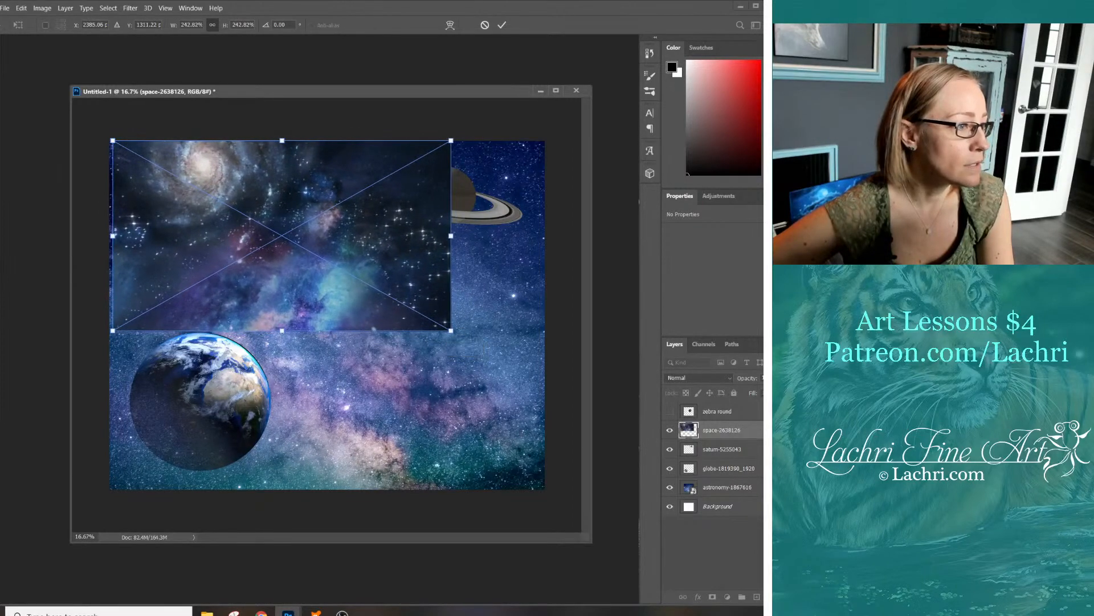
left_click_drag(379, 217, 395, 276)
left_click_drag(463, 388, 532, 427)
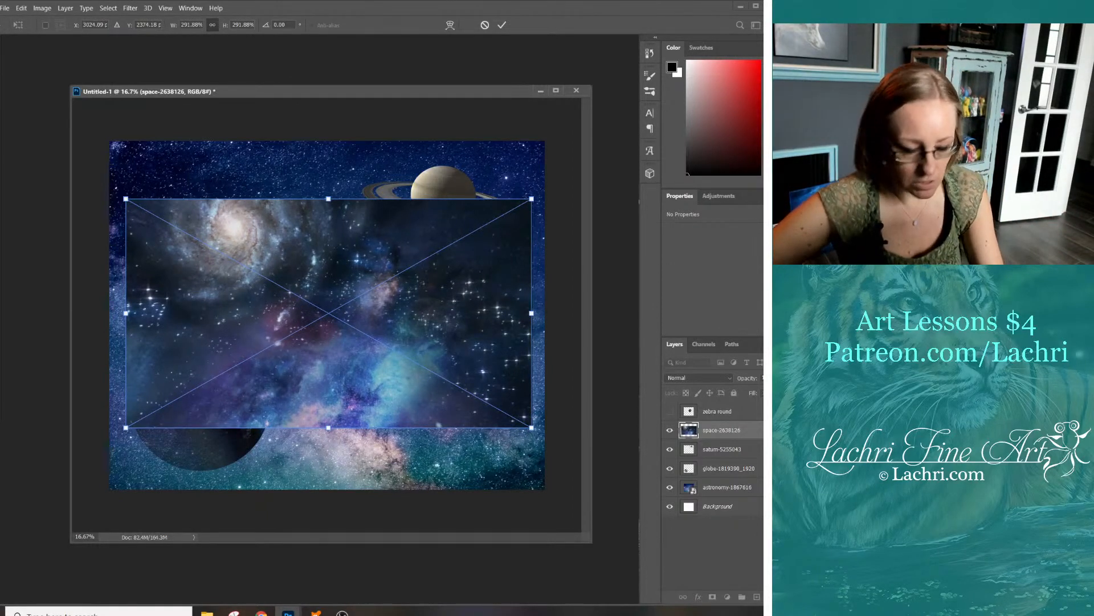
key("Return")
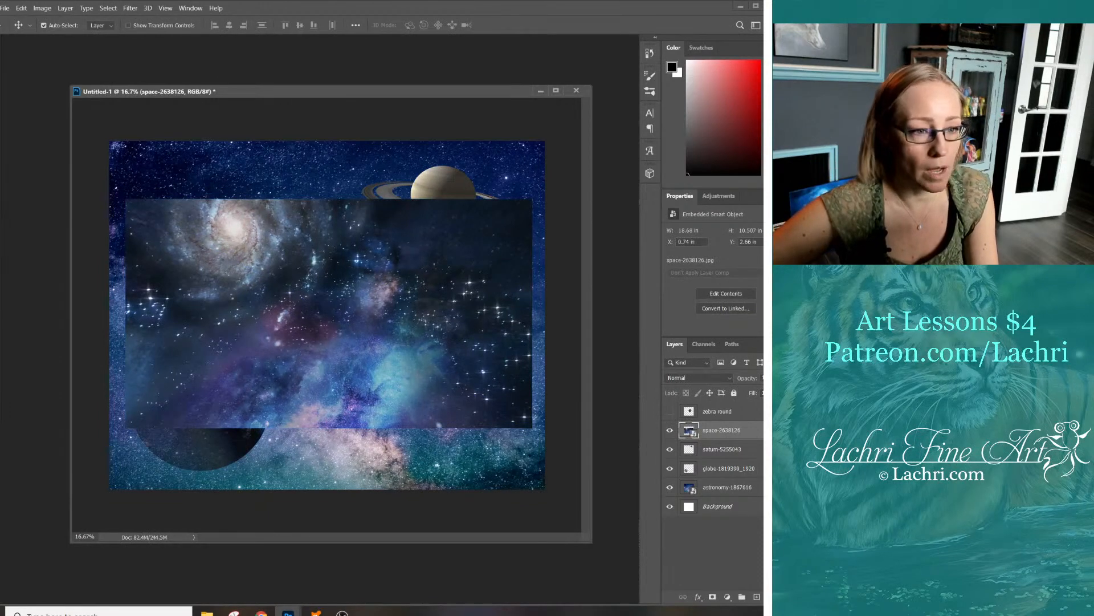
Rasterize the space-2638126 layer and move it below the globe layer, just above the astronomy background
right_click(707, 430)
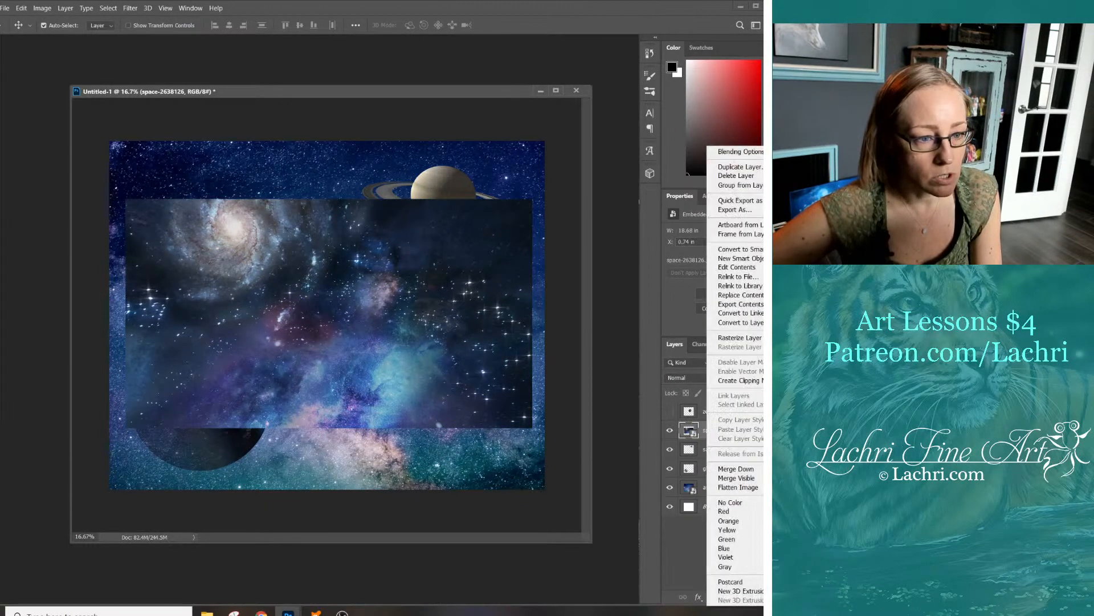
left_click(739, 337)
left_click_drag(721, 431, 721, 477)
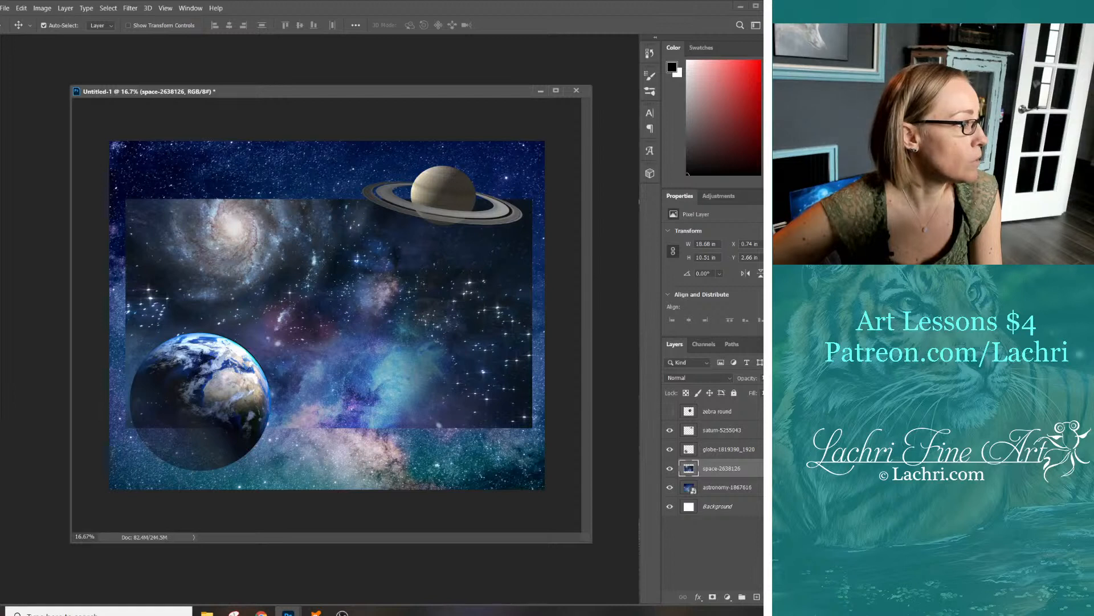
Erase the edges of the space-2638126 image with a large eraser at 36% opacity to blend it into the starry background
key("e")
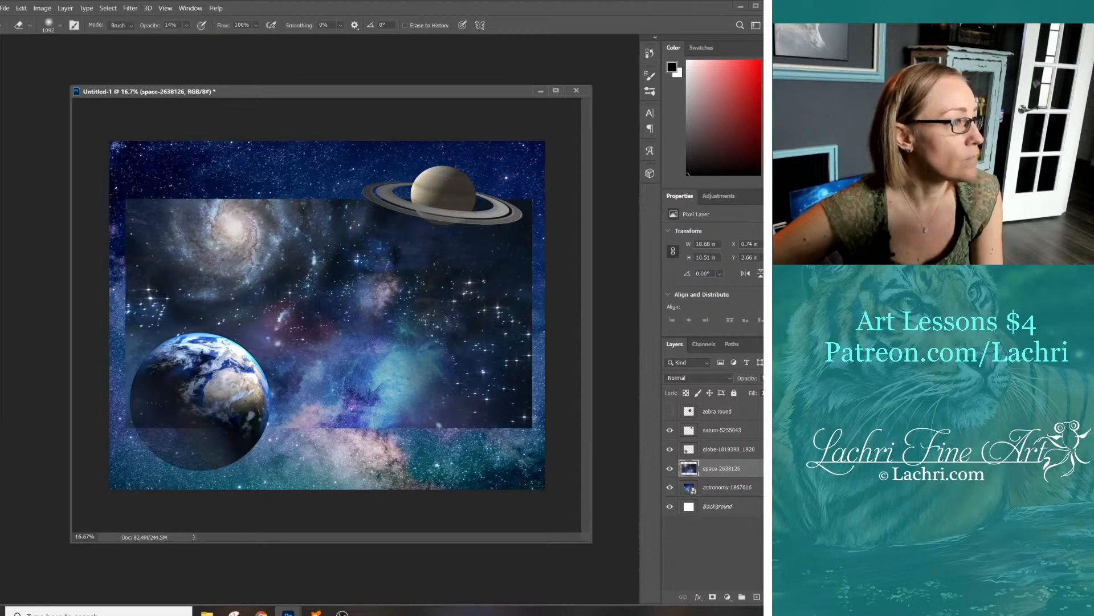
left_click(187, 25)
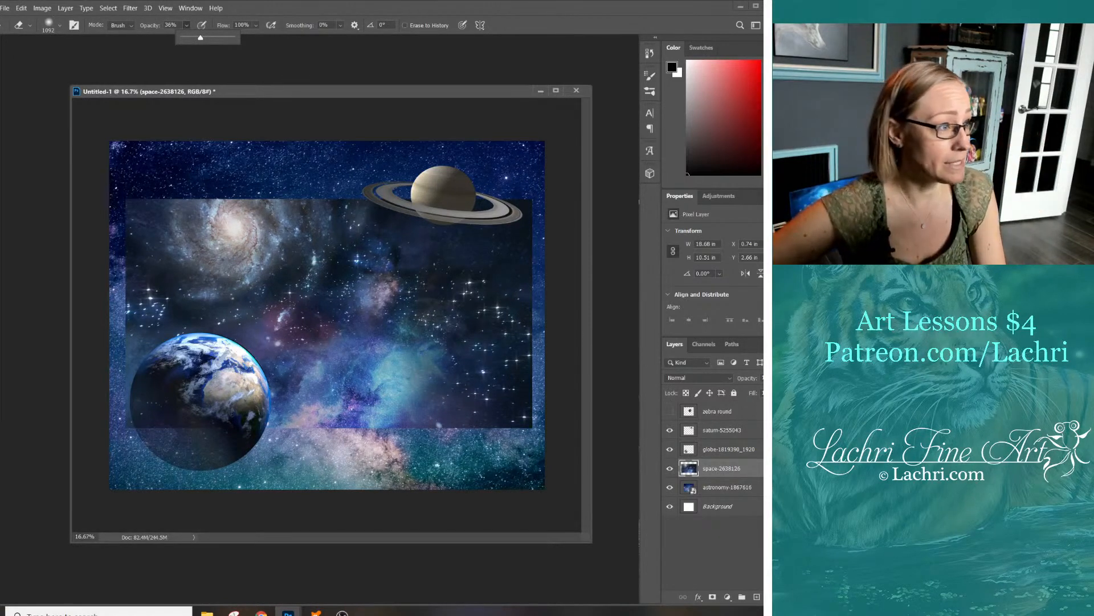
left_click_drag(129, 276, 124, 311)
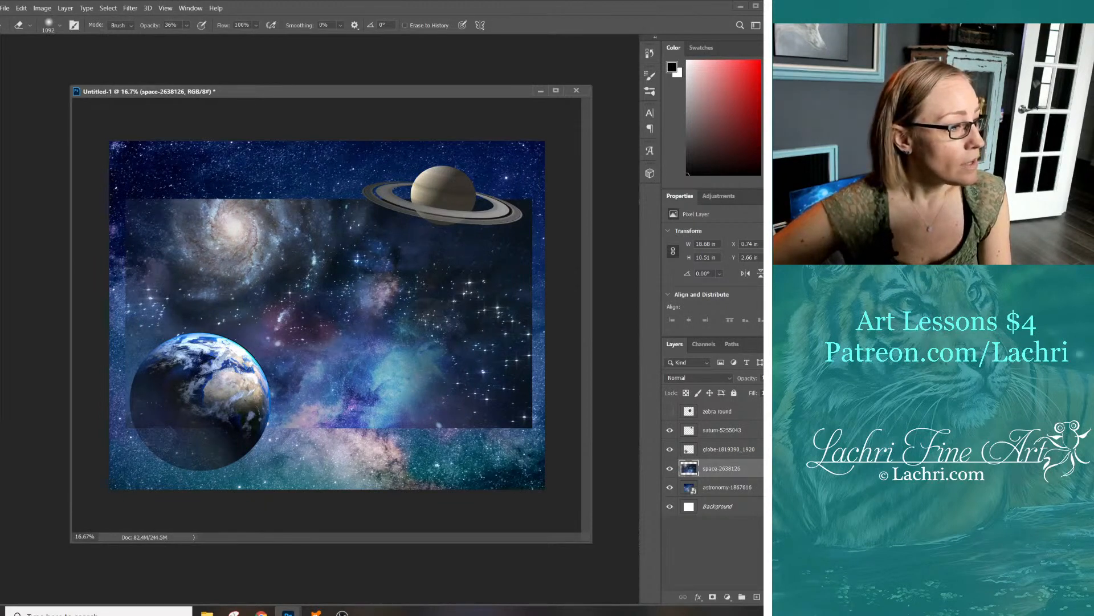
mouse_move(279, 405)
left_mouse_down()
mouse_move(341, 423)
mouse_move(527, 416)
mouse_move(516, 377)
mouse_move(519, 239)
left_mouse_up()
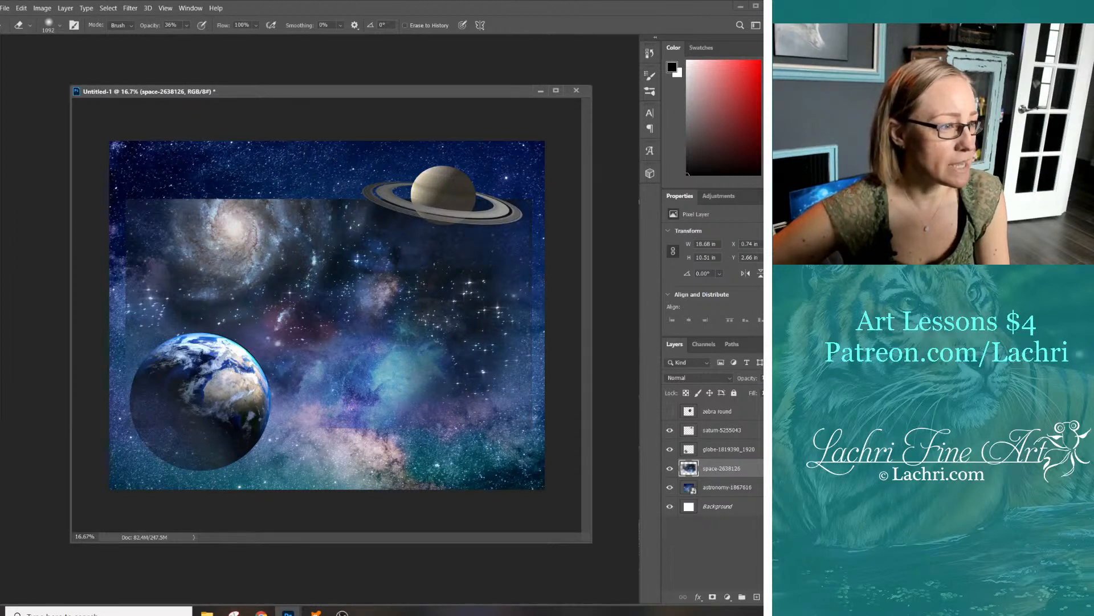
left_click_drag(410, 220, 228, 205)
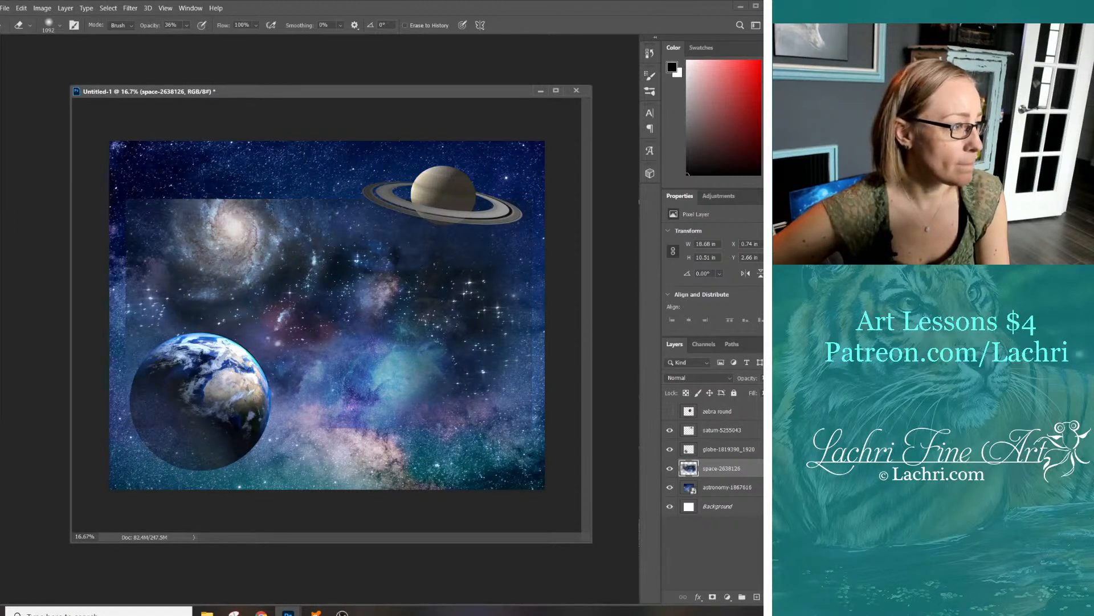
left_click_drag(131, 257, 130, 322)
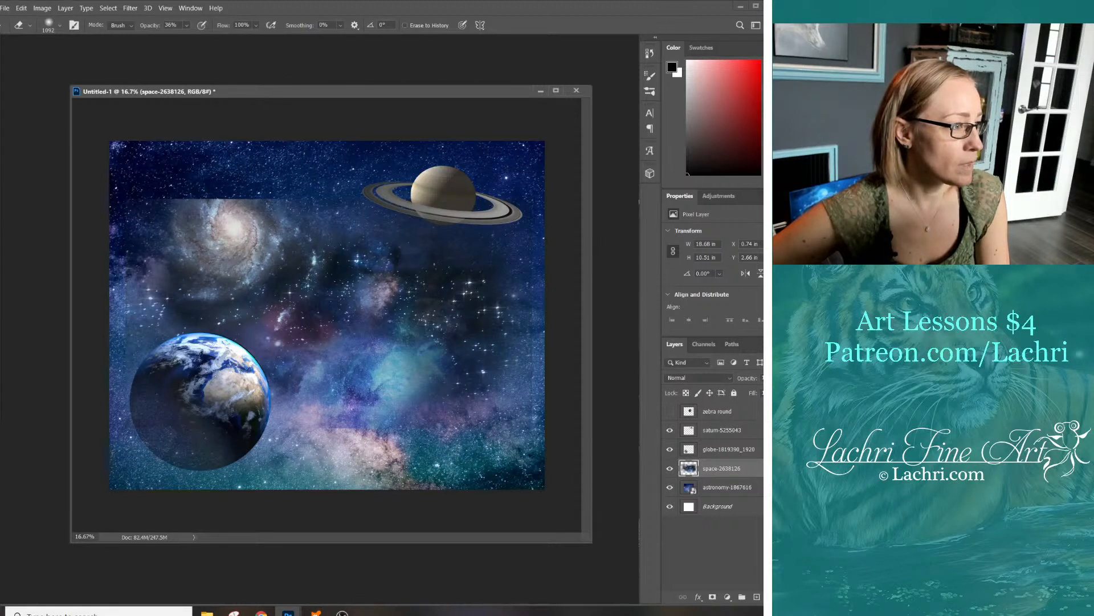
mouse_move(268, 205)
left_mouse_down()
mouse_move(194, 214)
mouse_move(254, 219)
left_mouse_up()
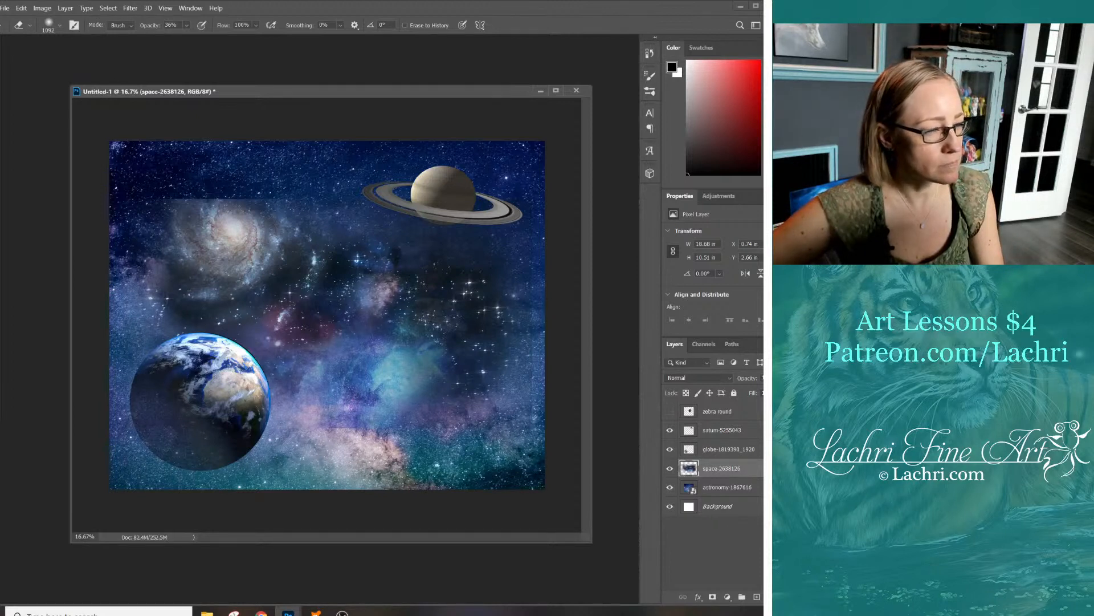
key("v")
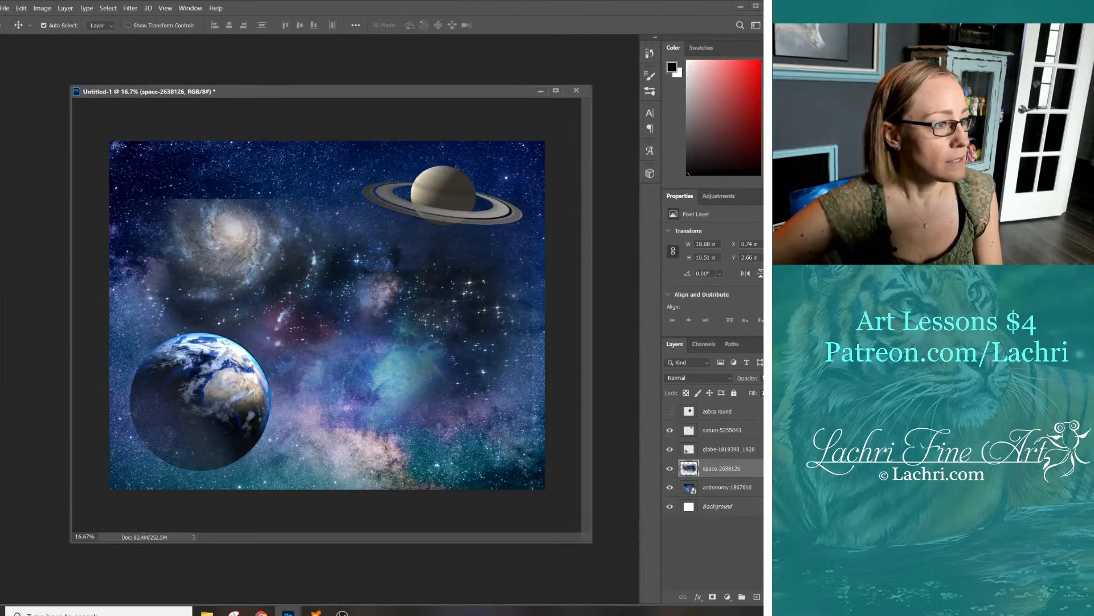
Move the space-2638126 galaxy image slightly up and to the left within the collage
left_click_drag(239, 212, 230, 190)
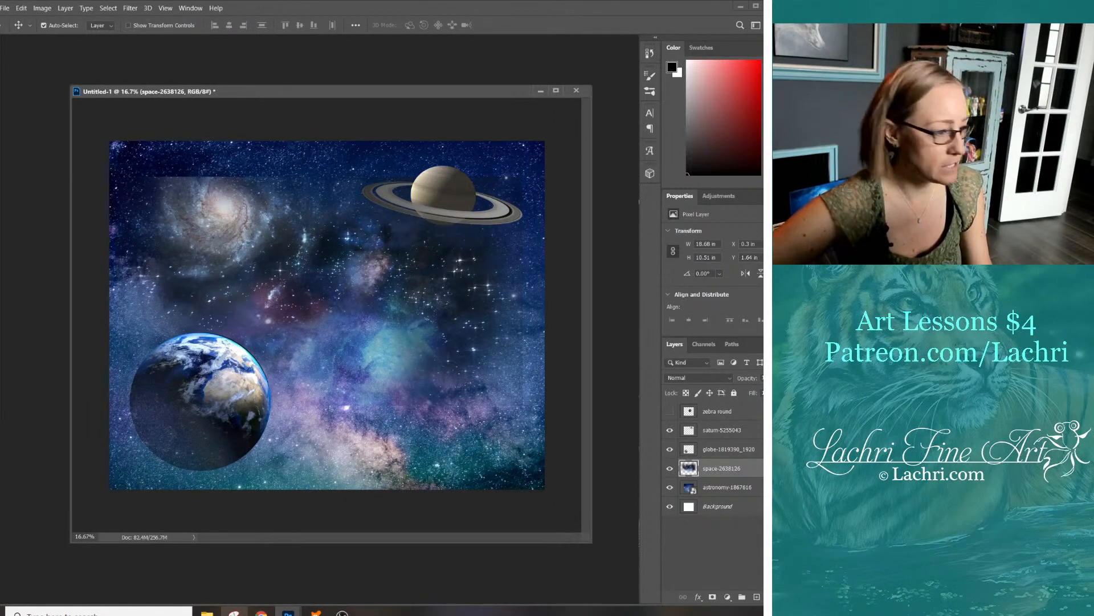
Switch to the Pixabay page in Chrome and search its photos for "sea turtle"
left_click(261, 612)
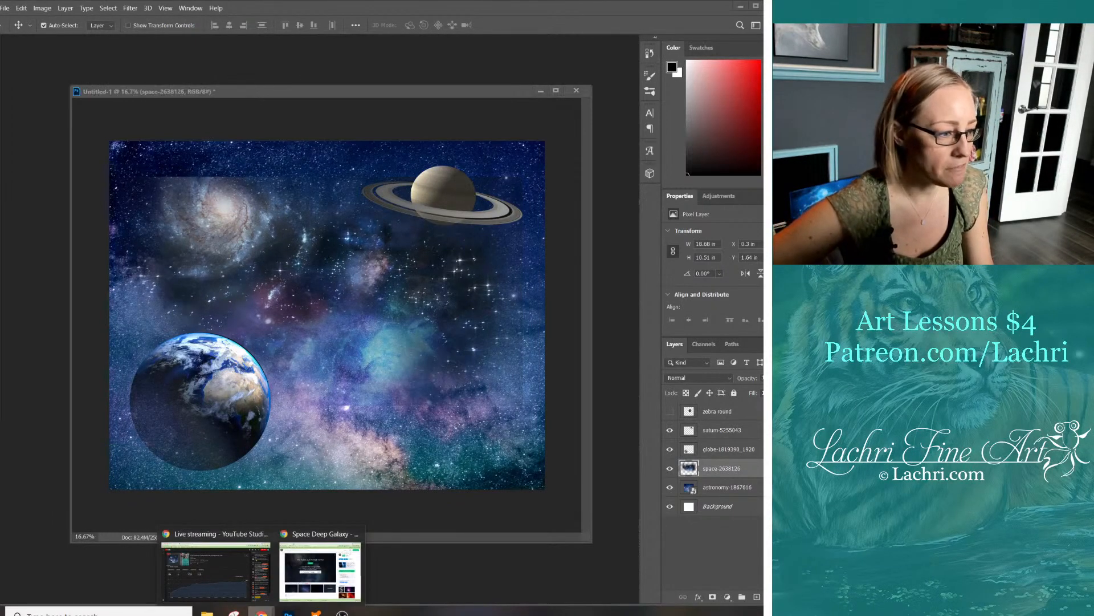
left_click(320, 567)
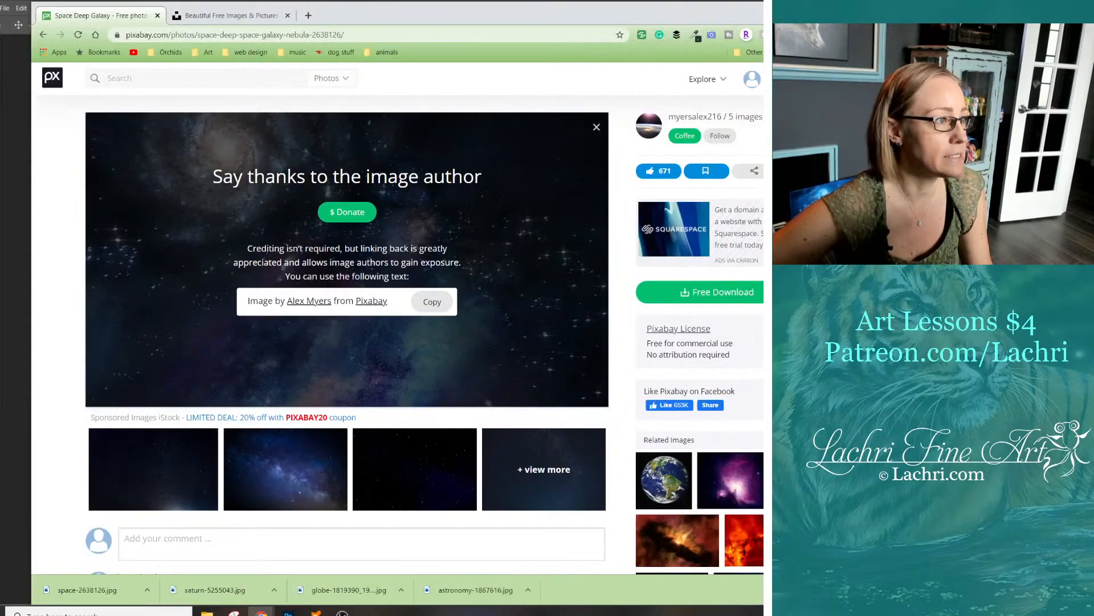
type("sea turtle")
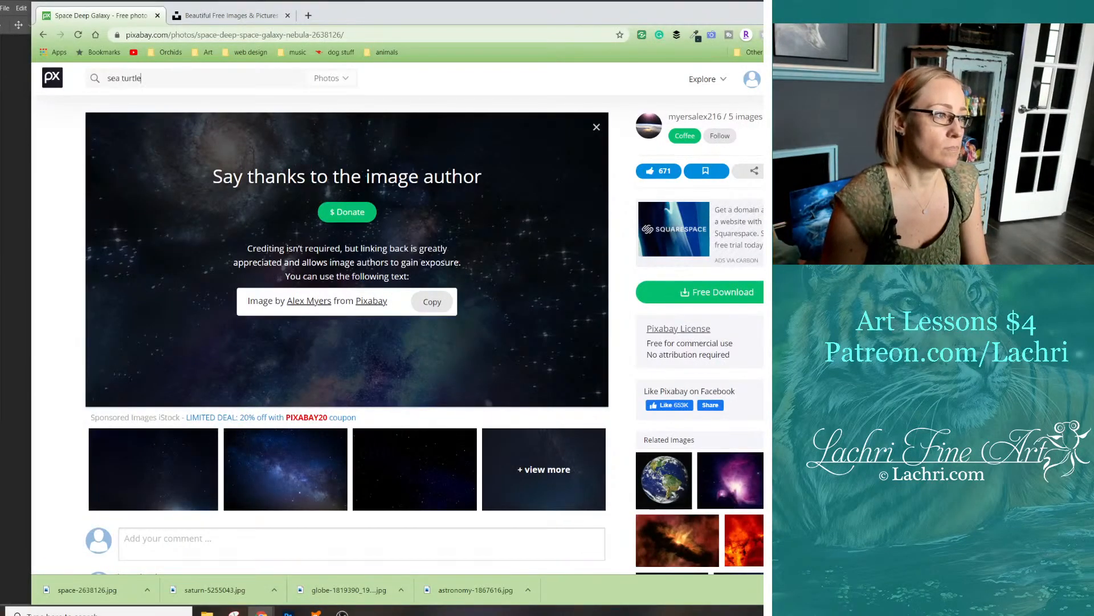
key("Return")
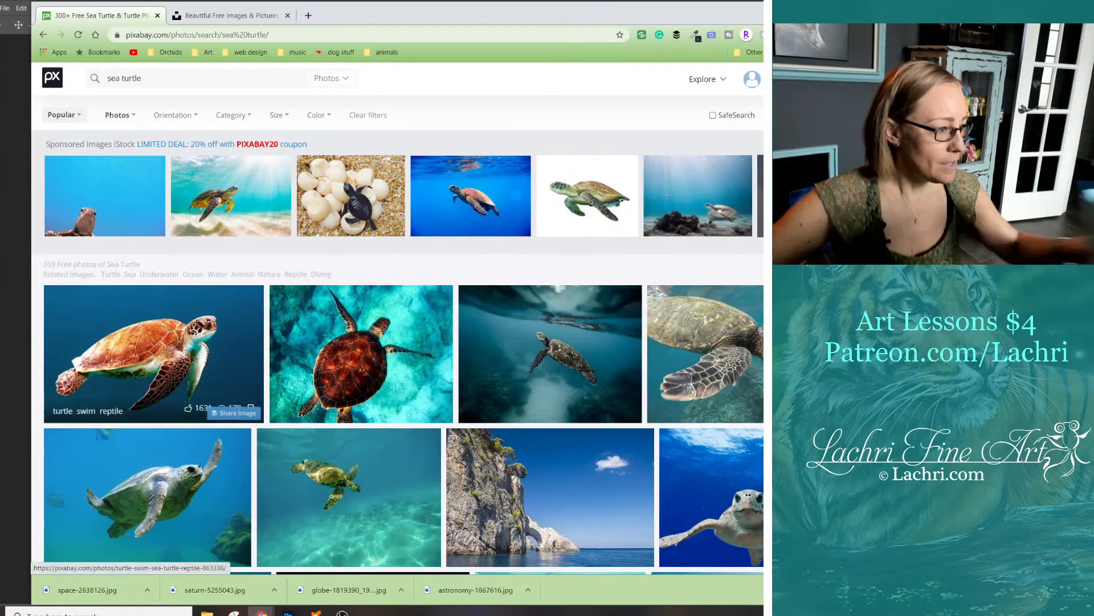
Browse the sea turtle photos and open the one of a blue-flippered turtle resting on a coral reef in a new tab
scroll(148, 399, "down", 2)
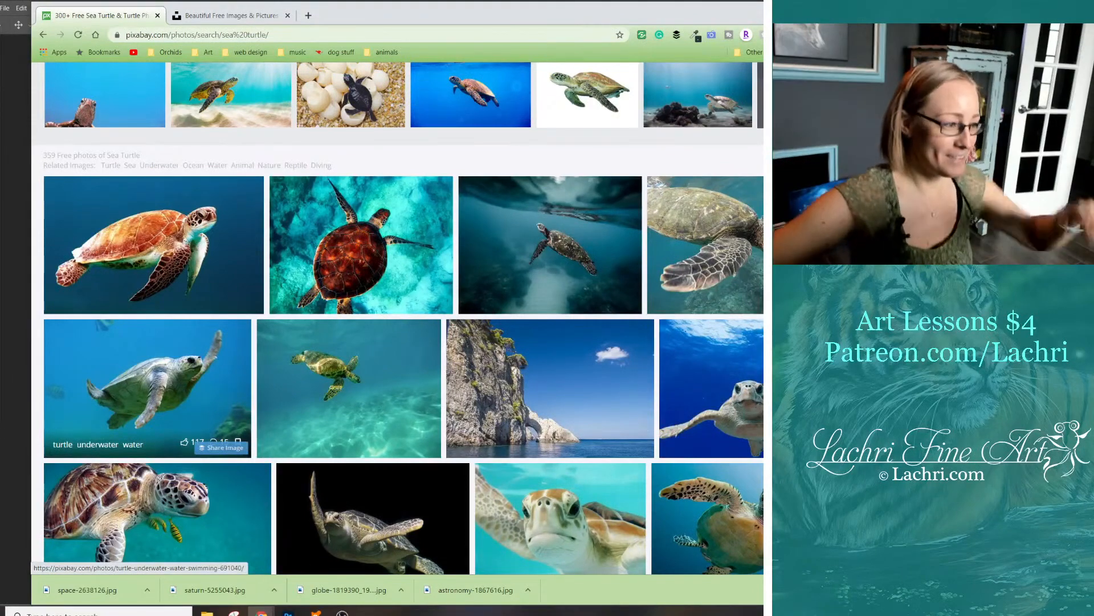
scroll(107, 523, "down", 1)
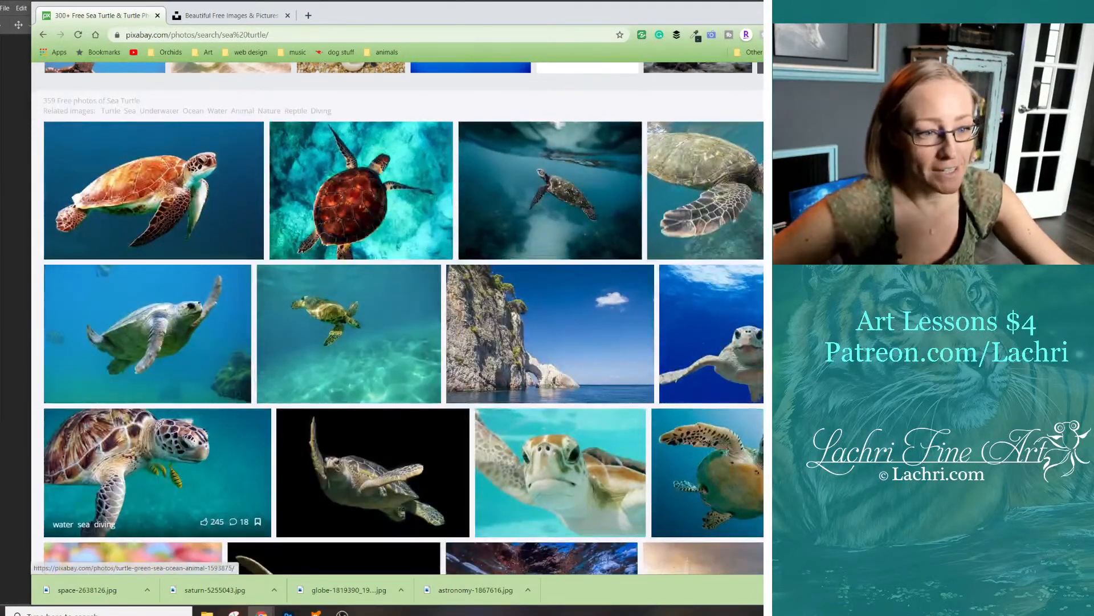
scroll(513, 513, "down", 1)
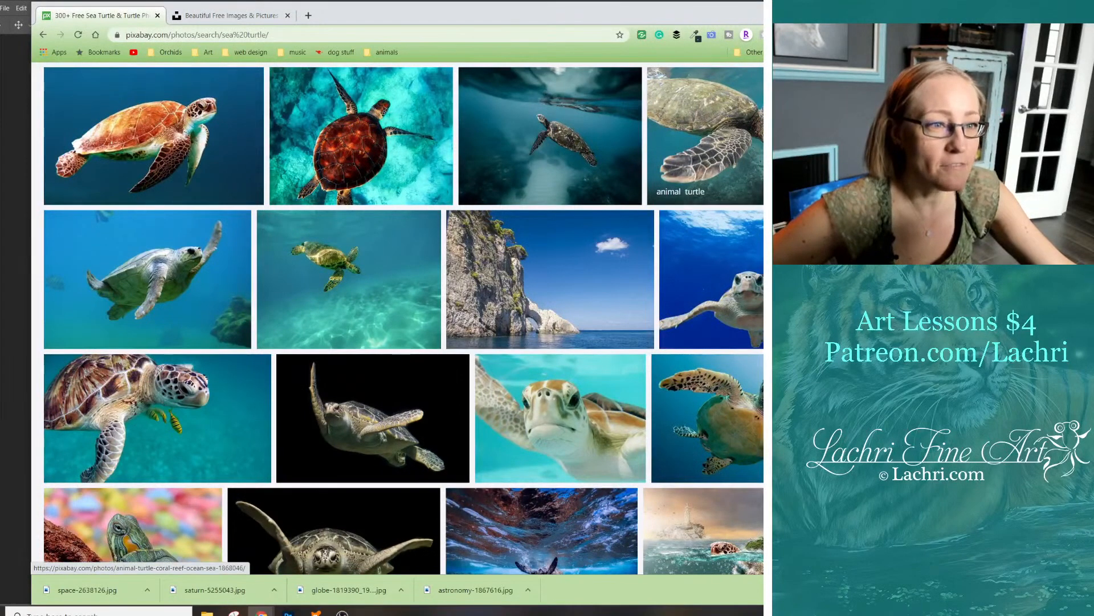
scroll(705, 171, "up", 1)
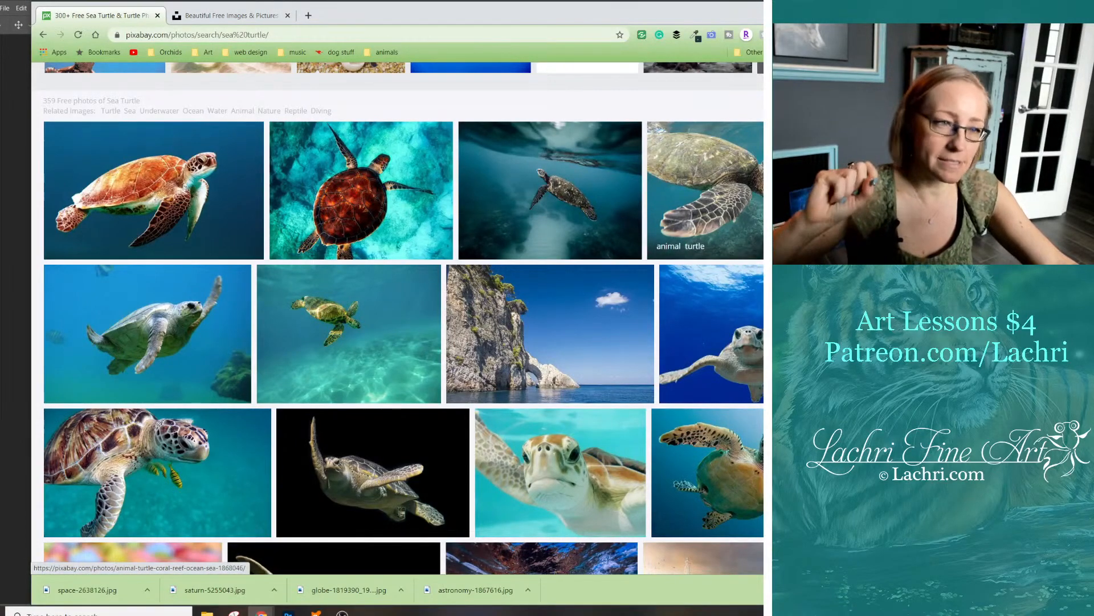
scroll(705, 216, "down", 7)
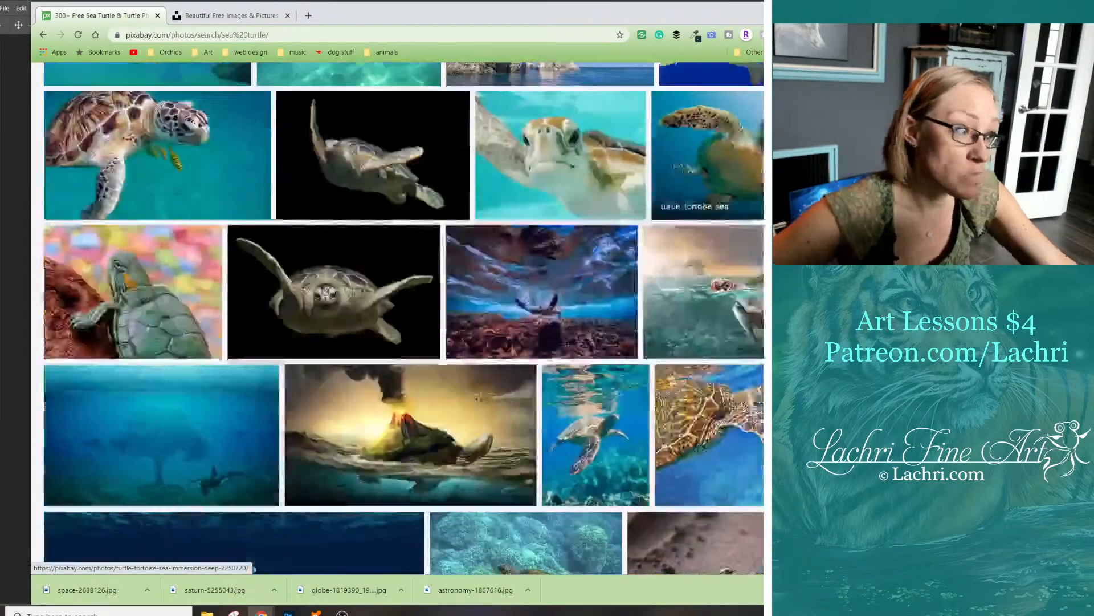
scroll(701, 263, "down", 4)
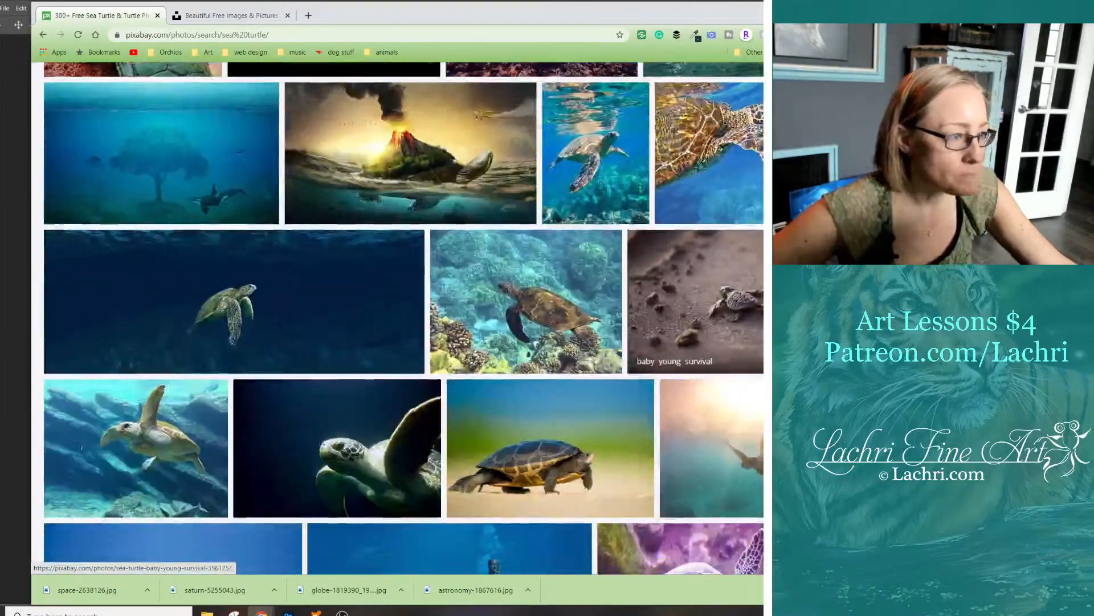
scroll(701, 285, "down", 3)
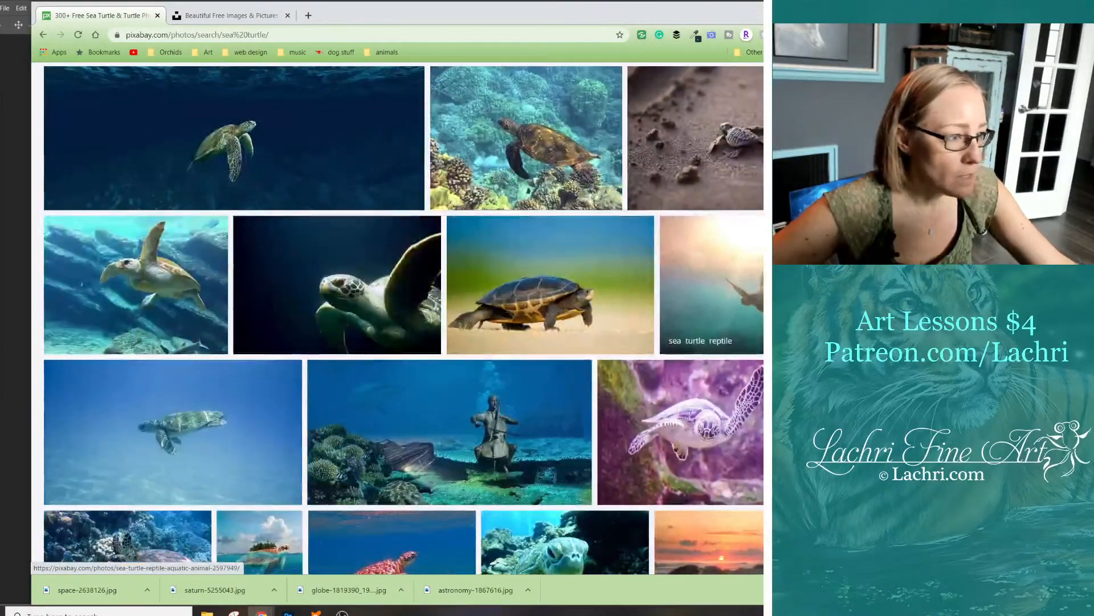
scroll(704, 320, "down", 4)
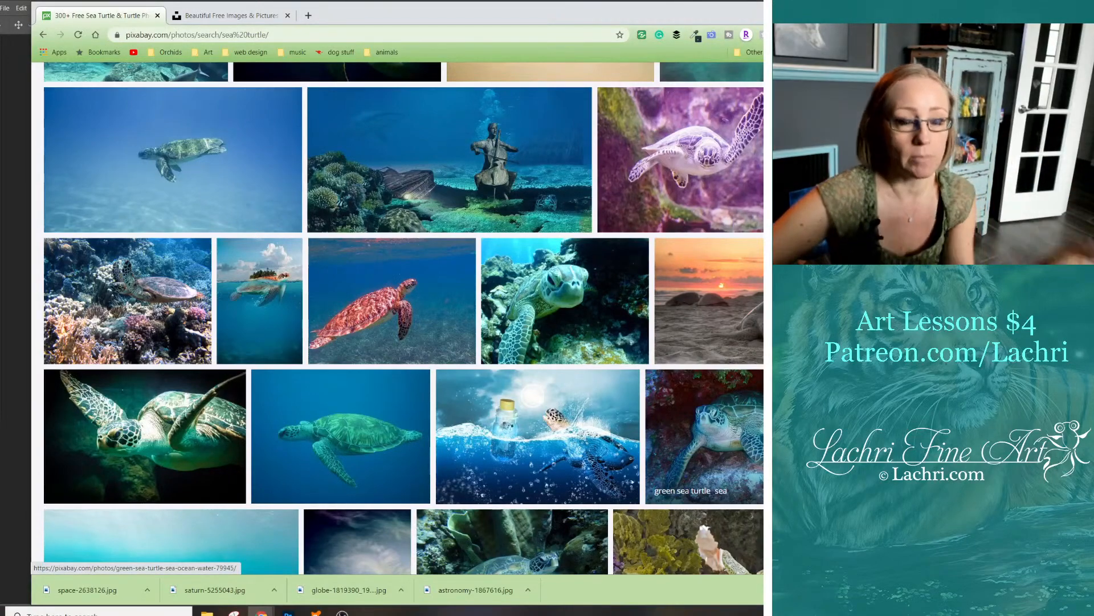
scroll(403, 318, "down", 1)
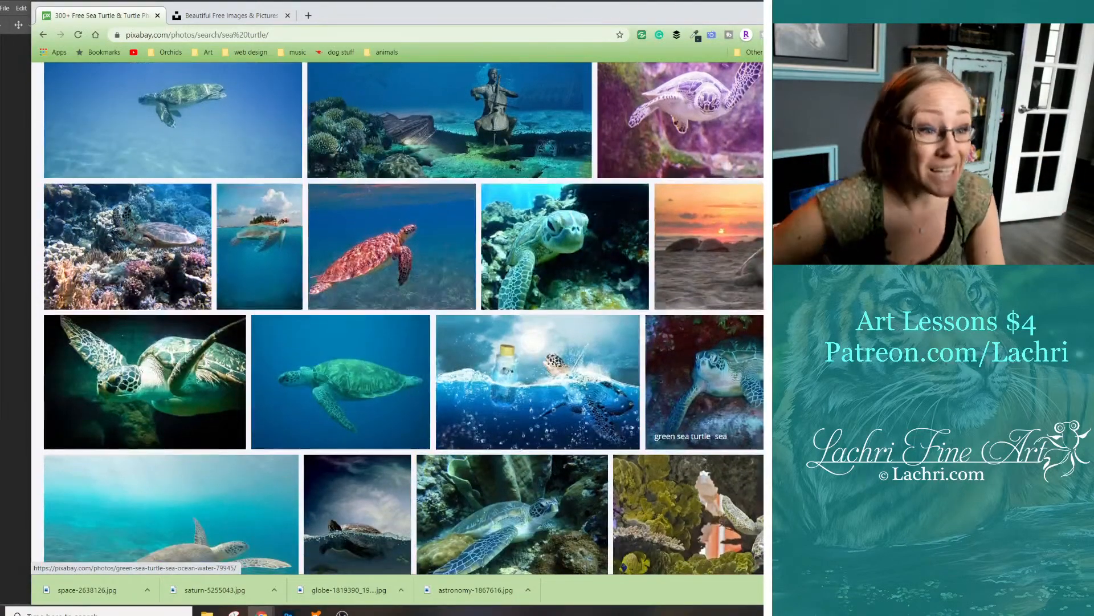
scroll(351, 242, "down", 1)
scroll(352, 241, "down", 1)
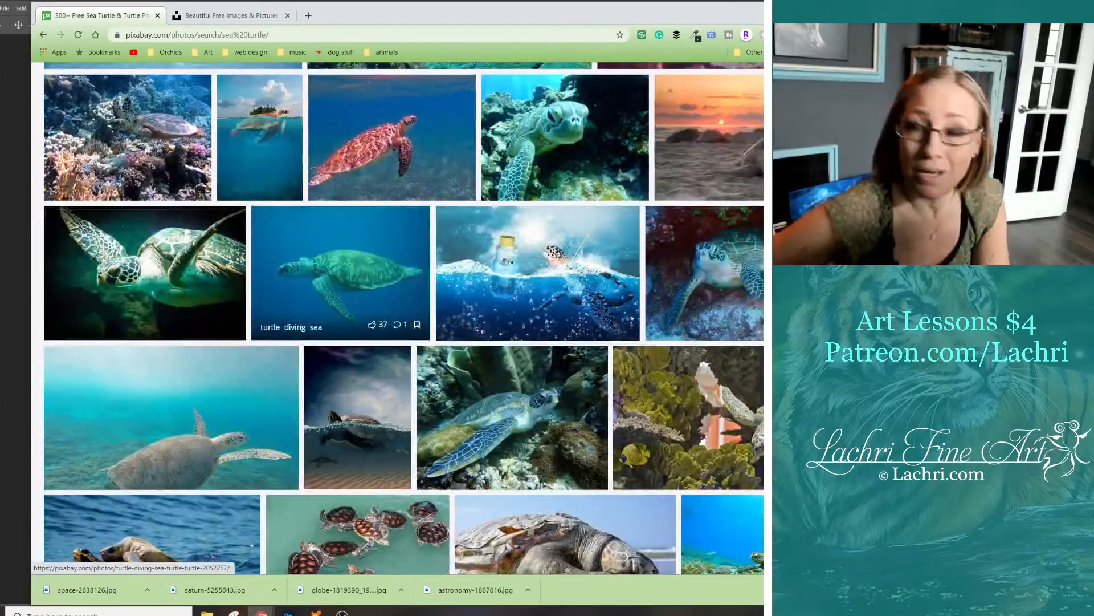
scroll(352, 242, "down", 1)
scroll(351, 242, "down", 2)
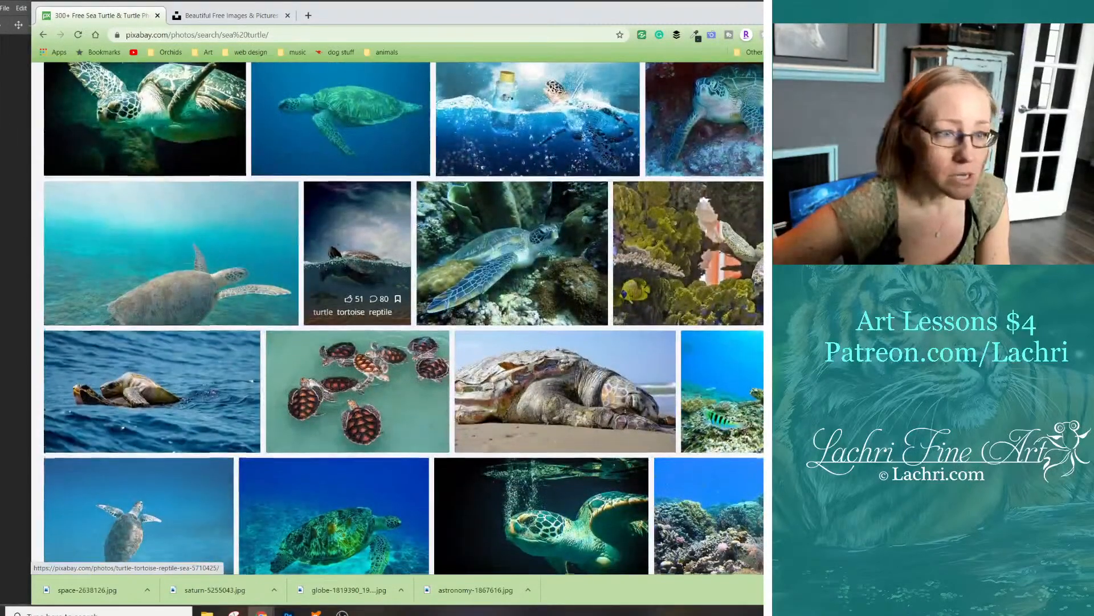
scroll(351, 242, "down", 2)
scroll(365, 188, "up", 1)
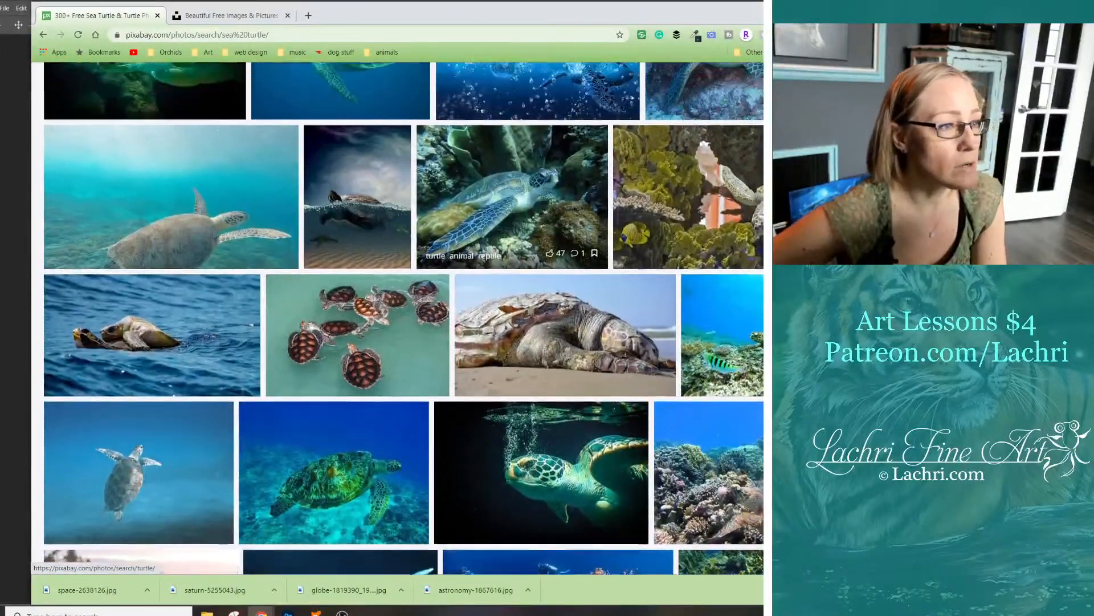
scroll(512, 228, "up", 1)
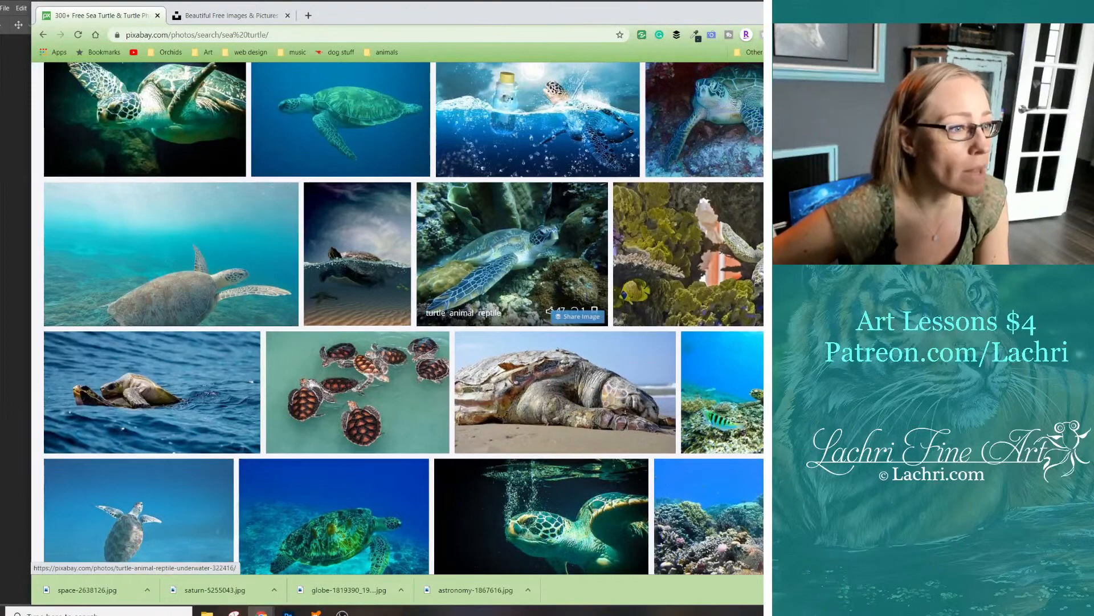
right_click(508, 243)
left_click(548, 250)
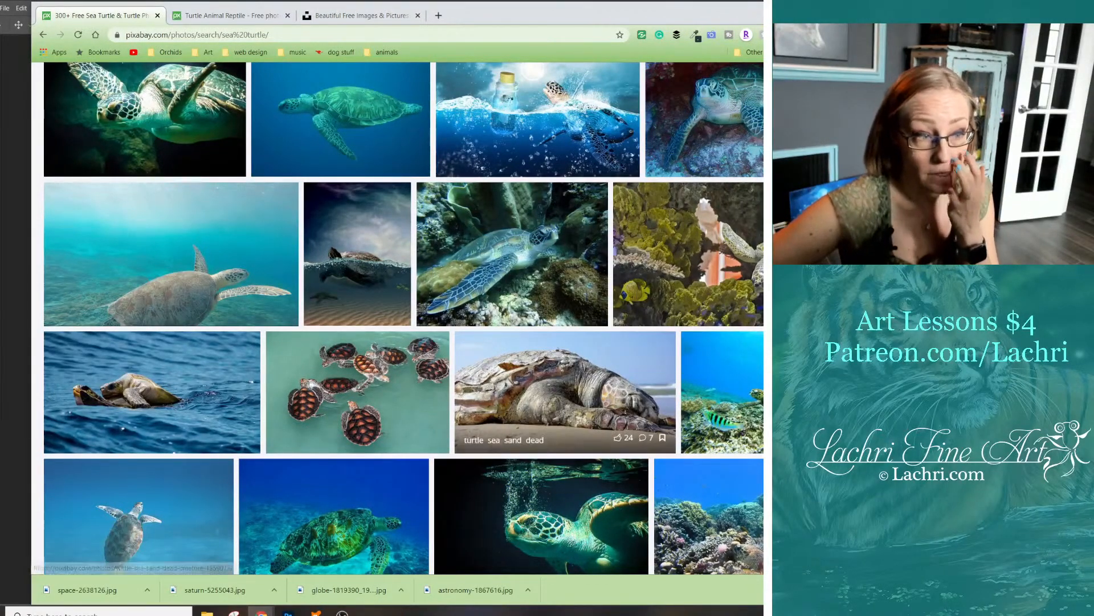
Look through the remaining sea turtle photos on the first results page for other usable reference poses
scroll(627, 336, "down", 4)
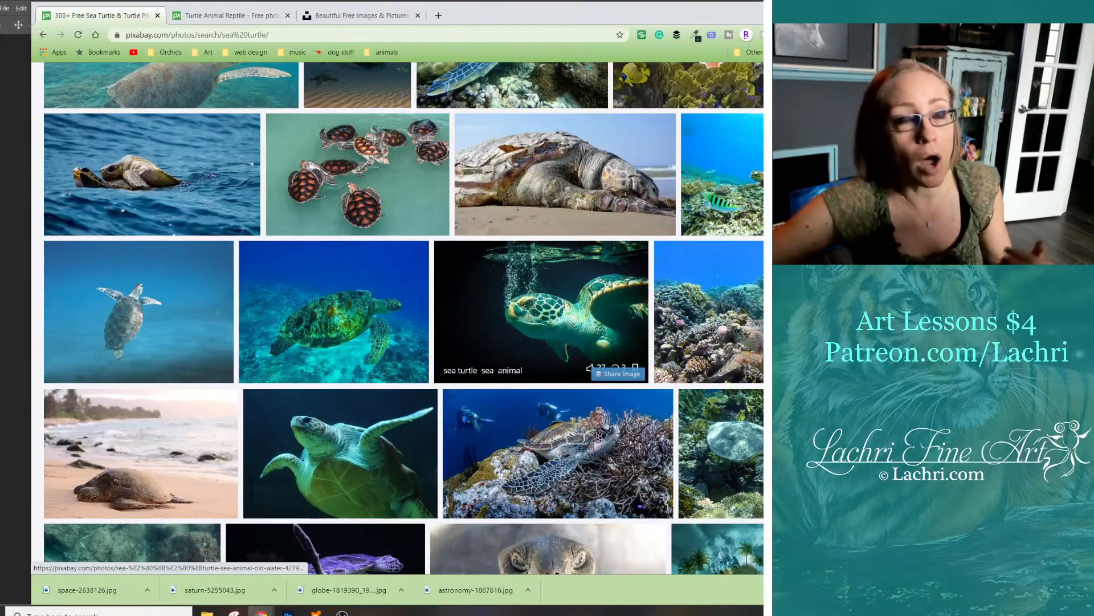
scroll(627, 348, "down", 3)
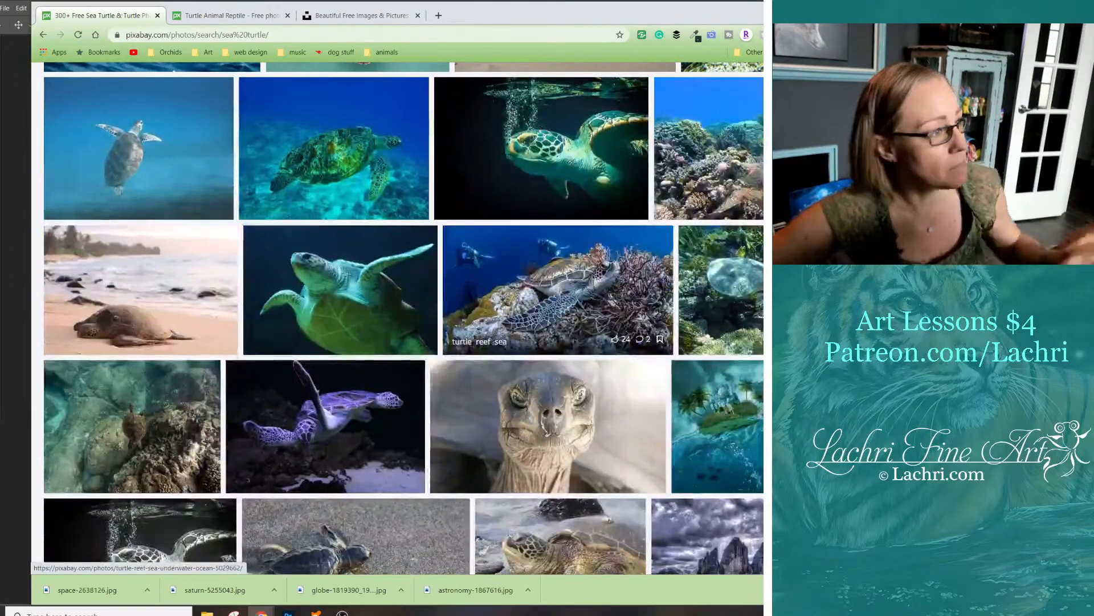
scroll(570, 345, "down", 3)
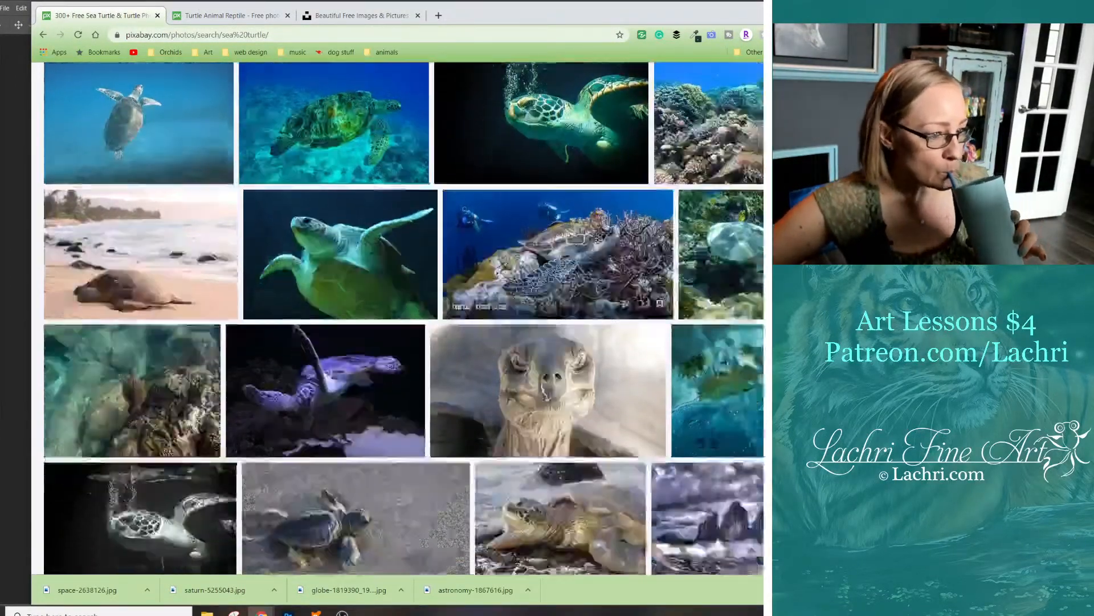
scroll(561, 399, "down", 1)
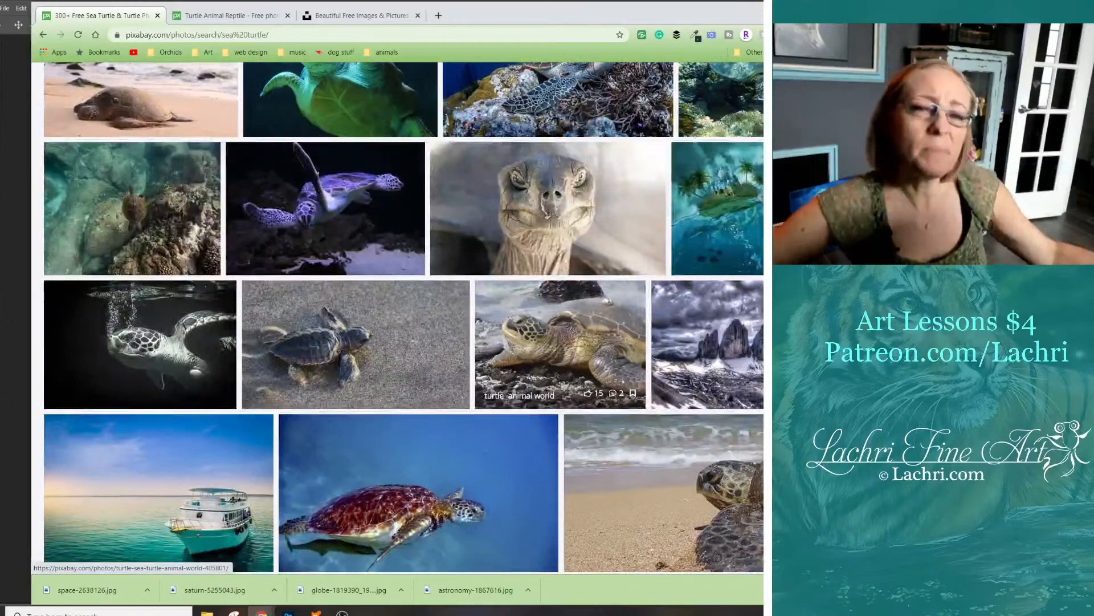
scroll(547, 399, "down", 3)
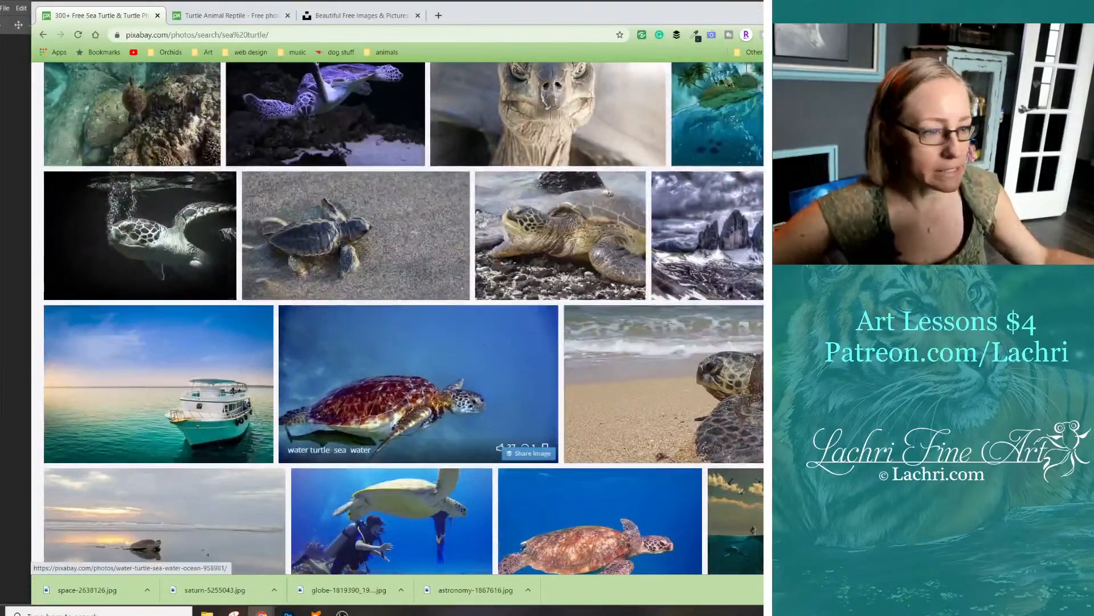
scroll(419, 364, "down", 1)
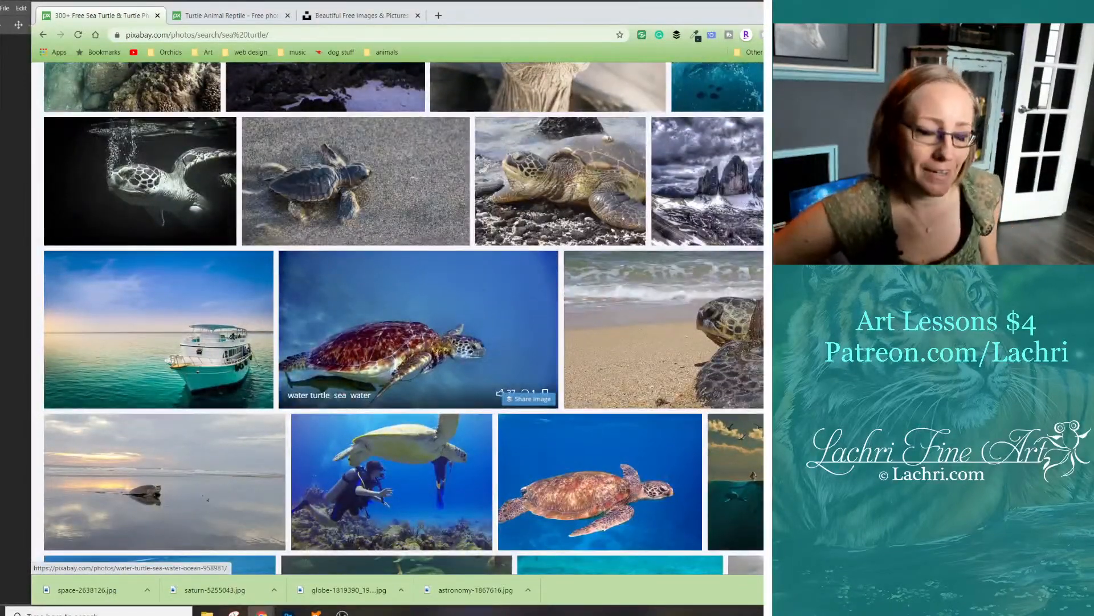
scroll(530, 296, "down", 4)
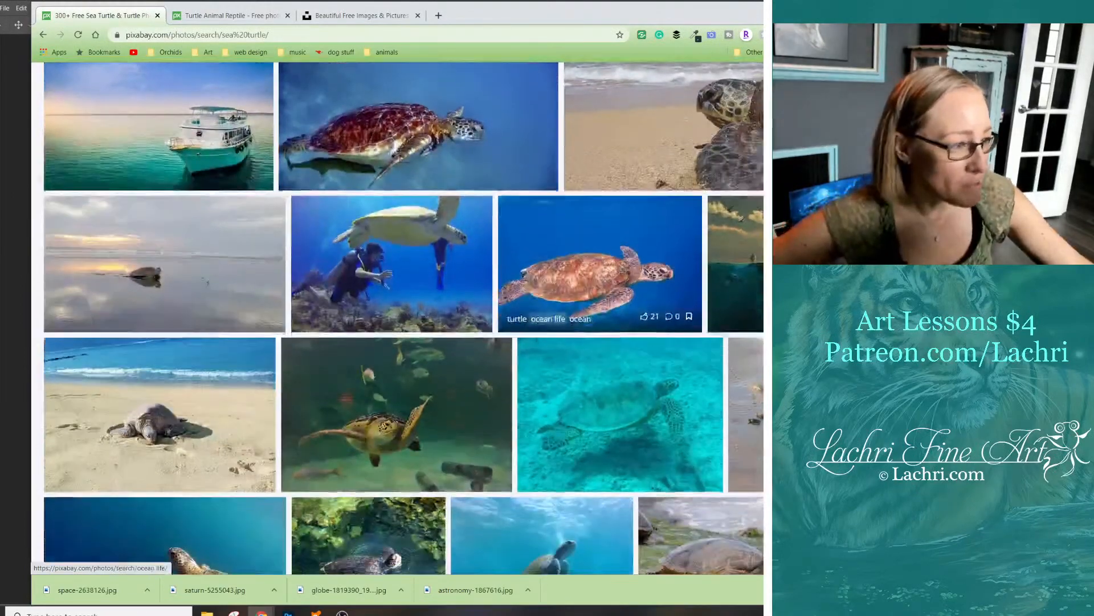
scroll(502, 268, "down", 3)
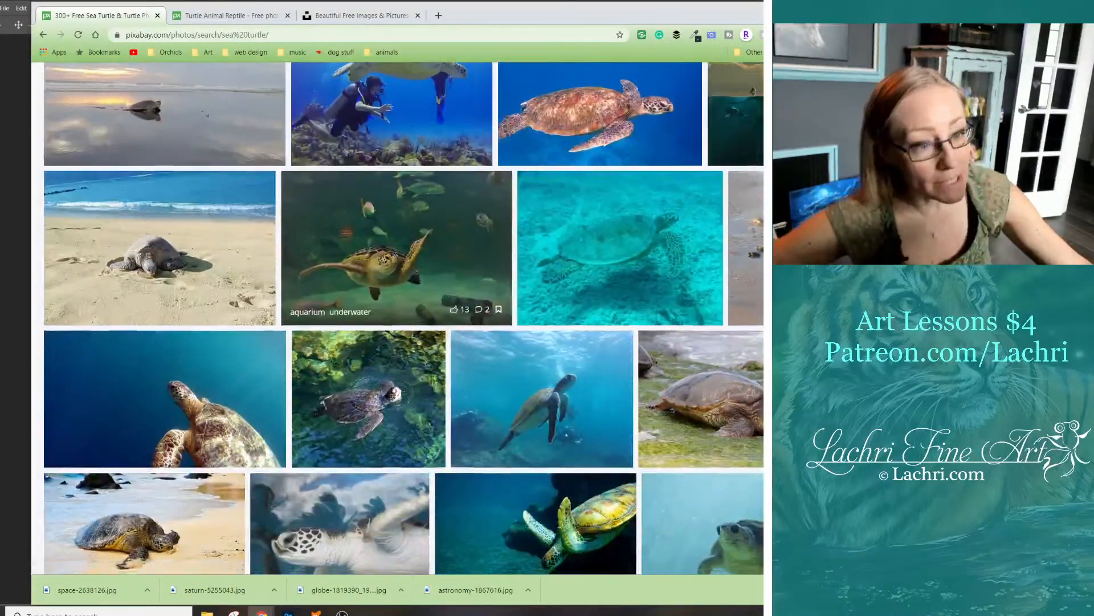
scroll(484, 274, "down", 2)
scroll(542, 320, "down", 4)
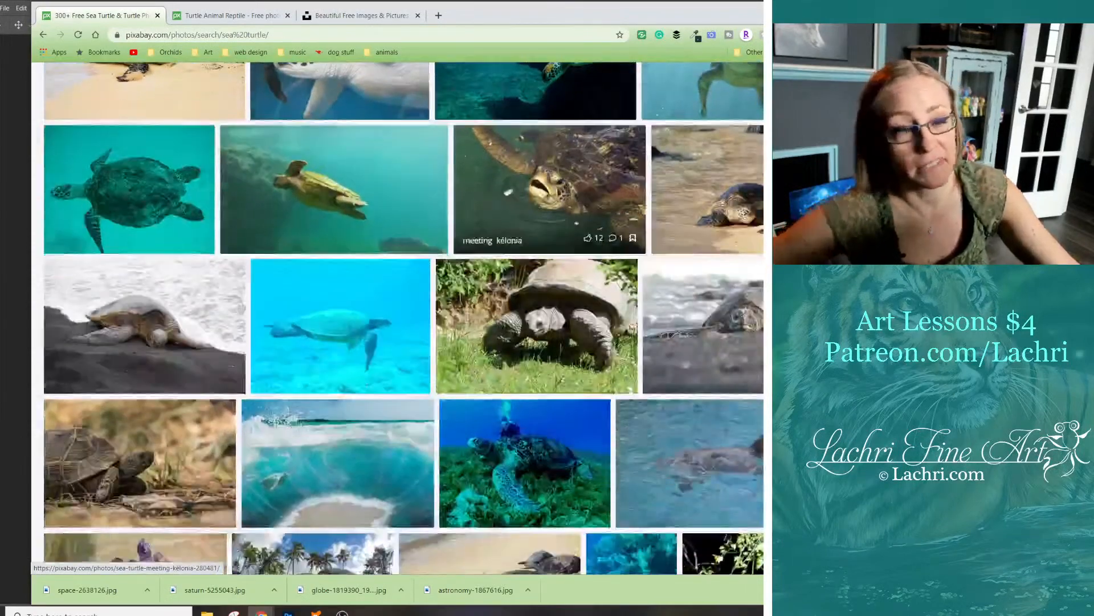
scroll(513, 351, "down", 1)
scroll(342, 399, "down", 1)
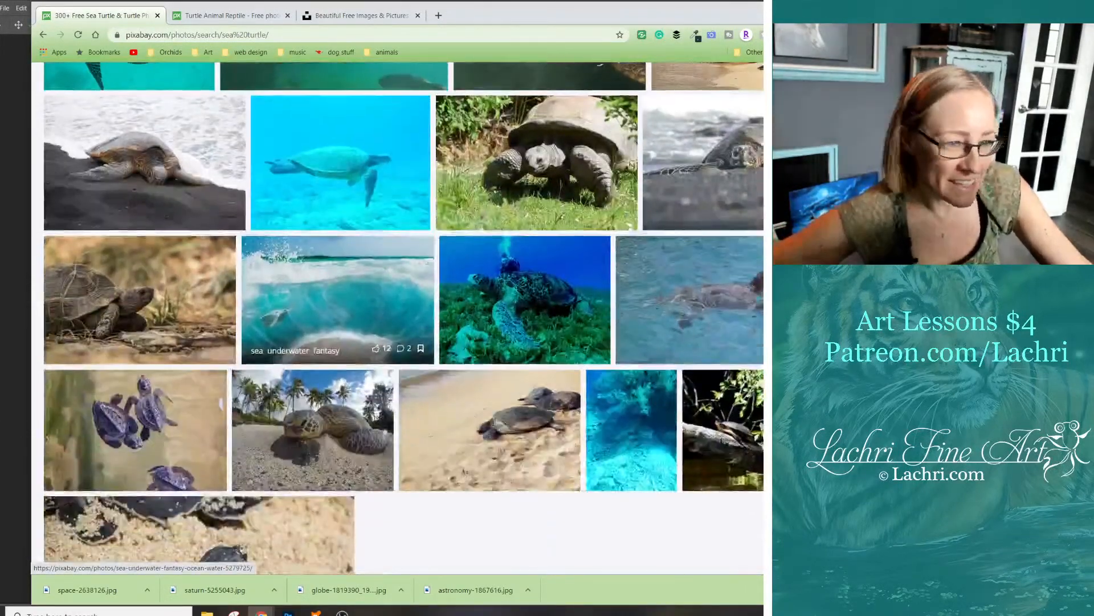
scroll(513, 320, "down", 5)
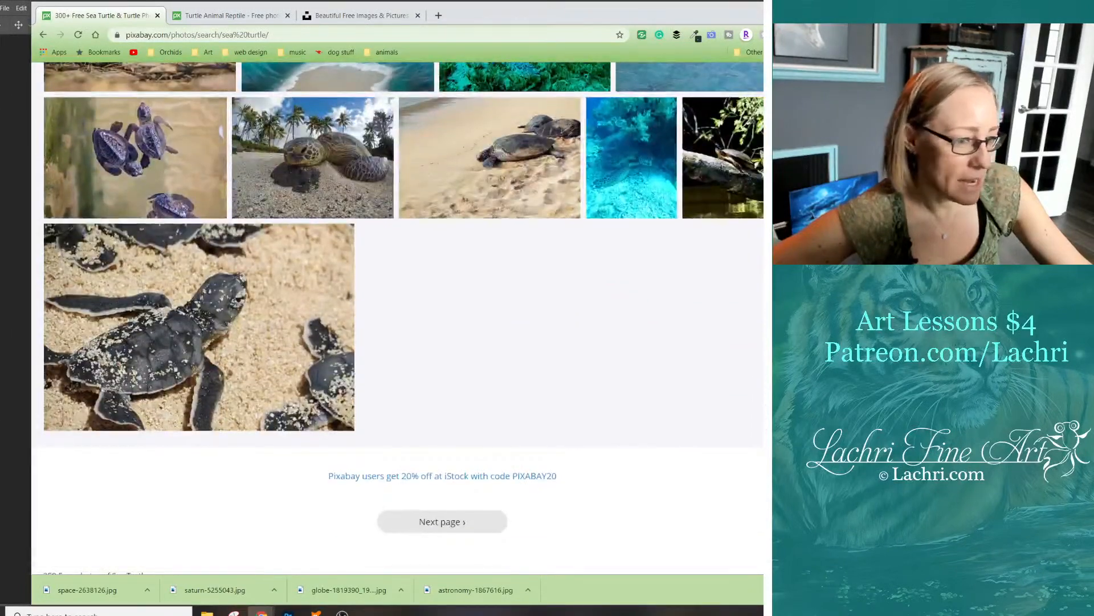
Open the second page of sea turtle results and look through its photos for a suitable reference
left_click(456, 522)
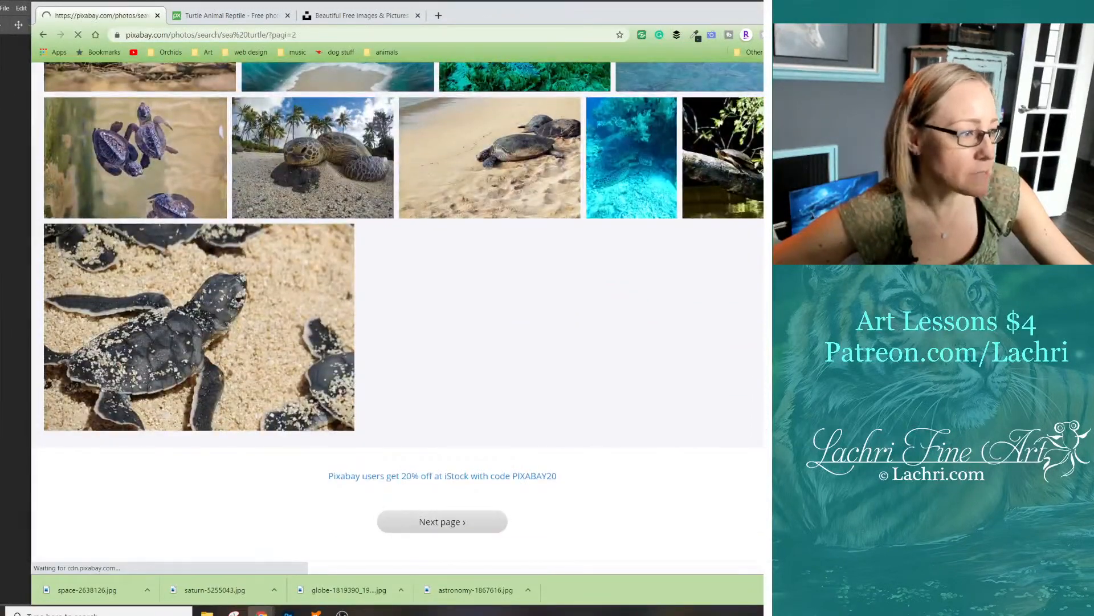
scroll(399, 319, "down", 4)
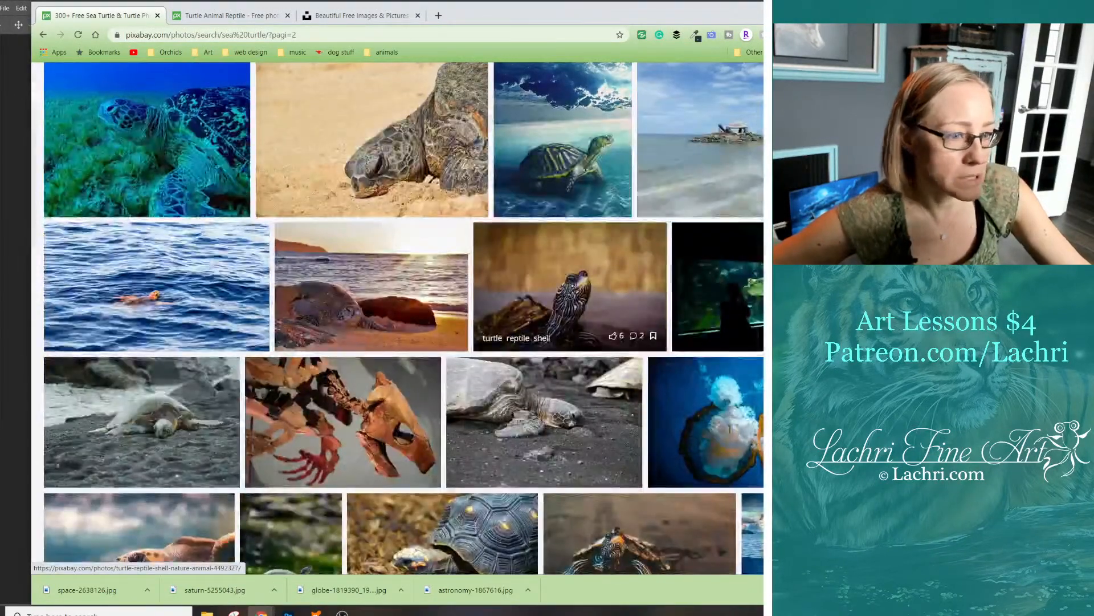
scroll(399, 319, "down", 3)
scroll(533, 228, "down", 5)
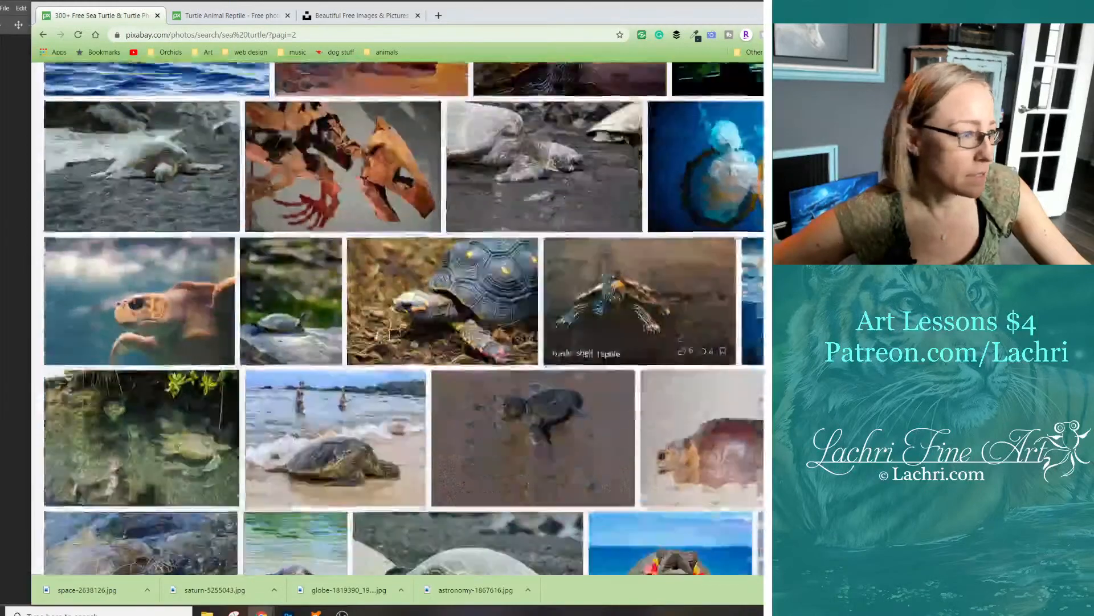
scroll(533, 228, "down", 4)
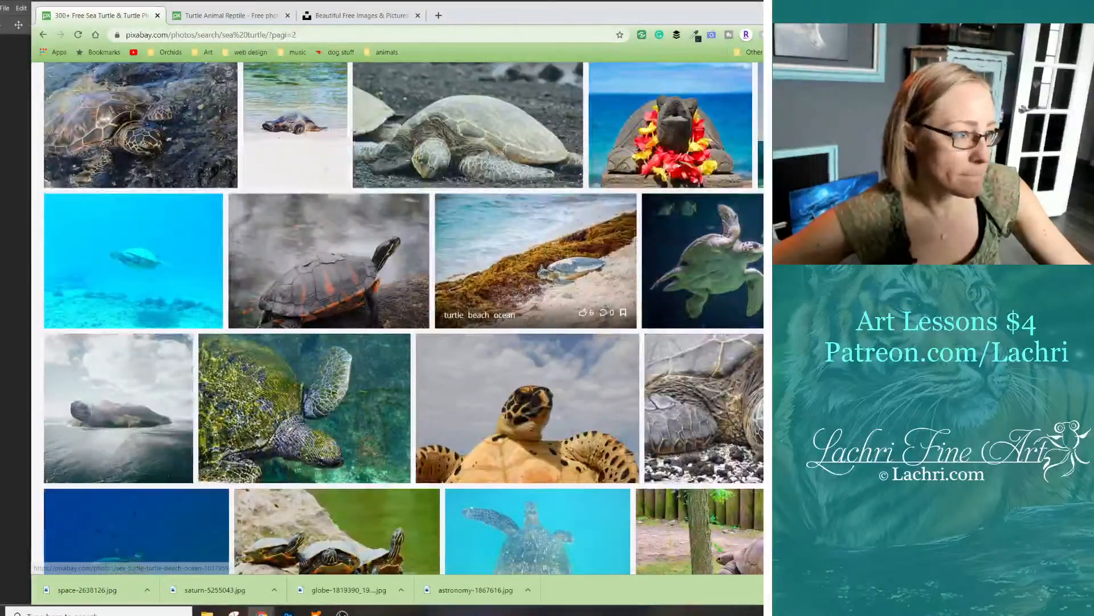
scroll(533, 228, "down", 5)
Download the photo of the blue-flippered turtle on the coral reef as a 1920×1440 JPG
left_click(357, 15)
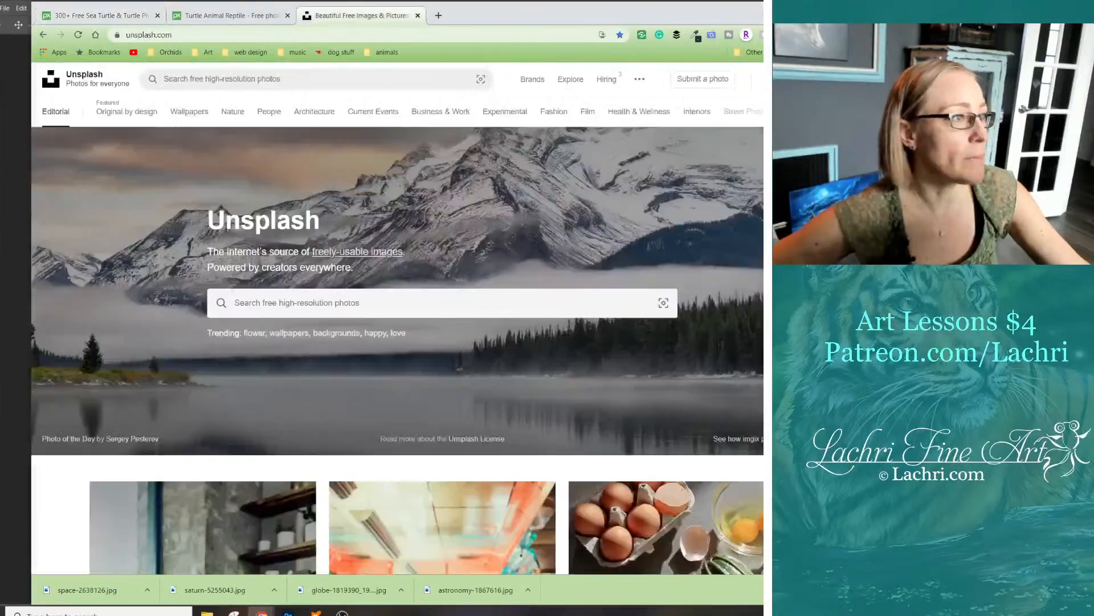
left_click(231, 16)
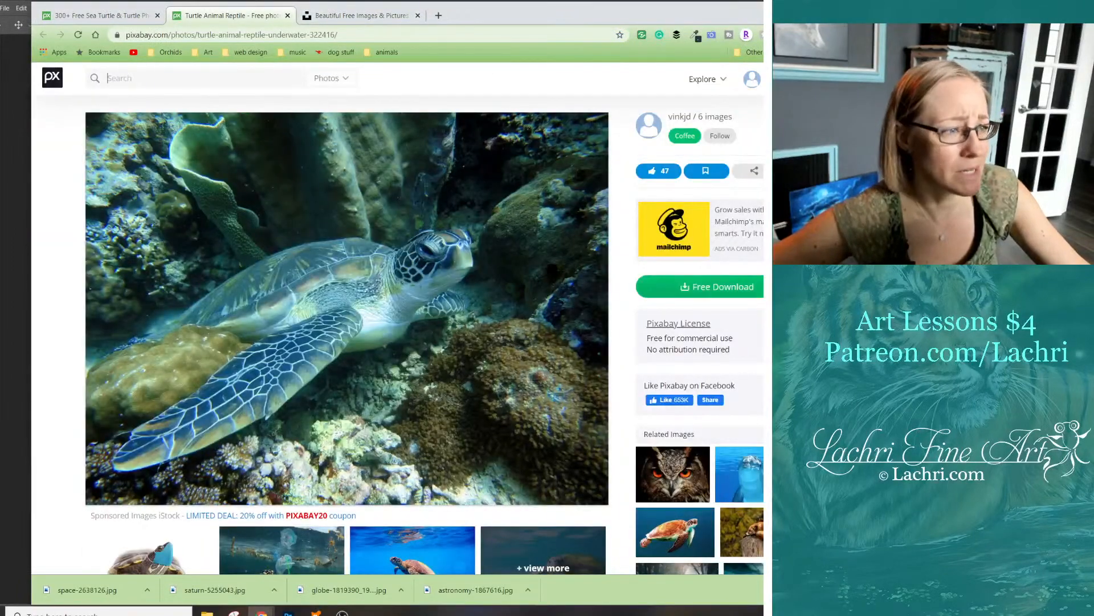
left_click(723, 287)
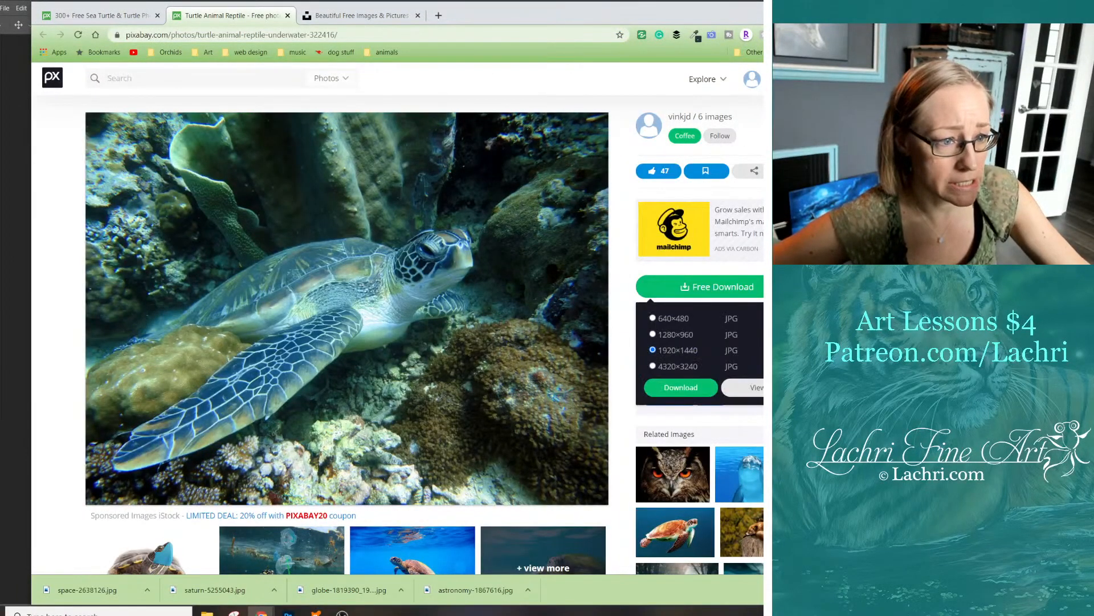
left_click(681, 387)
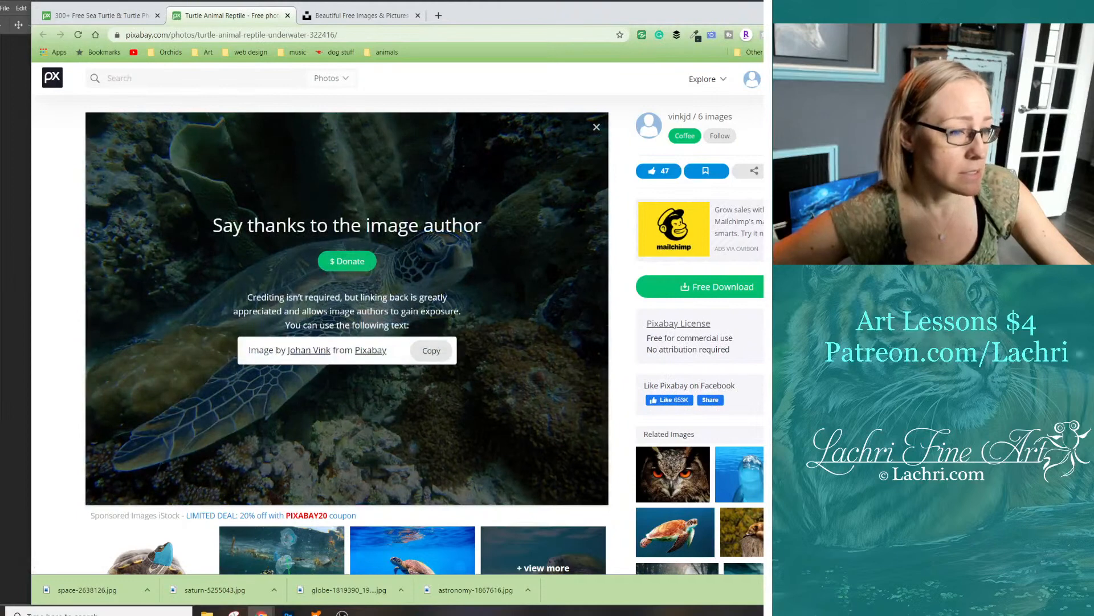
key("Return")
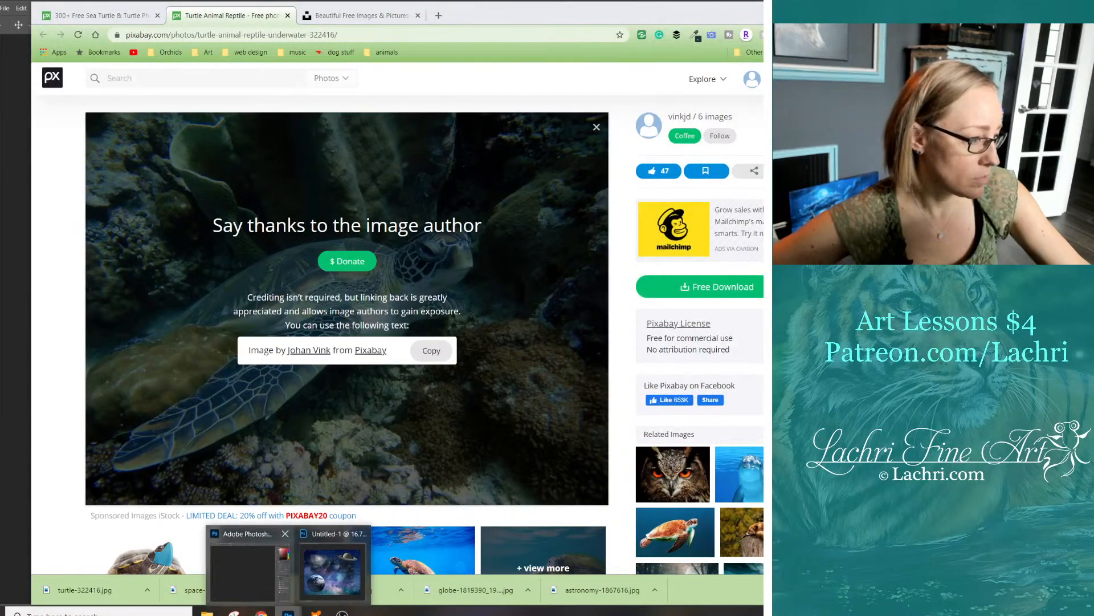
Switch to Photoshop and place the downloaded turtle photo from the pb collage folder into the space collage
left_click(287, 611)
mouse_move(207, 611)
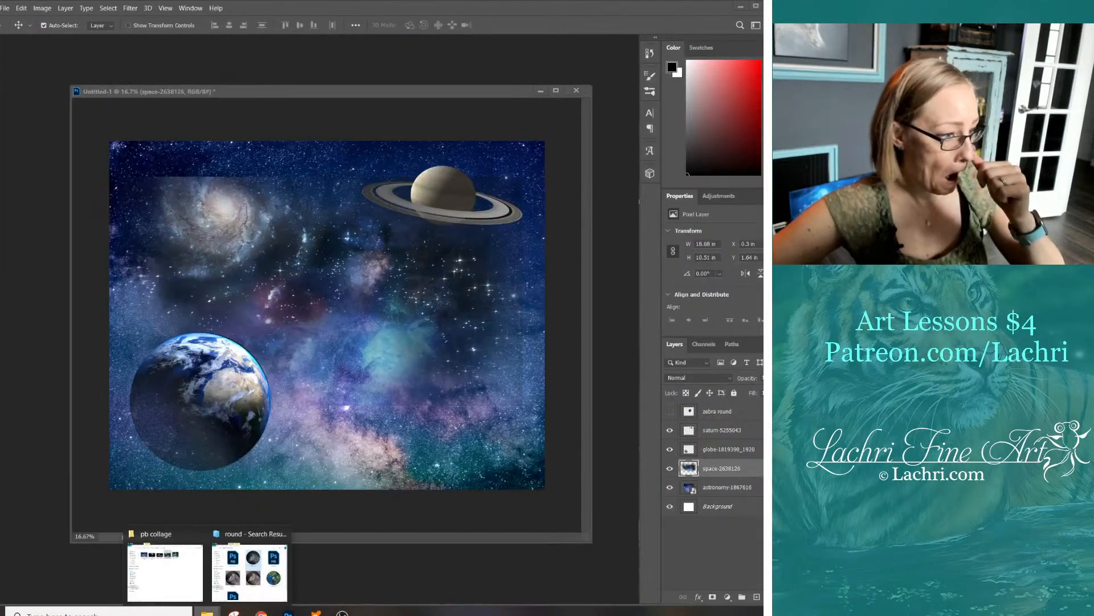
left_click(166, 572)
left_click_drag(641, 242, 239, 285)
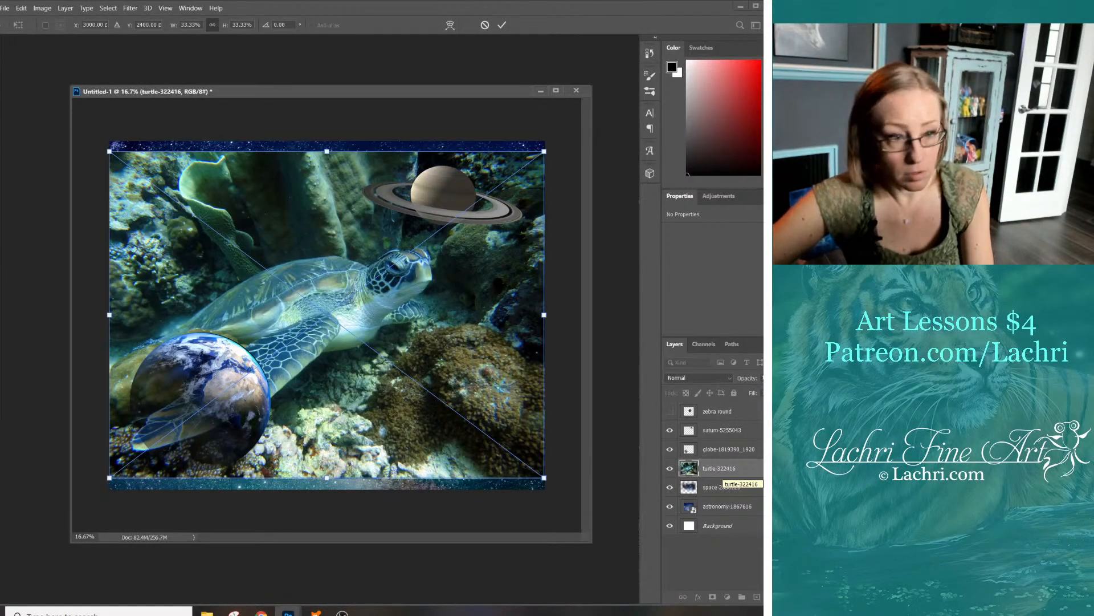
key("Return")
Rasterize the turtle-322416 layer and bring it to the front of the layer stack
right_click(719, 468)
left_click(747, 202)
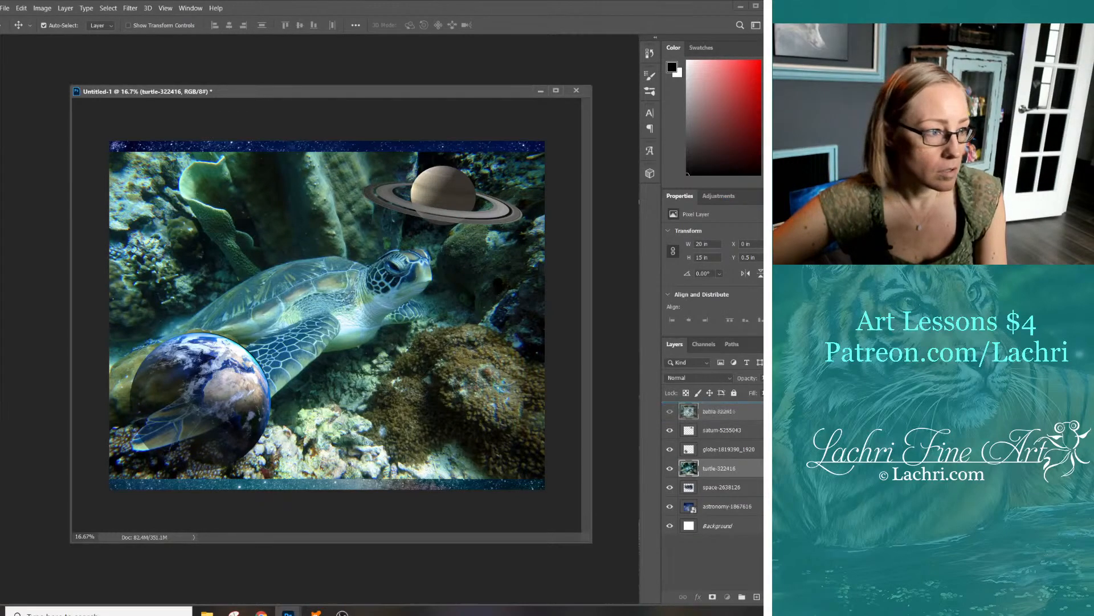
key("ctrl+shift+bracketright")
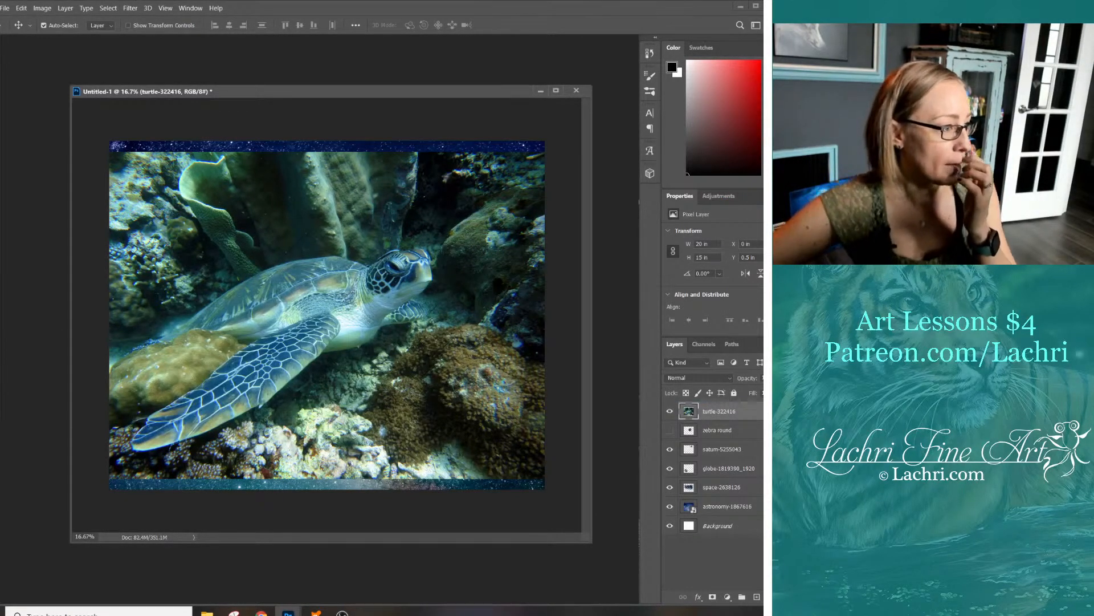
Select the turtle with the Magnetic Lasso by tracing its shell, flippers and head and closing the outline
right_click(1, 83)
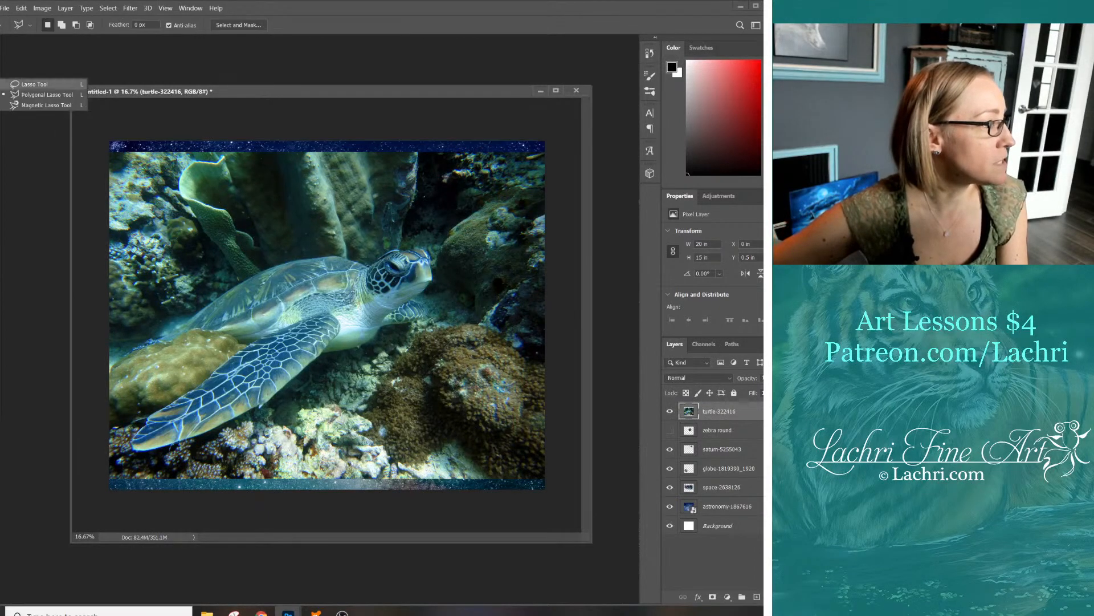
left_click(45, 105)
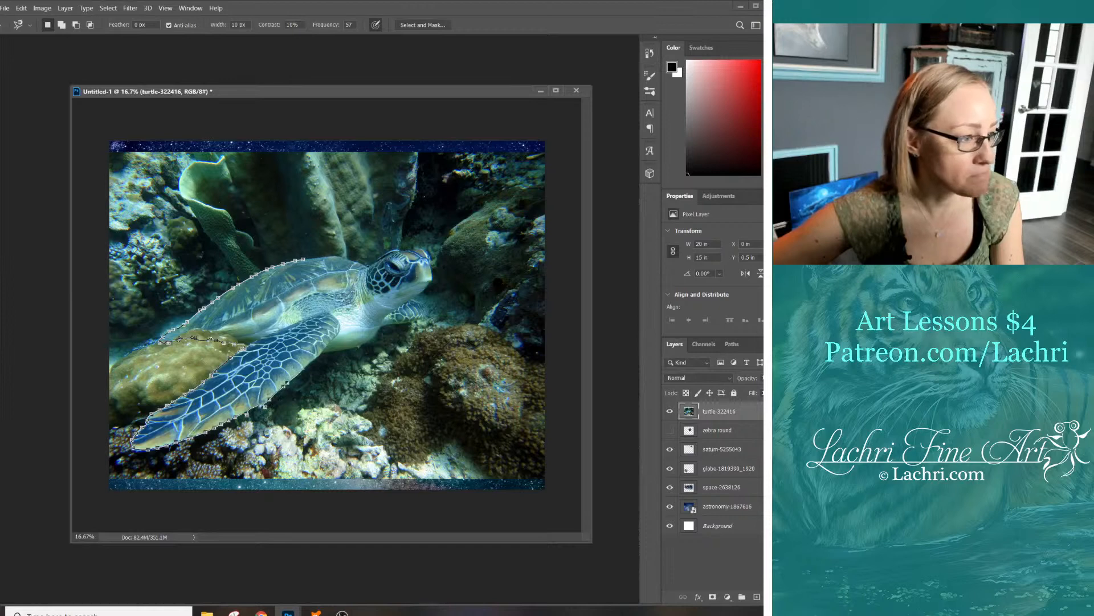
mouse_move(305, 368)
left_mouse_down()
mouse_move(427, 313)
mouse_move(411, 300)
left_mouse_up()
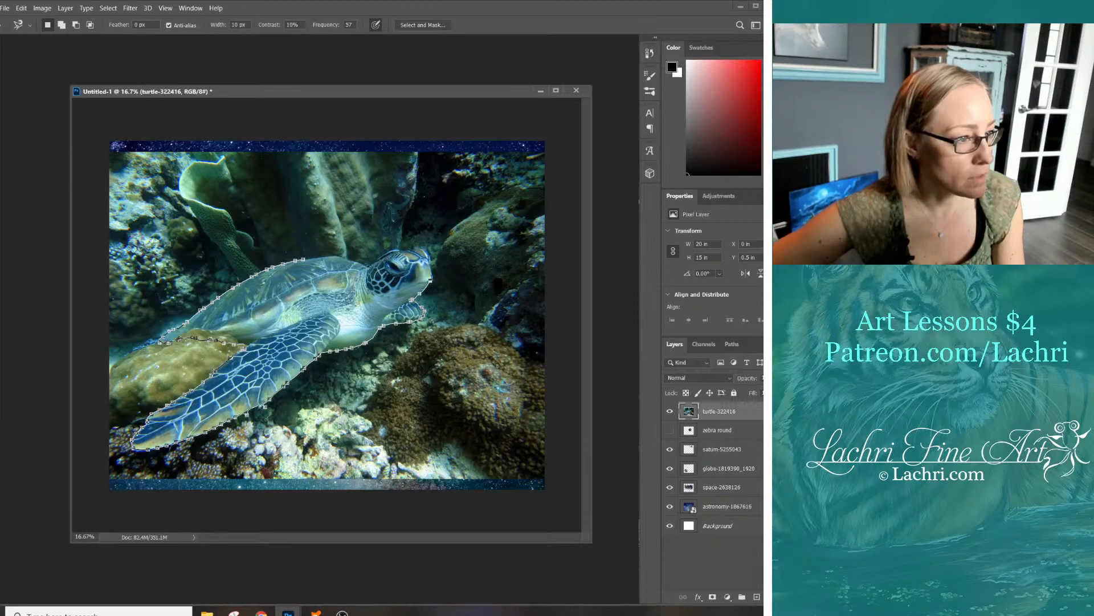
mouse_move(430, 281)
left_mouse_down()
mouse_move(429, 248)
mouse_move(327, 256)
left_mouse_up()
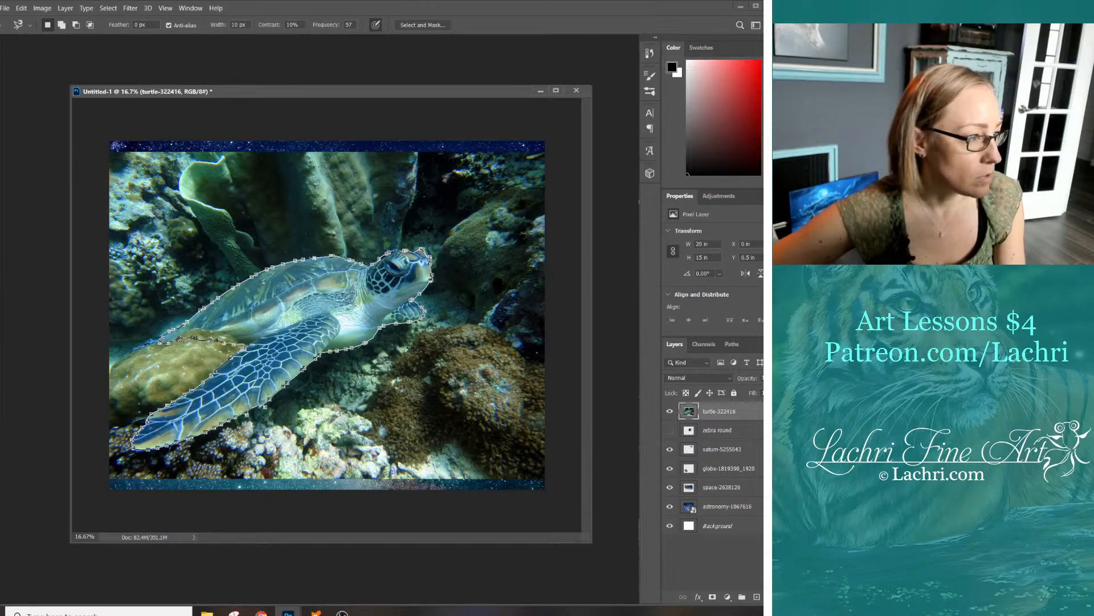
key("Return")
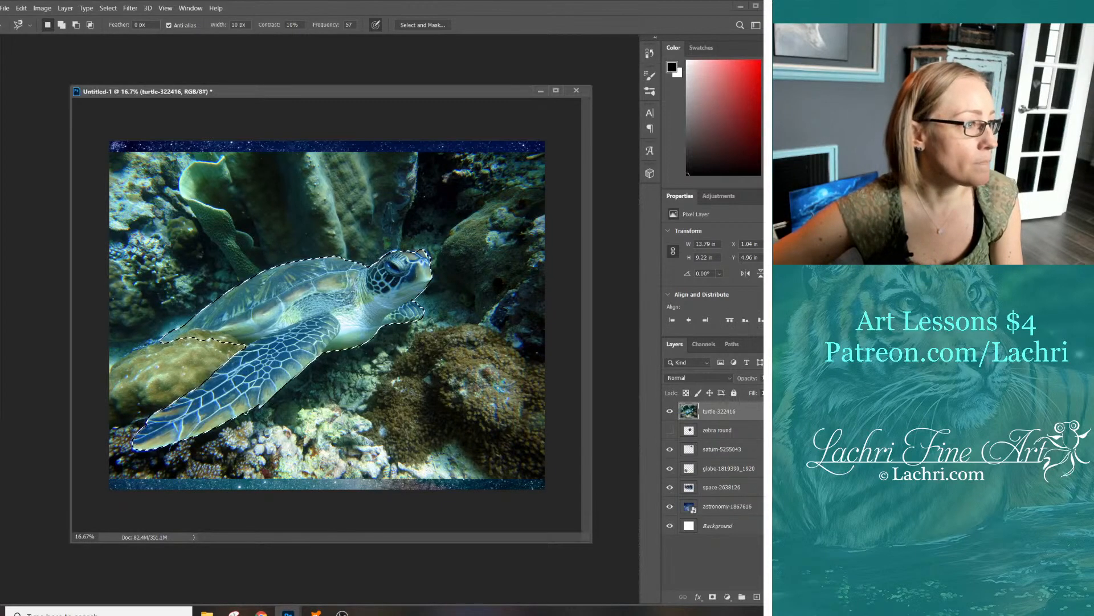
Invert the selection and delete the reef background around the turtle
left_click_drag(251, 91, 251, 62)
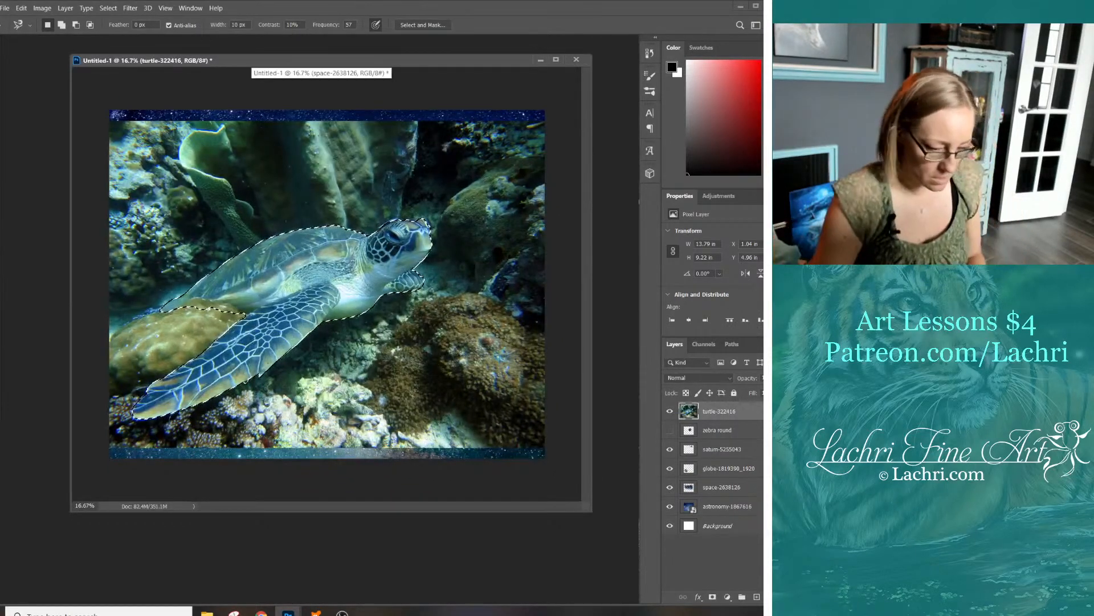
key("ctrl+shift+i")
key("Delete")
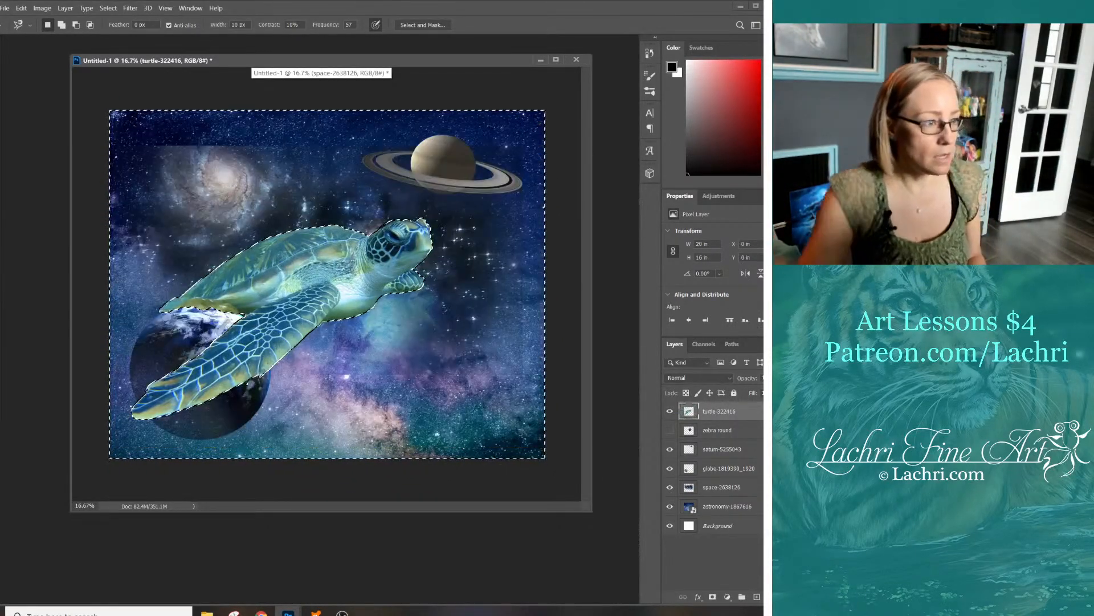
key("v")
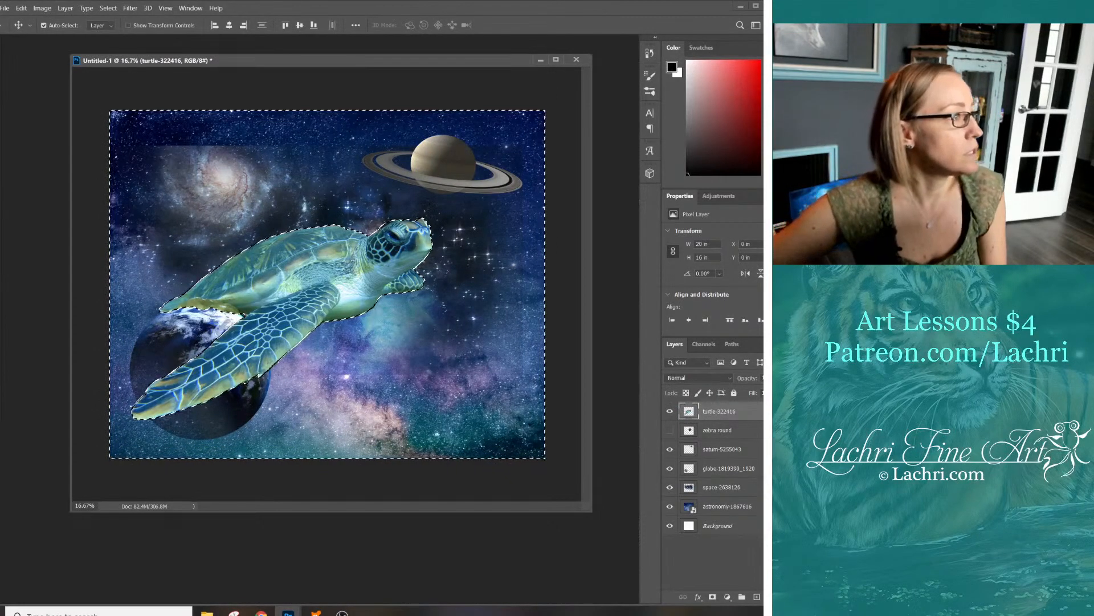
Try to darken the turtle with Curves by lowering input 64 to output 41, and clear the selection
left_click(65, 8)
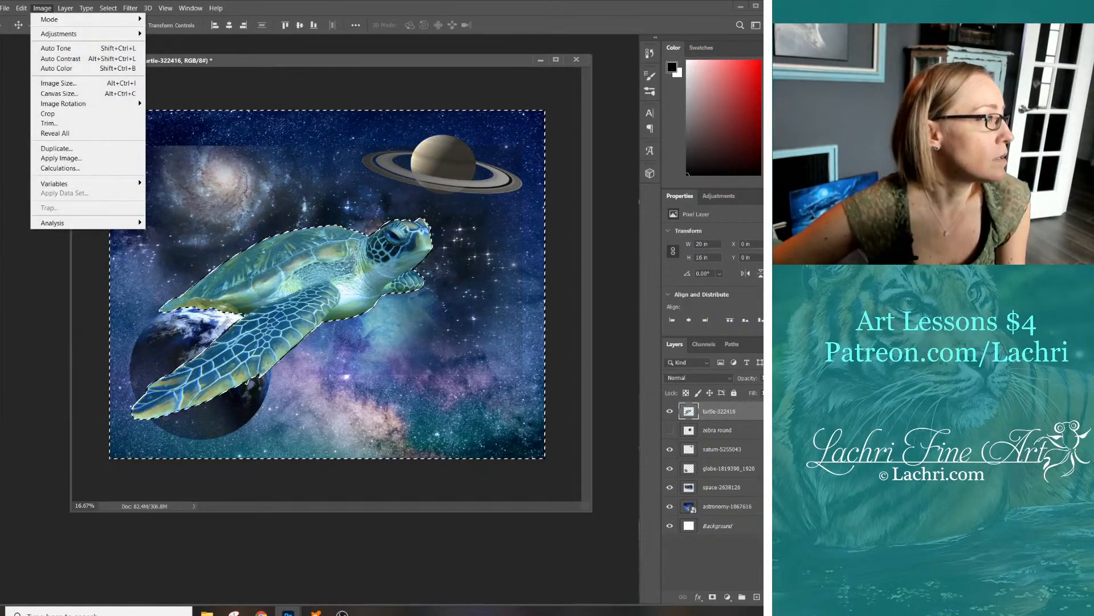
mouse_move(59, 33)
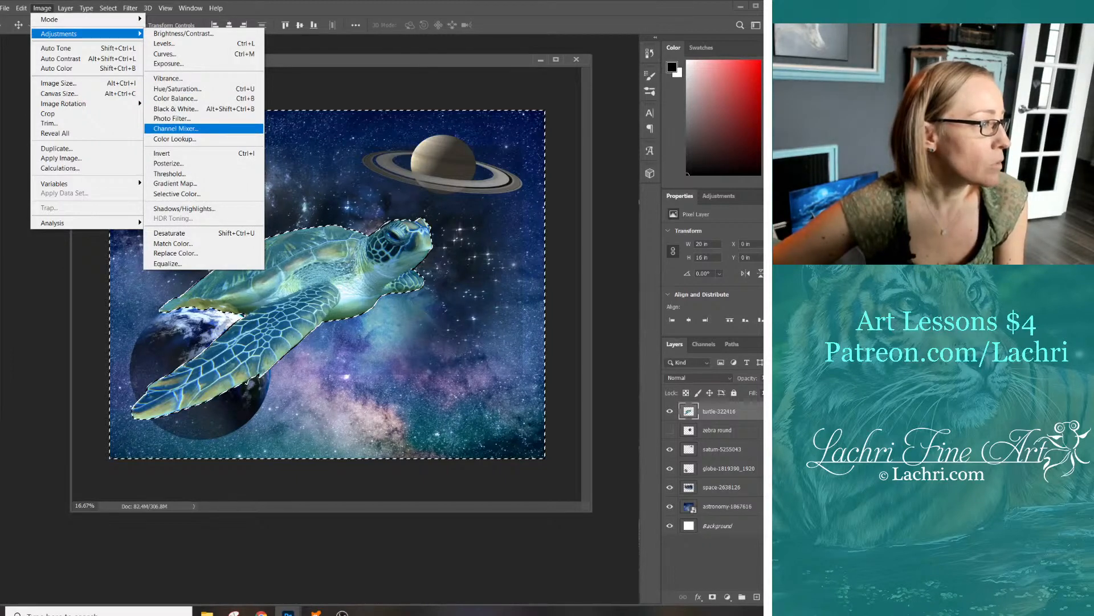
left_click(165, 54)
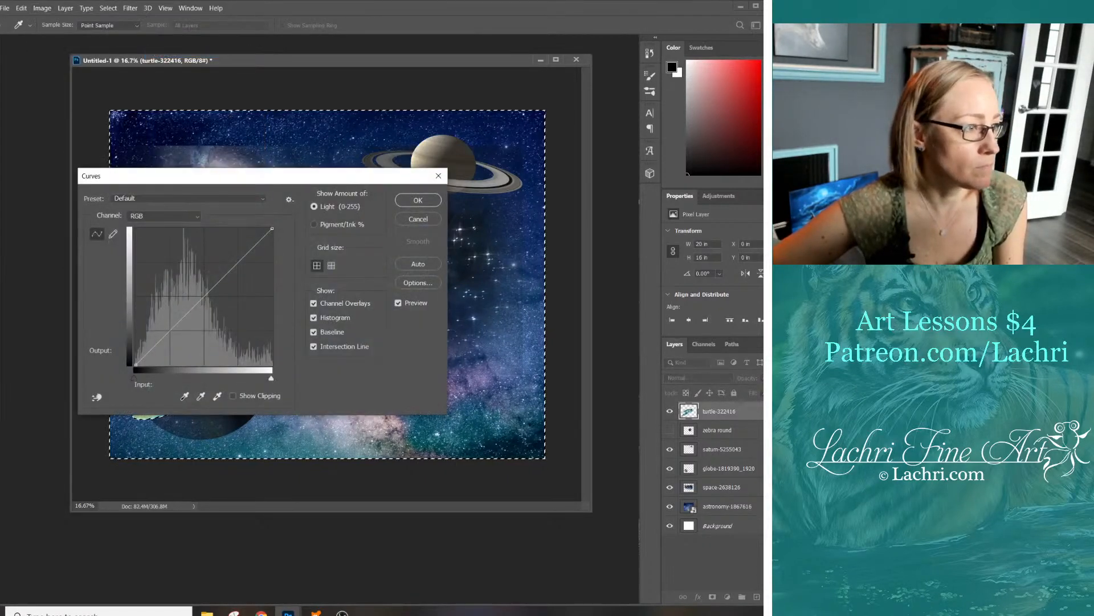
left_click_drag(228, 176, 606, 164)
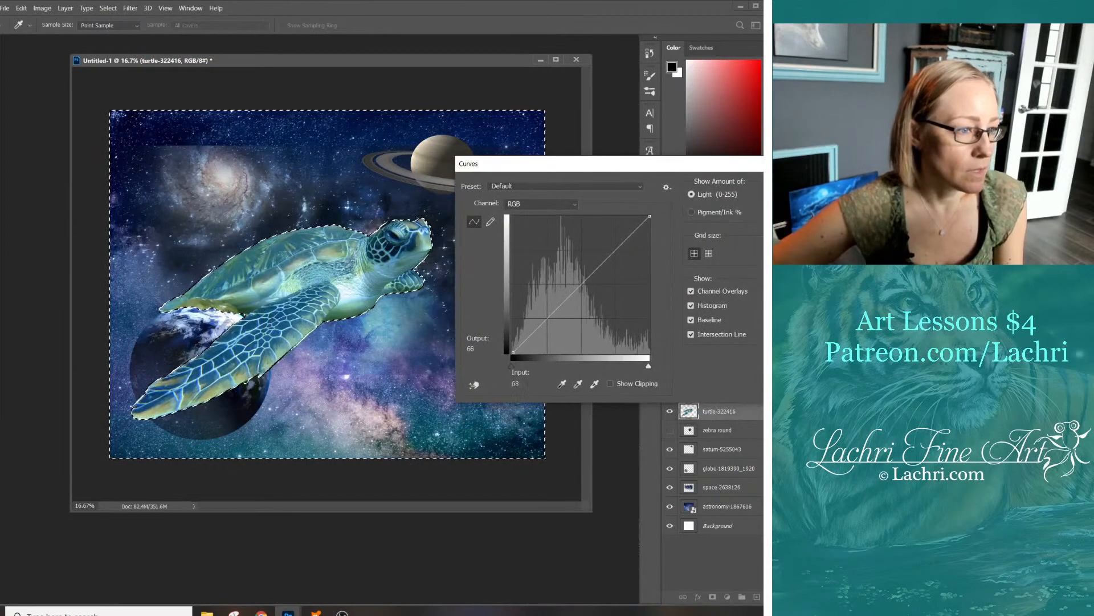
left_click_drag(546, 317, 547, 331)
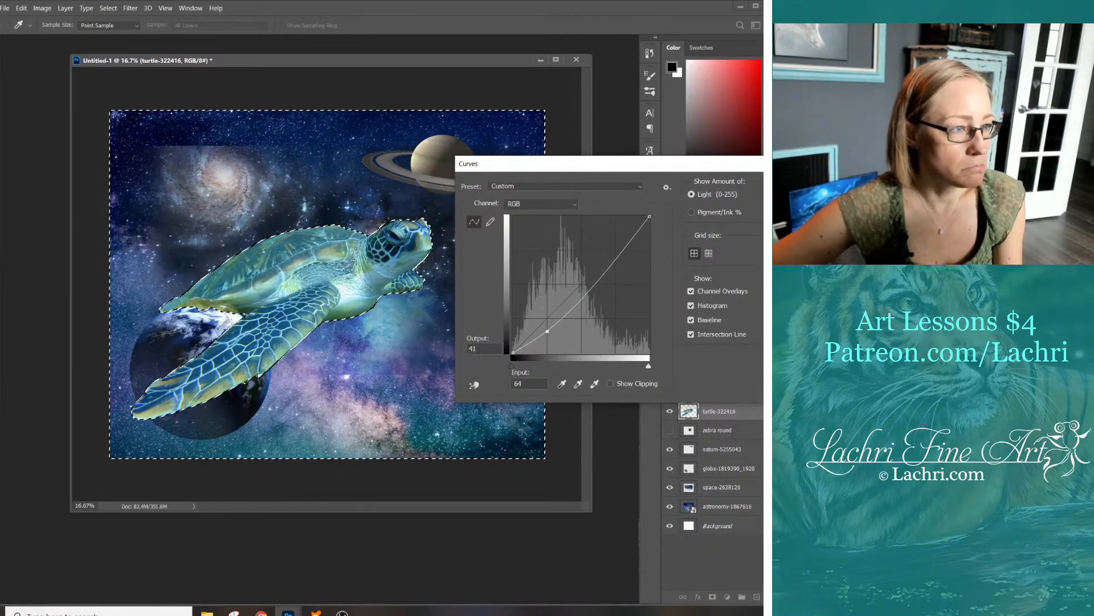
key("Return")
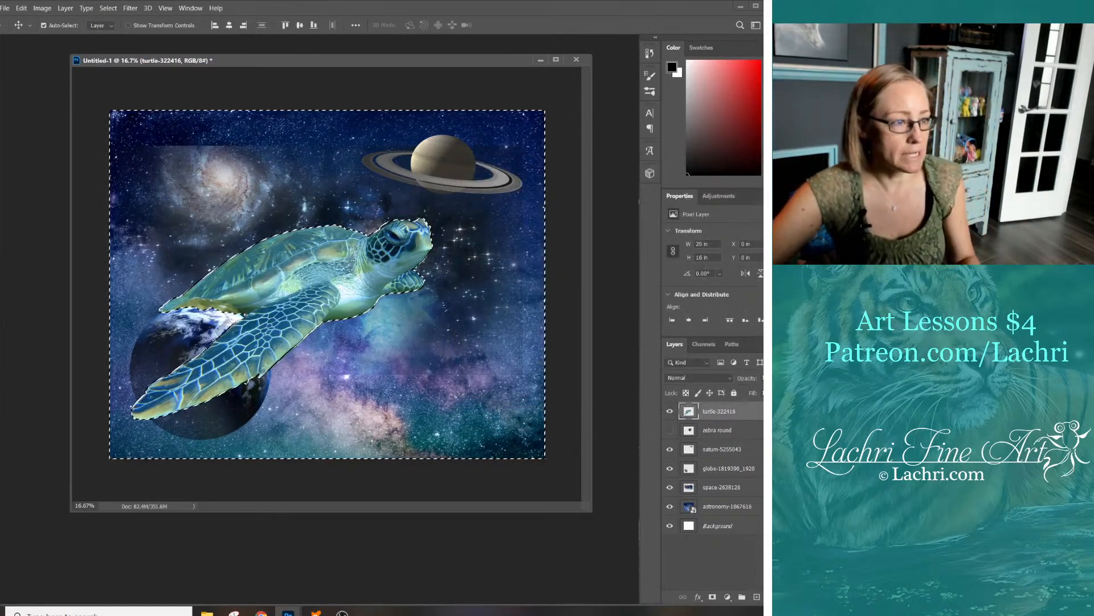
key("ctrl+d")
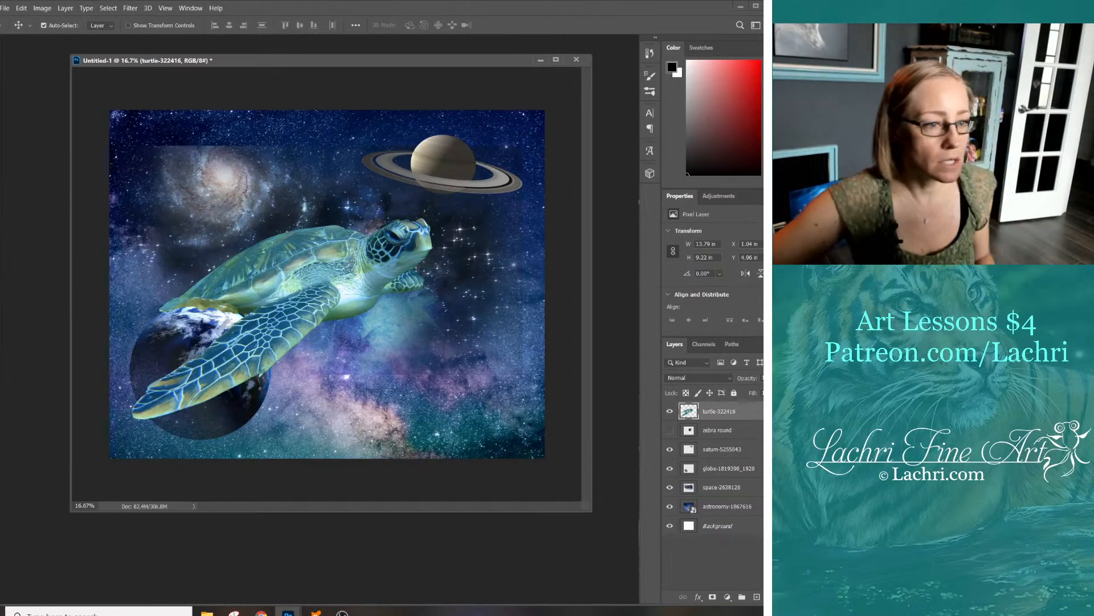
Select the turtle's pixels, boost their contrast with an S-shaped Curves adjustment (input 71, output 31, raised highlights), and shift the turtle down and right
left_click(688, 411, "ctrl")
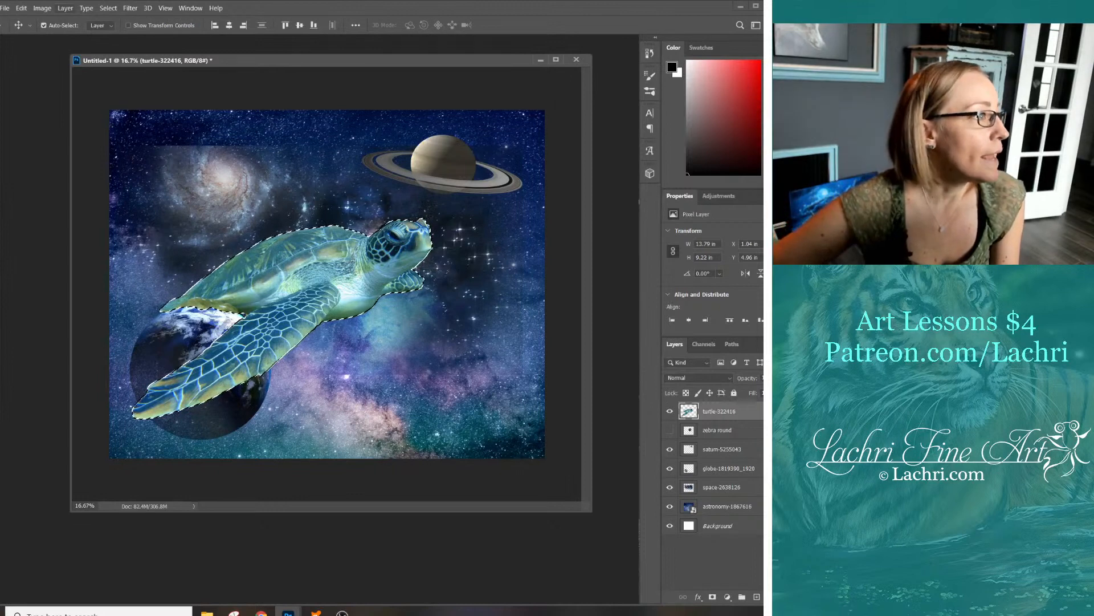
left_click(42, 8)
mouse_move(59, 34)
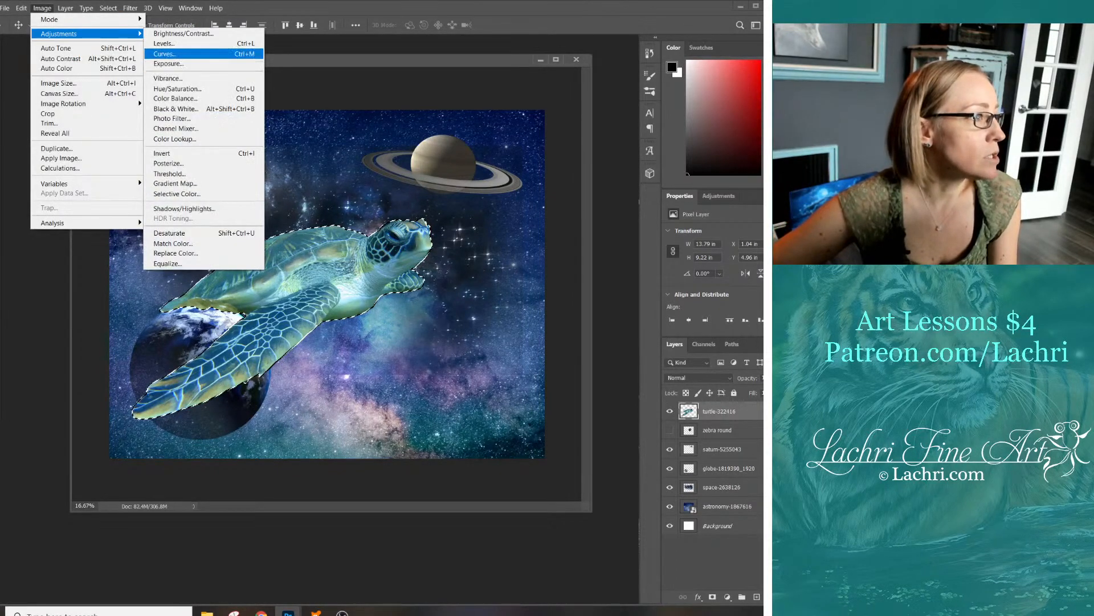
left_click(164, 54)
left_click_drag(547, 318, 547, 331)
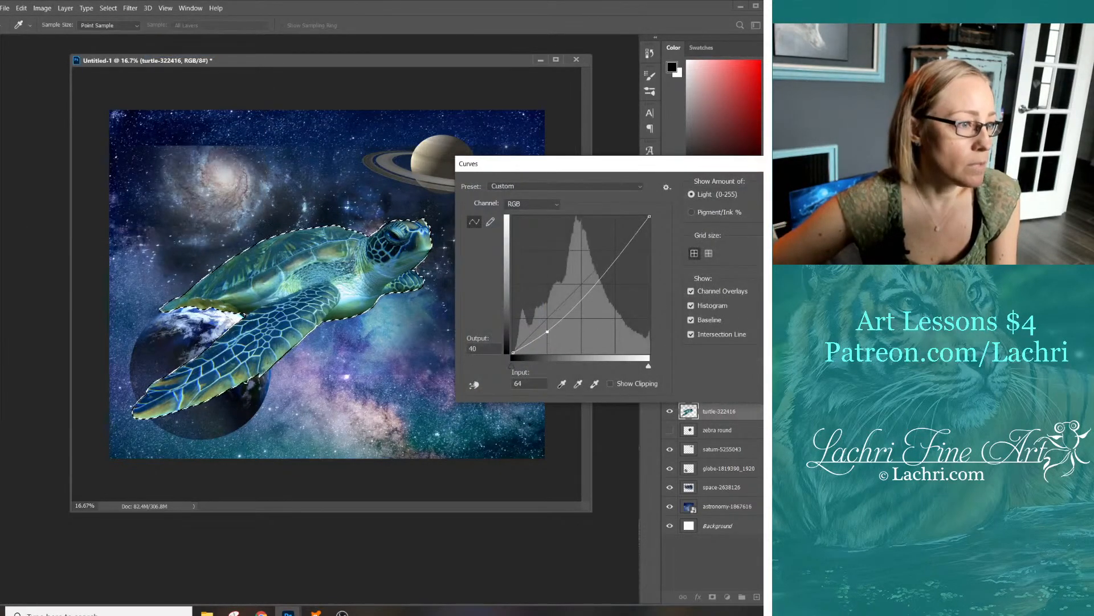
left_click_drag(615, 256, 615, 250)
left_click_drag(547, 331, 551, 339)
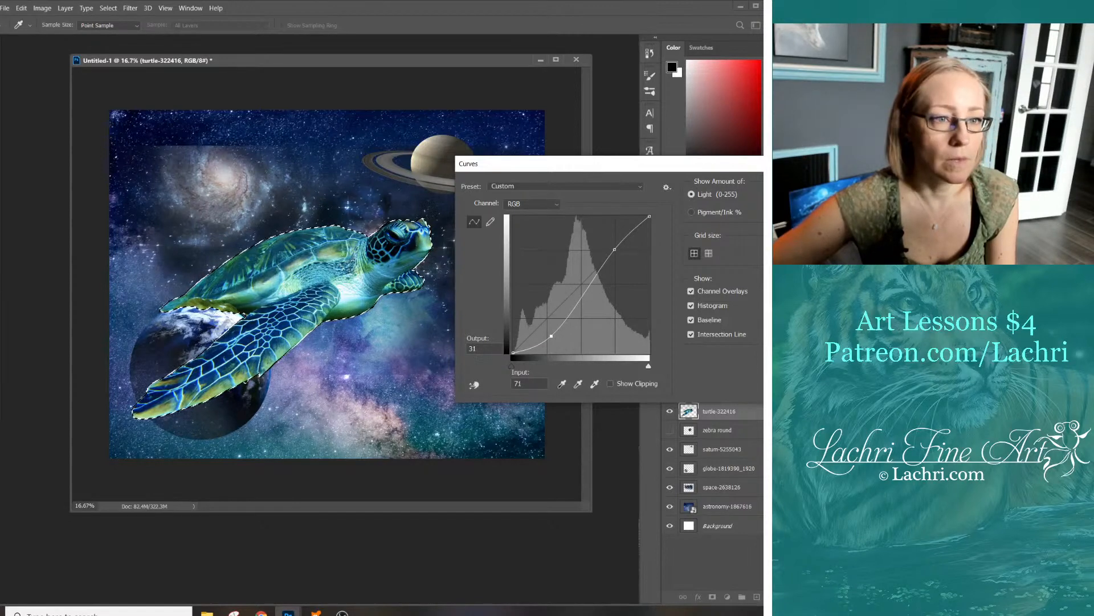
key("Return")
left_click_drag(305, 229, 342, 277)
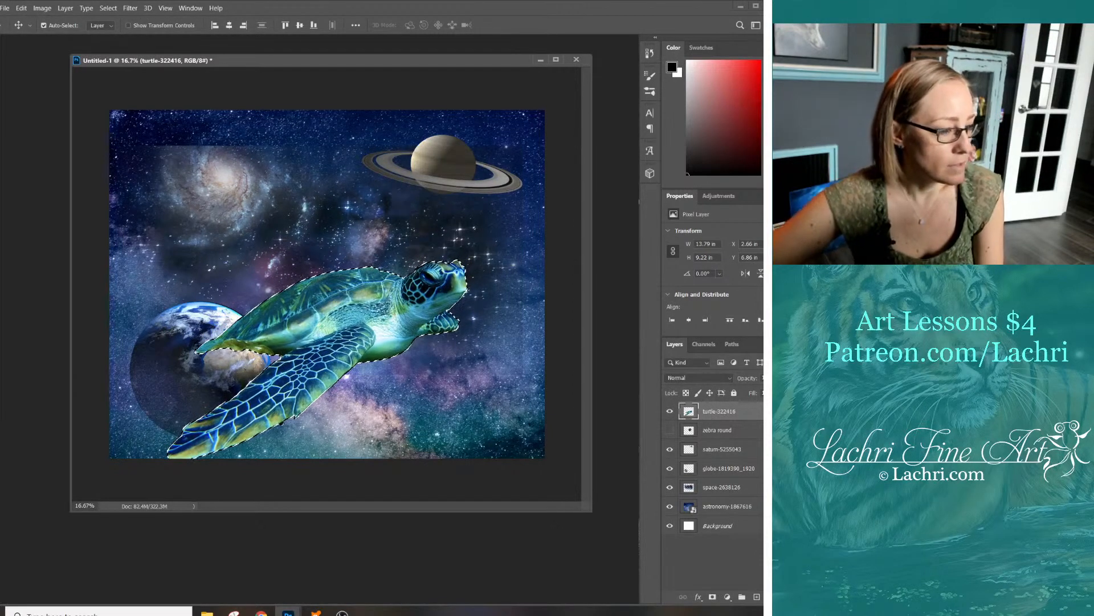
key("ctrl+t")
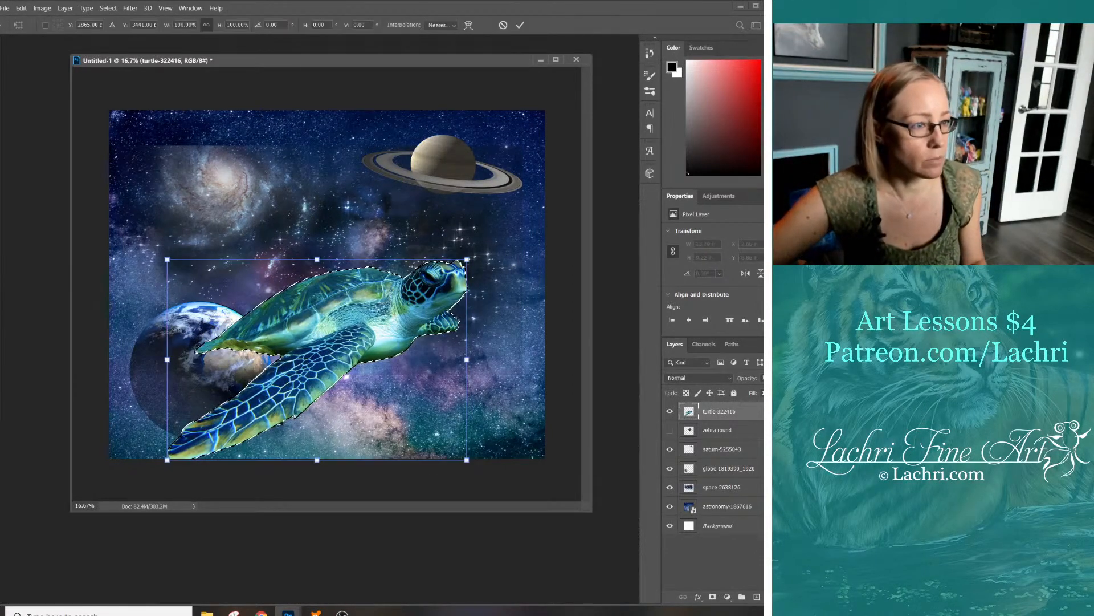
left_click_drag(467, 259, 397, 305)
key("Escape")
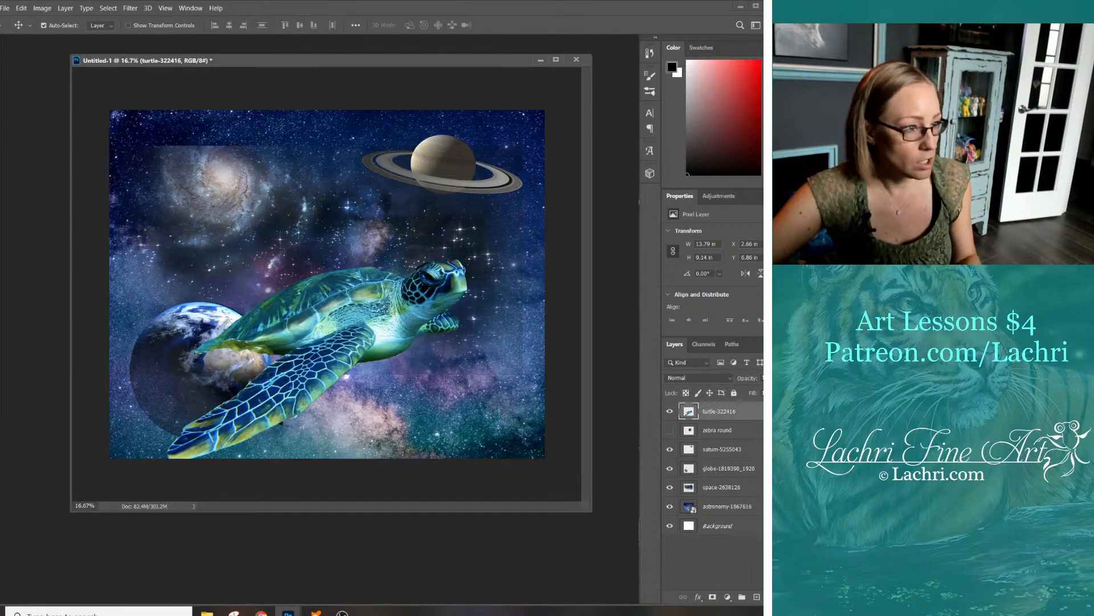
Scale the turtle proportionally to 73.67% and position it so its shell and long flipper overlap the Earth
key("ctrl+t")
left_click_drag(467, 259, 388, 311)
left_click_drag(311, 328, 330, 308)
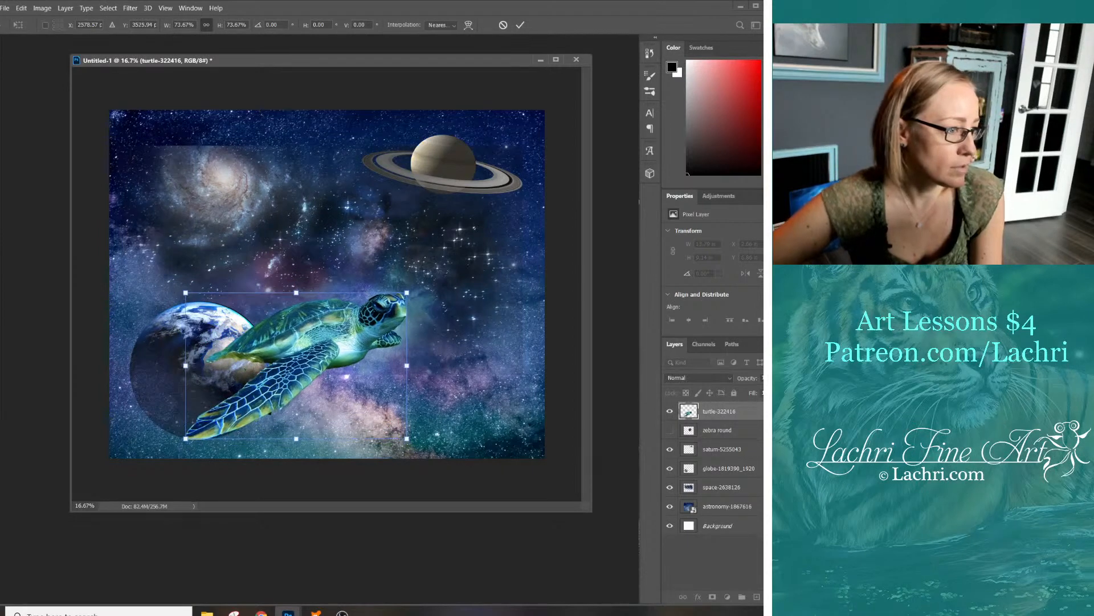
key("Return")
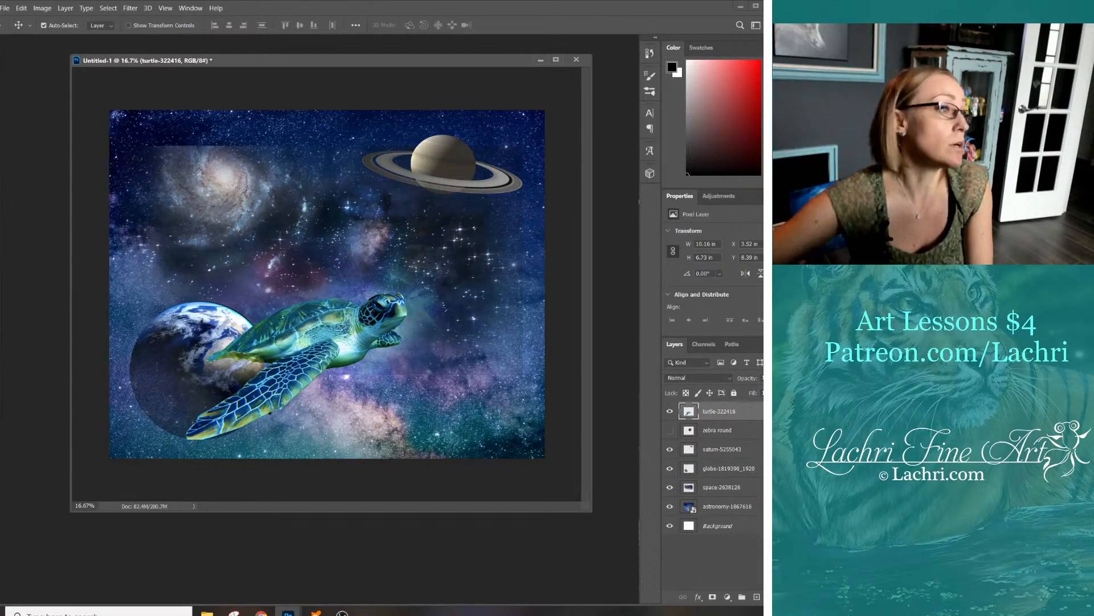
Duplicate the turtle layer and move the copy down the layer stack to directly above the Background layer
key("alt+l")
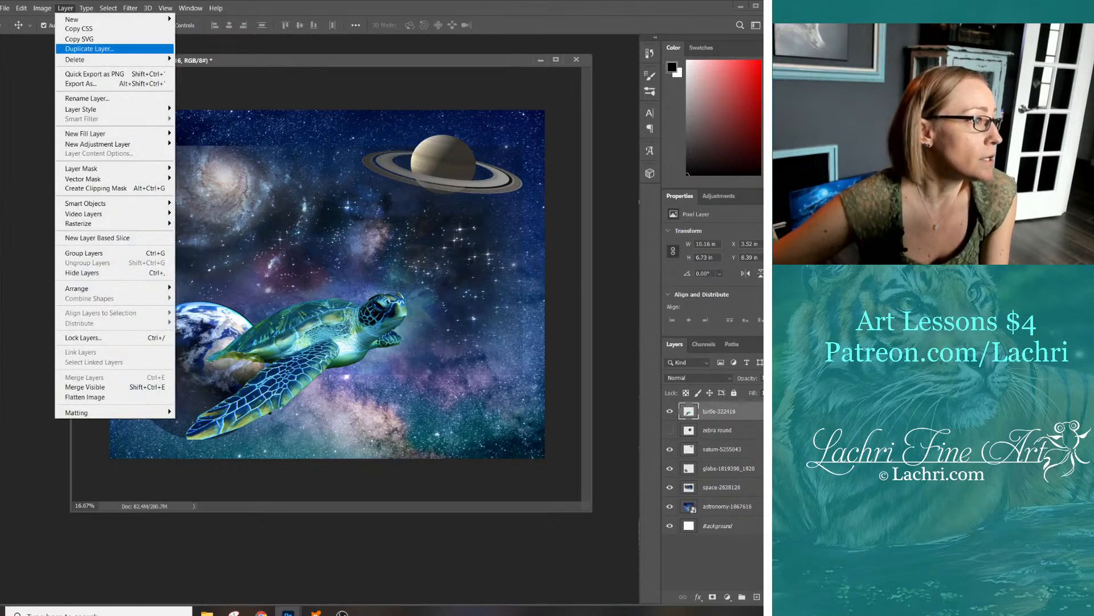
key("d")
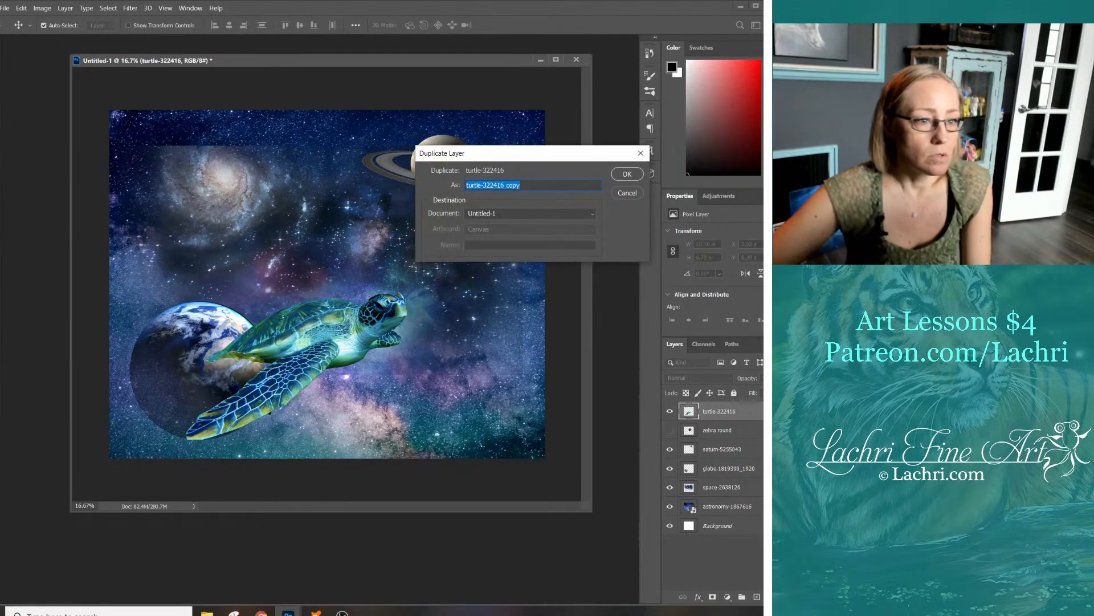
key("Return")
left_click_drag(719, 412, 719, 536)
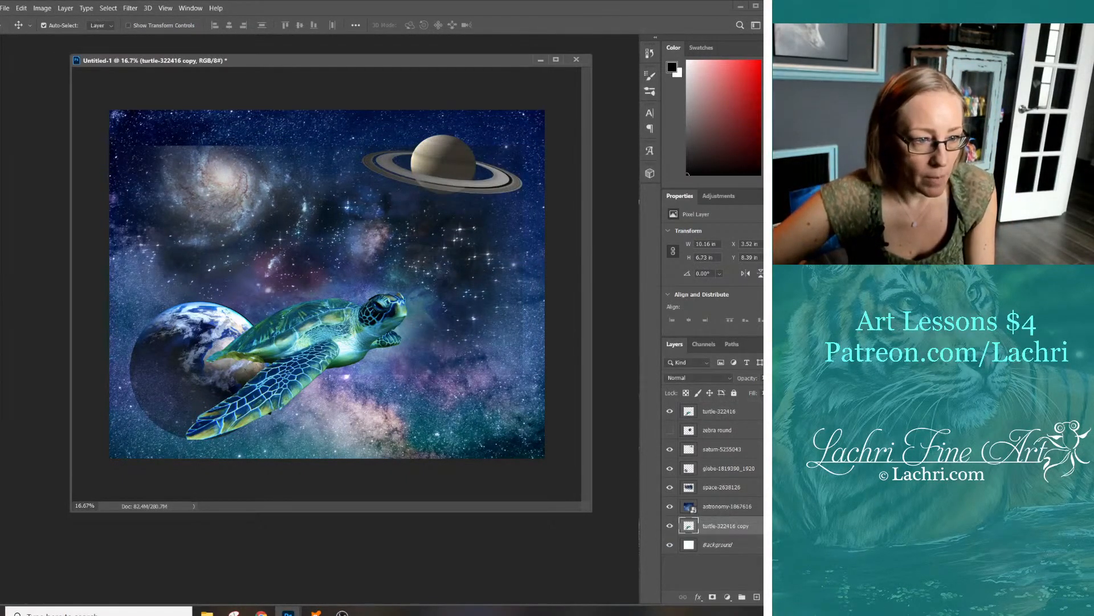
Lower the opacity of the original turtle layer until the Earth shows clearly through it
left_click(719, 411)
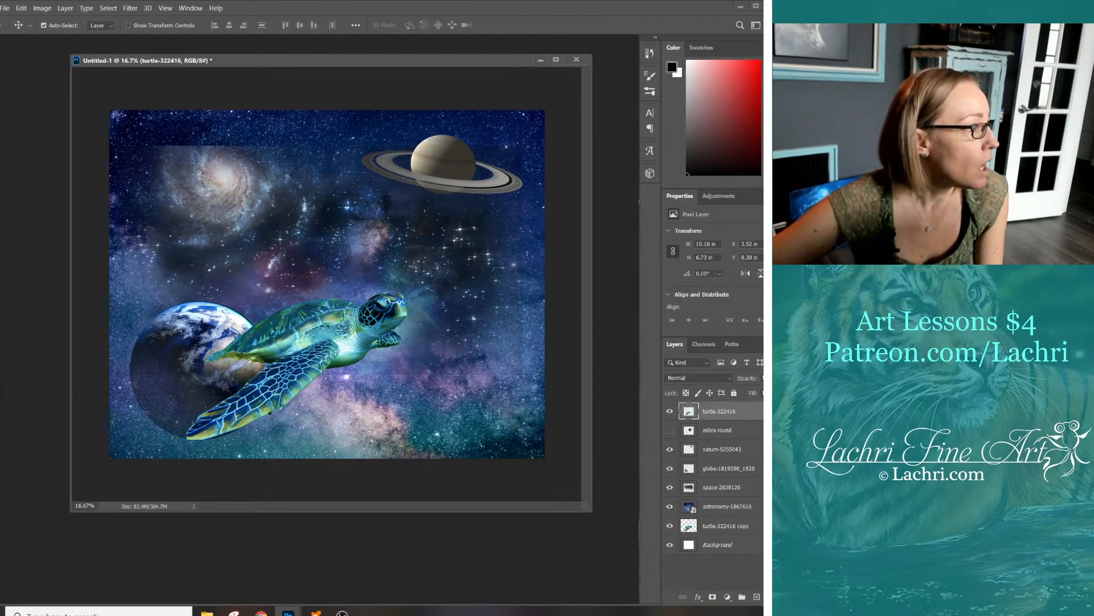
left_click(781, 377)
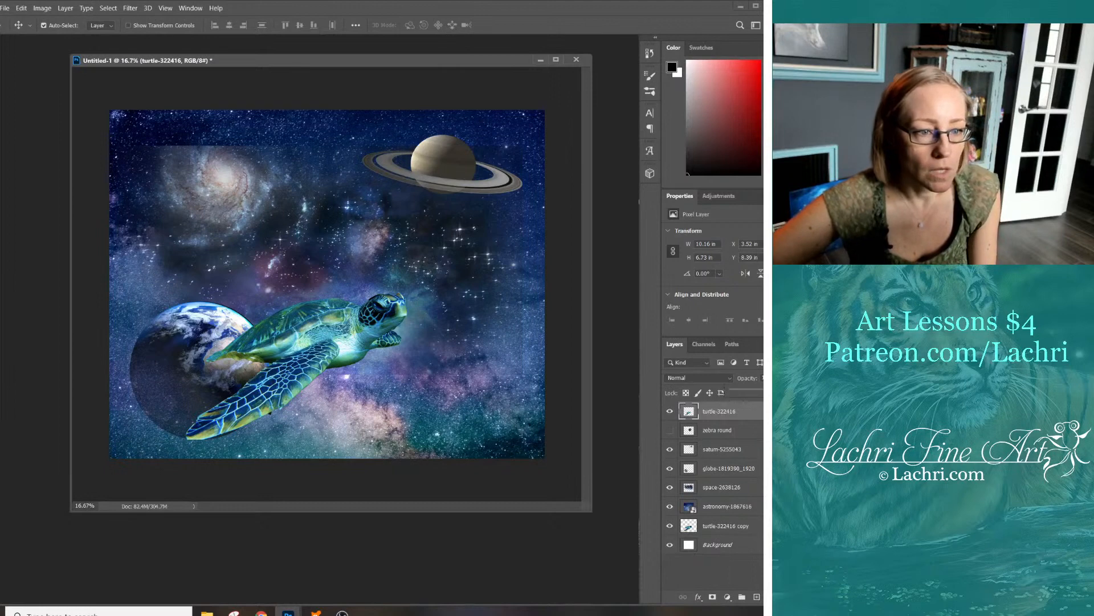
left_click_drag(763, 391, 754, 390)
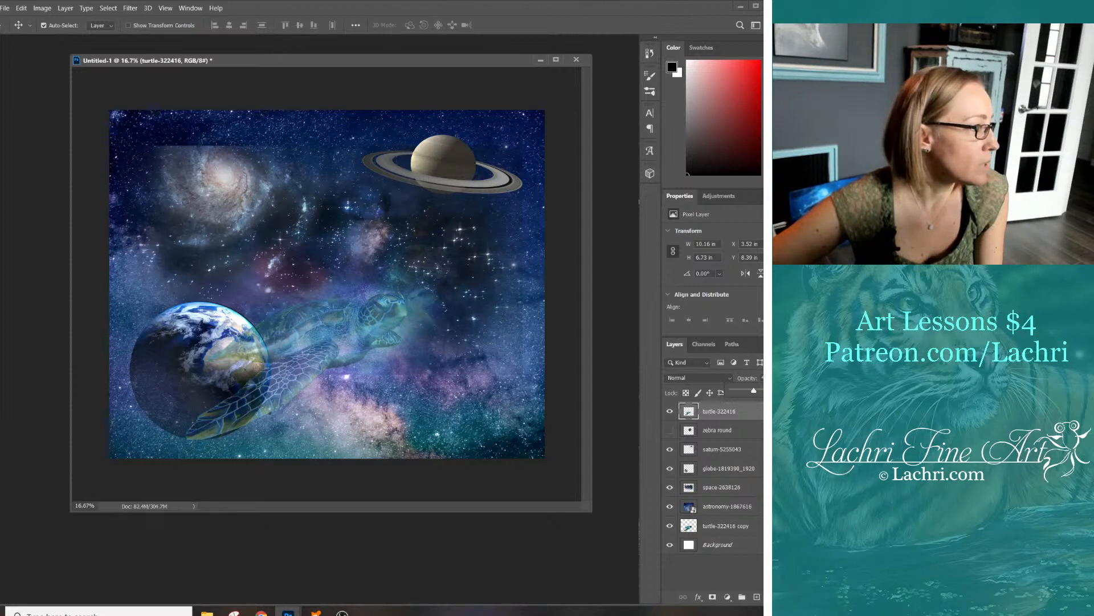
Outline the turtle's rear part over the Earth's right side with the Polygonal Lasso, delete it, deselect, and restore full layer opacity
right_click(1, 83)
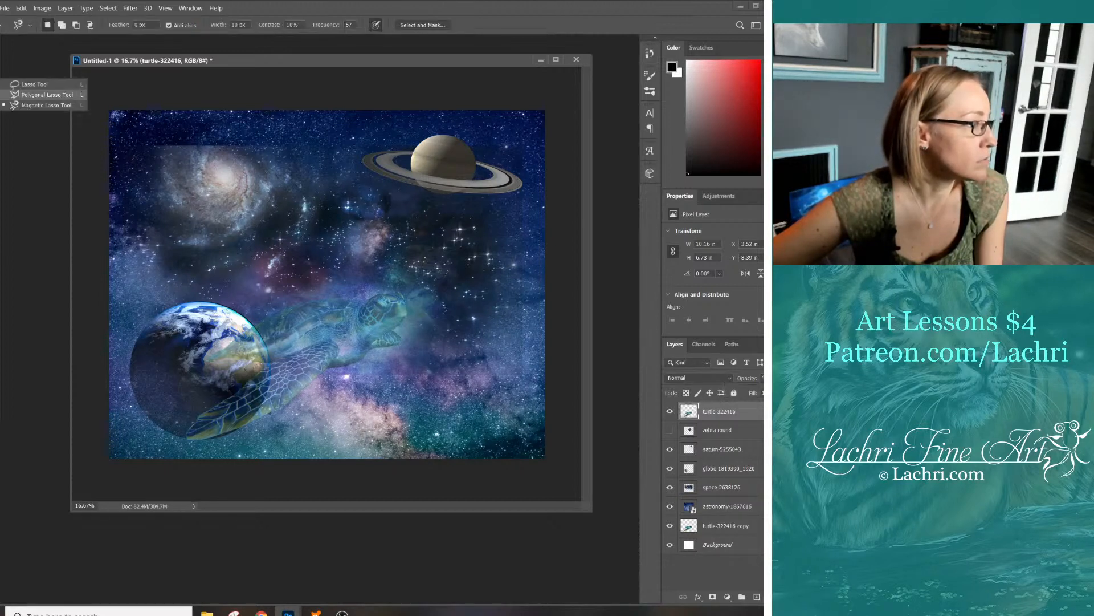
left_click(34, 95)
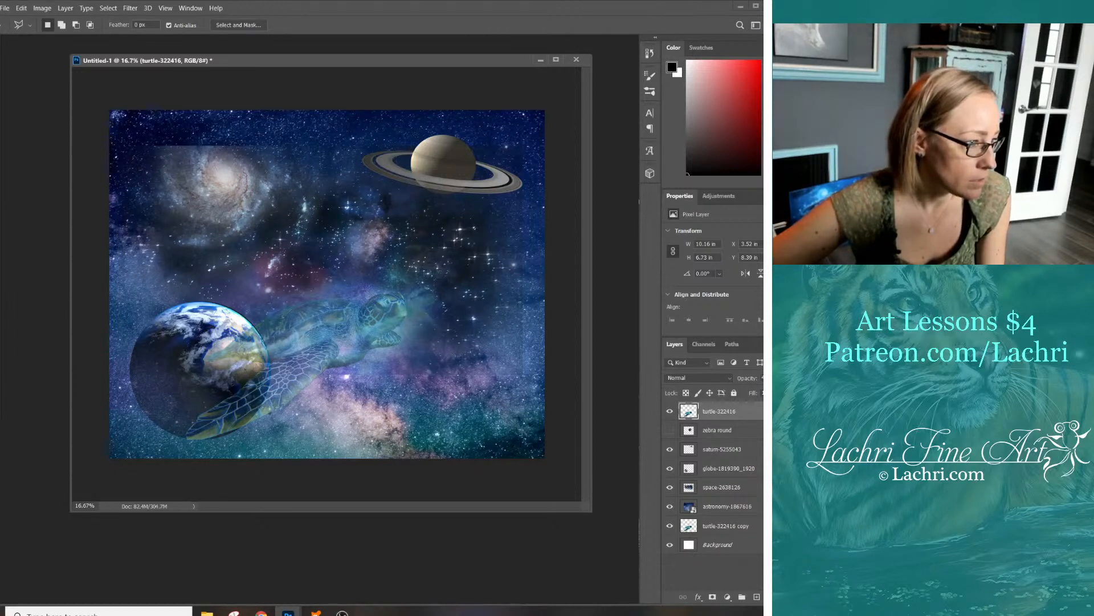
left_click(265, 369)
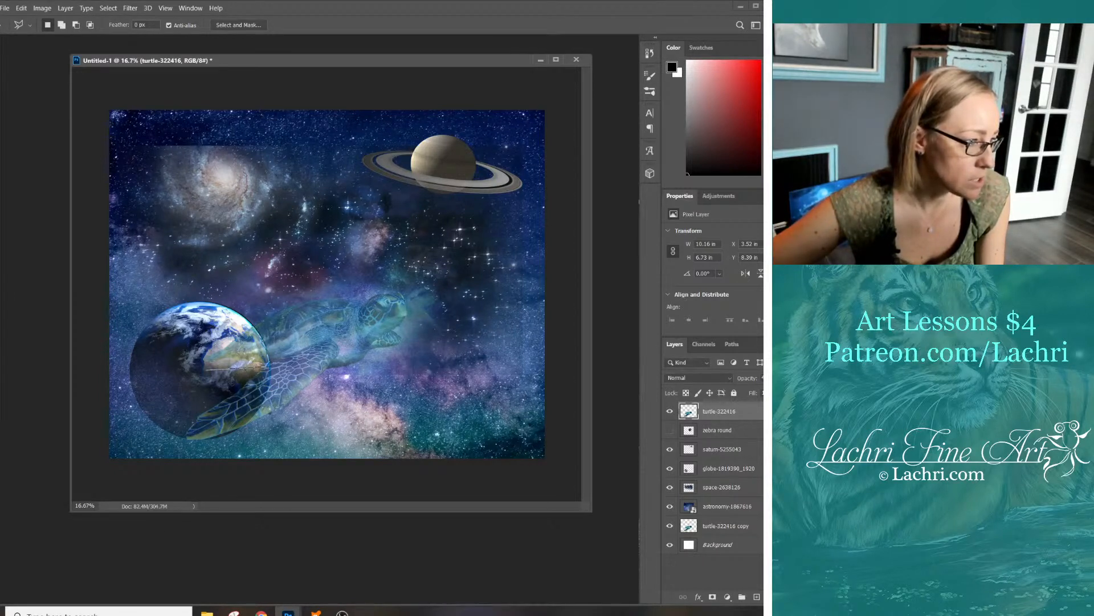
left_click(198, 371)
left_click(200, 335)
left_click(231, 317)
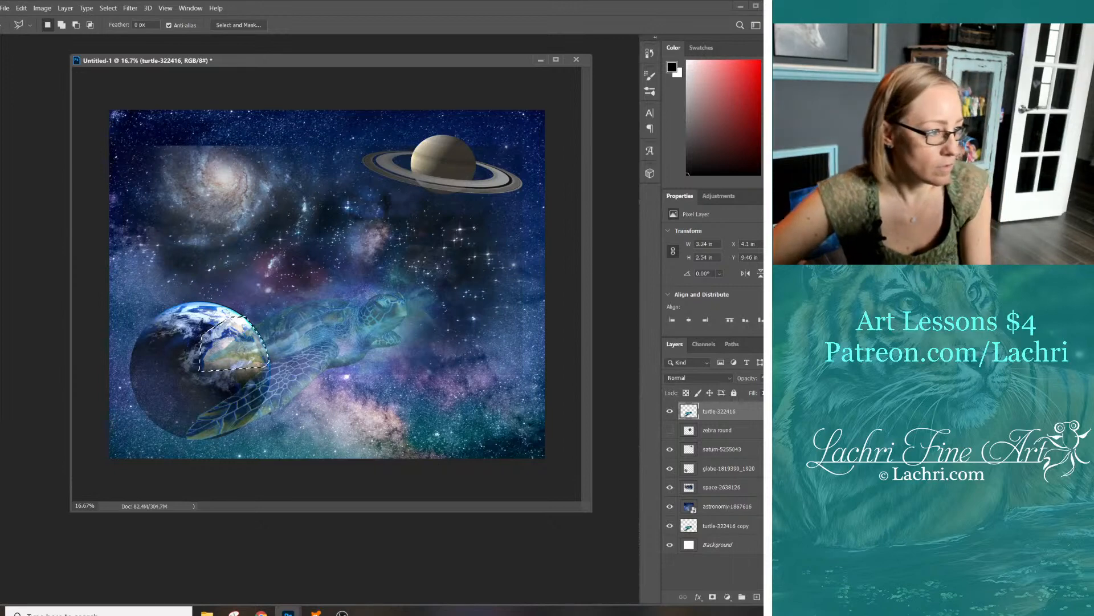
left_click(266, 369)
key("Delete")
key("ctrl+d")
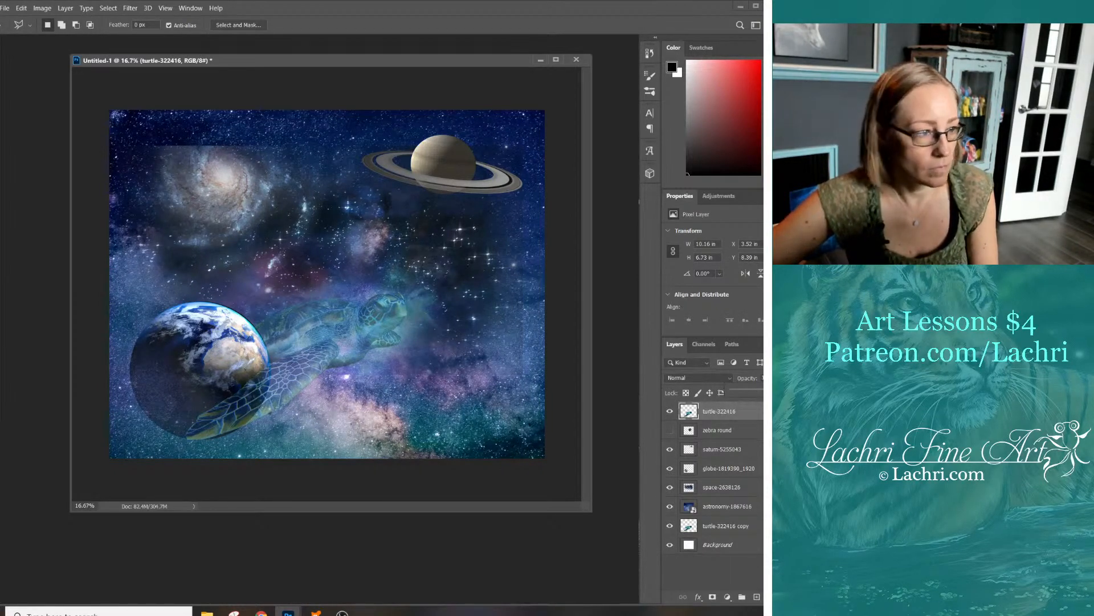
key("0")
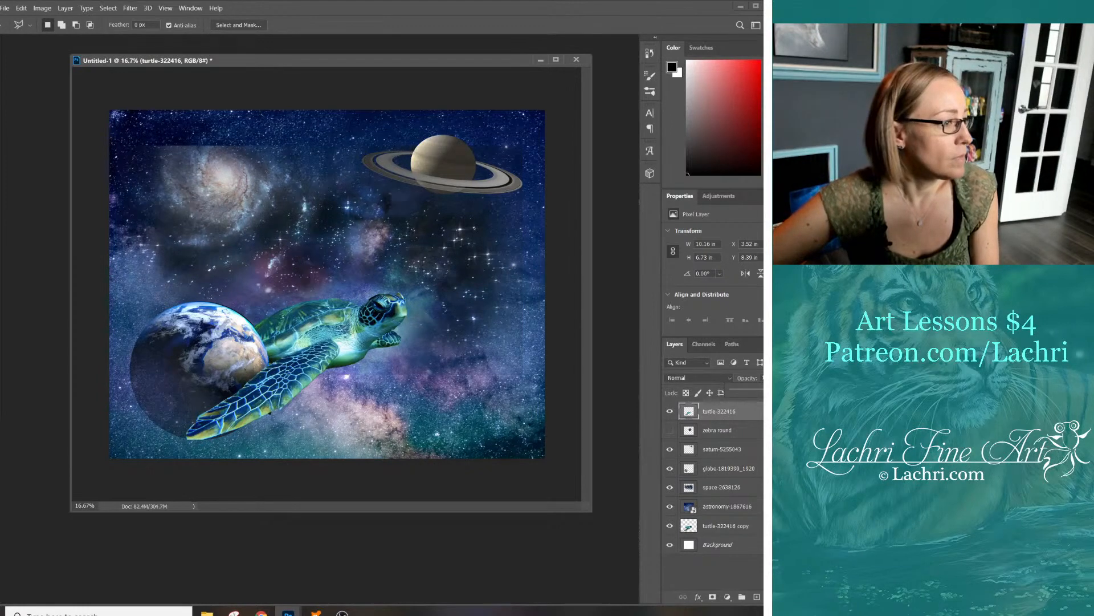
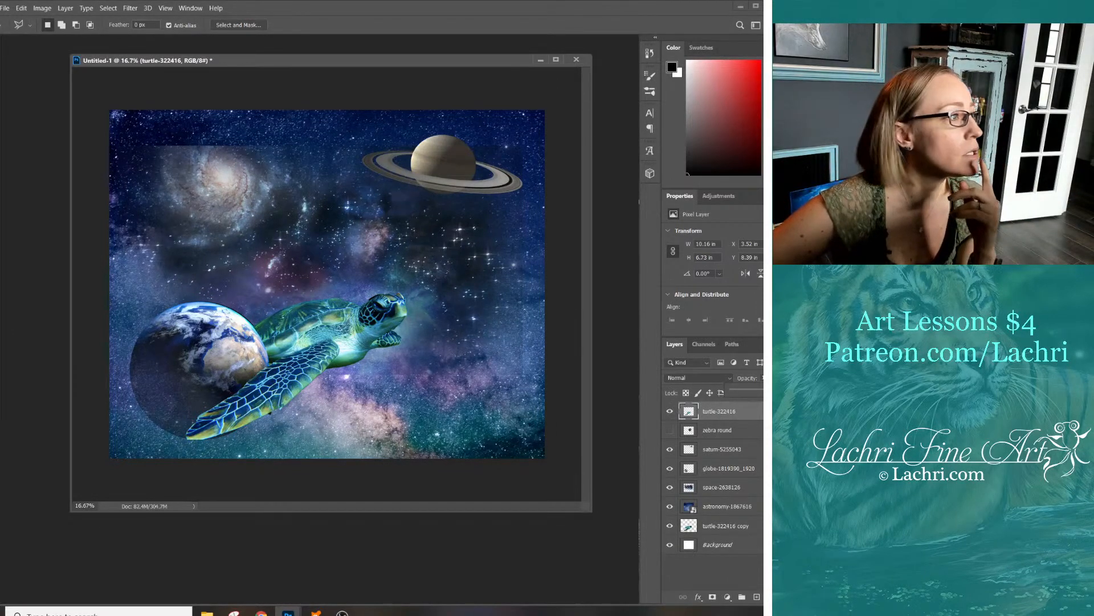
Move the galaxy layer up into the canvas's upper-left corner and shift Saturn left to sit just beside the galaxy's core
key("v")
left_click_drag(240, 188, 208, 145)
left_click_drag(455, 142, 250, 151)
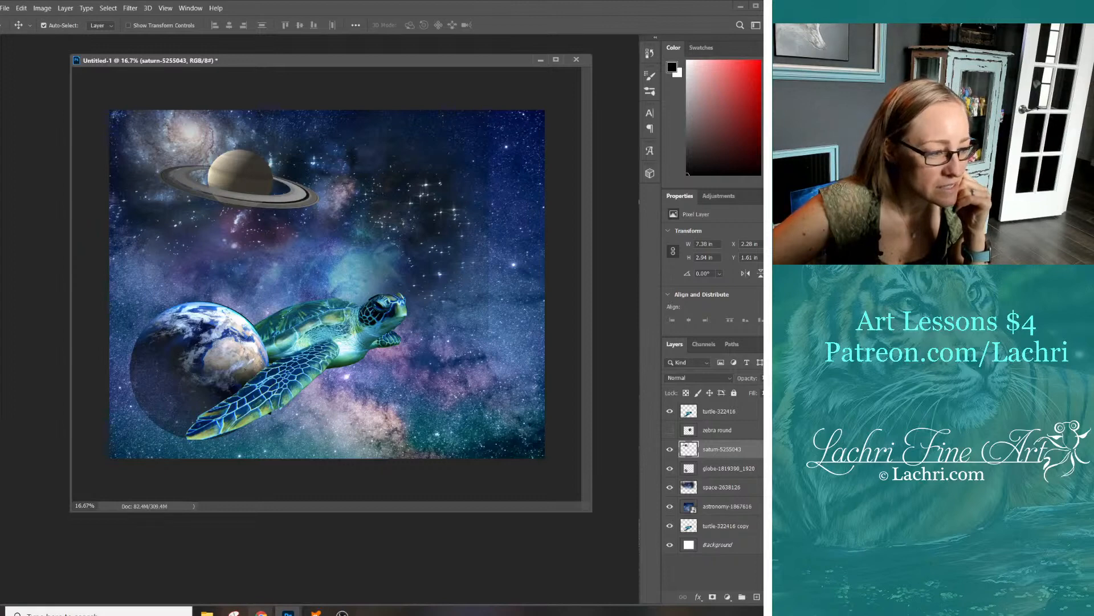
Switch to the browser and search Pixabay photos for "jellyfish"
mouse_move(261, 613)
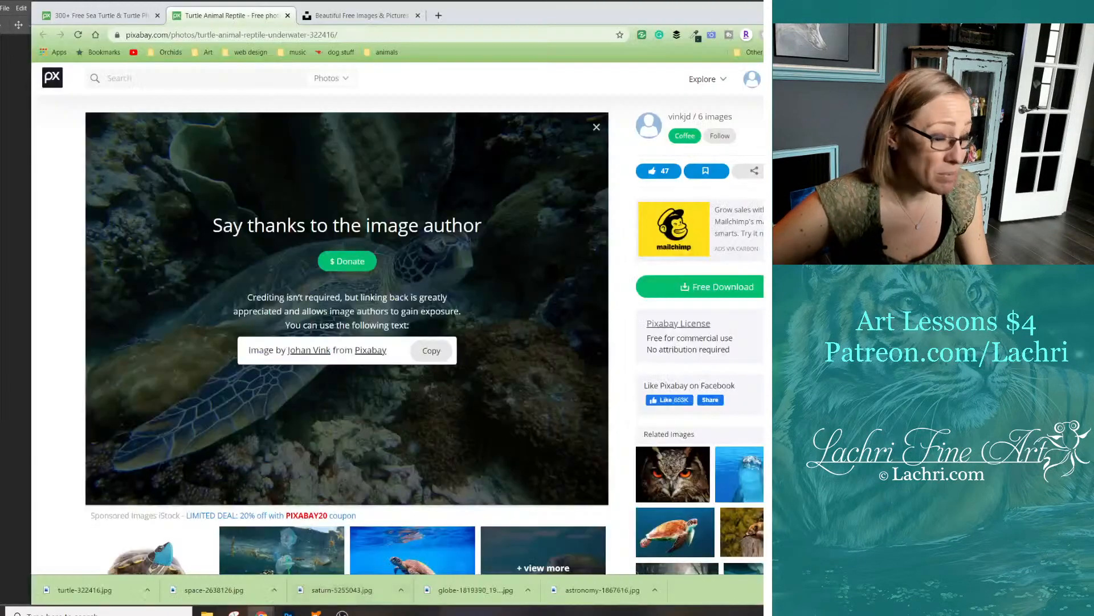
left_click(335, 569)
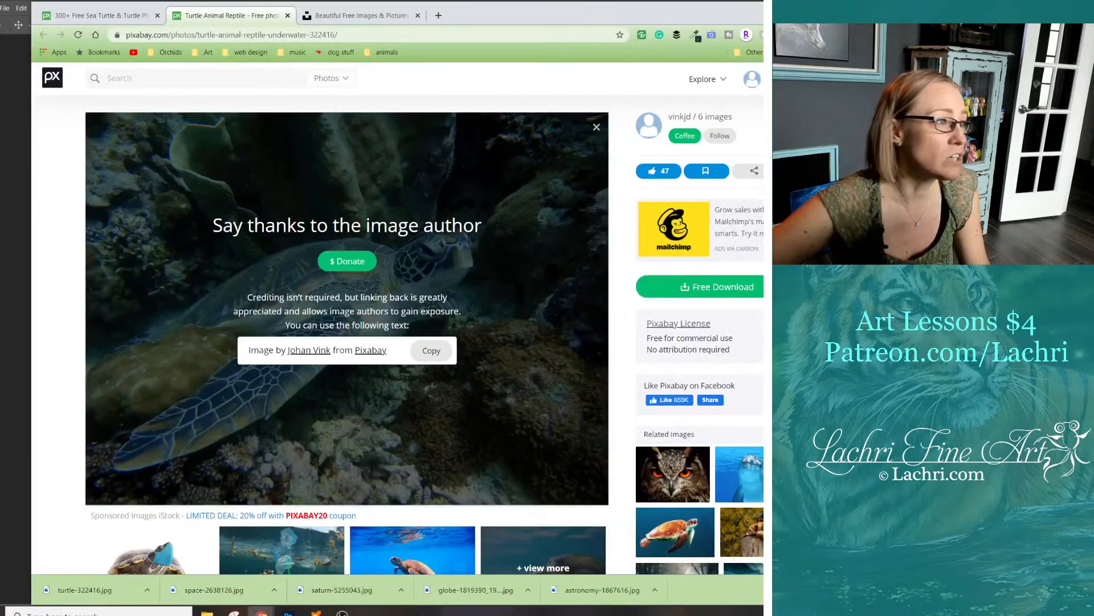
type("jellyfish")
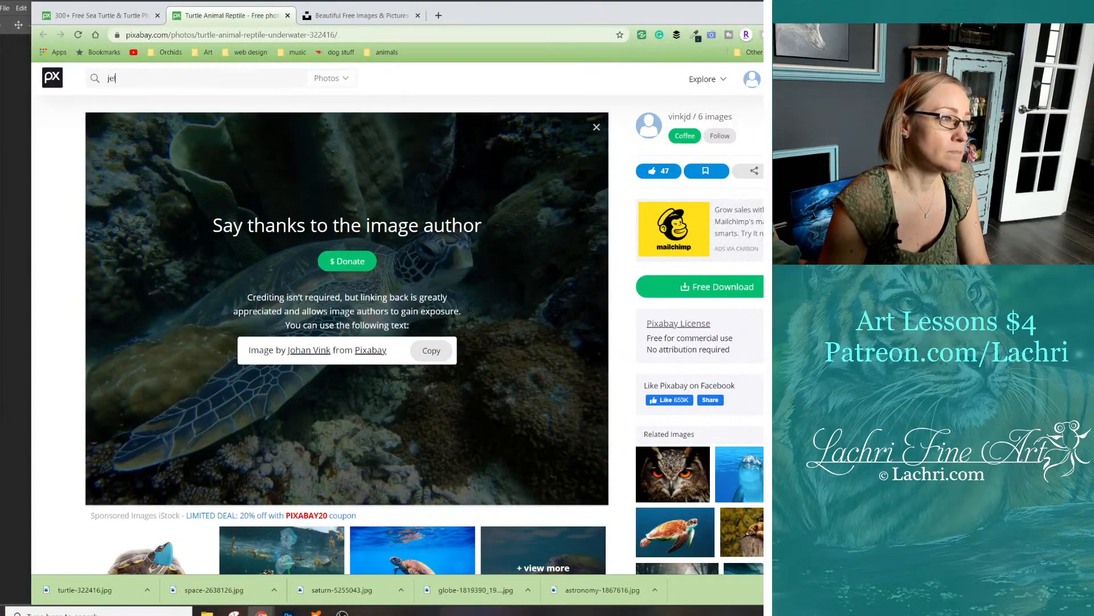
key("Return")
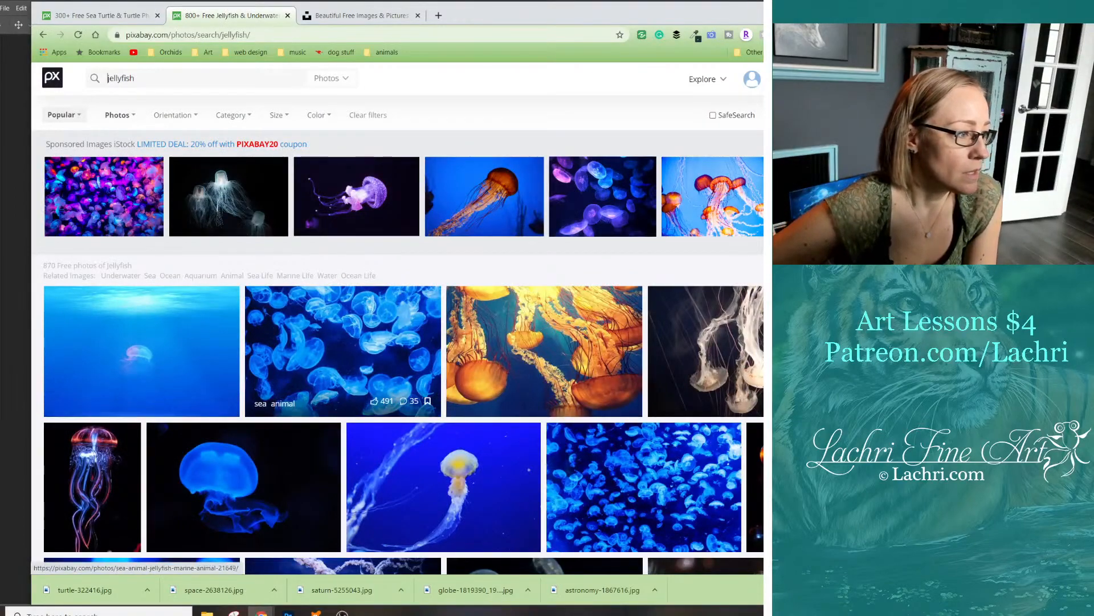
Look through the Pixabay jellyfish photos for an image that suits the space collage
scroll(342, 399, "down", 4)
scroll(399, 320, "down", 6)
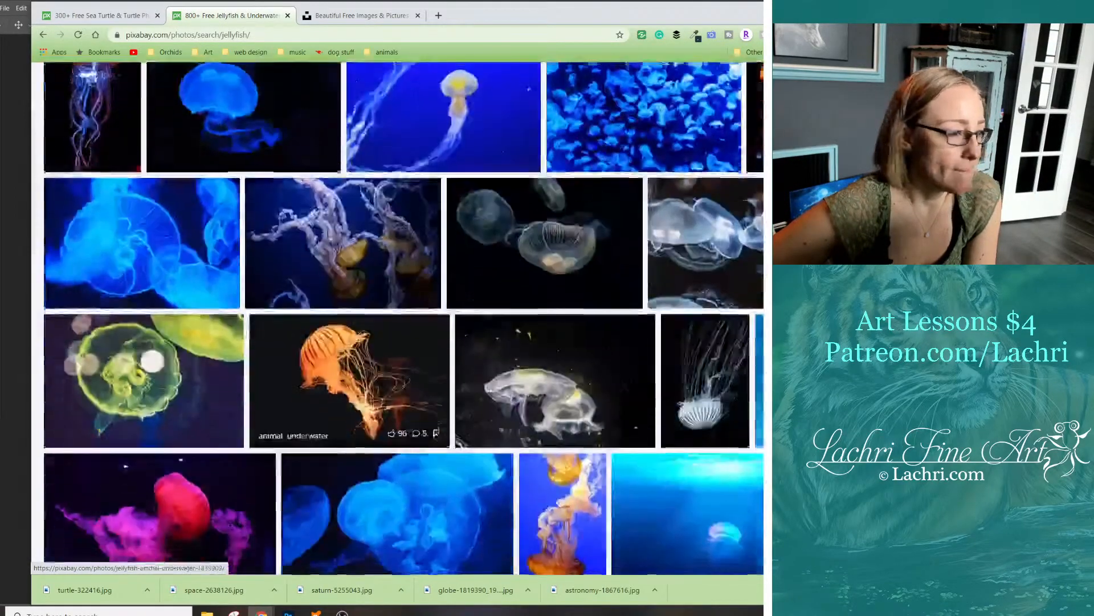
scroll(707, 292, "down", 2)
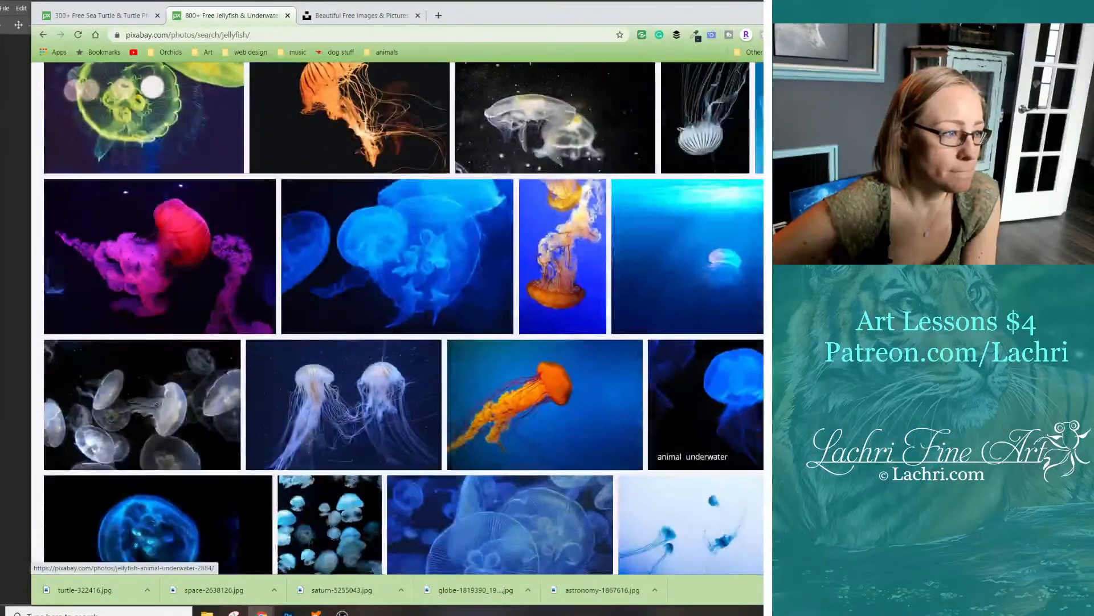
scroll(707, 292, "down", 1)
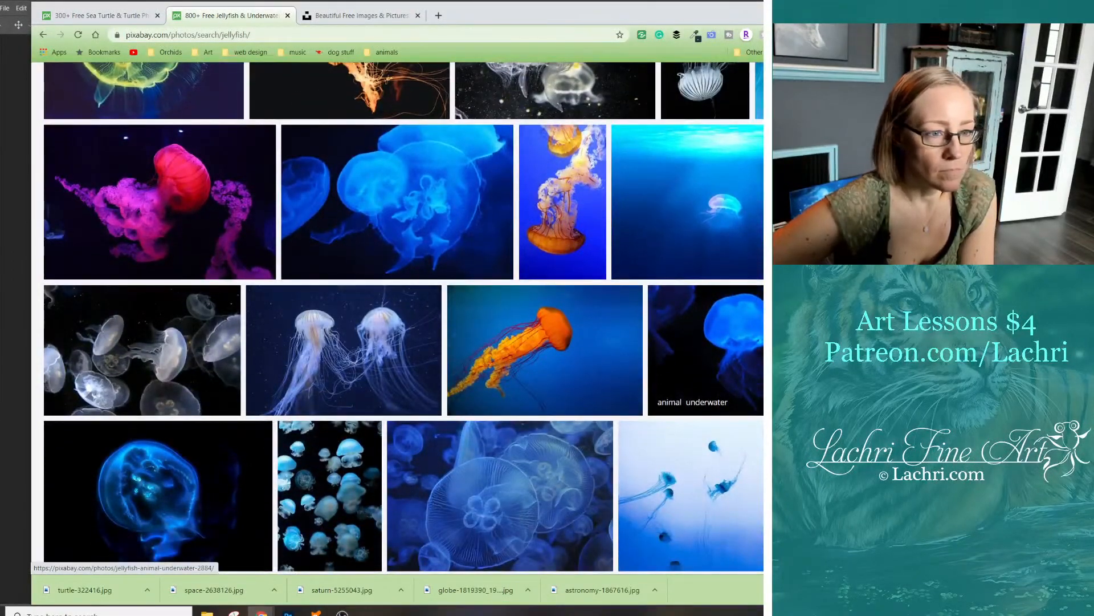
scroll(707, 292, "down", 7)
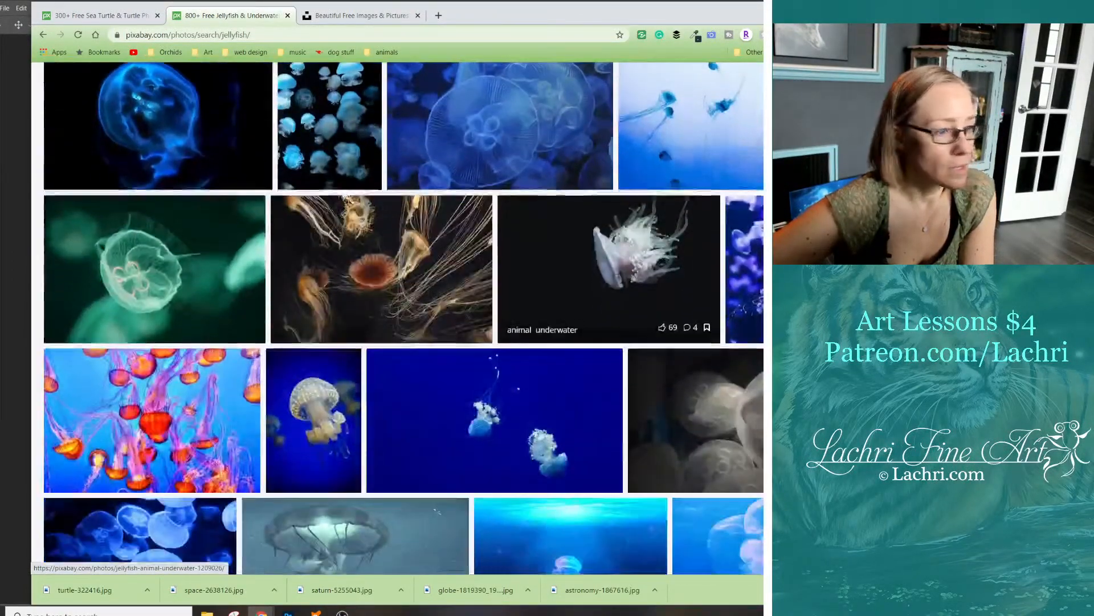
scroll(603, 402, "down", 7)
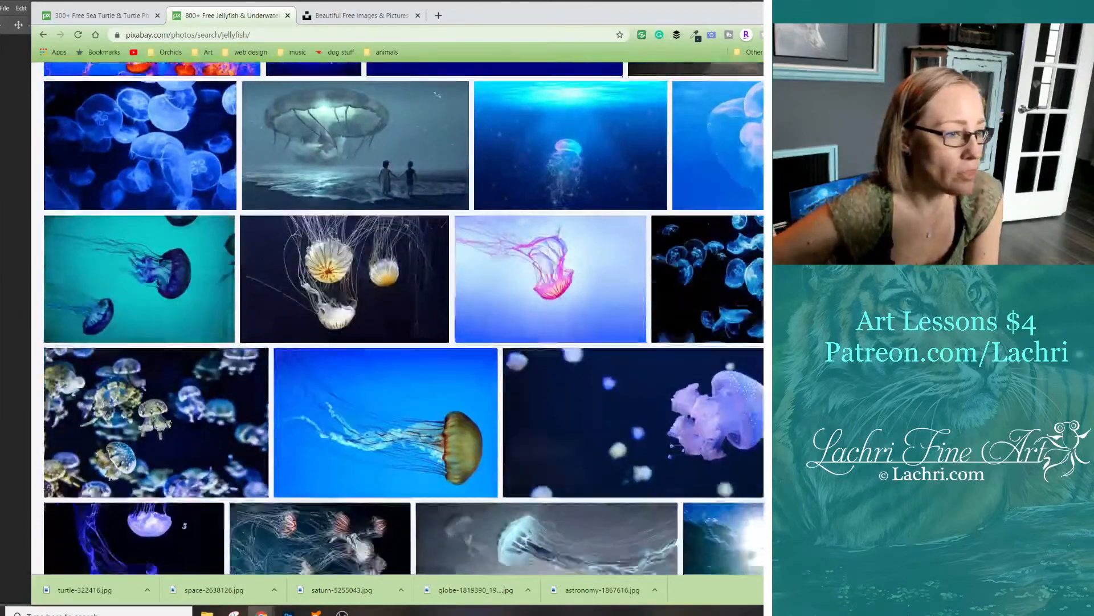
scroll(603, 403, "down", 1)
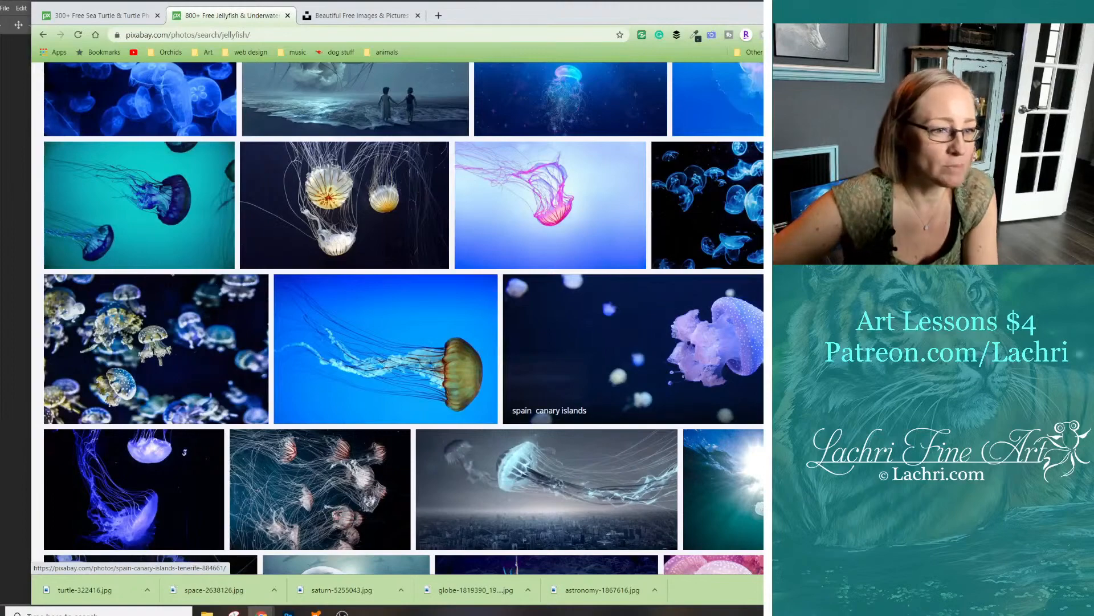
scroll(603, 402, "down", 1)
scroll(603, 403, "down", 6)
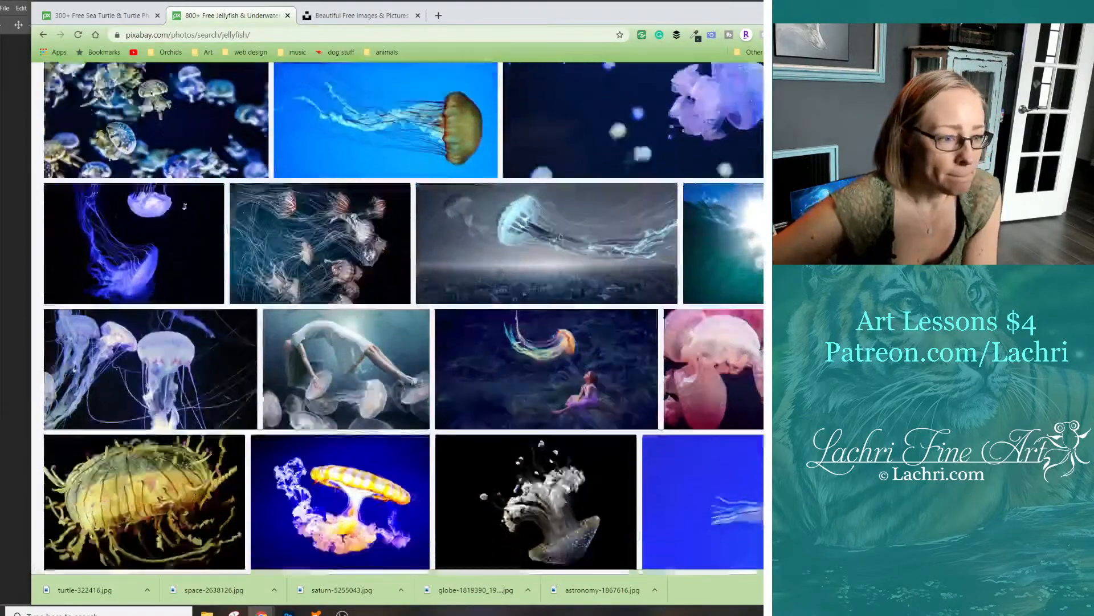
scroll(570, 308, "down", 3)
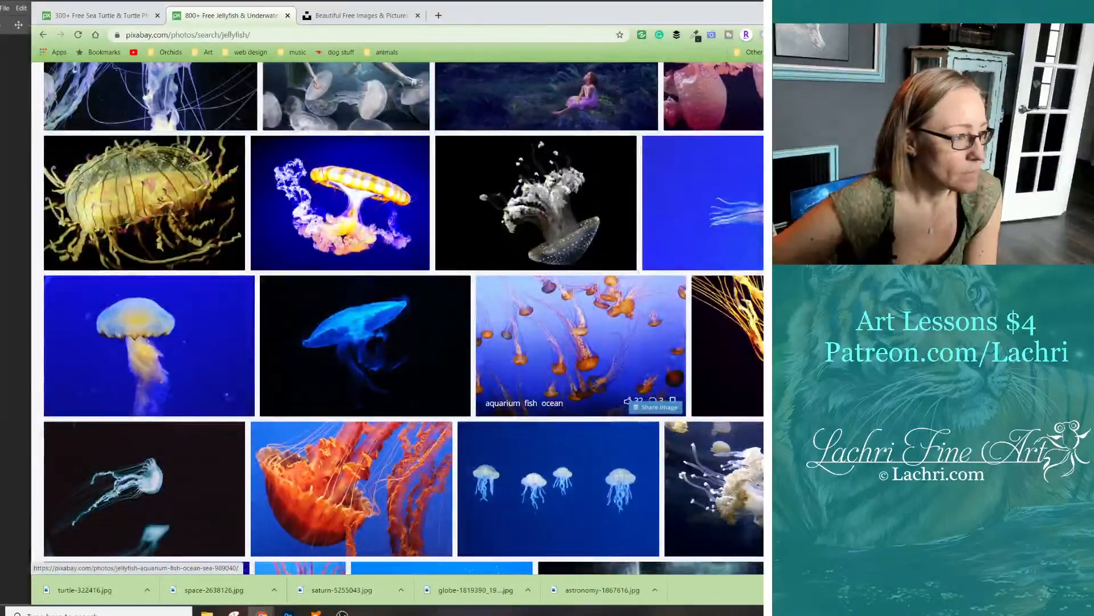
scroll(570, 307, "down", 8)
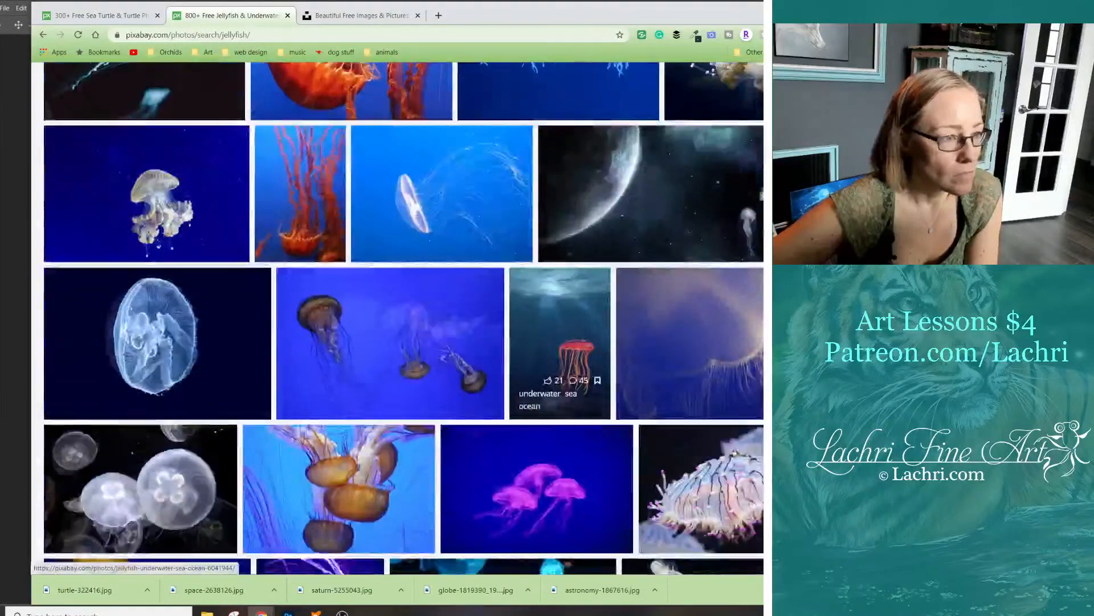
scroll(542, 365, "down", 4)
scroll(542, 365, "down", 3)
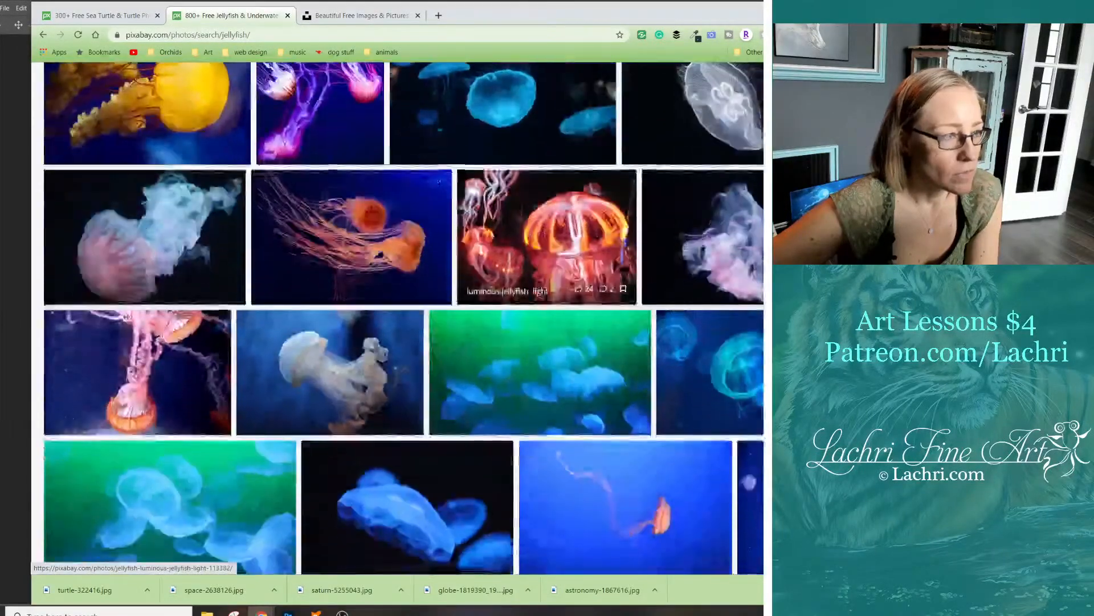
scroll(541, 365, "down", 3)
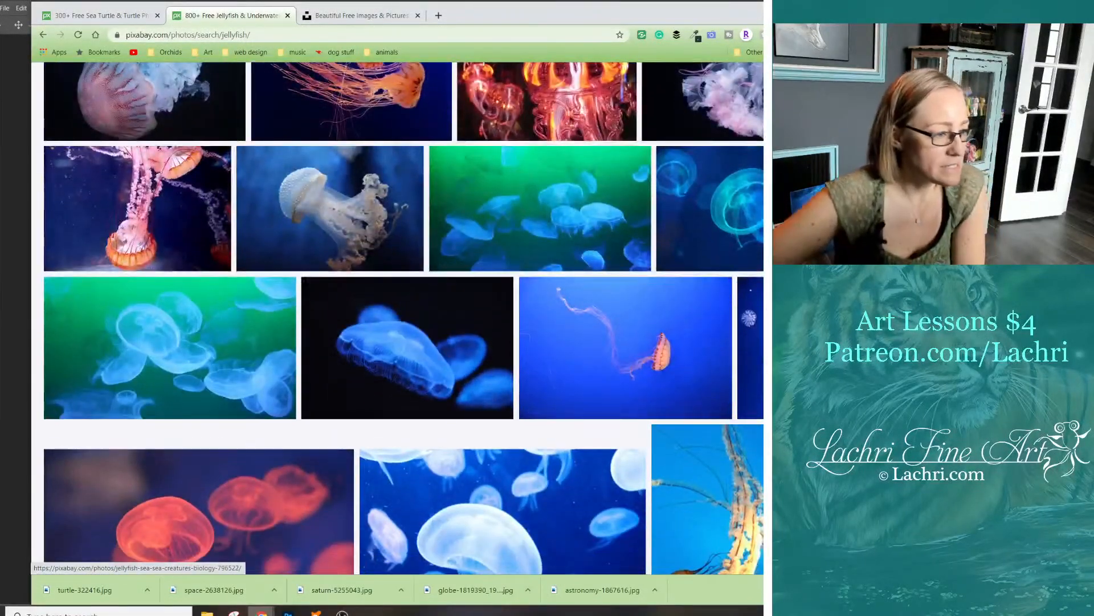
Switch to File Explorer, search the Data (D:) drive for "jellyfish", and look through the saved jellyfish images
mouse_move(262, 611)
mouse_move(207, 611)
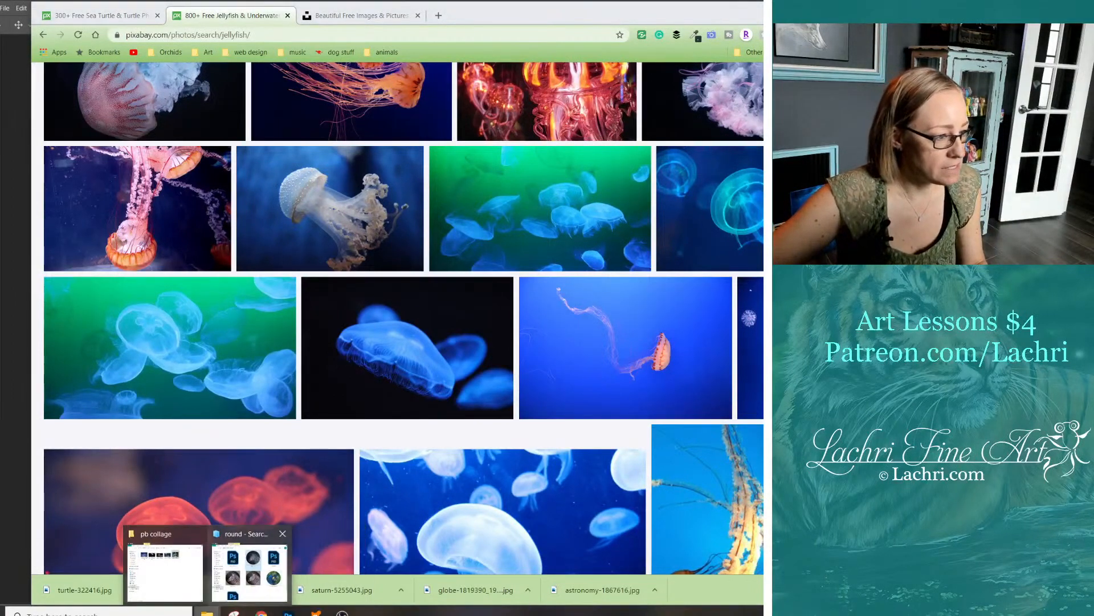
left_click(240, 570)
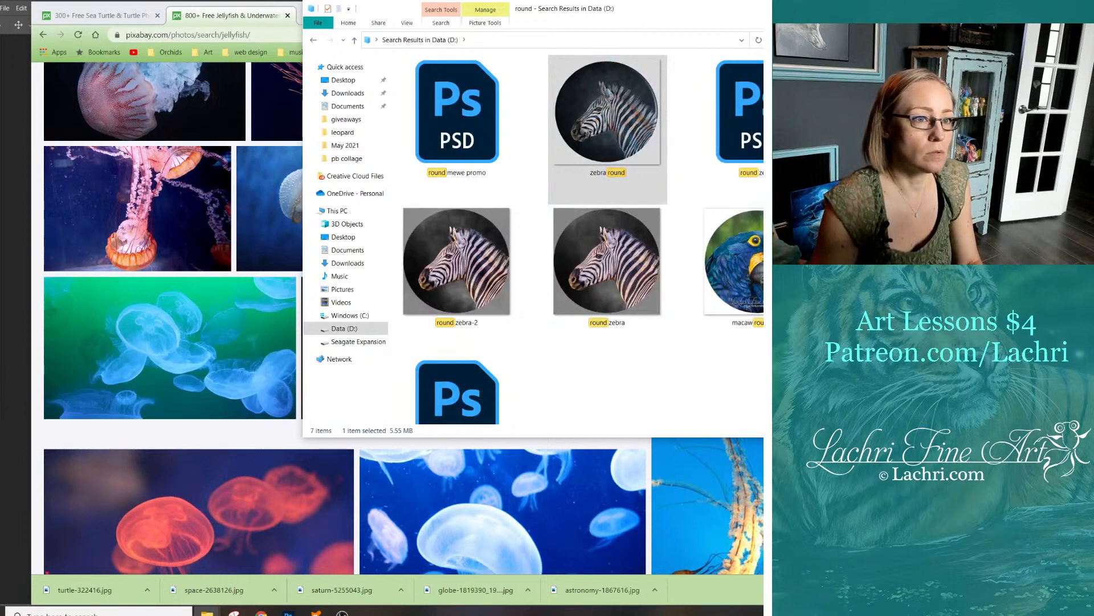
key("Return")
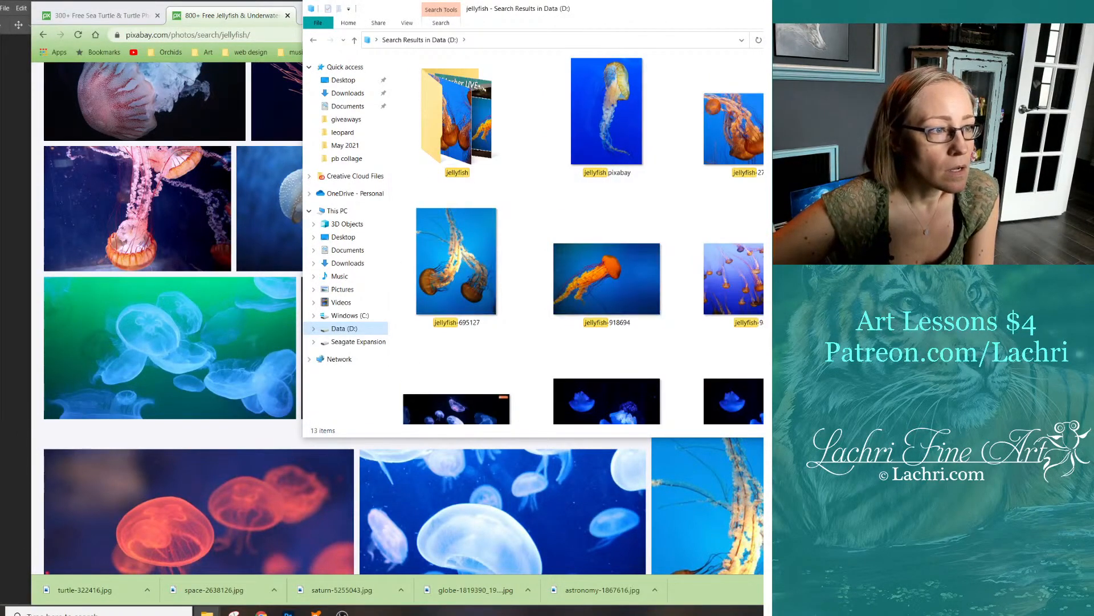
scroll(607, 171, "down", 4)
scroll(607, 199, "down", 2)
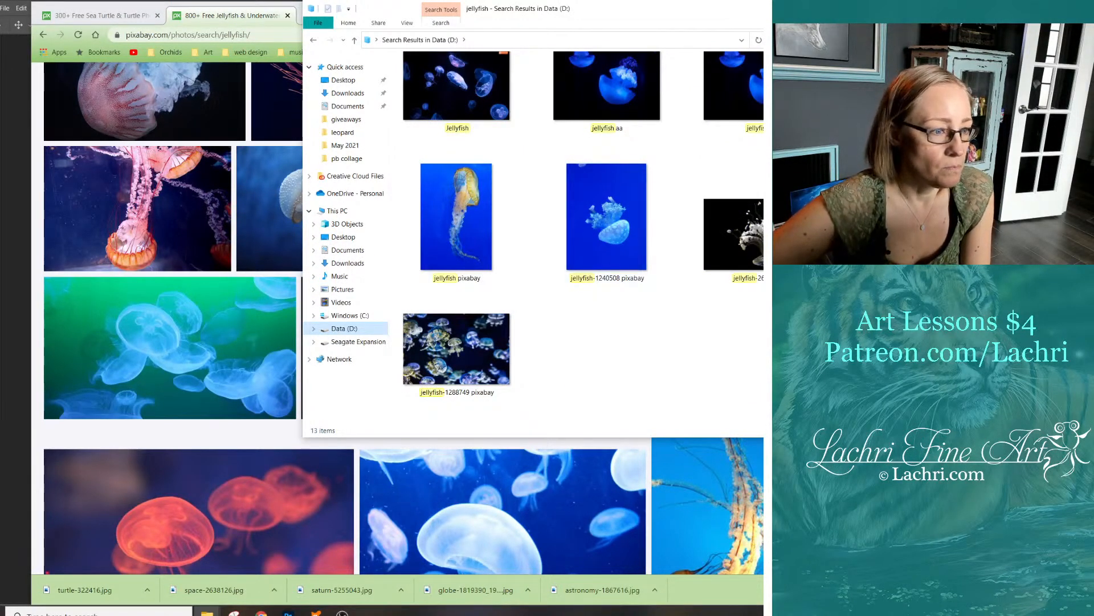
scroll(608, 388, "up", 3)
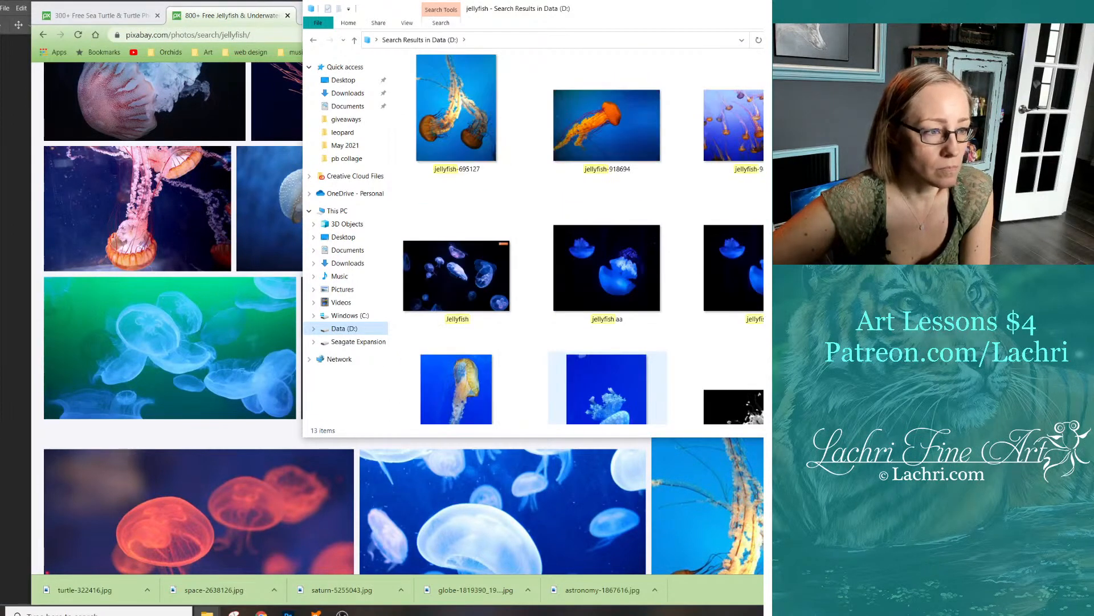
scroll(607, 387, "up", 3)
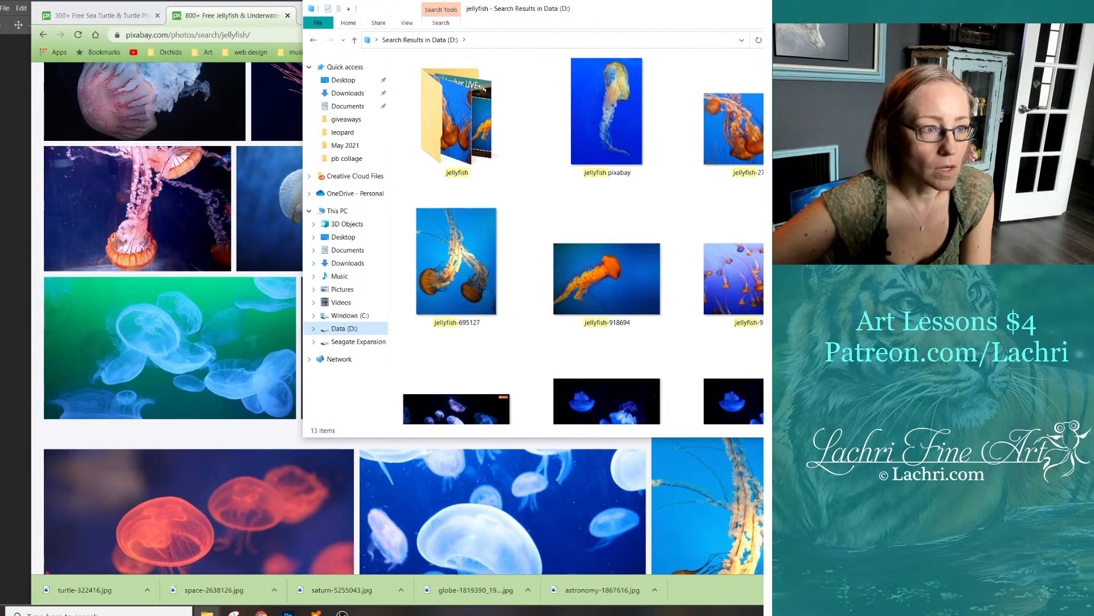
scroll(456, 274, "down", 5)
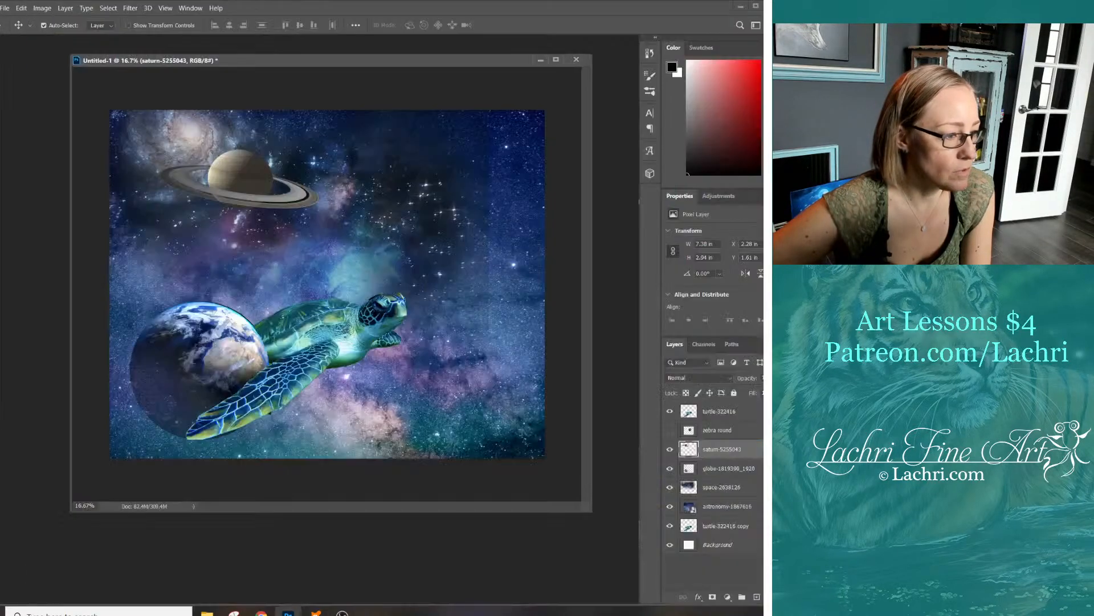
Bring the Photoshop collage forward, reopen the jellyfish file search in front of it, and show the open File Explorer windows
left_click(334, 567)
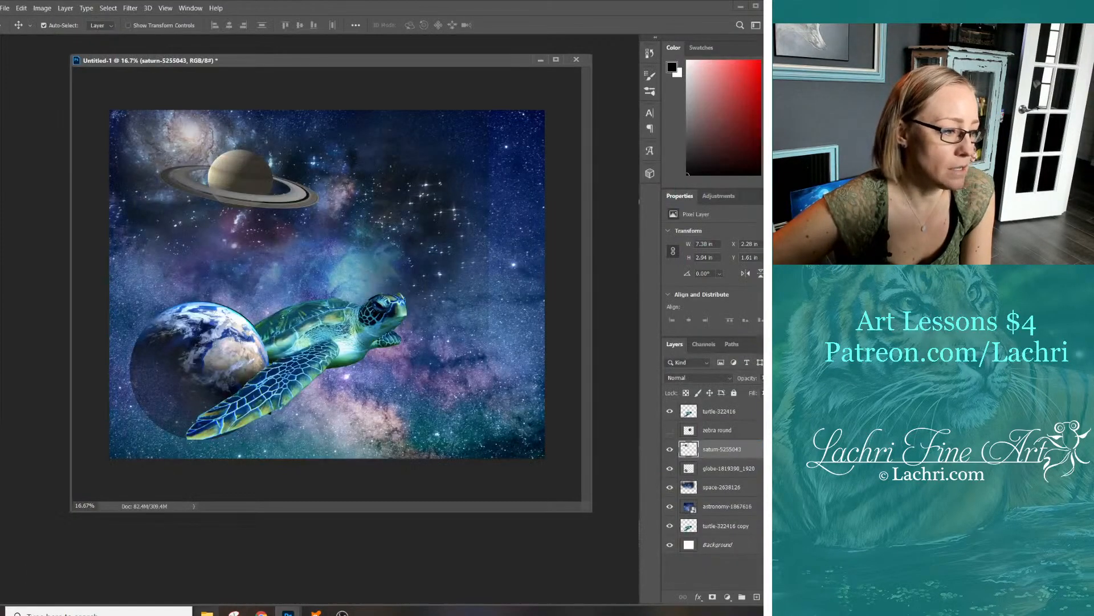
mouse_move(207, 613)
left_click(250, 562)
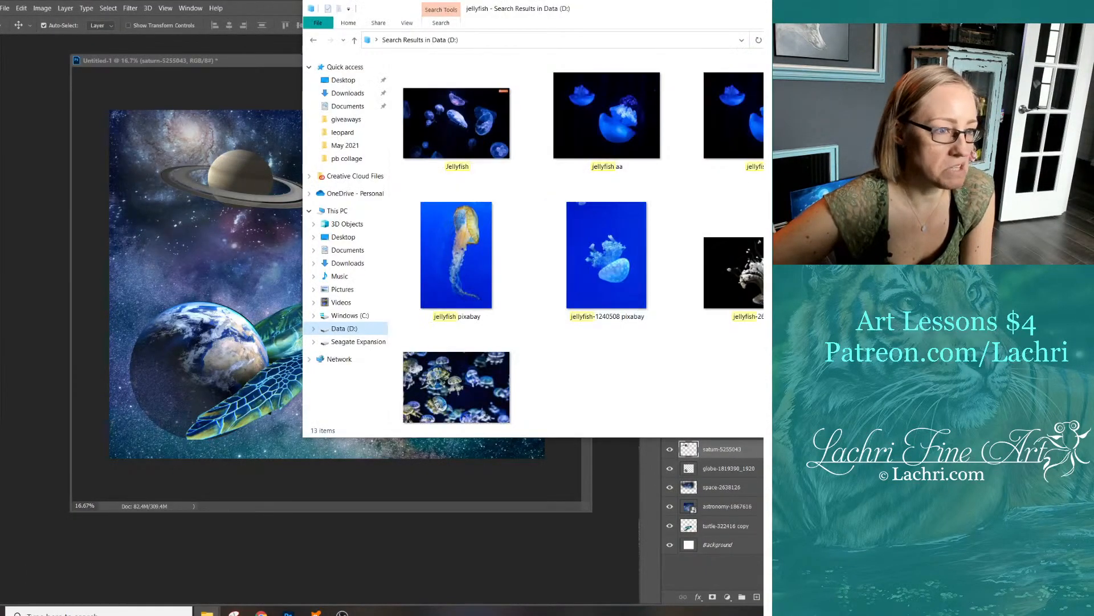
left_click(207, 613)
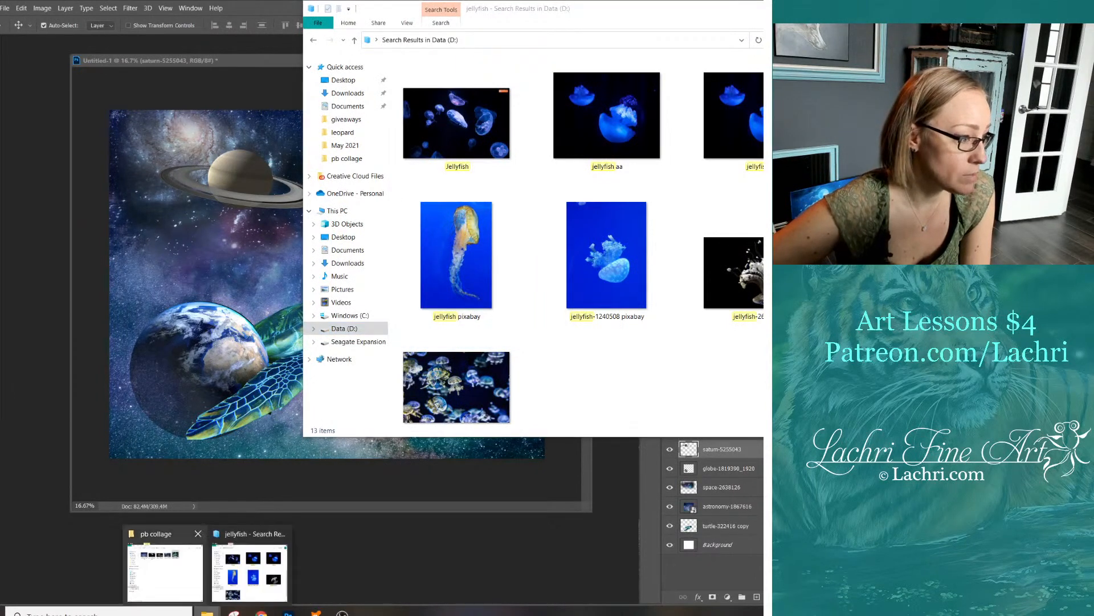
Copy the "jellyfish pixabay" image from the jellyfish search results into the "pb collage" folder
left_click(165, 570)
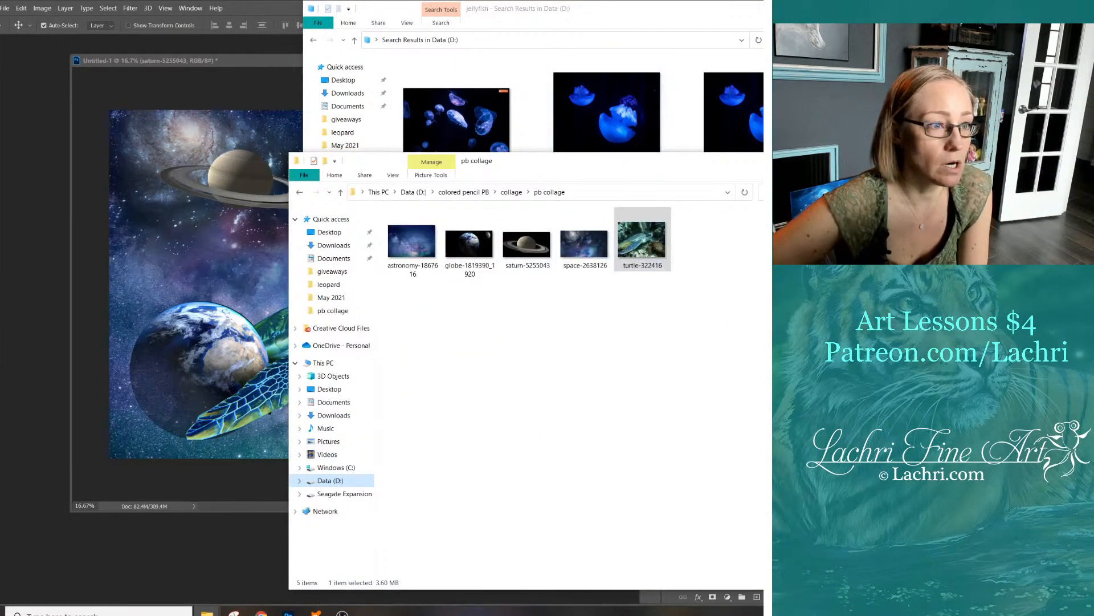
left_click_drag(572, 165, 384, 164)
left_click(616, 9)
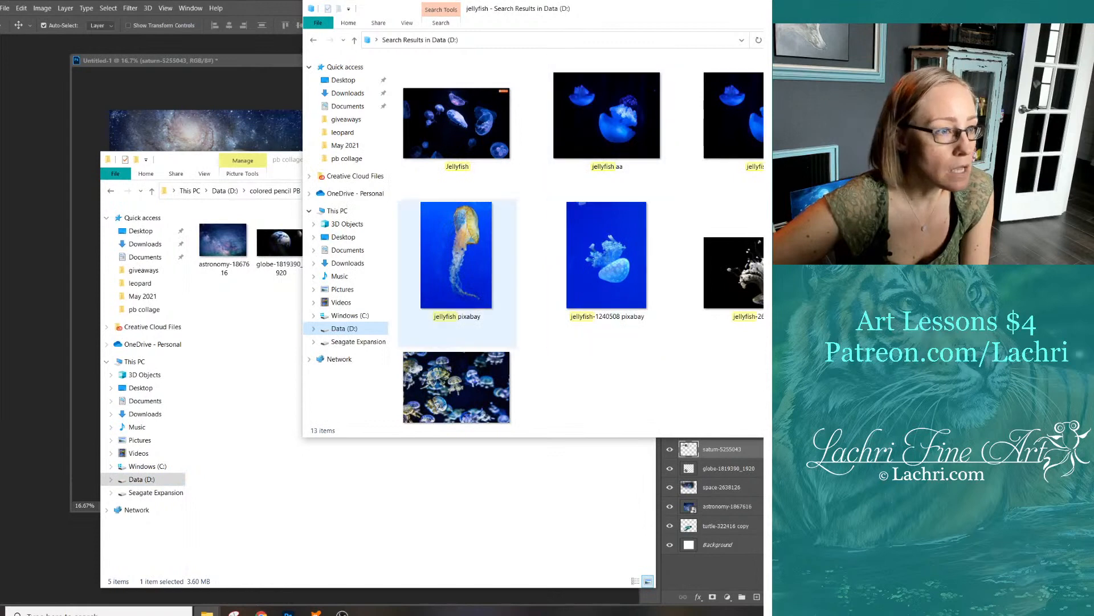
right_click(475, 266)
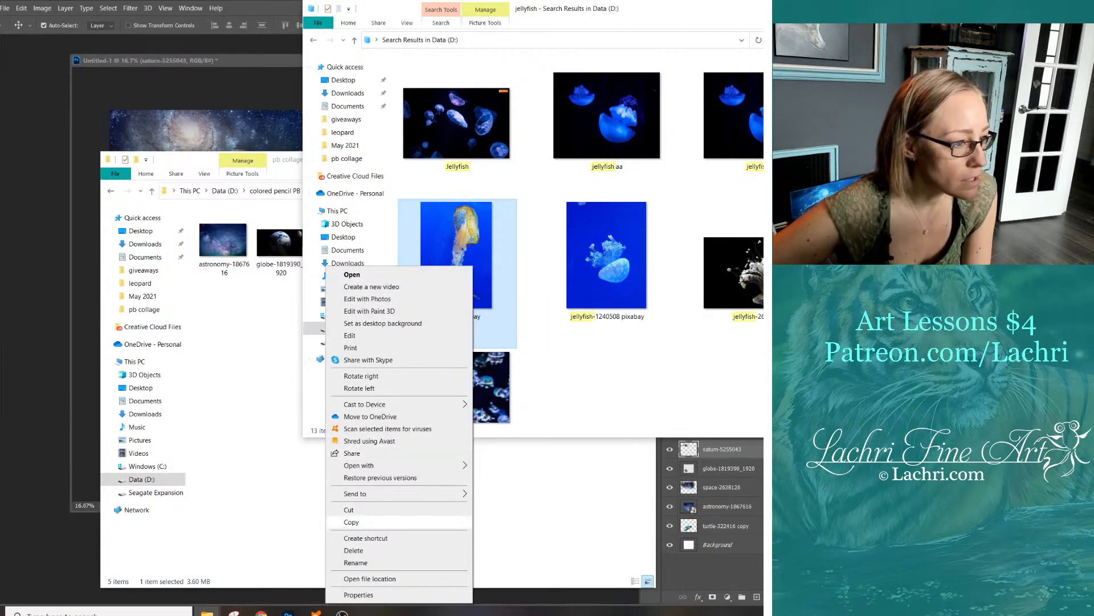
left_click(351, 521)
left_click(399, 371)
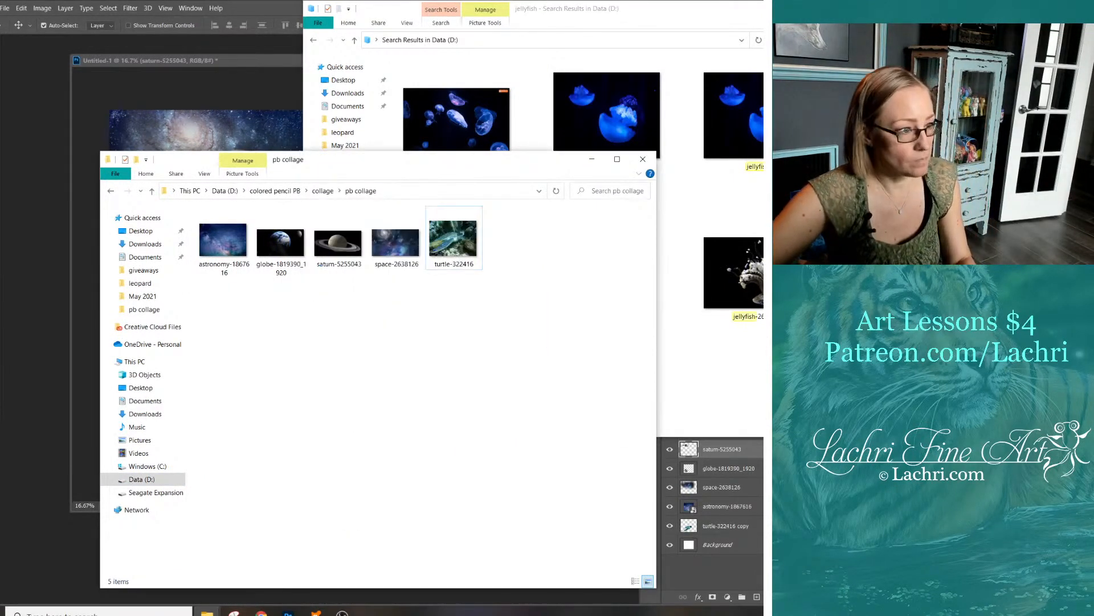
key("ctrl+v")
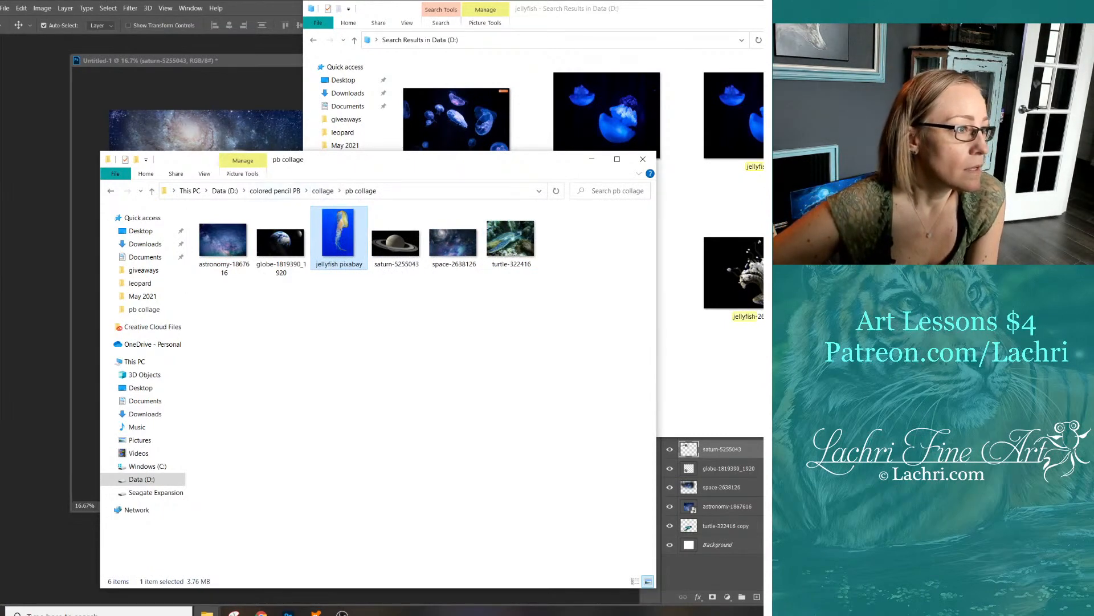
Place the "jellyfish pixabay" image into the Photoshop collage at its fitted size and bring its layer to the front of the stack
left_click_drag(338, 234, 206, 130)
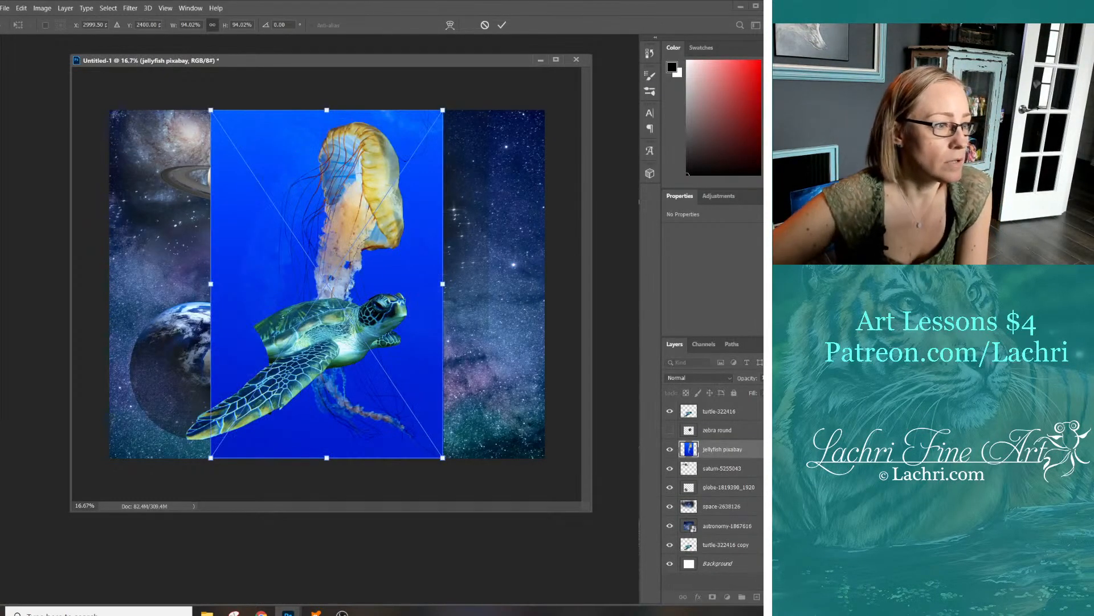
key("Return")
key("ctrl+shift+bracketright")
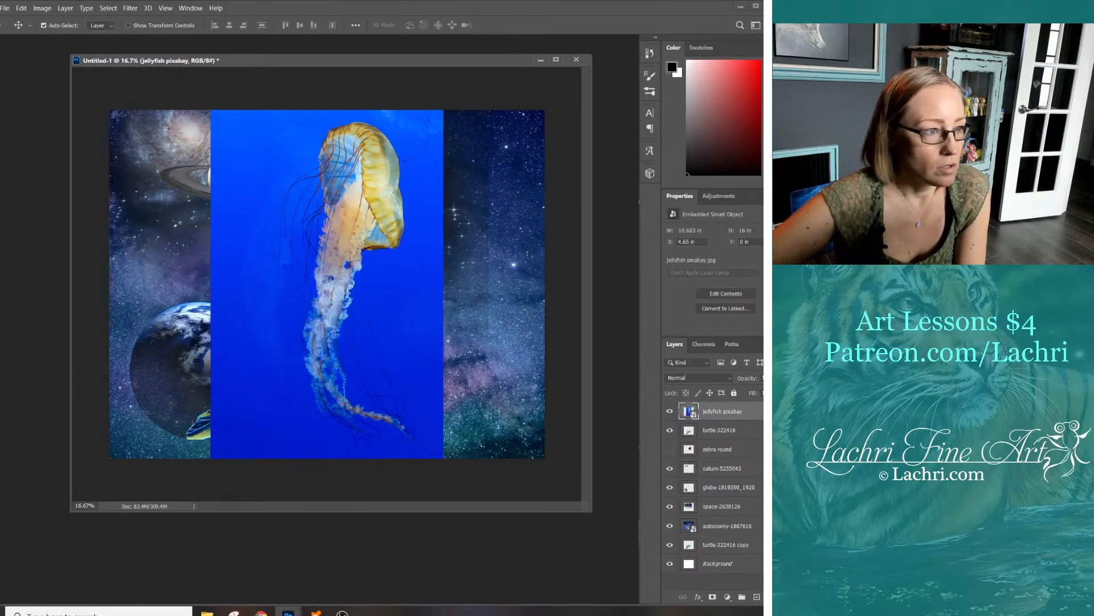
Select the blue background around the jellyfish with the Magic Wand, rasterize the layer and delete the selected area
key("w")
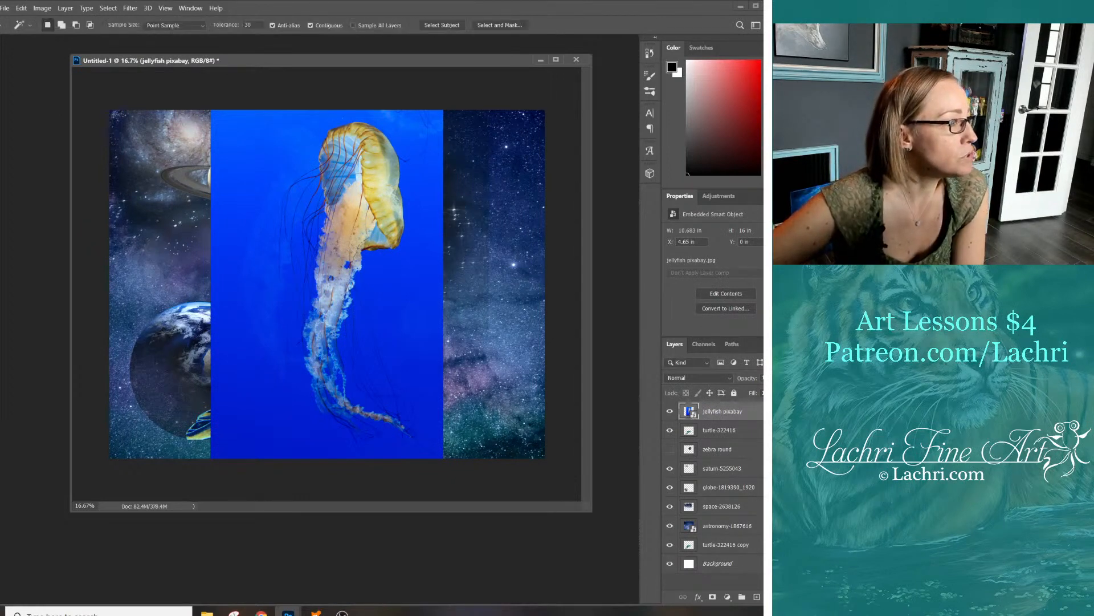
left_click(245, 285)
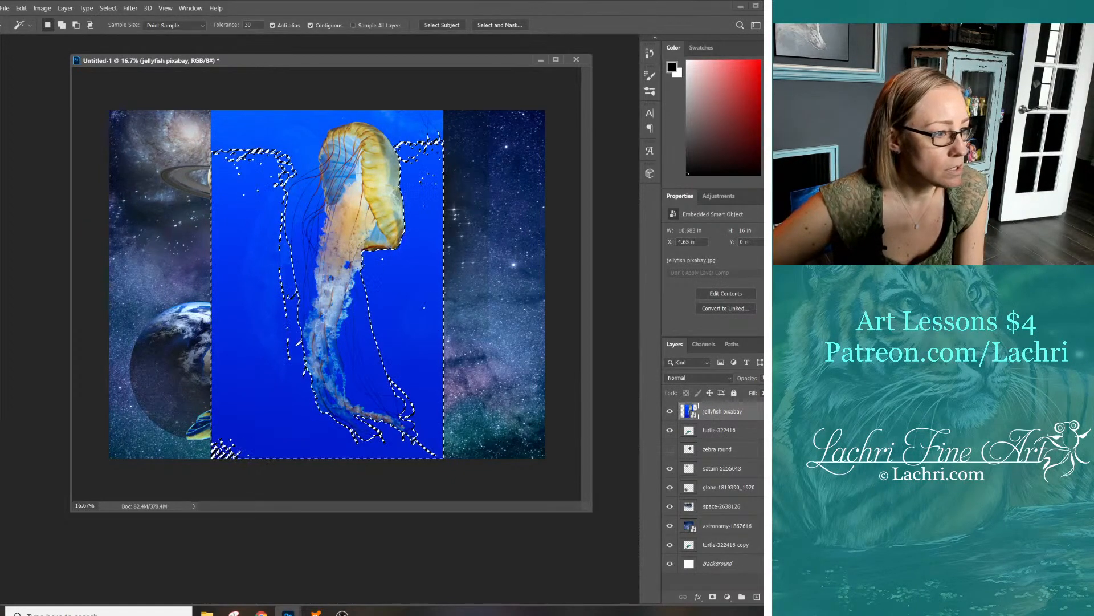
key("Delete")
key("Return")
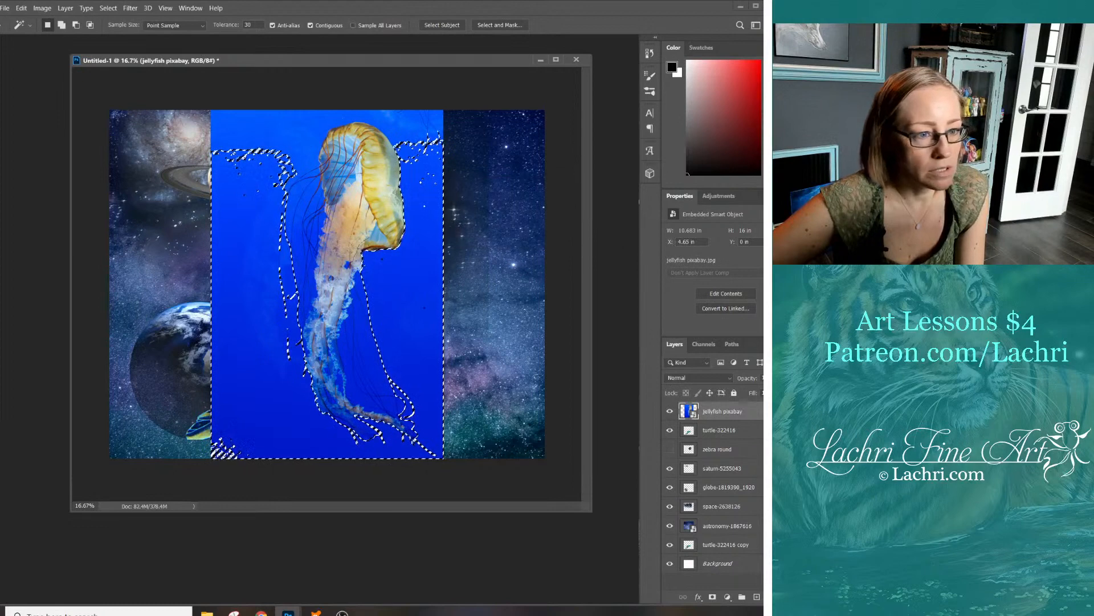
right_click(749, 411)
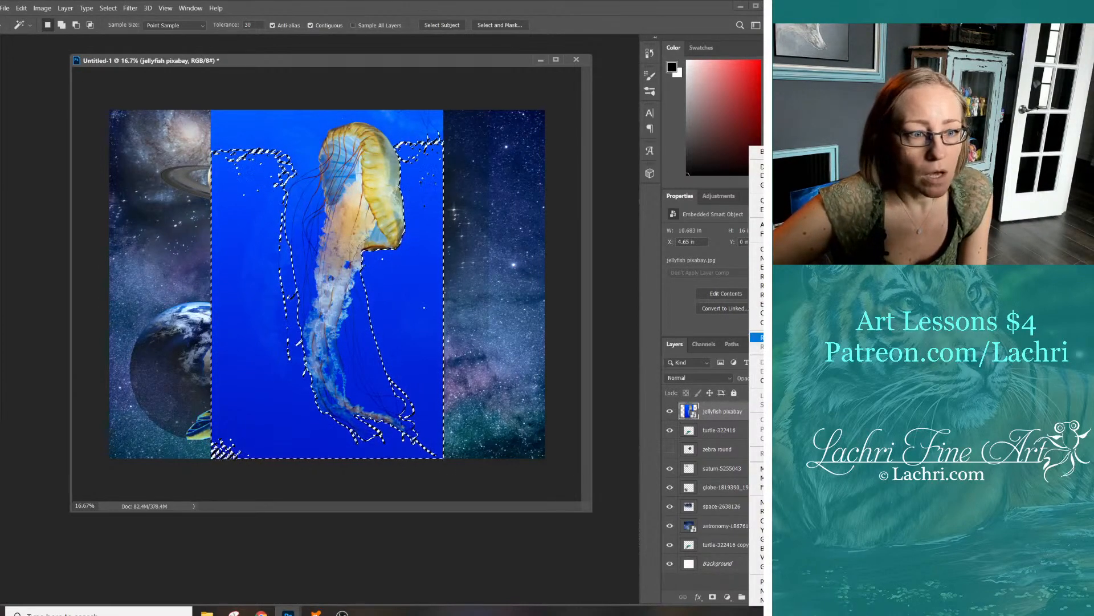
left_click(756, 337)
key("Delete")
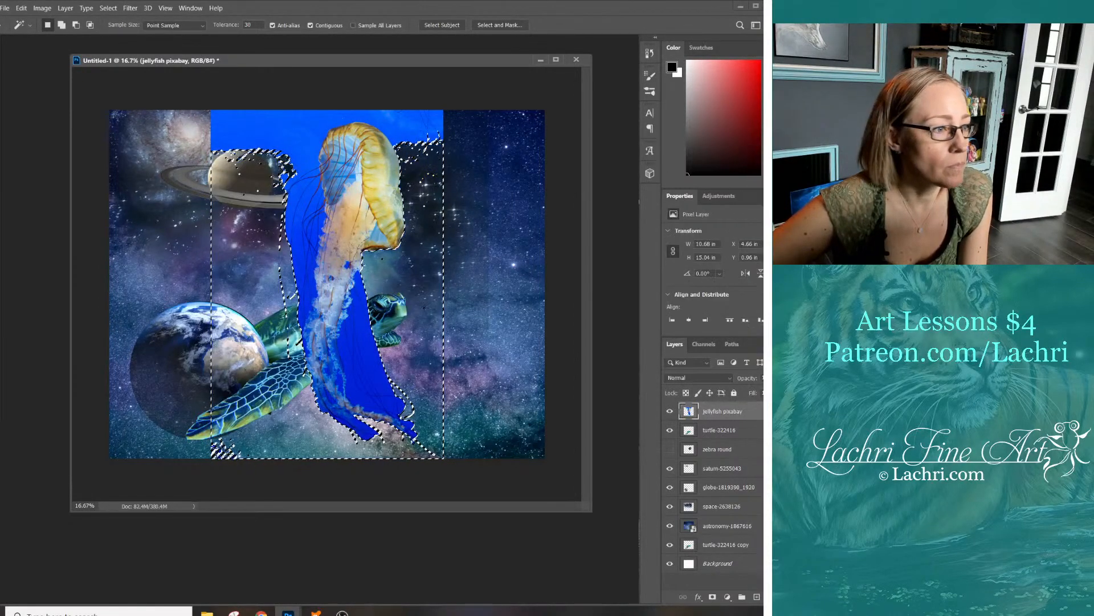
Remove the large blue background areas enclosed by thin tentacles on both sides of the jellyfish with the Magic Wand
left_click(373, 342)
key("Delete")
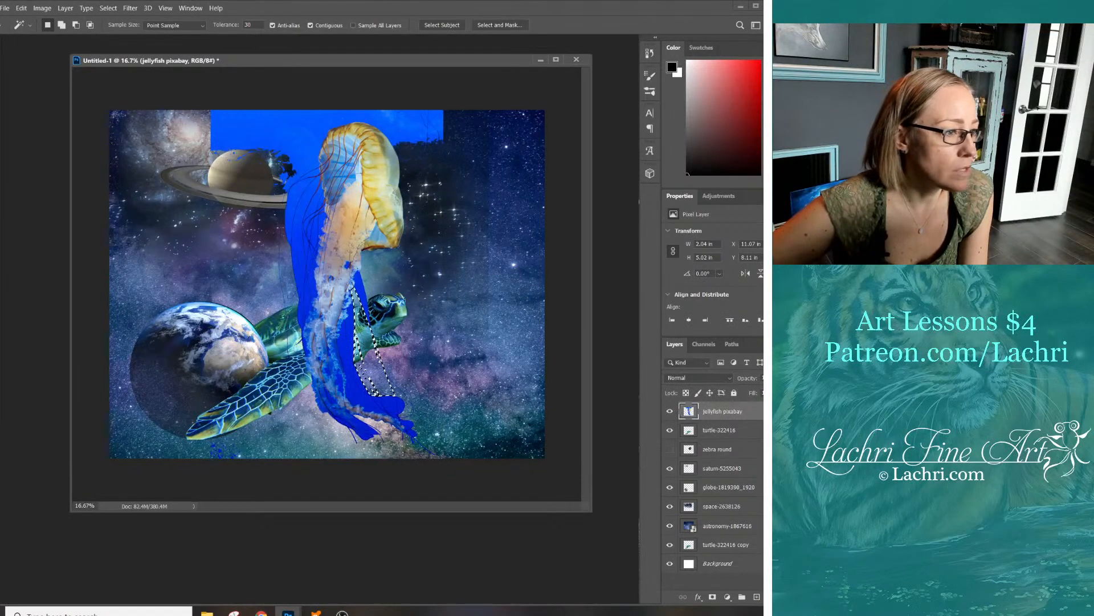
left_click(349, 371)
key("Delete")
left_click(362, 294)
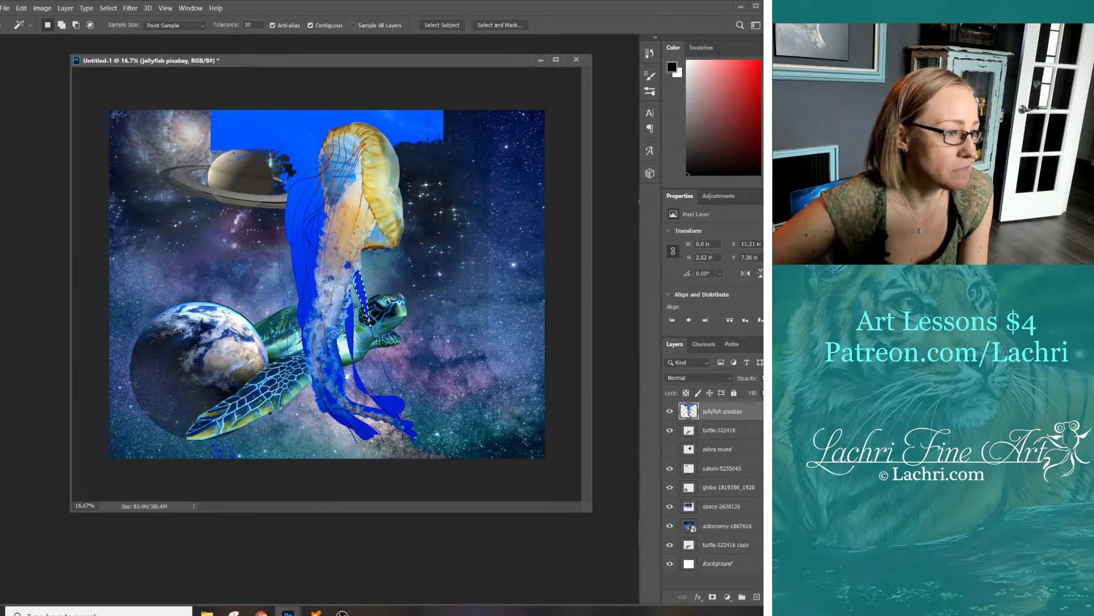
key("Delete")
left_click(298, 229)
key("Delete")
left_click(302, 205)
key("Delete")
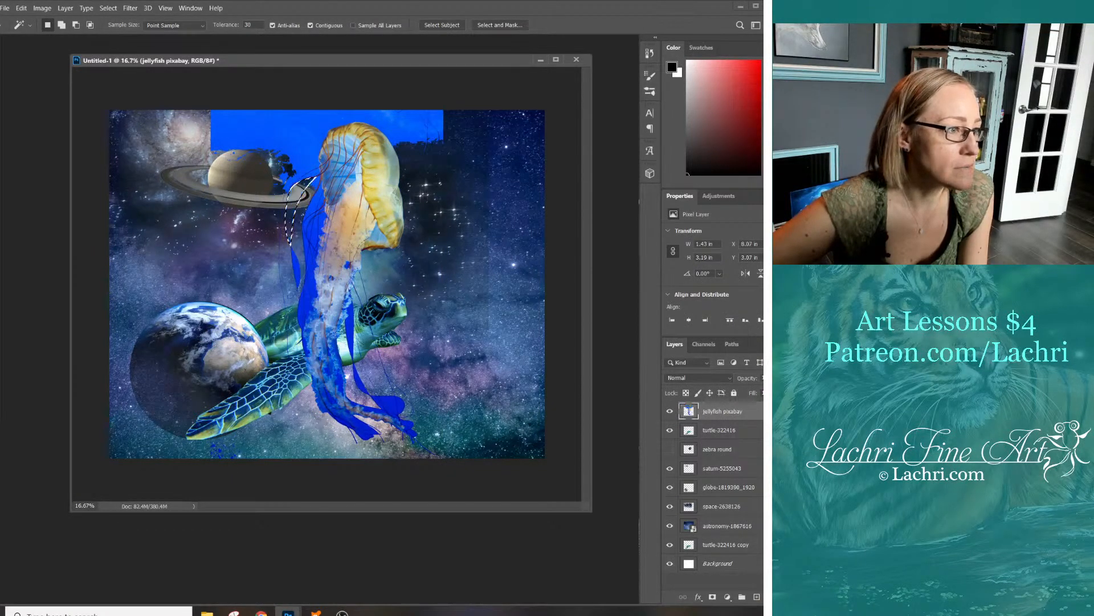
Delete the blue background band above the jellyfish's bell along the upper edge of the image
left_click(256, 128)
key("Delete")
left_click(436, 125)
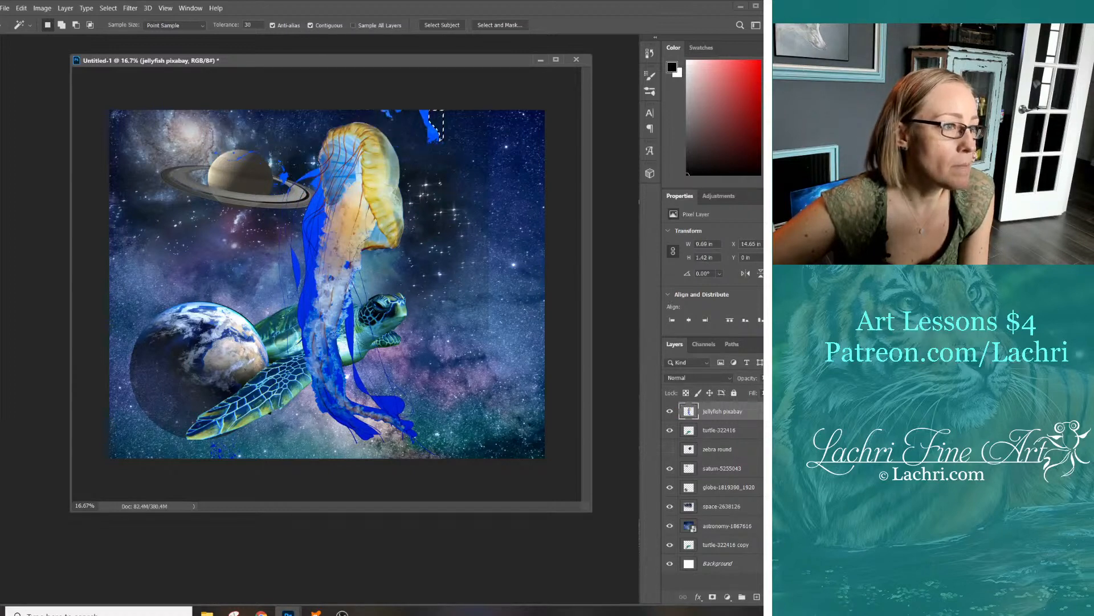
key("Delete")
Delete the blue slivers on both sides of the jellyfish's middle tentacles, next to the turtle
left_click(307, 299)
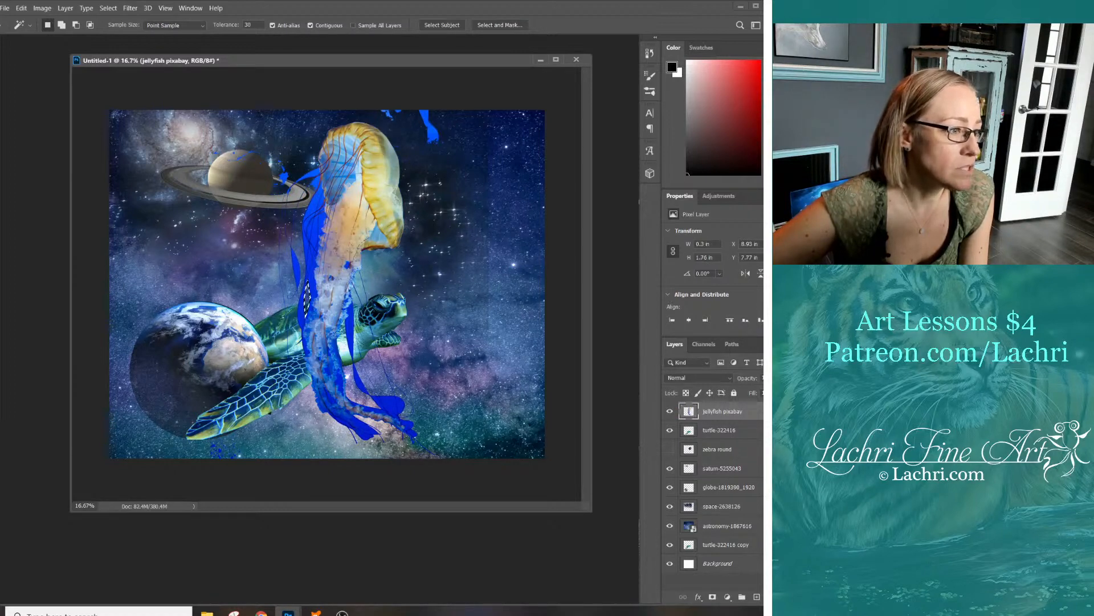
key("Delete")
left_click(300, 315)
key("Delete")
left_click(351, 320)
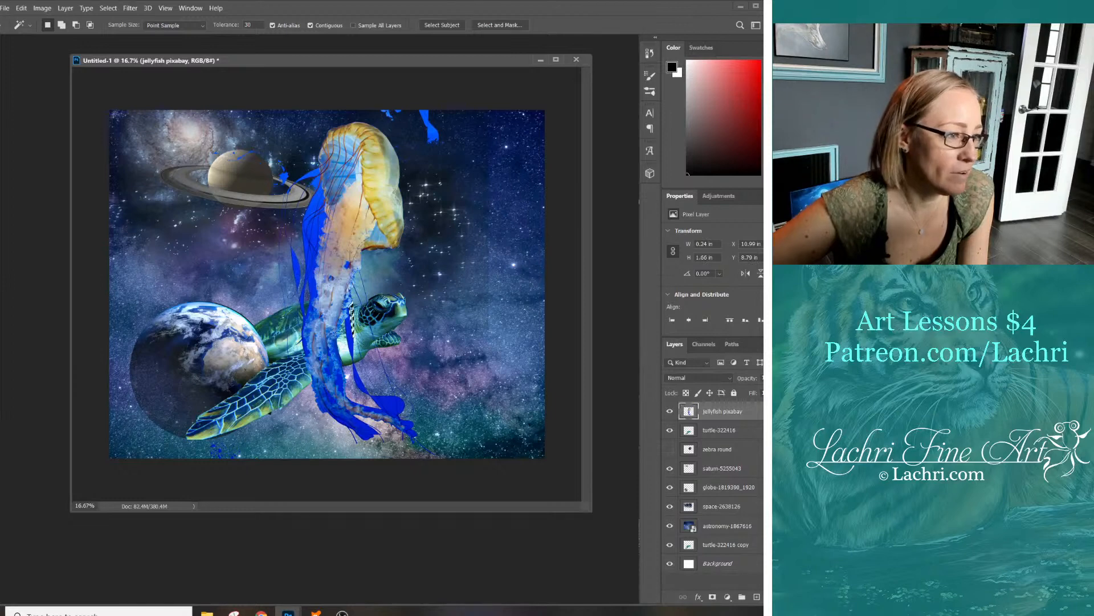
key("Delete")
left_click(349, 336)
key("Delete")
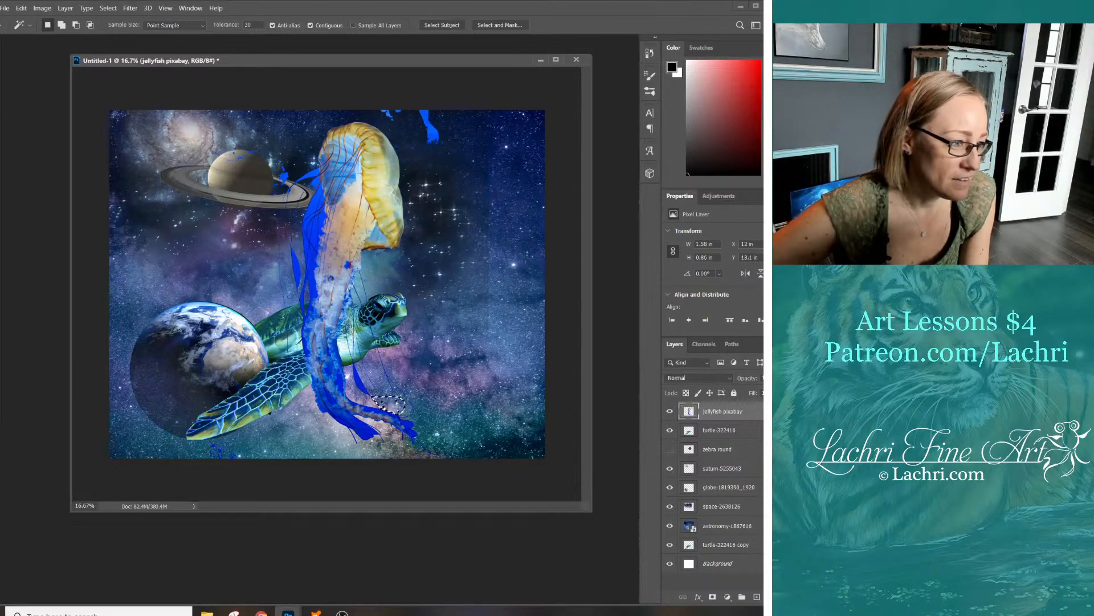
Delete the blue patches around the jellyfish's trailing tail, from beneath the turtle to the tail's tip
left_click(360, 380)
key("Delete")
left_click(364, 427)
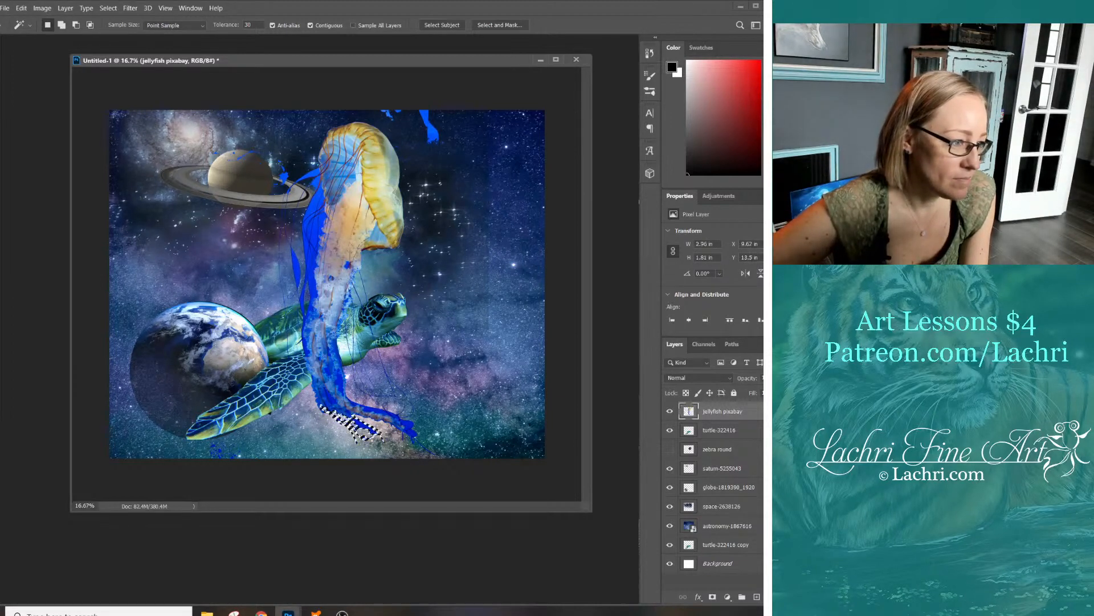
key("Delete")
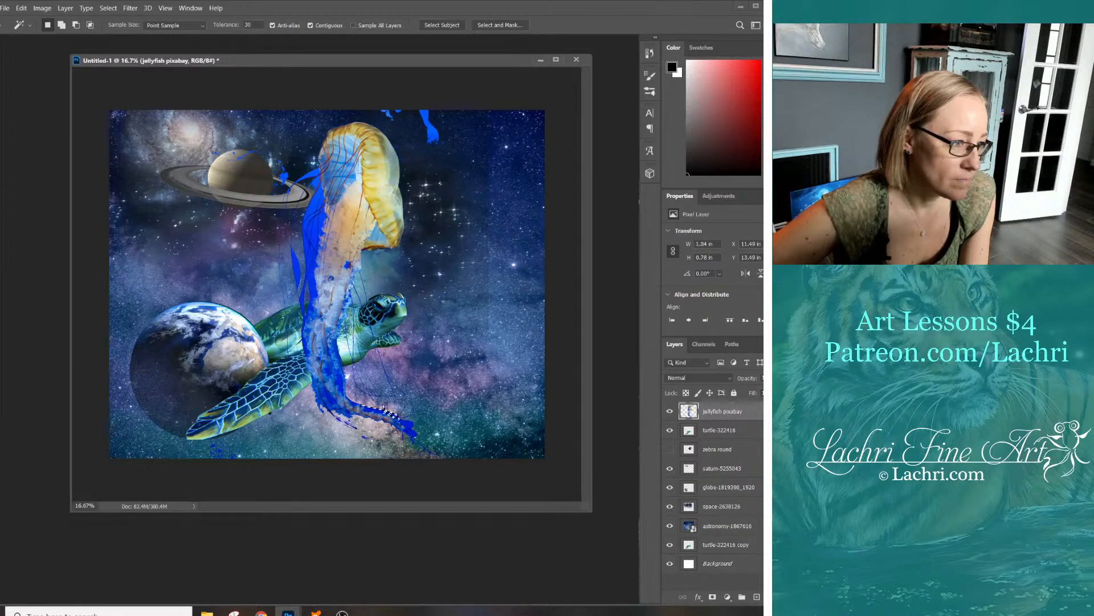
left_click(377, 412)
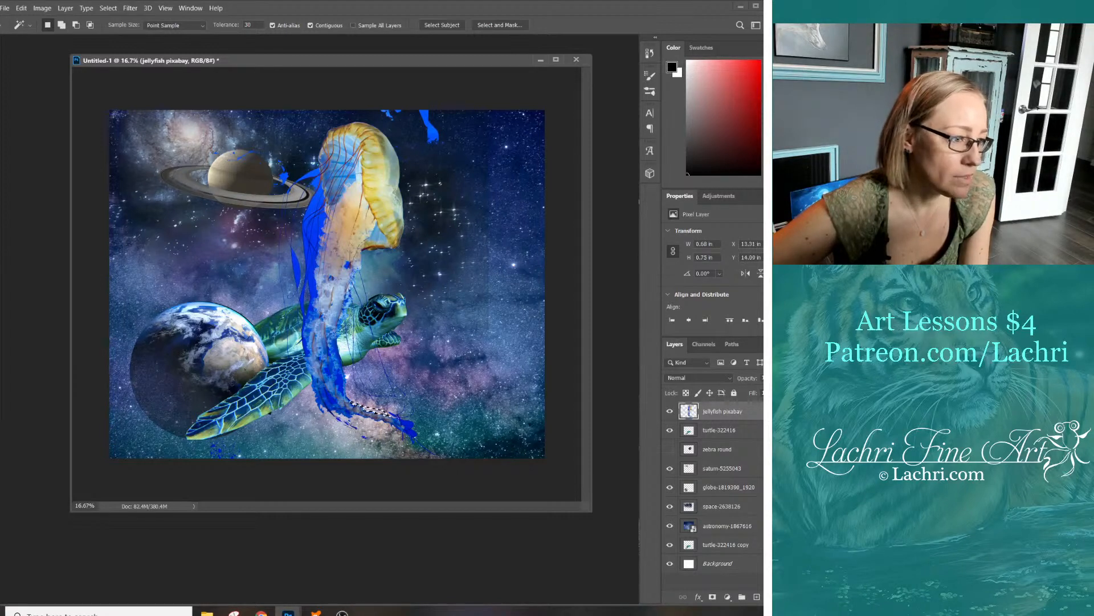
key("Delete")
left_click(412, 433)
key("Delete")
Delete the blue strips along the left edge of the jellyfish's upper and middle tentacles
left_click(312, 278)
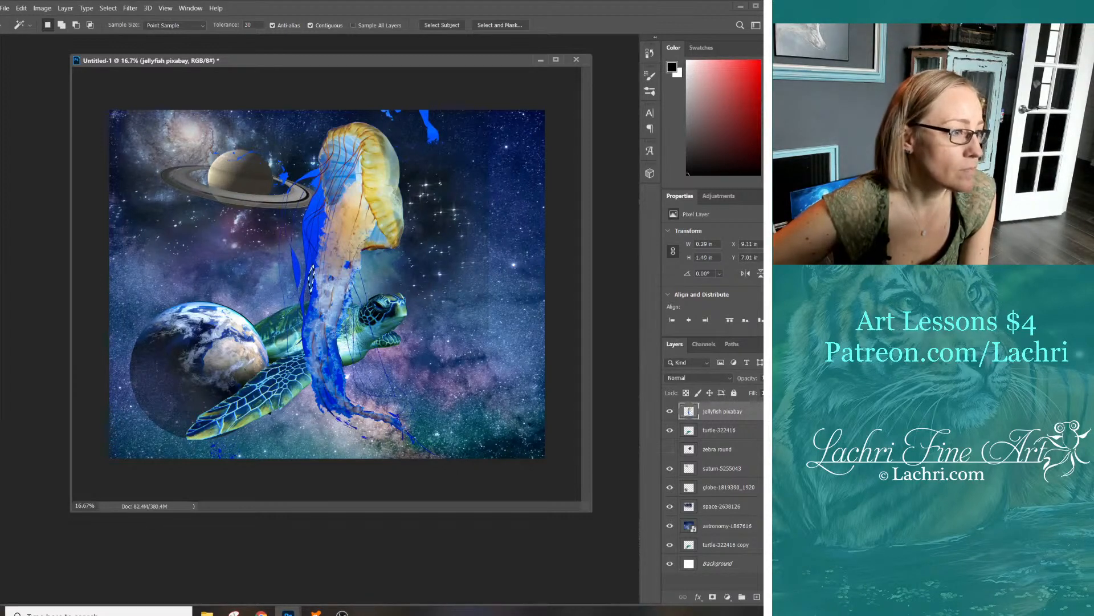
key("Delete")
left_click(313, 228)
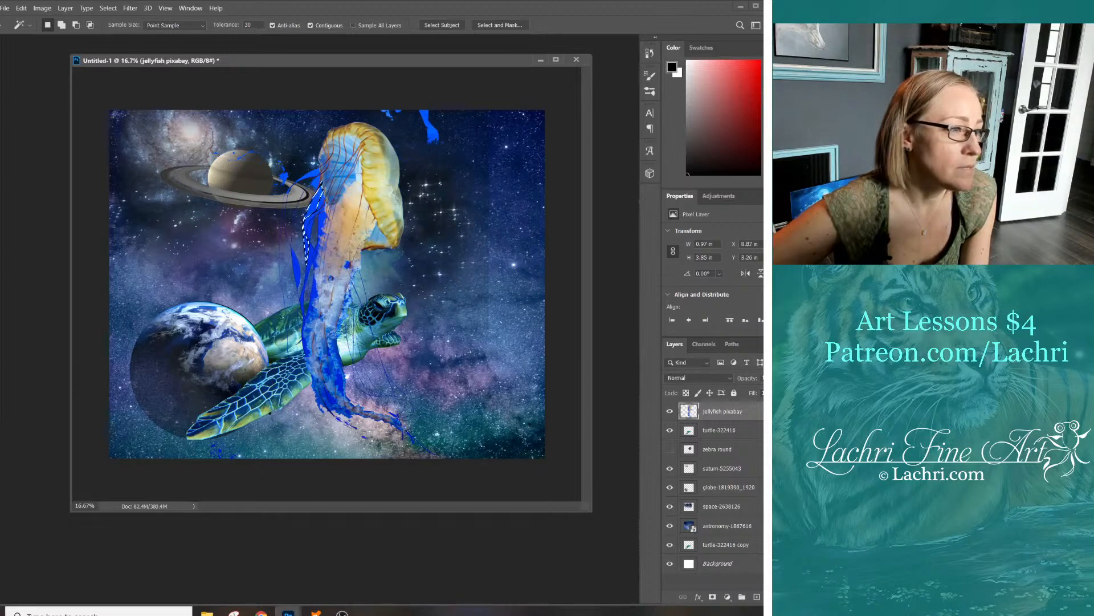
key("Delete")
left_click(323, 206)
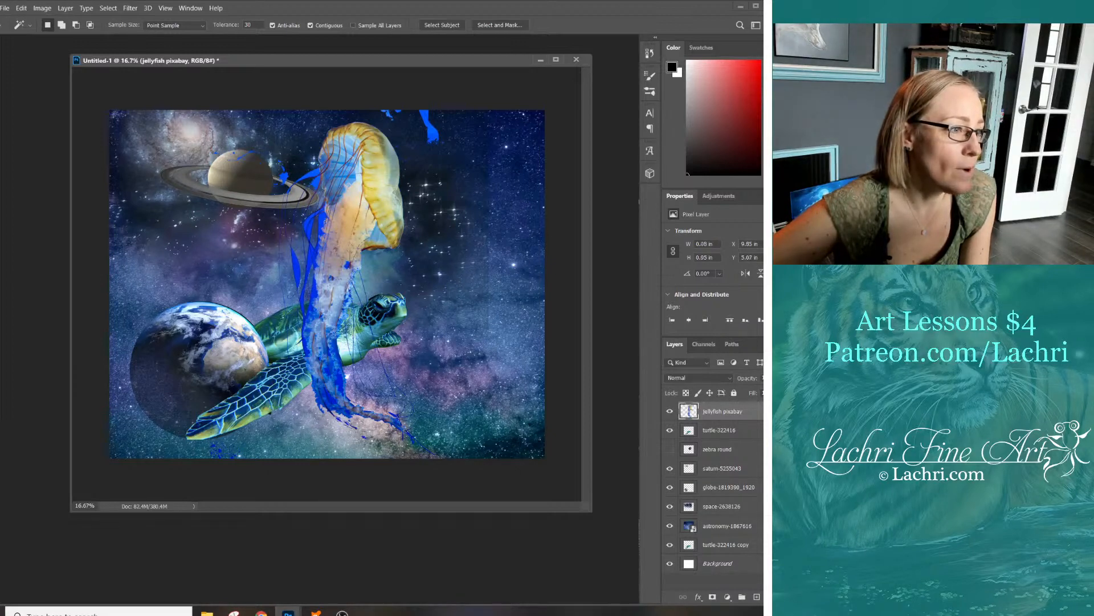
key("Delete")
left_click(310, 224)
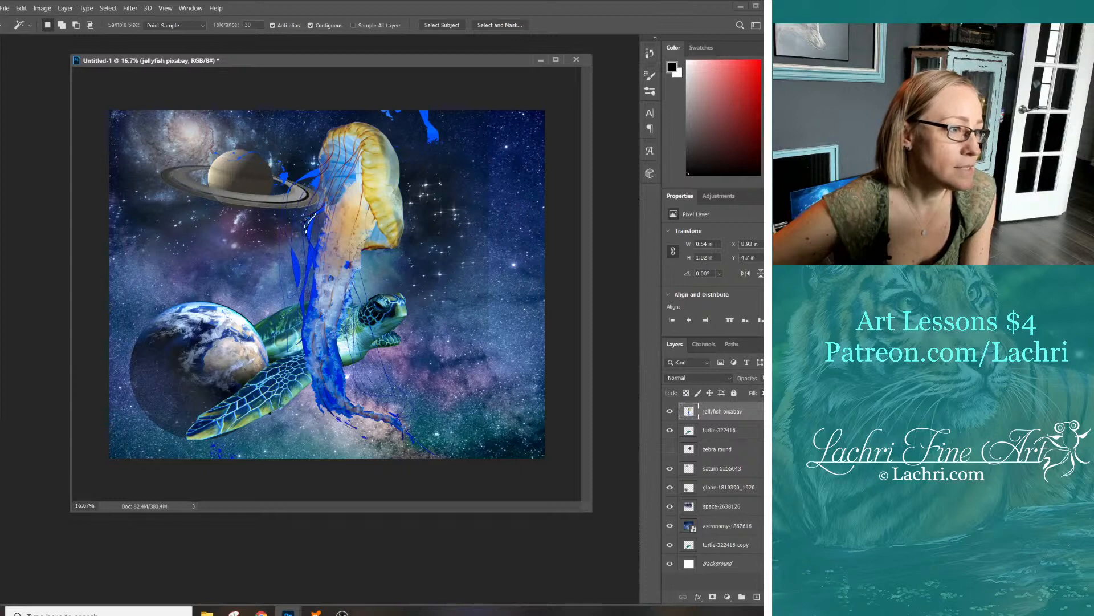
key("Delete")
Clear the smaller blue patches between the fine tentacles left of the jellyfish, from the bell down to the turtle
left_click(315, 183)
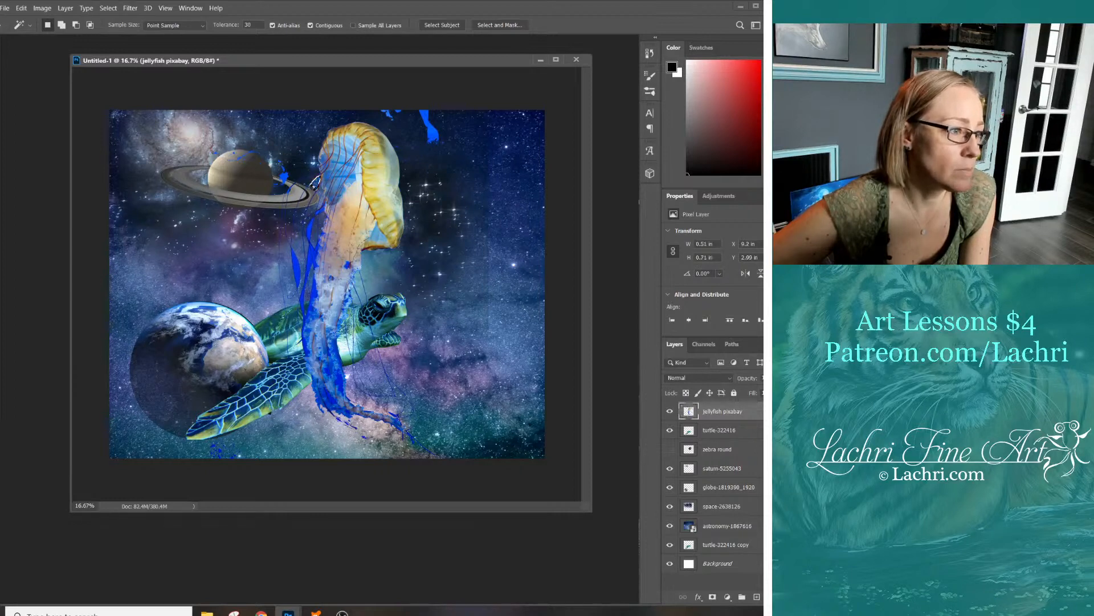
key("Delete")
left_click(313, 228)
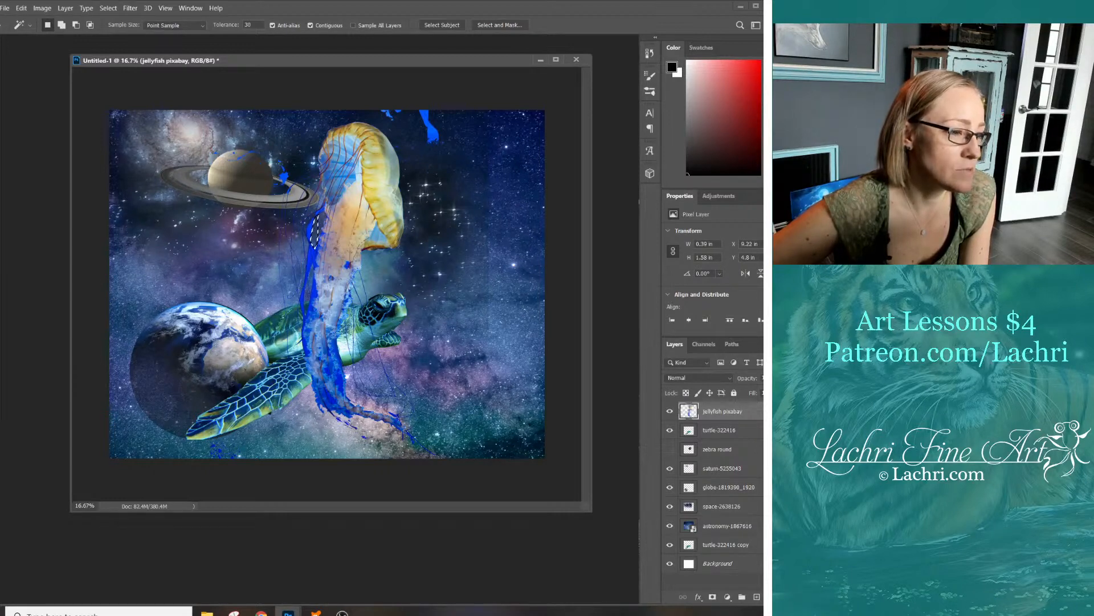
key("Delete")
left_click(310, 259)
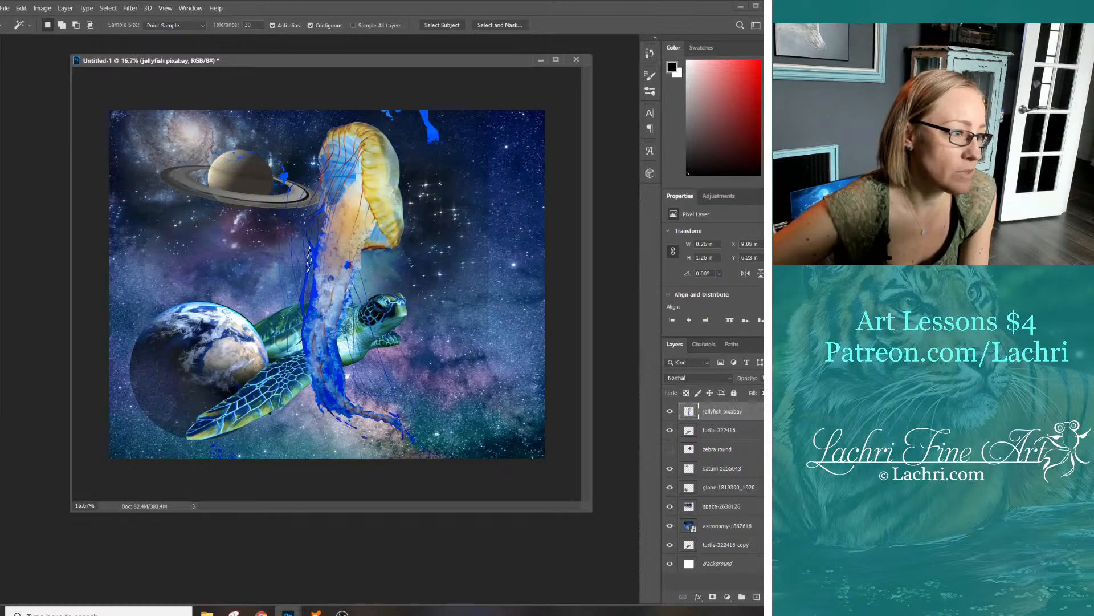
key("Delete")
left_click(314, 288)
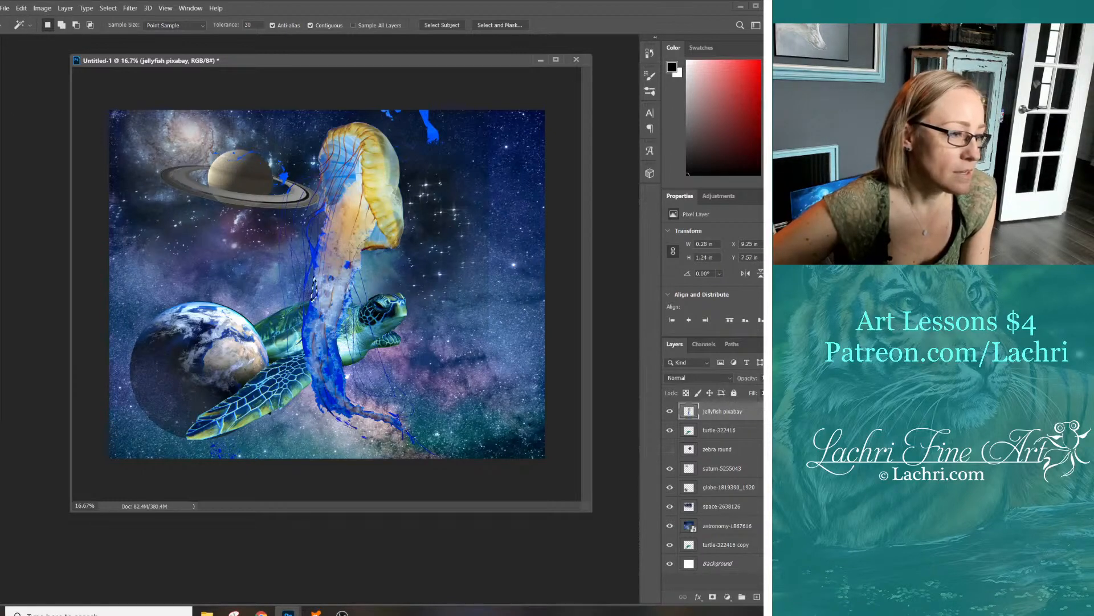
key("Delete")
Delete the blue patches inside the jellyfish's lower tentacles, just above the tail's bend
left_click(339, 379)
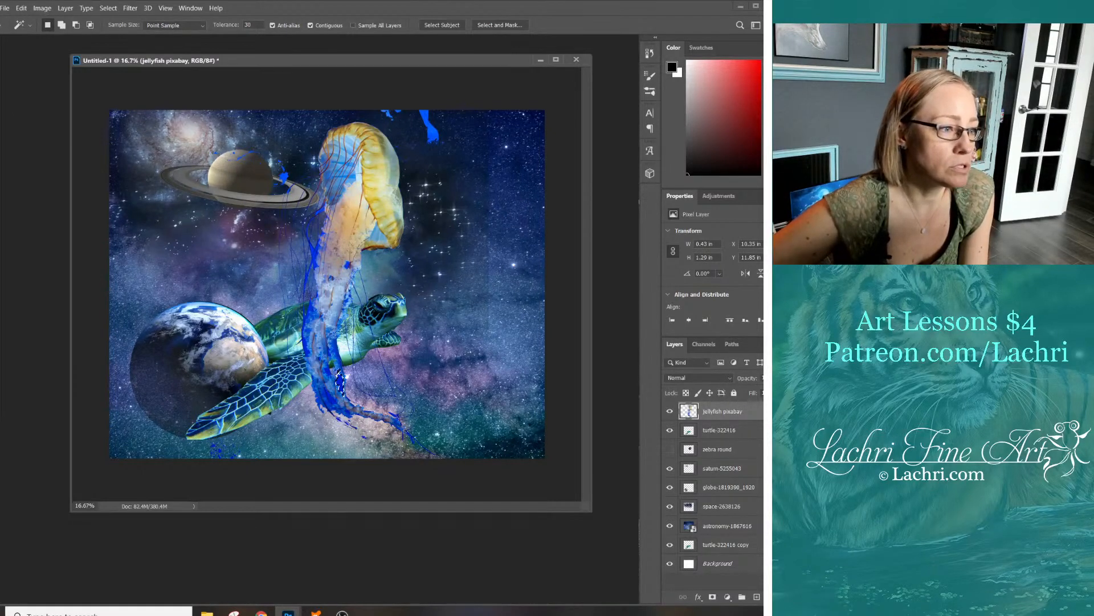
key("Delete")
left_click(329, 395)
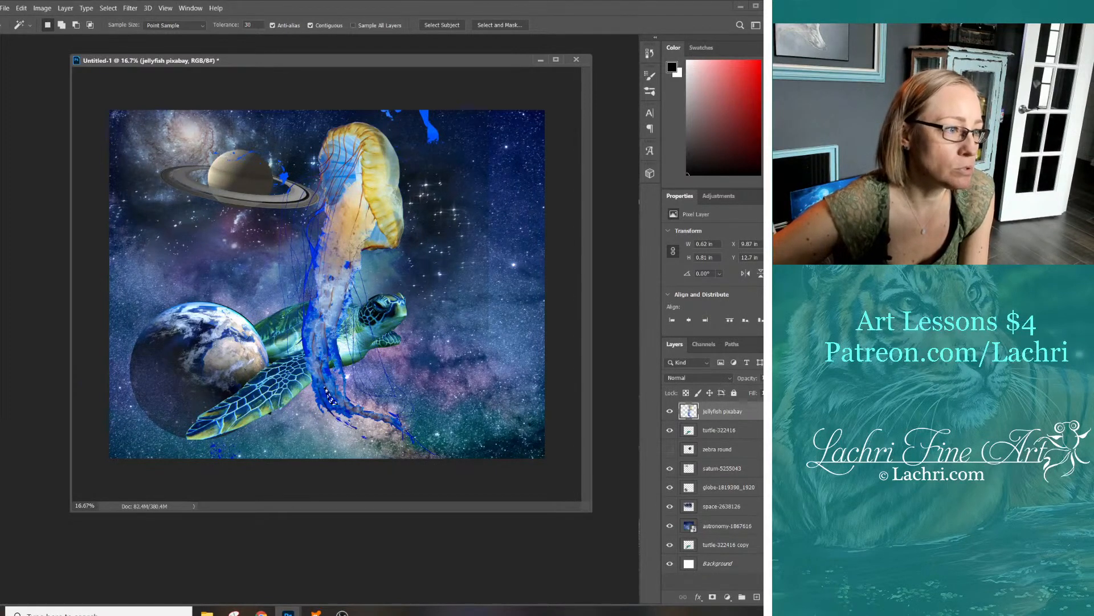
key("Delete")
Delete the blue patches along the jellyfish's outer tentacles and part of the stray blue patch near the canvas's upper edge
left_click(313, 249)
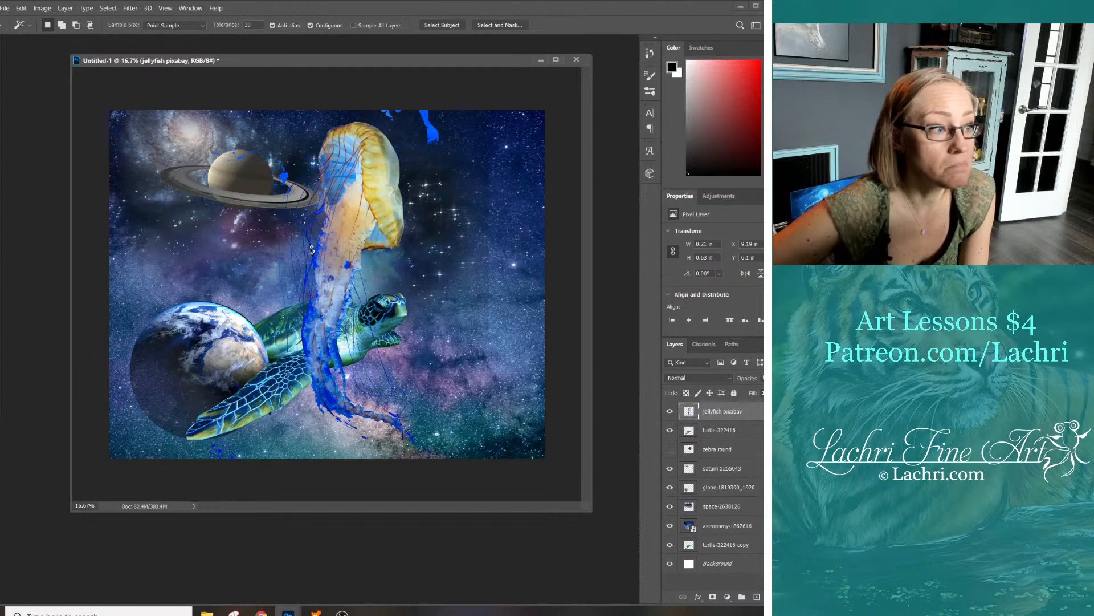
key("Delete")
left_click(306, 345)
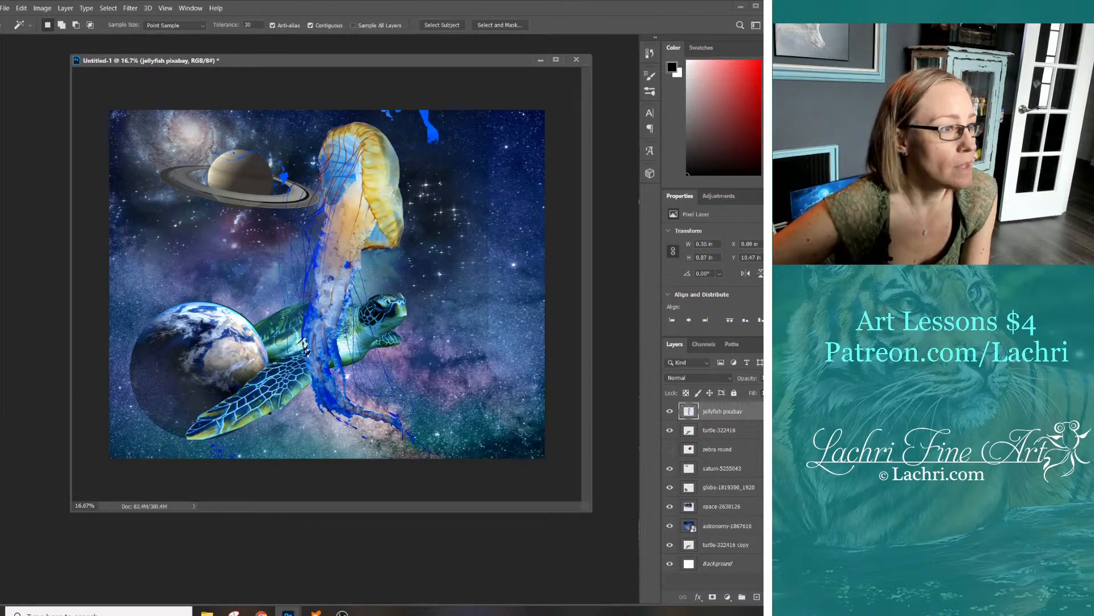
key("Delete")
left_click(432, 133)
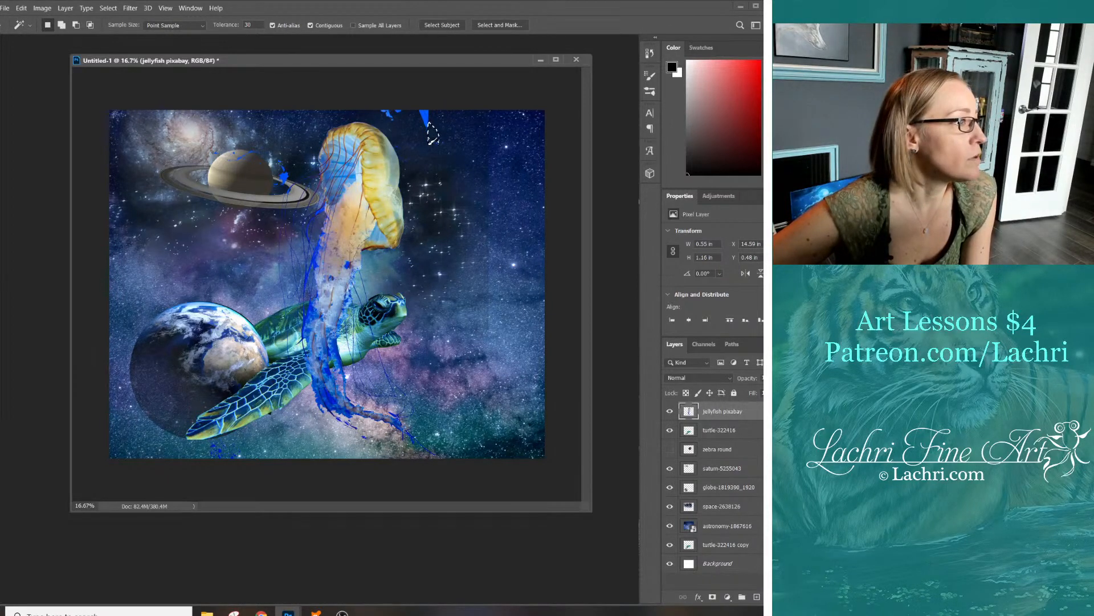
Outline the jellyfish with the Polygonal Lasso, invert the selection, delete the stray blue remnants outside it, and deselect
key("l")
left_click(319, 115)
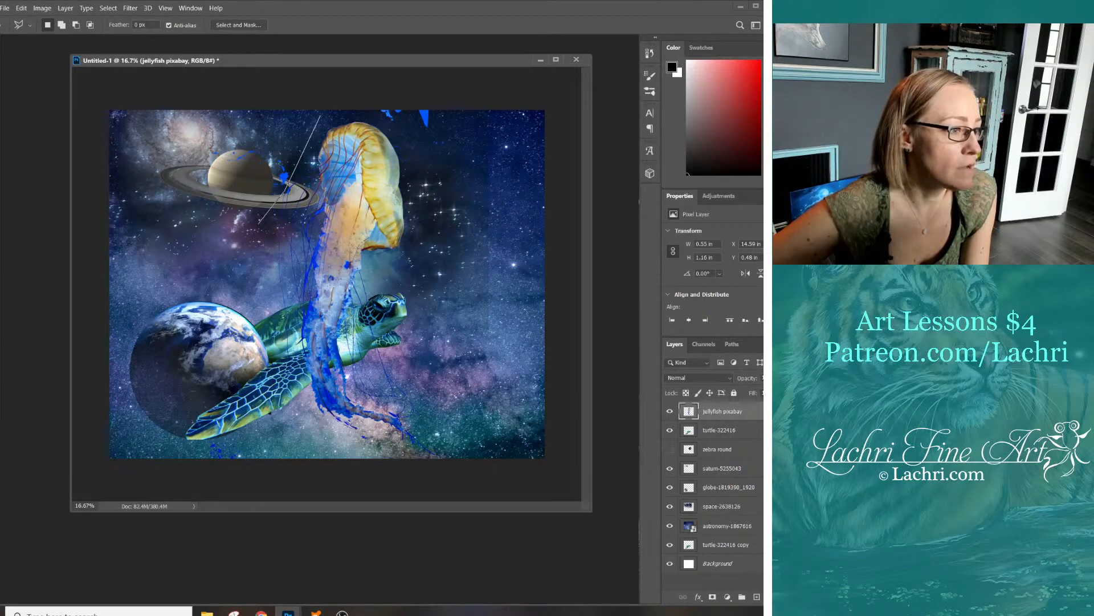
left_click(247, 253)
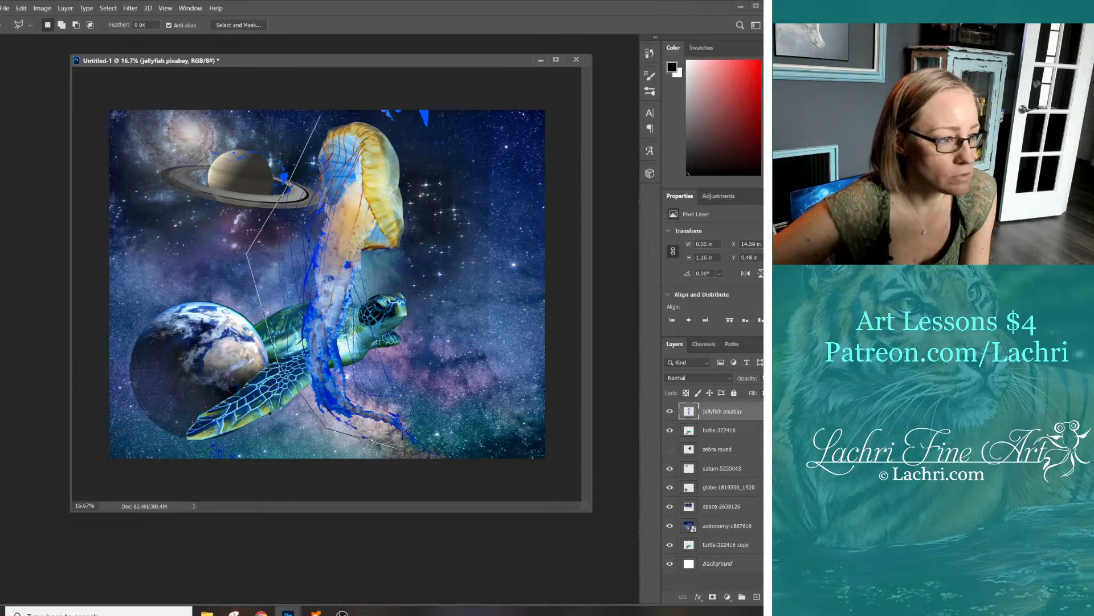
left_click(465, 456)
left_click(411, 160)
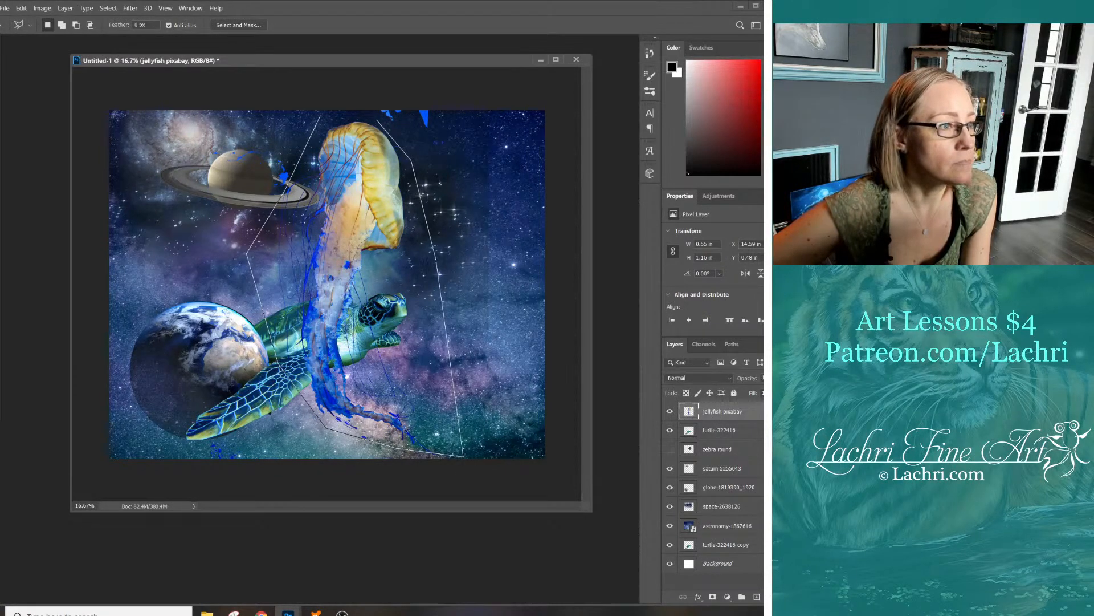
left_click(378, 121)
left_click(320, 116)
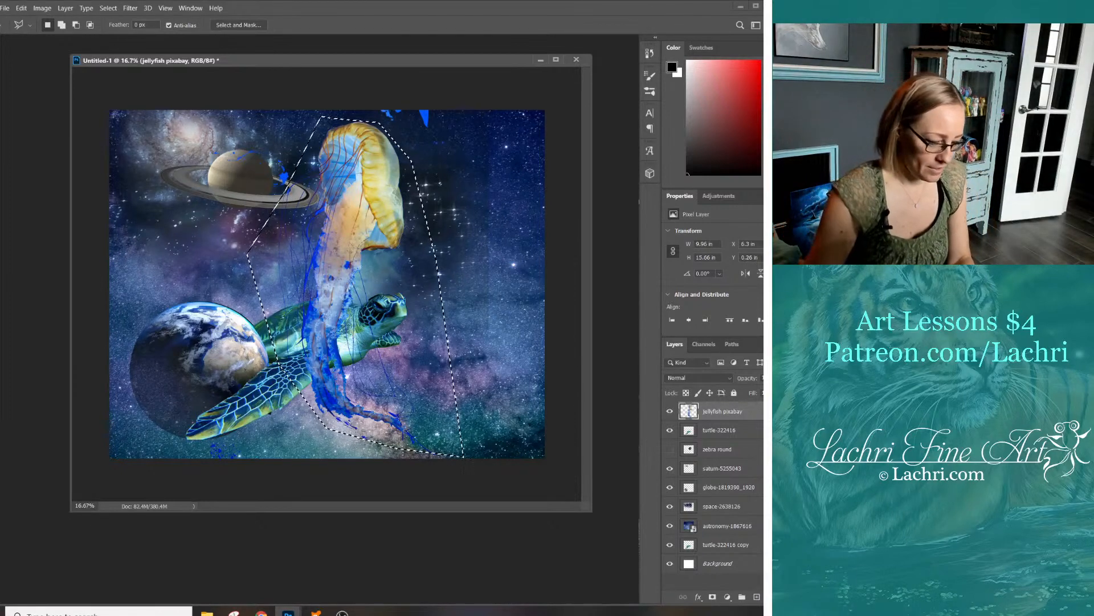
key("ctrl+shift+i")
key("Delete")
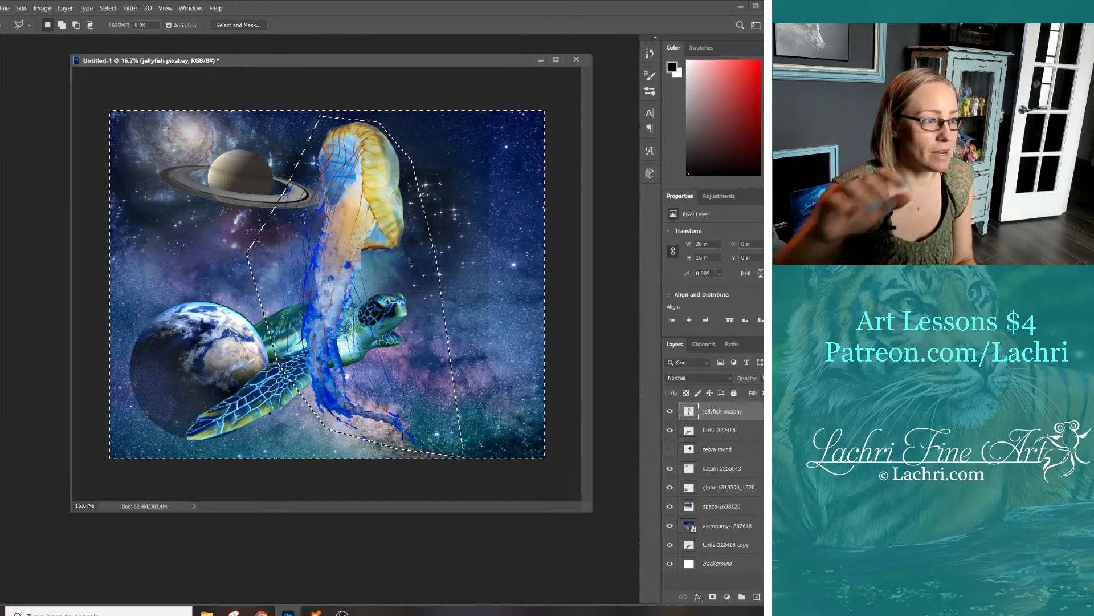
key("ctrl+d")
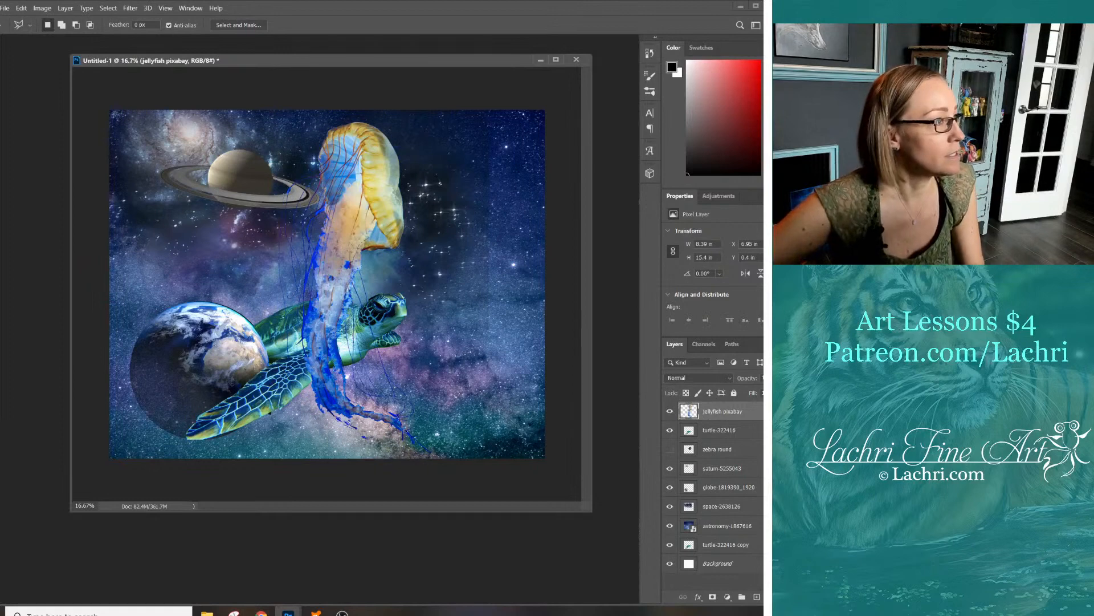
Flip the jellyfish layer horizontally and move it to the right side of the canvas, clear of the turtle
key("v")
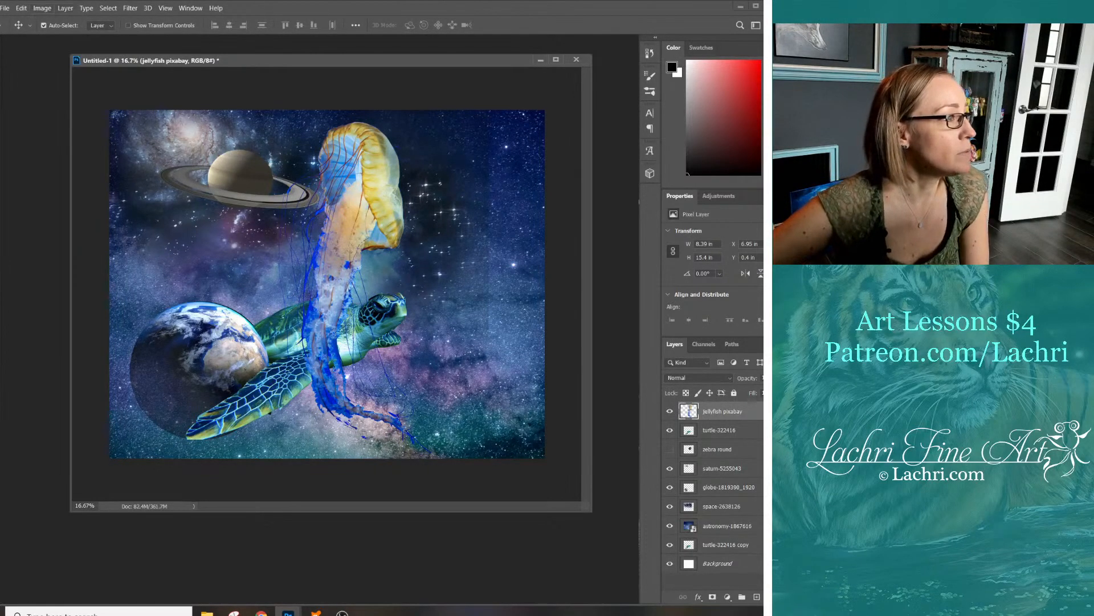
left_click(65, 8)
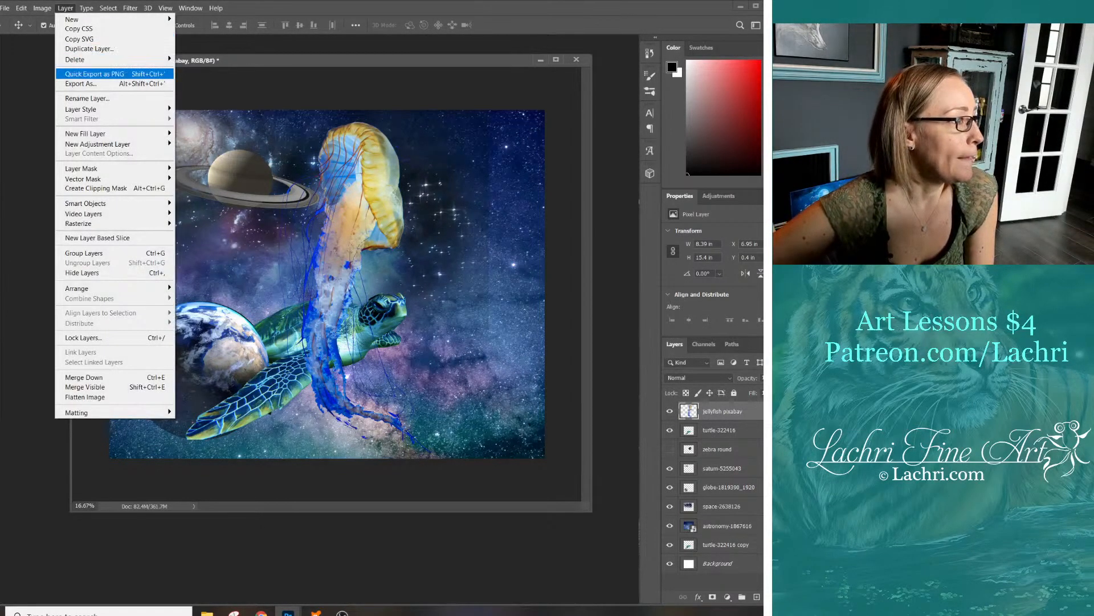
mouse_move(42, 8)
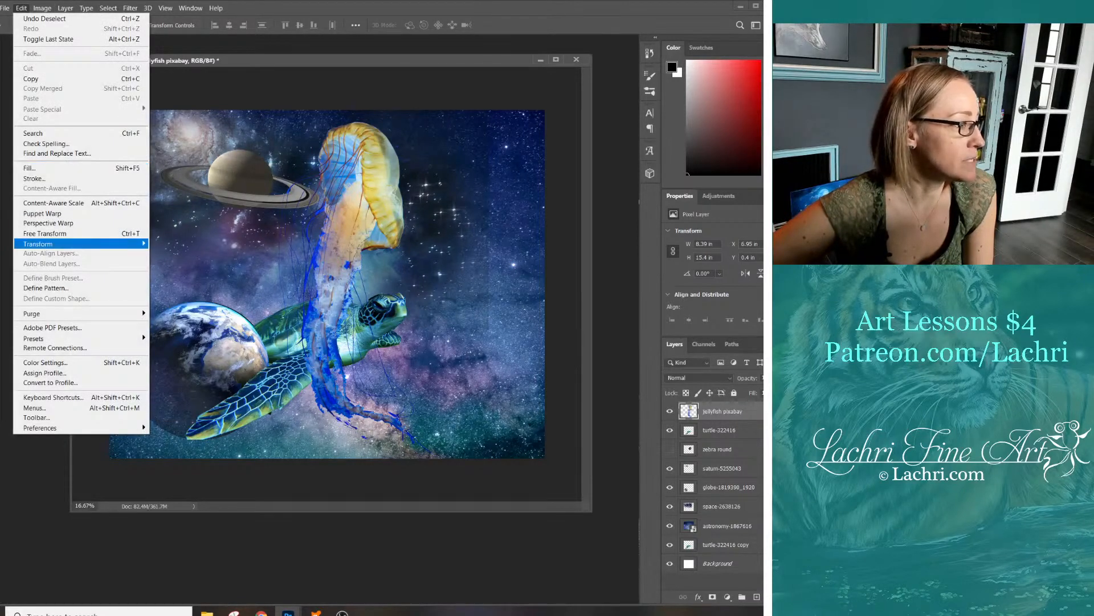
mouse_move(38, 243)
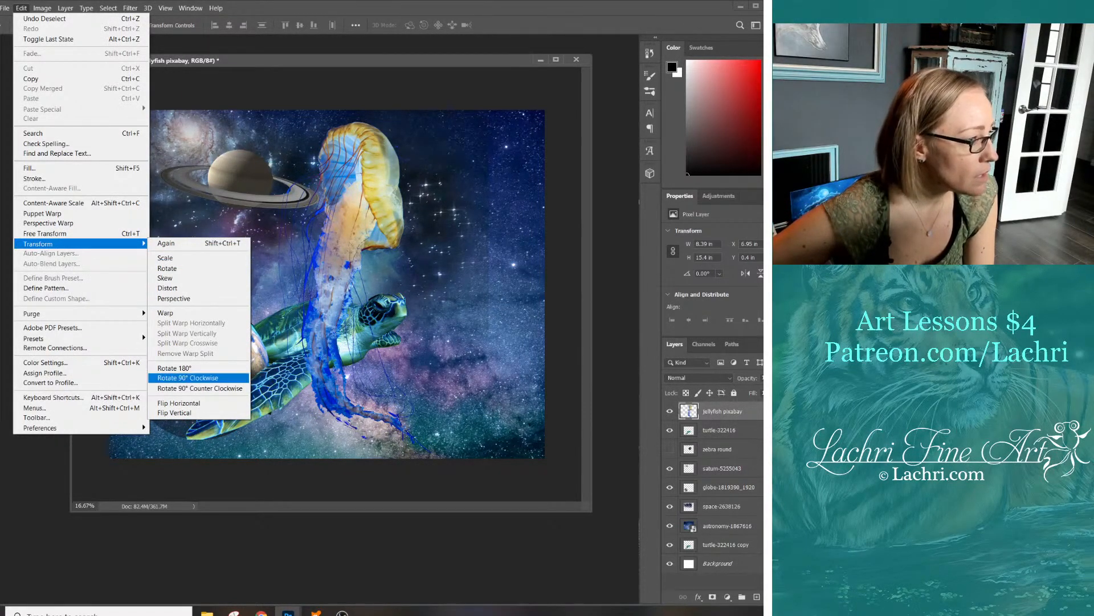
left_click(178, 403)
left_click_drag(310, 173, 453, 184)
Scale the jellyfish to about 59% in the canvas's upper-right corner and lower its layer opacity
key("ctrl+t")
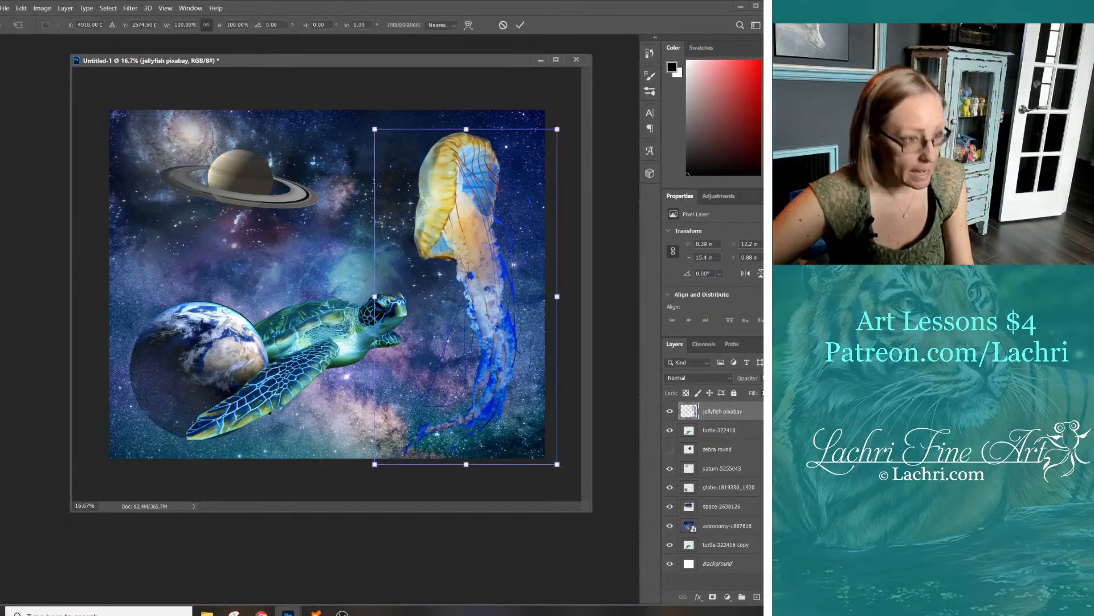
left_click_drag(374, 129, 445, 264)
left_click_drag(509, 316, 513, 166)
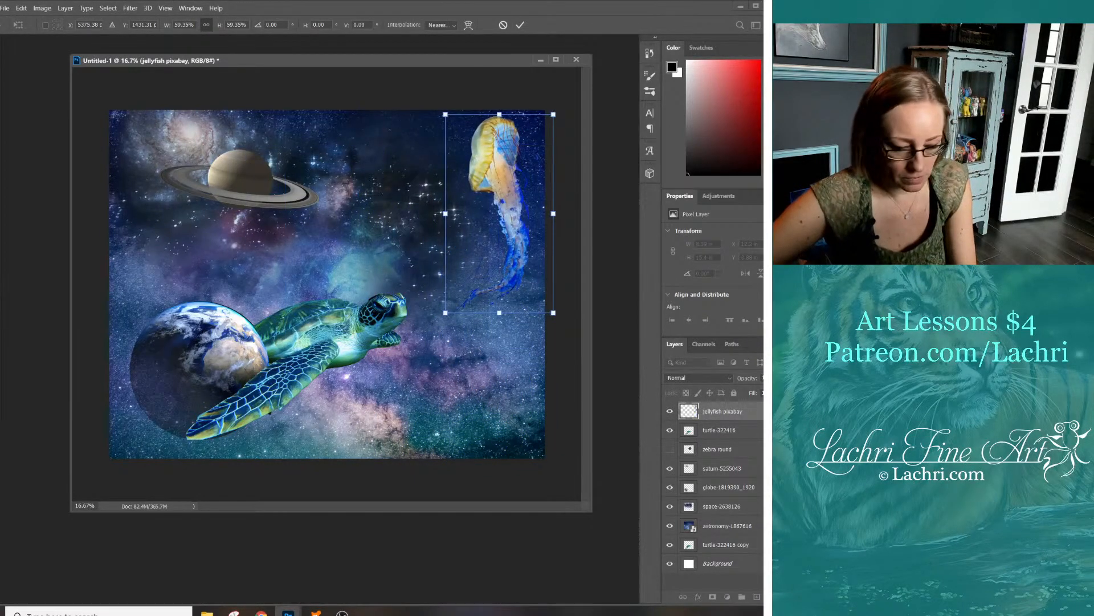
key("Return")
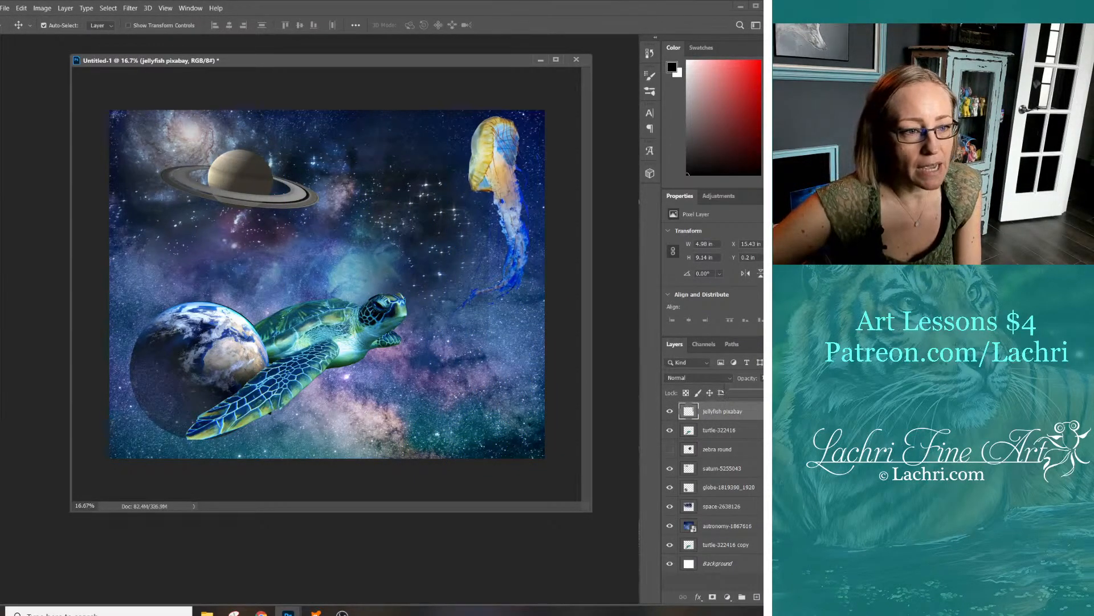
key("5")
key("7")
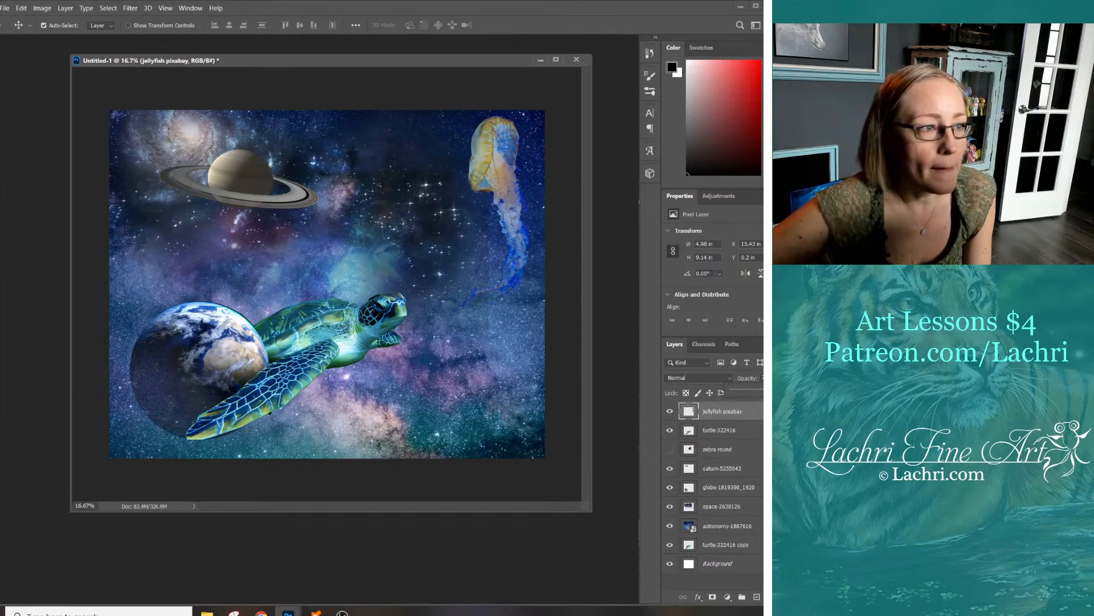
Move the jellyfish down beside the turtle's head and rotate it about 33° clockwise
left_click_drag(496, 171, 477, 313)
key("ctrl+t")
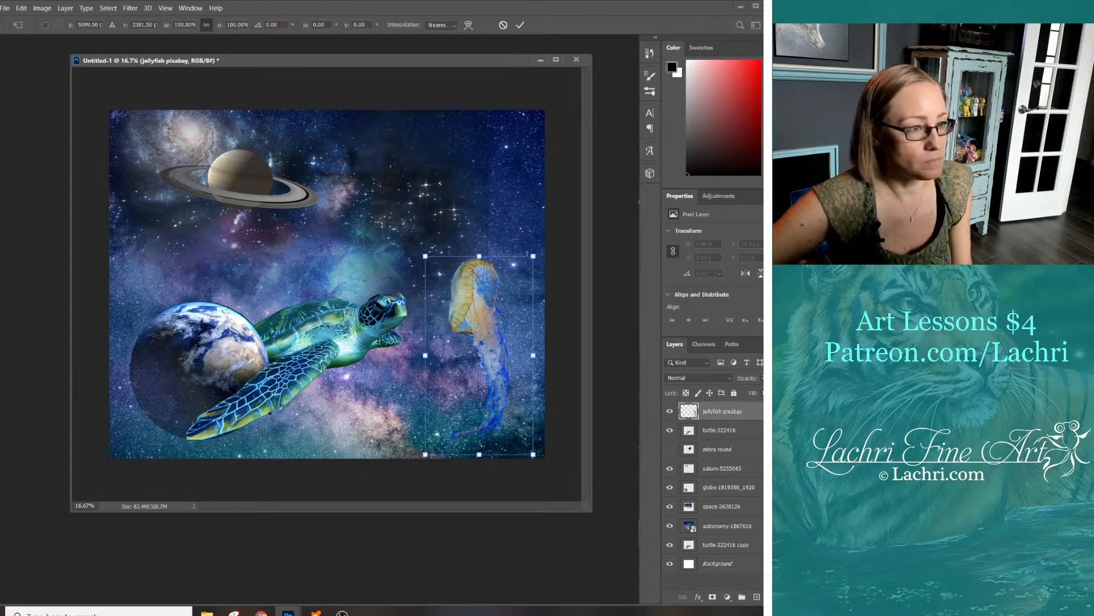
left_click_drag(533, 197, 499, 288)
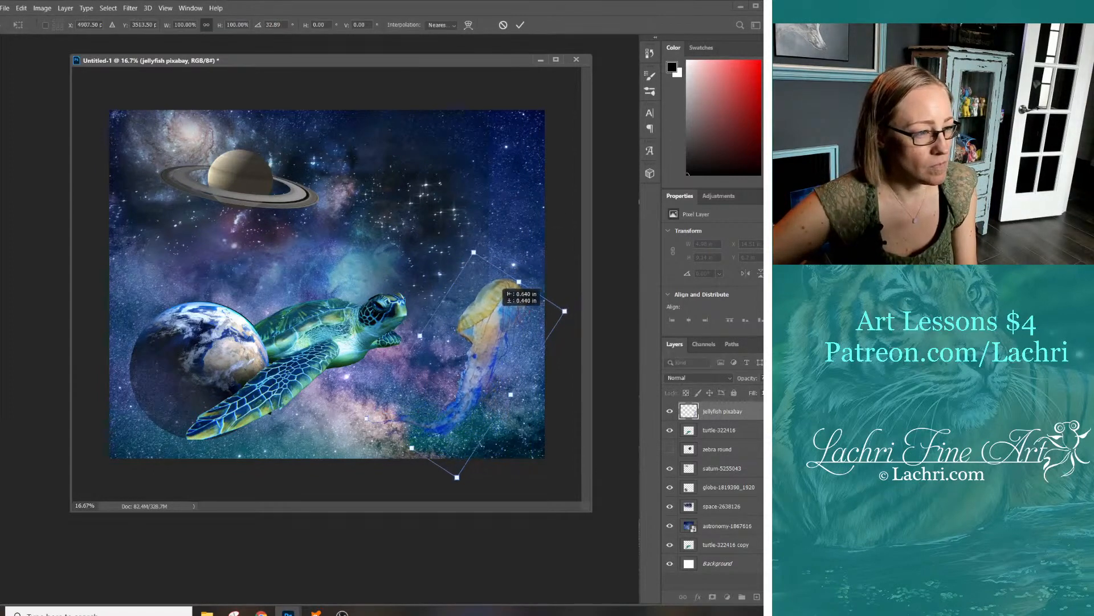
key("Return")
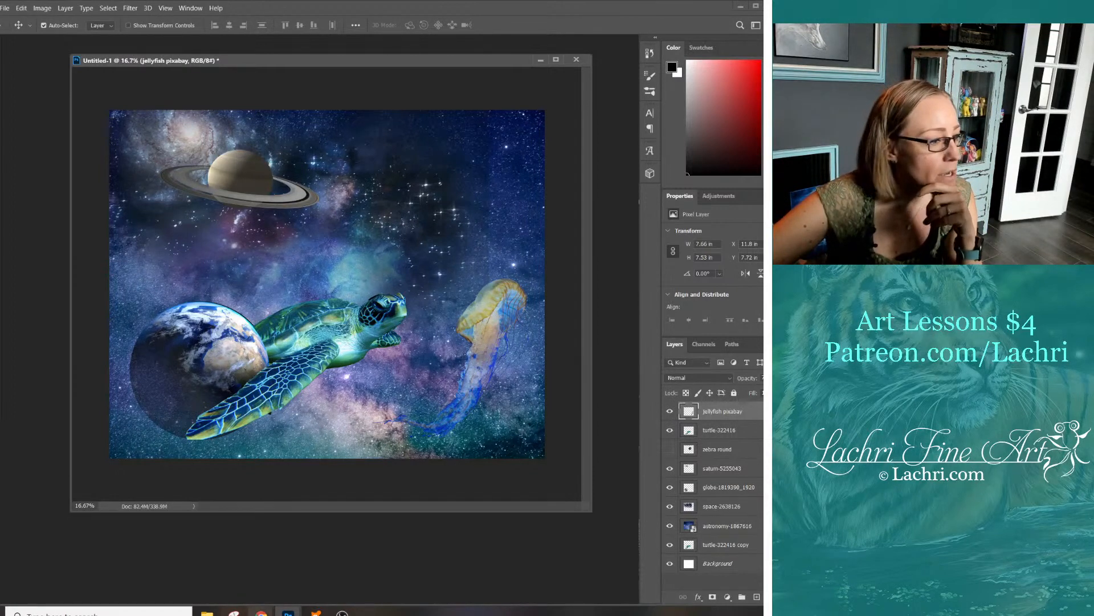
Switch to the web browser and look through the Pixabay jellyfish photos, continuing onto page 2 of the results
mouse_move(207, 613)
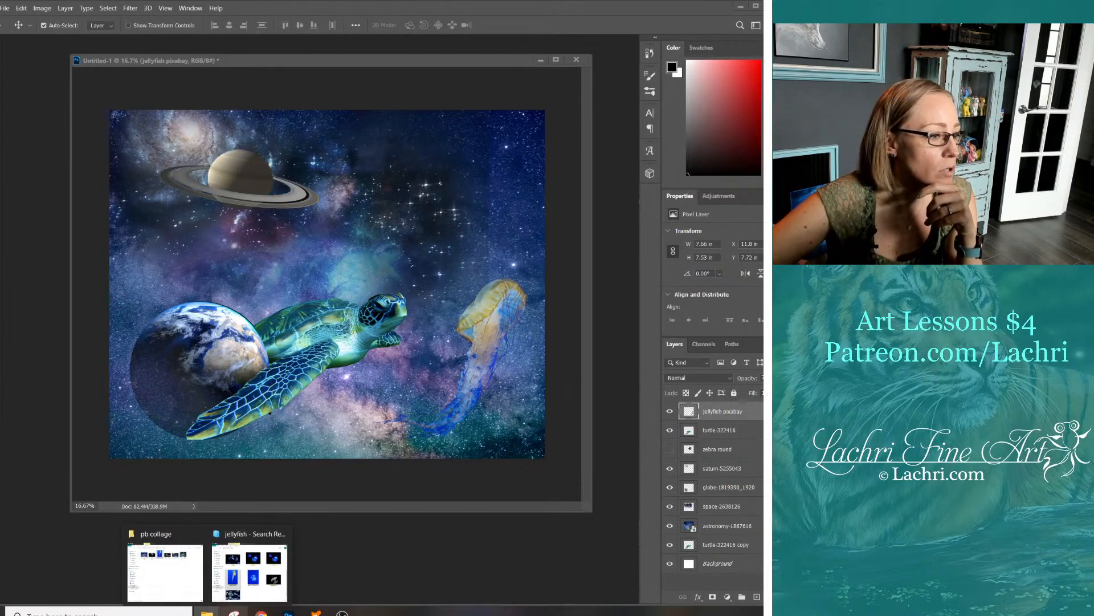
left_click(319, 570)
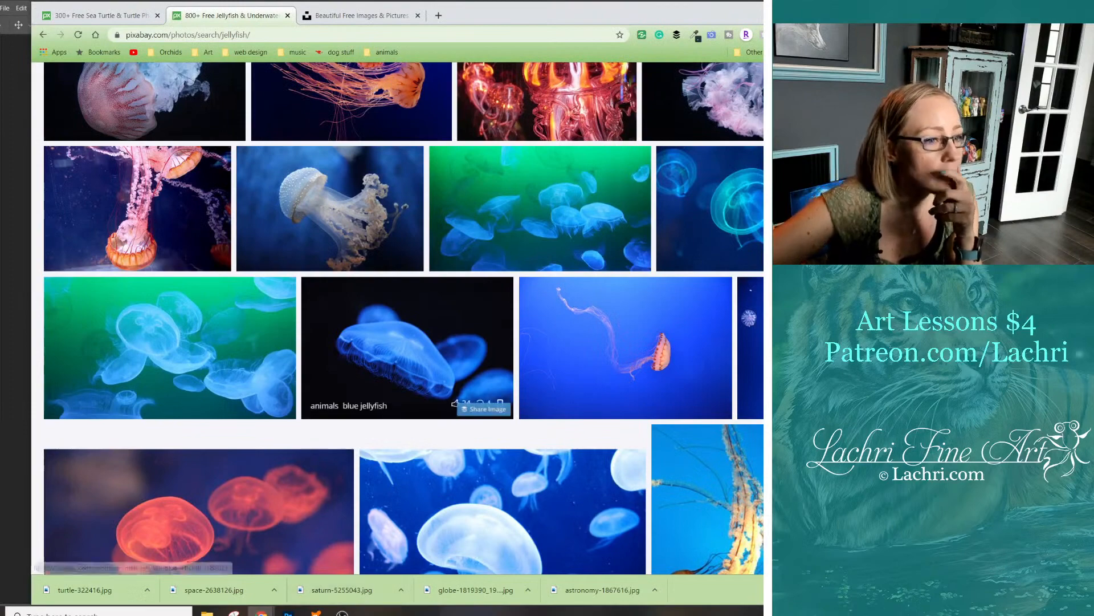
scroll(407, 342, "down", 3)
scroll(407, 342, "down", 2)
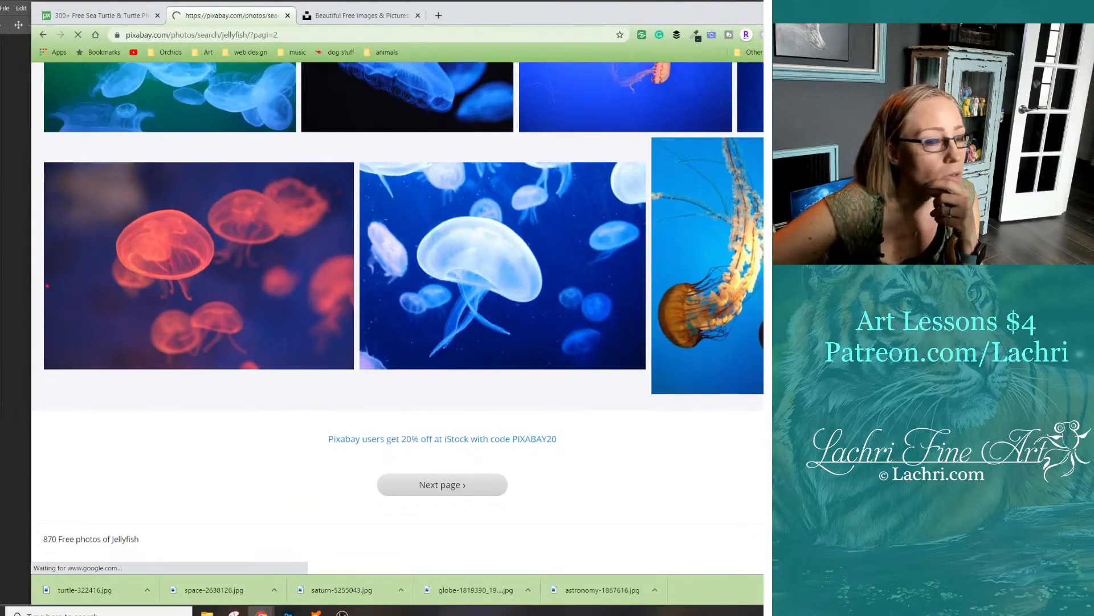
scroll(558, 342, "down", 1)
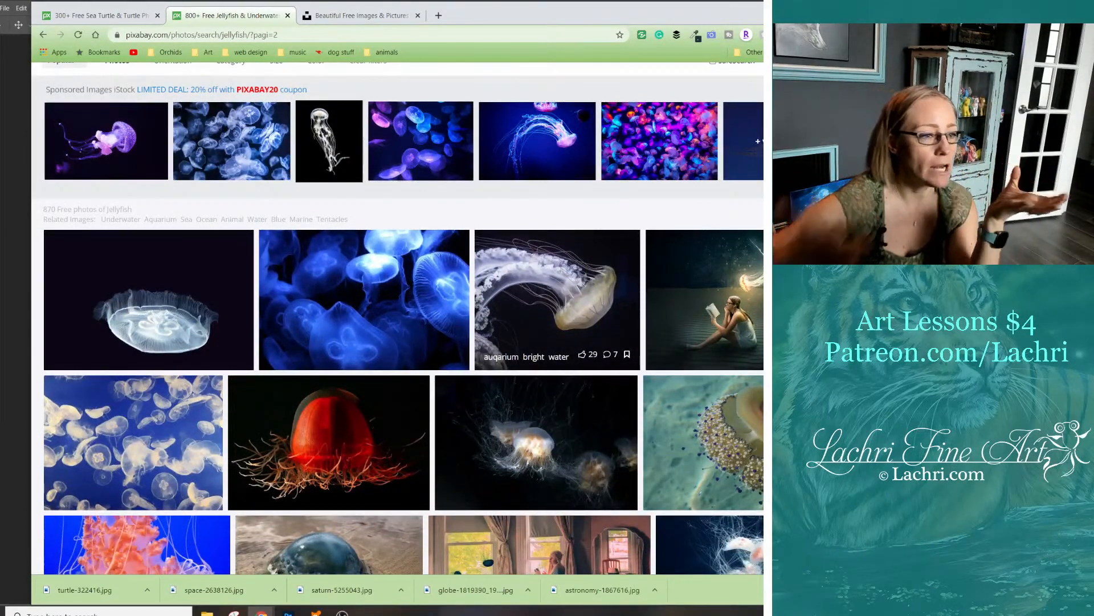
scroll(557, 319, "down", 6)
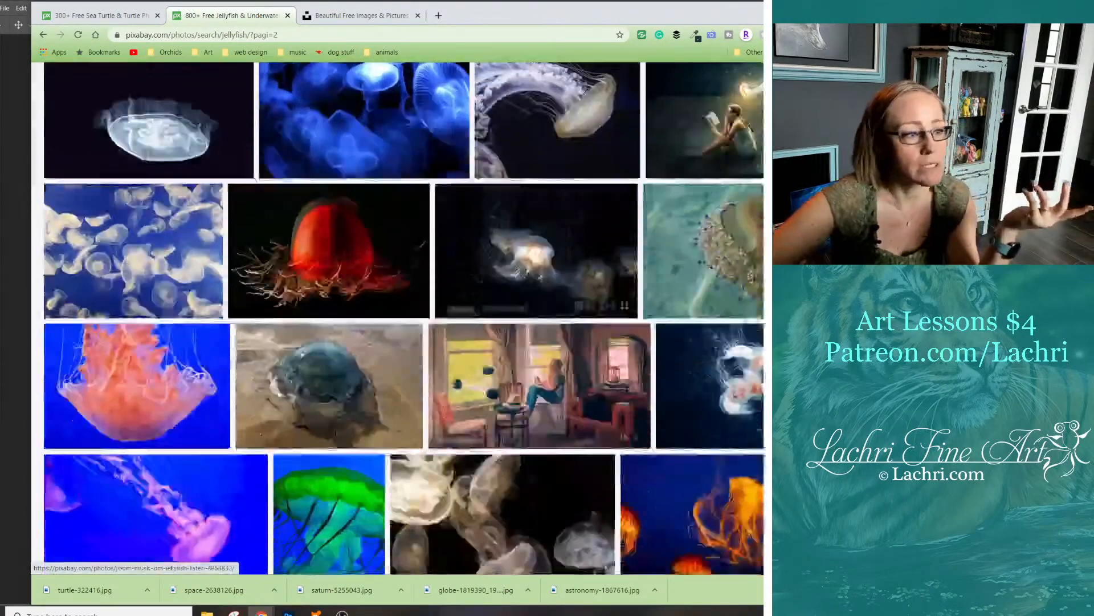
scroll(558, 319, "down", 6)
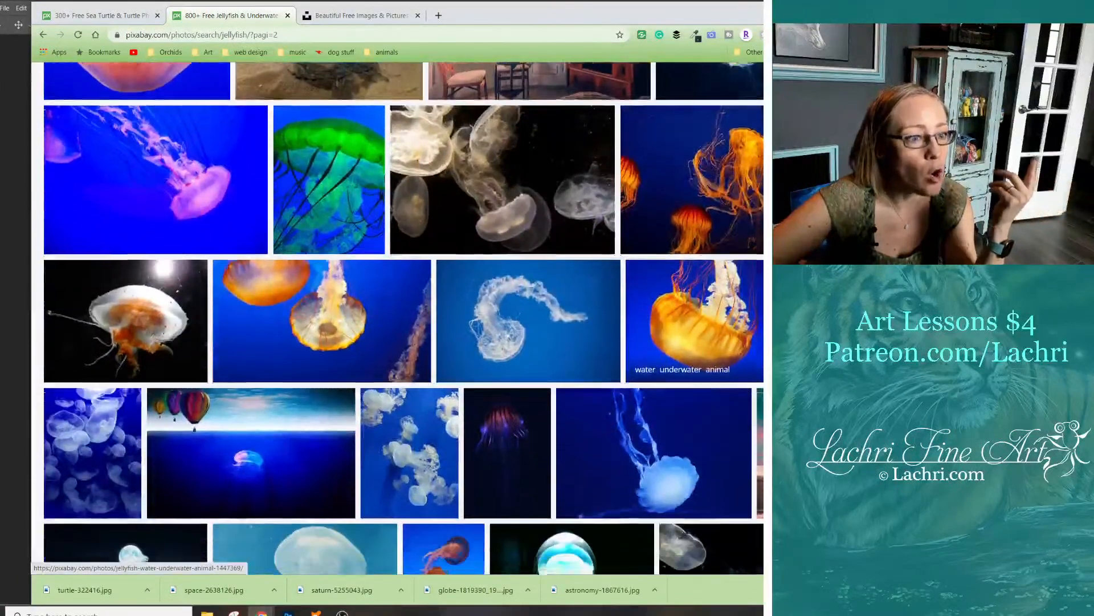
scroll(621, 377, "down", 4)
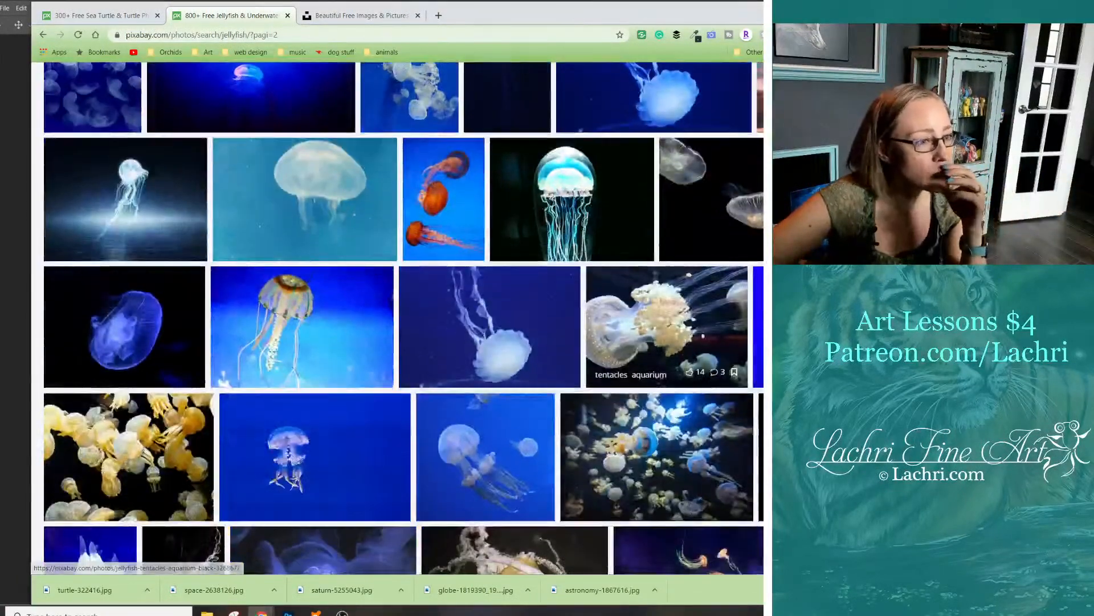
Search Pixabay photos for "jelly fish"
key("Home")
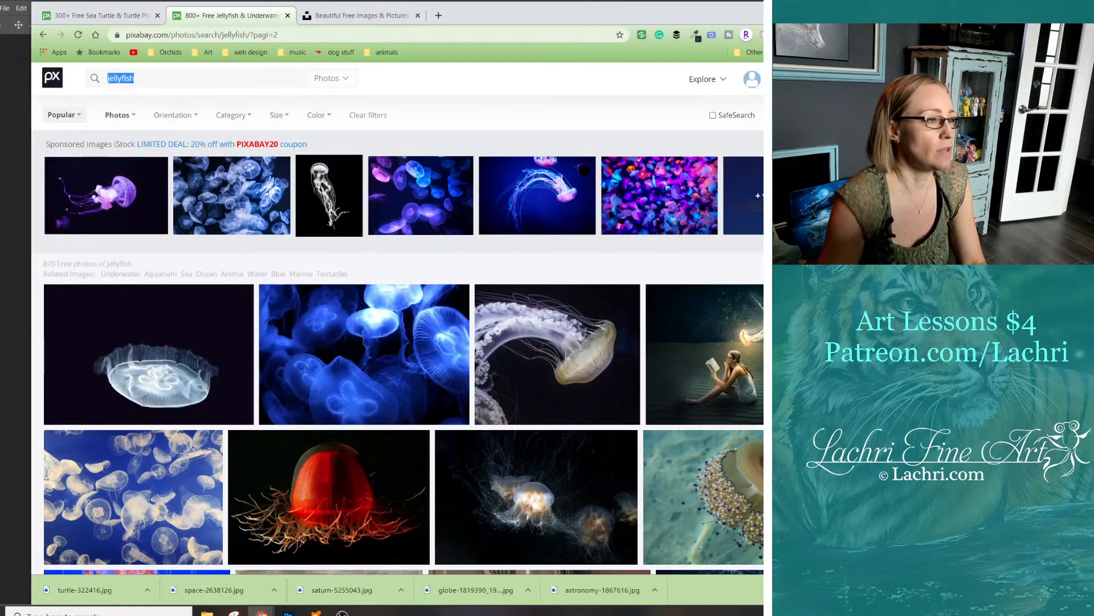
type("sh")
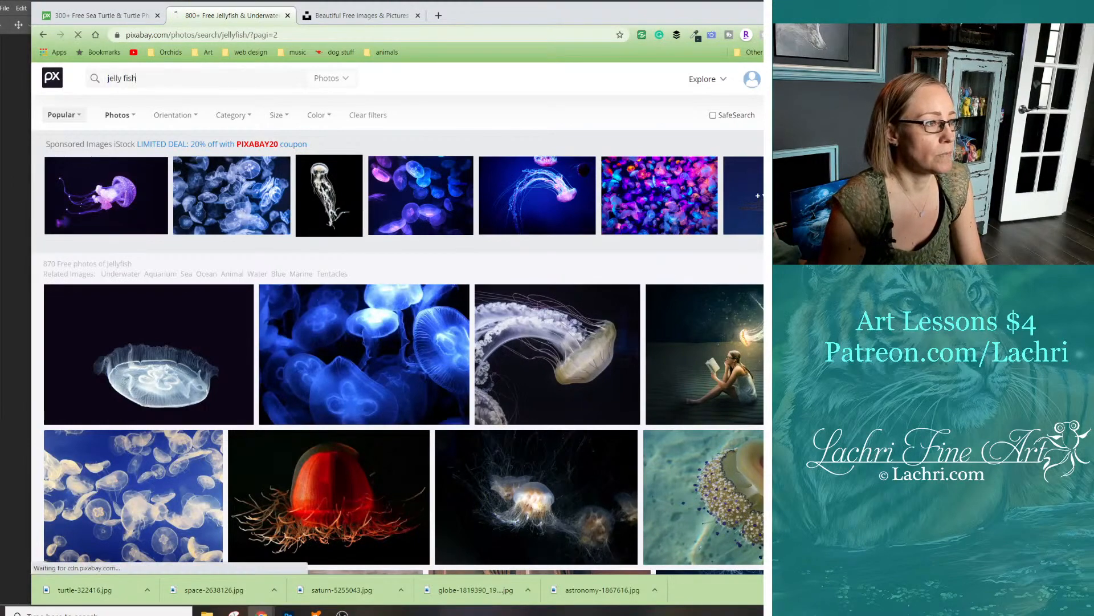
key("Return")
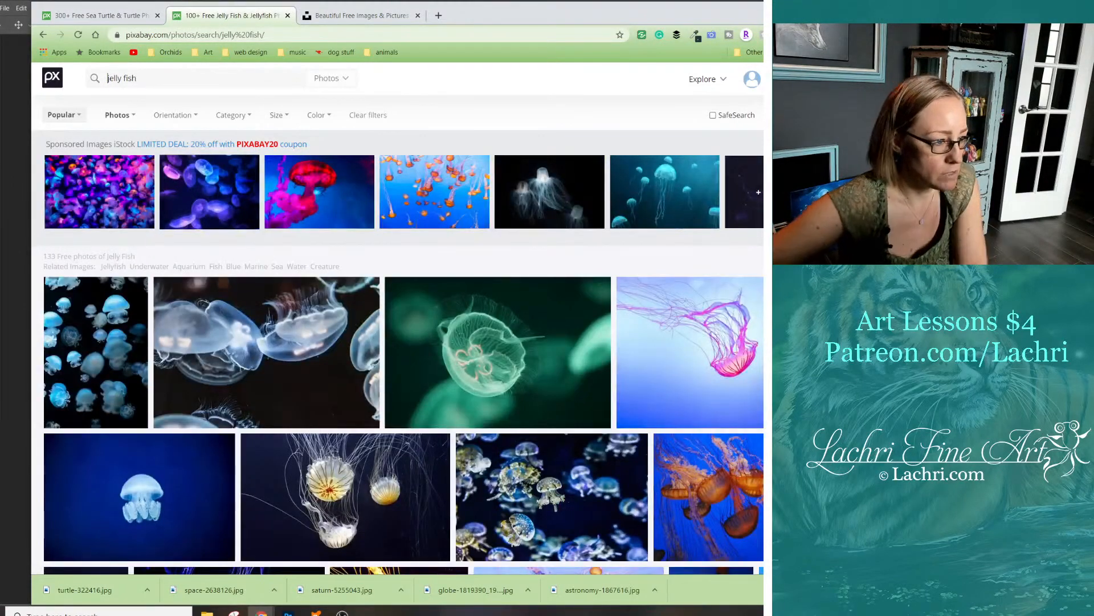
Look through the first page of "jelly fish" photos down to its end for a suitable second jellyfish
scroll(294, 433, "down", 6)
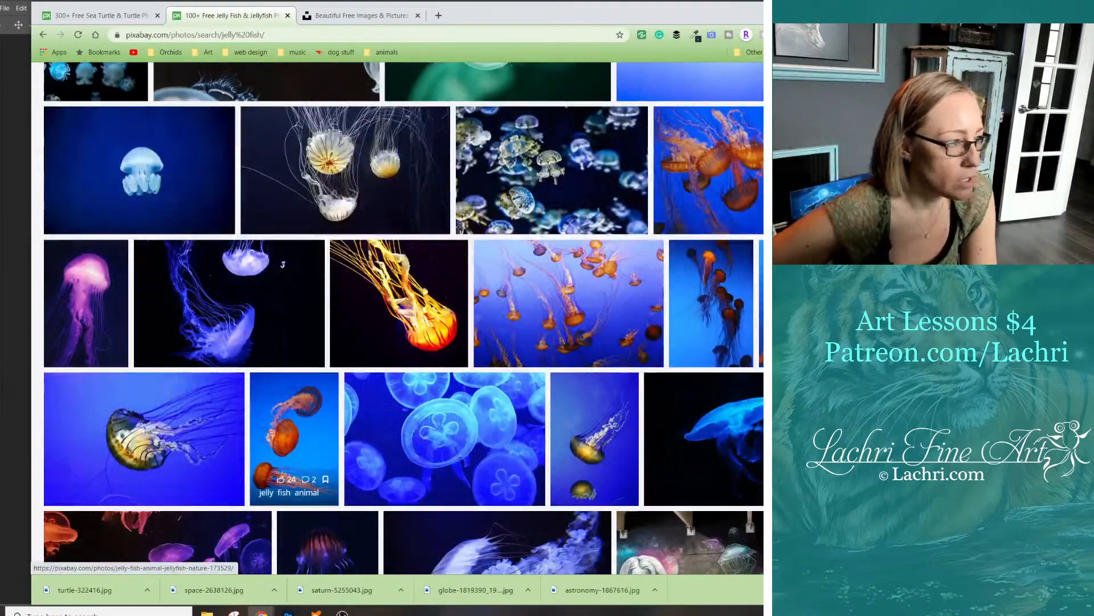
scroll(294, 433, "down", 2)
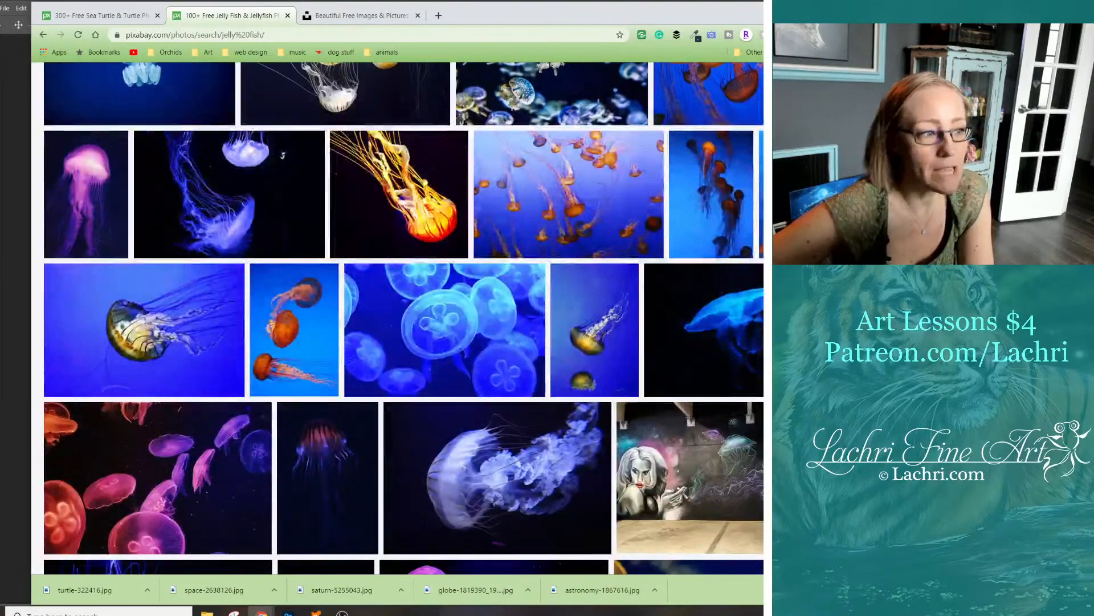
scroll(496, 365, "down", 2)
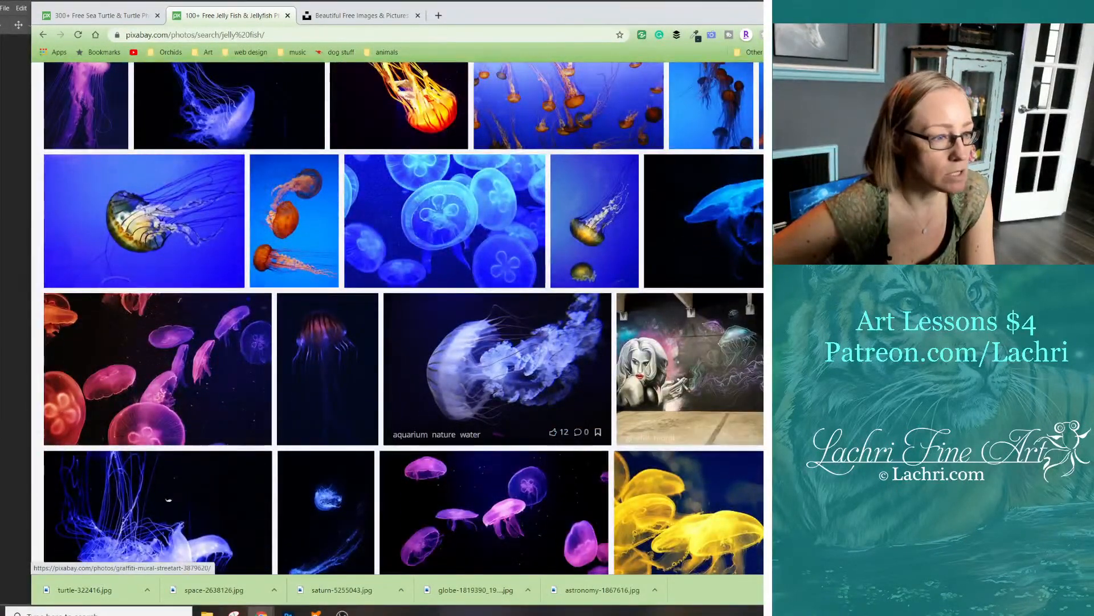
scroll(496, 365, "down", 5)
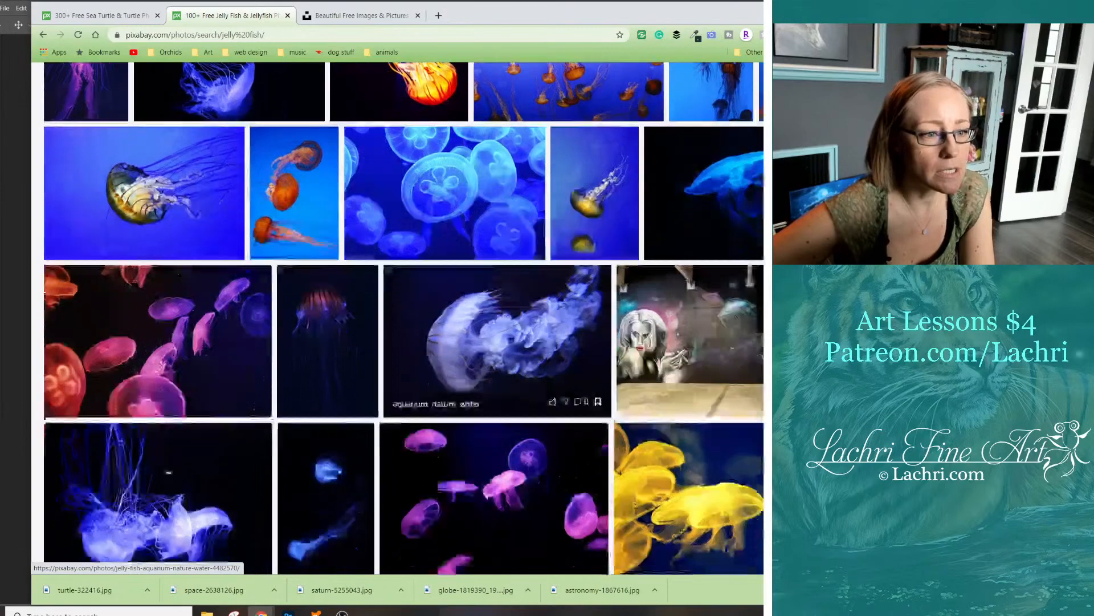
scroll(496, 364, "down", 1)
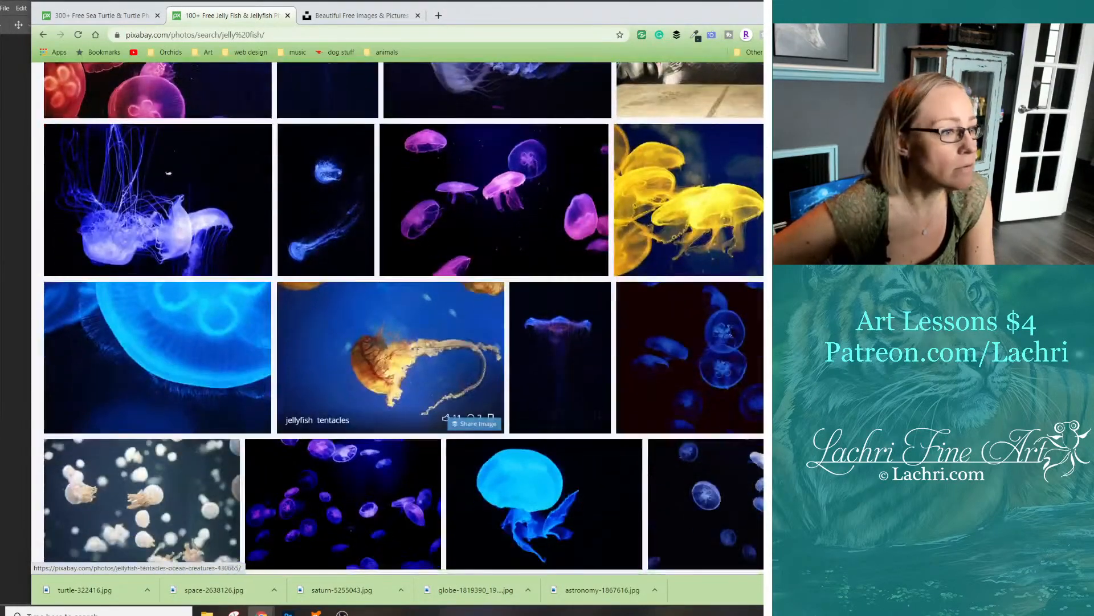
scroll(558, 353, "down", 8)
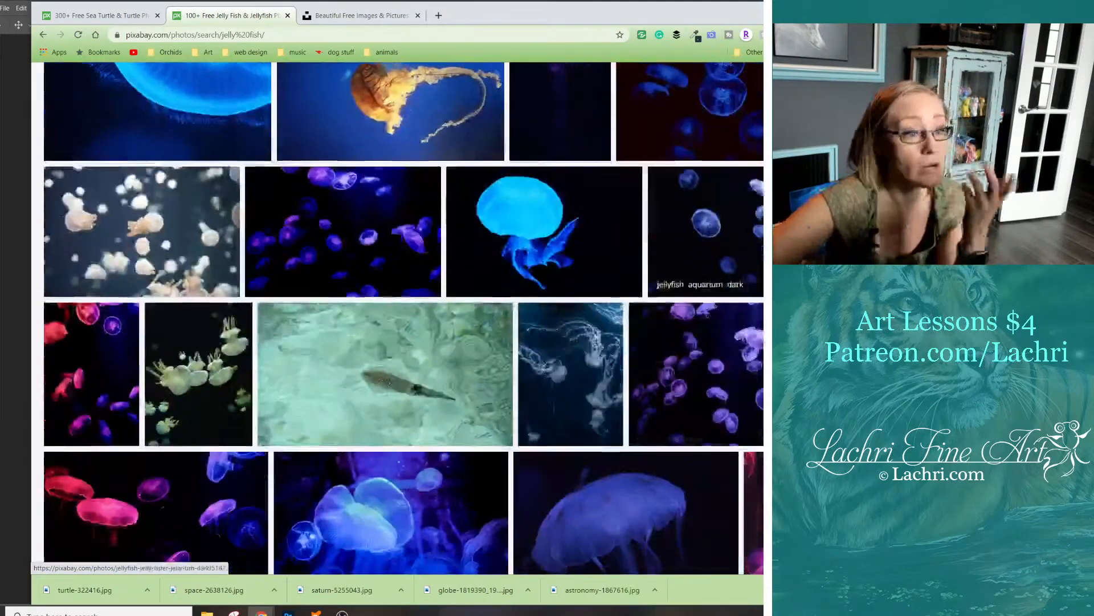
scroll(570, 354, "down", 10)
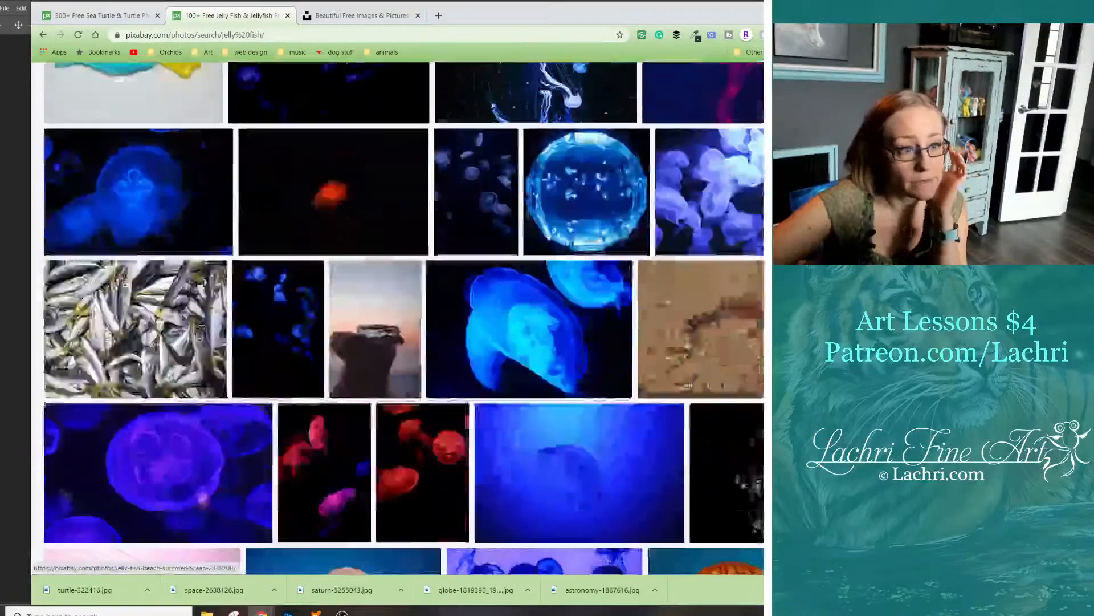
scroll(570, 353, "down", 4)
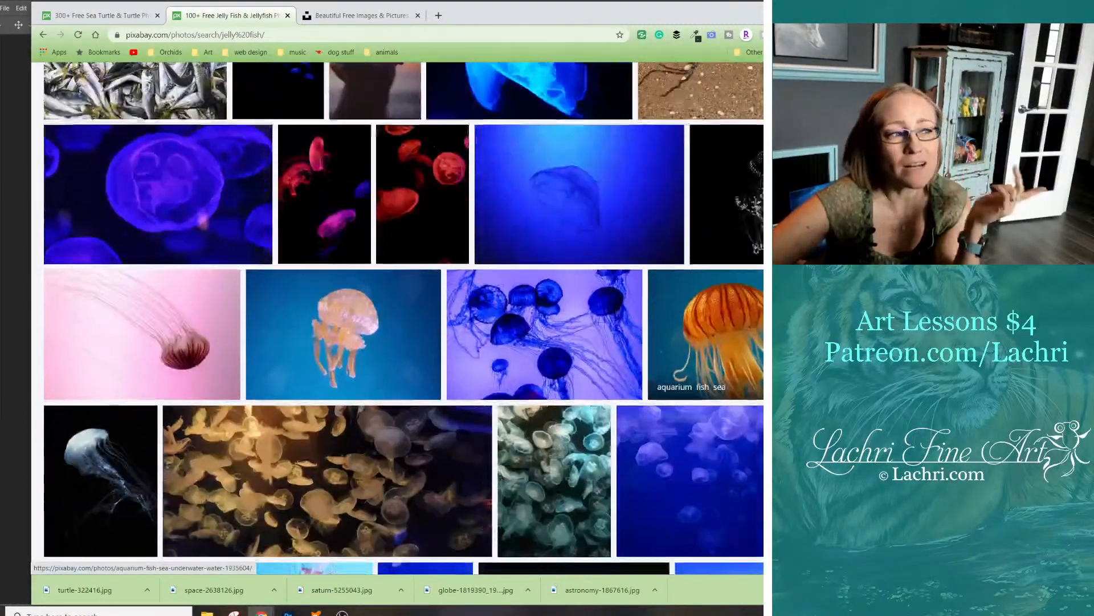
scroll(718, 319, "down", 5)
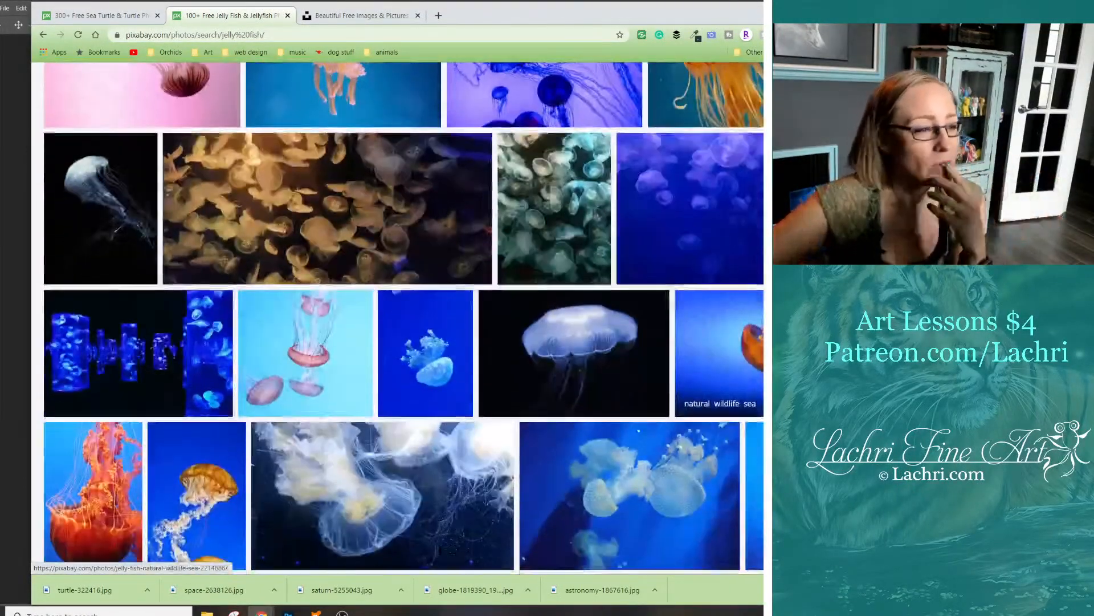
scroll(719, 319, "down", 10)
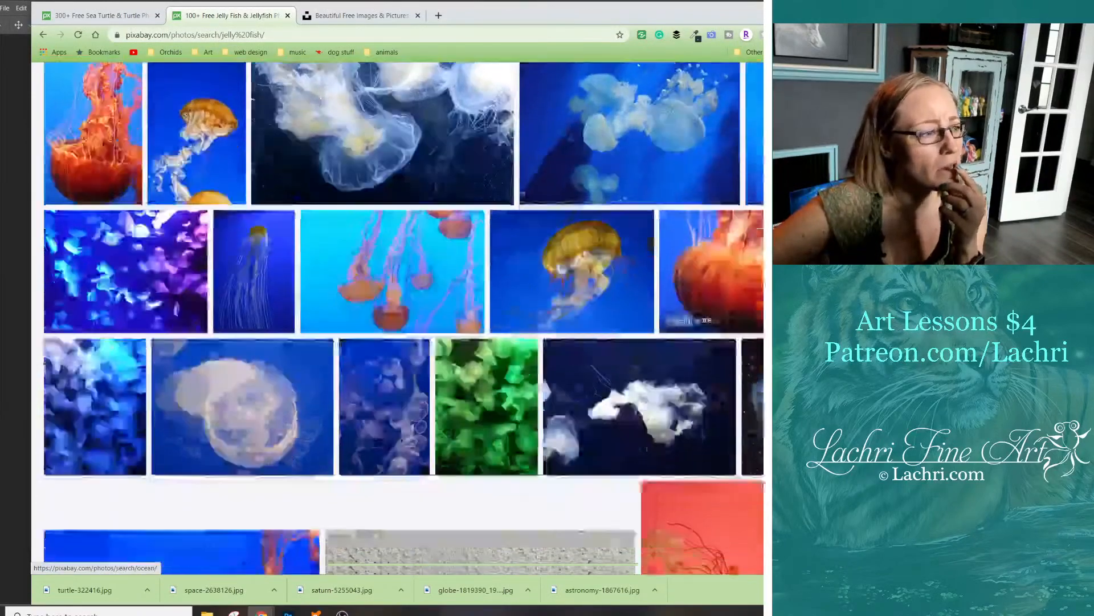
scroll(707, 319, "down", 3)
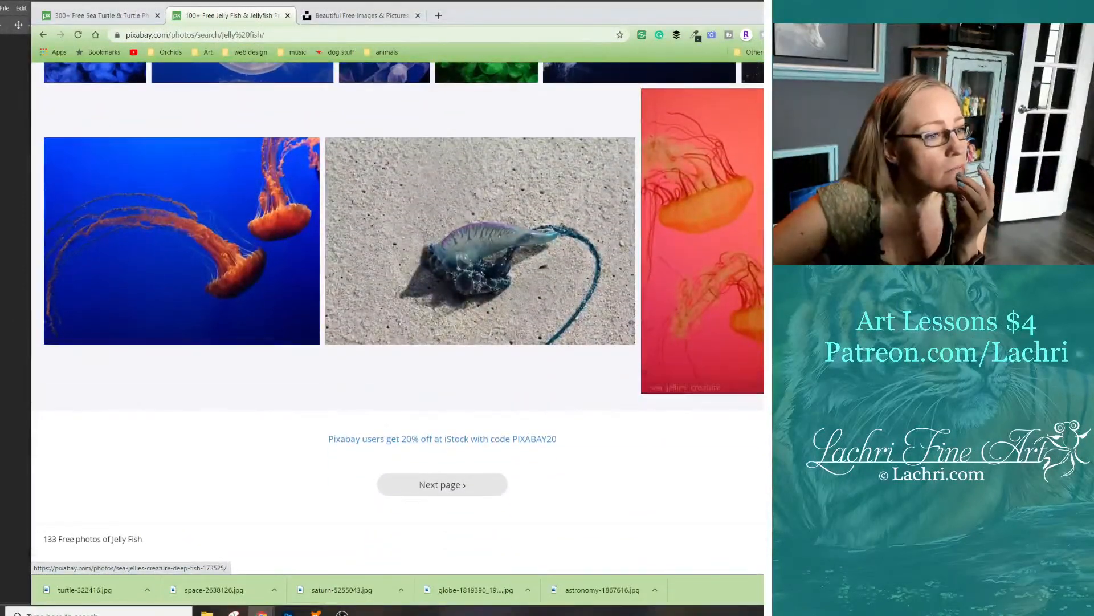
Examine page 2 of the "jelly fish" results to its end and go back to the first page
scroll(570, 319, "down", 5)
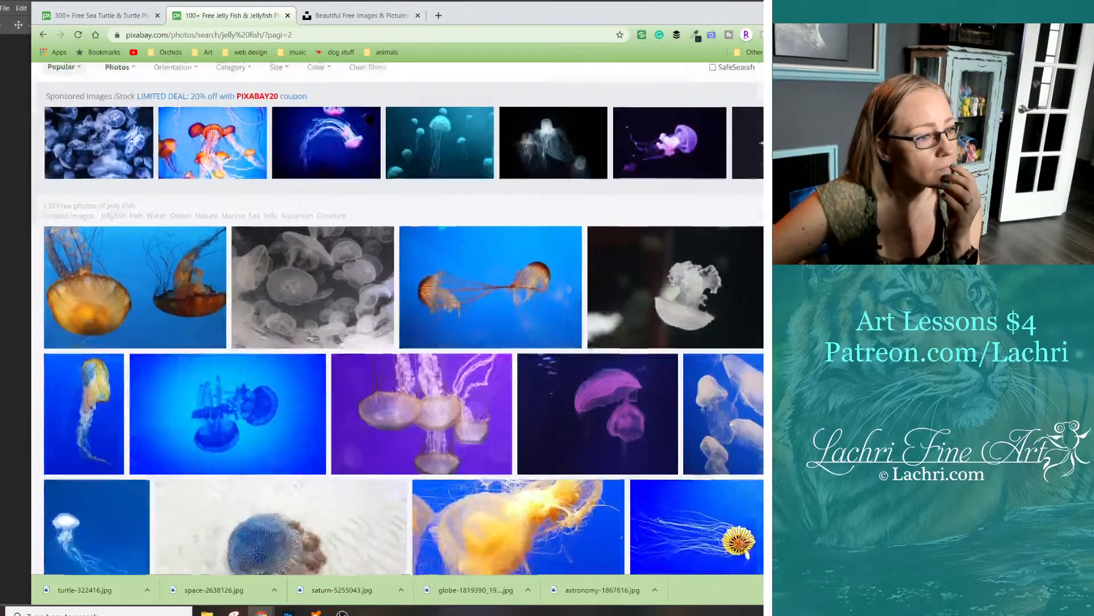
scroll(399, 319, "down", 12)
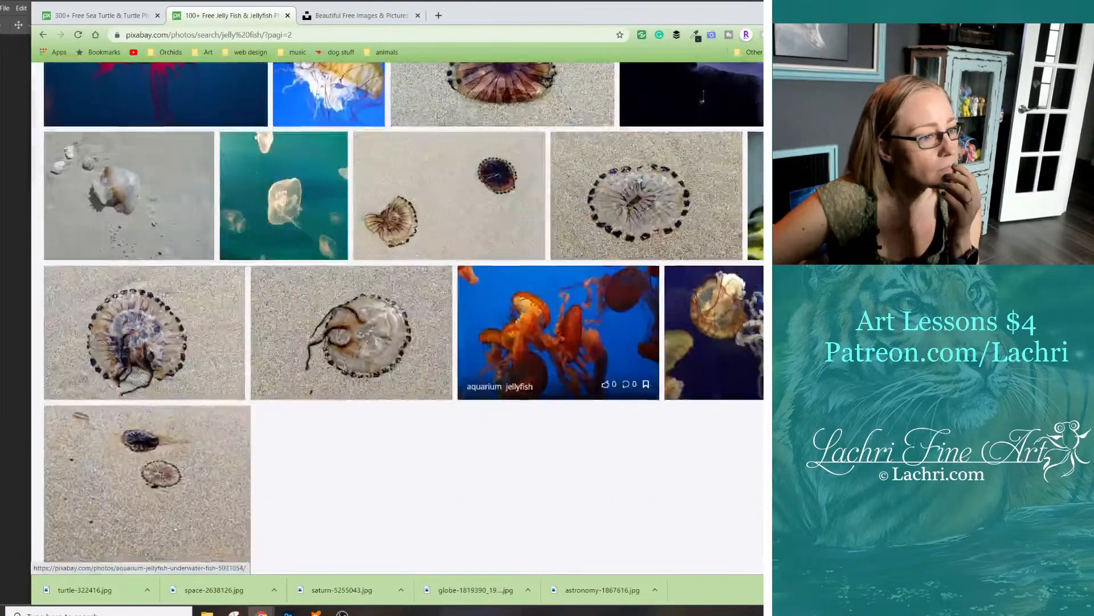
scroll(399, 320, "down", 4)
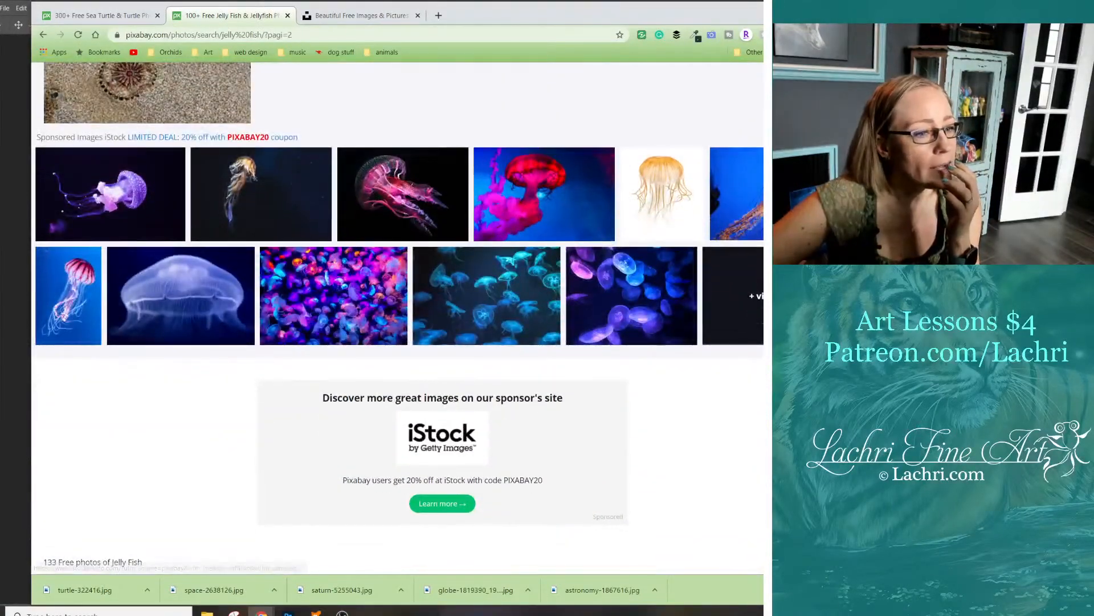
scroll(733, 260, "down", 1)
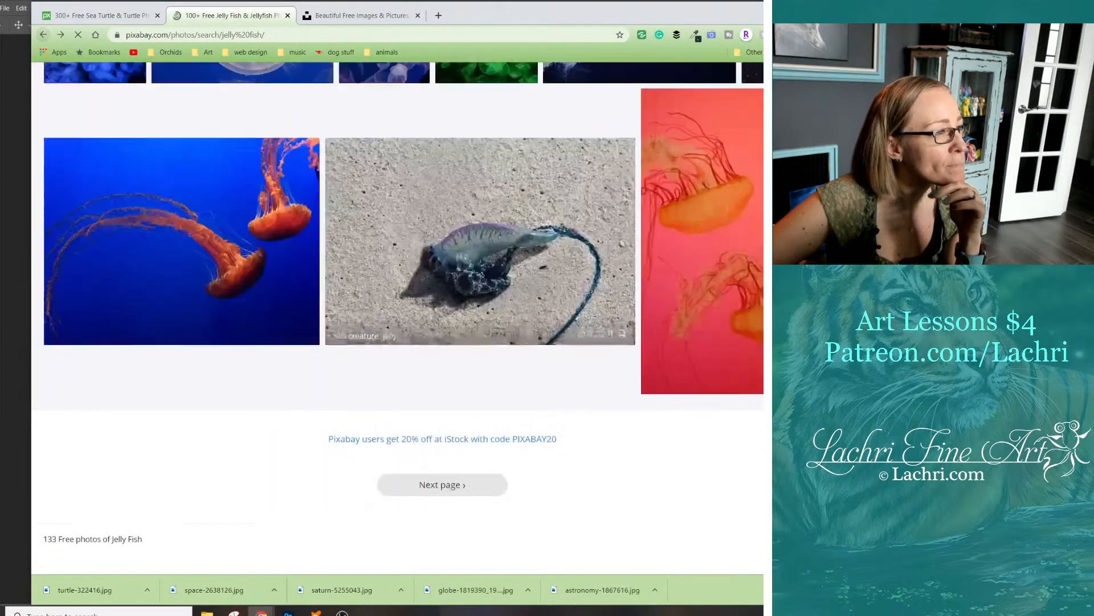
Review the first page of "jelly fish" photos again from its end back up to the early rows
scroll(487, 399, "up", 6)
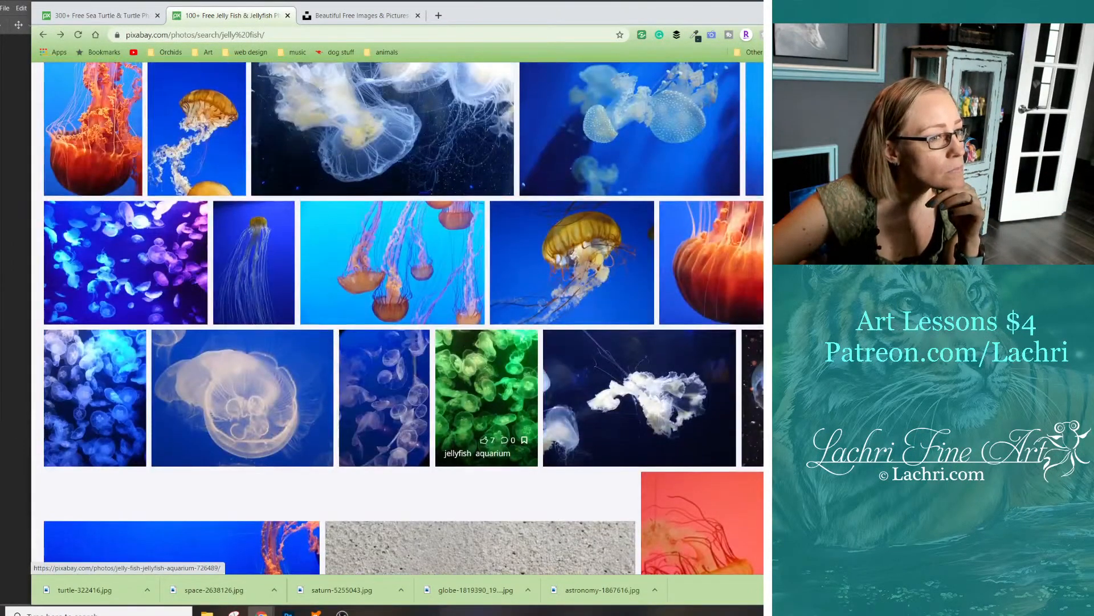
scroll(456, 399, "up", 6)
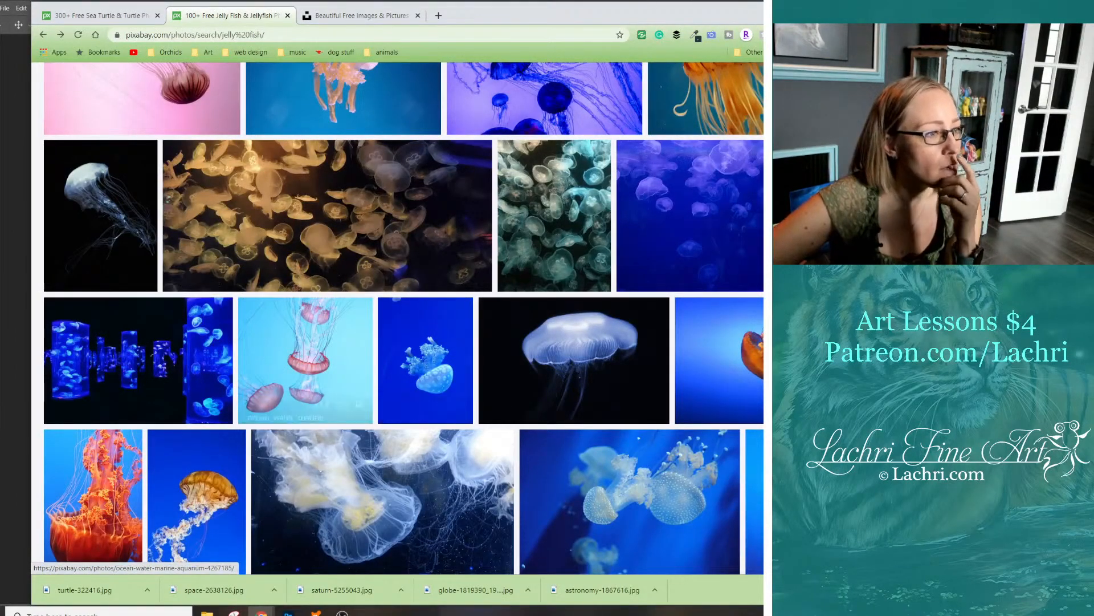
scroll(427, 365, "up", 2)
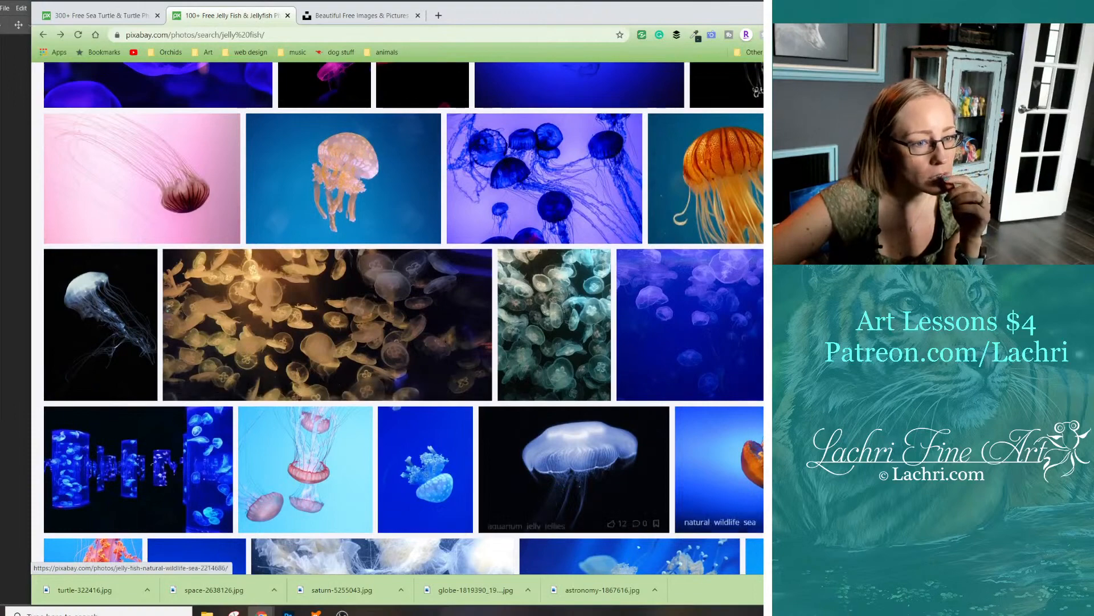
scroll(476, 256, "up", 5)
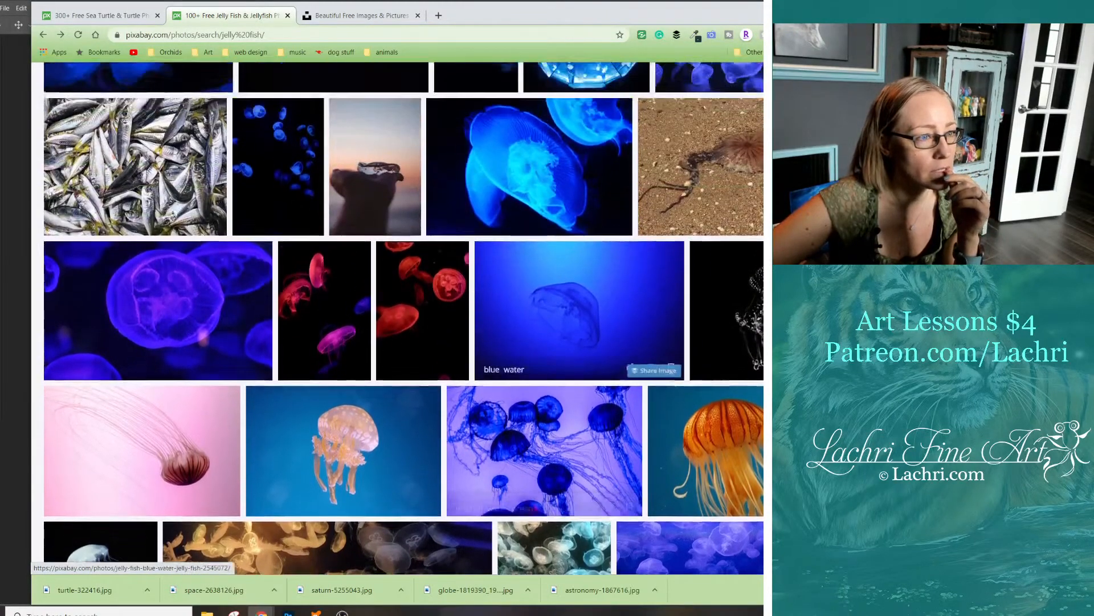
scroll(476, 256, "up", 3)
scroll(476, 257, "up", 4)
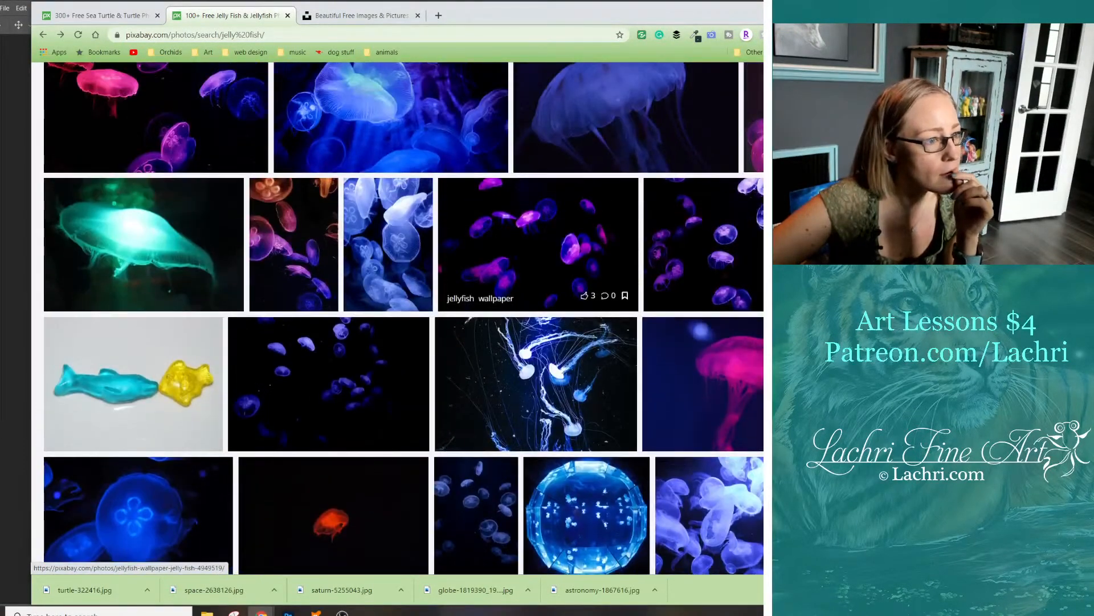
scroll(476, 285, "up", 9)
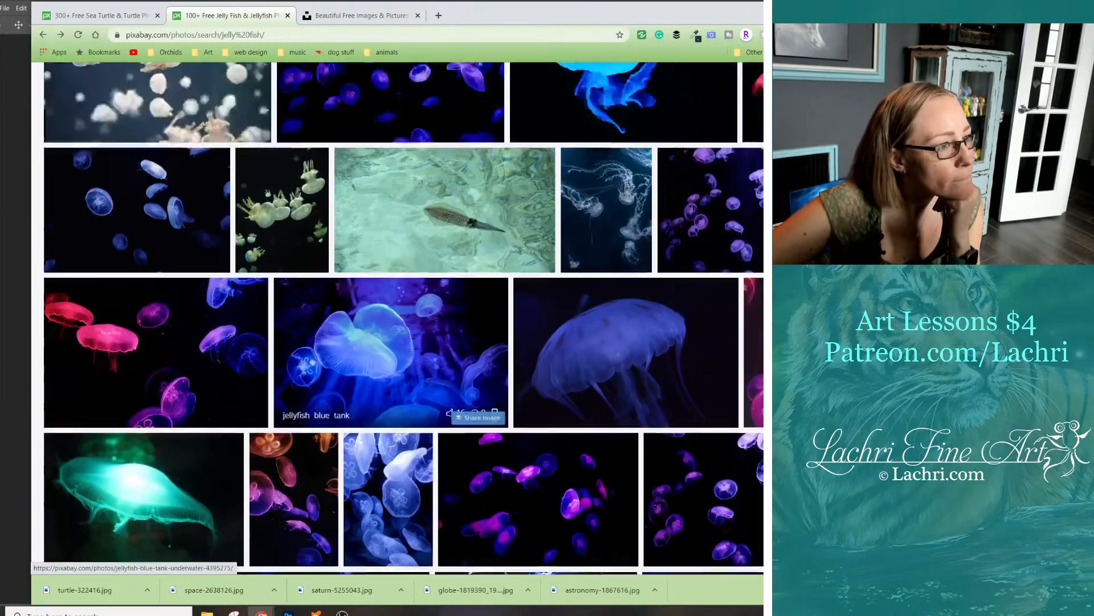
scroll(476, 342, "up", 4)
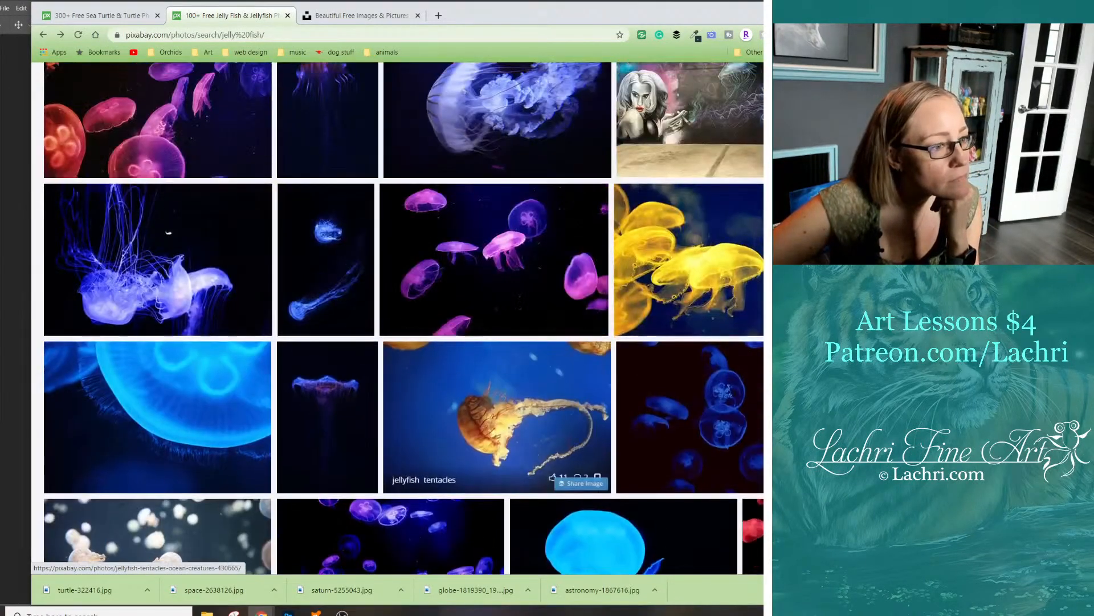
scroll(476, 342, "up", 2)
scroll(496, 322, "up", 1)
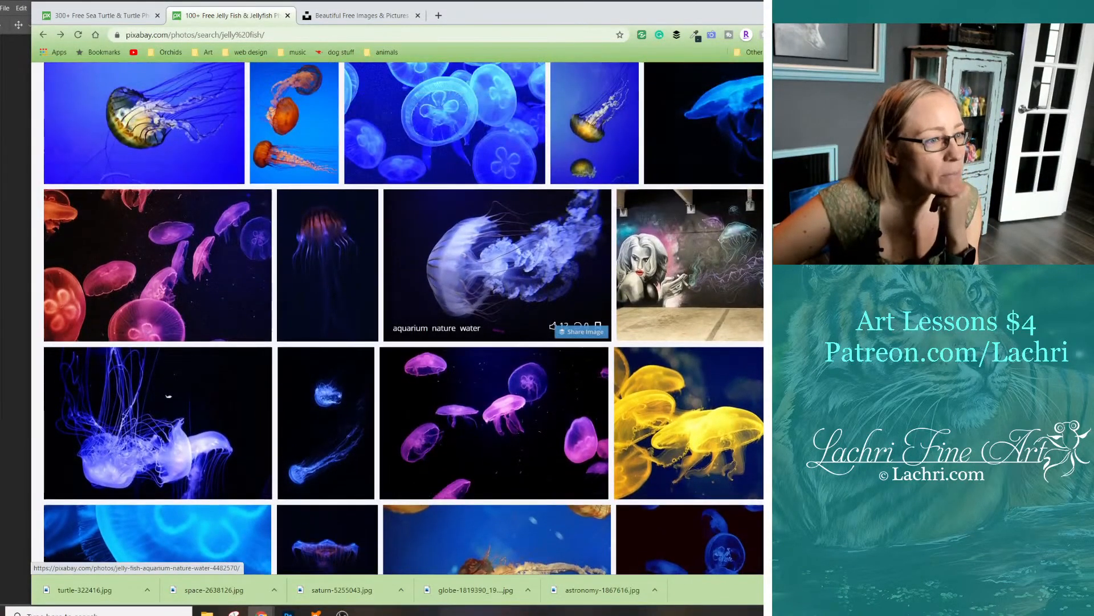
Open the photo of the pale violet jellyfish with ruffled tentacles and download it as a 1920×1281 JPG
left_click(496, 262)
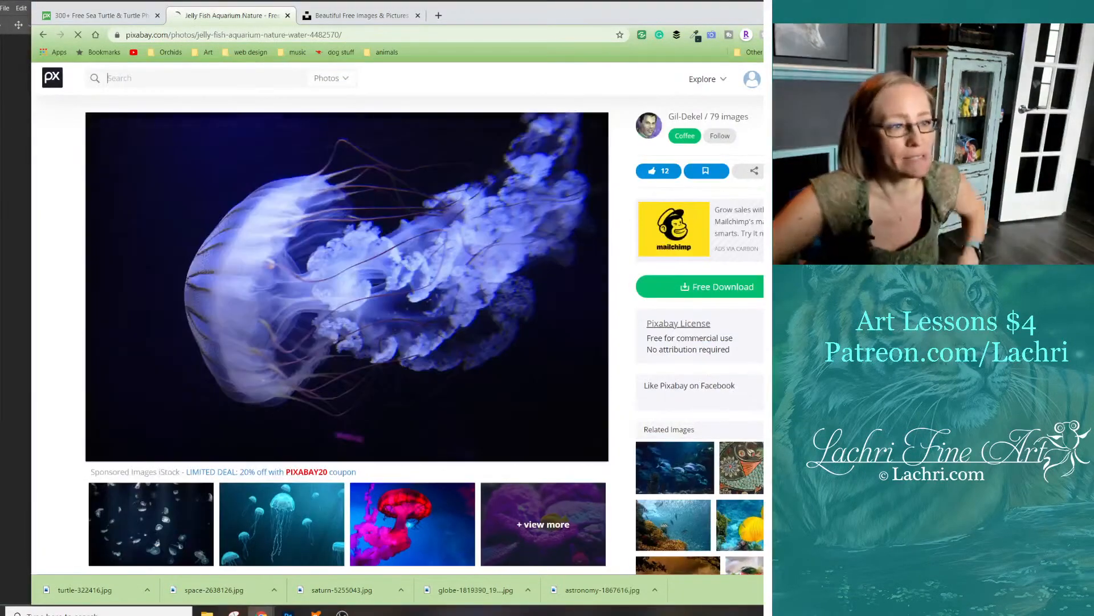
left_click(717, 287)
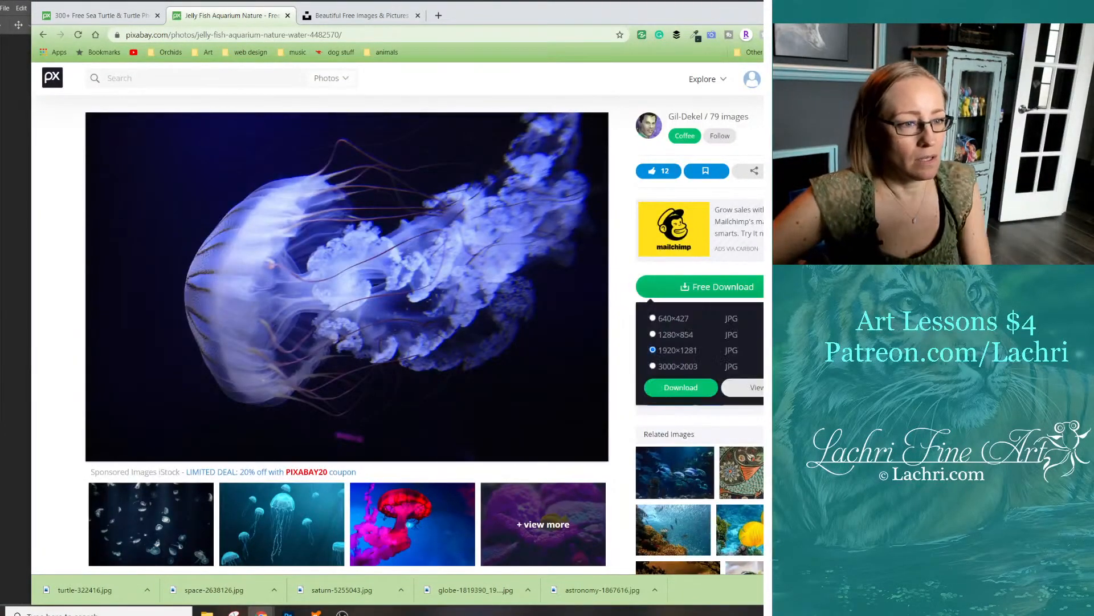
left_click(681, 387)
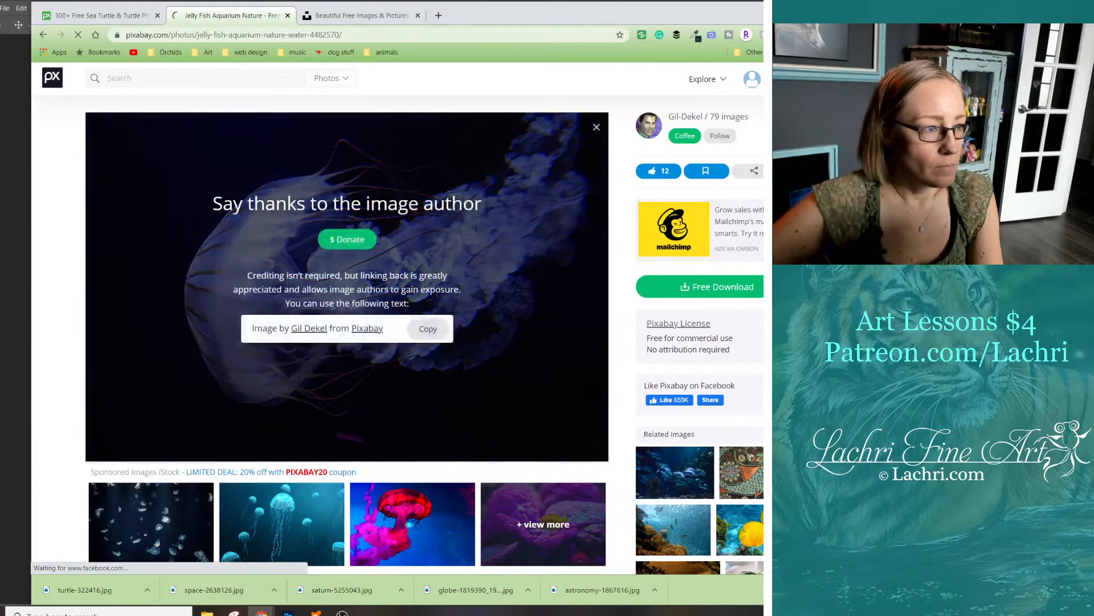
key("Return")
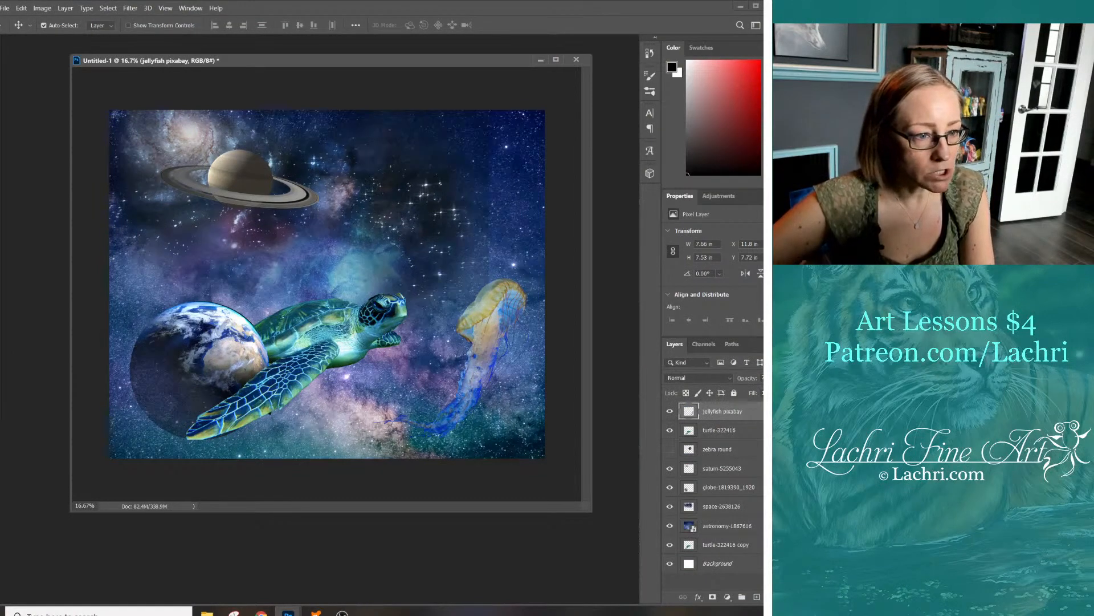
Switch to Photoshop and move the "jellyfish pixabay" layer down the stack to directly above the Background layer
left_click_drag(723, 411, 721, 554)
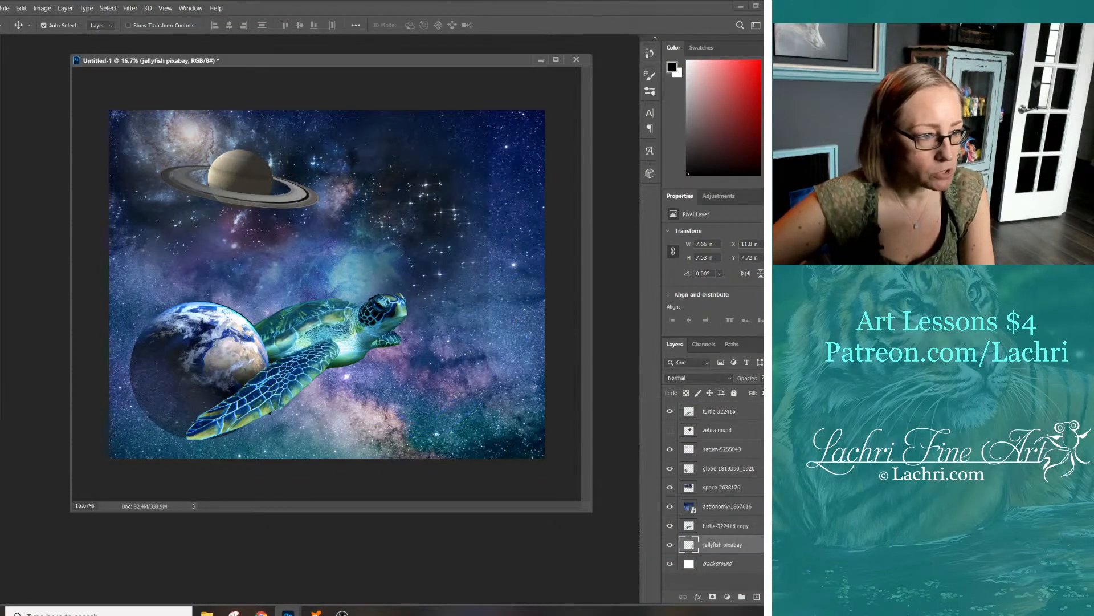
Switch to File Explorer, look over the saved jellyfish images in the search results, and return to Photoshop
left_click(207, 612)
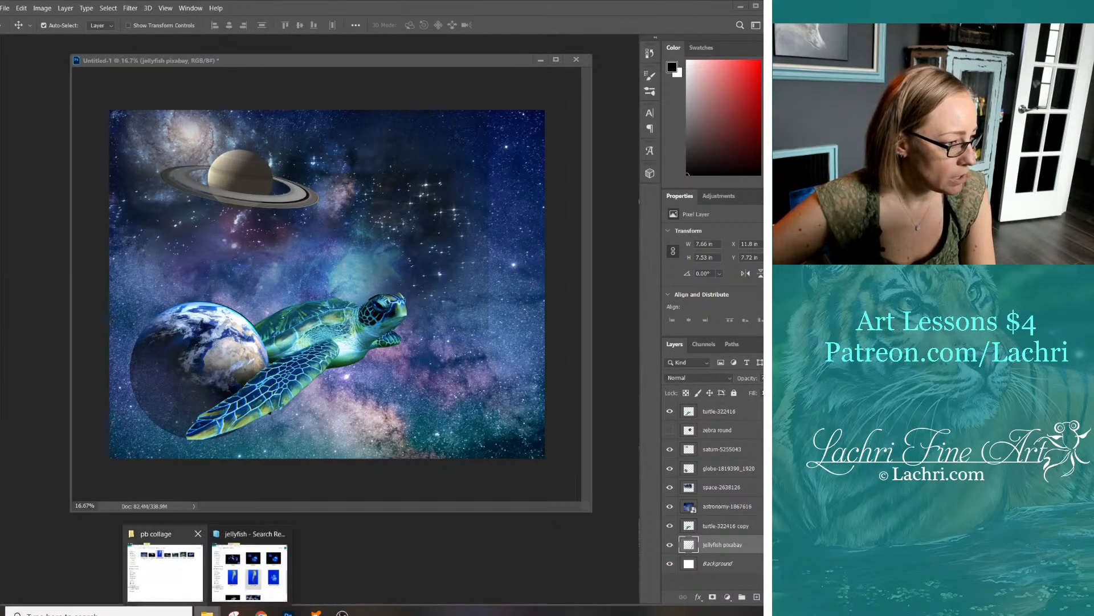
left_click(250, 567)
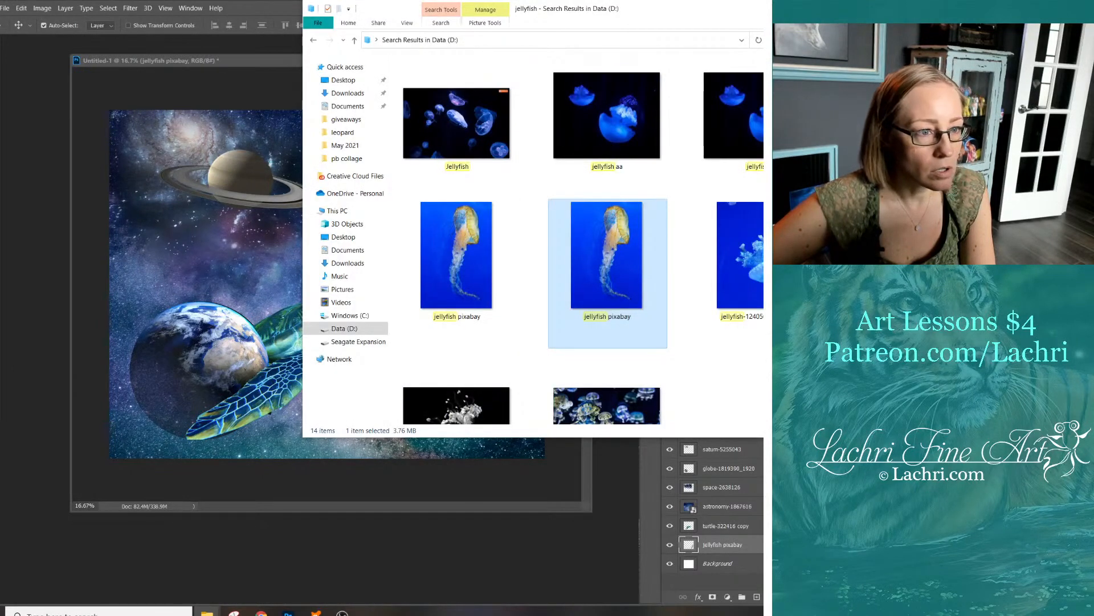
scroll(581, 239, "down", 2)
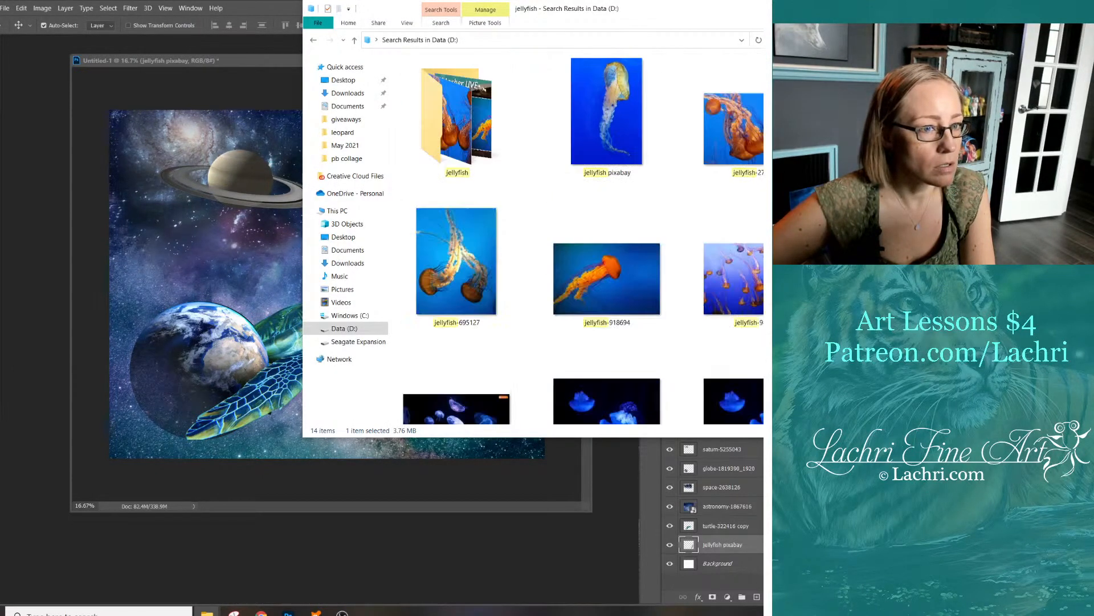
key("alt+Tab")
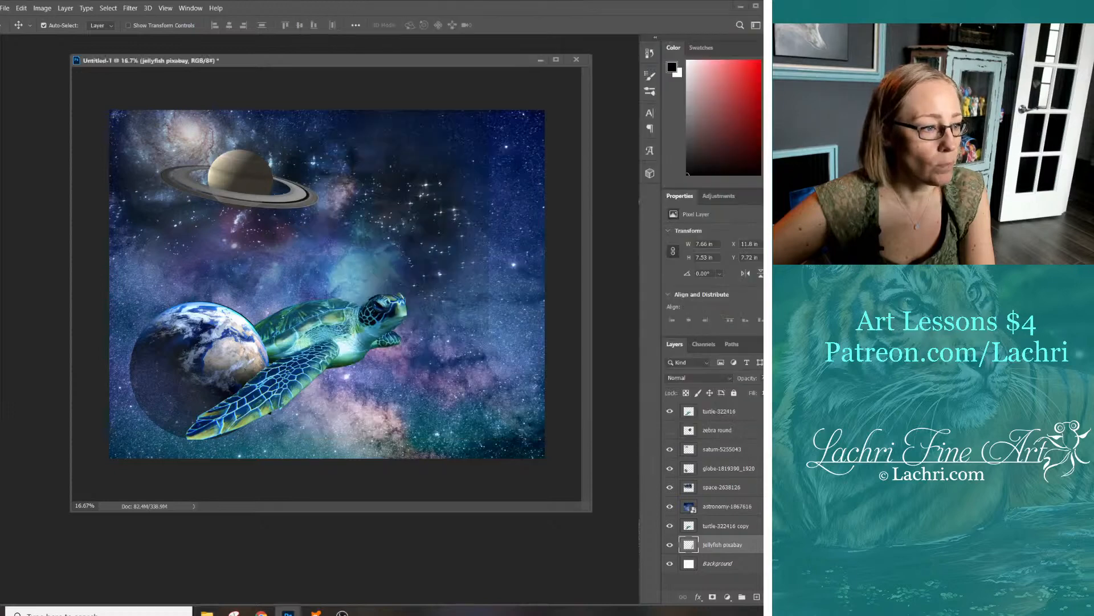
Place jelly-fish-4482570 from the "pb collage" folder into the collage and move its layer to the top of the stack
mouse_move(207, 611)
left_click(165, 561)
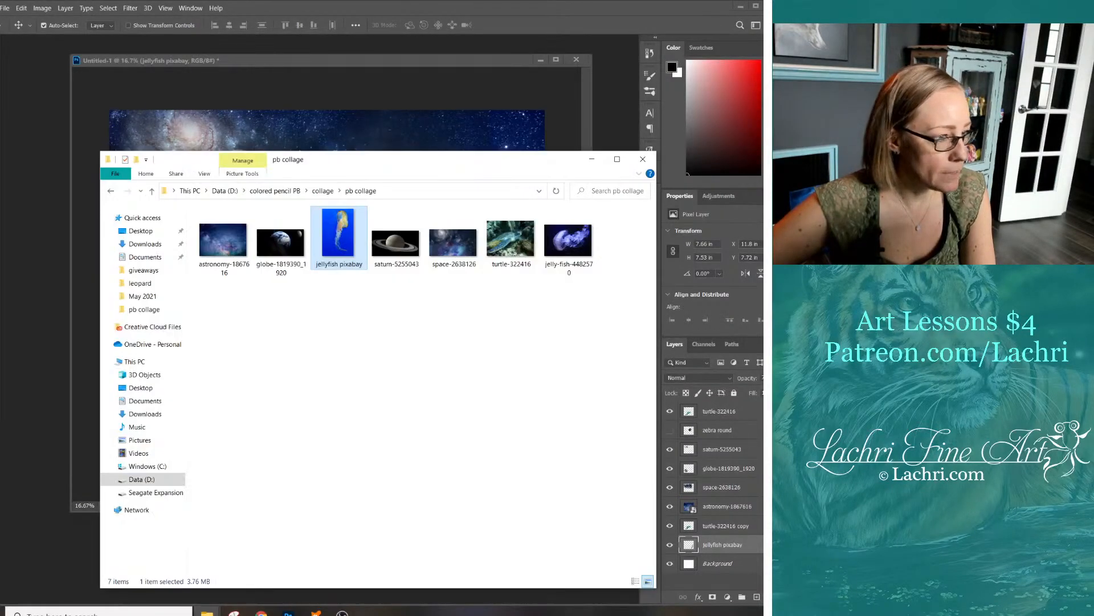
left_click_drag(568, 239, 482, 148)
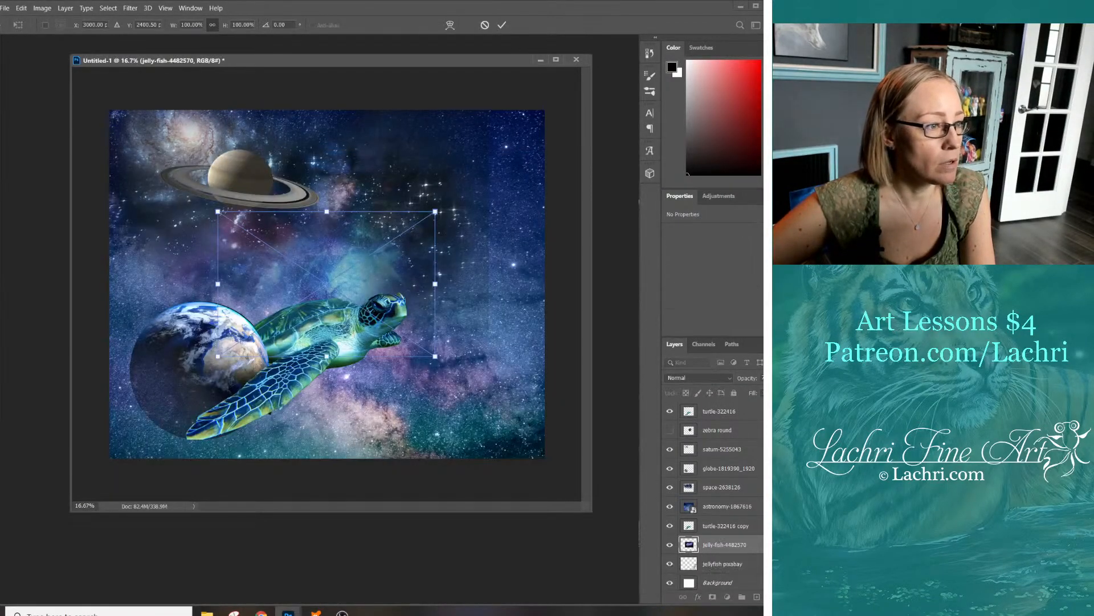
key("Return")
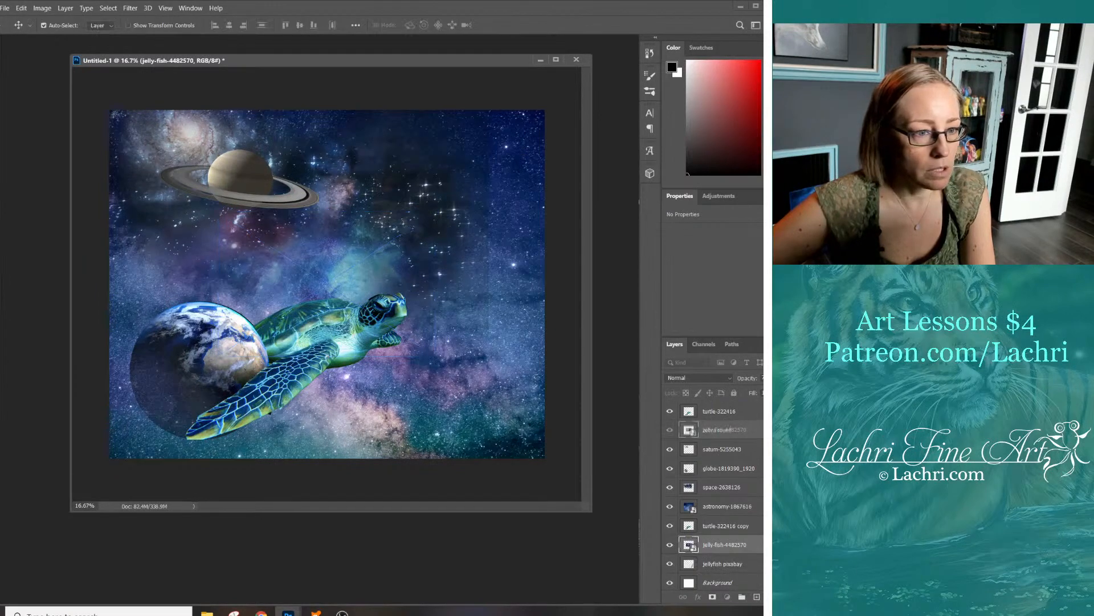
mouse_move(717, 411)
left_mouse_down()
mouse_move(717, 539)
mouse_move(717, 407)
left_mouse_up()
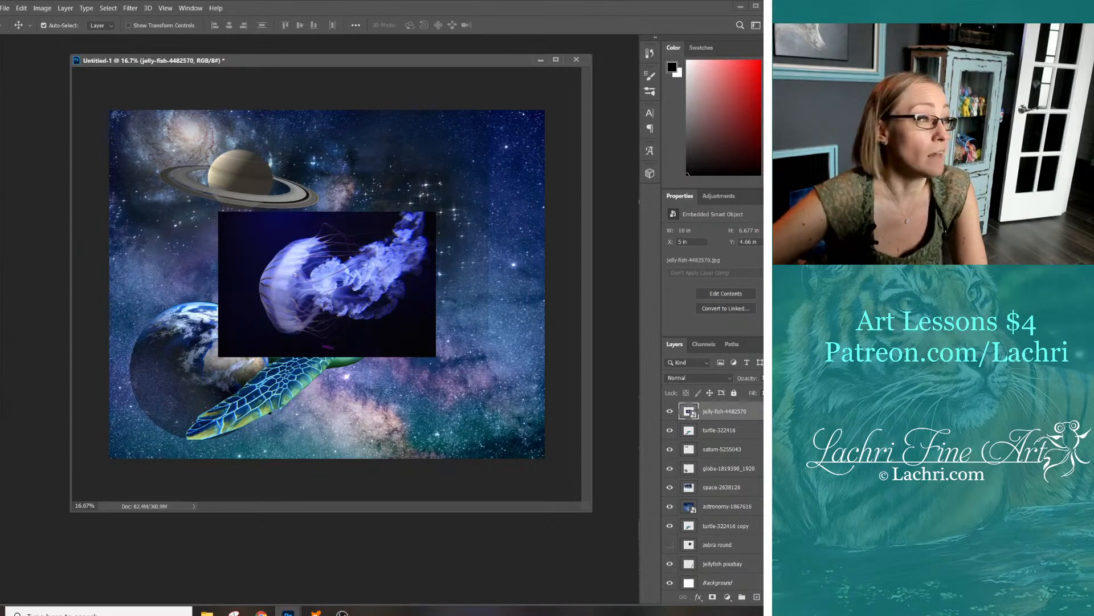
Select the dark background around the jellyfish with the Magic Wand and rasterize the jelly-fish-4482570 layer
key("w")
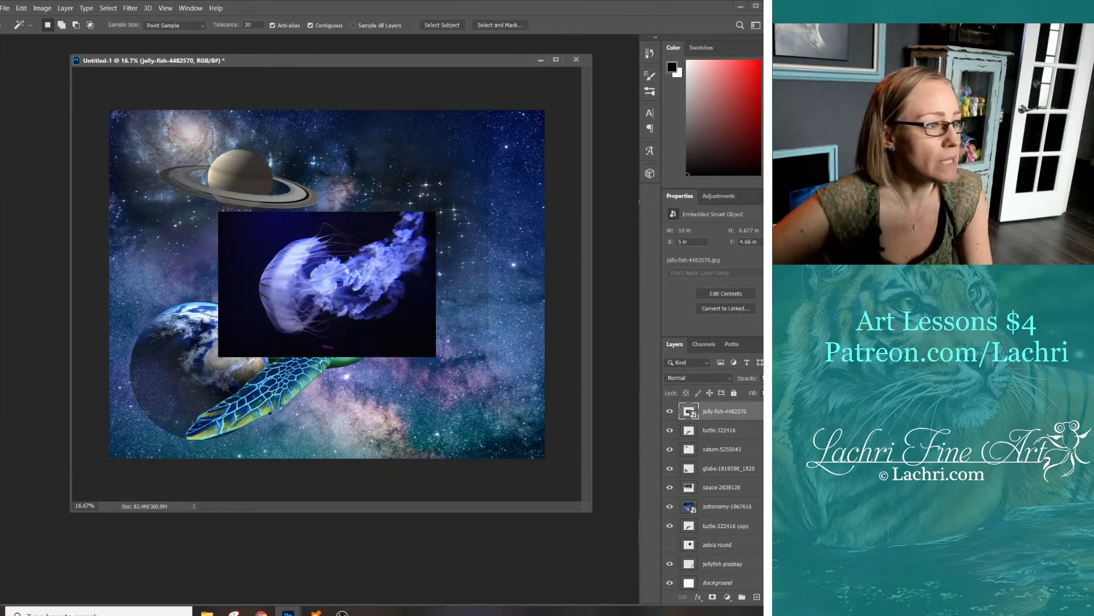
left_click(248, 233)
key("Delete")
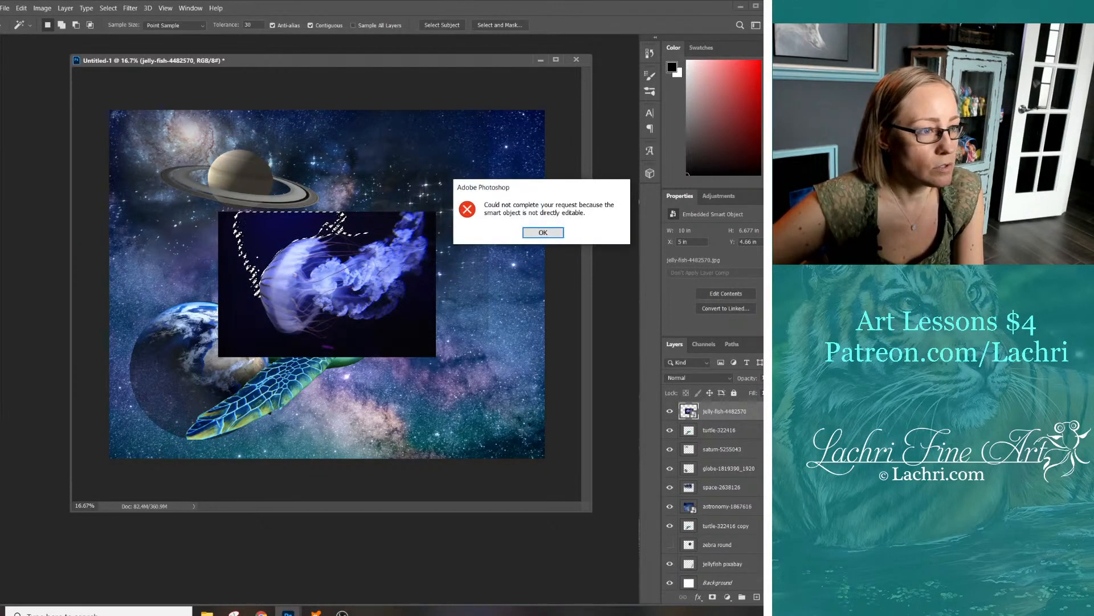
key("Return")
right_click(734, 411)
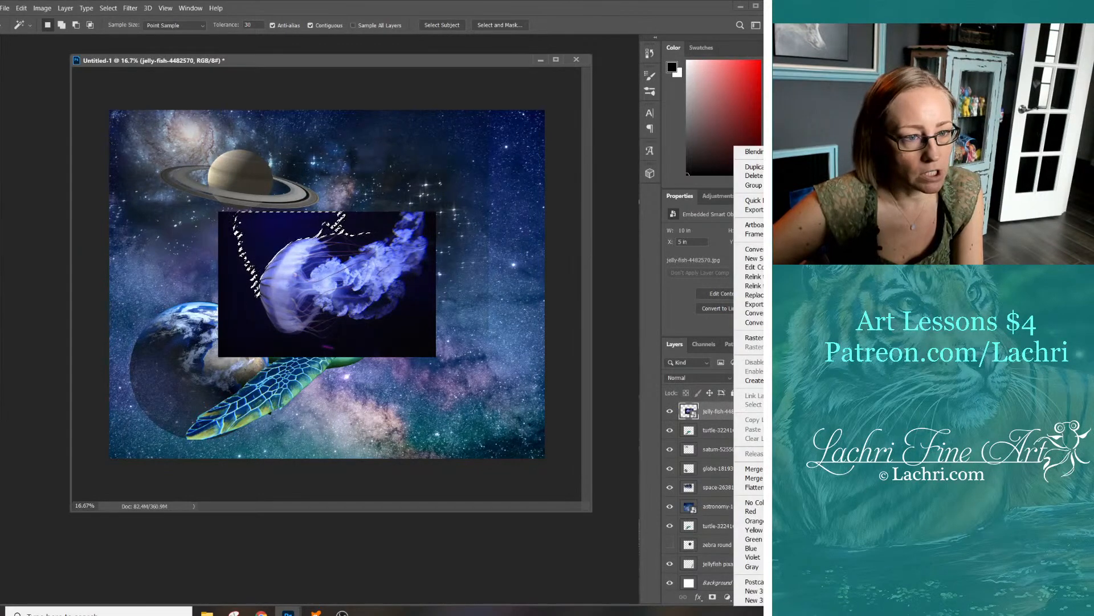
left_click(754, 338)
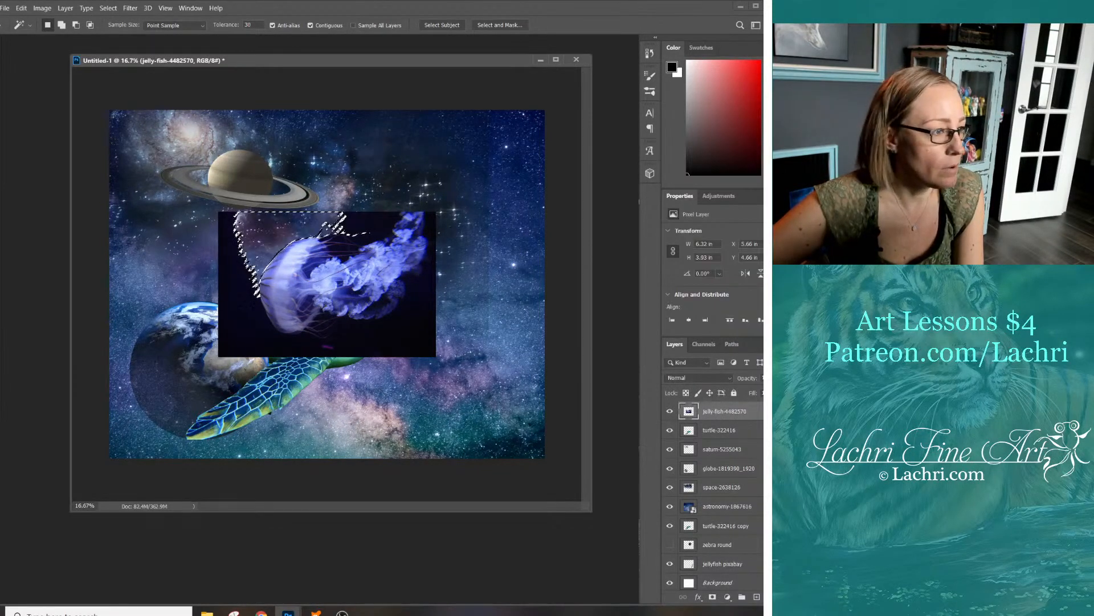
Delete the dark background regions around the jellyfish and between its tentacles, and clear the selection
key("Delete")
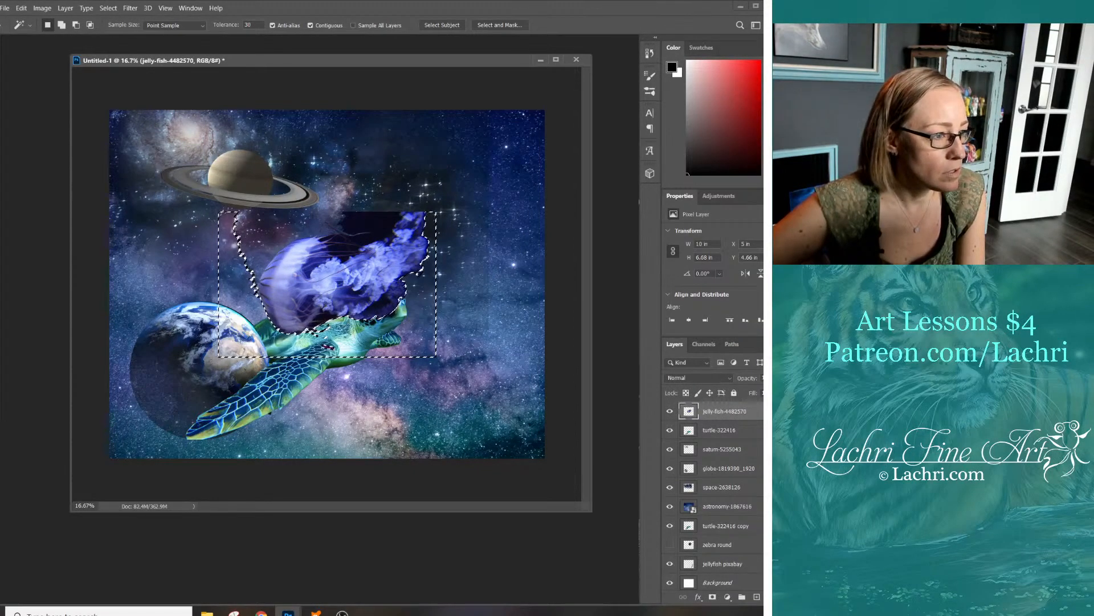
left_click(379, 303)
key("Delete")
left_click(367, 225)
key("Delete")
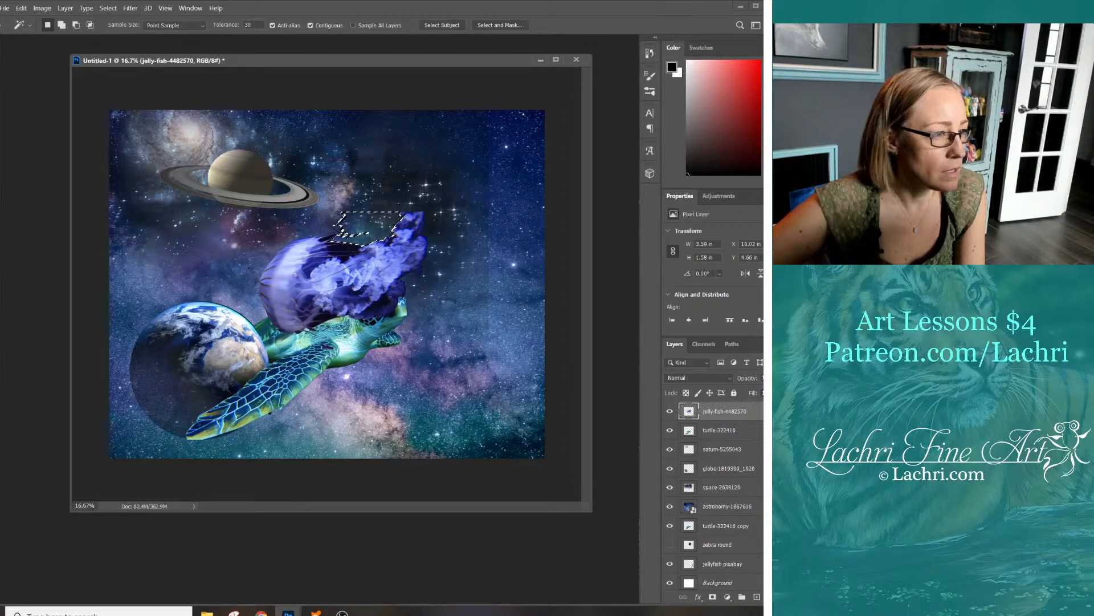
left_click(346, 248)
key("Delete")
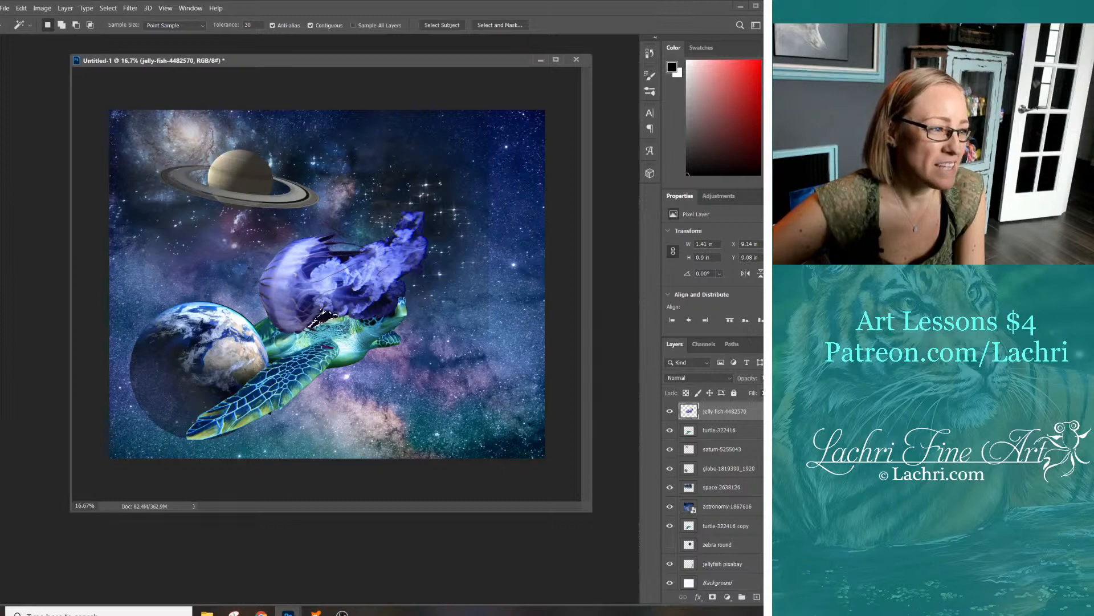
key("Delete")
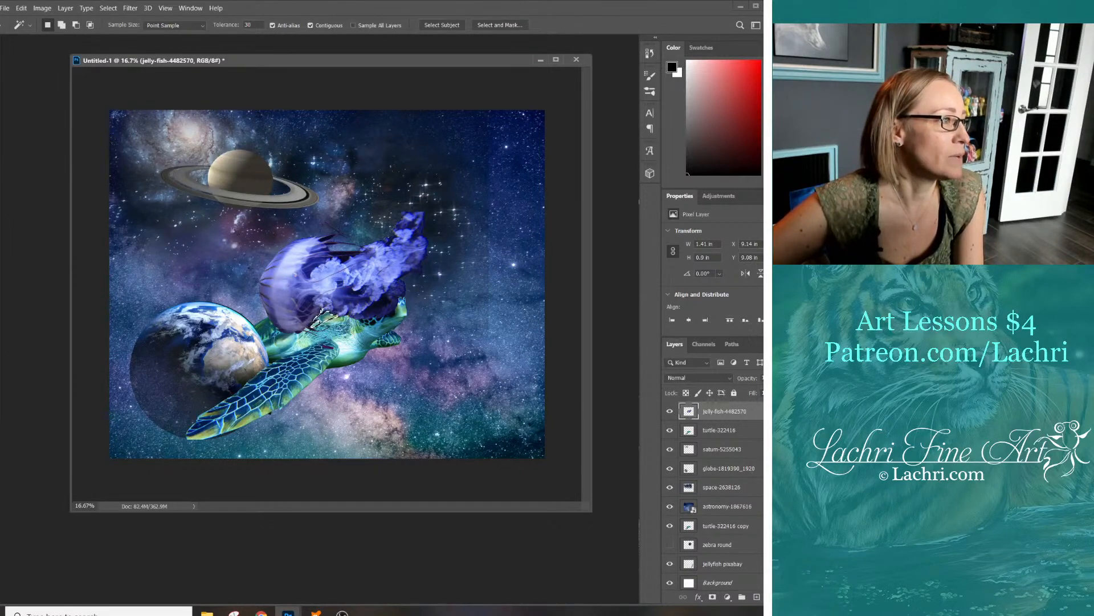
key("v")
key("ctrl+d")
Rotate the jellyfish about 79° clockwise, scale it to 77.29%, and place it just above the globe under Saturn
key("ctrl+t")
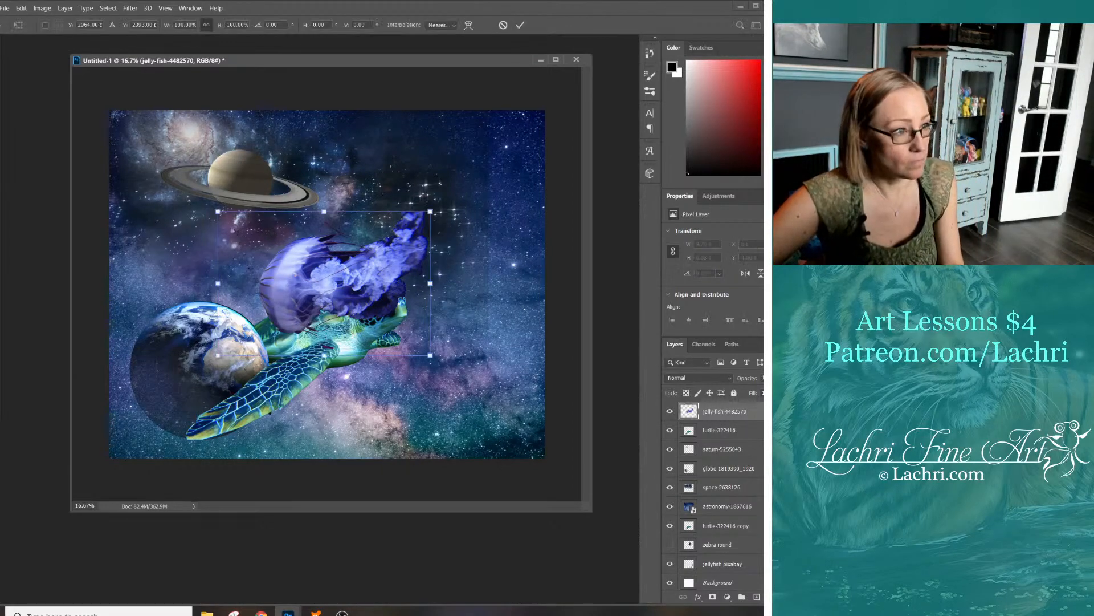
left_click_drag(357, 166, 445, 293)
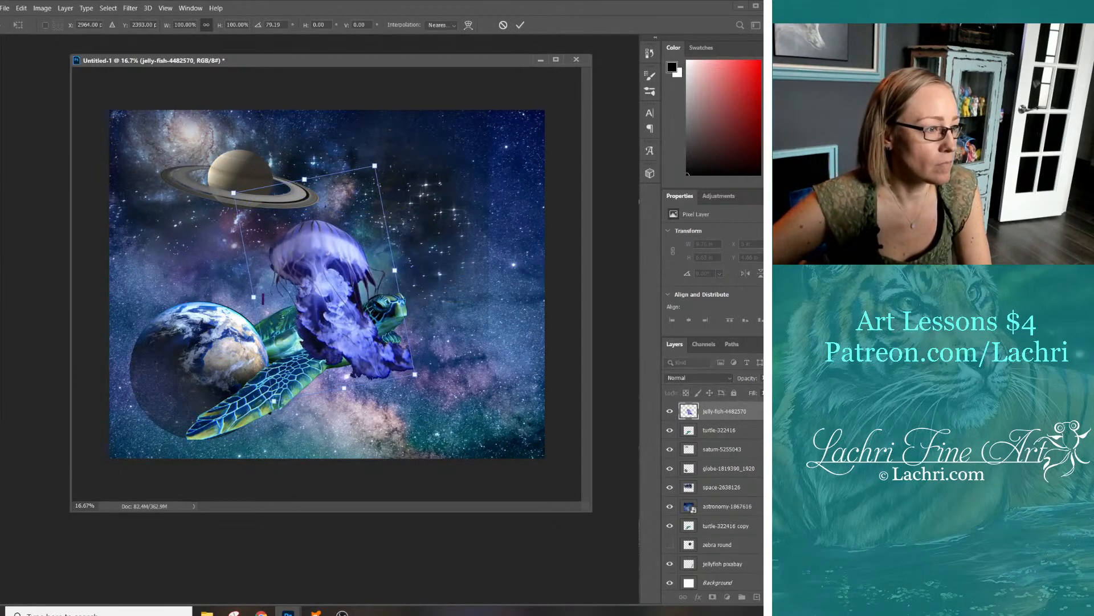
left_click_drag(262, 298, 169, 174)
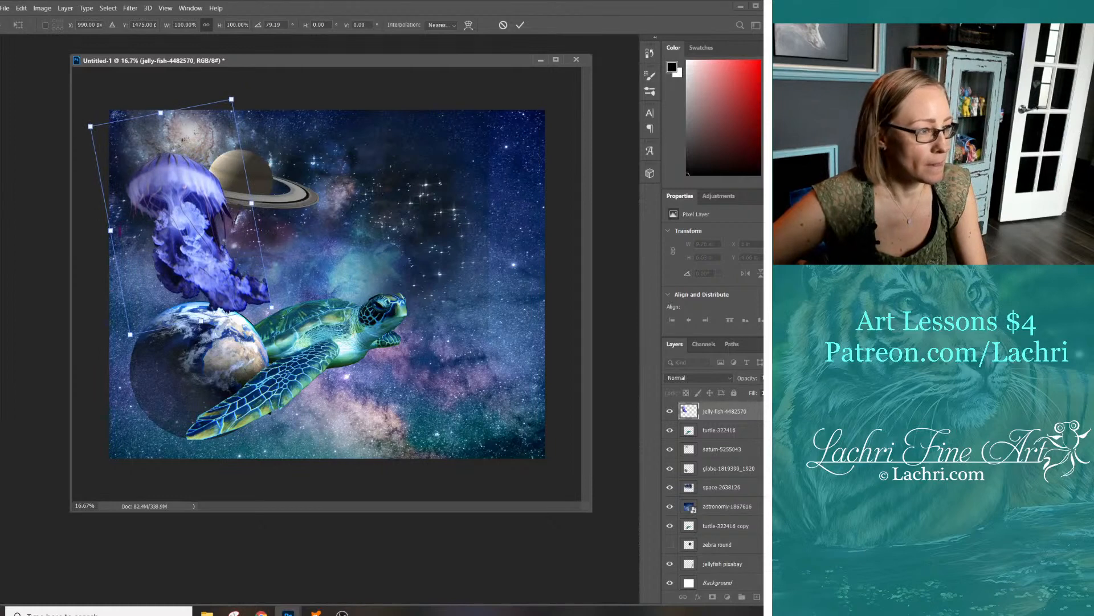
left_click_drag(90, 126, 131, 167)
left_click_drag(184, 203, 145, 213)
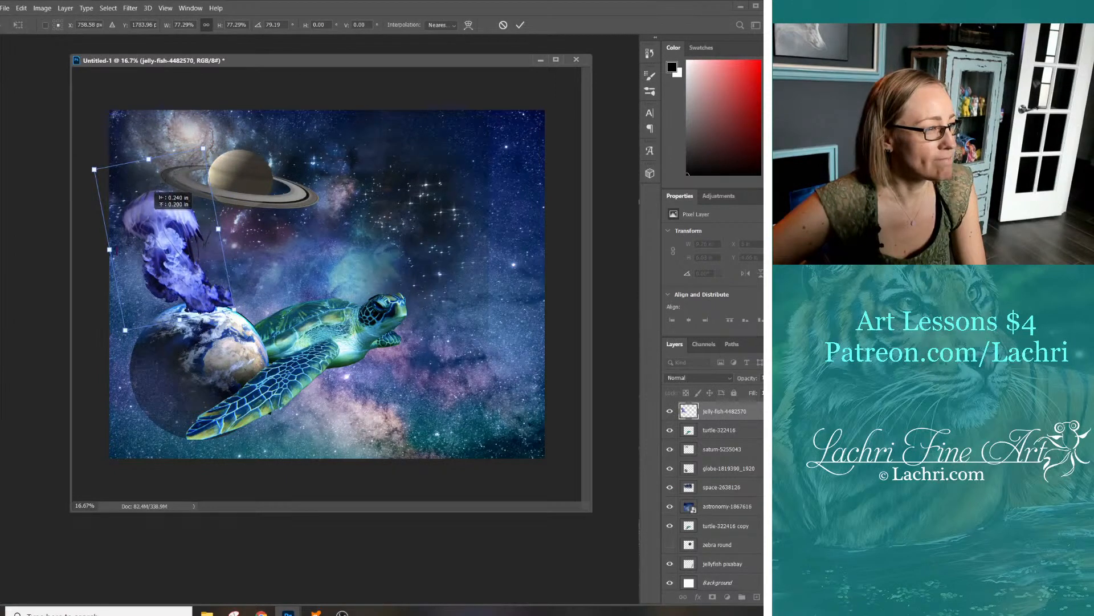
key("Return")
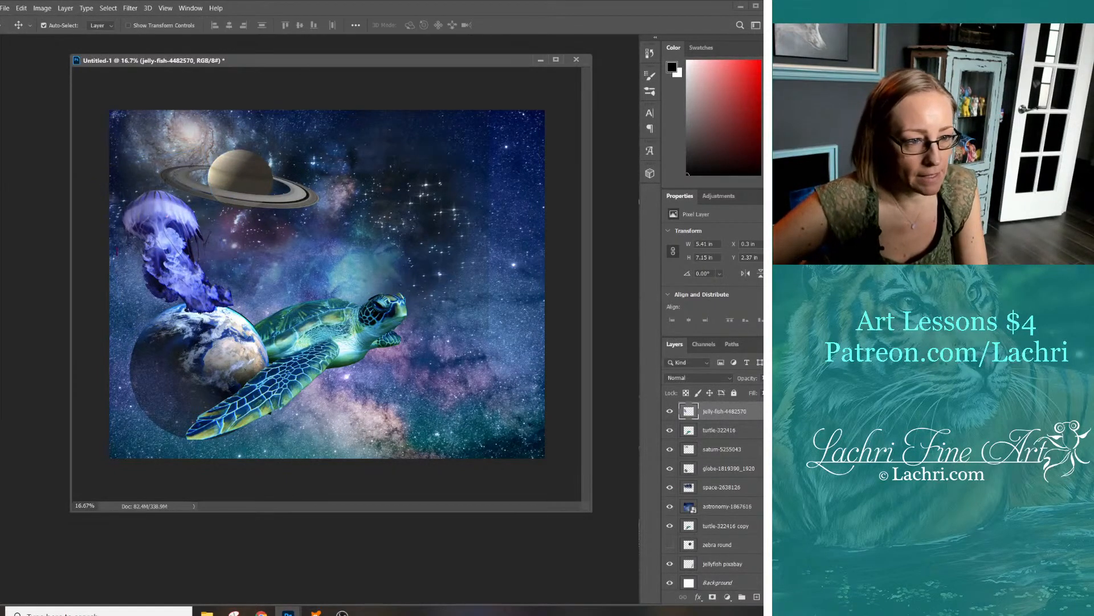
Move the jelly-fish-4482570 layer down to directly below the globe layer, and shift Saturn slightly up and to the right
key("ctrl+bracketleft")
key("ctrl+bracketleft")
key("ctrl+bracketleft")
key("ctrl+bracketleft")
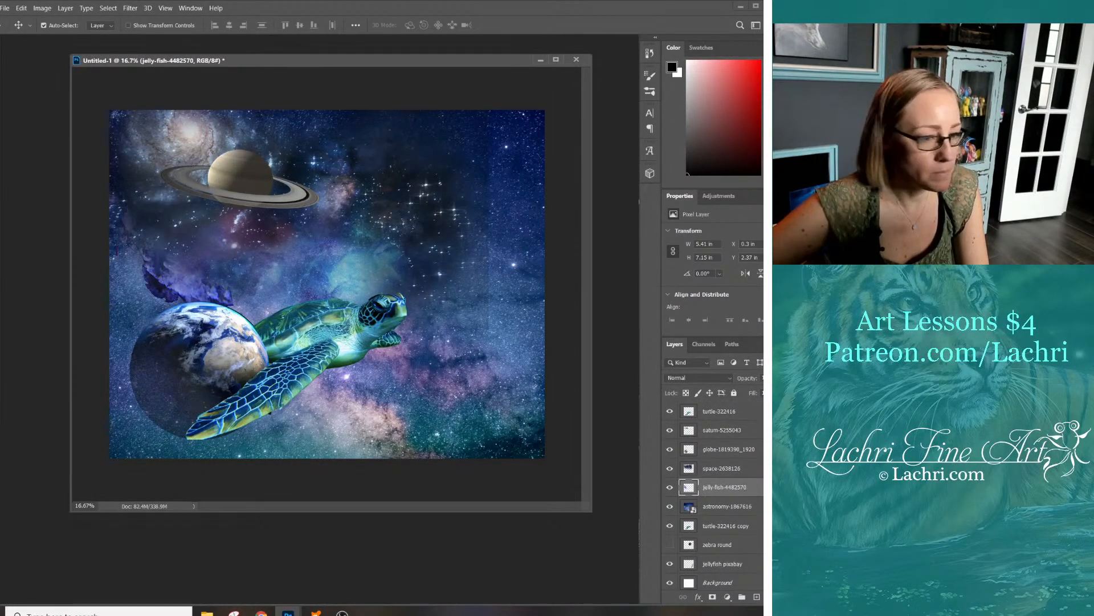
key("ctrl+bracketright")
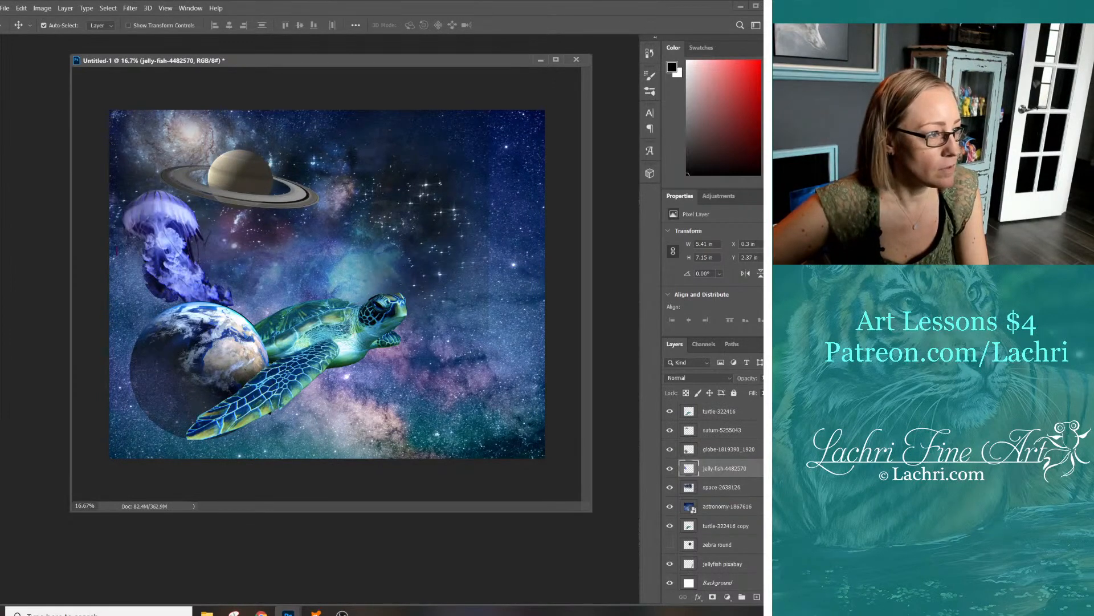
left_click_drag(239, 171, 246, 163)
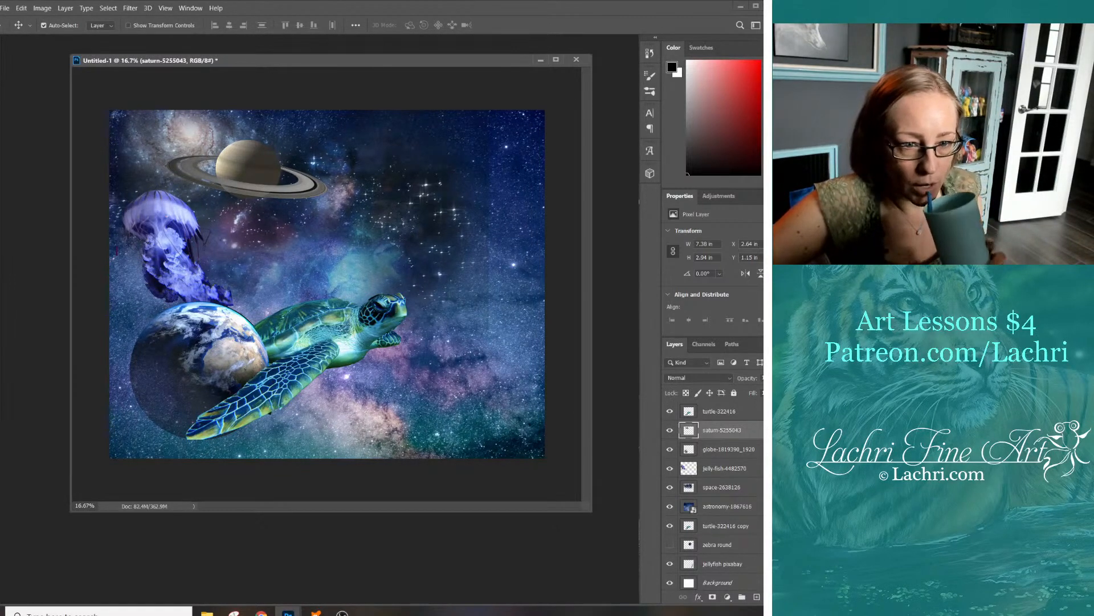
Switch to the Pixabay browser window and search its photos for the photographer's name
key("alt+Tab")
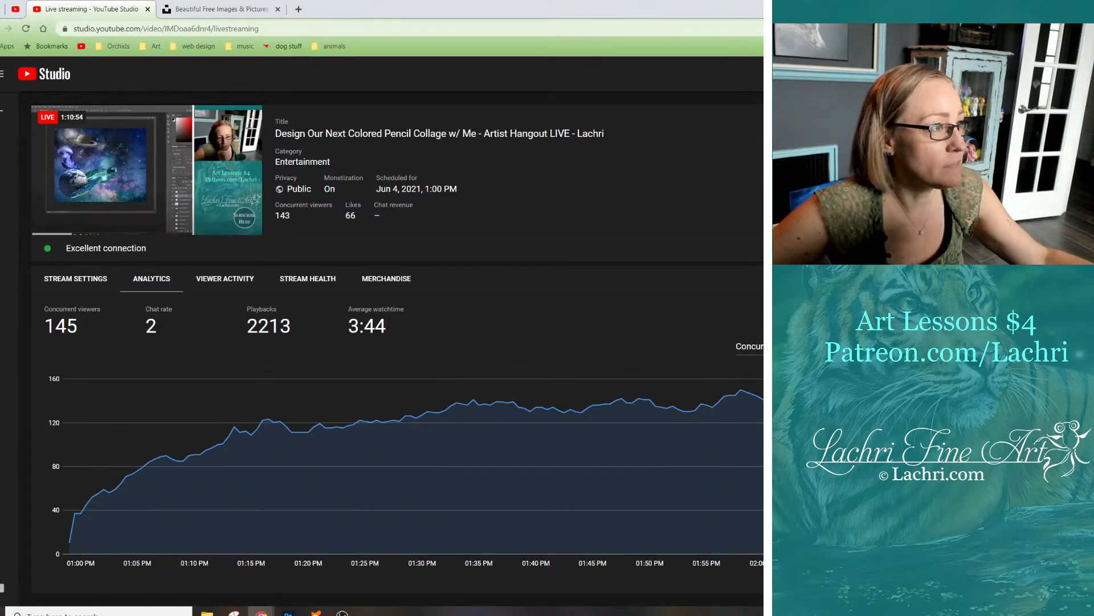
left_click(342, 613)
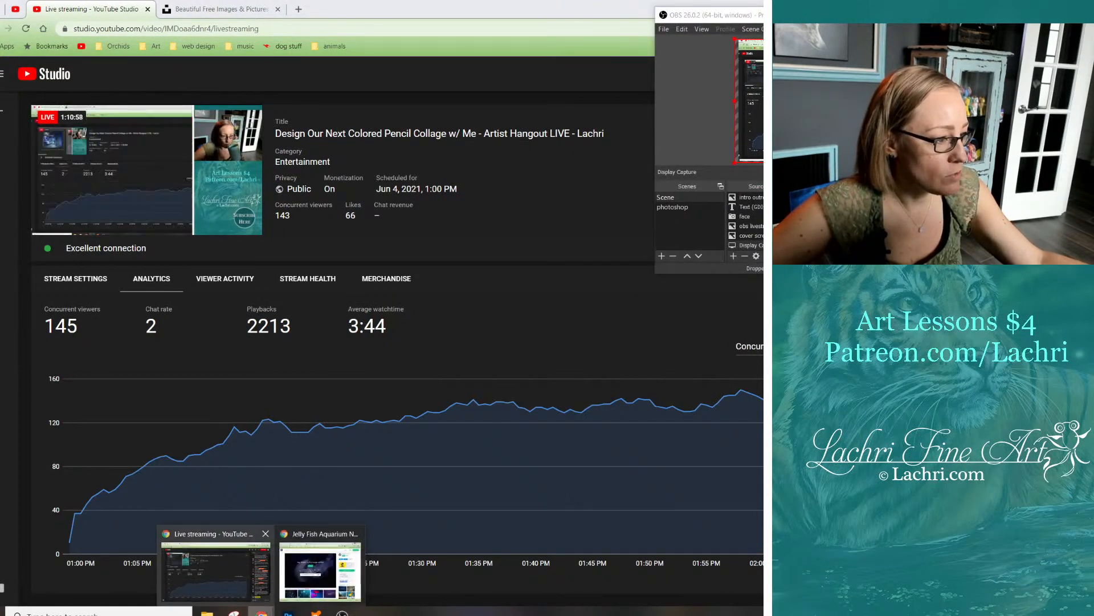
left_click(213, 570)
mouse_move(262, 611)
left_click(332, 570)
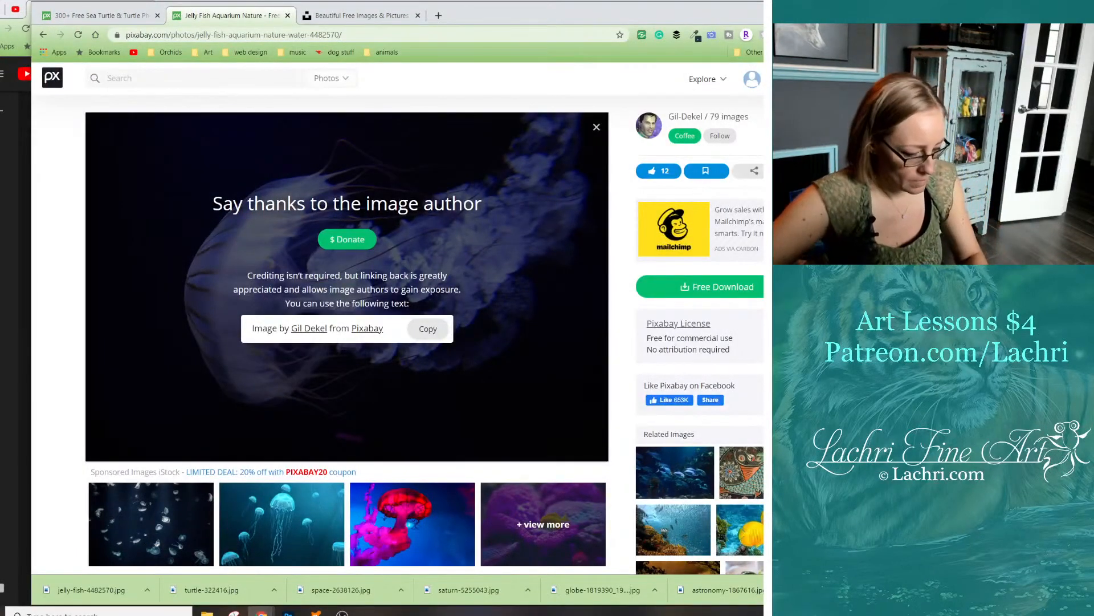
type("Ganapathy Kumar")
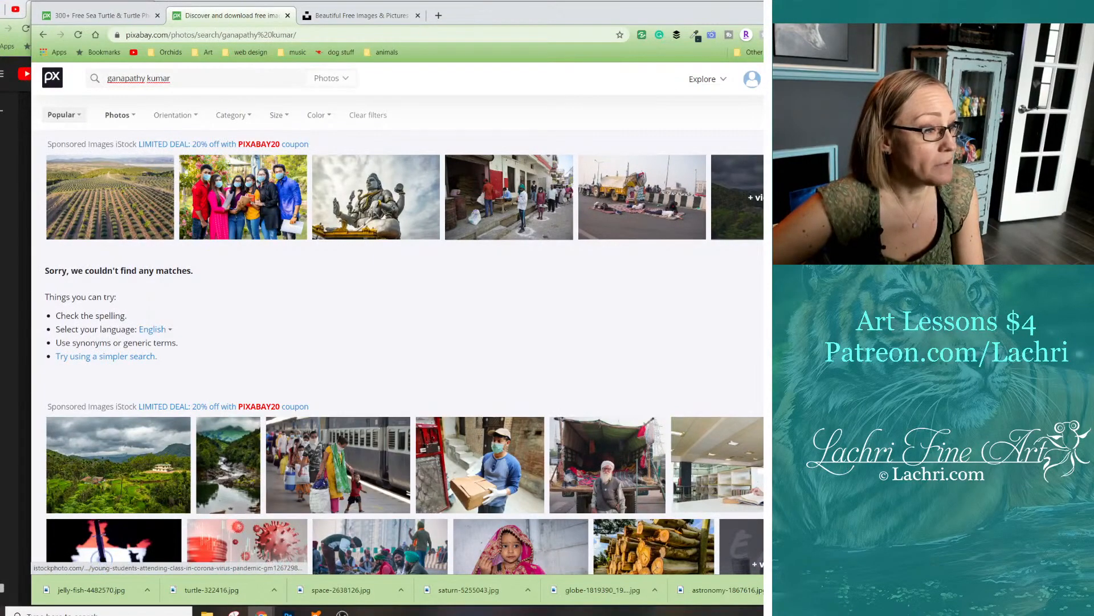
scroll(399, 319, "down", 1)
scroll(399, 319, "up", 1)
Search Unsplash for the photographer's name and look over the photo results
key("ctrl+Tab")
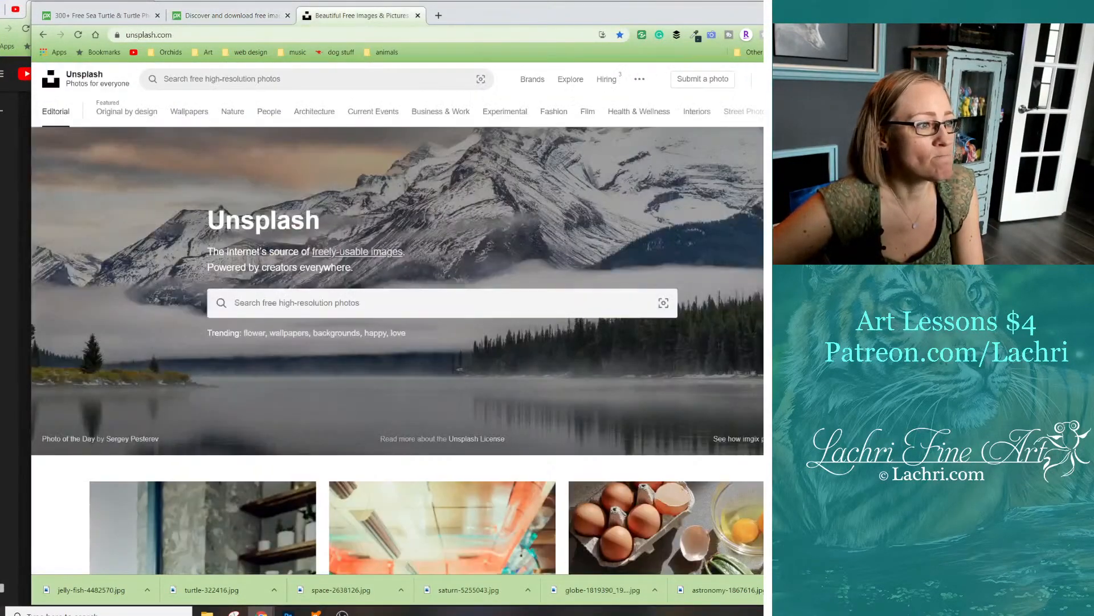
left_click(433, 303)
type("Ganapathy Kumar")
key("Return")
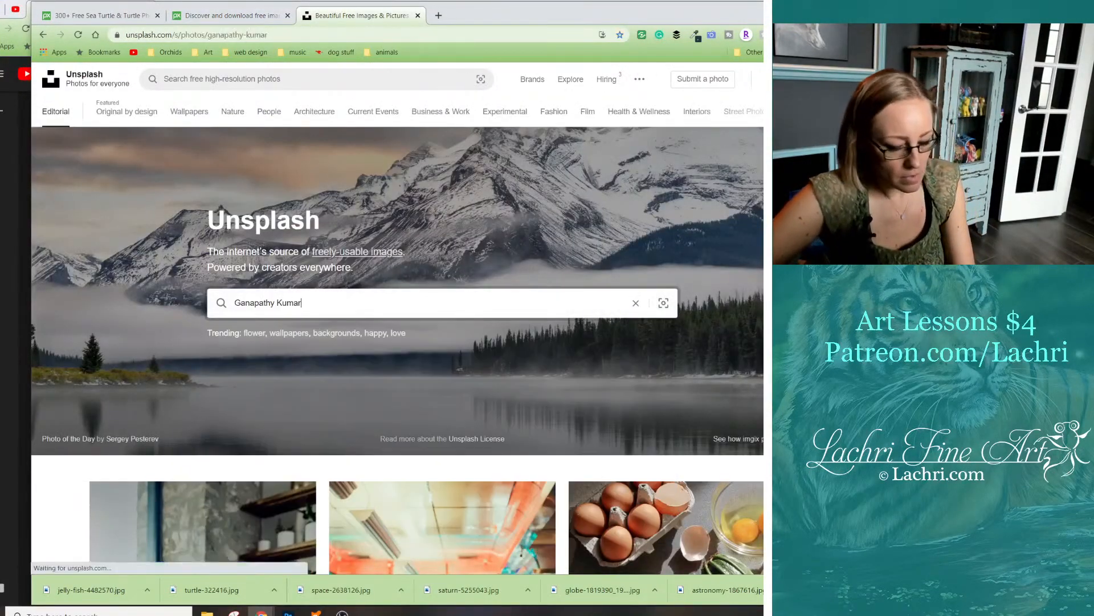
scroll(399, 353, "down", 1)
scroll(399, 354, "up", 1)
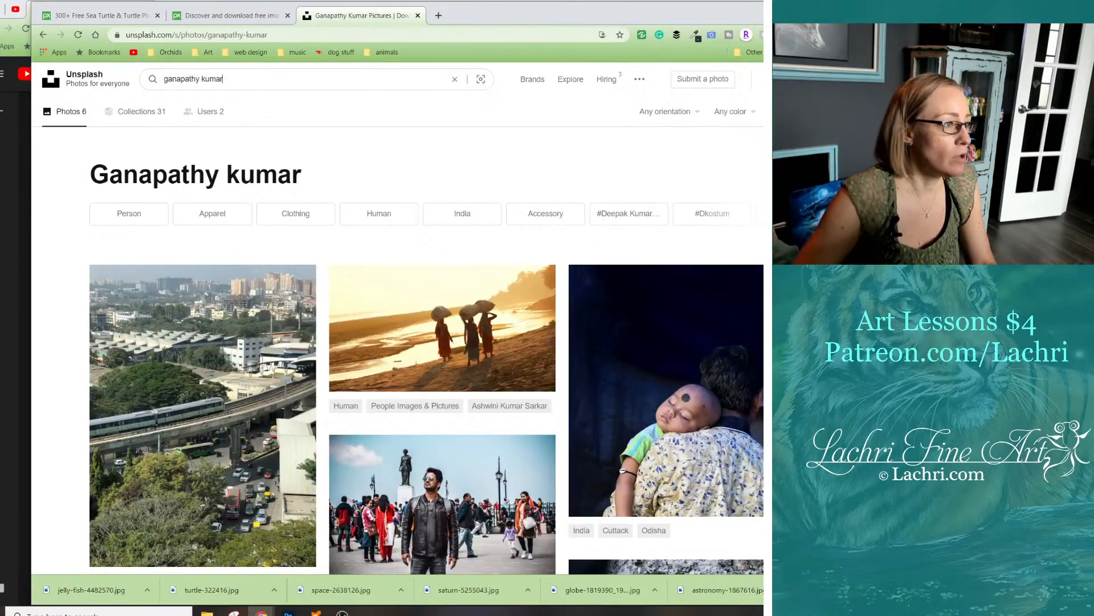
scroll(442, 564, "down", 8)
scroll(442, 565, "up", 6)
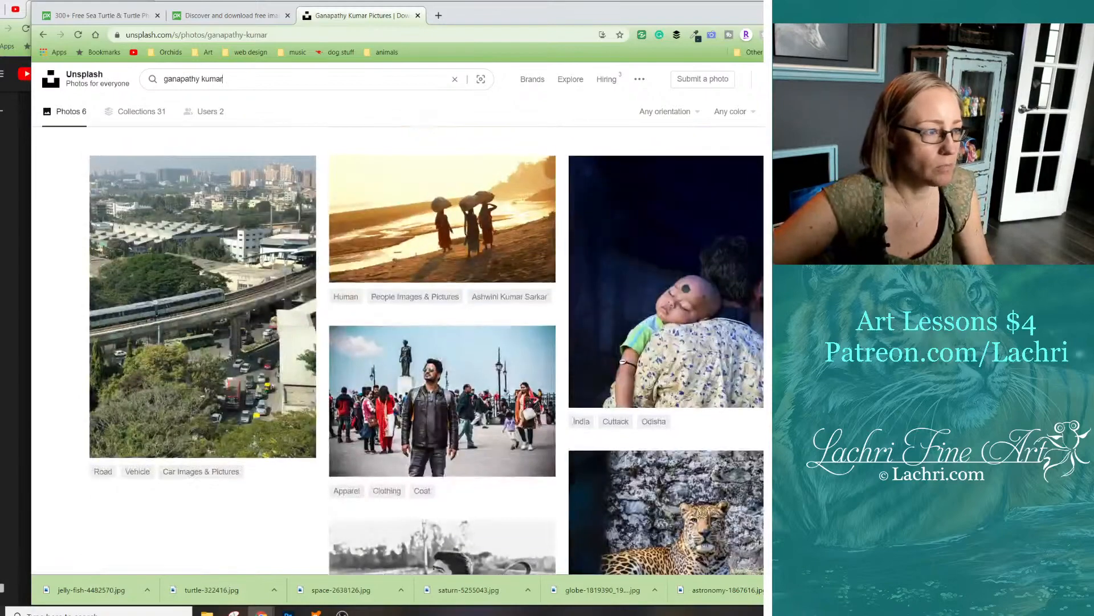
scroll(426, 350, "up", 2)
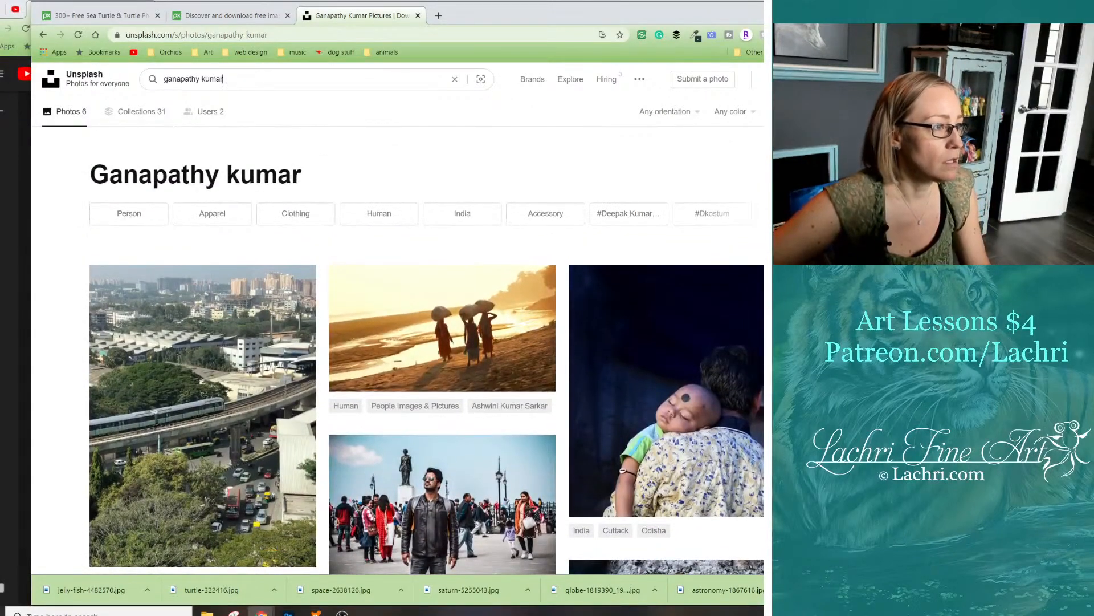
Open the matching photographer's profile from the user results, load more photos, and browse them for jellyfish
left_click(204, 112)
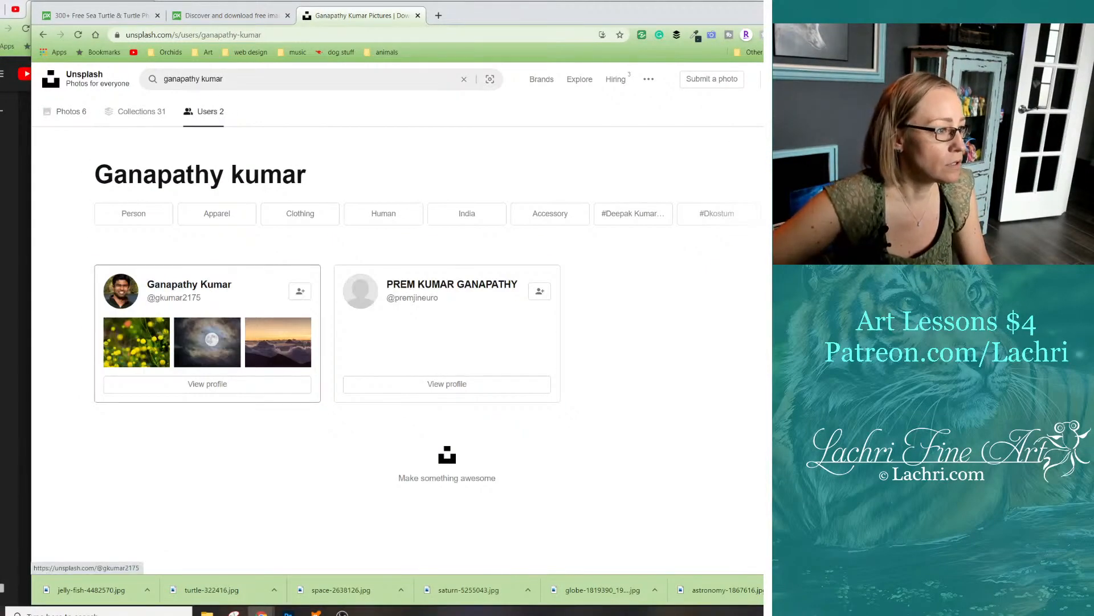
left_click(208, 383)
scroll(442, 371, "down", 6)
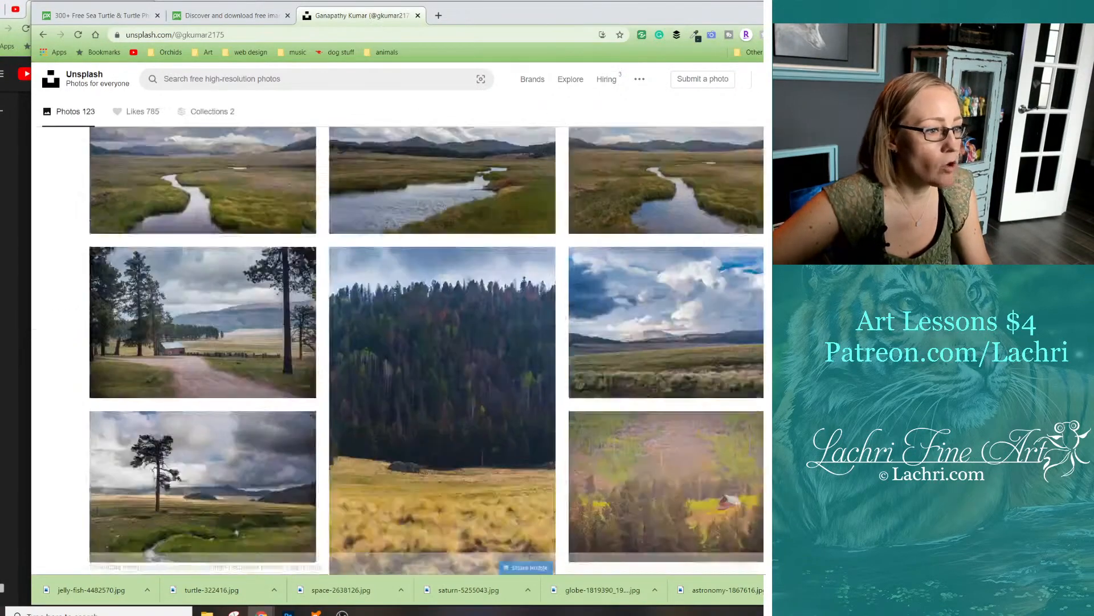
scroll(442, 370, "down", 15)
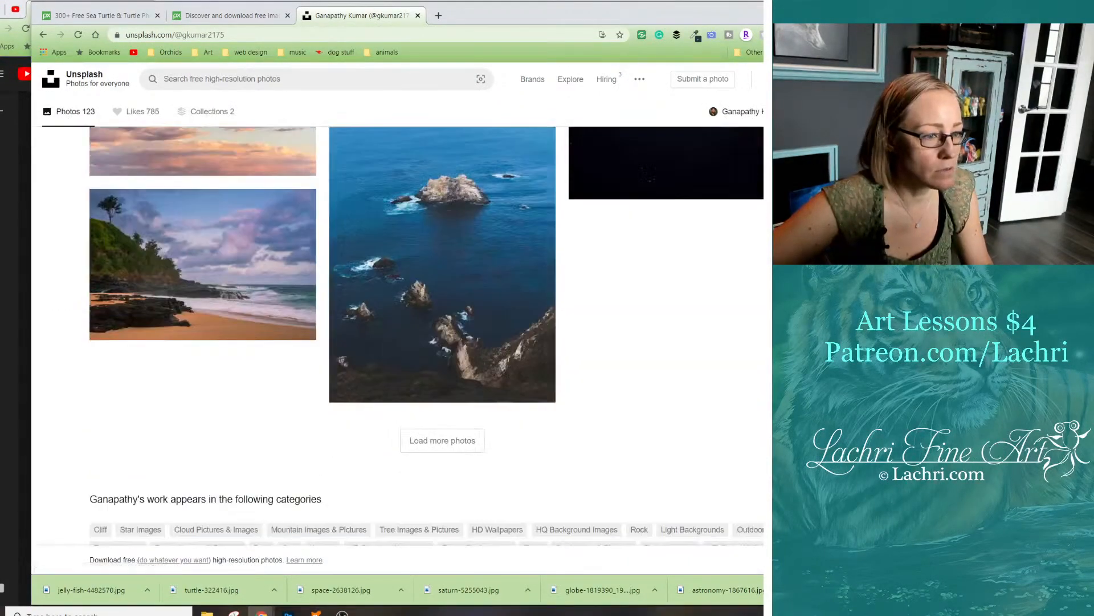
left_click(443, 440)
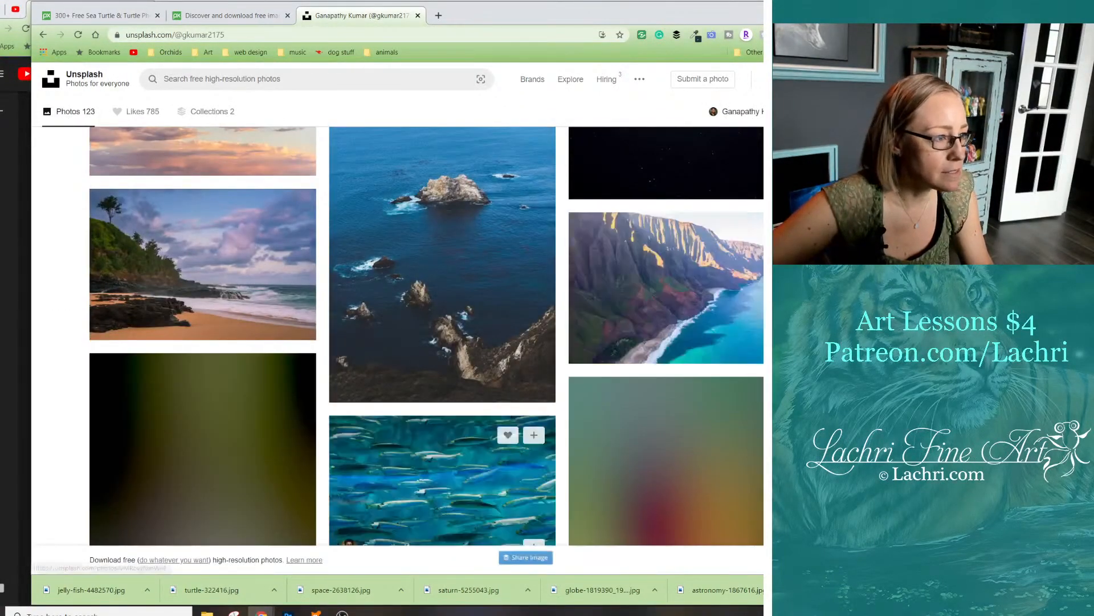
scroll(442, 370, "down", 8)
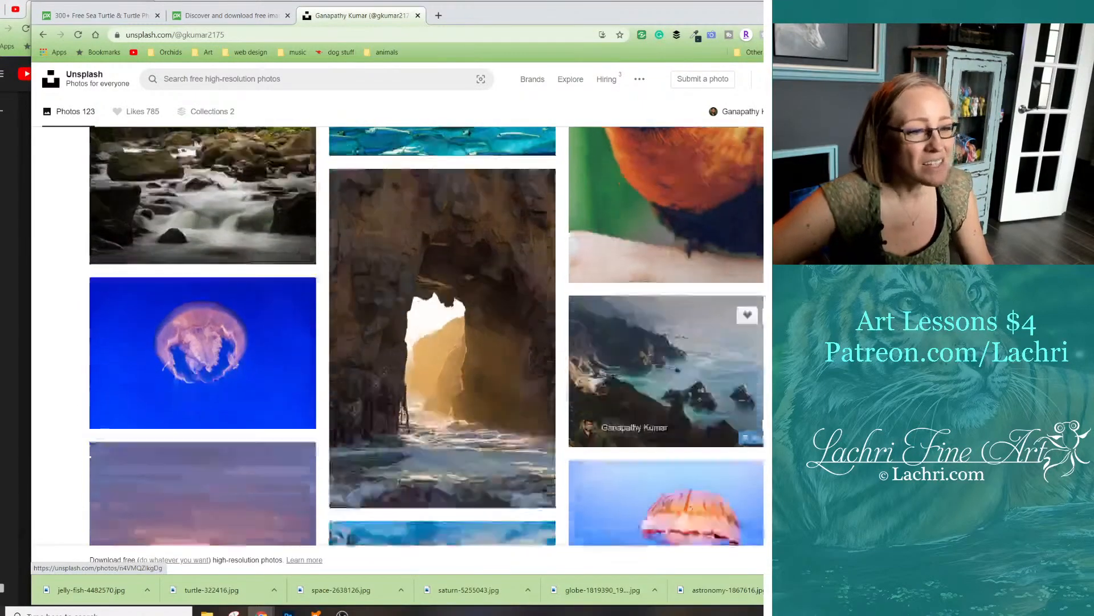
scroll(667, 342, "down", 3)
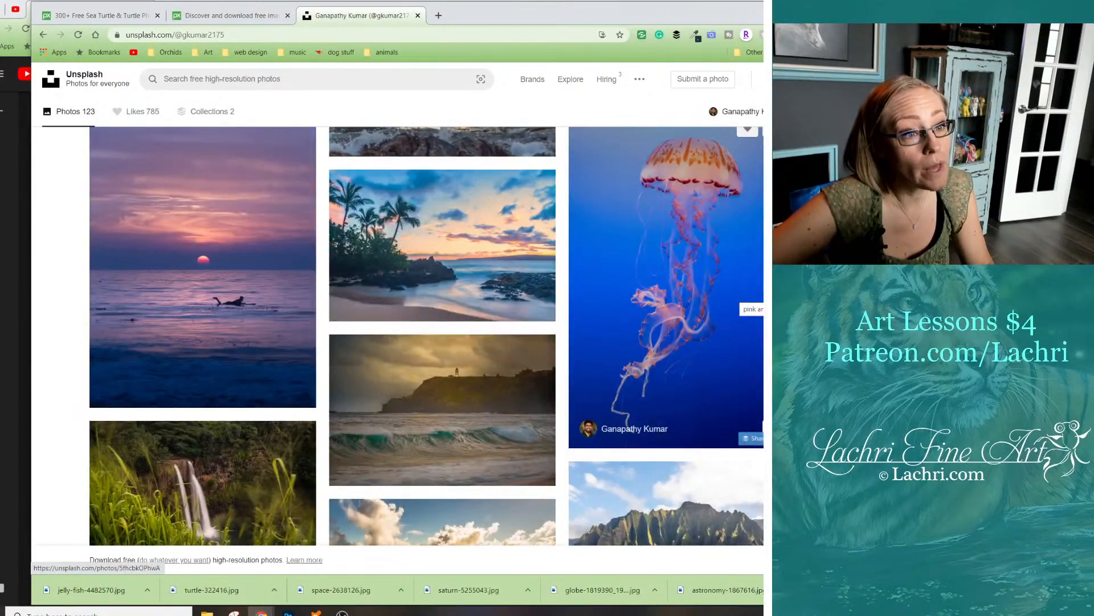
Open the pink and orange jellyfish photo and download it as a JPEG into the pb collage folder under its default name
scroll(741, 302, "up", 1)
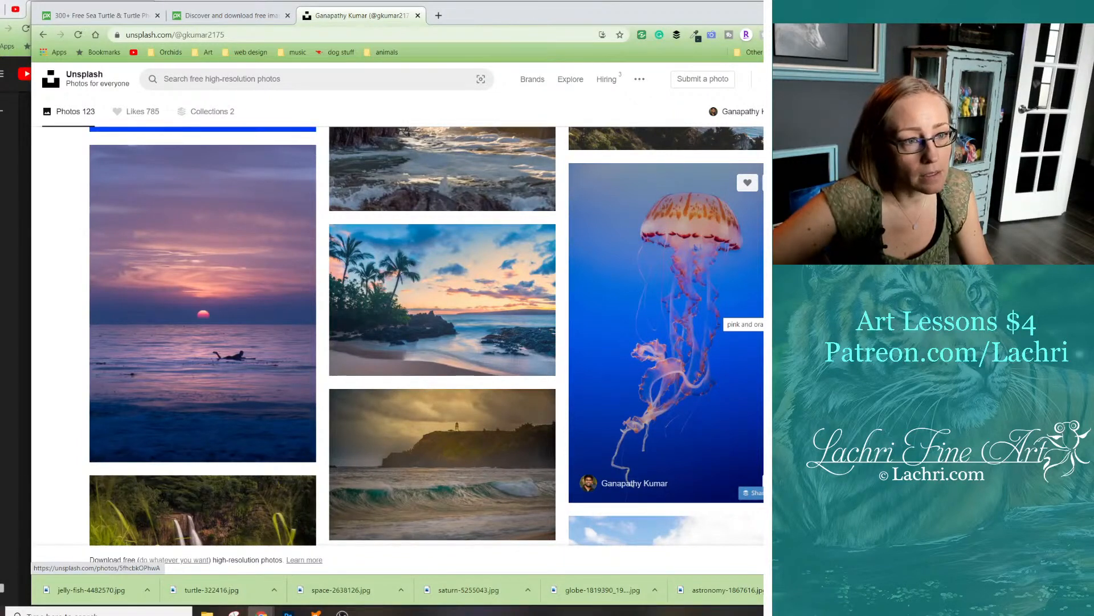
left_click(736, 317)
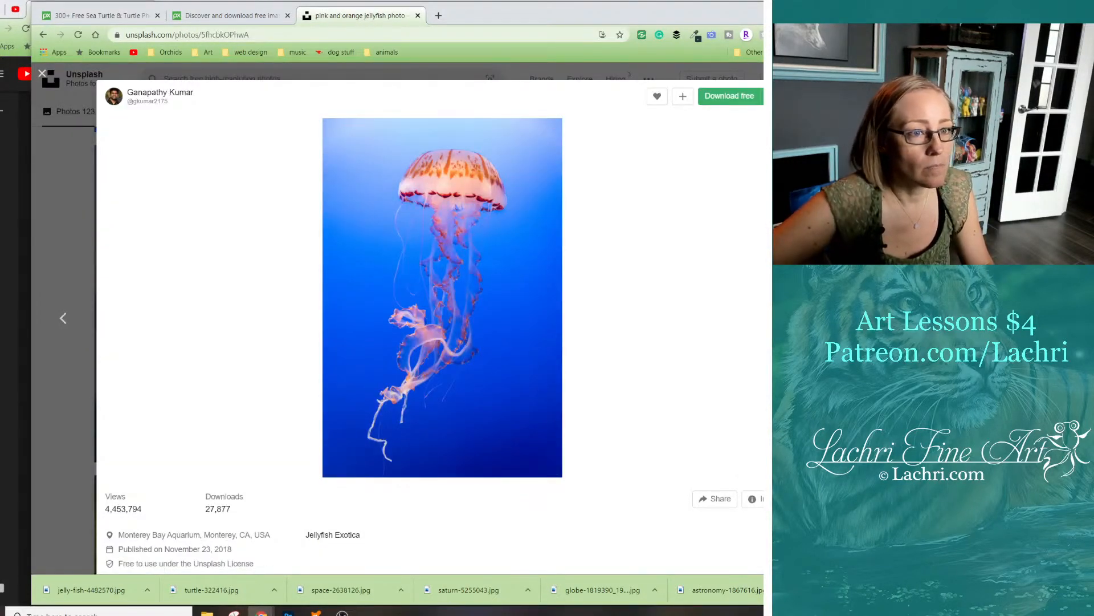
left_click(762, 95)
left_click(712, 190)
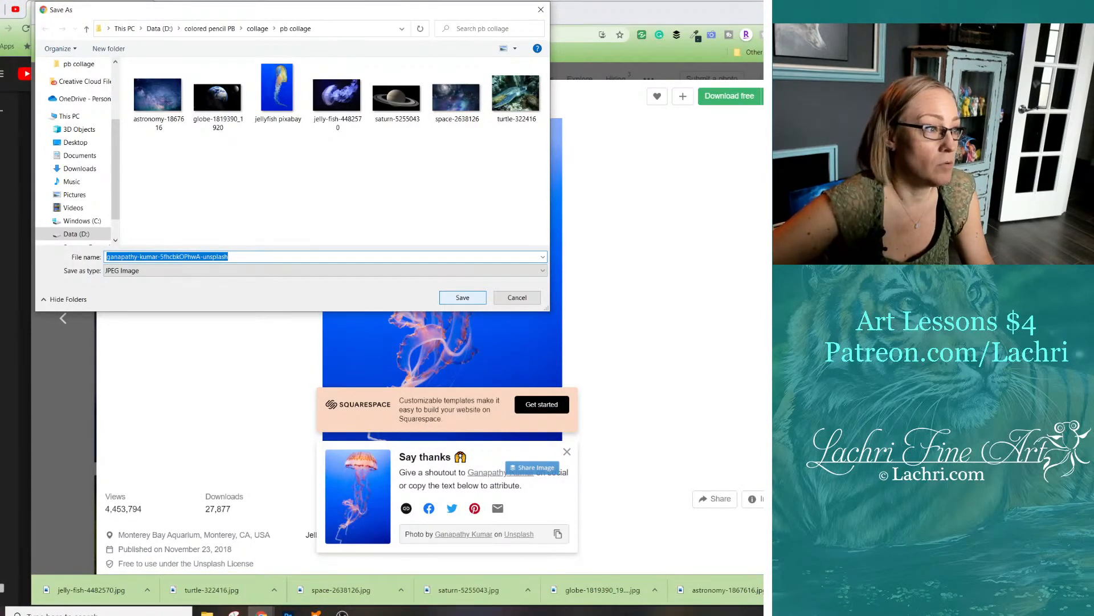
key("Return")
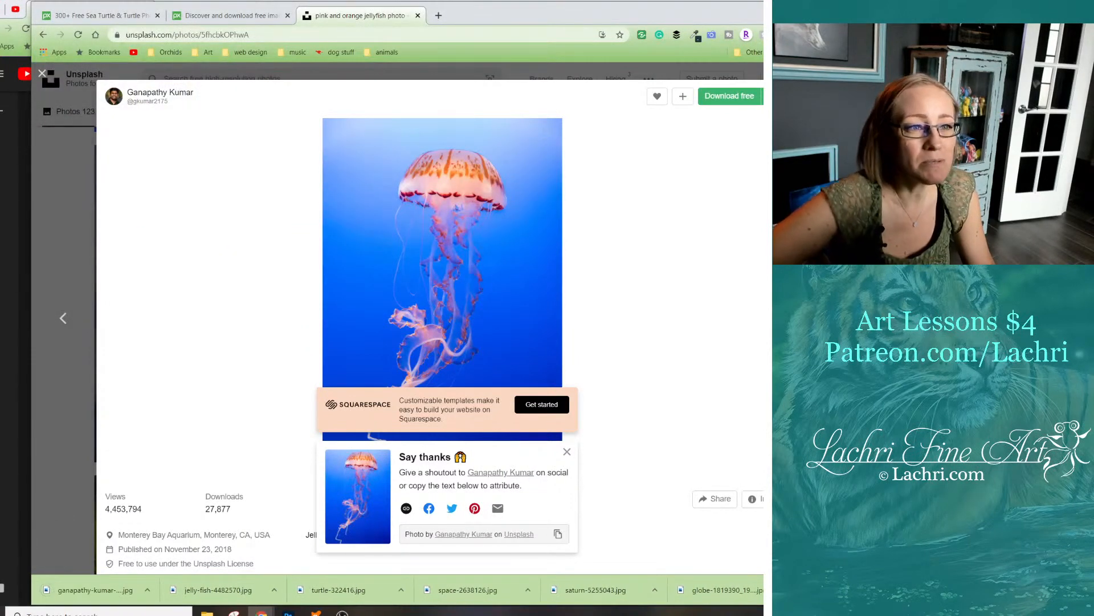
Switch to Photoshop and place the newly downloaded jellyfish photo from the pb collage folder into the collage at its default size
key("alt+Tab")
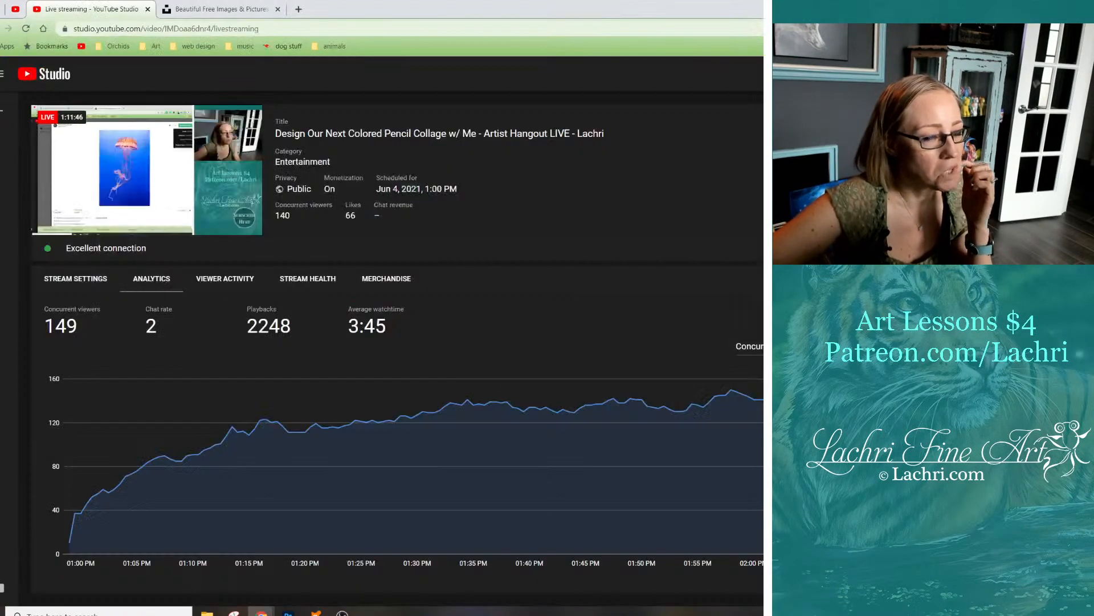
mouse_move(288, 614)
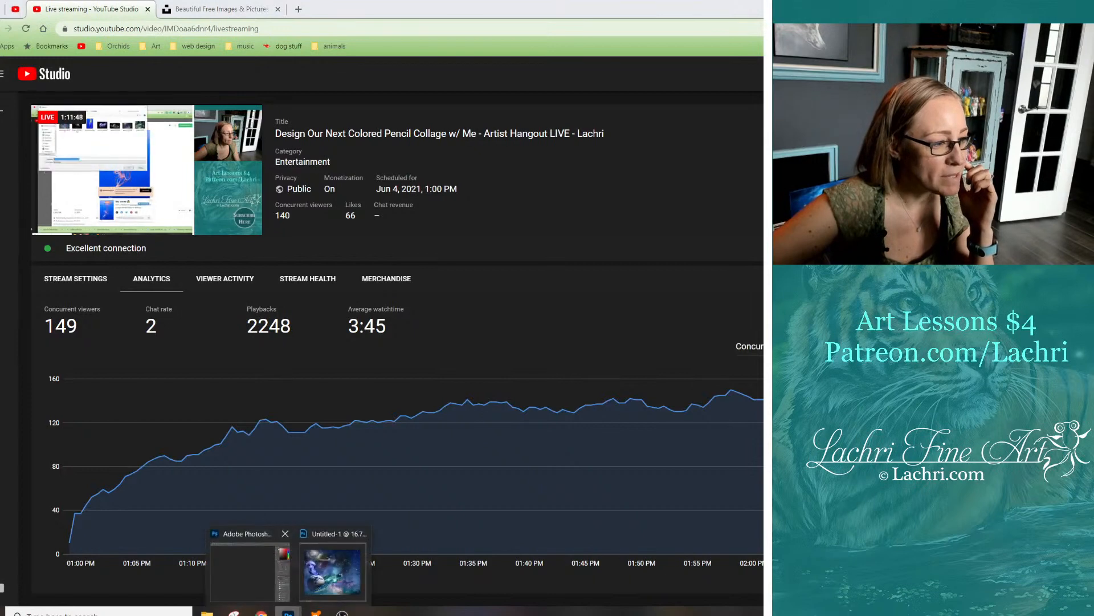
left_click(251, 570)
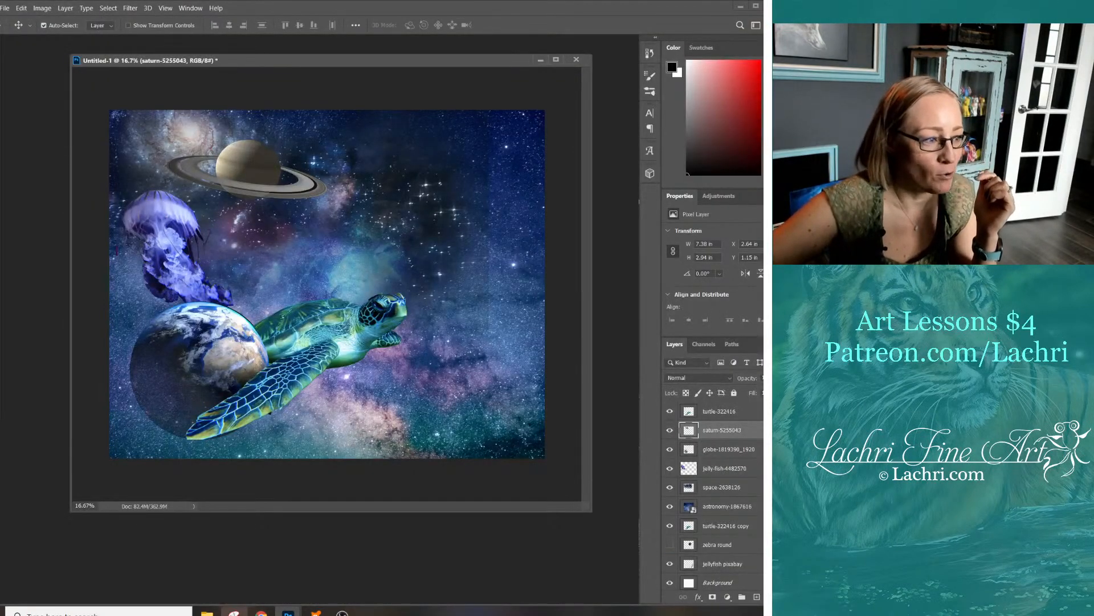
mouse_move(207, 612)
left_click(165, 570)
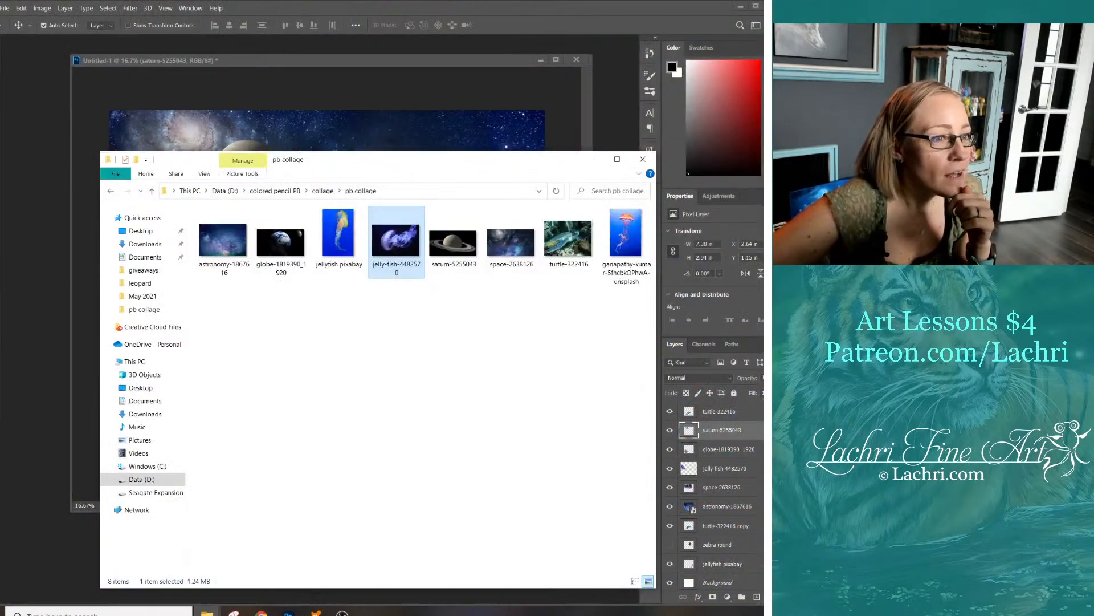
left_click_drag(434, 159, 329, 264)
left_click_drag(522, 339, 399, 200)
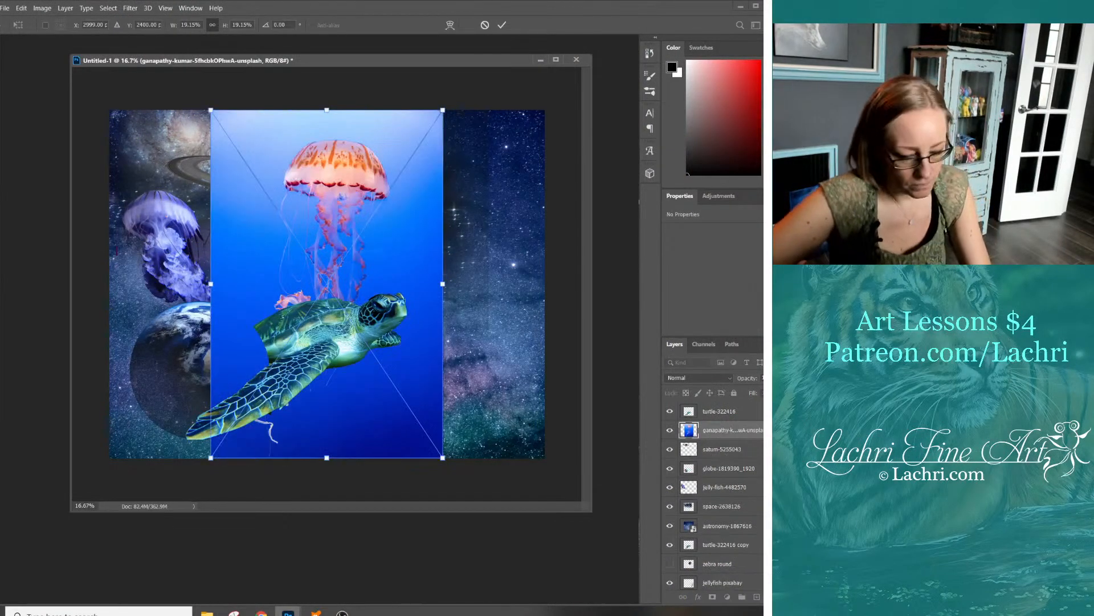
key("Return")
Rasterize the new jellyfish layer and move it above the turtle-322416 layer
right_click(738, 430)
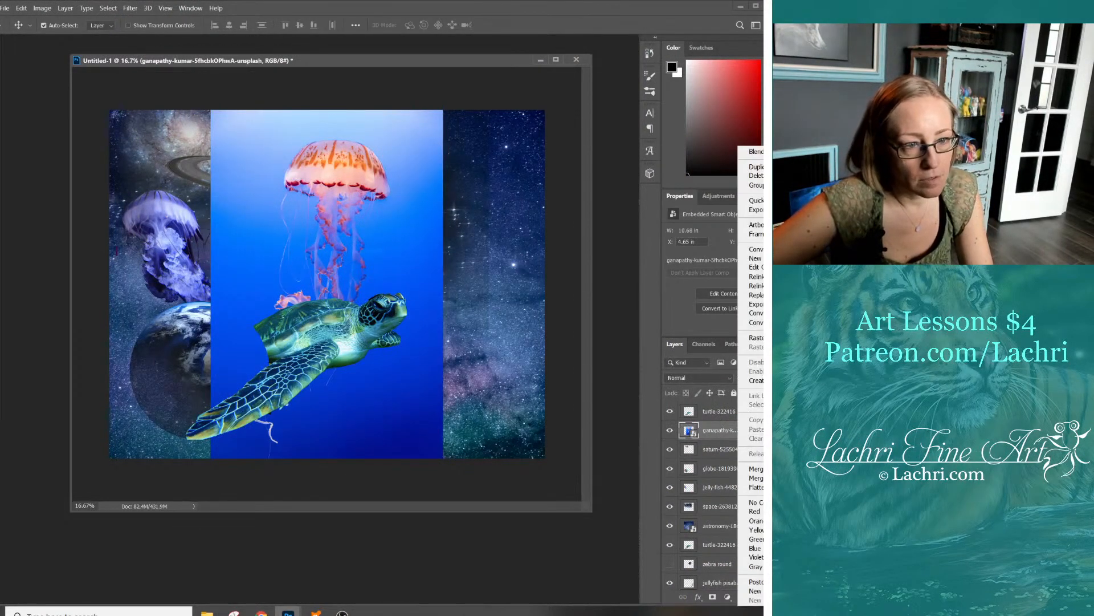
left_click(753, 337)
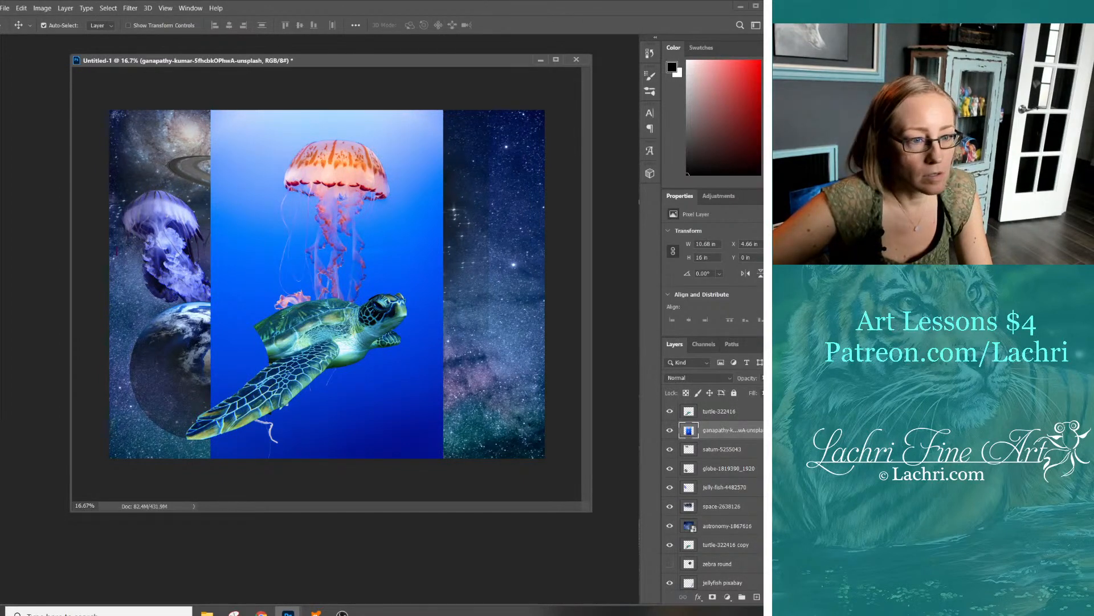
left_click_drag(730, 430, 729, 405)
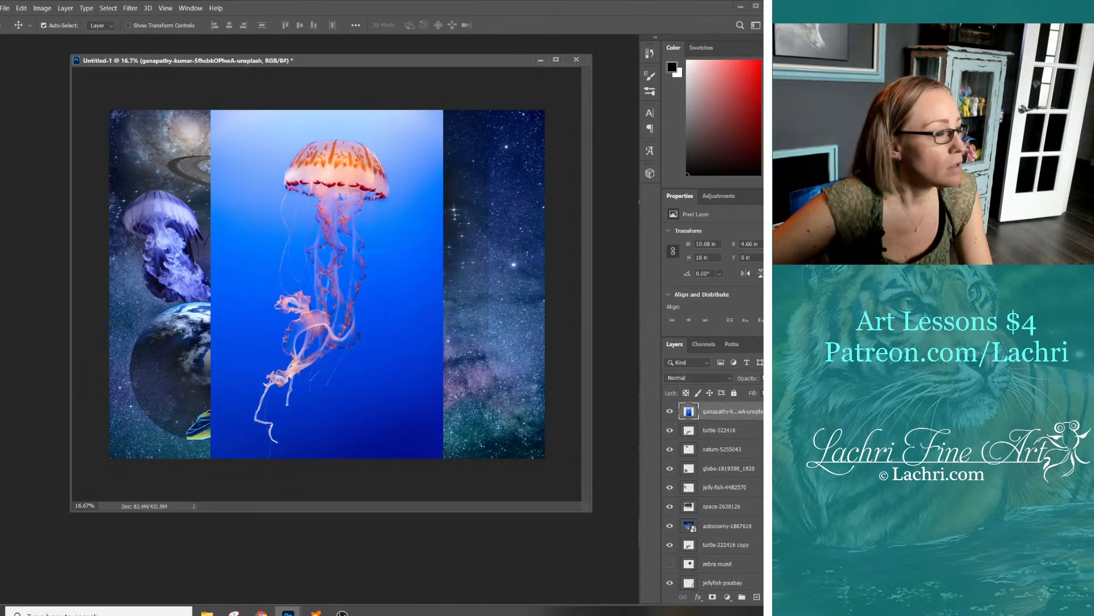
Use the Magic Wand to delete the blue background beside Saturn, left of the orange jellyfish, and in the gaps around its upper tentacles
key("w")
left_click(245, 165)
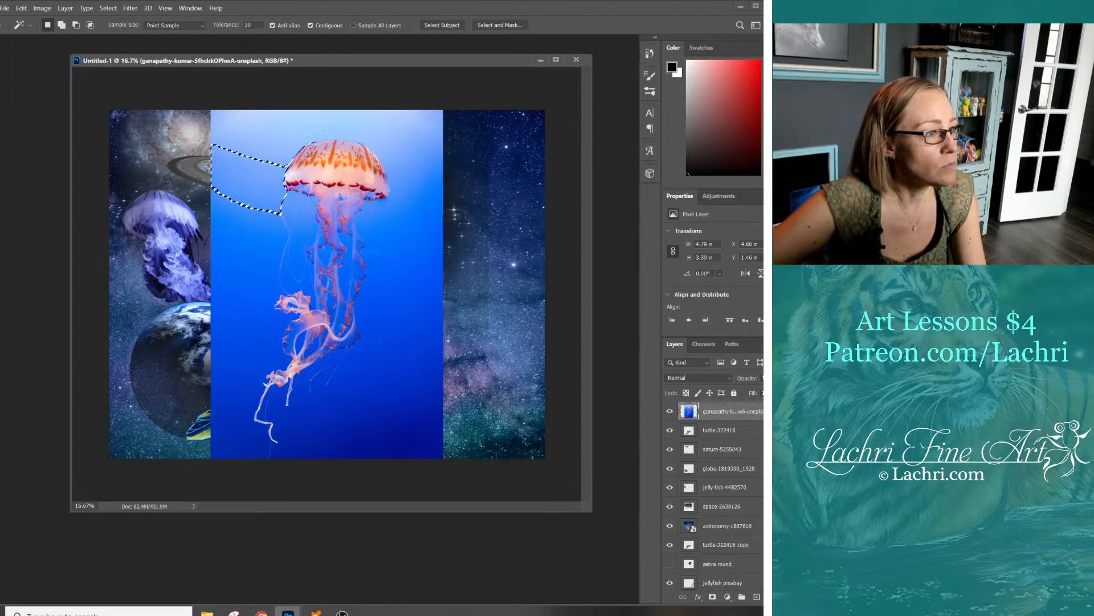
key("Delete")
left_click(245, 268)
key("Delete")
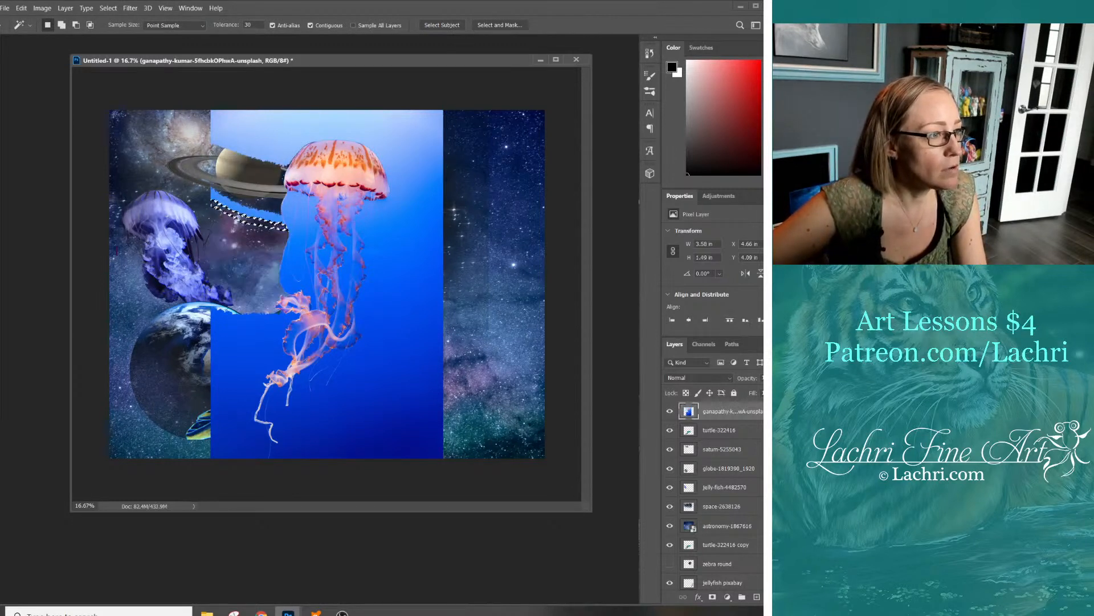
left_click(295, 208)
key("Delete")
left_click(293, 265)
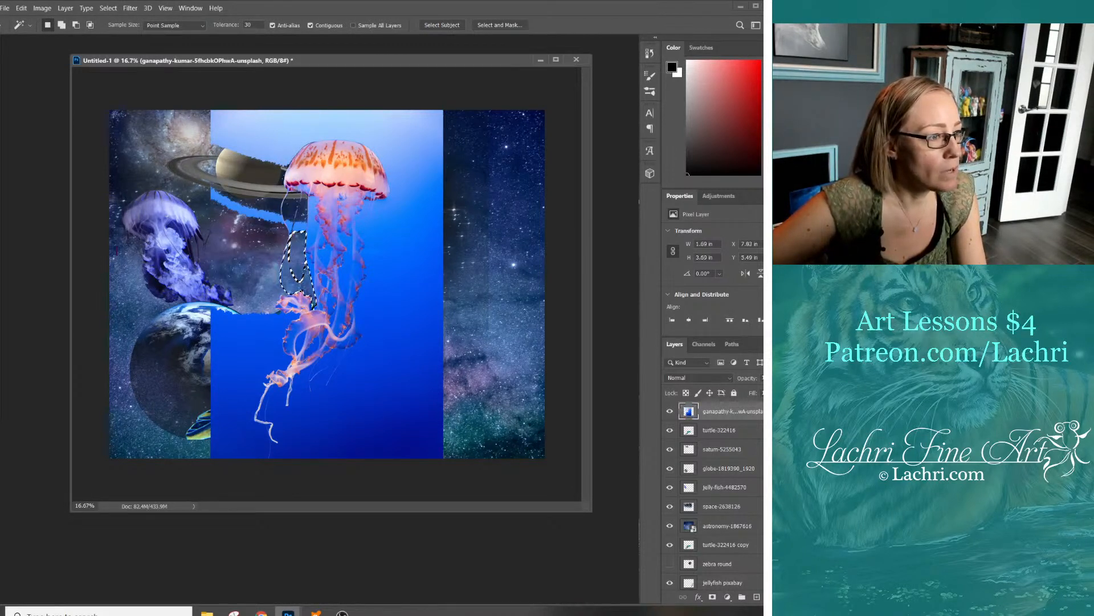
key("Delete")
left_click(353, 268)
key("Delete")
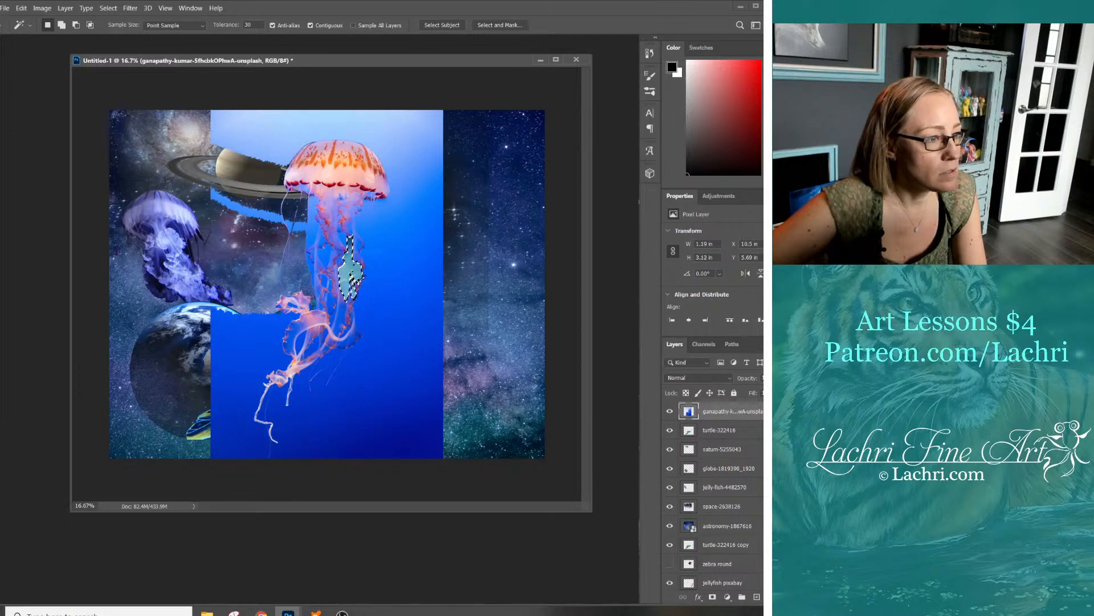
Delete the blue background right of the jellyfish's tentacles and along the lower part of its photo, then deselect
left_click(399, 320)
key("Delete")
left_click(319, 422)
key("Delete")
left_click(399, 444)
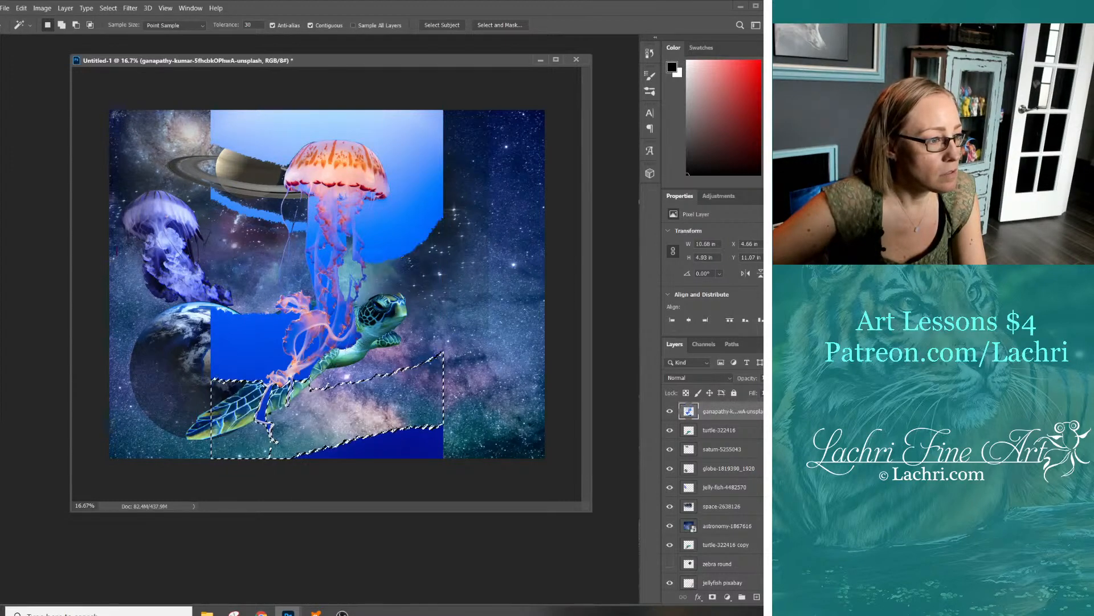
key("Delete")
key("Delete")
key("ctrl+d")
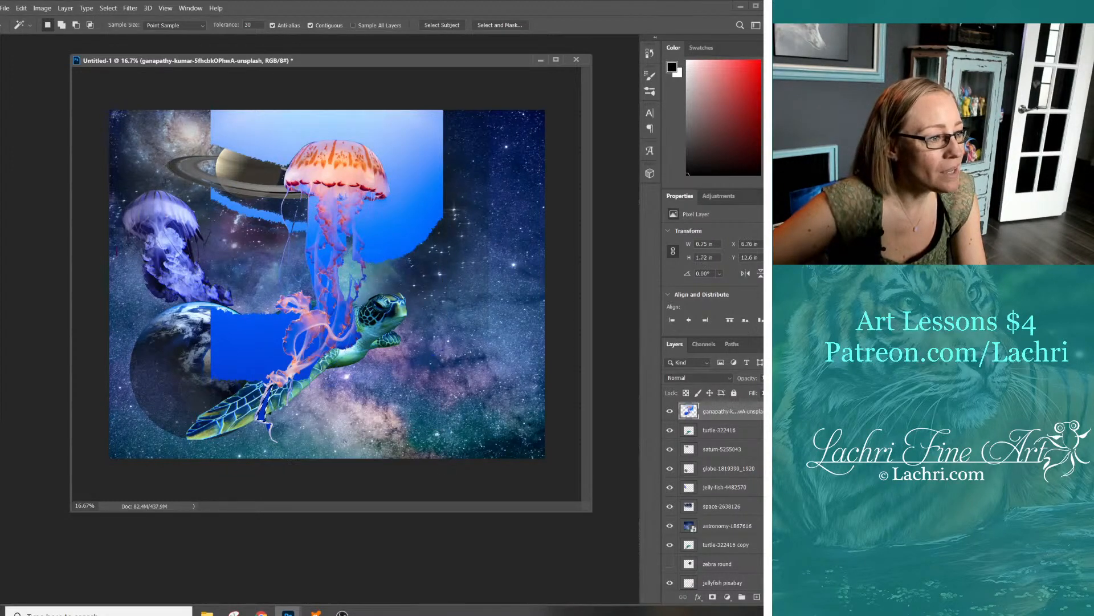
Remove the blue areas covering the globe and turtle and those enclosed by the jellyfish's lower and middle tentacles
left_click(263, 411)
key("Delete")
left_click(245, 342)
key("Delete")
key("ctrl+d")
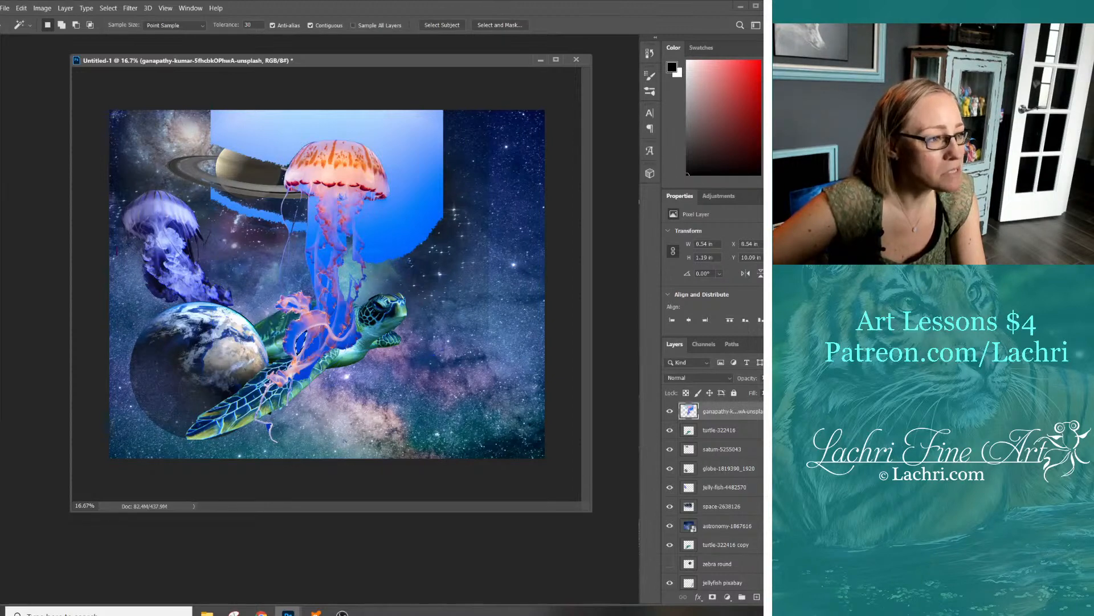
left_click(301, 342)
key("Delete")
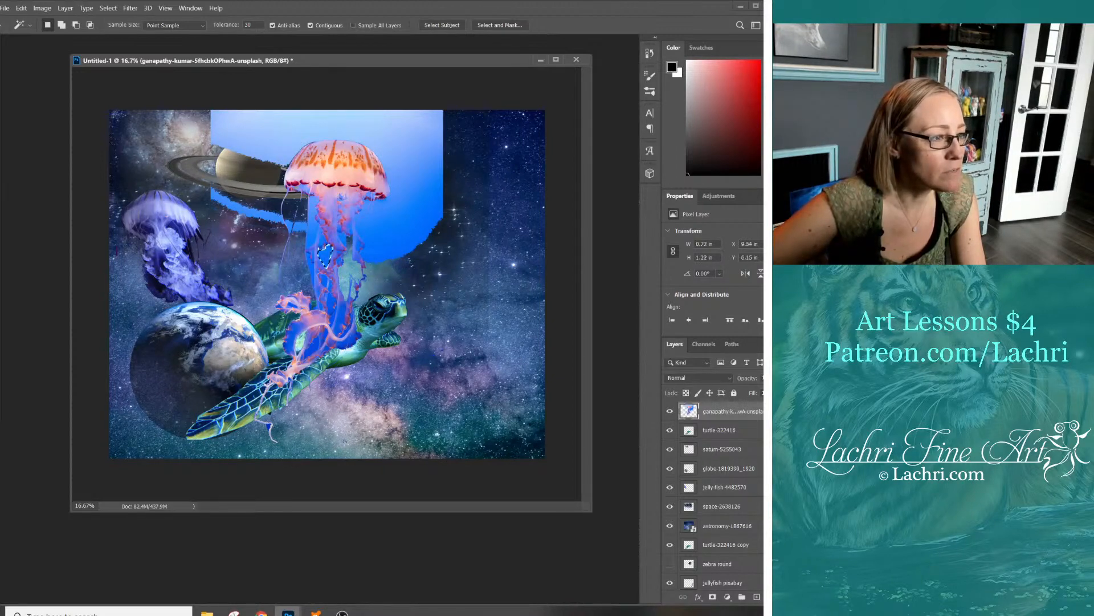
key("Delete")
Delete the blue patch and strip left of the jellyfish's tentacles and the pale blue background above its bell
left_click(300, 227)
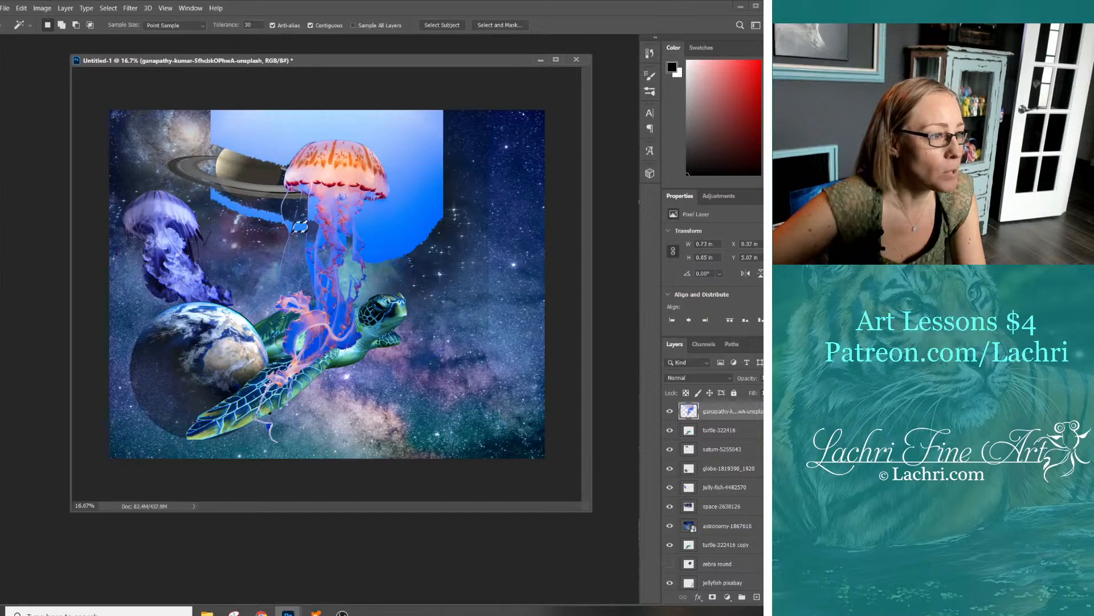
key("Delete")
left_click(289, 225)
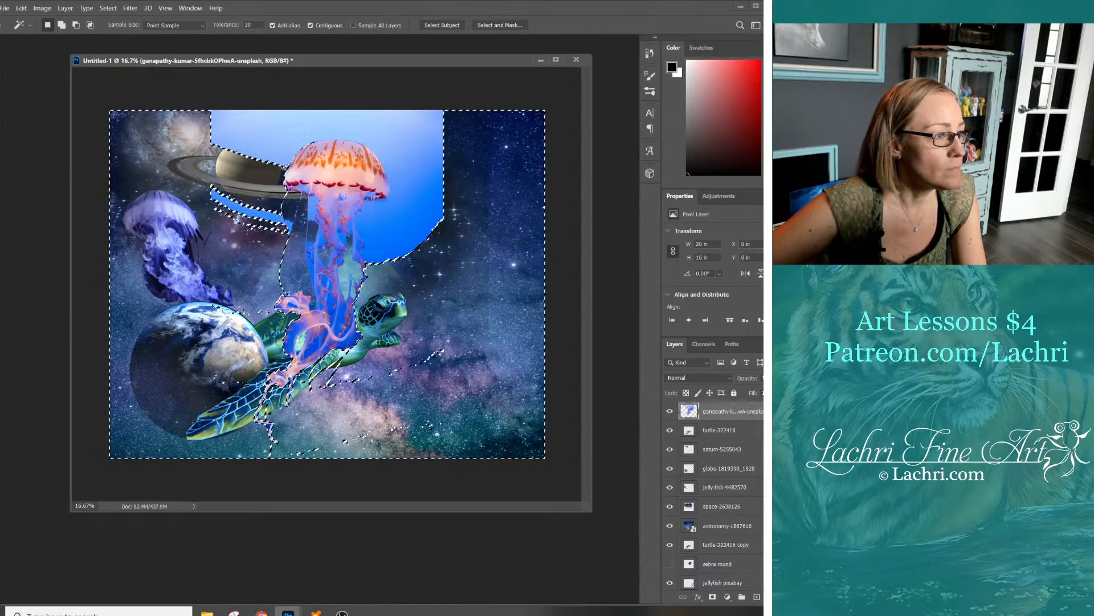
key("Delete")
left_click(248, 112)
key("Delete")
Clear the remaining blue background bands to the right of the jellyfish's bell and upper tentacles
left_click(401, 221)
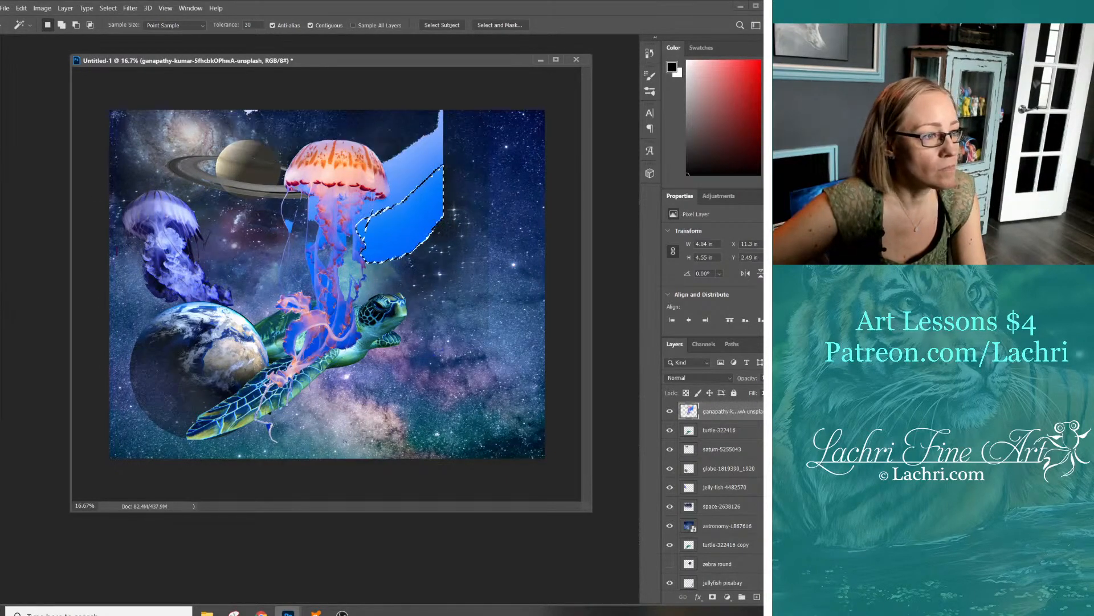
key("Delete")
left_click(412, 196)
left_click(417, 153)
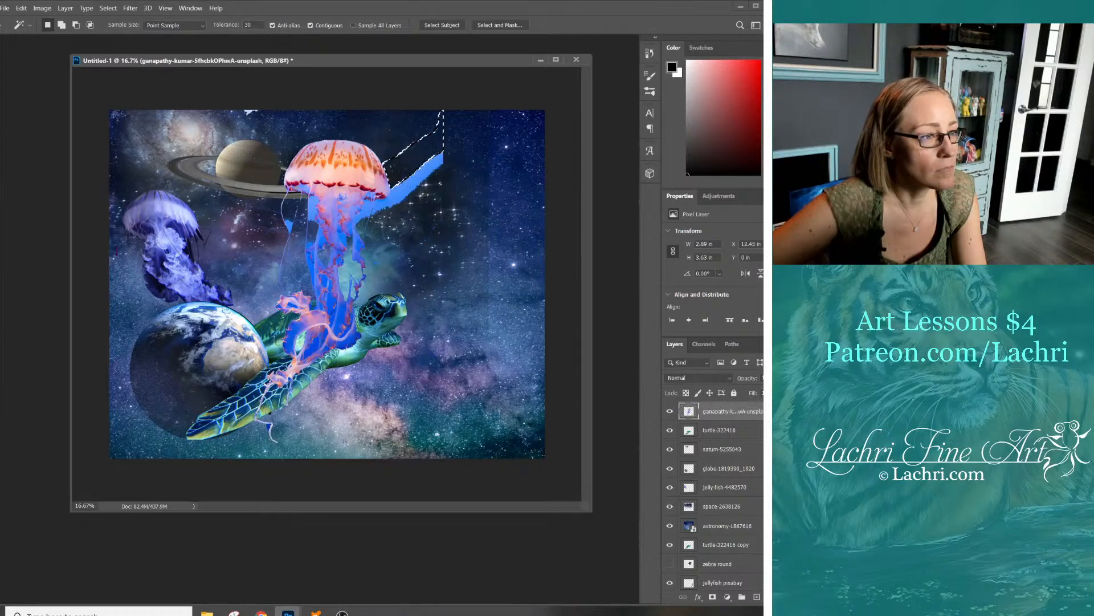
key("Delete")
left_click(365, 211)
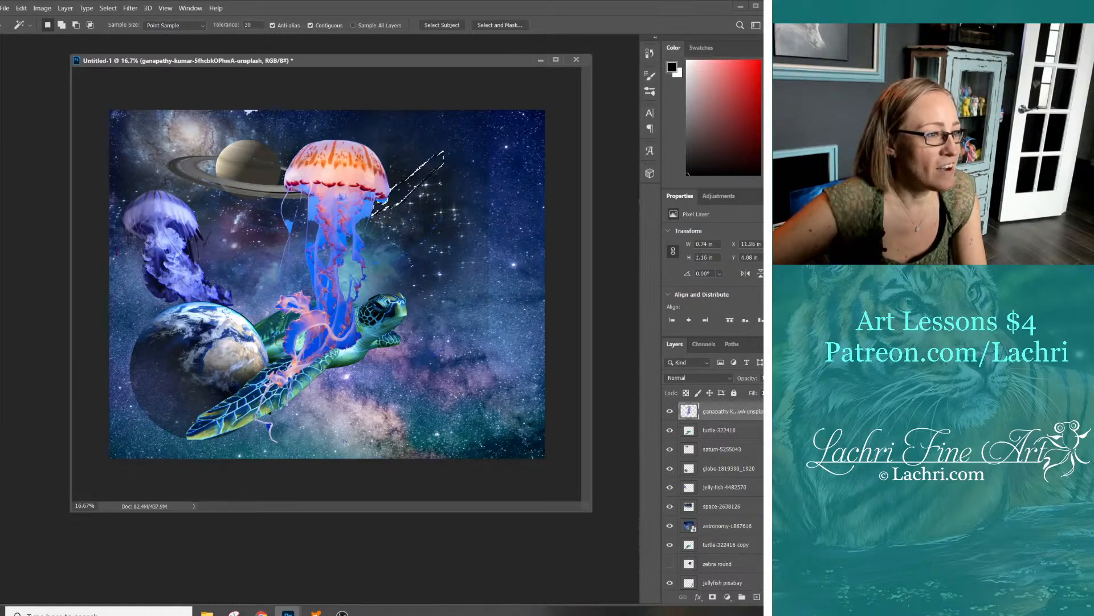
key("Delete")
Delete the small blue gaps between the jellyfish's tentacles, from below the bell down to the turtle's head, and clear the selection
left_click(317, 220)
key("Delete")
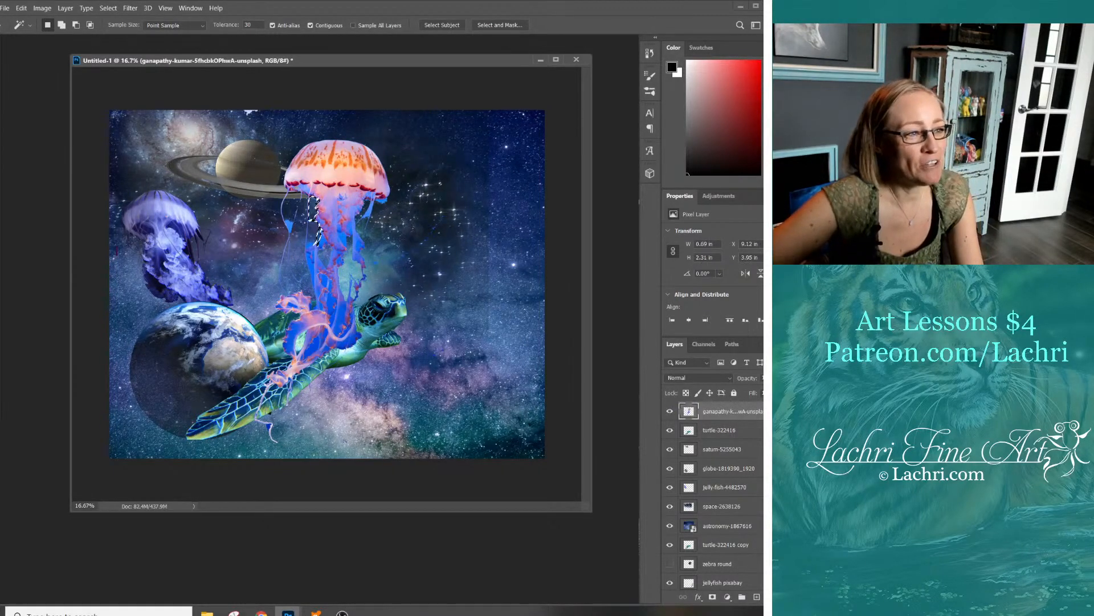
left_click(341, 319)
key("Delete")
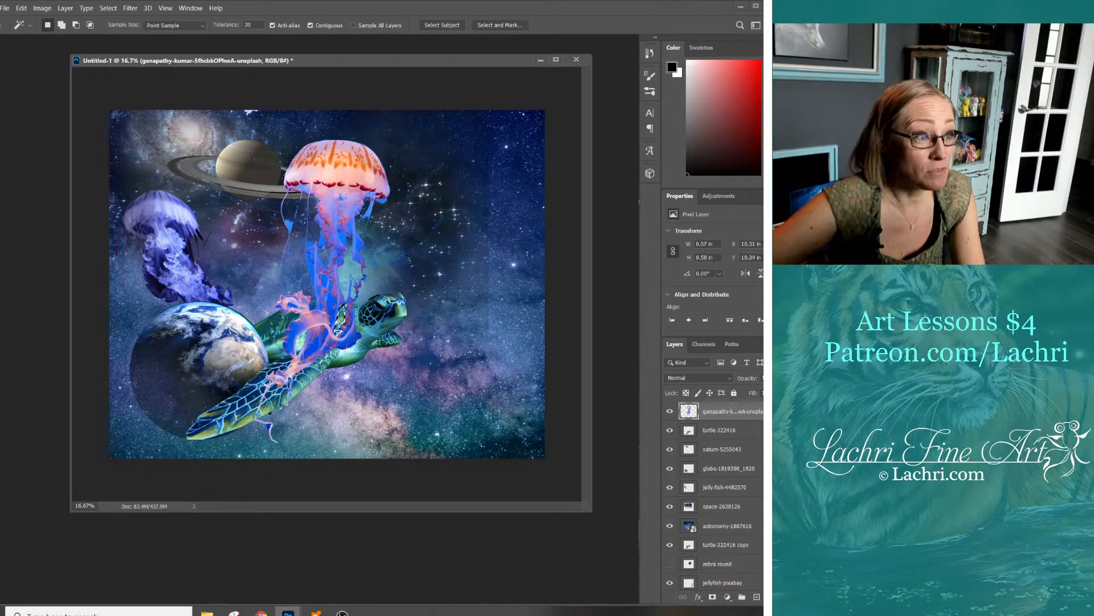
left_click(344, 341)
key("Delete")
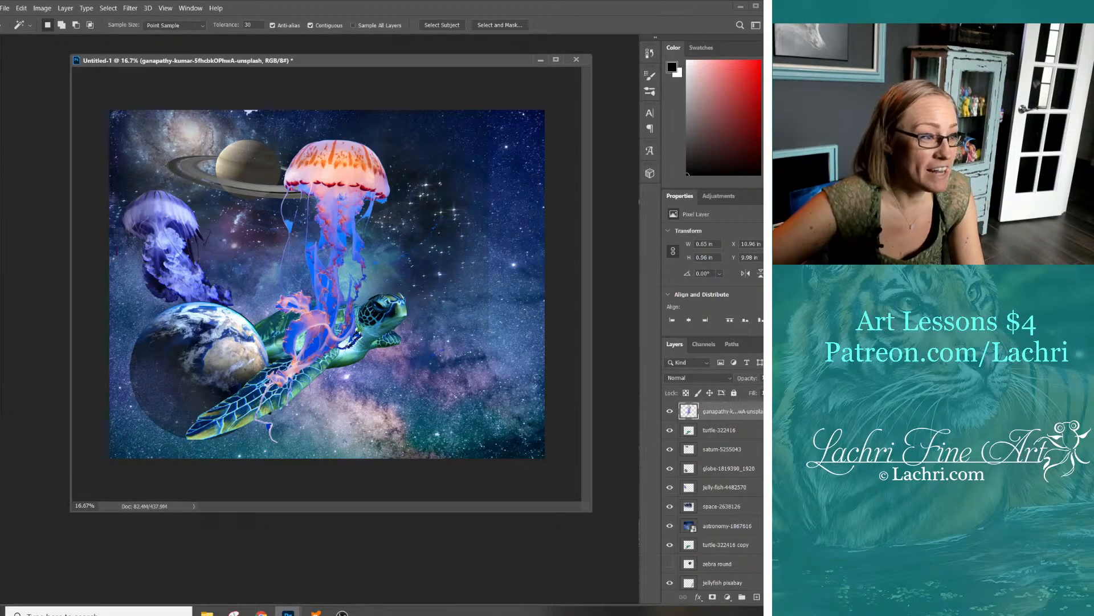
left_click(330, 297)
key("Delete")
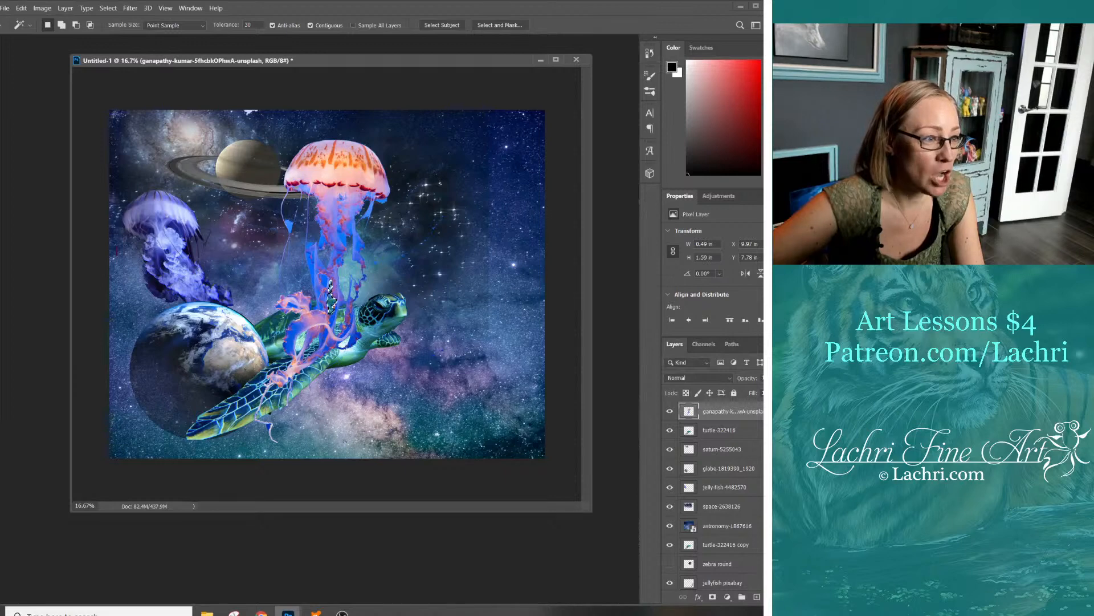
left_click(343, 239)
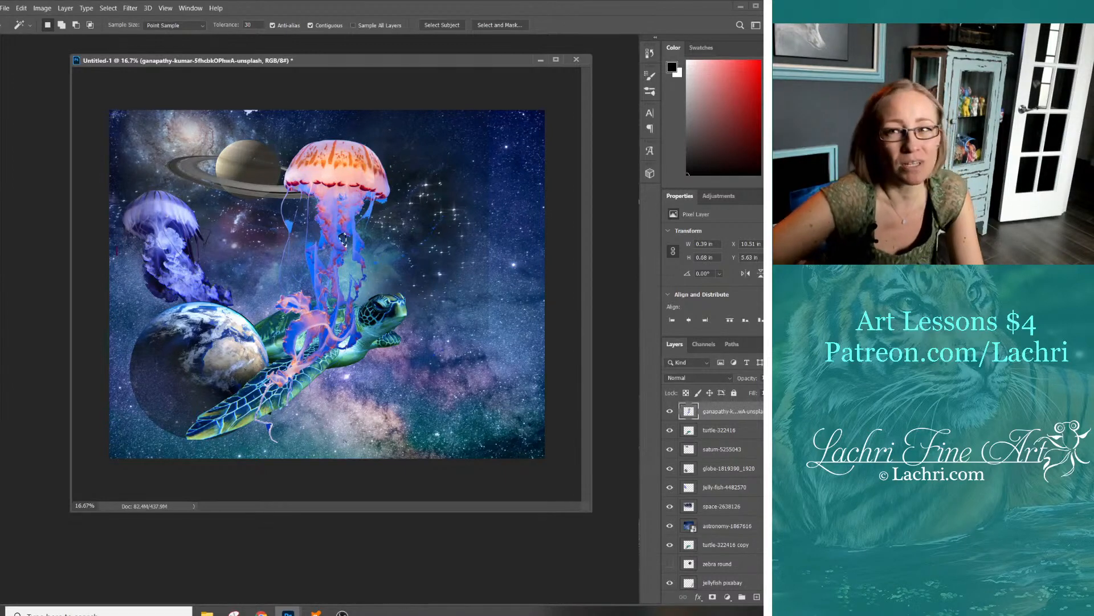
key("v")
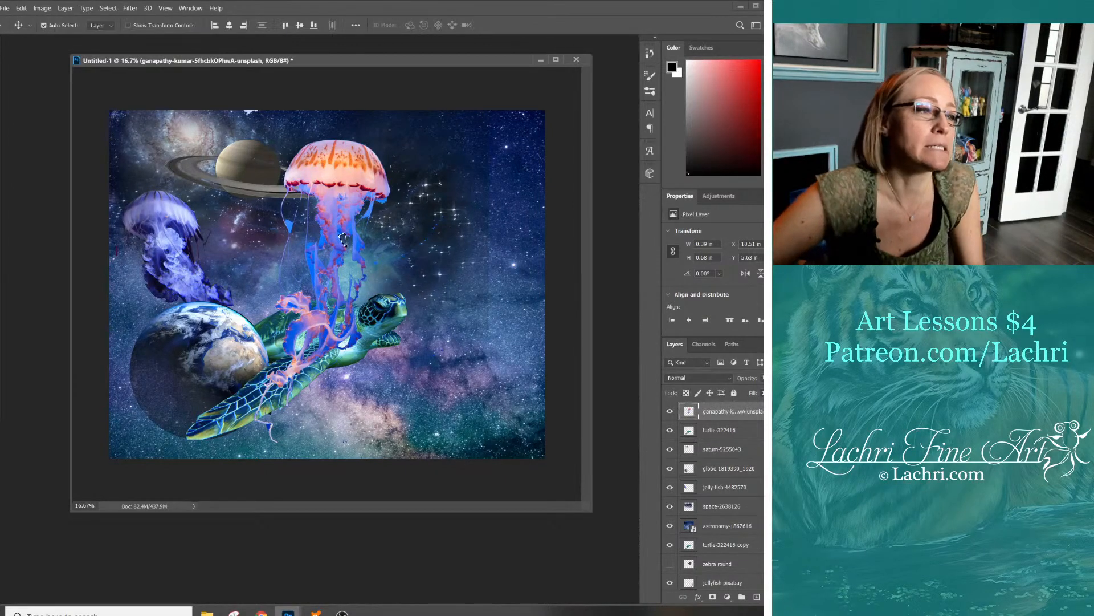
key("ctrl+d")
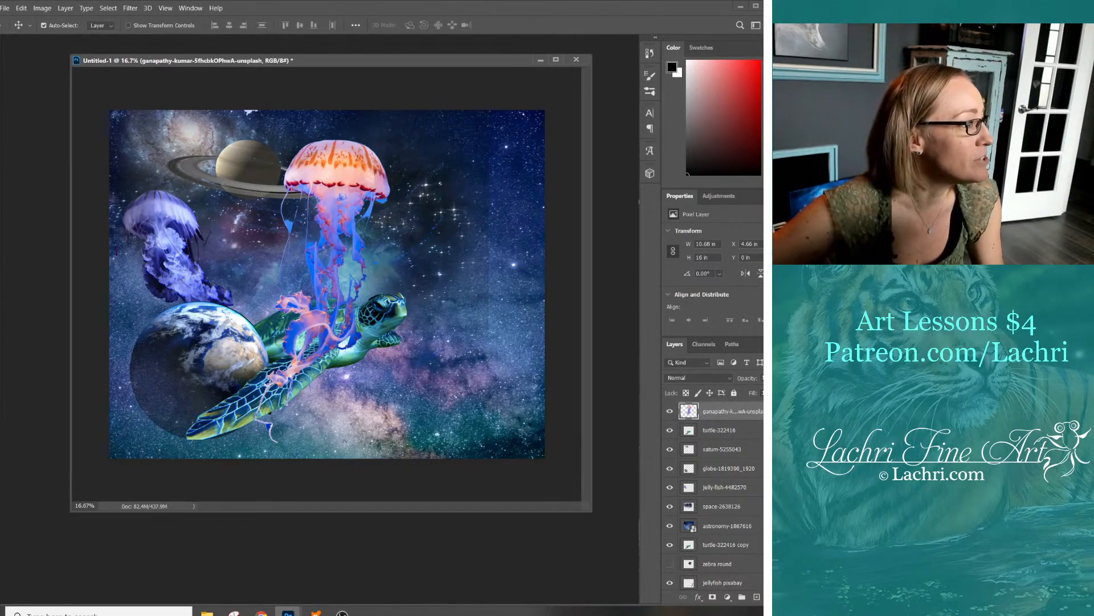
Fade the blue remnants in the lower tentacles with a large soft Eraser, and erase the stray blue patch beside them using a smaller brush
key("e")
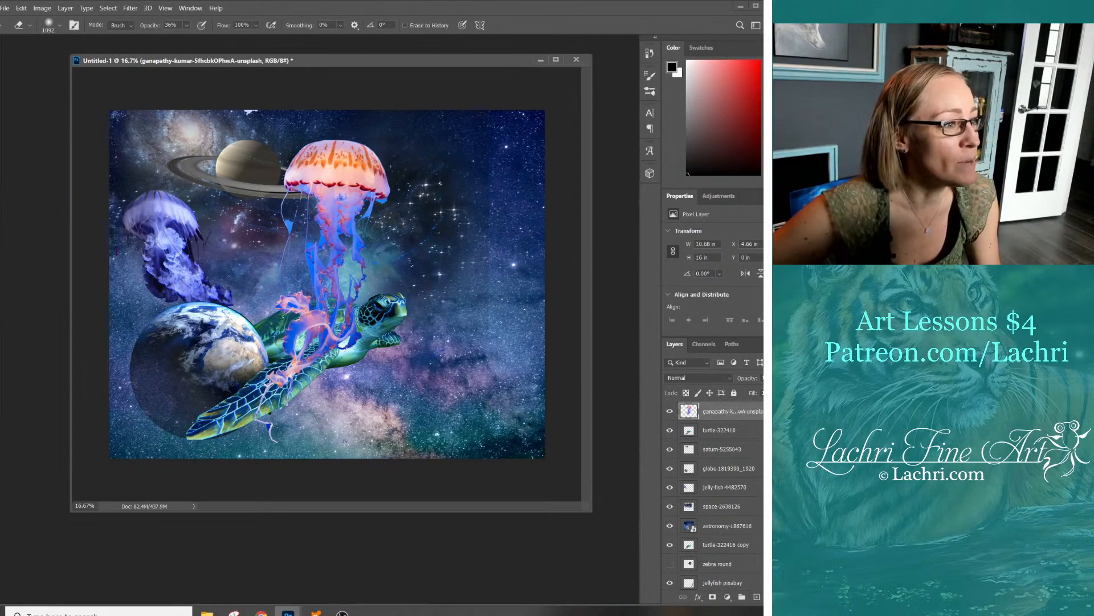
mouse_move(307, 300)
left_mouse_down()
mouse_move(339, 237)
mouse_move(351, 311)
mouse_move(303, 359)
left_mouse_up()
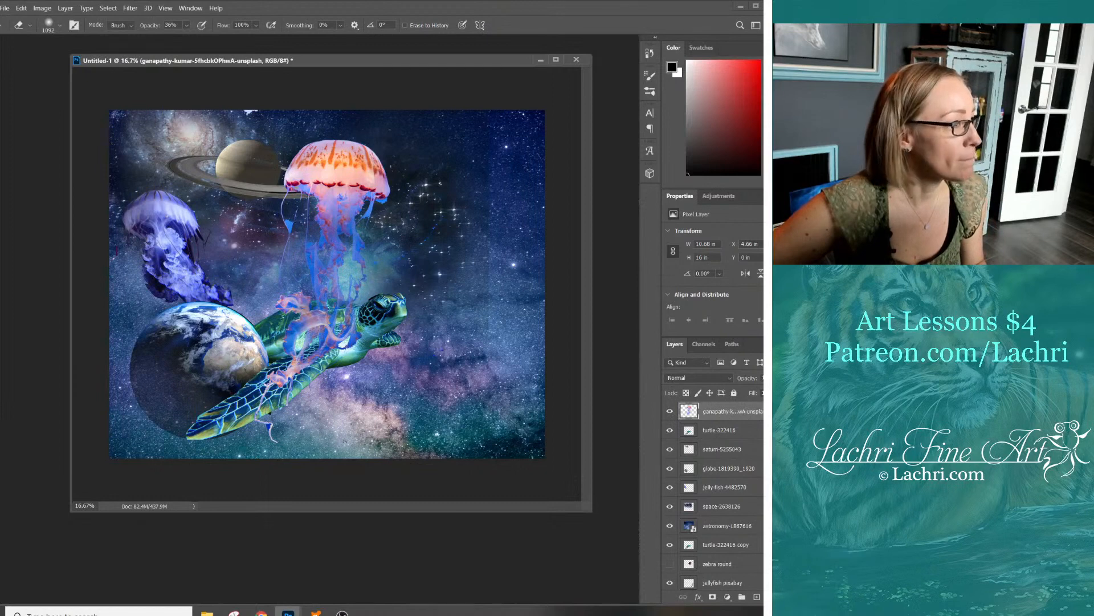
left_click_drag(245, 222, 212, 221)
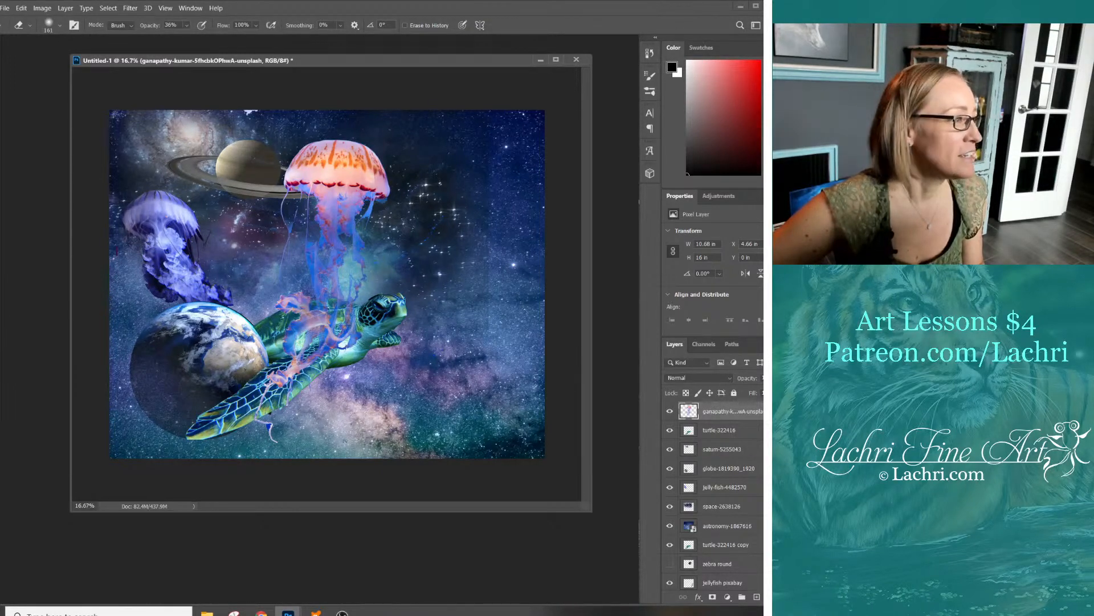
Move the orange jellyfish to the open space in front of the turtle's head
key("v")
left_click_drag(251, 112, 374, 105)
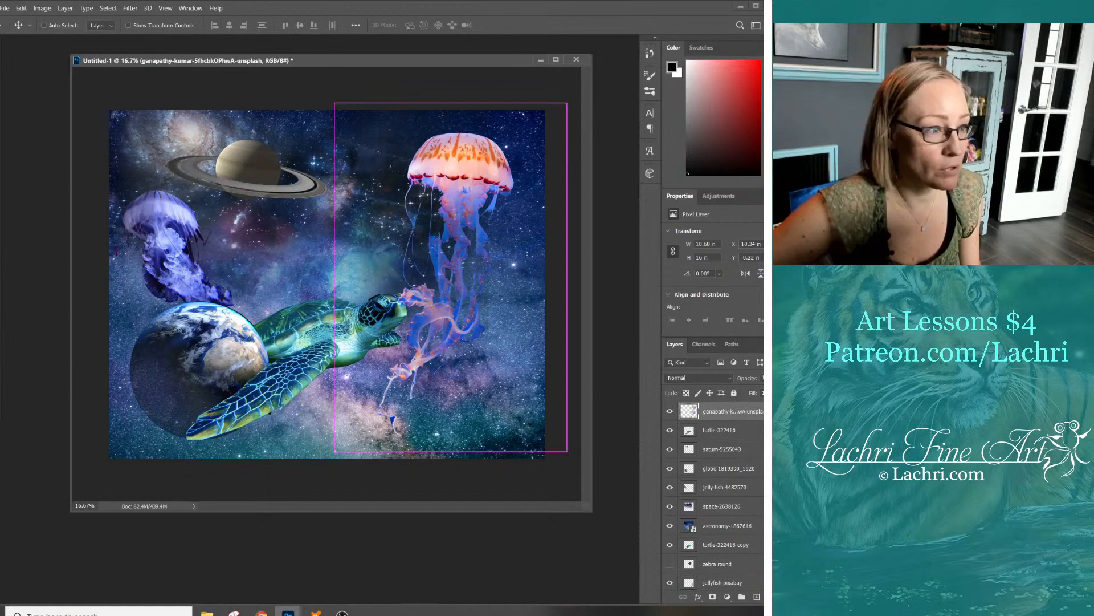
mouse_move(374, 105)
left_mouse_down()
mouse_move(385, 118)
mouse_move(388, 100)
left_mouse_up()
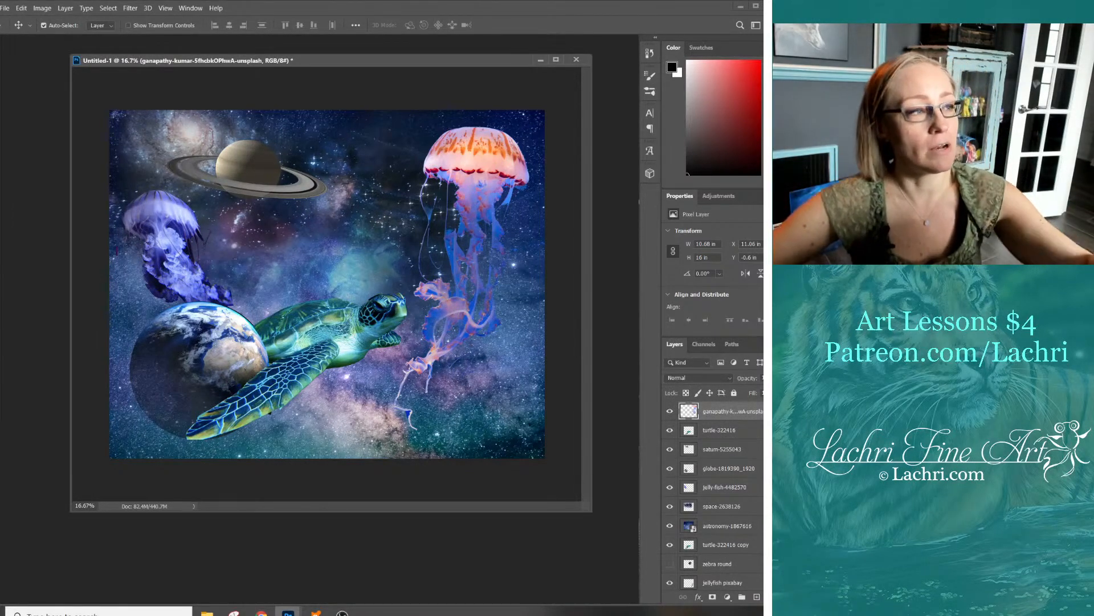
Place the frog photo "img (1)" from the D: folder colored pencil PB > holbein into the collage as its topmost layer
left_click(722, 449)
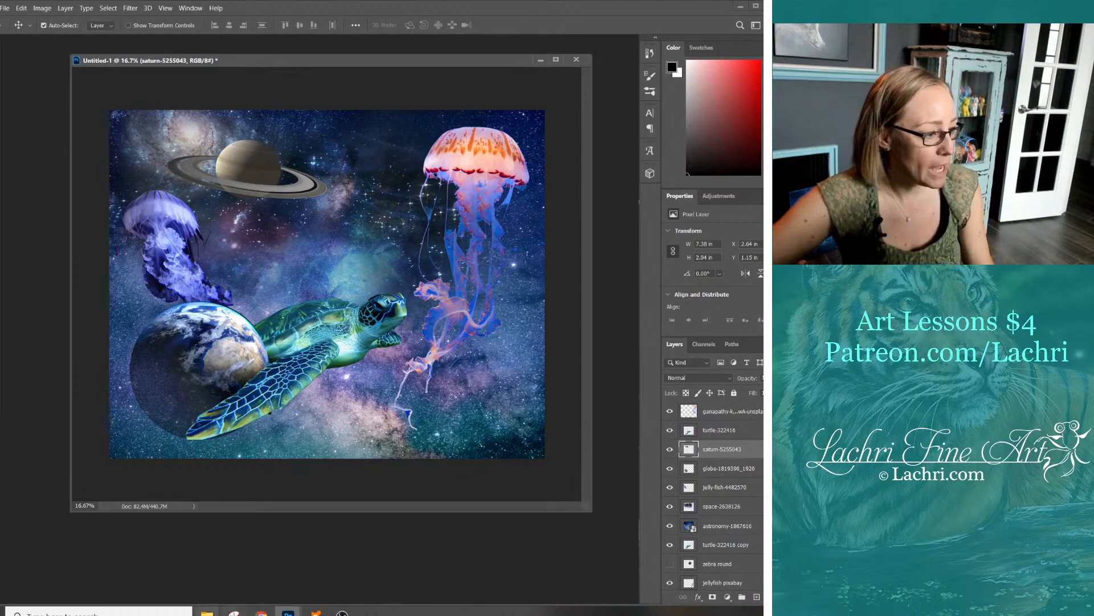
left_click(288, 613)
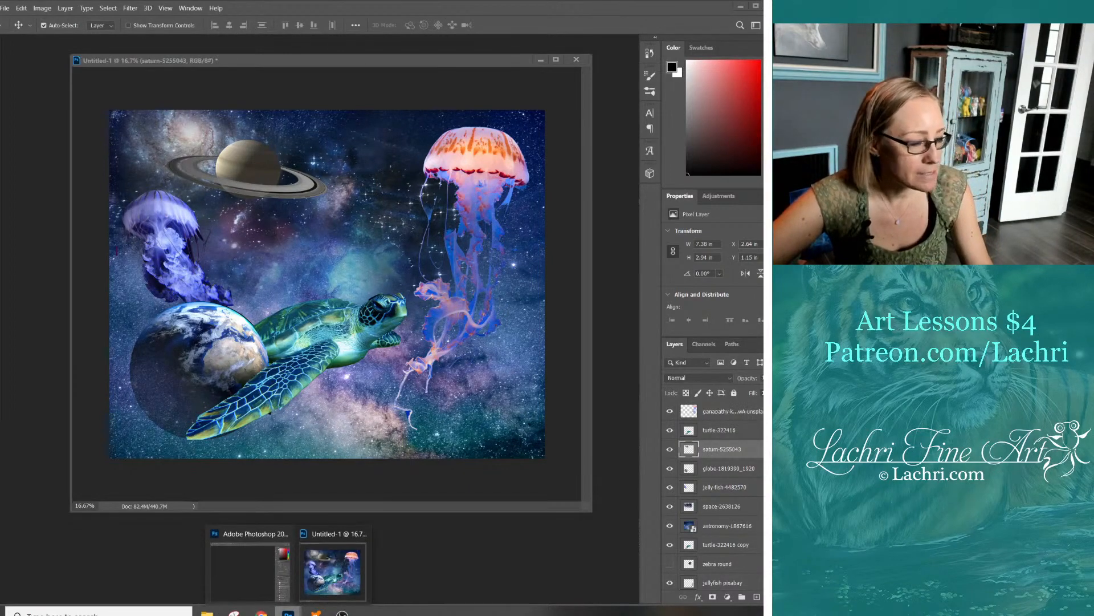
mouse_move(207, 613)
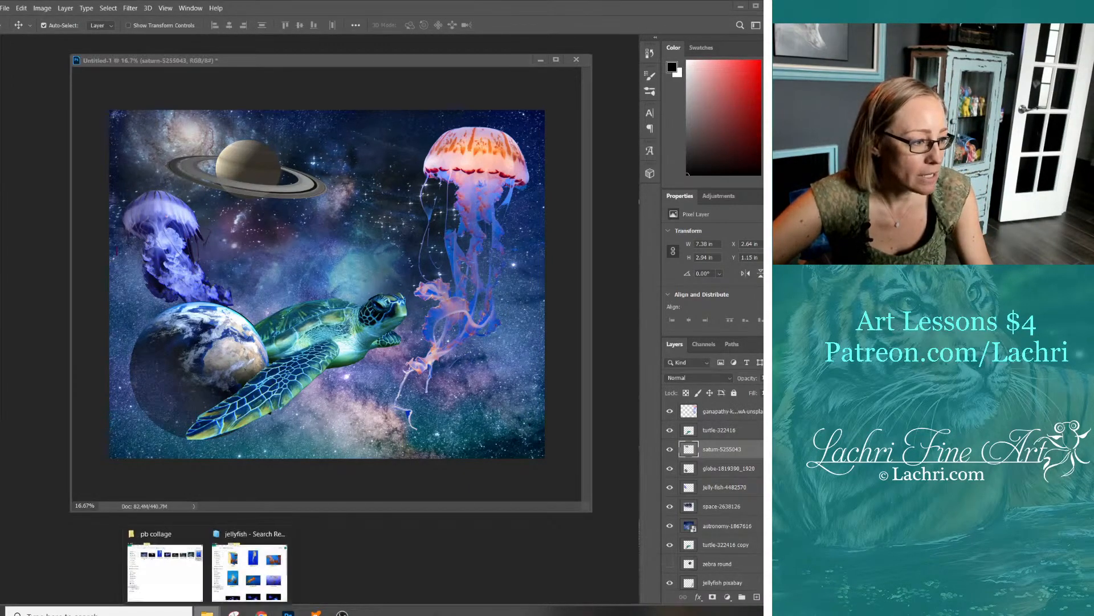
mouse_move(164, 564)
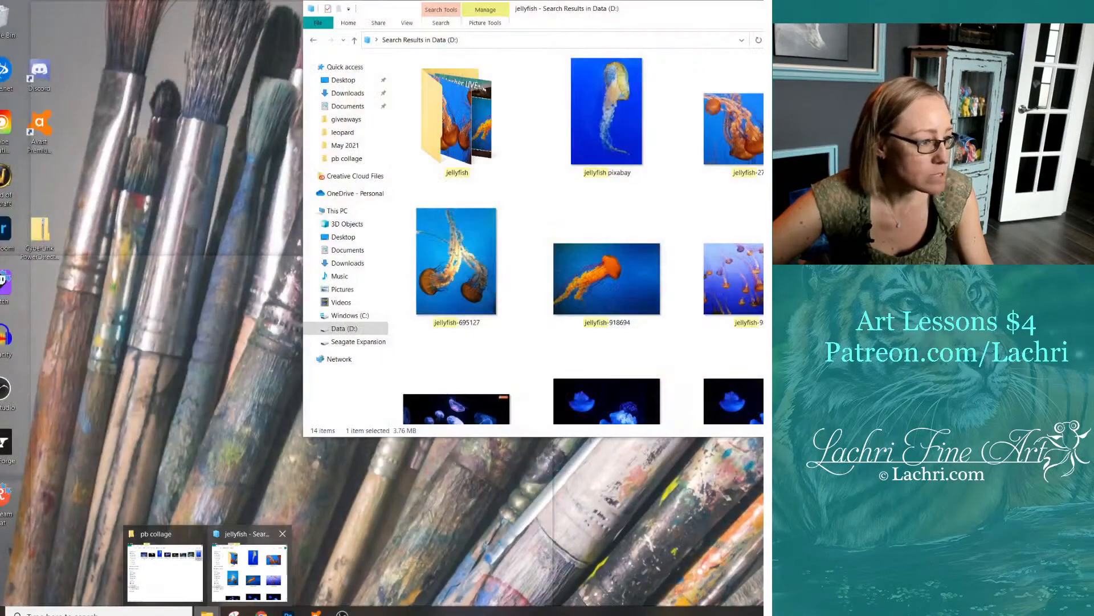
left_click(250, 570)
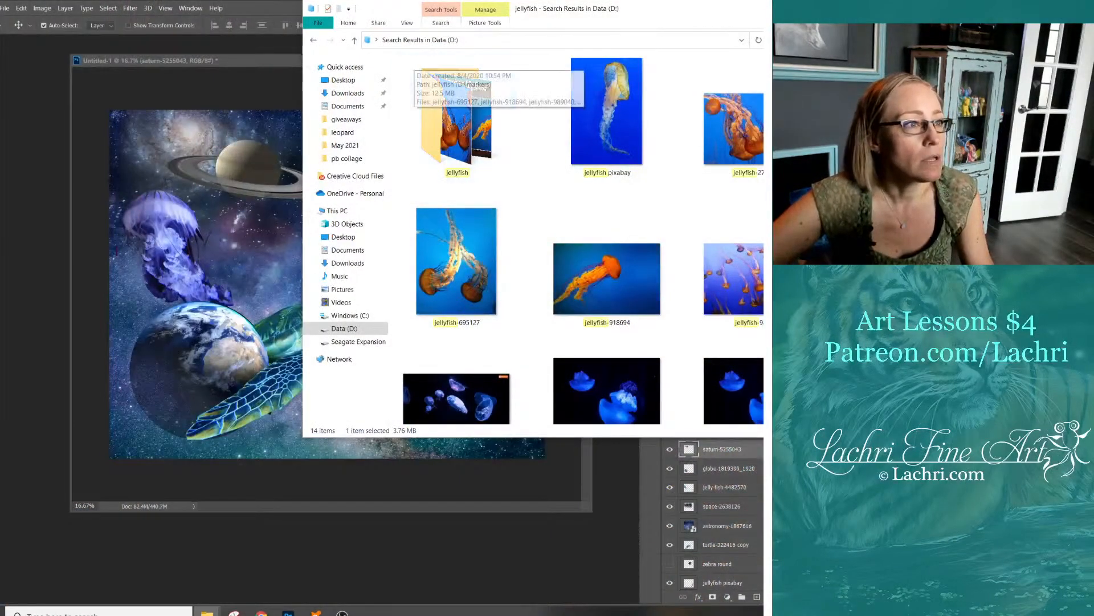
left_click(344, 329)
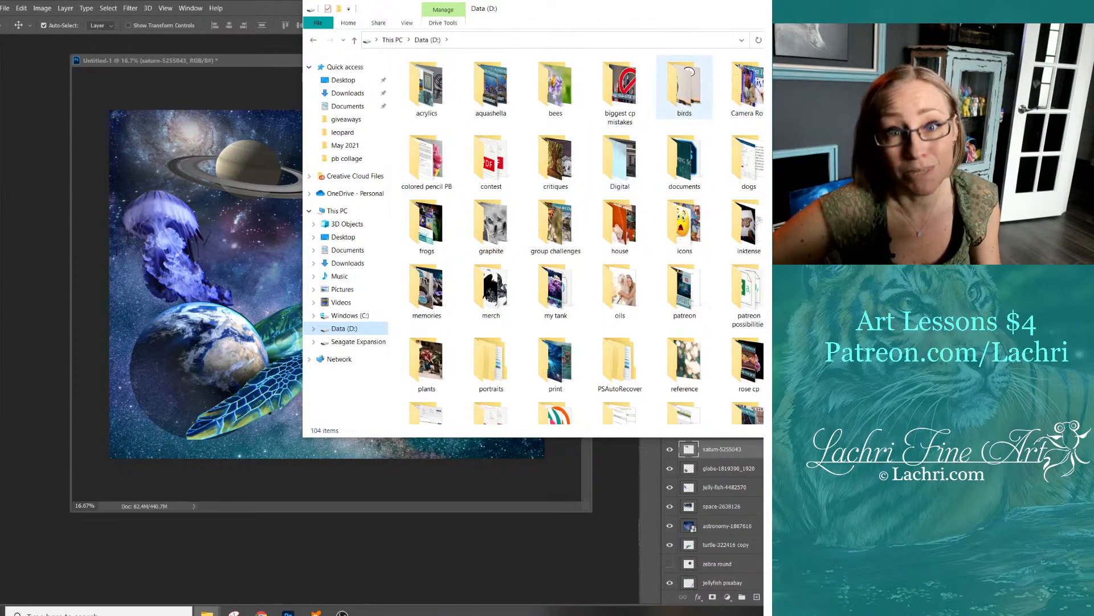
double_click(426, 160)
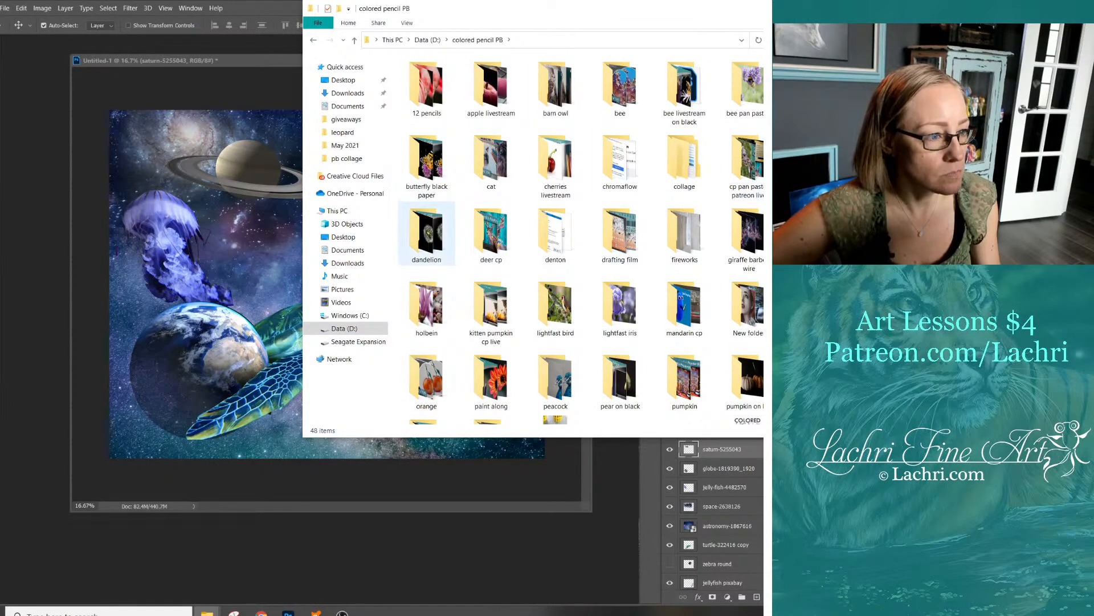
double_click(427, 307)
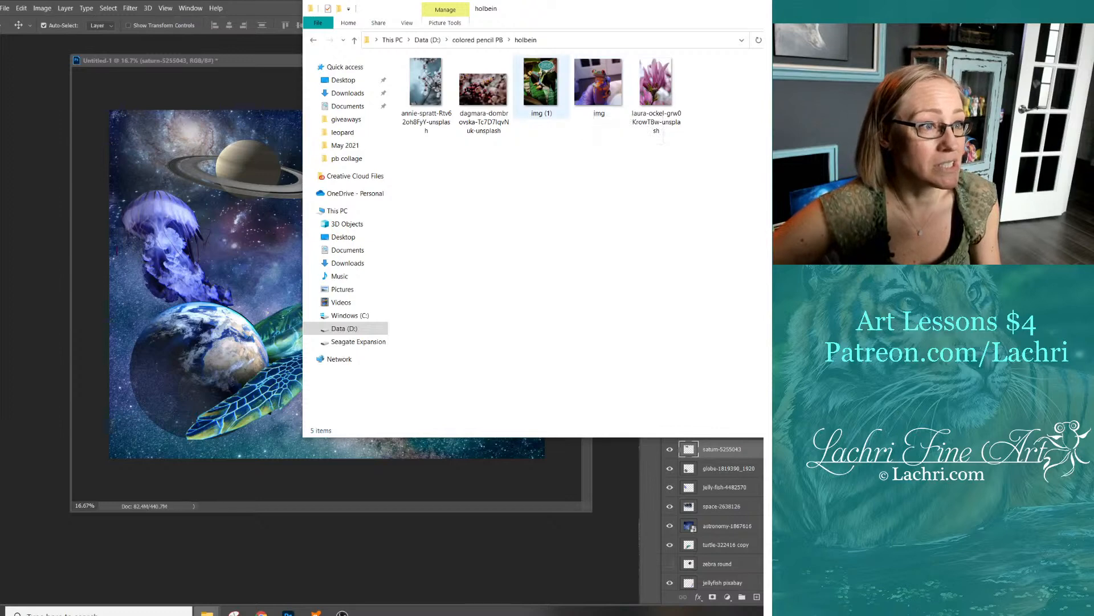
left_click_drag(540, 81, 228, 216)
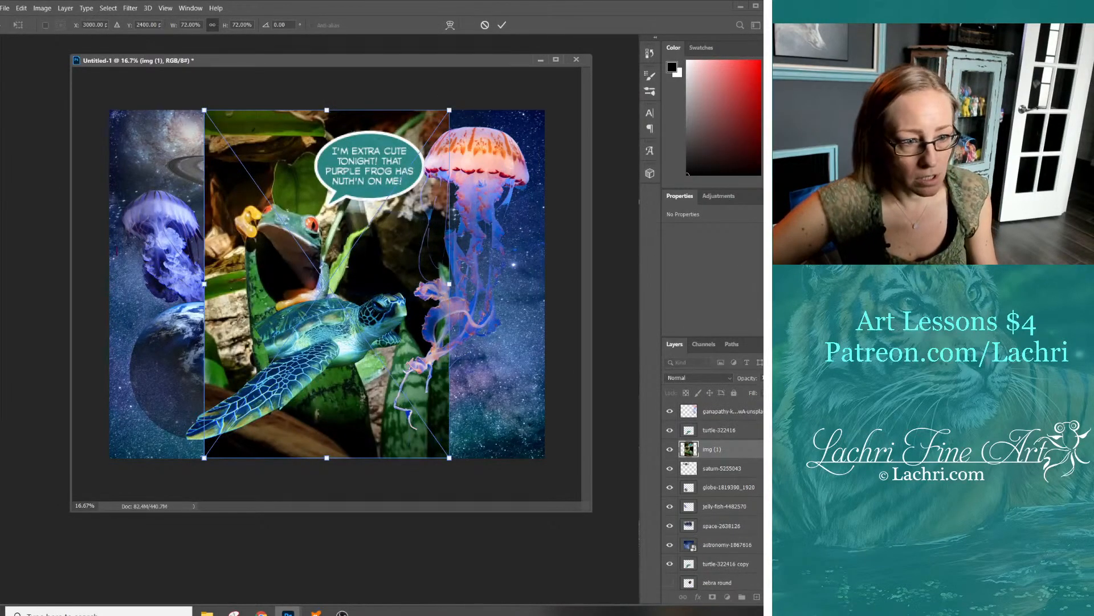
left_click_drag(713, 449, 710, 406)
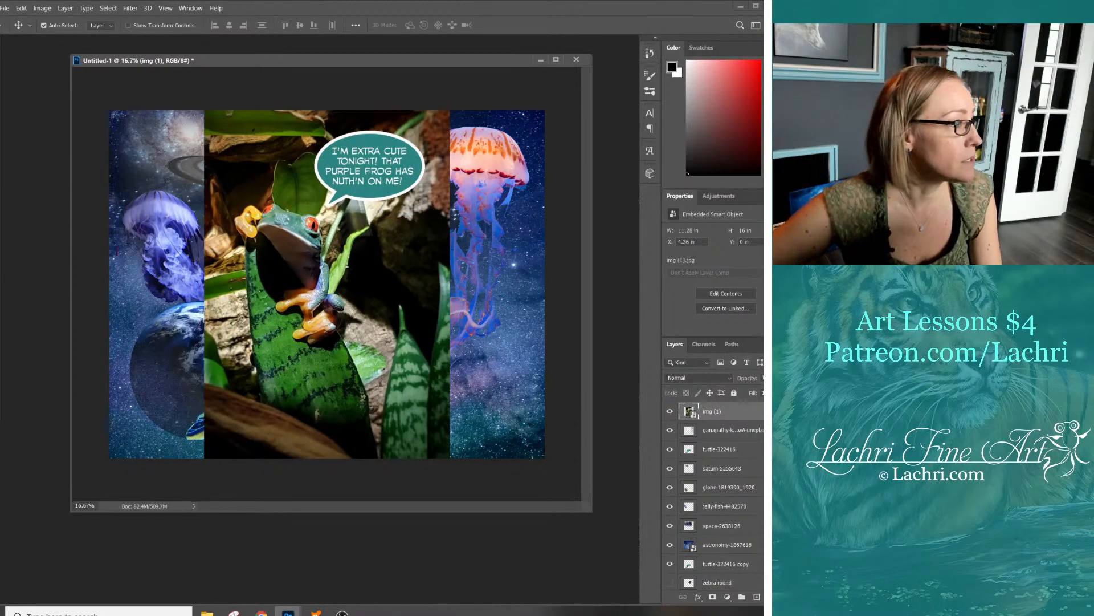
Outline the frog roughly with the Polygonal Lasso, rasterize its layer and delete everything outside the outline
key("l")
mouse_move(304, 197)
left_mouse_down()
mouse_move(339, 235)
mouse_move(358, 293)
mouse_move(358, 311)
mouse_move(315, 354)
mouse_move(252, 317)
mouse_move(225, 274)
mouse_move(222, 205)
mouse_move(303, 197)
left_mouse_up()
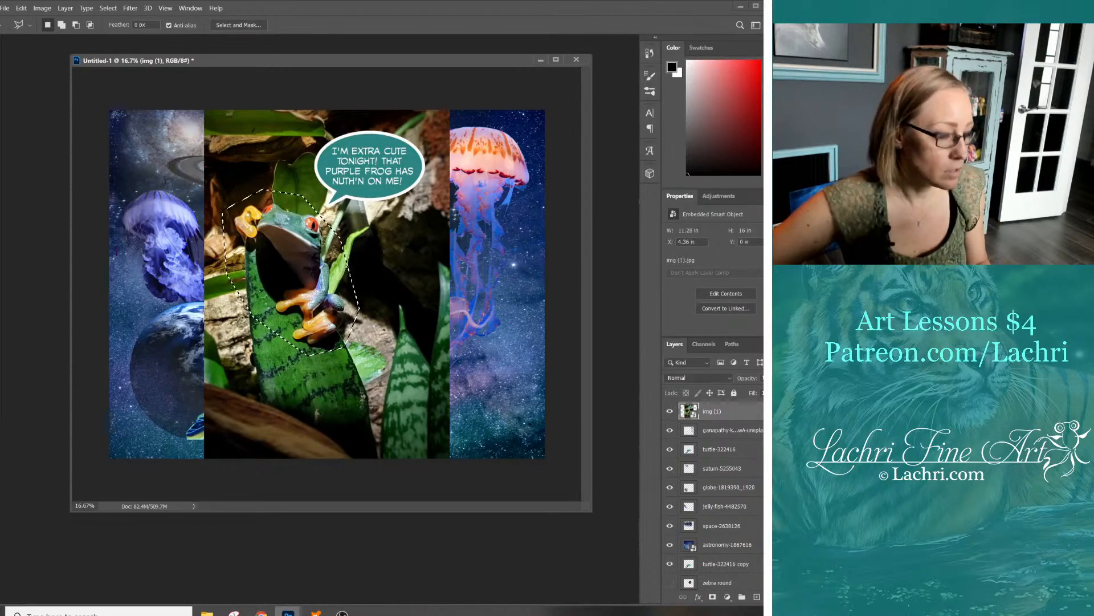
key("ctrl+shift+i")
key("Delete")
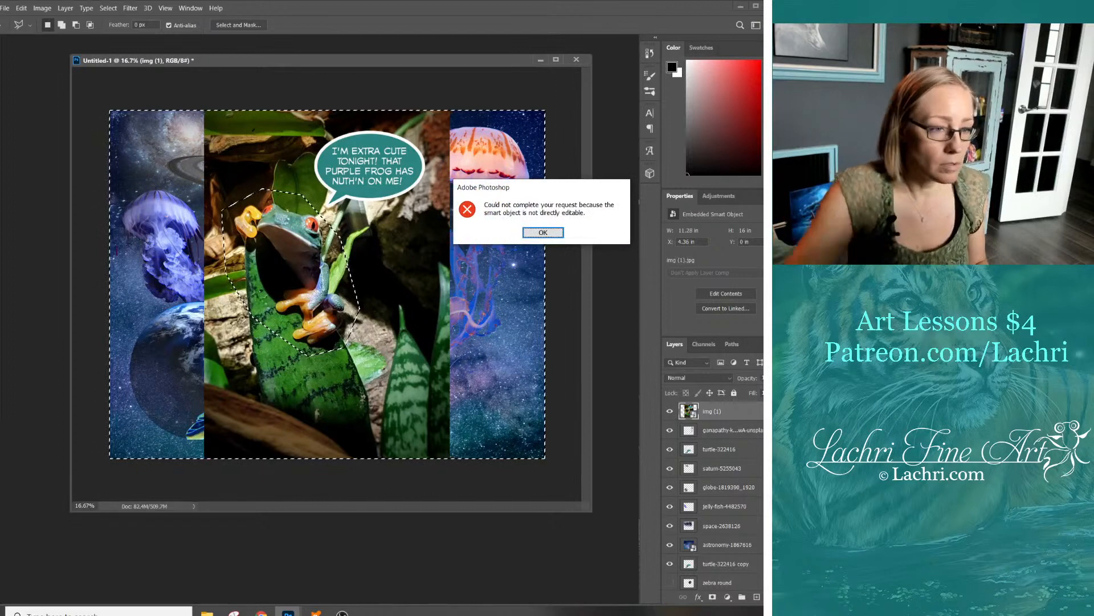
key("Return")
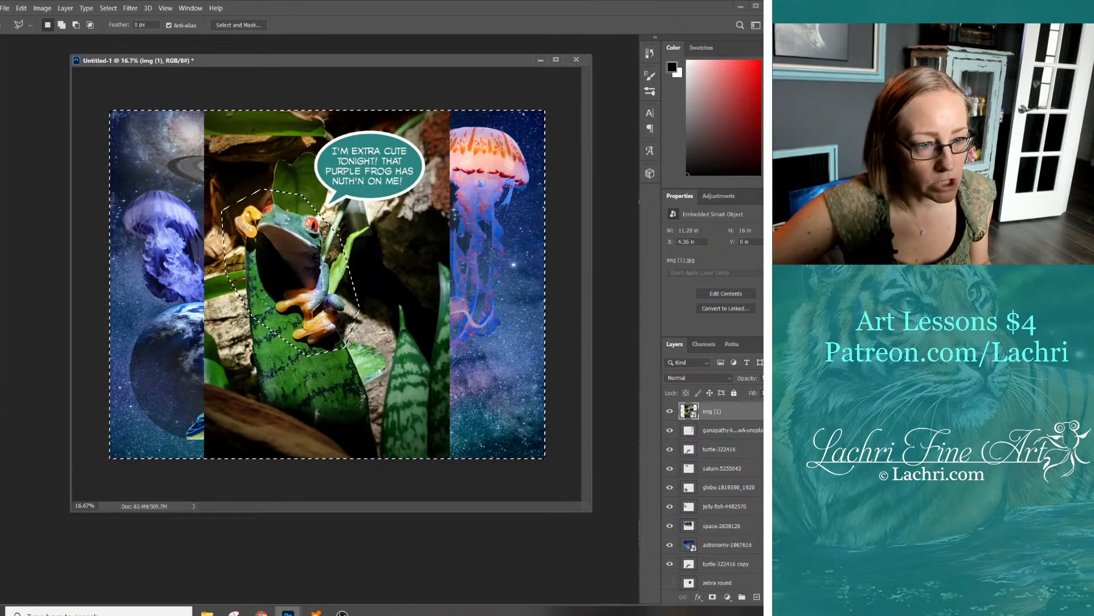
right_click(750, 411)
left_click(757, 337)
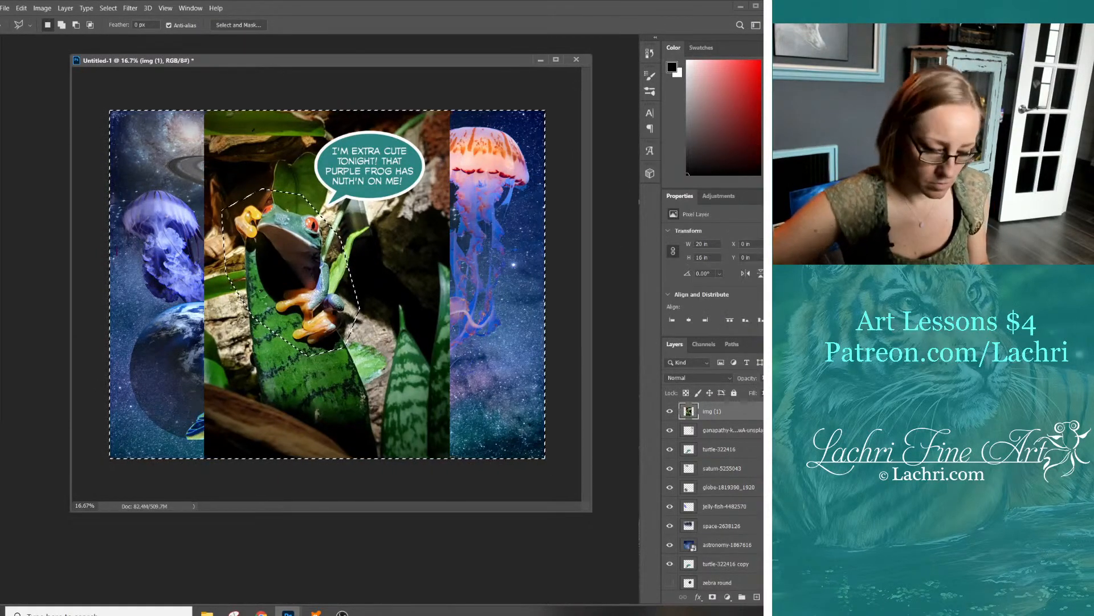
key("Delete")
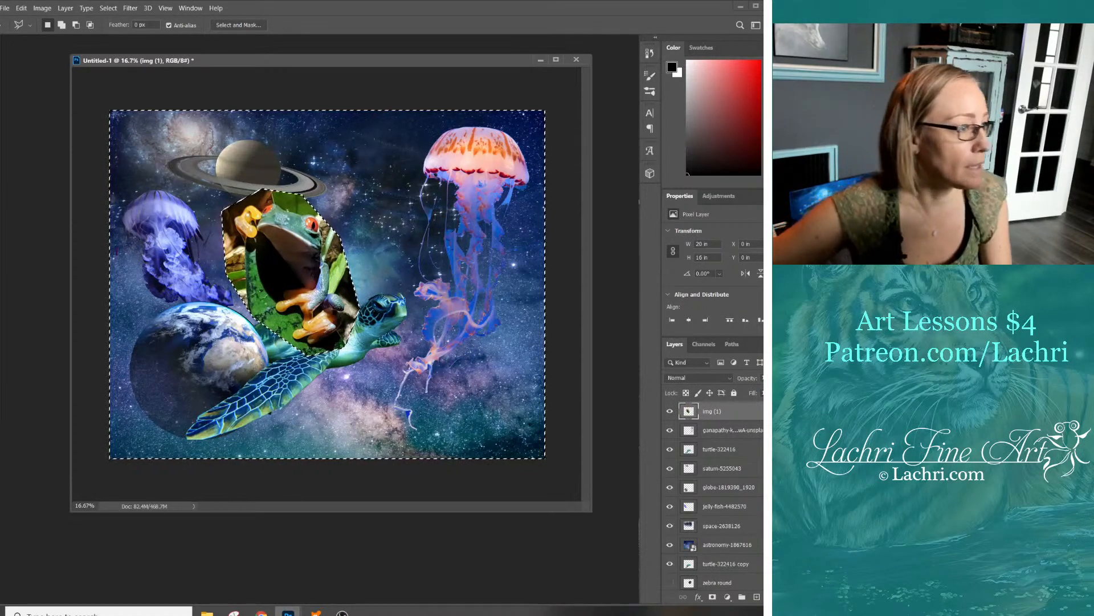
Clear the selection around the frog cutout and switch to the Polygonal Lasso
key("v")
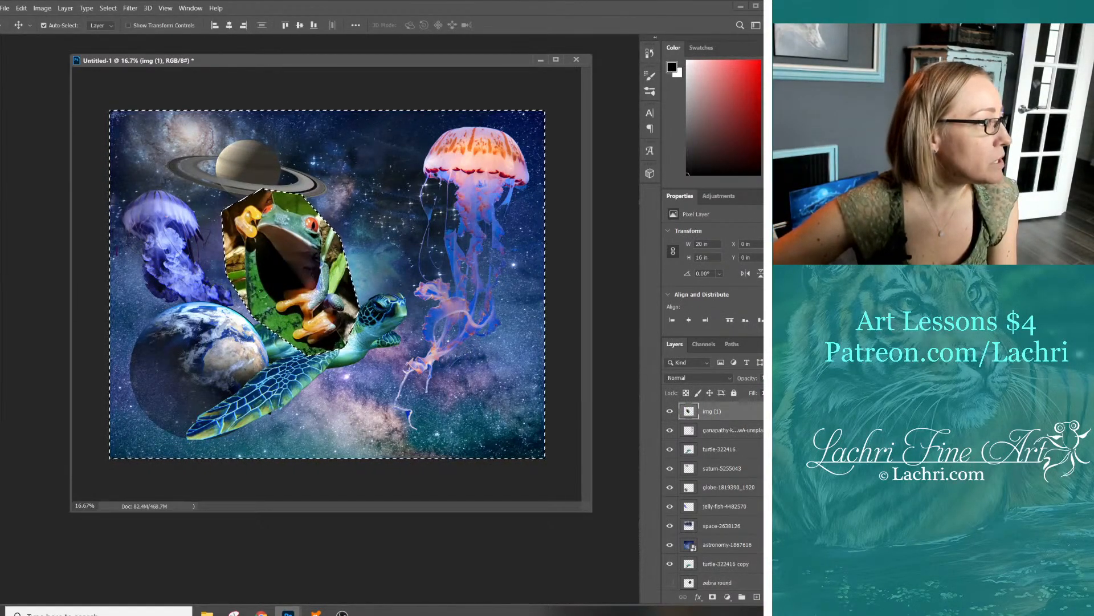
left_click(1, 84)
left_click(3, 105)
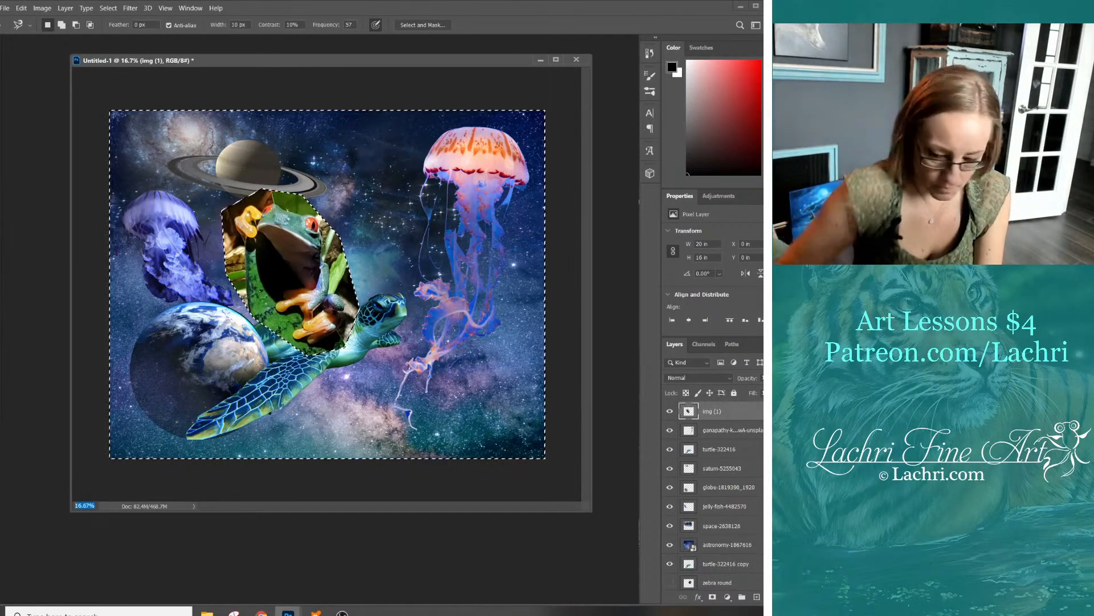
key("ctrl+plus")
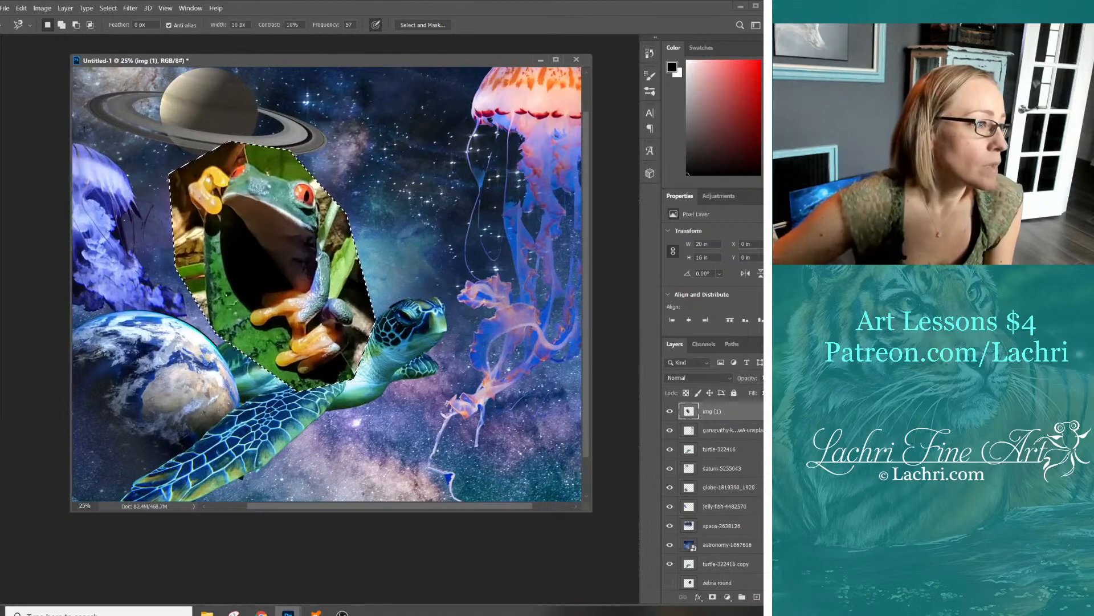
key("ctrl+d")
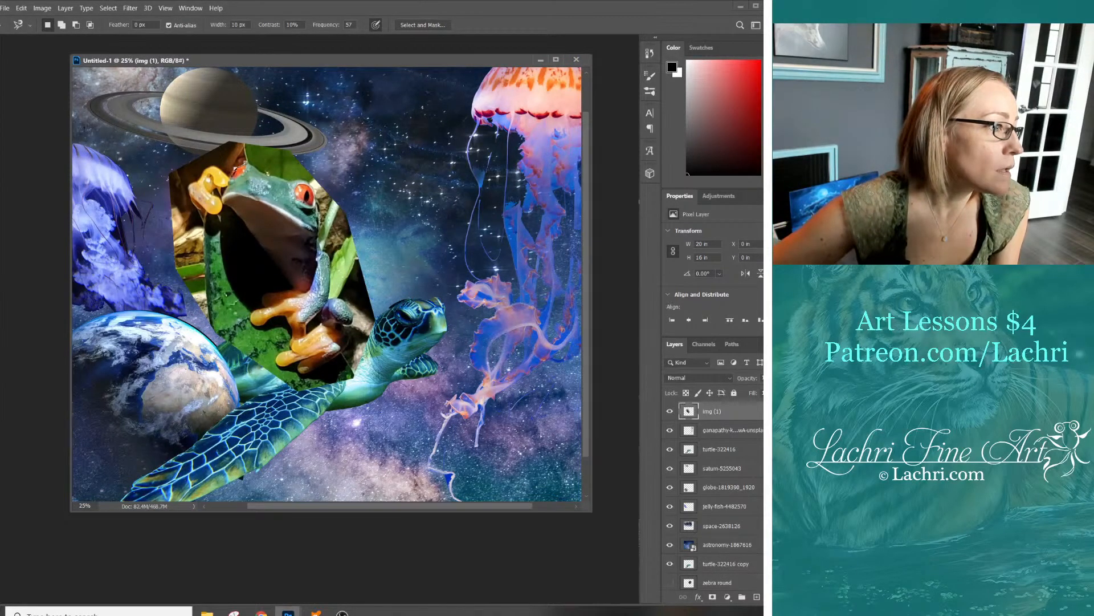
key("ctrl+shift+d")
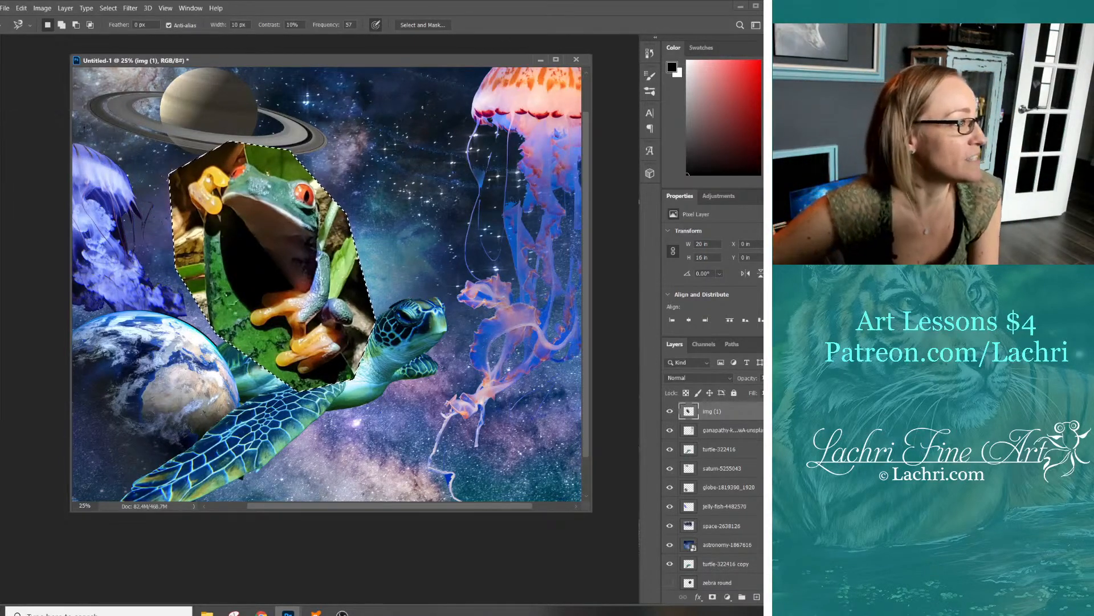
key("shift+l")
key("ctrl+d")
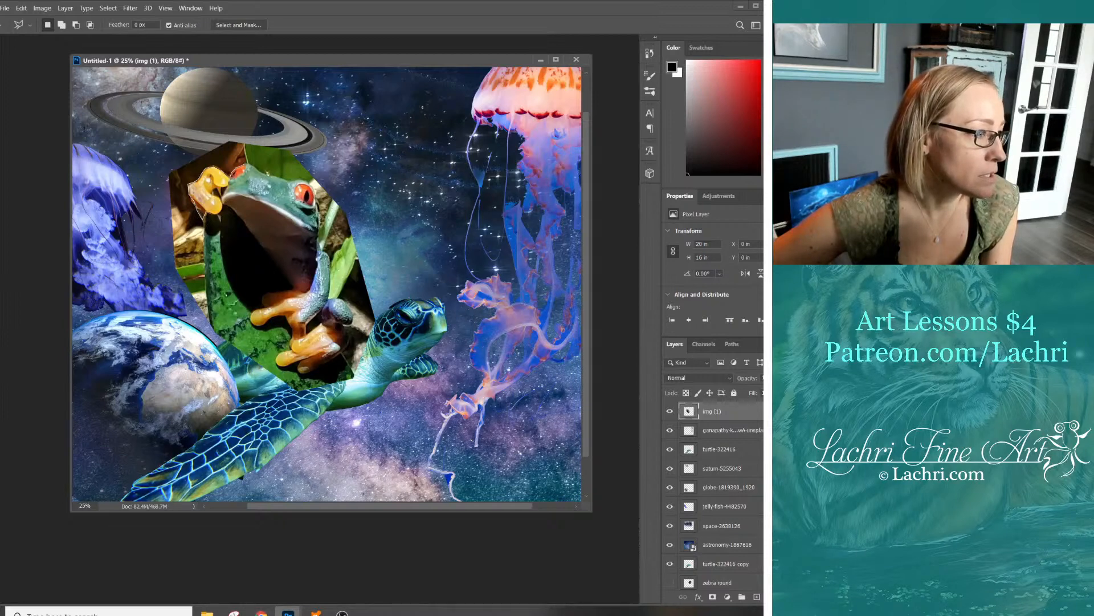
Select the background left of the frog's raised hand and above its head with the Polygonal Lasso and delete it
left_click(213, 216)
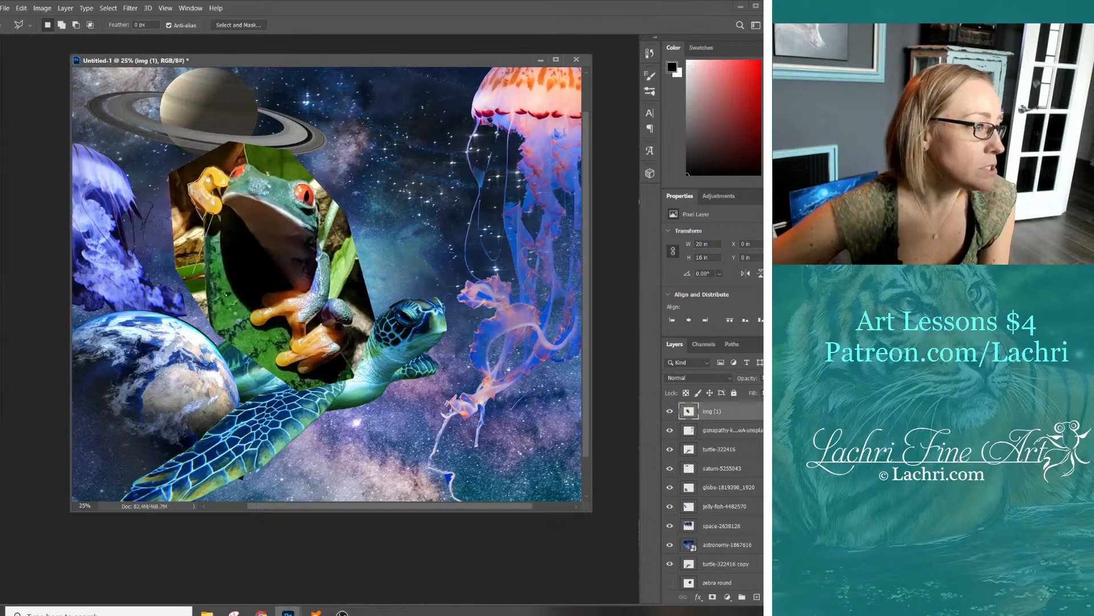
left_click(193, 280)
left_click(136, 265)
left_click(125, 131)
left_click(234, 85)
left_click(332, 118)
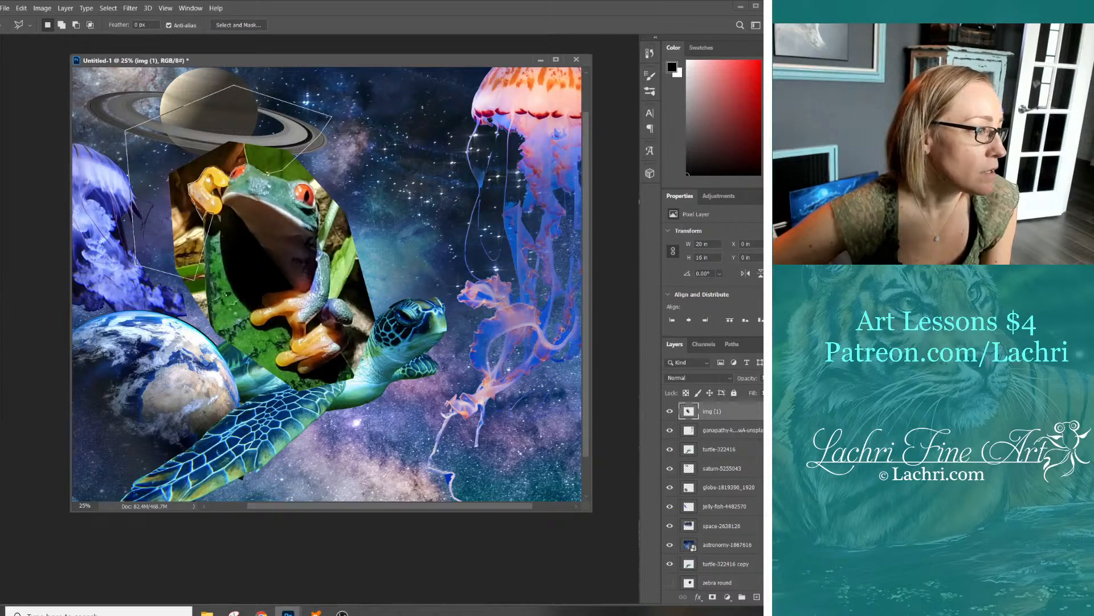
key("Return")
key("Delete")
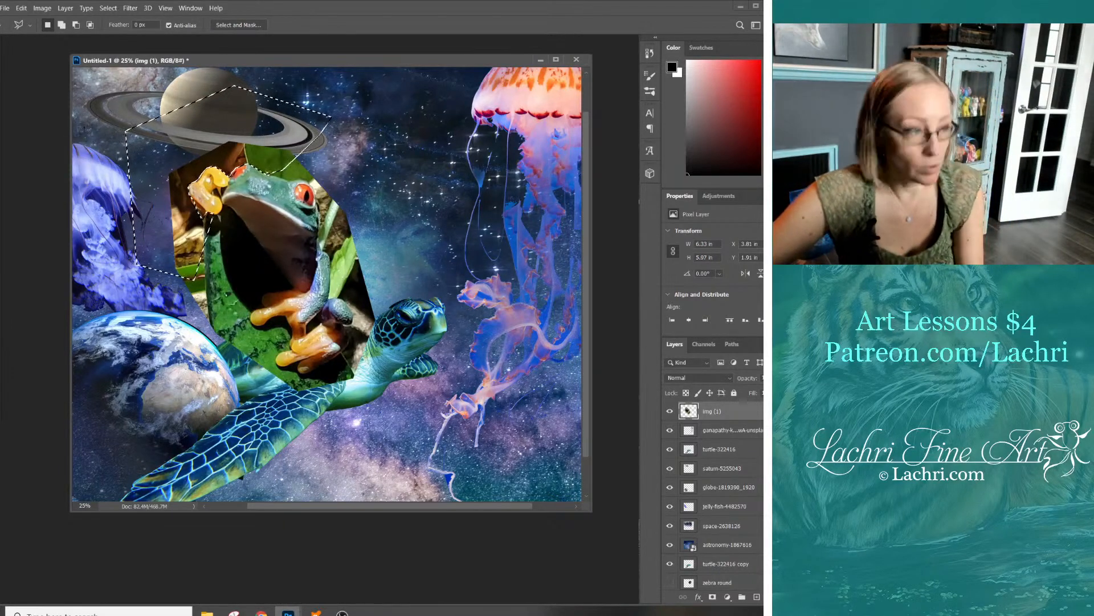
Trace the frog's belly, legs and back with the Magnetic Lasso and delete the surrounding leaves and dark background
right_click(1, 83)
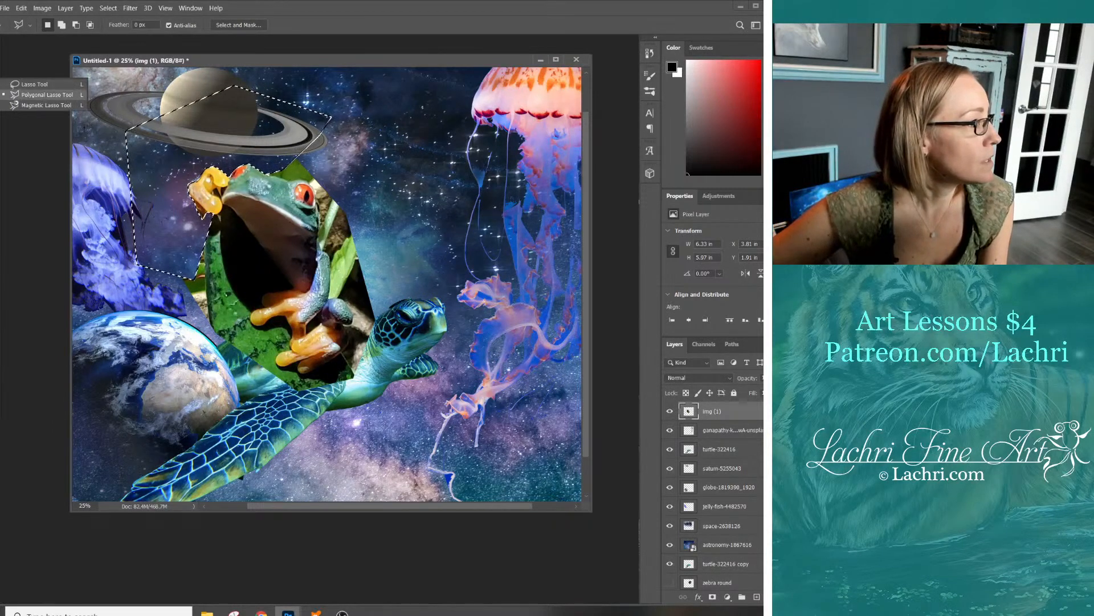
left_click(46, 105)
key("ctrl+d")
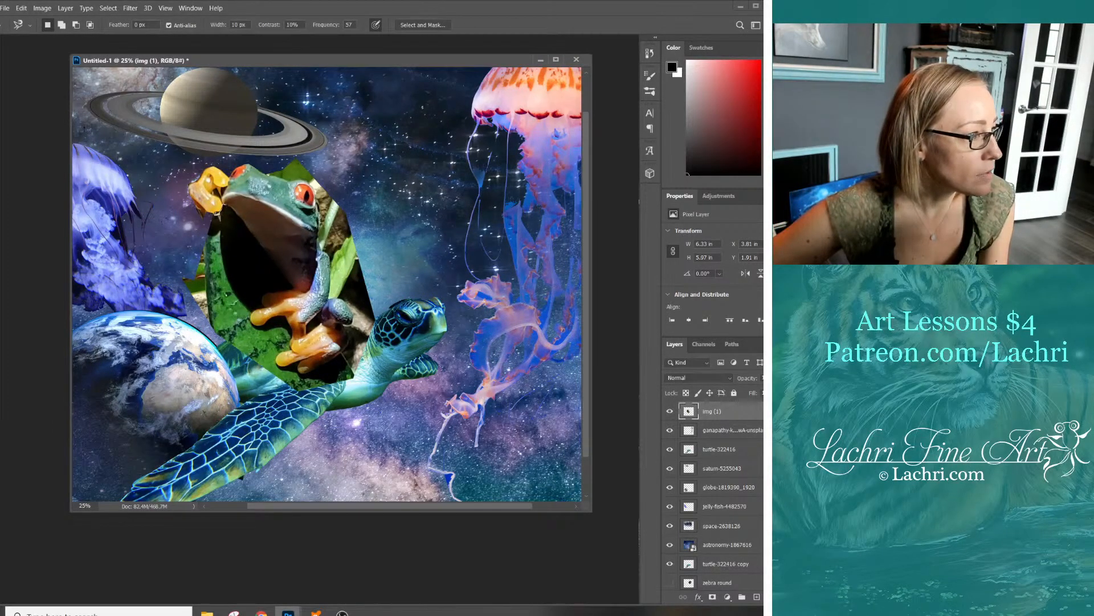
left_click(218, 210)
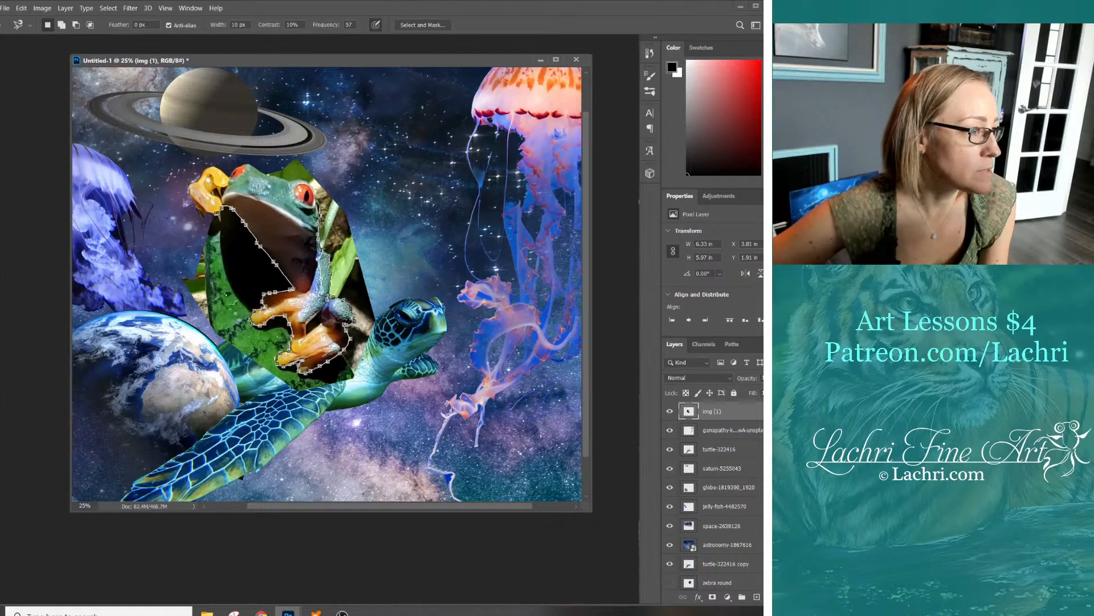
mouse_move(320, 205)
left_mouse_down()
mouse_move(343, 178)
mouse_move(479, 368)
mouse_move(399, 423)
mouse_move(235, 417)
mouse_move(163, 342)
mouse_move(156, 268)
mouse_move(208, 213)
left_mouse_up()
key("Delete")
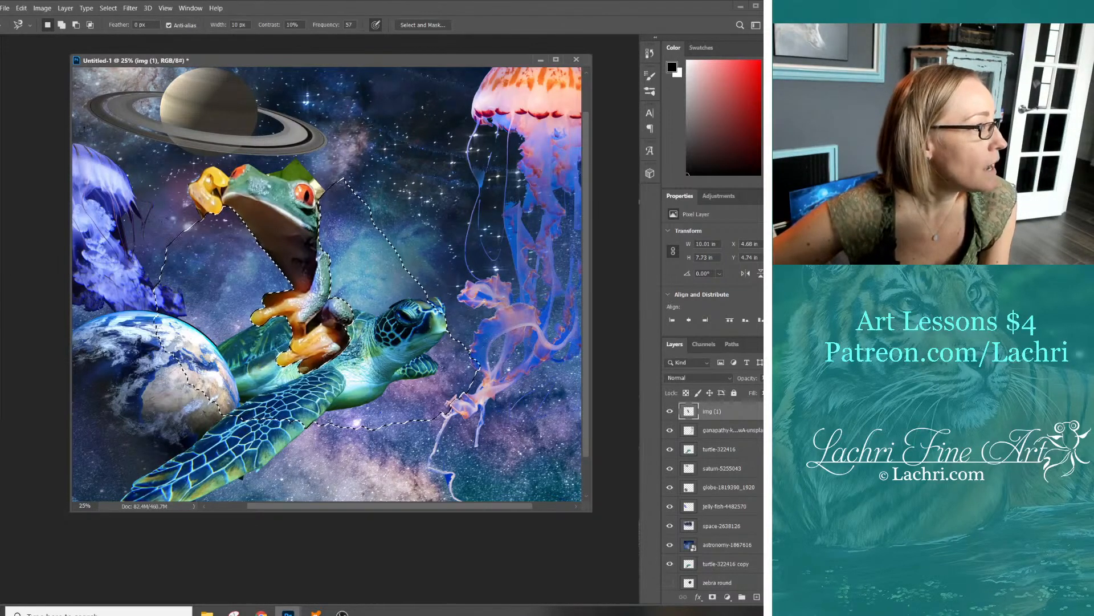
Delete the leftover leaf behind the frog's head and eye with the Polygonal Lasso and clear the selection
right_click(0, 84)
left_click(40, 94)
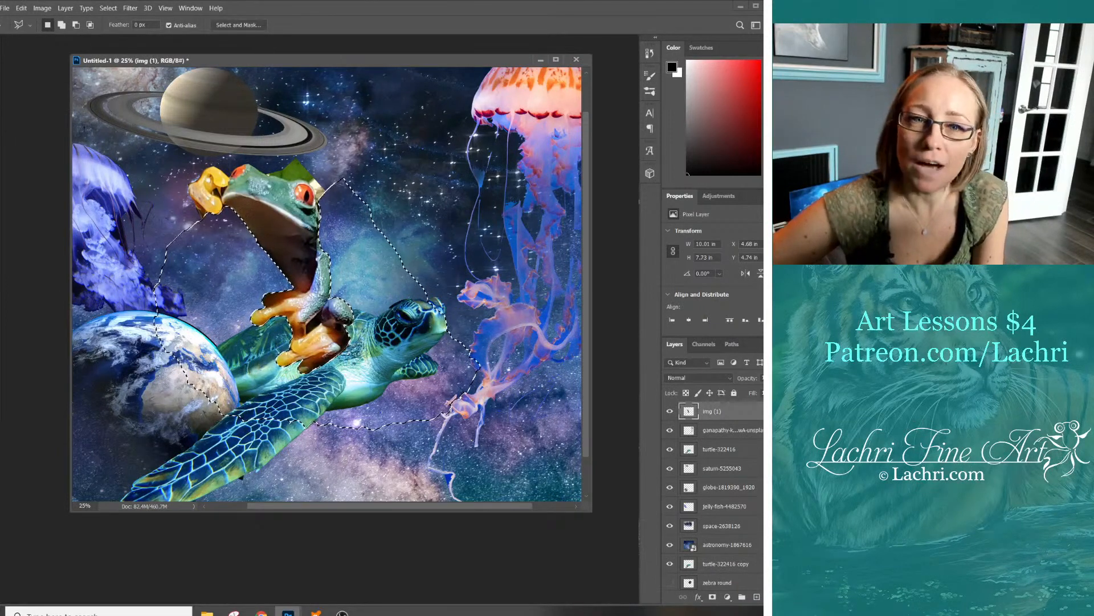
key("ctrl+d")
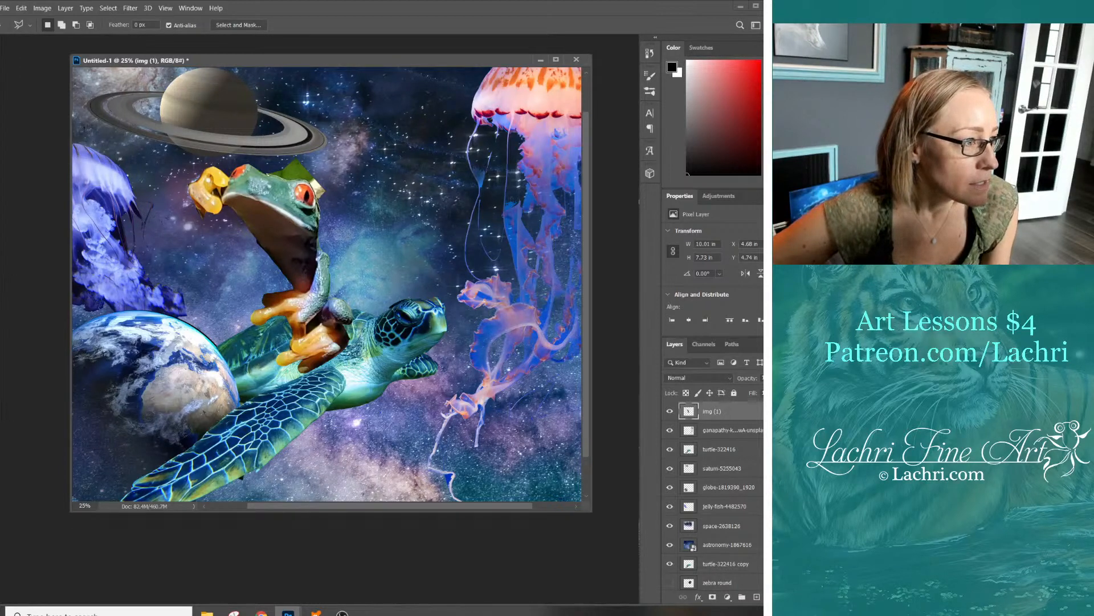
mouse_move(321, 210)
left_mouse_down()
mouse_move(366, 176)
mouse_move(287, 133)
mouse_move(264, 165)
mouse_move(320, 210)
left_mouse_up()
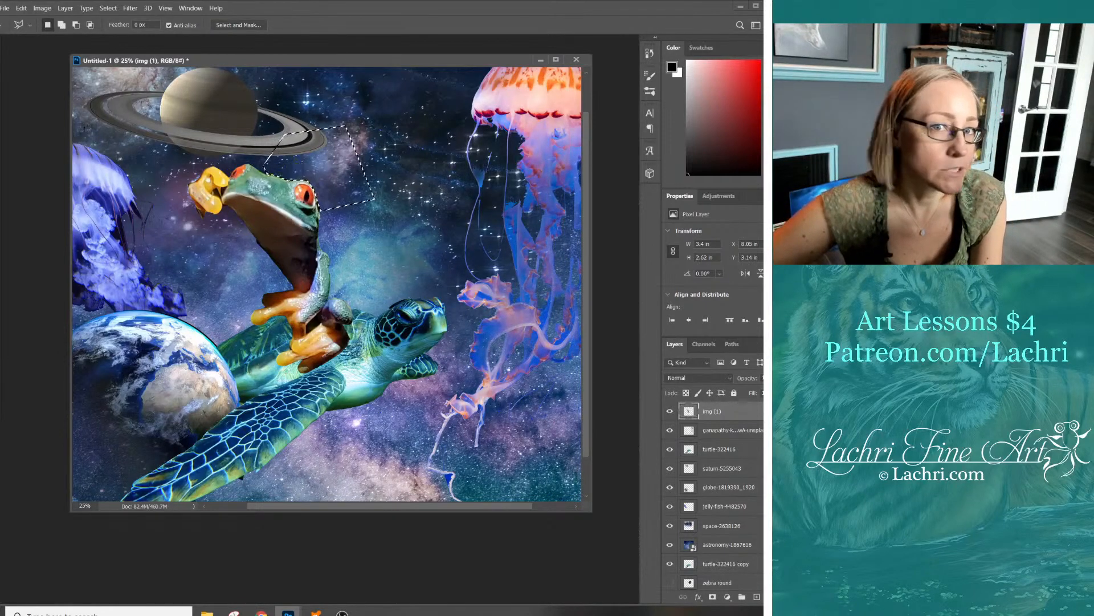
key("Delete")
key("ctrl+d")
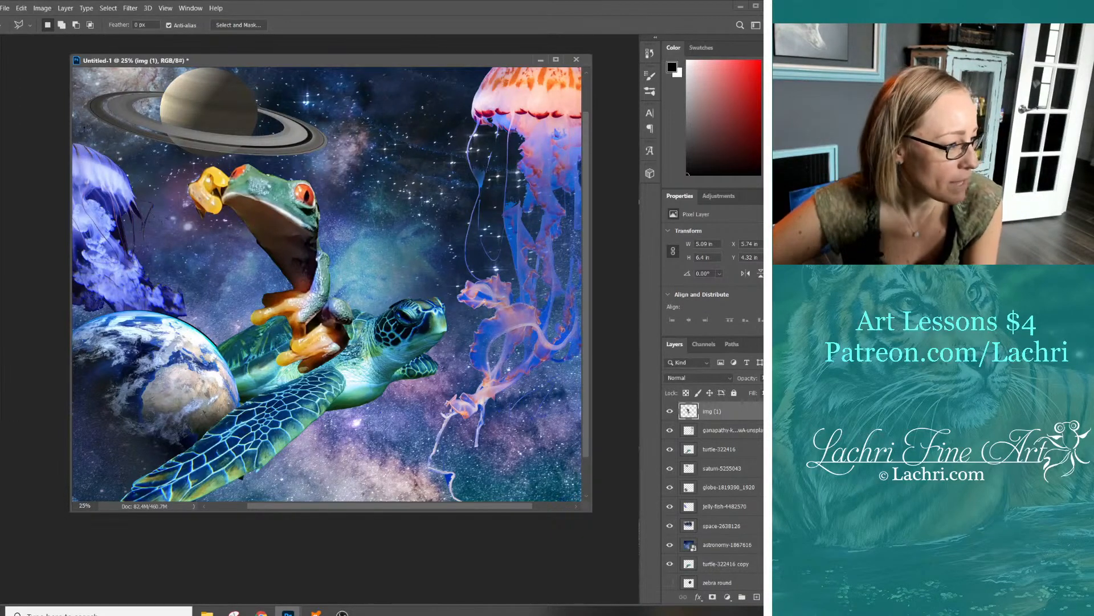
left_click(85, 506)
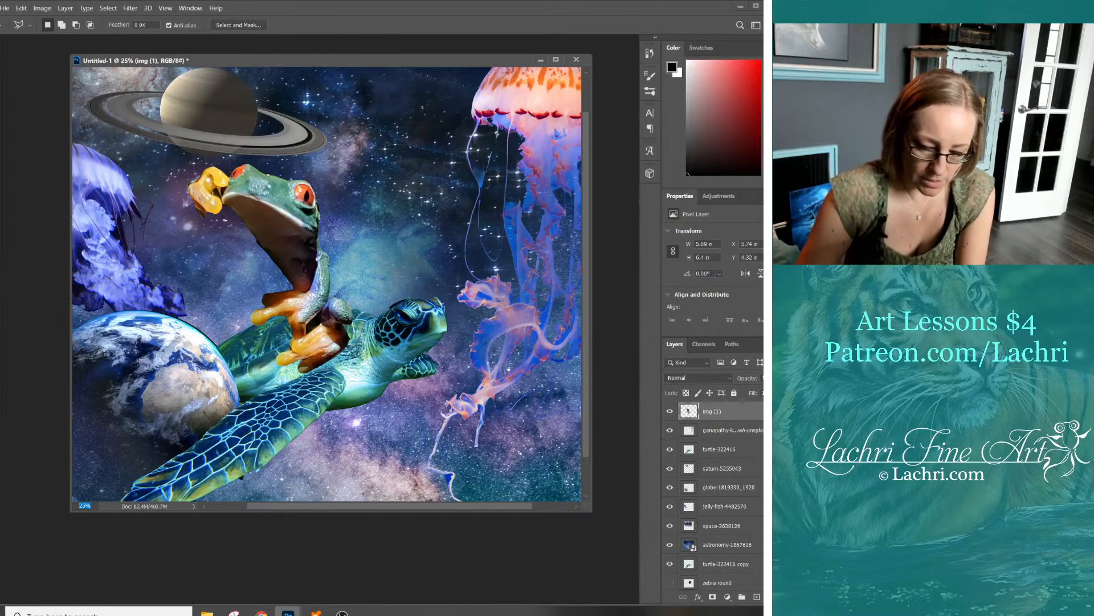
Try the frog on the turtle's rear beside the globe, scaled to about 83%
type("16")
key("Return")
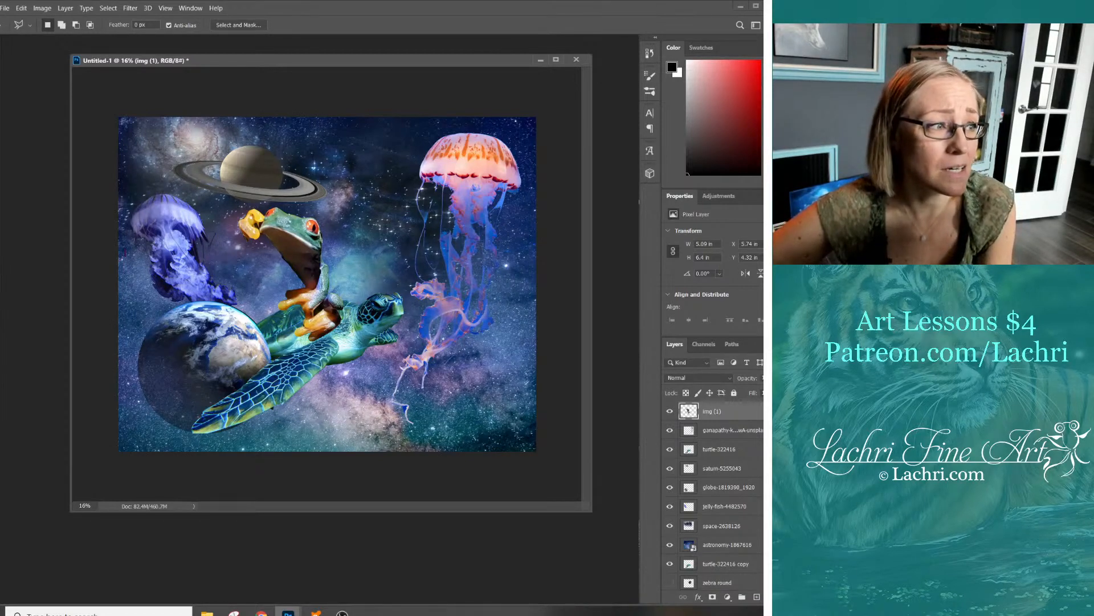
key("v")
left_click_drag(291, 222, 251, 282)
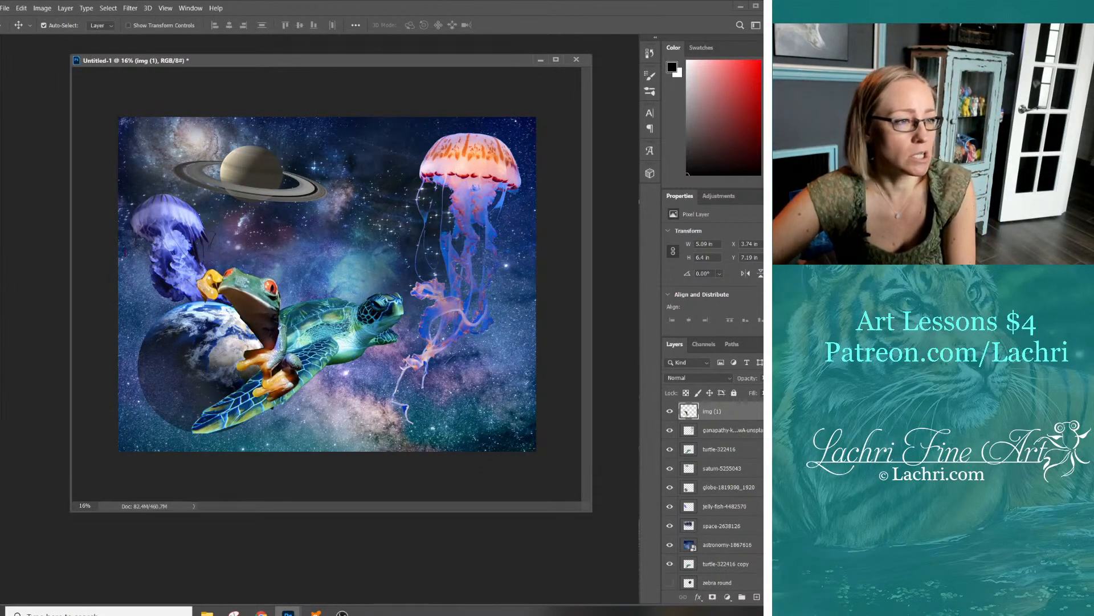
key("ctrl+t")
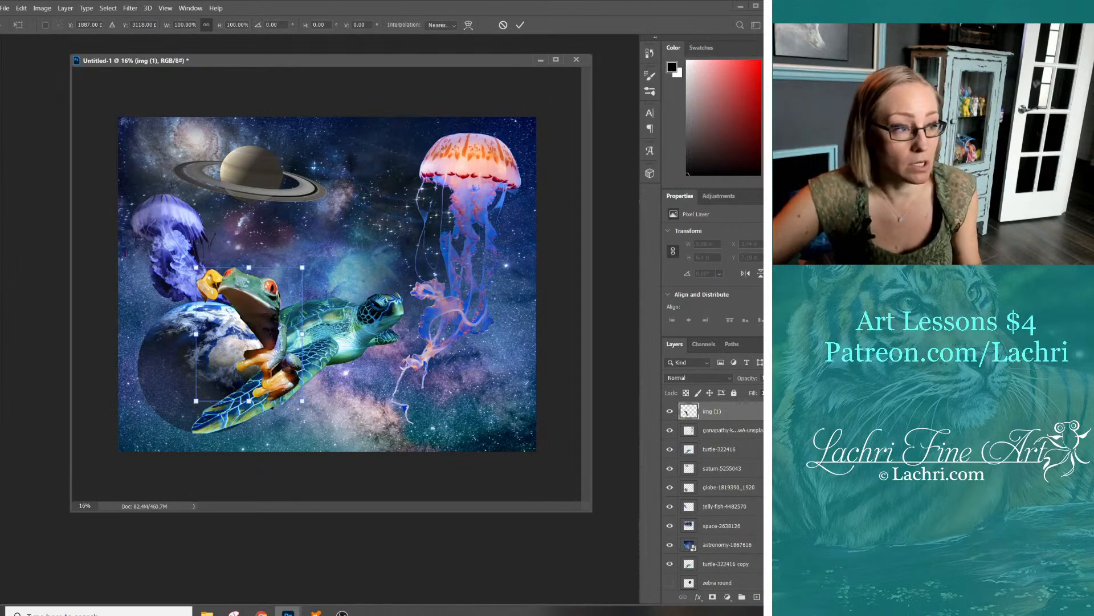
left_click_drag(302, 401, 284, 378)
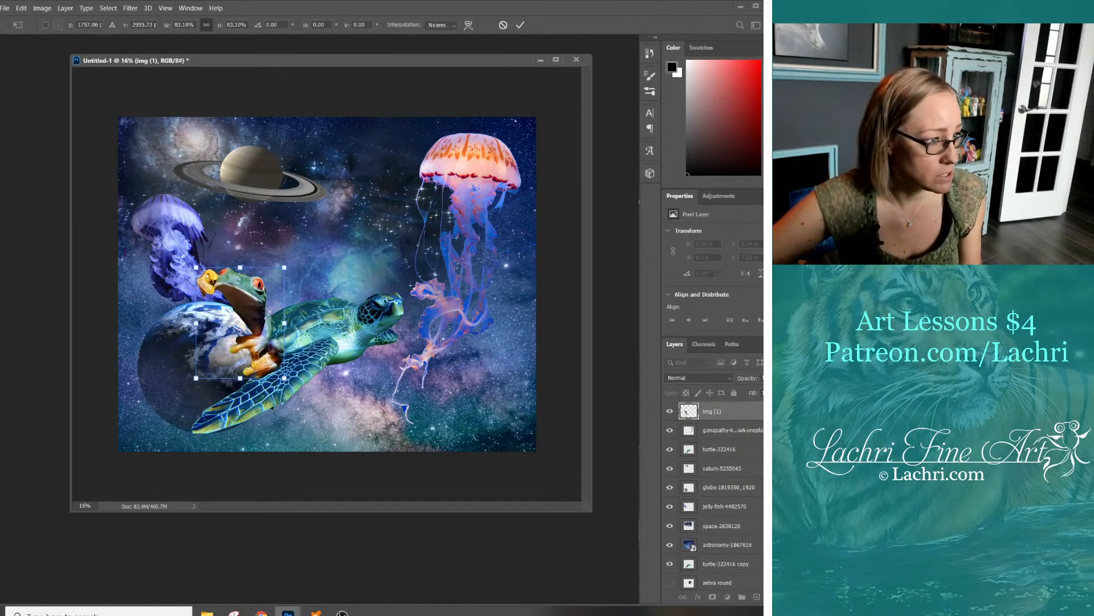
left_click_drag(240, 322, 250, 335)
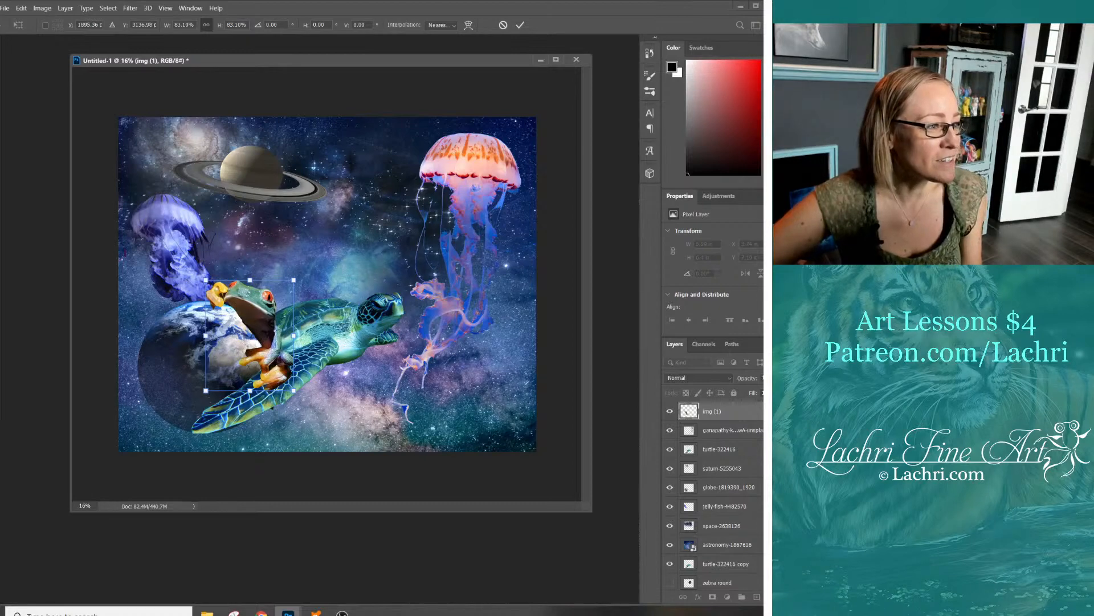
Move the frog onto the orange jellyfish's tentacles, scale it to 48.35%, rotate it to about 20 degrees, and apply the transform
left_click_drag(250, 335, 469, 273)
left_click_drag(513, 218, 475, 265)
left_click_drag(458, 280, 491, 251)
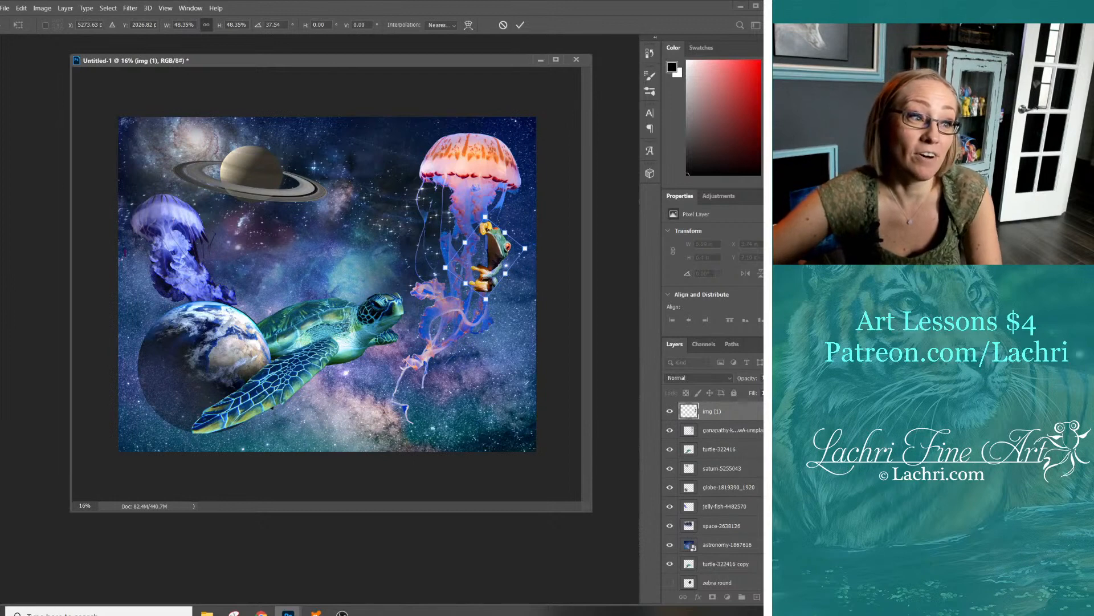
left_click_drag(490, 225, 471, 203)
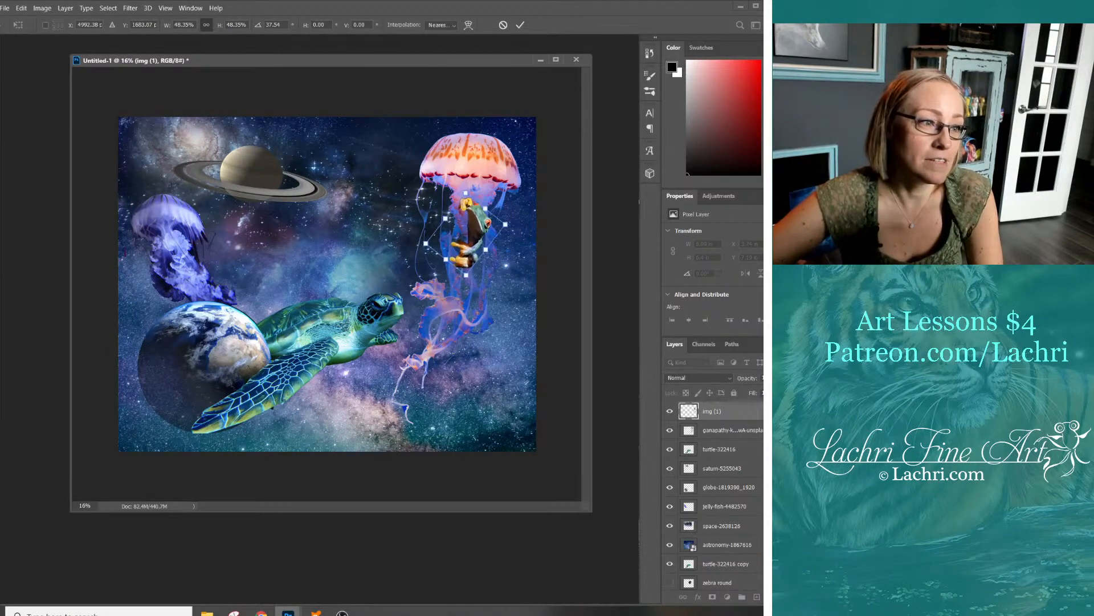
left_click_drag(552, 206, 554, 183)
left_click_drag(473, 192, 477, 220)
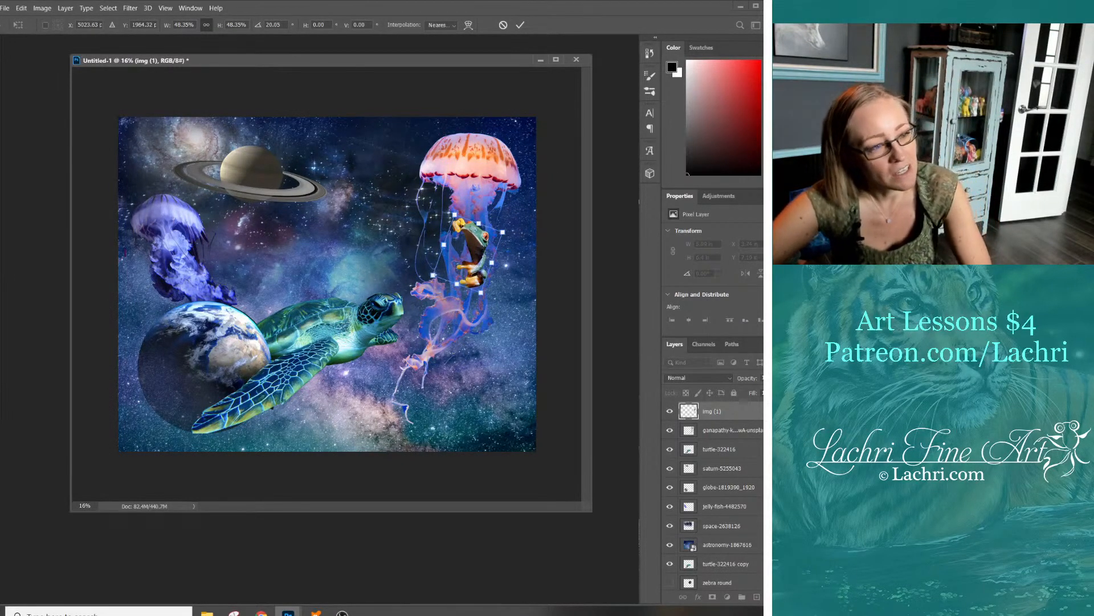
key("Return")
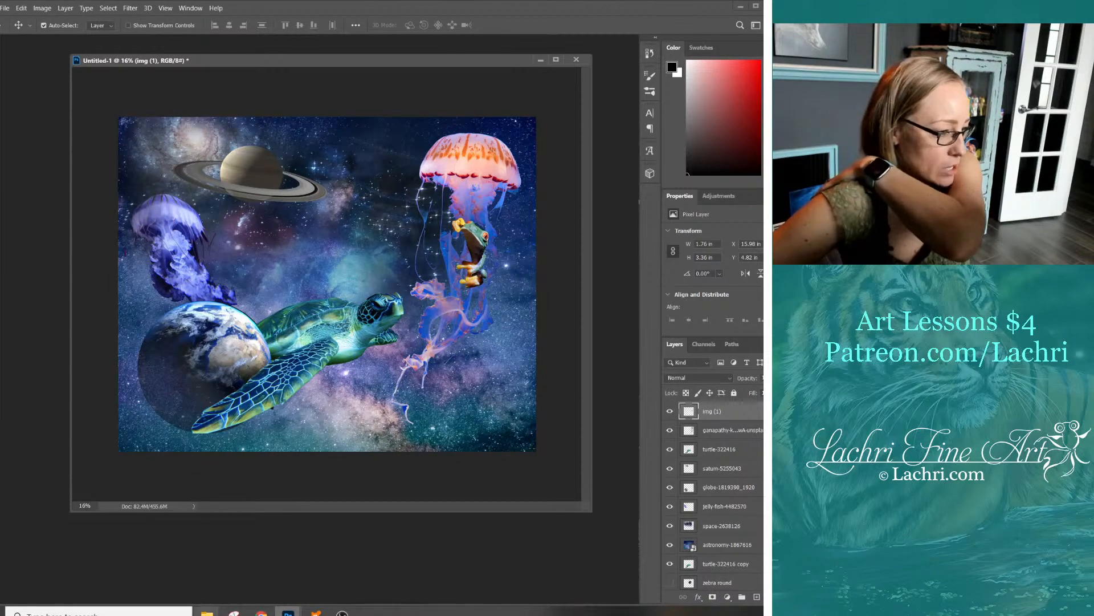
Switch to Chrome and open the account's own profile page on MeWe in a new tab
mouse_move(262, 613)
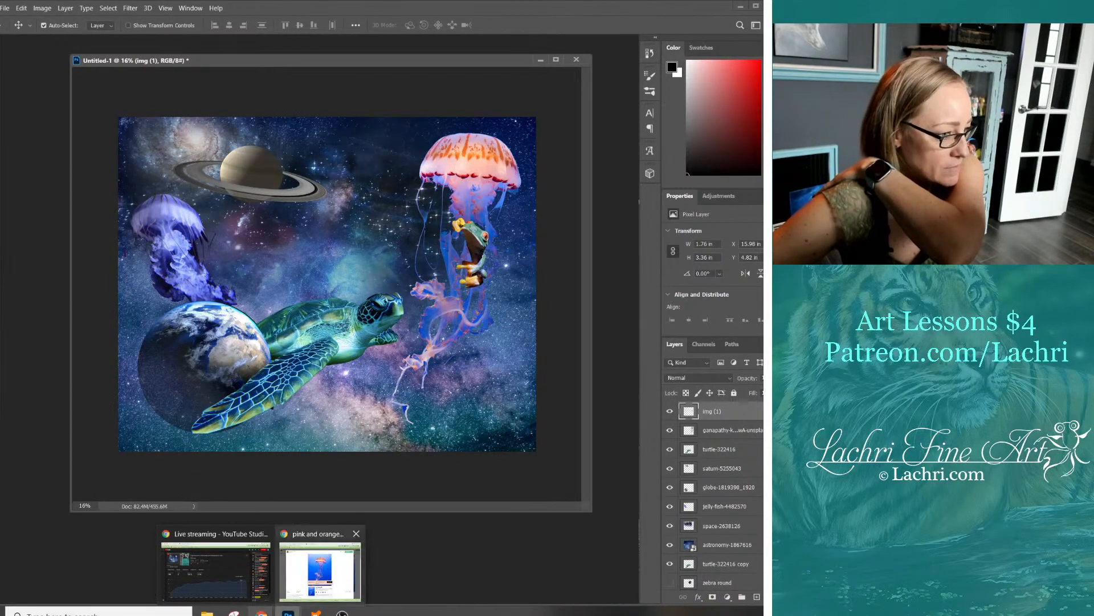
left_click(320, 570)
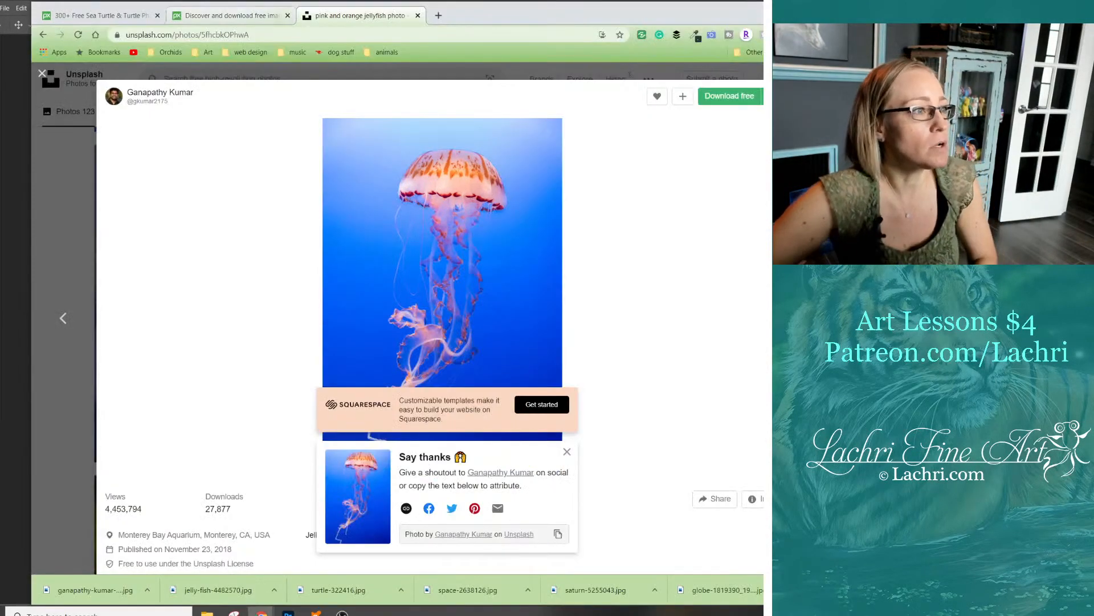
key("ctrl+l")
key("ctrl+t")
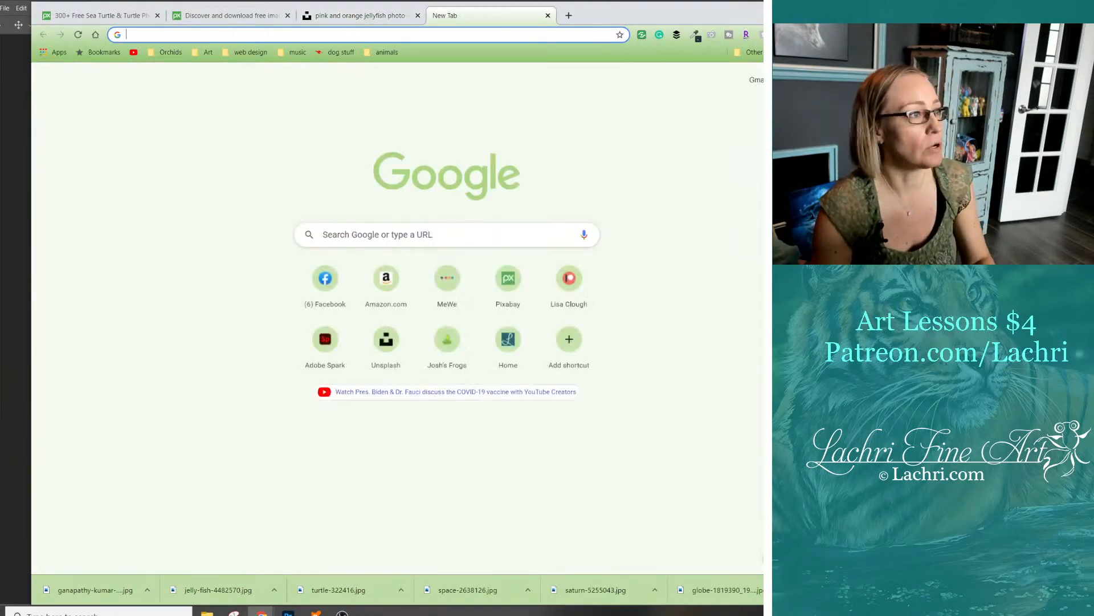
type("mewe")
key("Return")
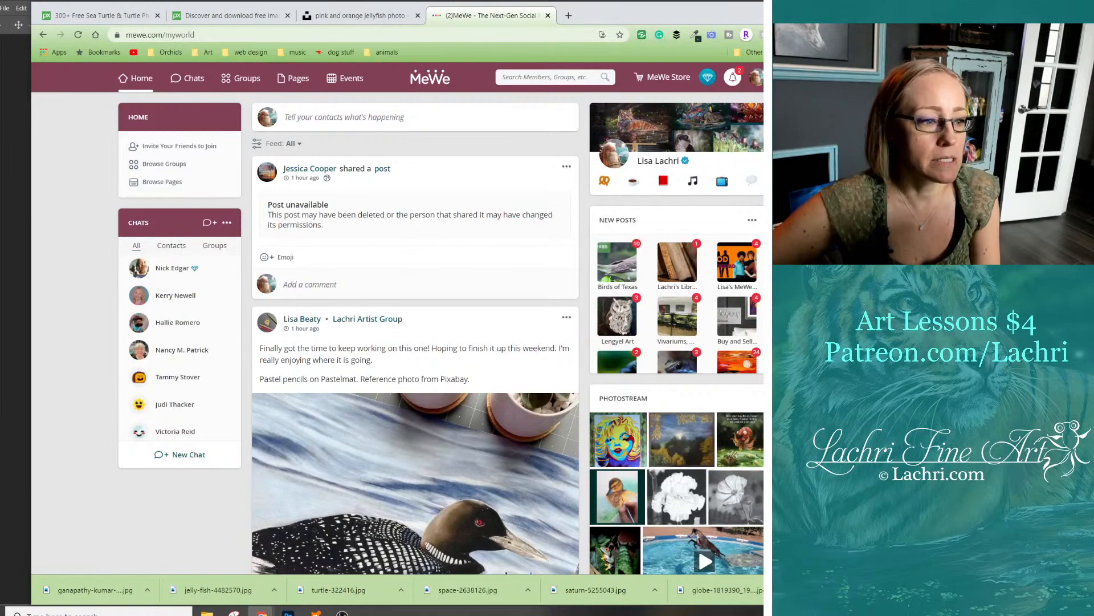
left_click(757, 78)
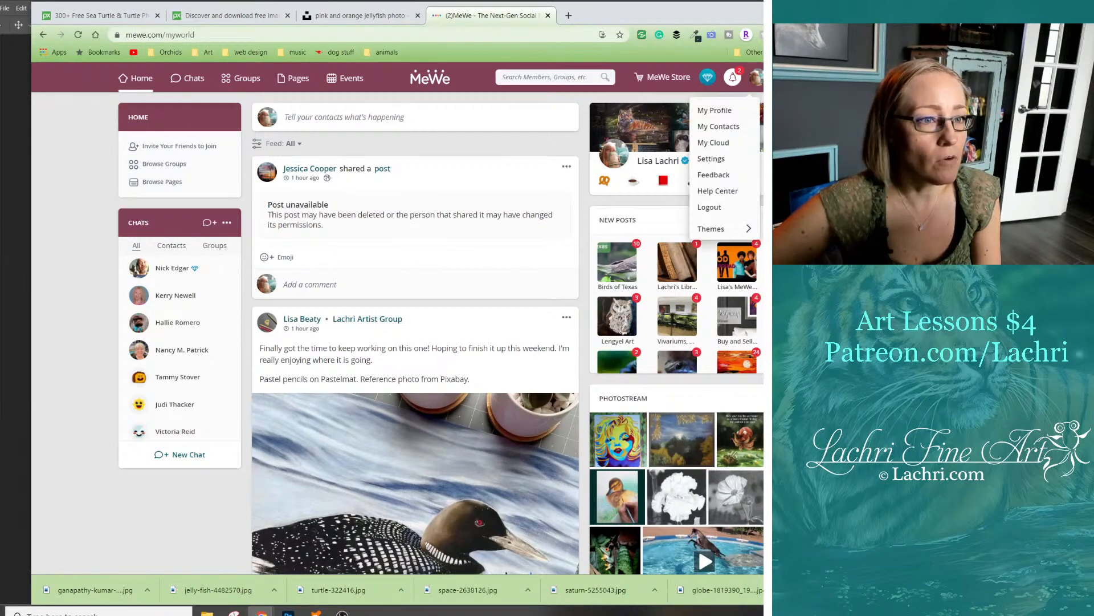
left_click(714, 110)
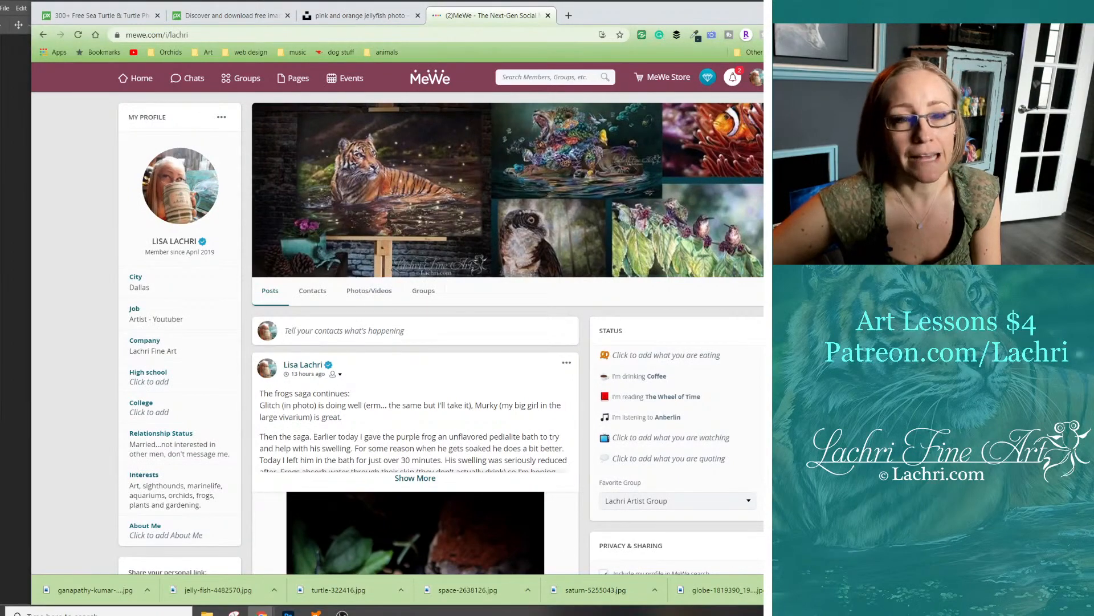
Find the pale frog photo tagged #redeyedtreefrog in the profile posts and save it as img in the pb collage folder
scroll(415, 333, "down", 10)
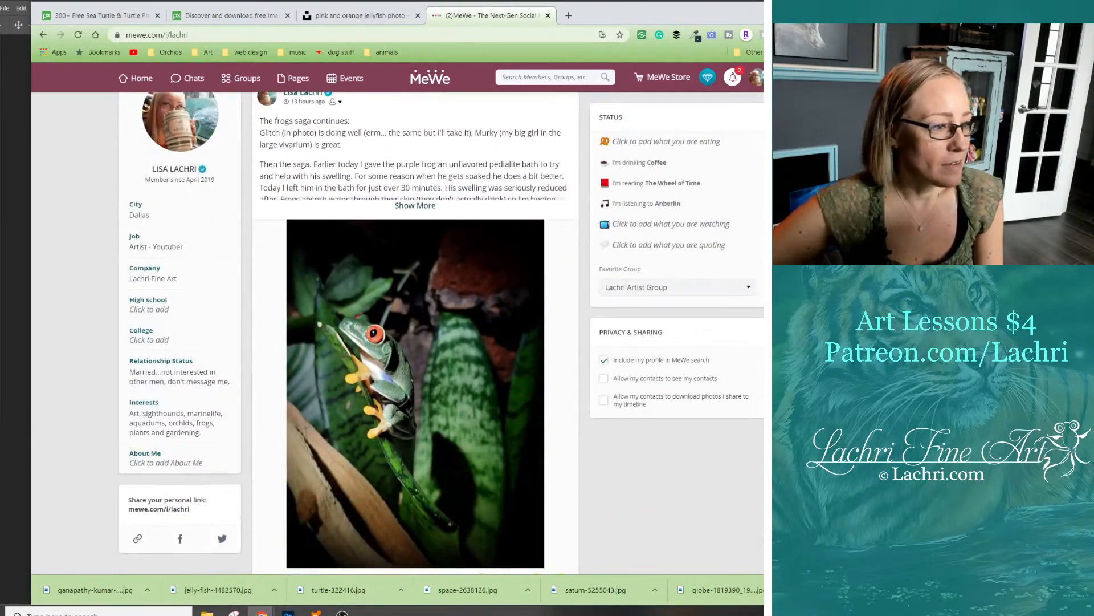
scroll(415, 332, "up", 4)
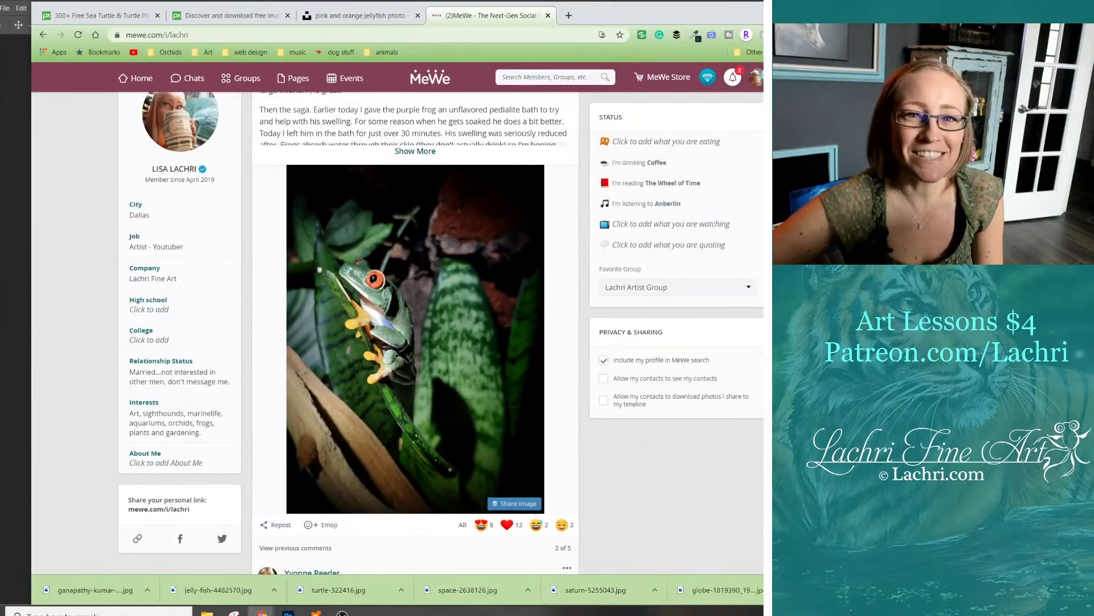
scroll(415, 332, "down", 10)
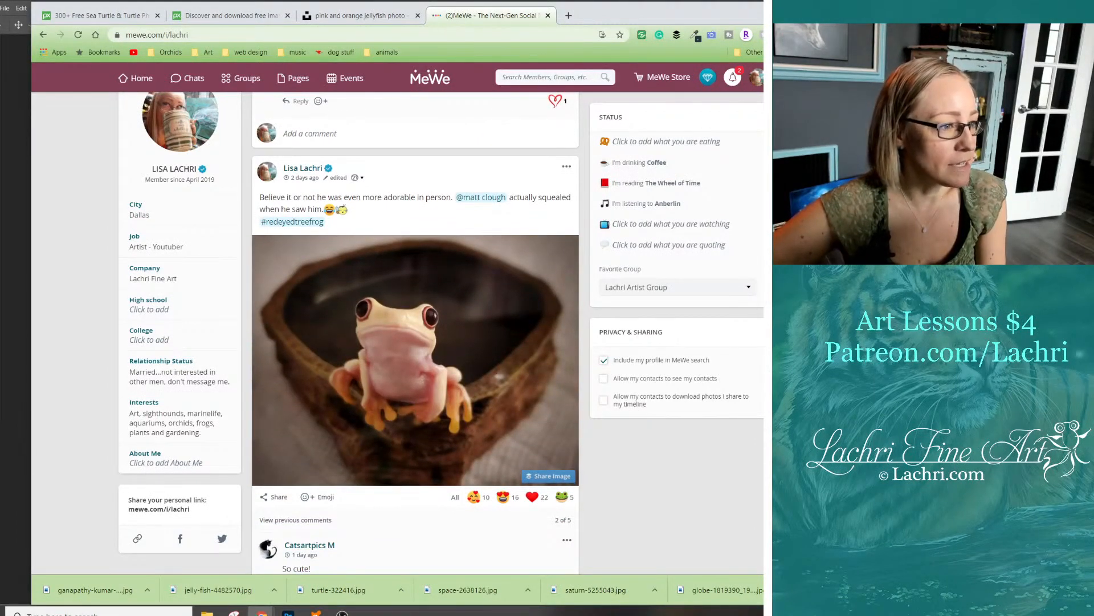
left_click(415, 353)
right_click(466, 218)
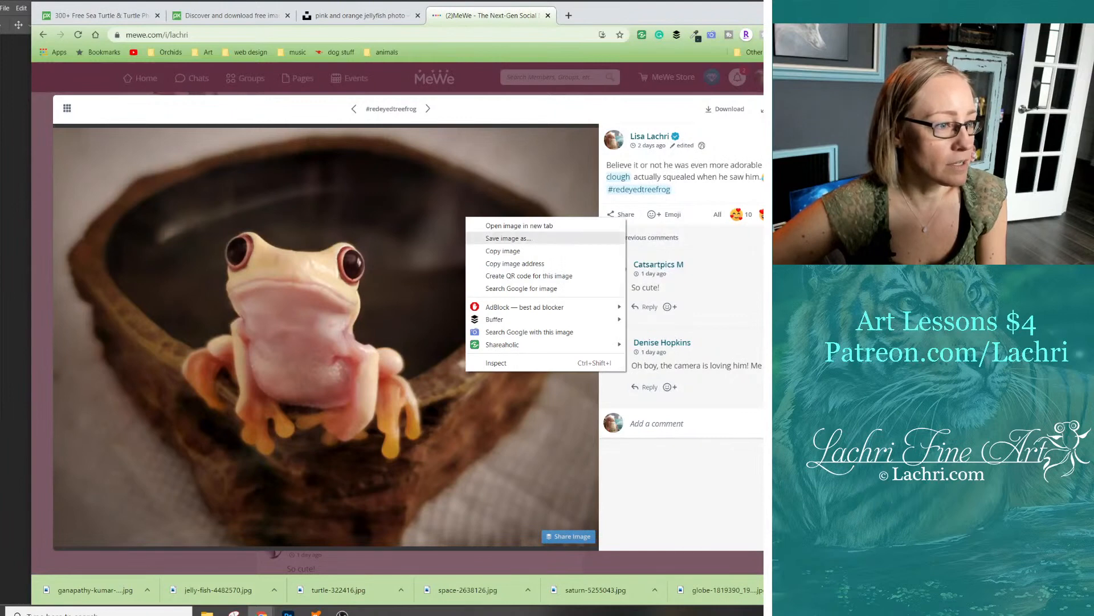
left_click(508, 238)
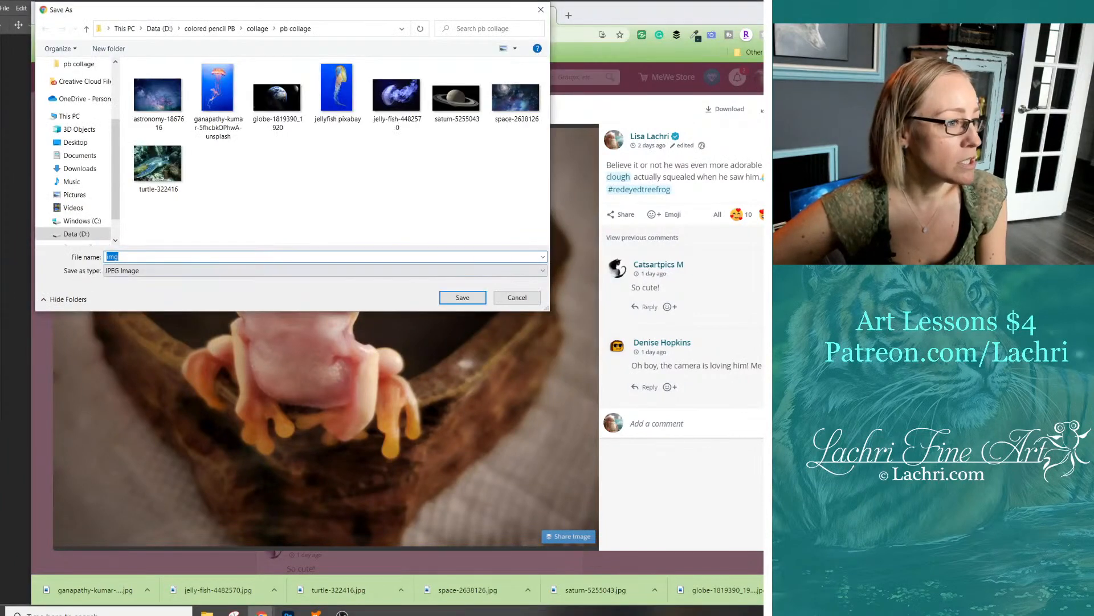
key("Return")
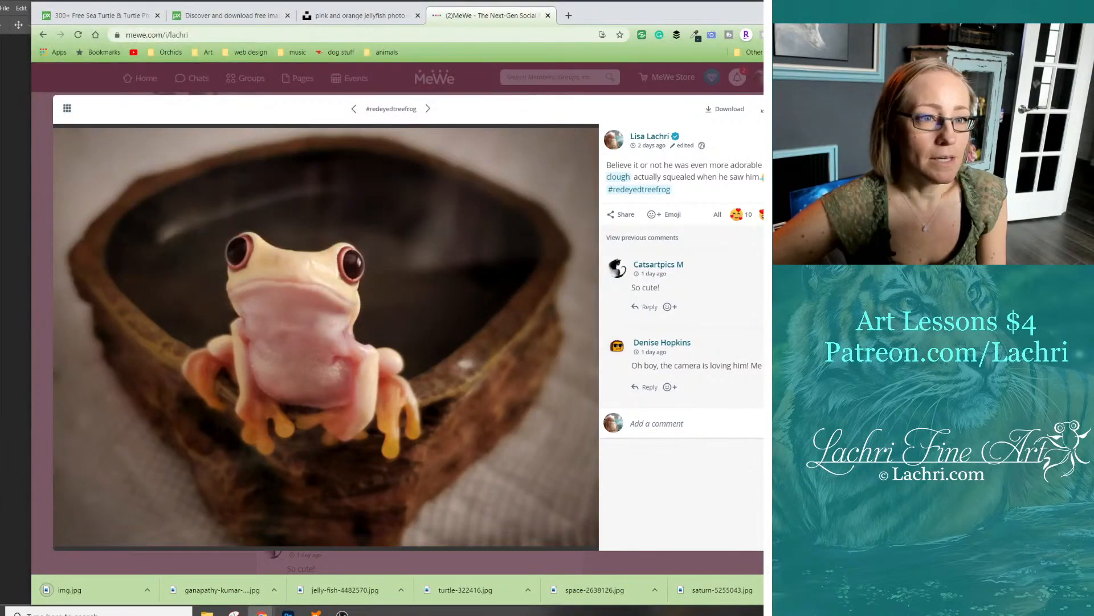
key("Escape")
left_click(342, 612)
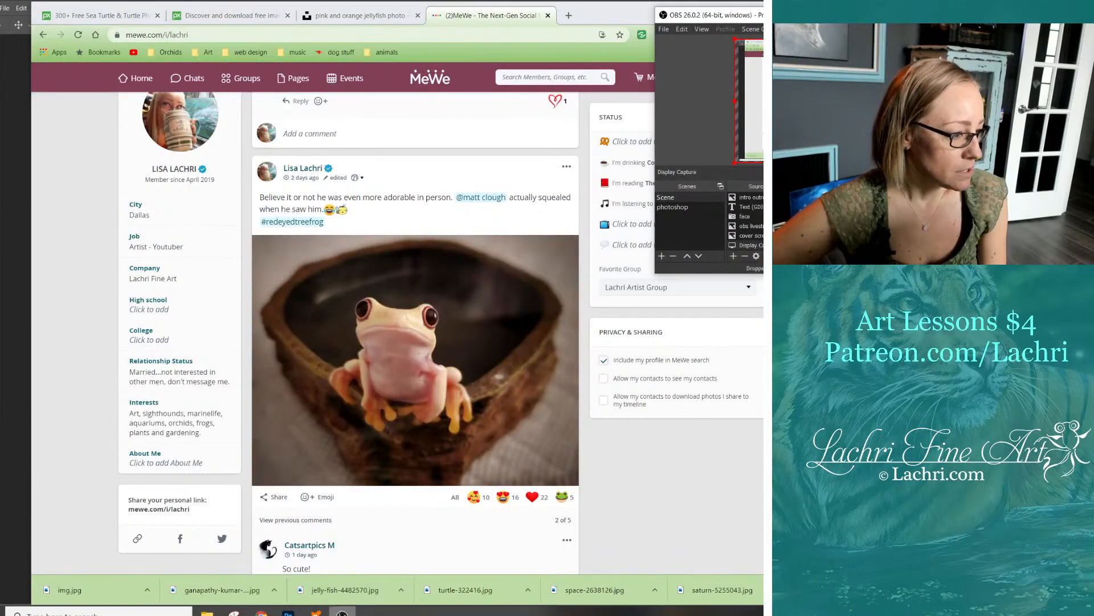
left_click(342, 612)
Switch back to Photoshop and place the img photo from the pb collage folder into the collage as a new layer
mouse_move(288, 613)
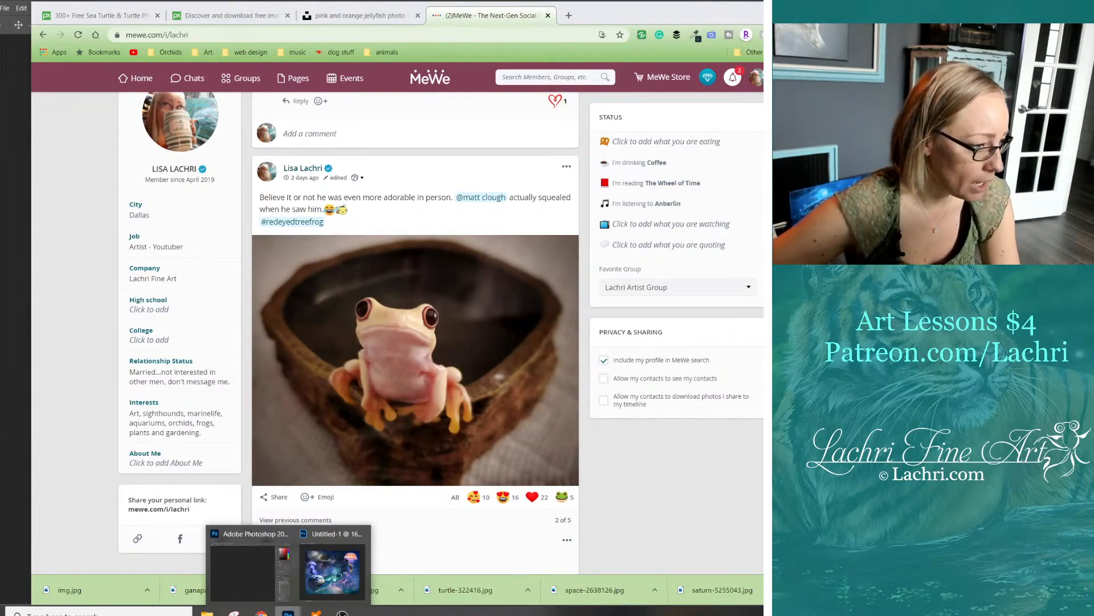
left_click(249, 567)
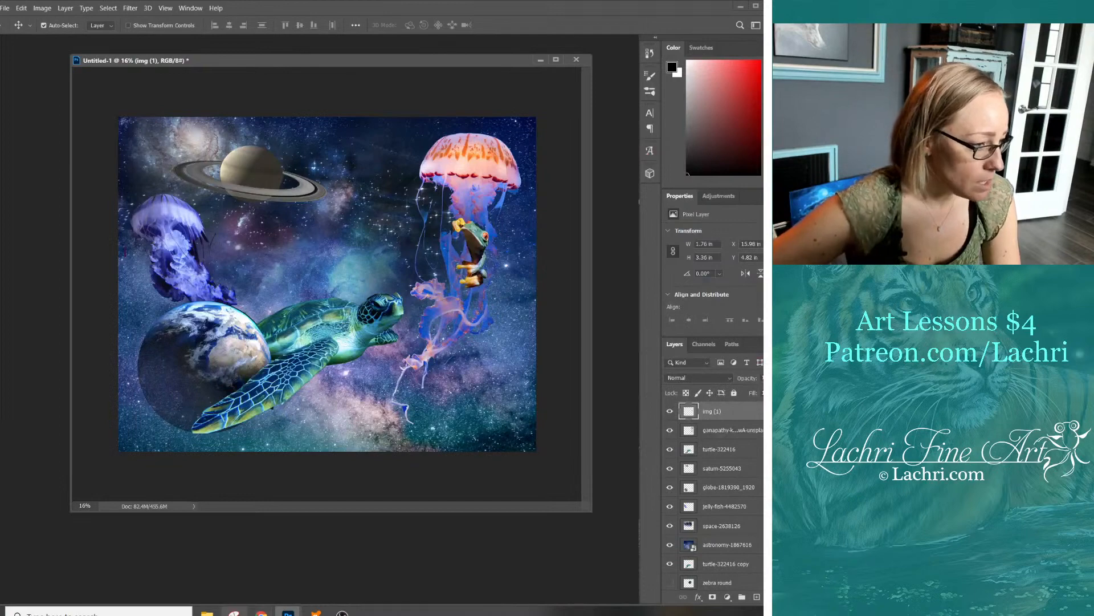
mouse_move(207, 611)
left_click(249, 570)
left_click(165, 570)
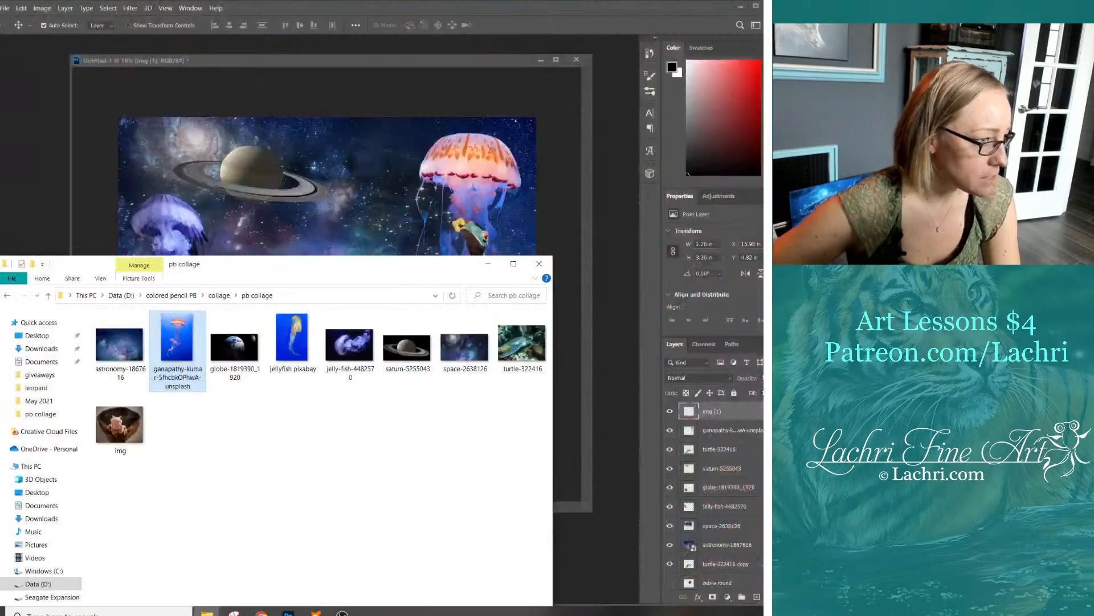
left_click_drag(119, 425, 325, 183)
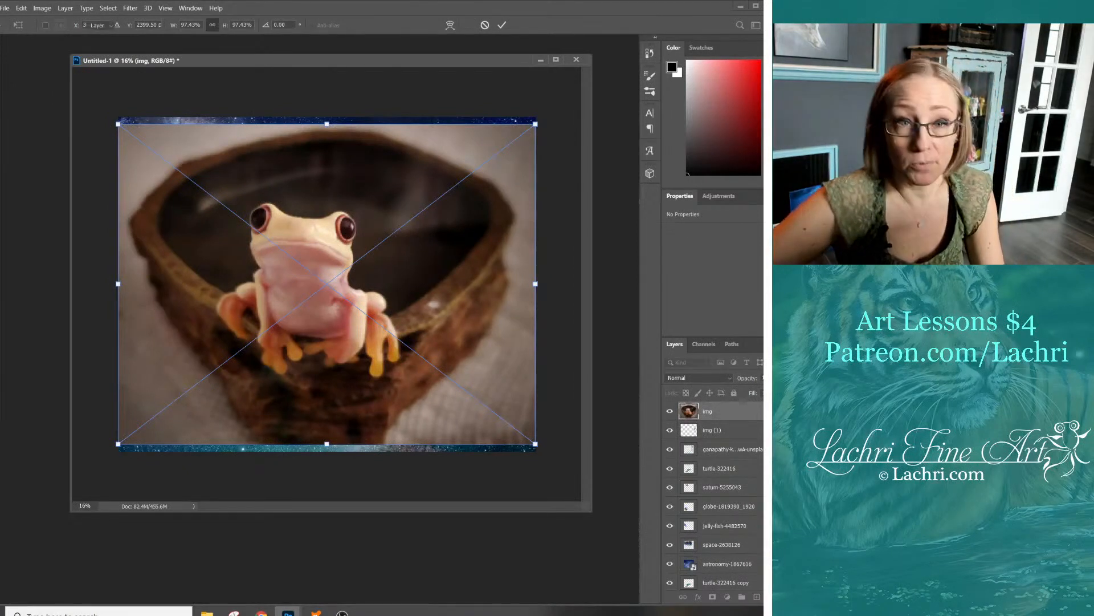
key("Return")
Select the dark bowl interior behind the pale frog with the Magic Wand, rasterize the img layer, and delete the selected area
key("w")
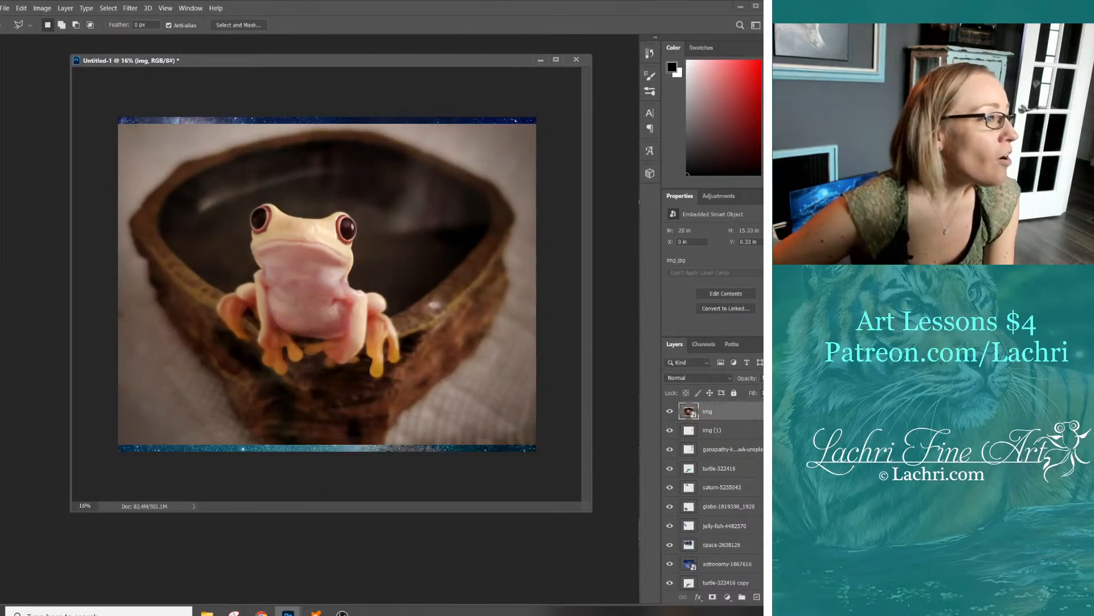
left_click(1, 98)
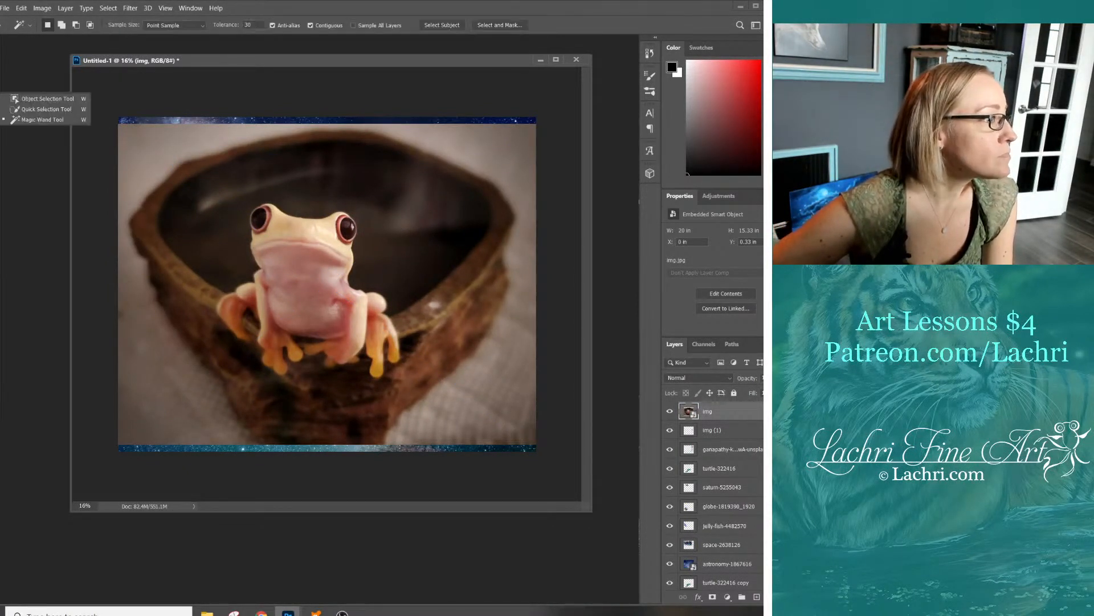
left_click(214, 239)
left_click(214, 239)
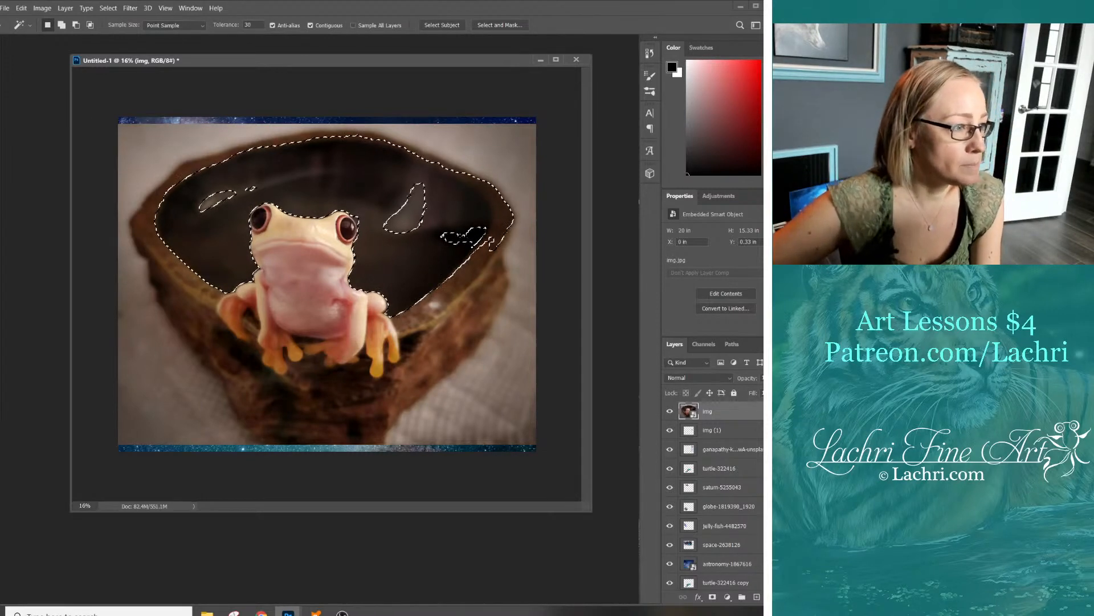
key("Delete")
left_click(557, 231)
right_click(736, 411)
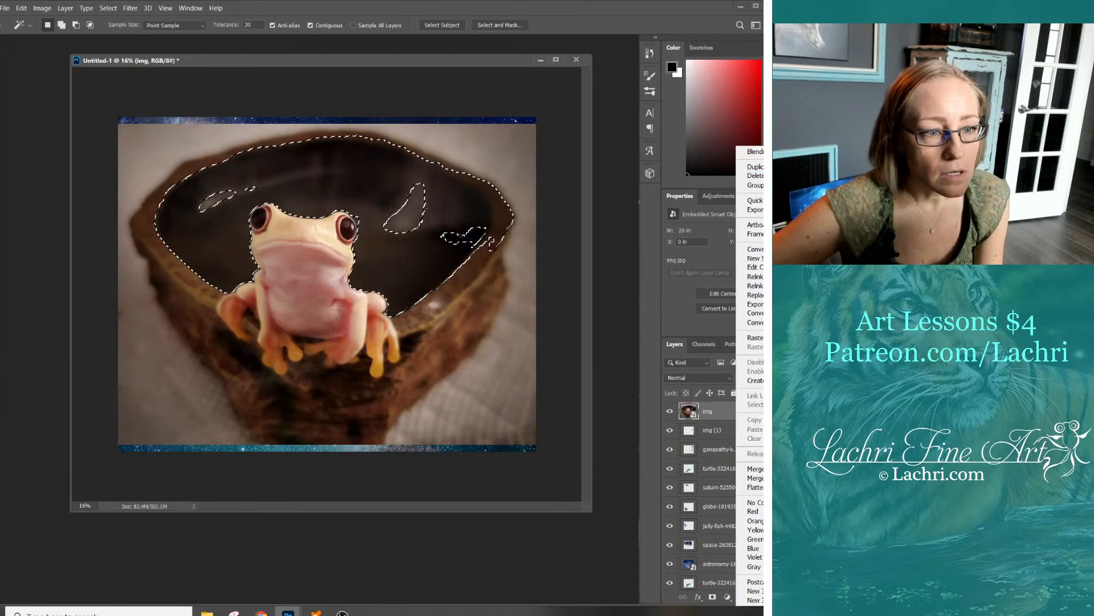
left_click(756, 337)
key("Delete")
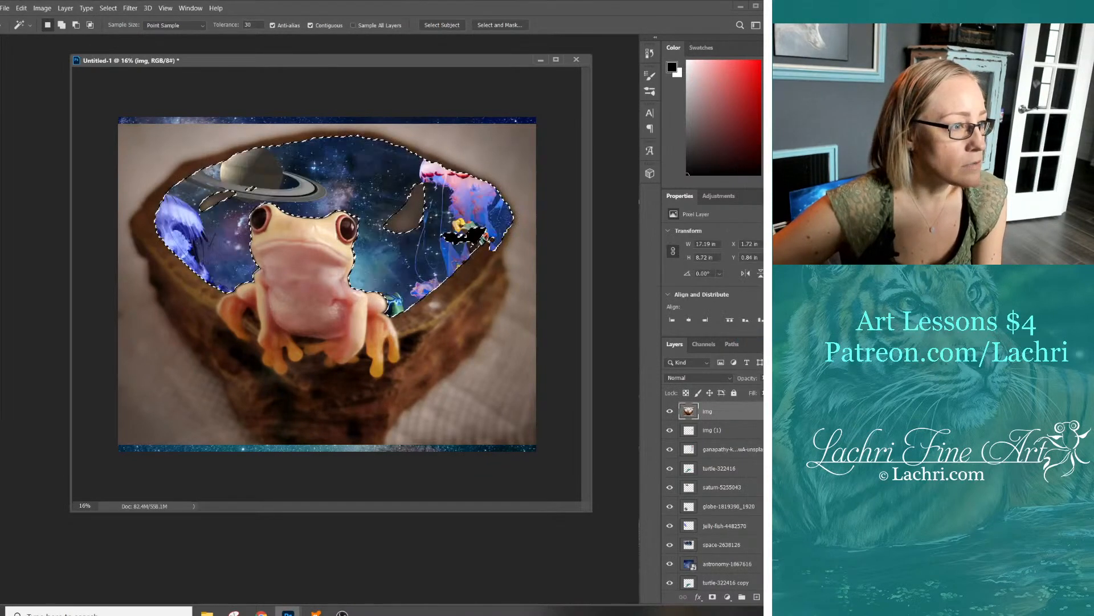
Use the Magic Wand to delete the brown bowl patches below and beside the pale frog on the img layer, clearing the last selection
left_click(450, 342)
key("Delete")
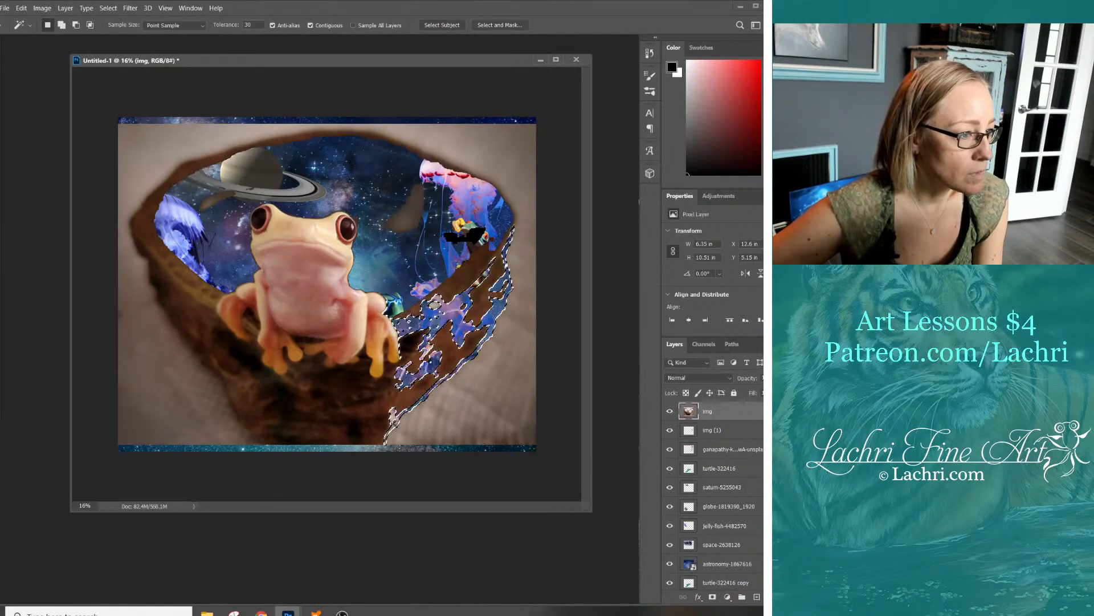
left_click(341, 391)
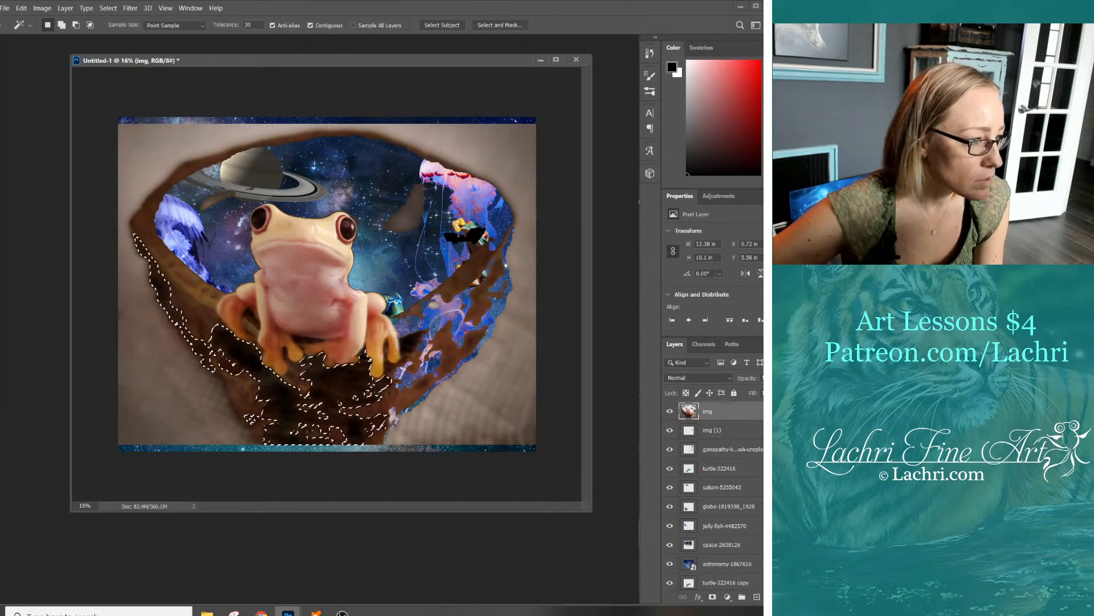
key("Delete")
left_click(197, 285)
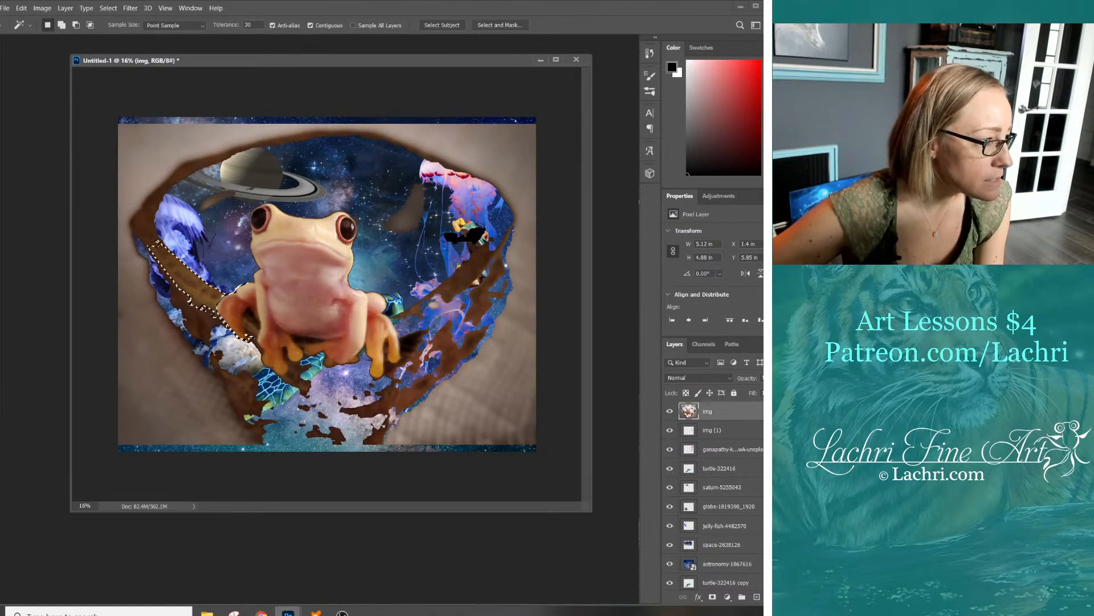
left_click(151, 233)
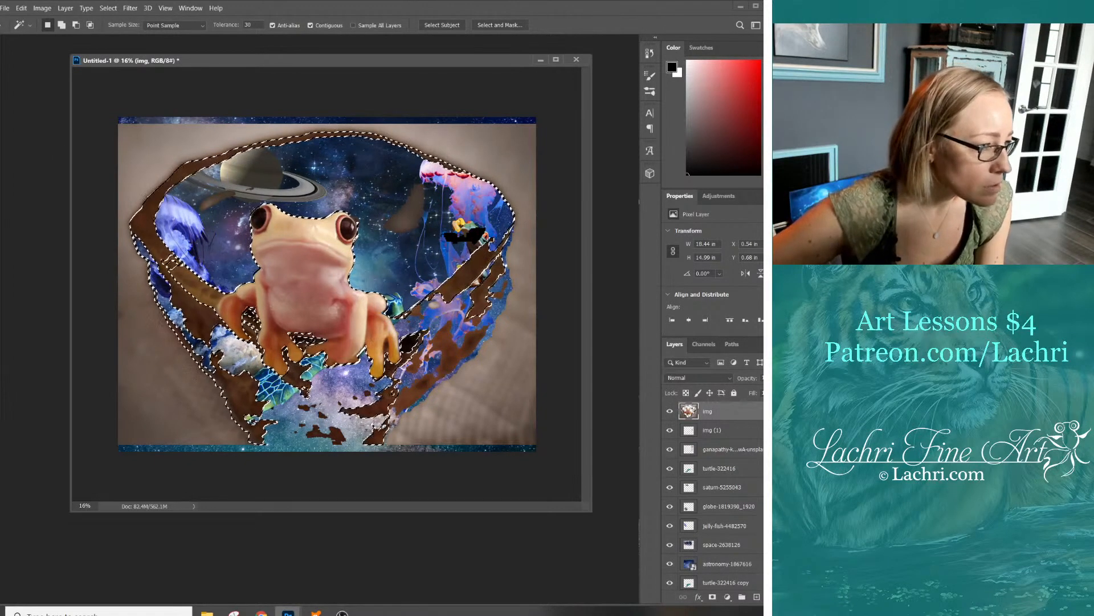
key("ctrl+d")
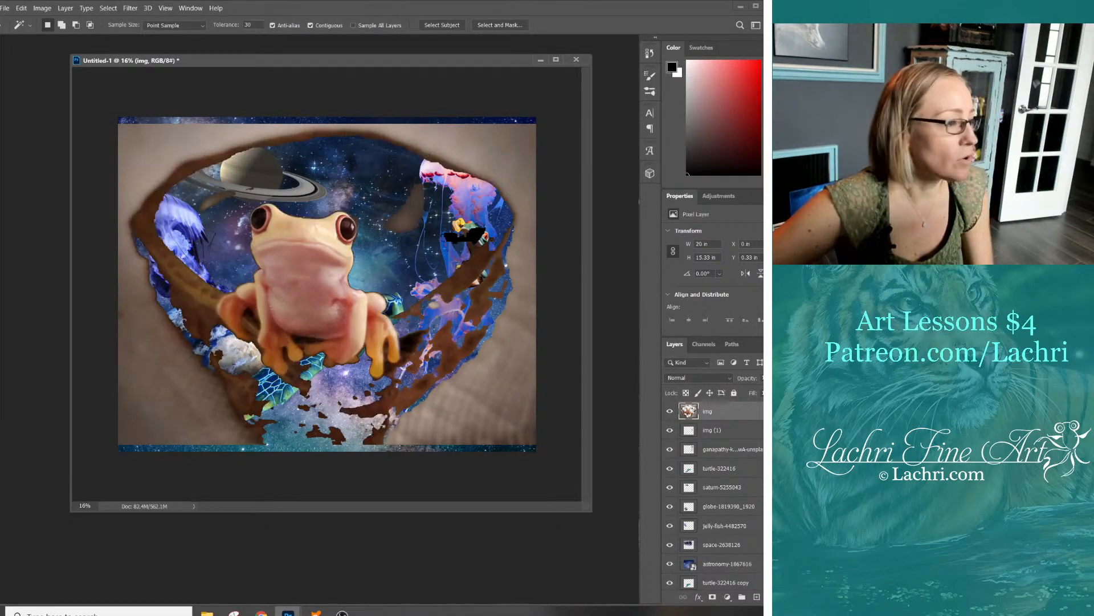
Outline the pale frog with the Polygonal Lasso, tracing closely around its feet, invert the selection, and delete everything else on the img layer
key("l")
mouse_move(281, 200)
left_mouse_down()
mouse_move(252, 201)
mouse_move(237, 221)
mouse_move(237, 264)
left_mouse_up()
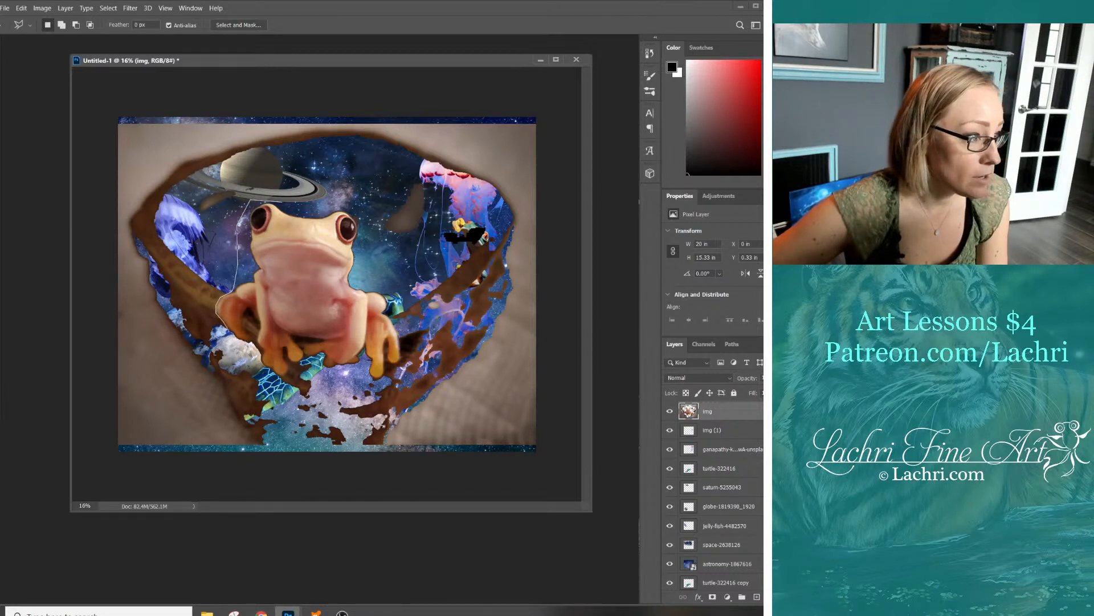
left_click_drag(223, 323, 231, 331)
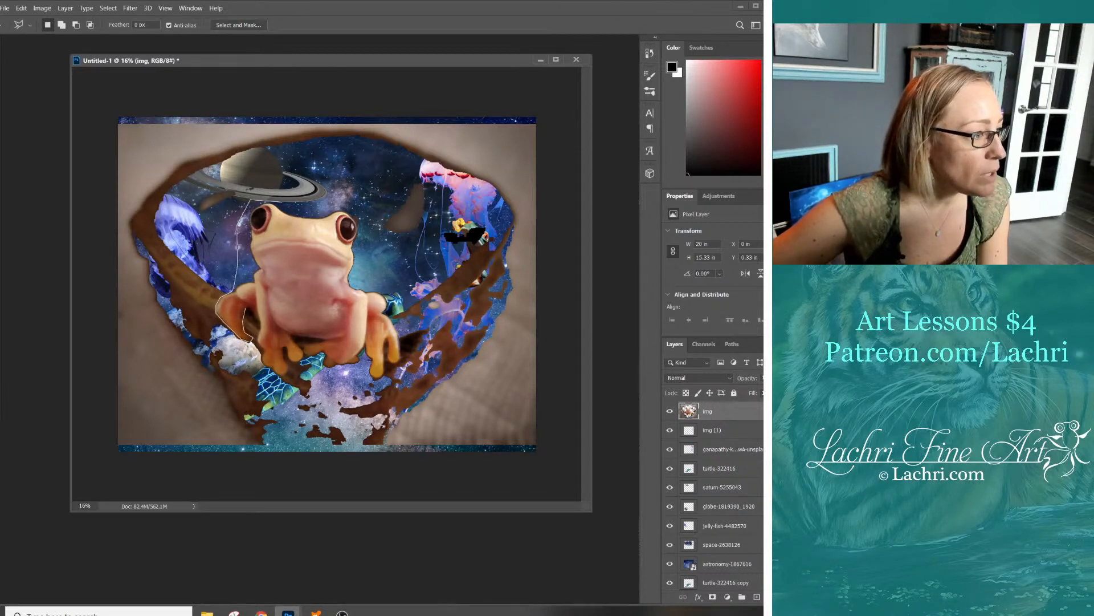
mouse_move(244, 322)
left_mouse_down()
mouse_move(250, 311)
mouse_move(260, 323)
left_mouse_up()
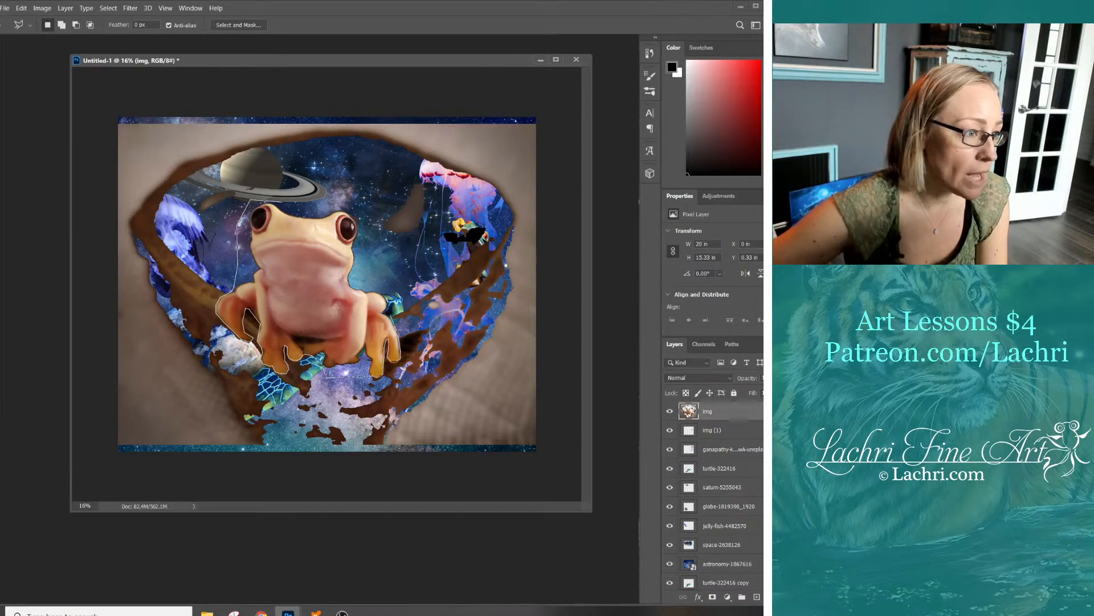
left_click(394, 293)
left_click(383, 234)
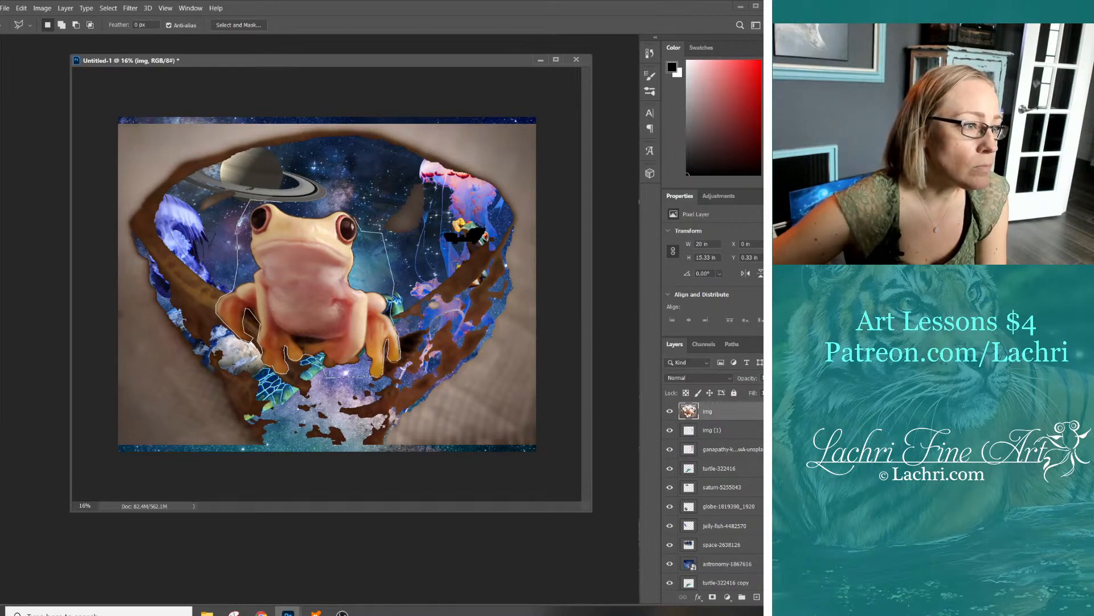
key("Return")
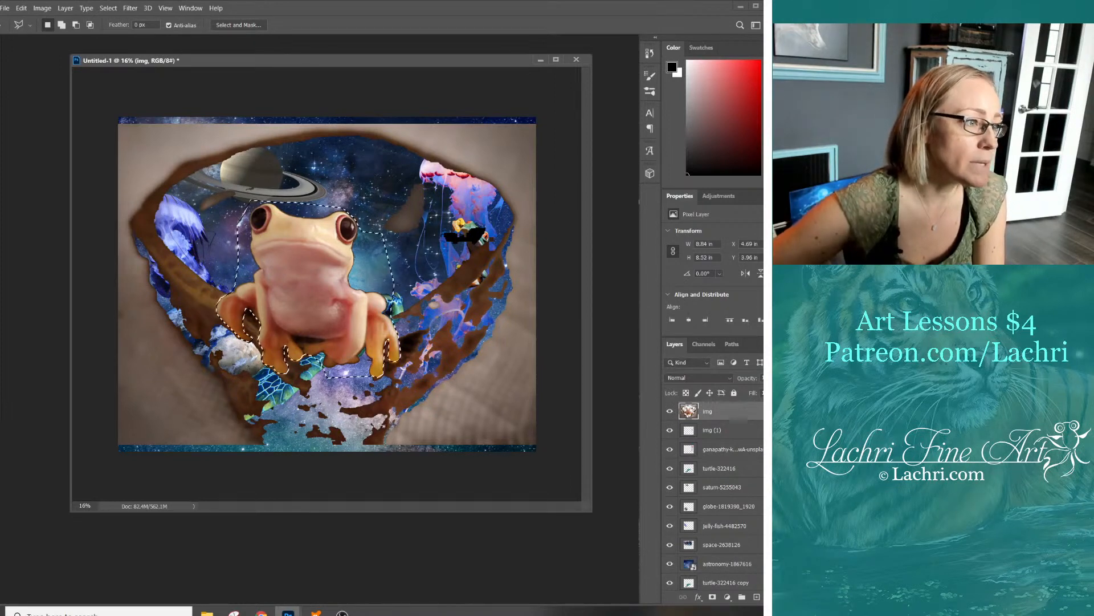
key("ctrl+shift+i")
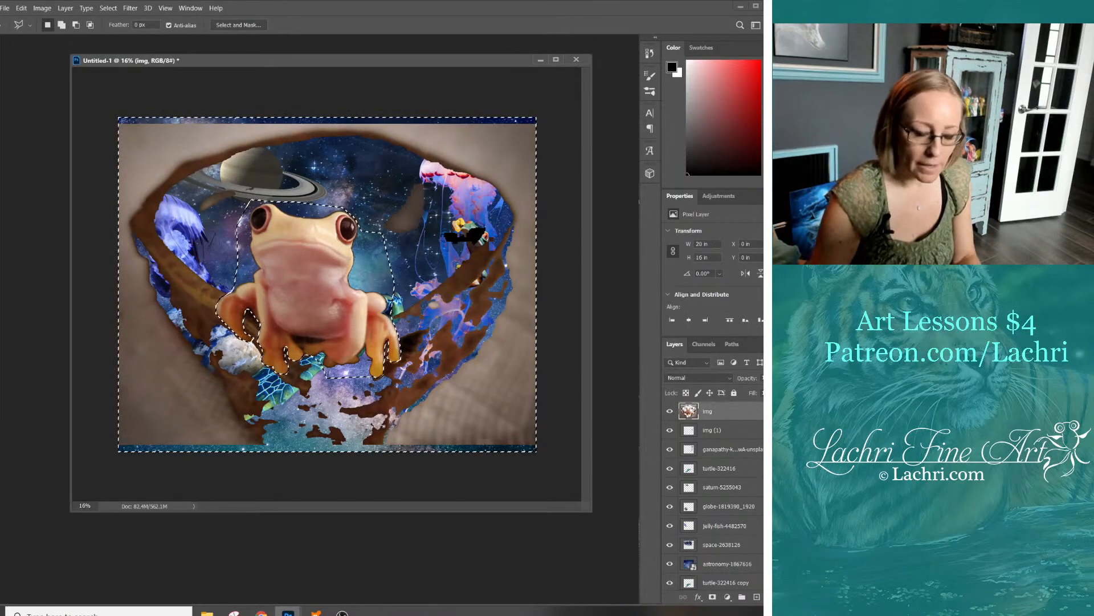
key("Delete")
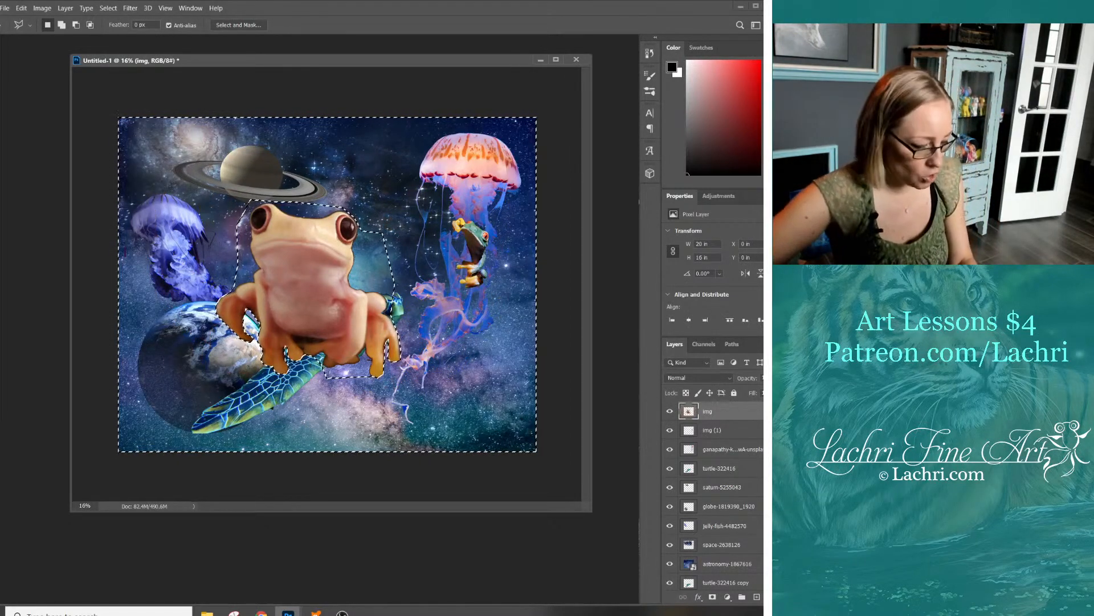
key("ctrl+d")
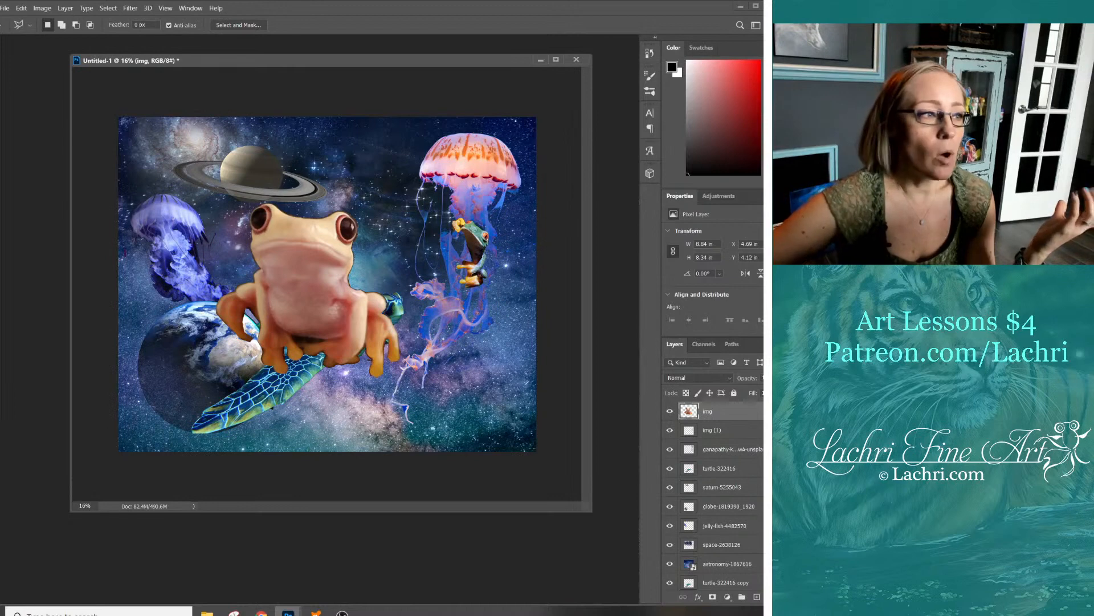
Shrink the pale frog to about 28% of its size, tilt it about -11.8°, and place it on the turtle's shell
key("v")
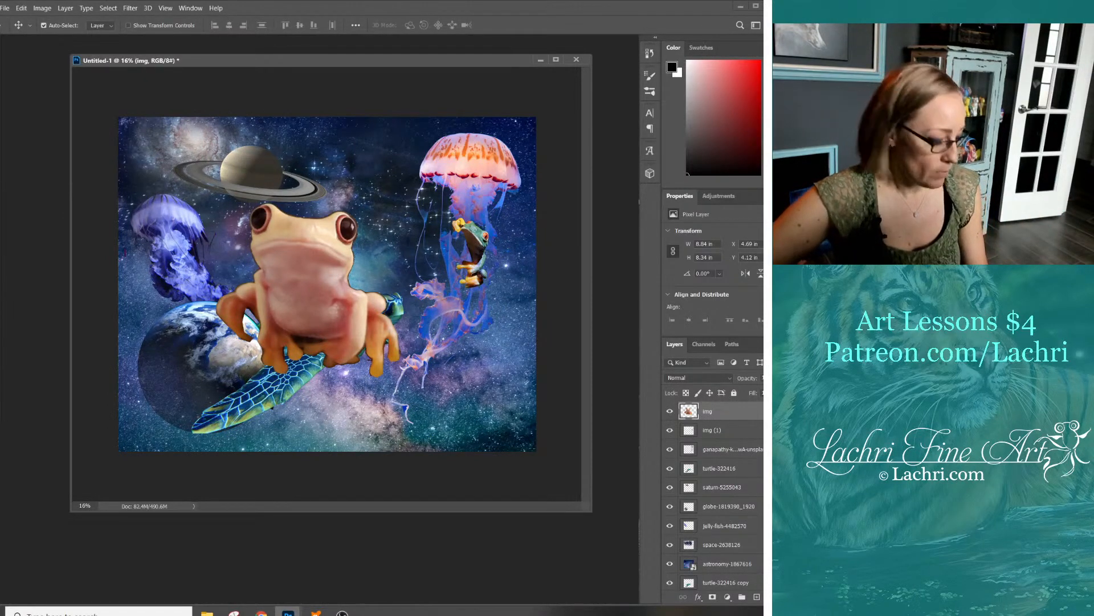
key("ctrl+t")
left_click_drag(216, 203, 329, 310)
left_click_drag(370, 345, 259, 372)
left_click_drag(314, 288, 284, 261)
mouse_move(273, 340)
left_mouse_down()
mouse_move(281, 357)
mouse_move(268, 350)
left_mouse_up()
left_click_drag(259, 388, 299, 298)
left_click_drag(319, 237, 305, 281)
left_click_drag(379, 270, 377, 259)
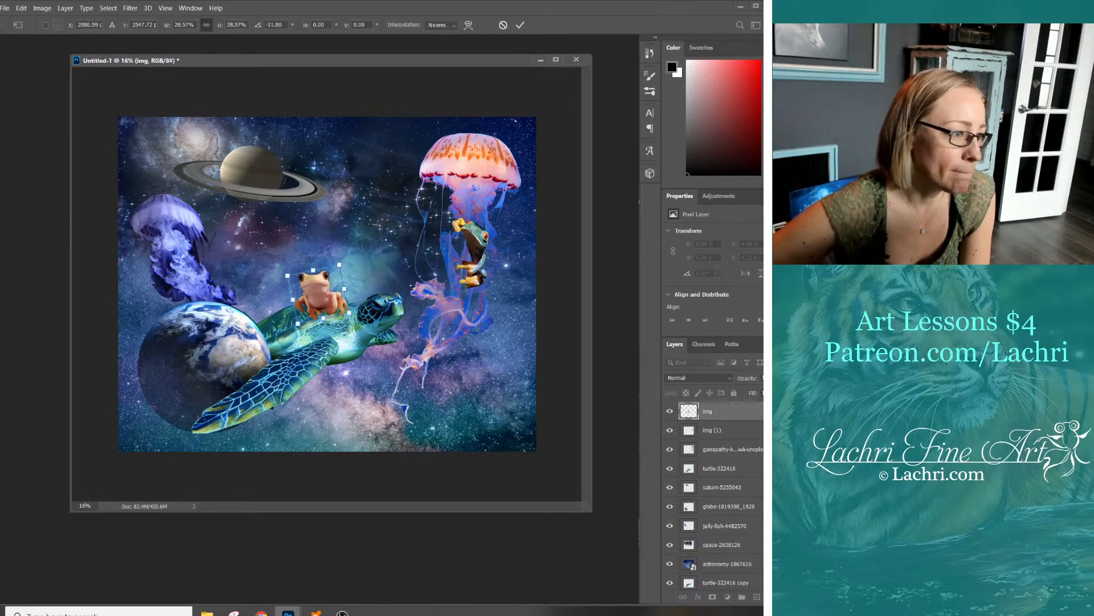
left_click_drag(322, 292, 321, 300)
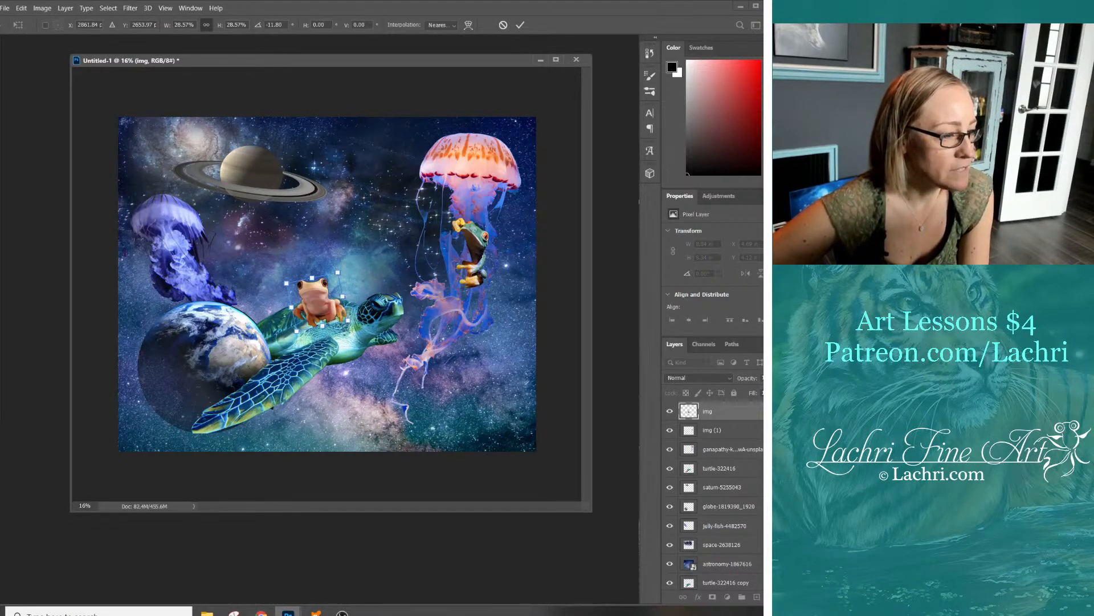
left_click_drag(347, 321, 346, 319)
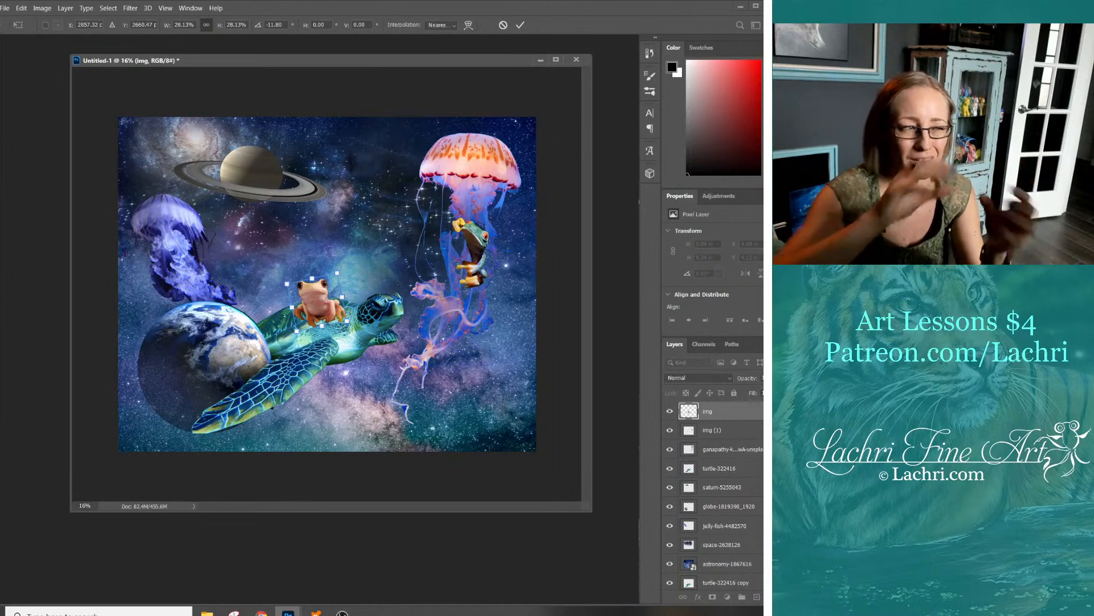
key("Return")
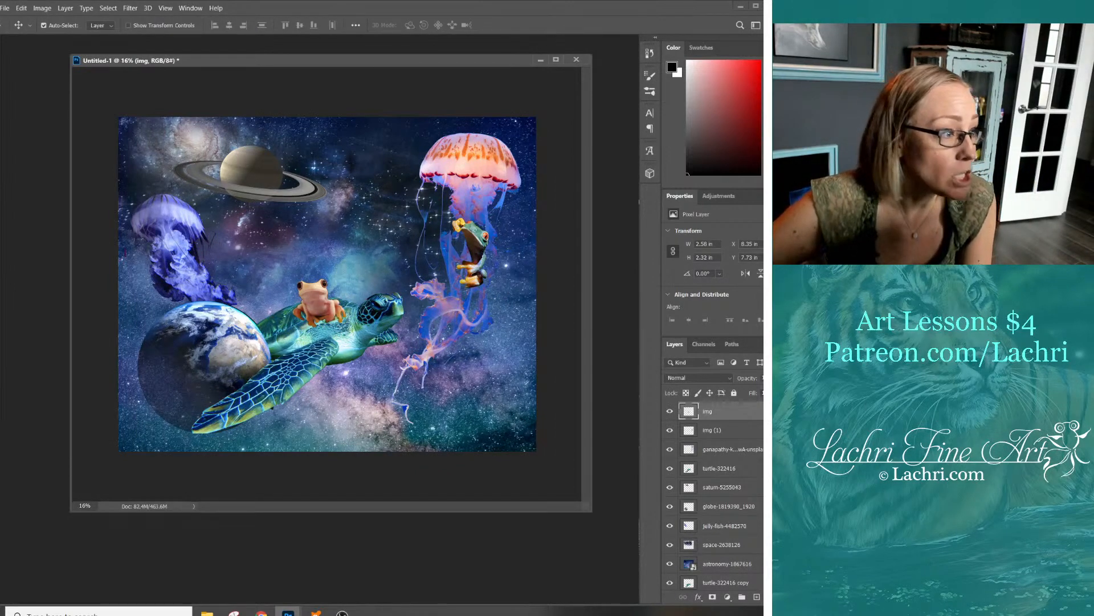
Move the pale frog from the turtle onto the top of the globe and rotate it slightly clockwise to follow the curve
left_click_drag(319, 303, 206, 293)
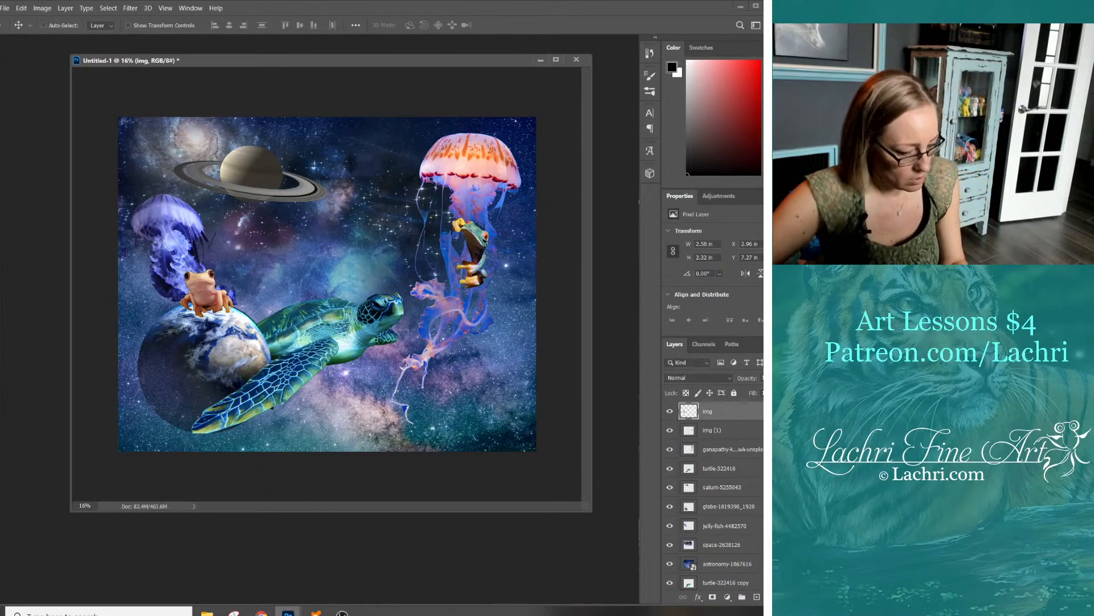
key("ctrl+t")
left_click_drag(259, 268, 217, 292)
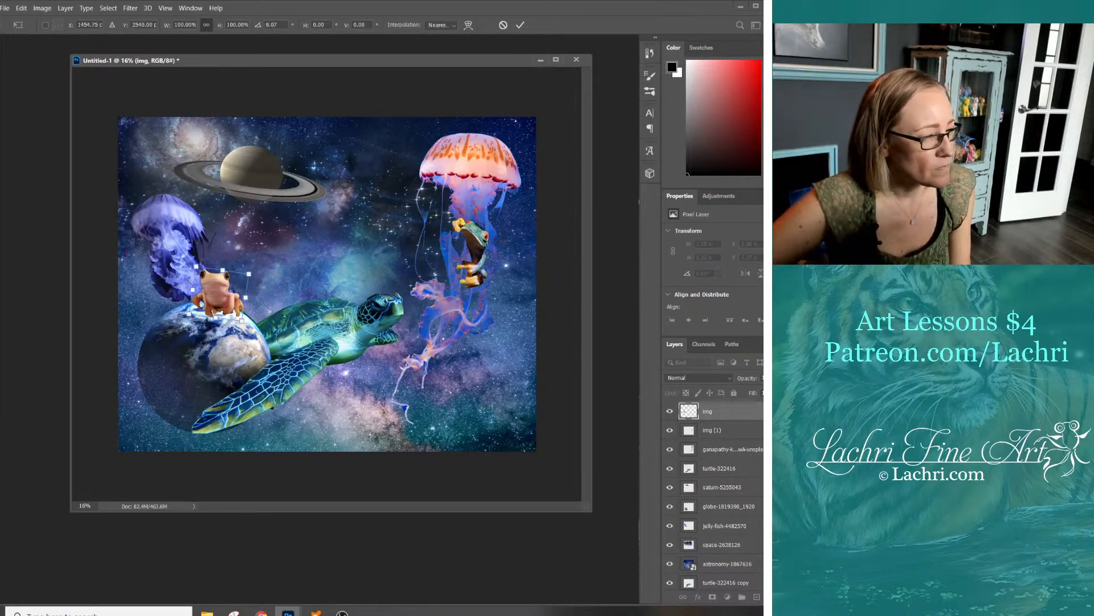
key("Return")
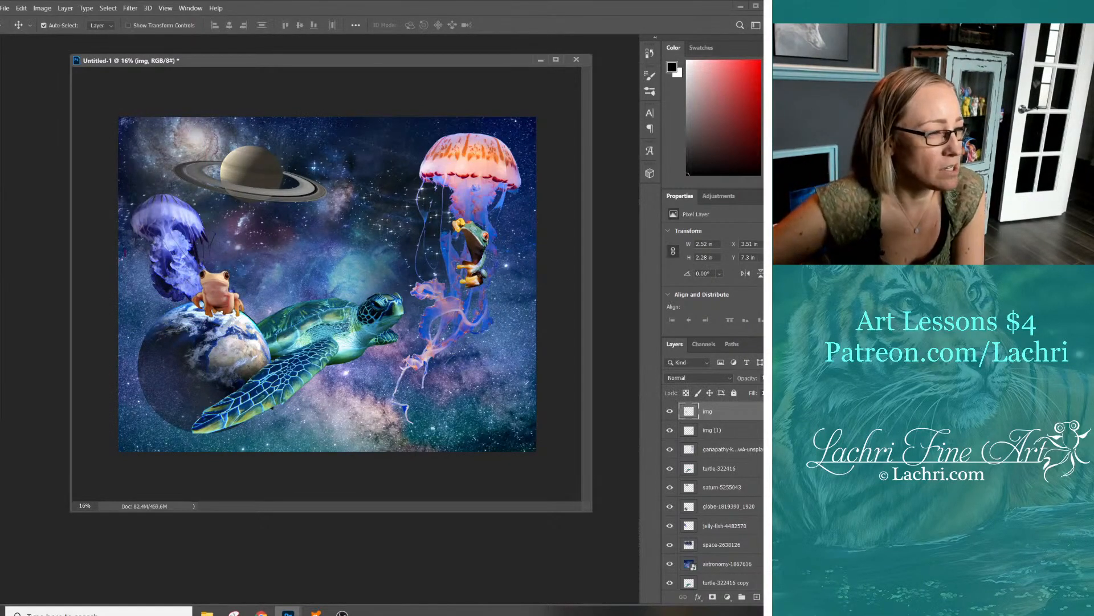
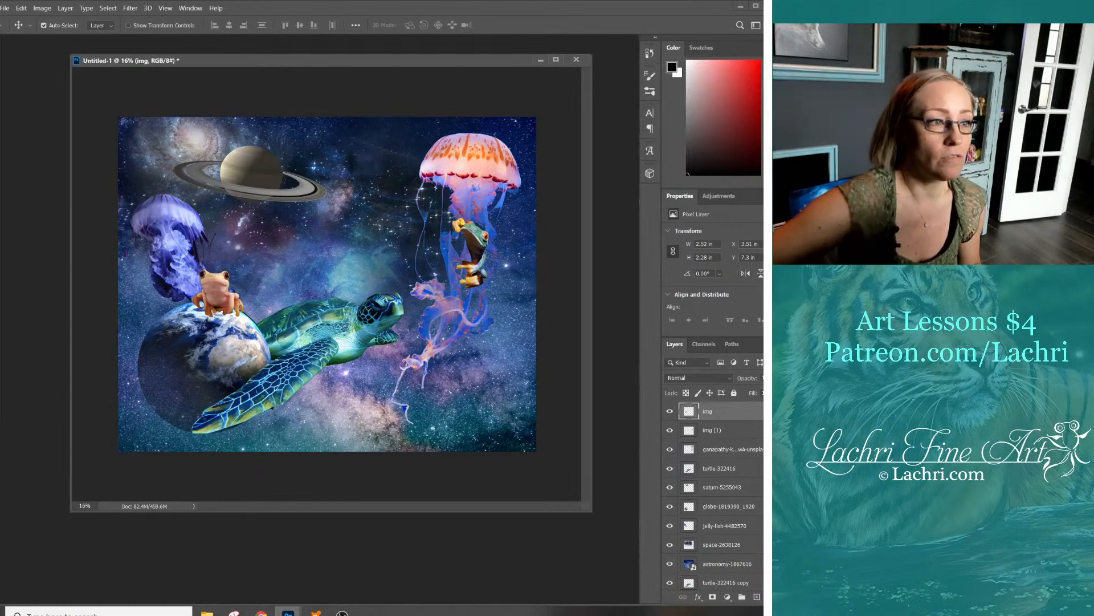
Shift the orange jellyfish and its red-eyed frog down toward the turtle, and reorder the jellyfish layer beneath turtle-322416
left_click_drag(485, 135, 460, 166)
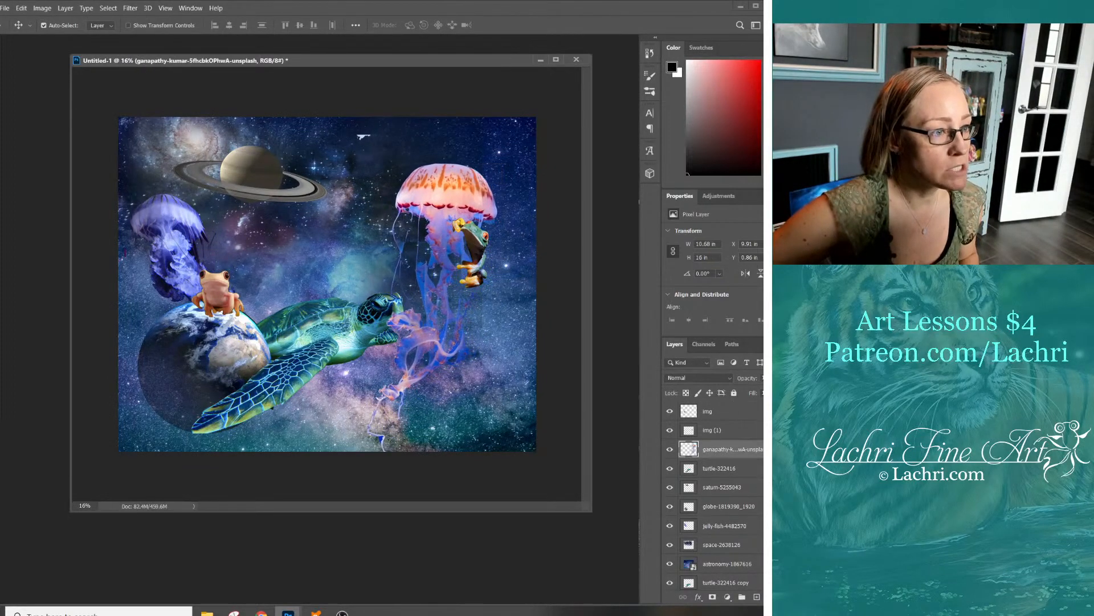
left_click_drag(471, 254, 453, 279)
left_click(731, 449)
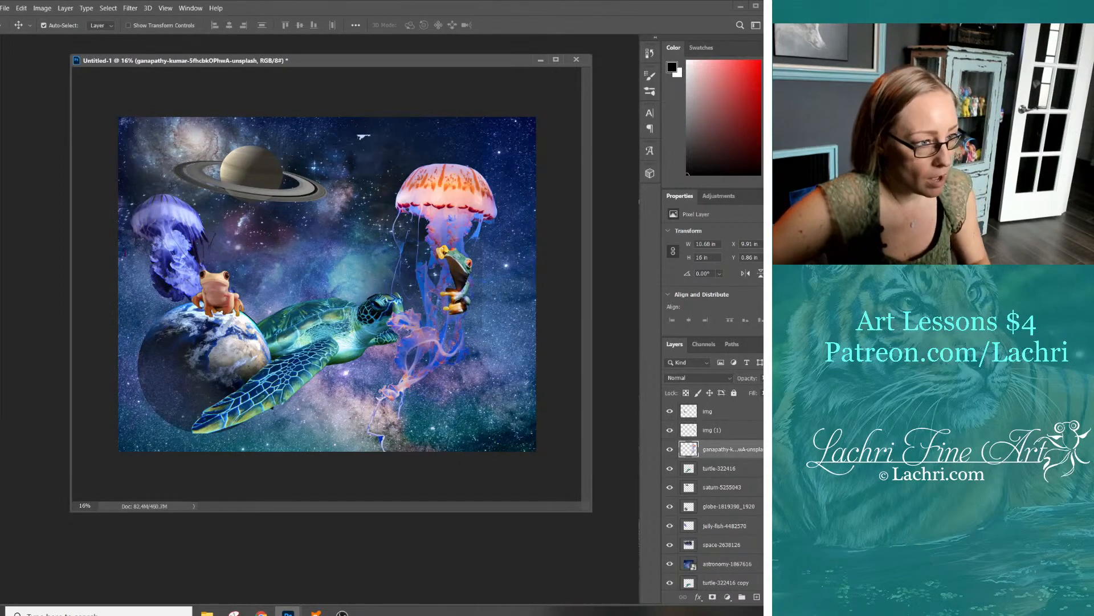
left_click(720, 468)
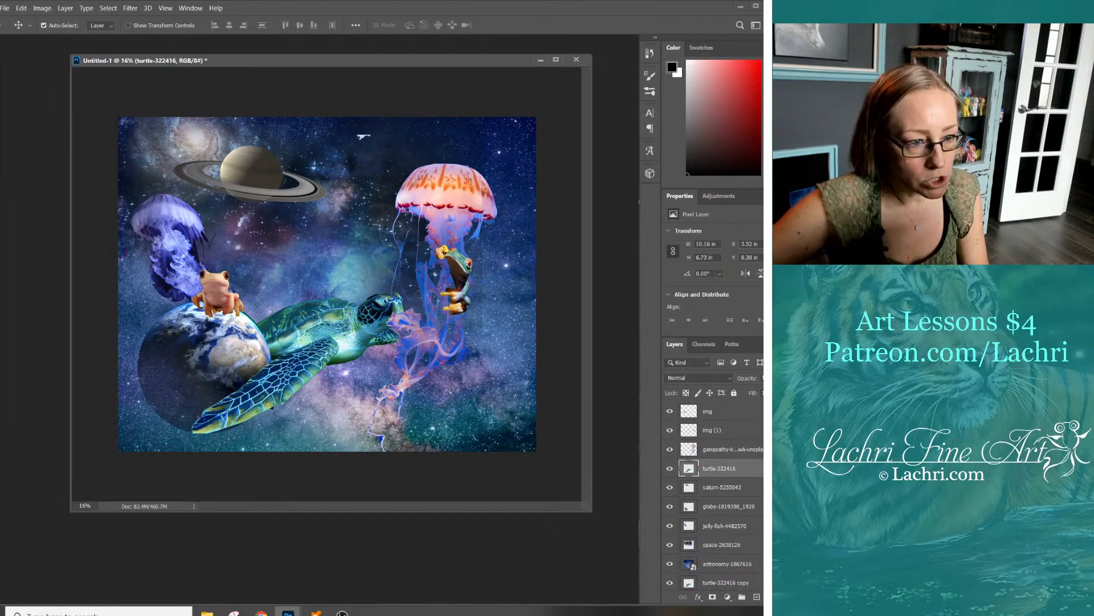
left_click_drag(732, 449, 732, 477)
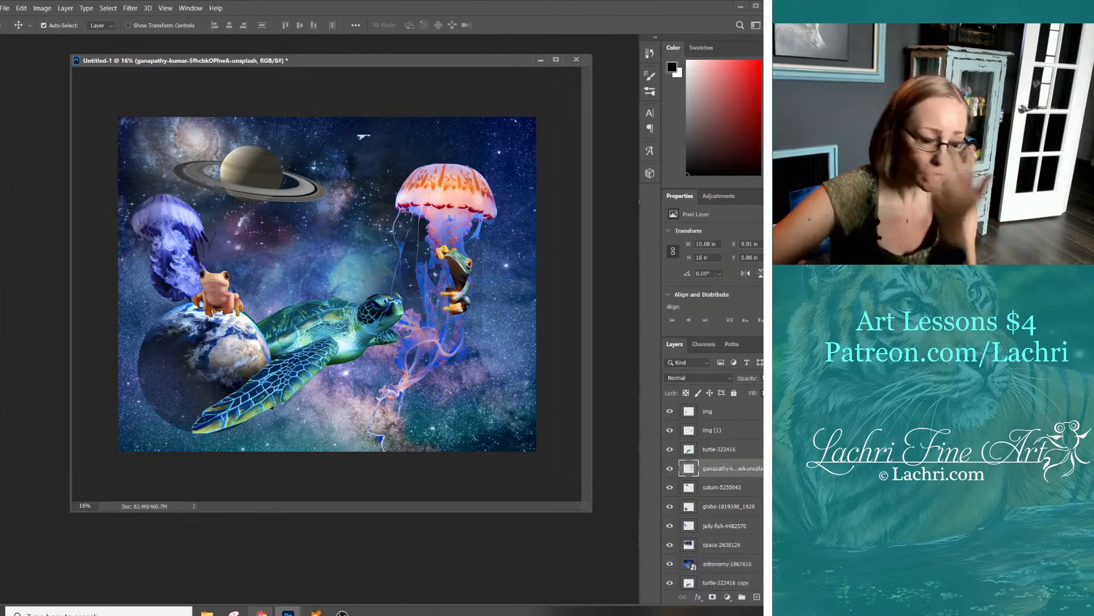
Search the Seagate Expansion Drive for "rule" in File Explorer and place the ruleofthirds image as the top layer, aligned to the canvas's upper-left corner
mouse_move(262, 613)
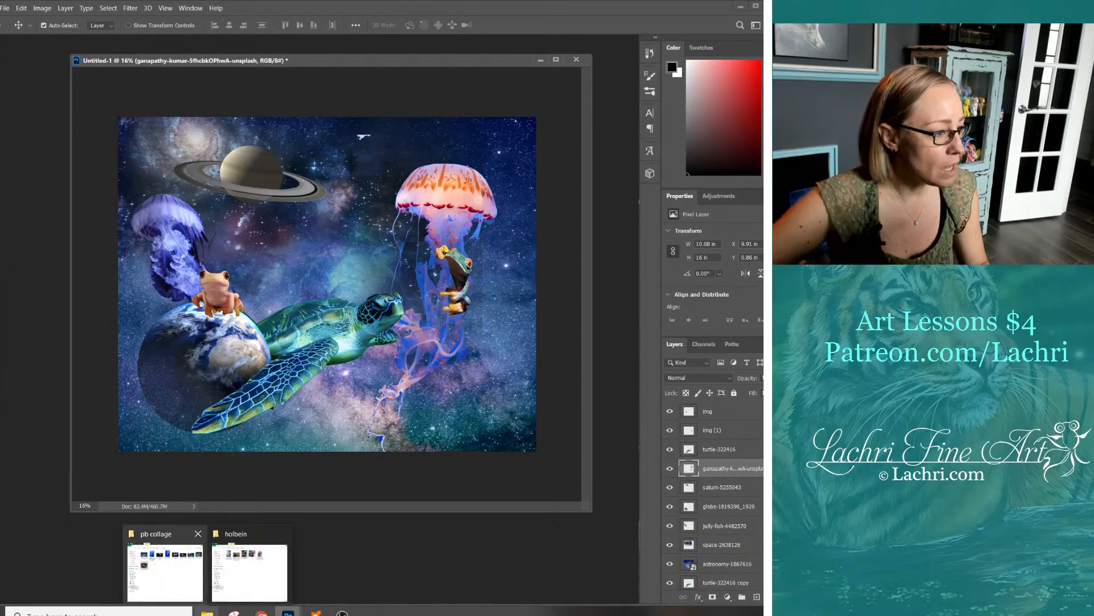
left_click(249, 567)
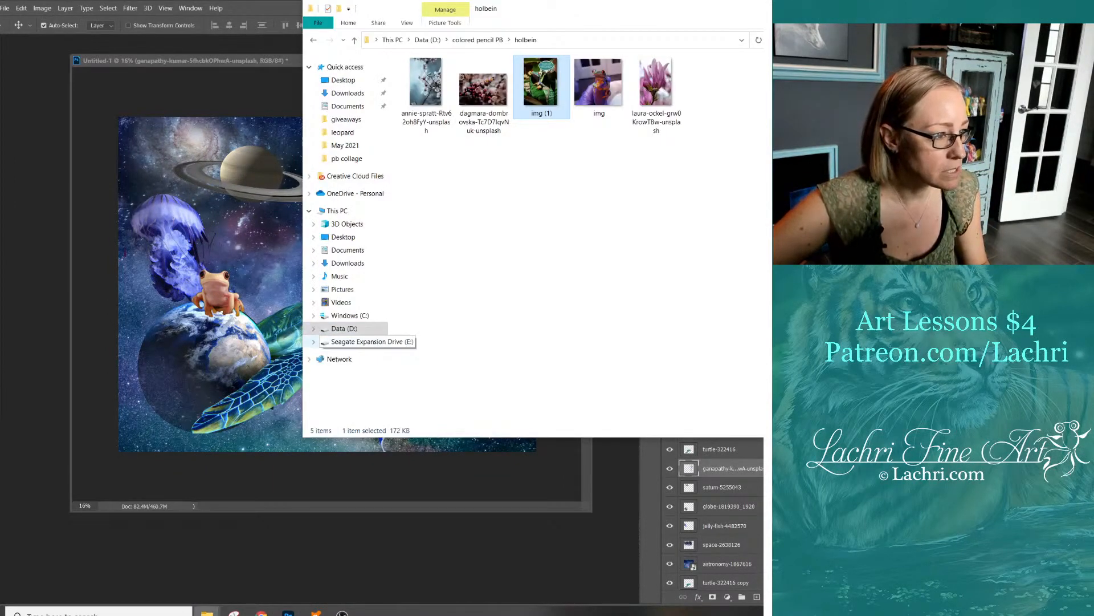
left_click(354, 342)
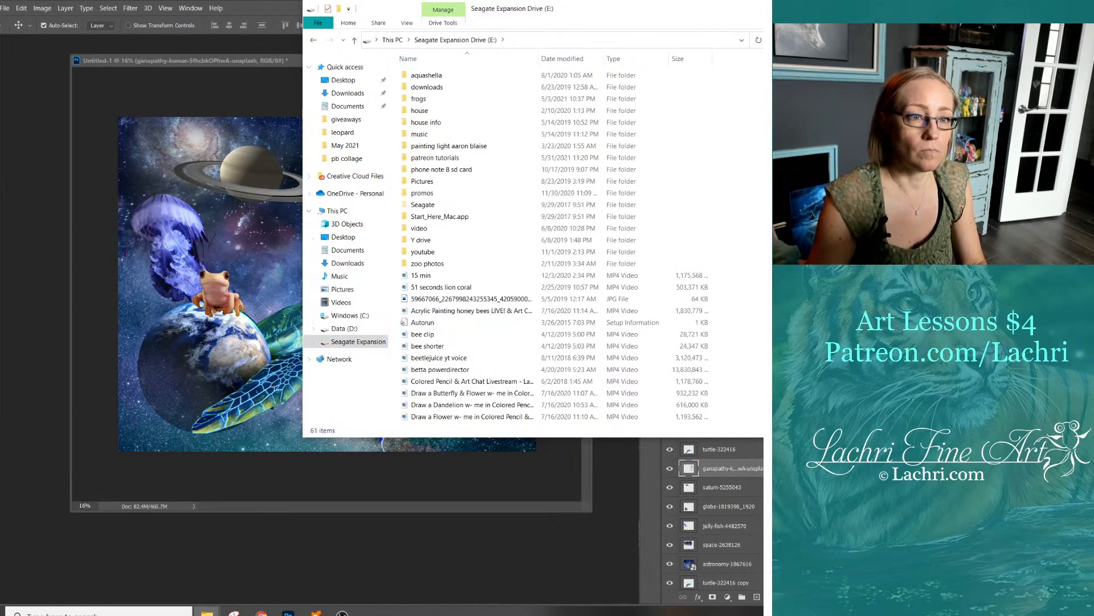
type("rule")
key("Return")
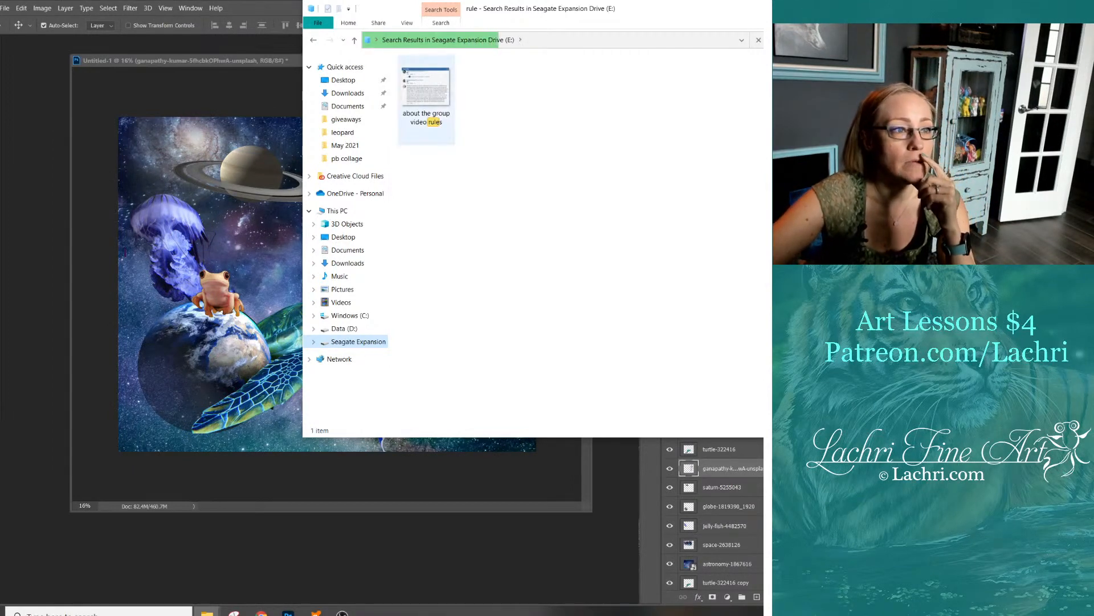
left_click_drag(598, 93, 251, 160)
left_click_drag(306, 251, 170, 122)
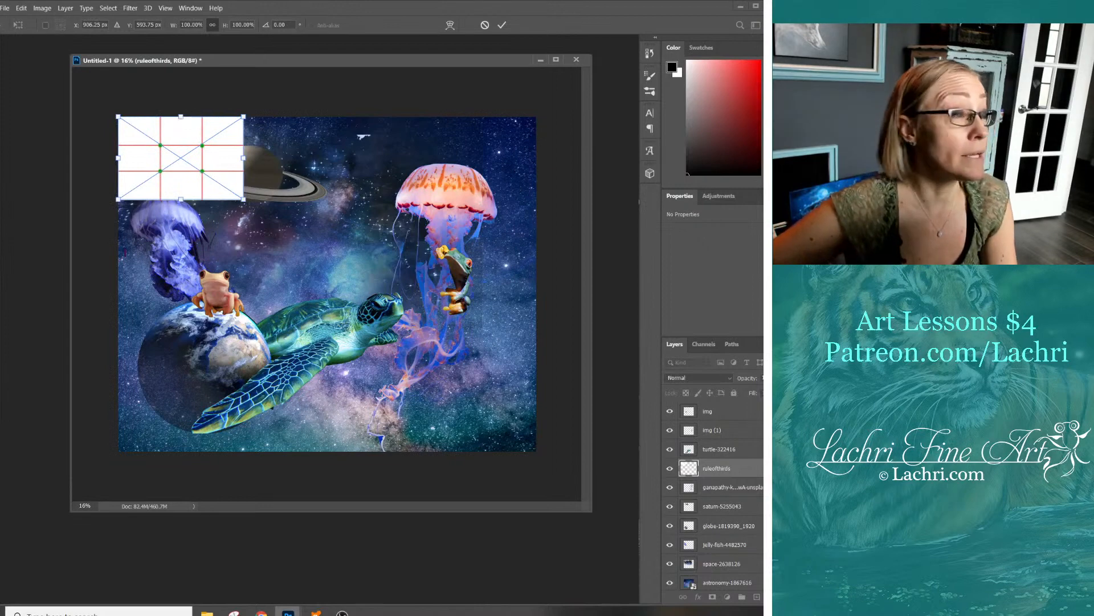
key("Return")
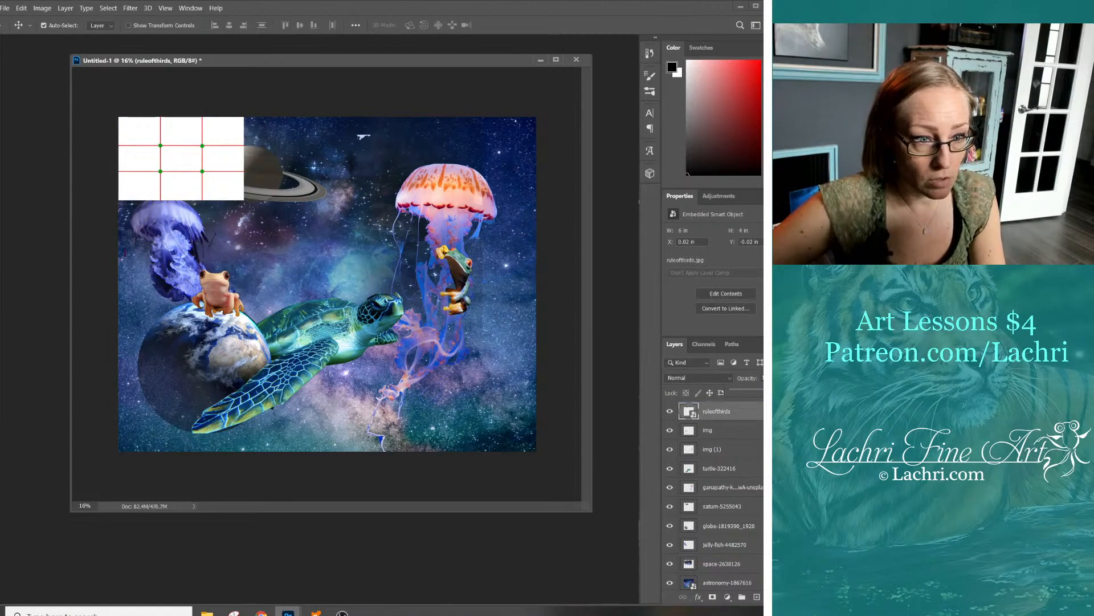
Set the ruleofthirds layer's opacity to 50% and stretch it to cover the whole canvas, about 20 by 16 in
key("5")
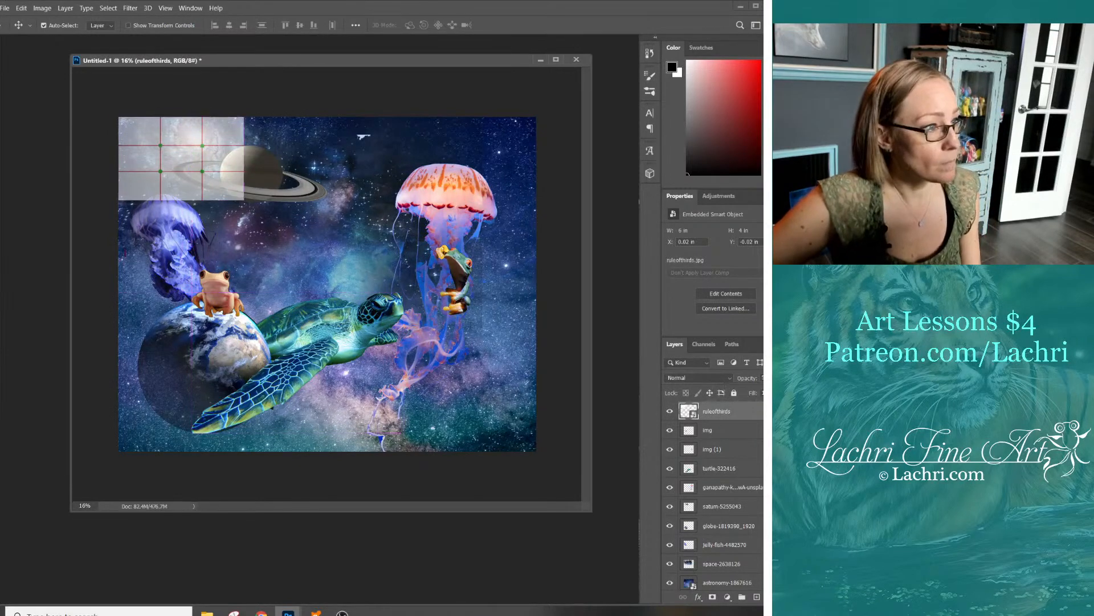
key("ctrl+t")
left_click_drag(243, 198, 537, 450)
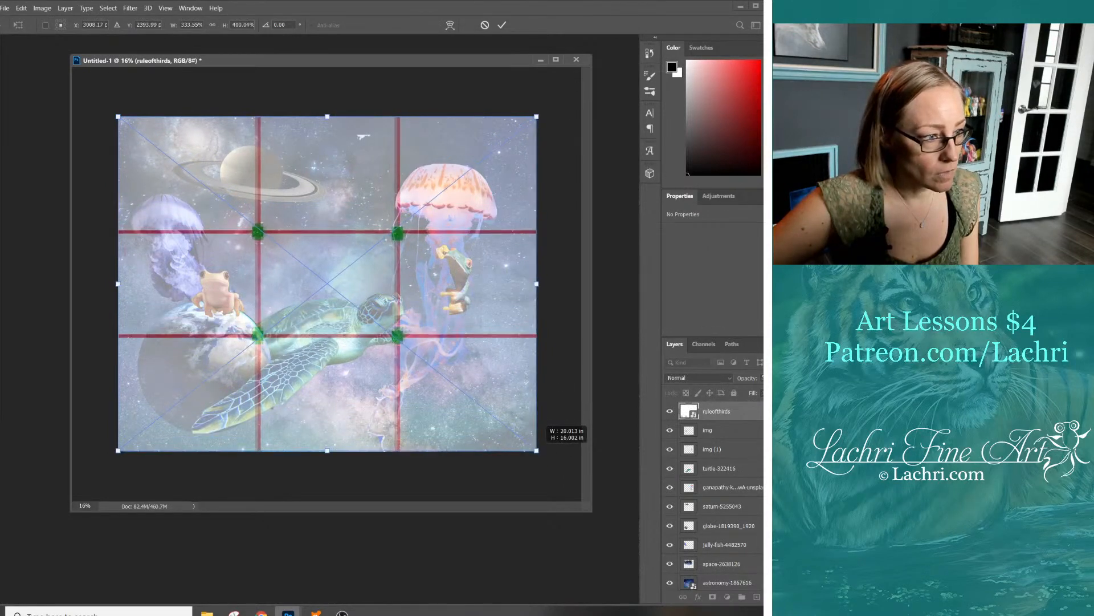
key("Return")
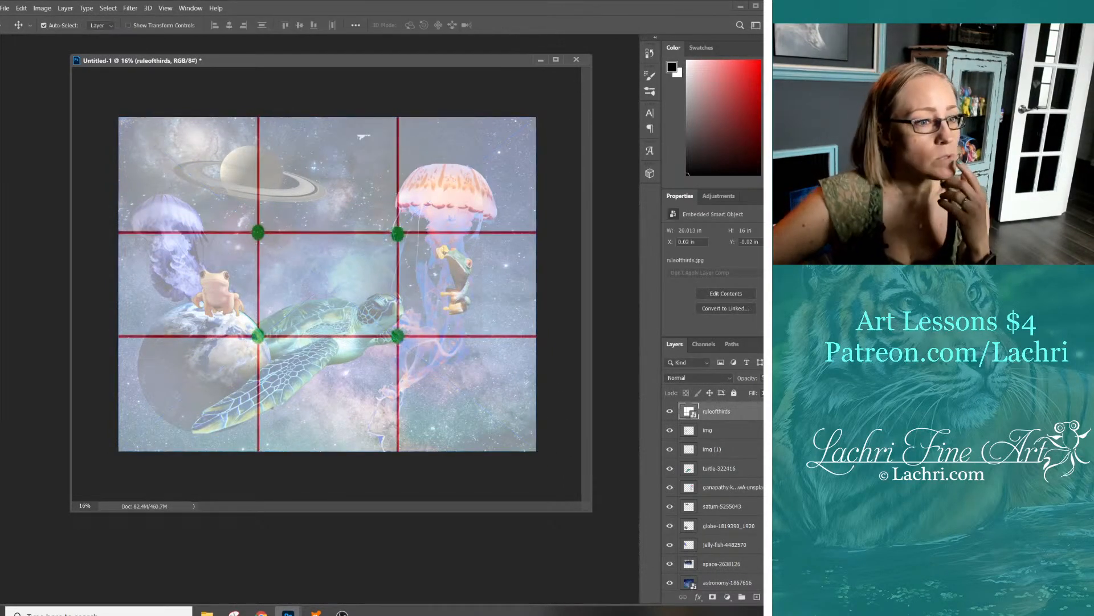
Lower the ruleofthirds overlay's opacity further and move the turtle down until its head meets the lower-right thirds intersection
left_click(763, 378)
left_click_drag(761, 390, 750, 391)
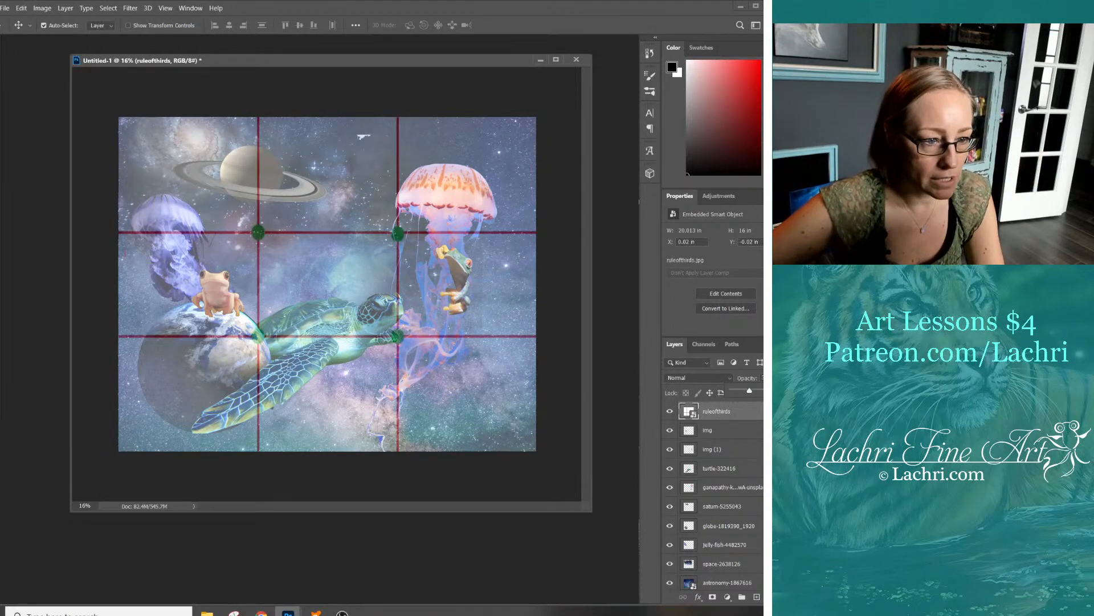
left_click(720, 468)
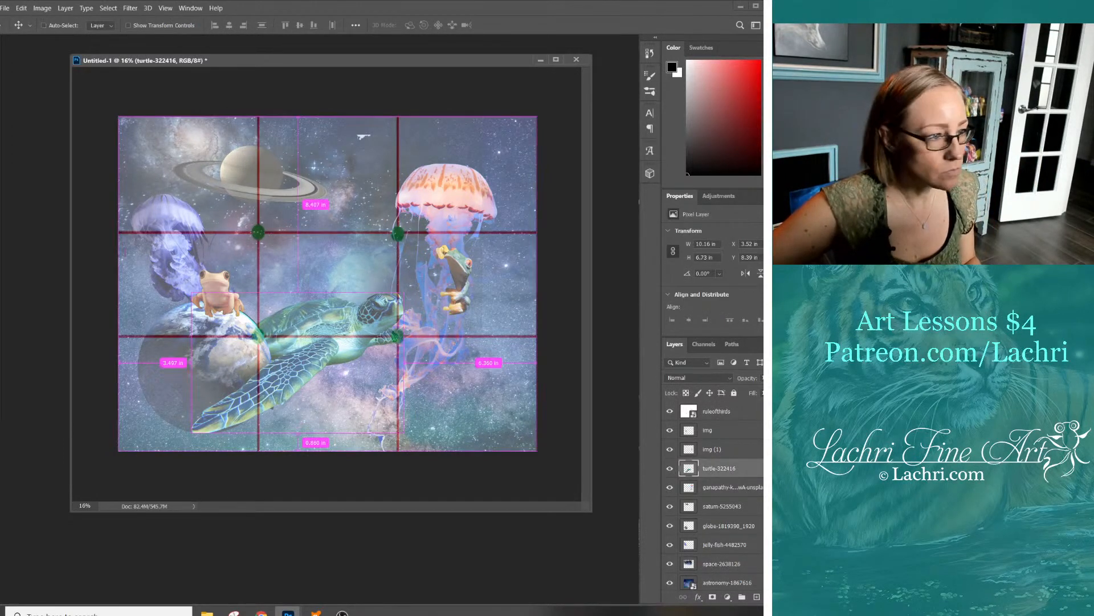
left_click_drag(349, 311, 346, 342)
left_click(717, 411)
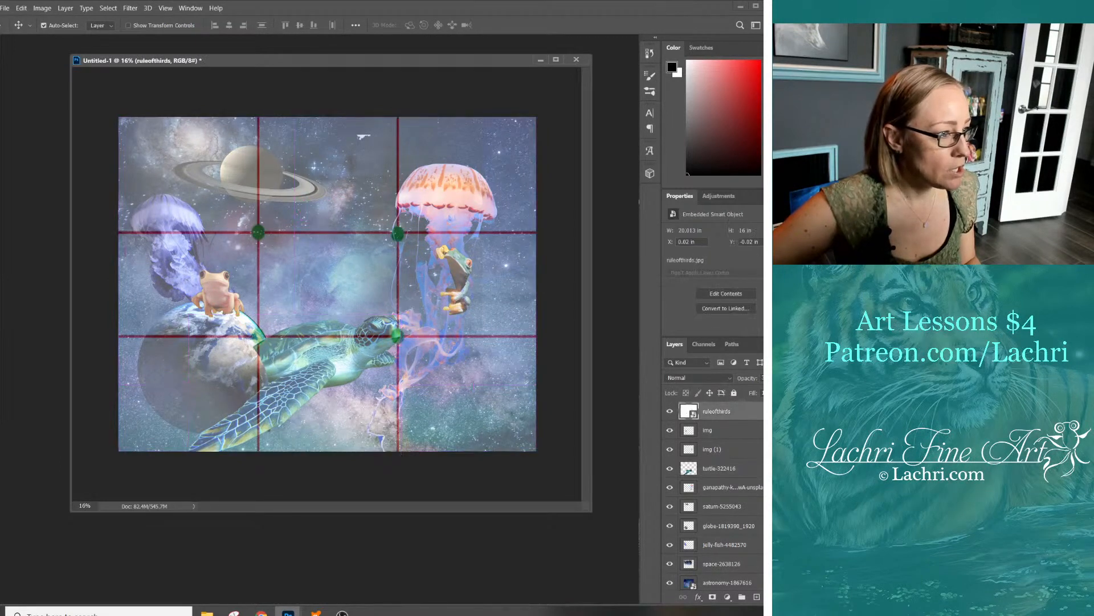
left_click_drag(208, 330, 207, 329)
key("ctrl+z")
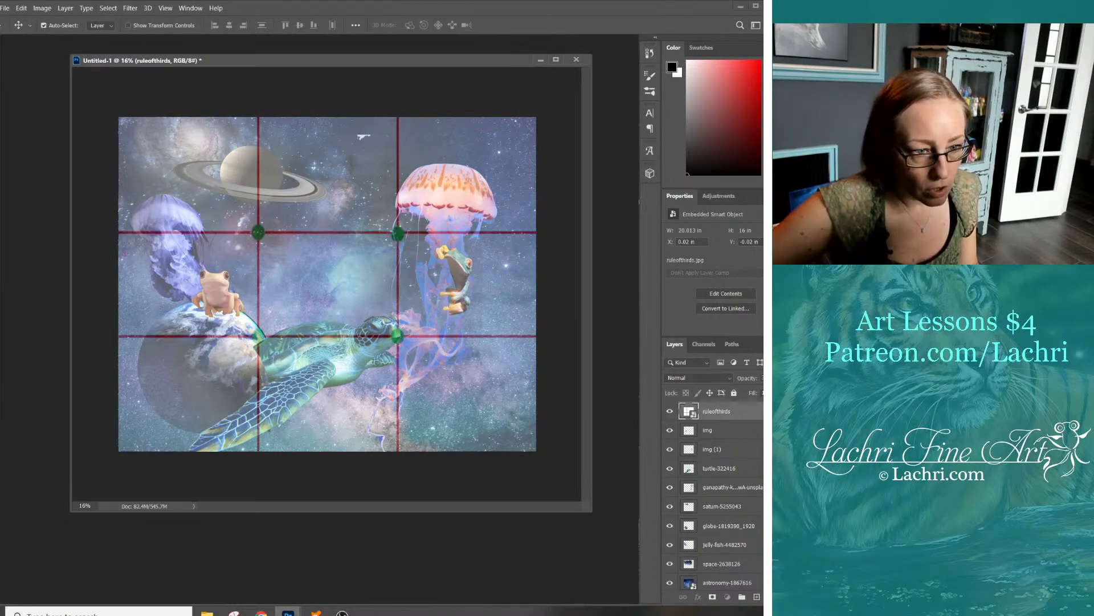
Move the globe down and enlarge it to about 139%, letting it run off the canvas's lower-left corner
left_click(728, 525)
left_click_drag(207, 341, 211, 375)
key("ctrl+t")
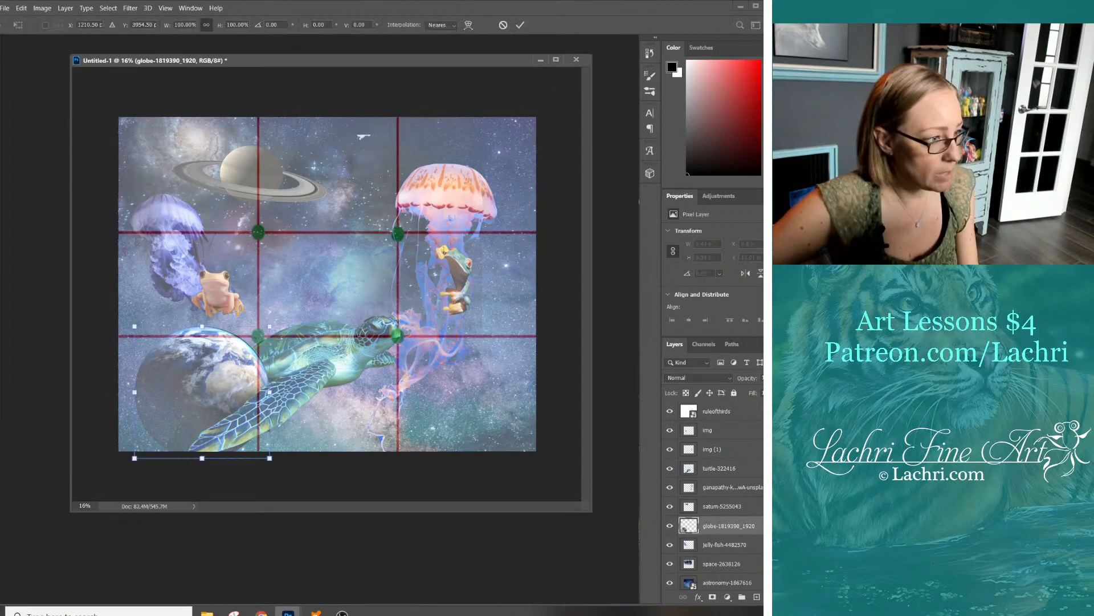
left_click_drag(135, 458, 95, 497)
left_click_drag(202, 373, 205, 365)
left_click_drag(98, 488, 86, 501)
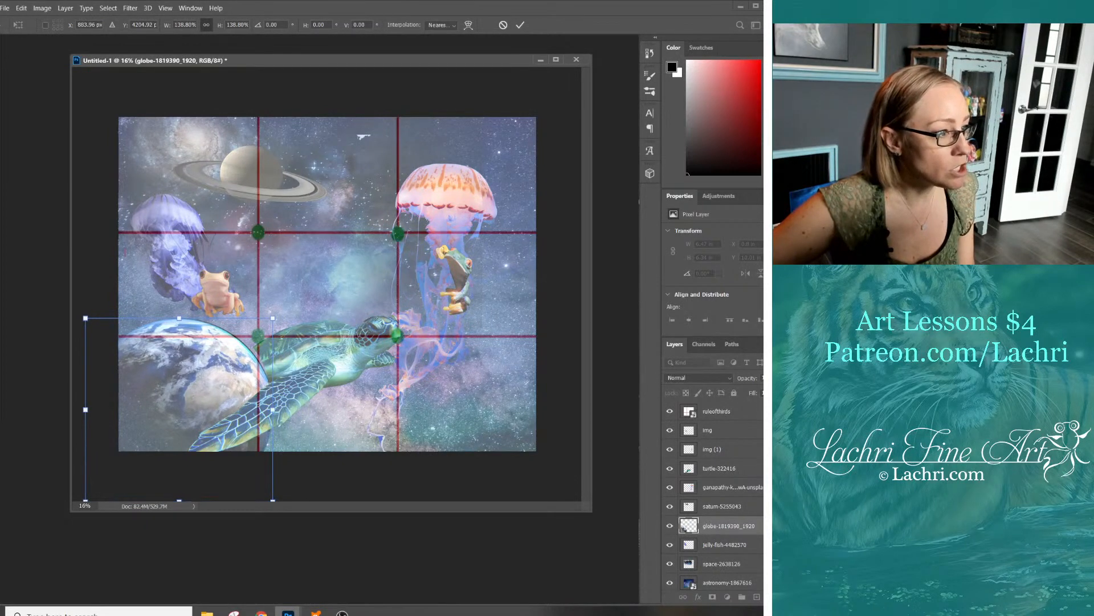
left_click_drag(199, 380, 203, 375)
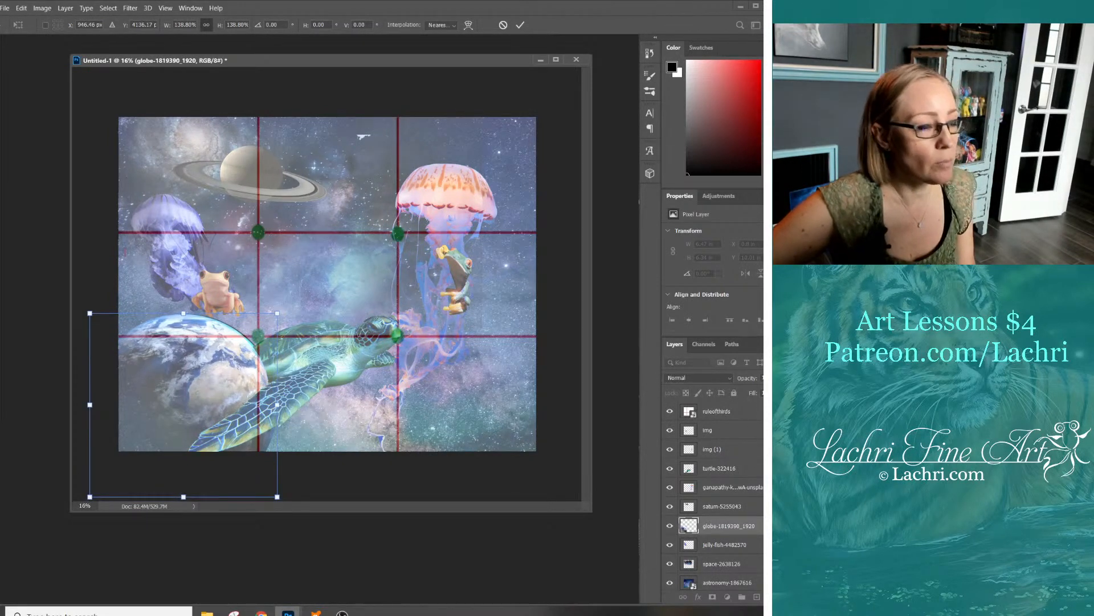
left_click_drag(225, 322, 223, 325)
key("Return")
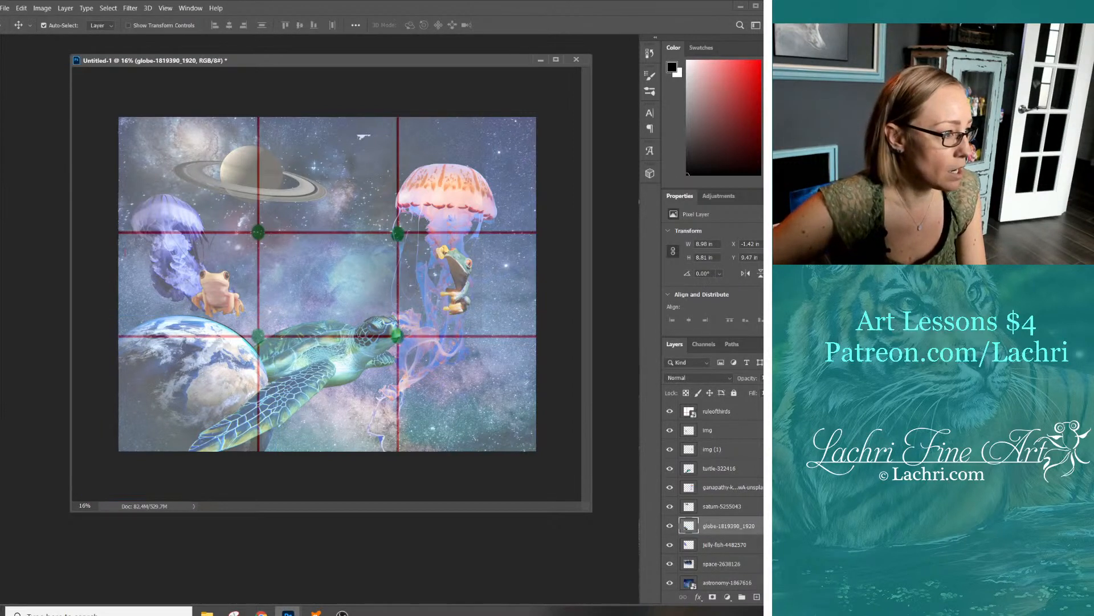
Move the pale frog down onto the top of the globe and enlarge it to about 144%
left_click(716, 411)
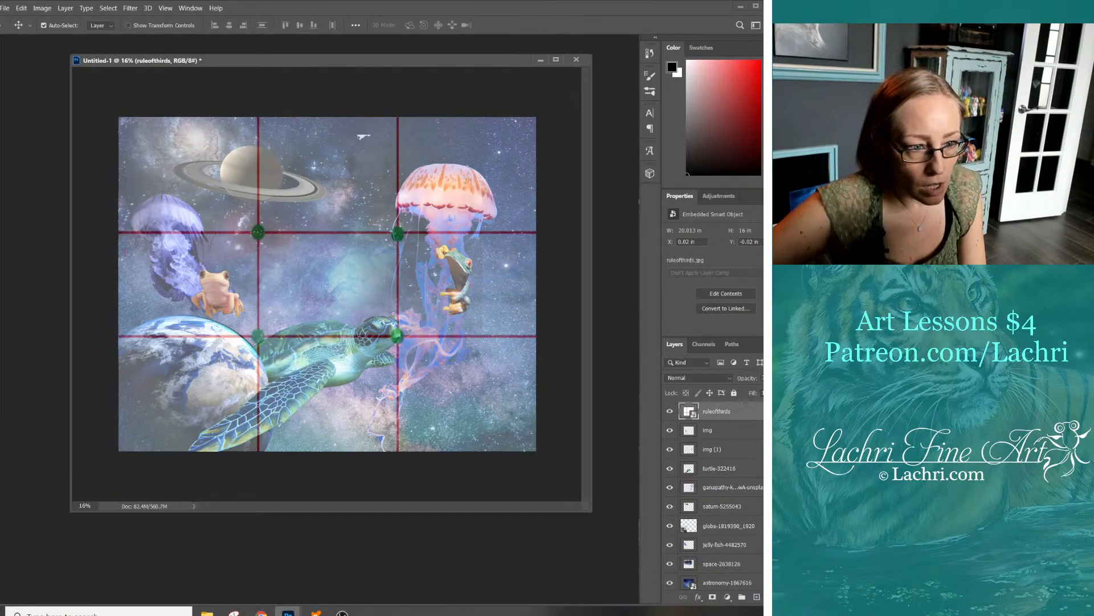
left_click(712, 430)
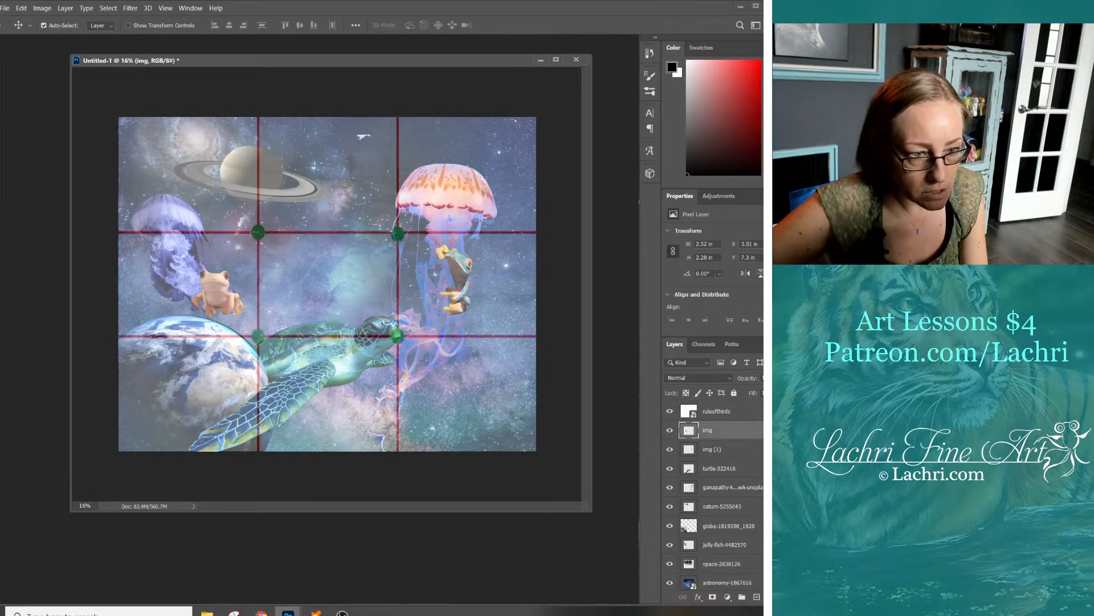
left_click_drag(223, 255, 217, 282)
key("t")
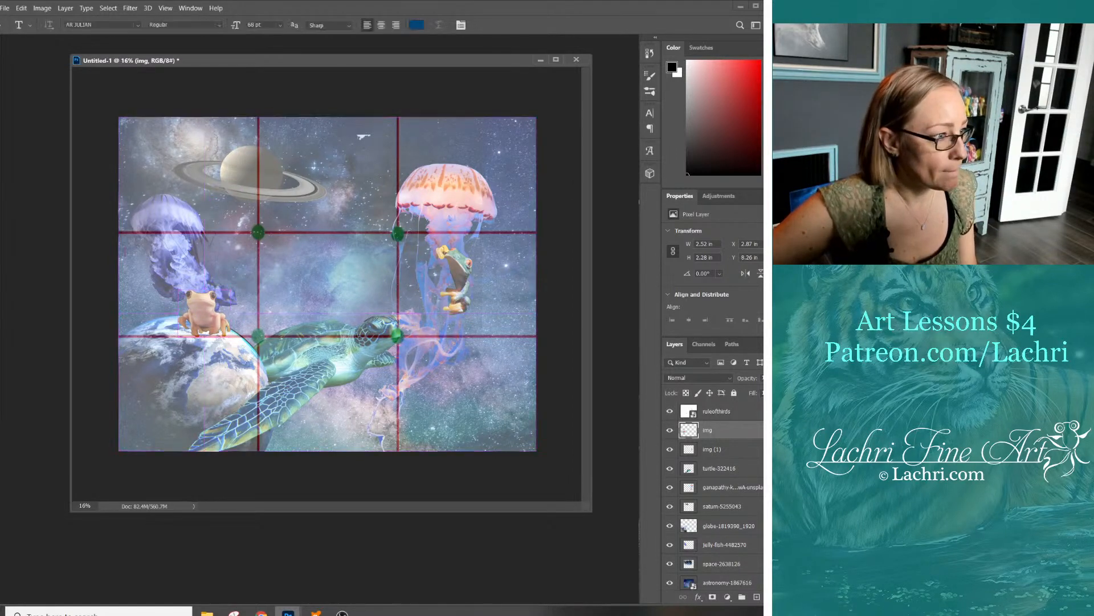
key("ctrl+t")
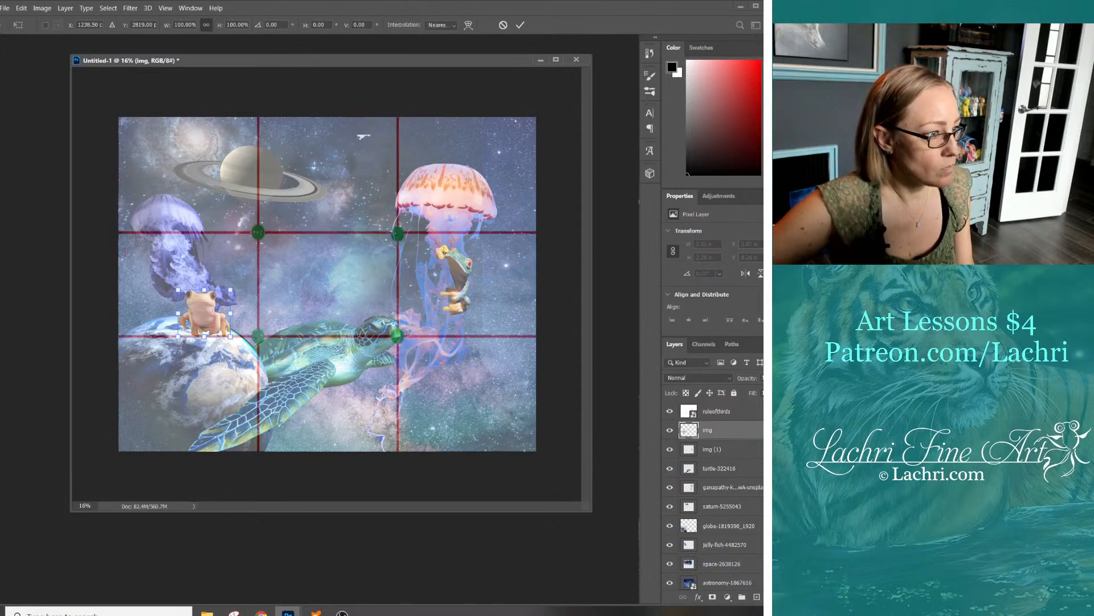
left_click_drag(230, 289, 248, 271)
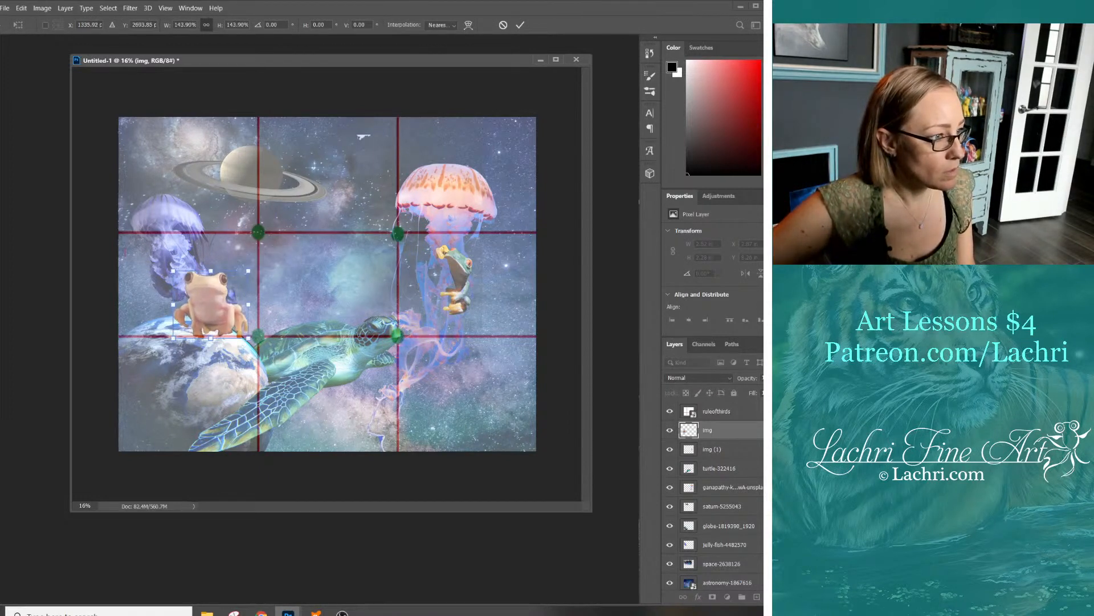
left_click_drag(211, 302, 194, 302)
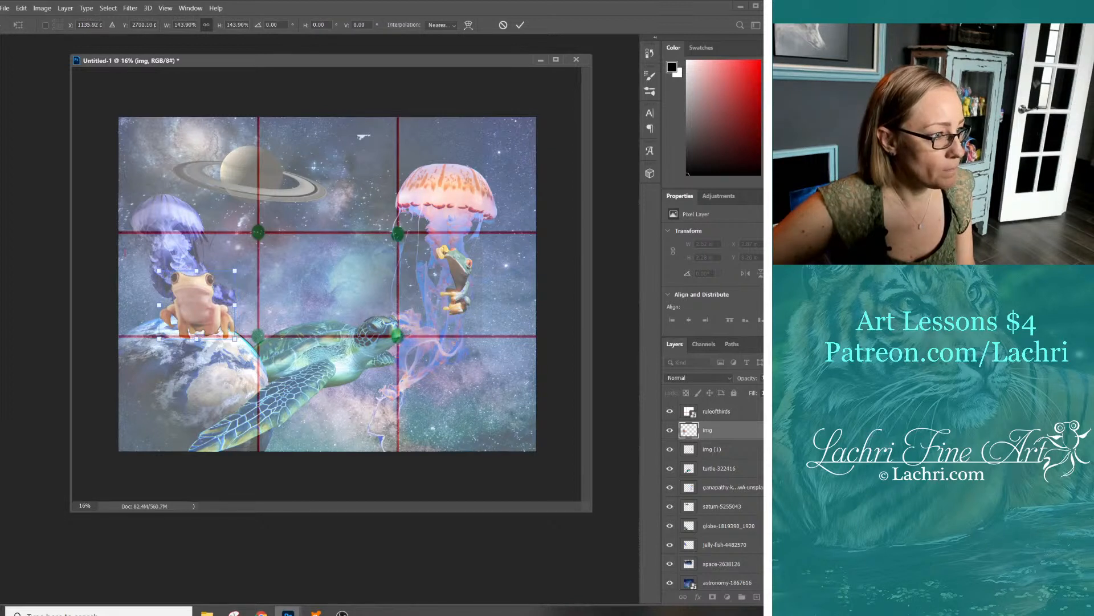
Reduce the pale frog's scale to about 133% and seat it nearly upright on top of the globe
left_click_drag(235, 271, 300, 329)
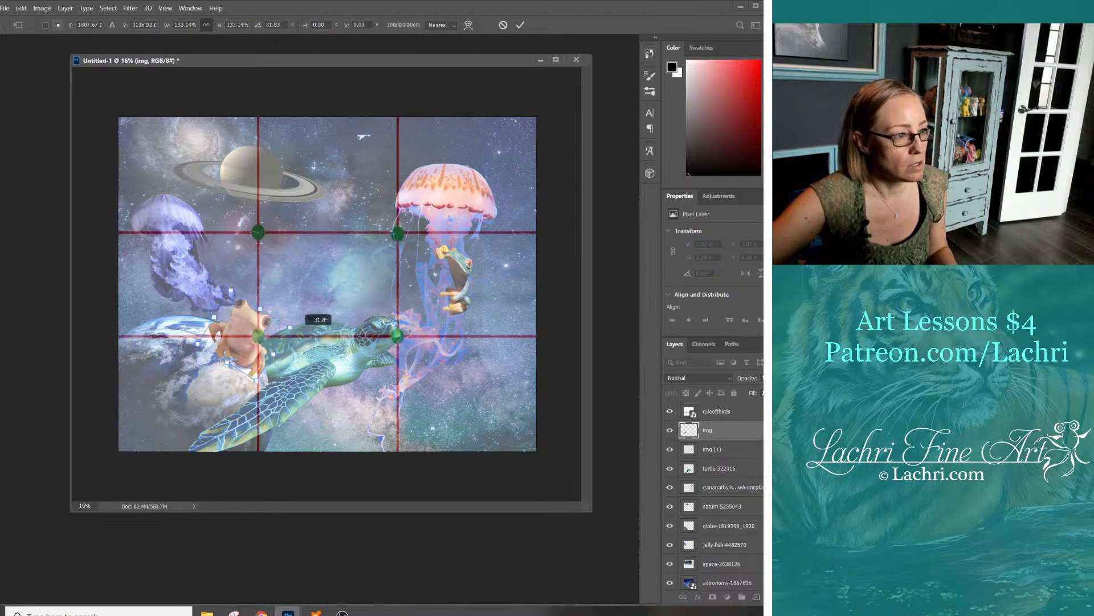
left_click_drag(265, 289, 303, 247)
left_click_drag(276, 297, 227, 279)
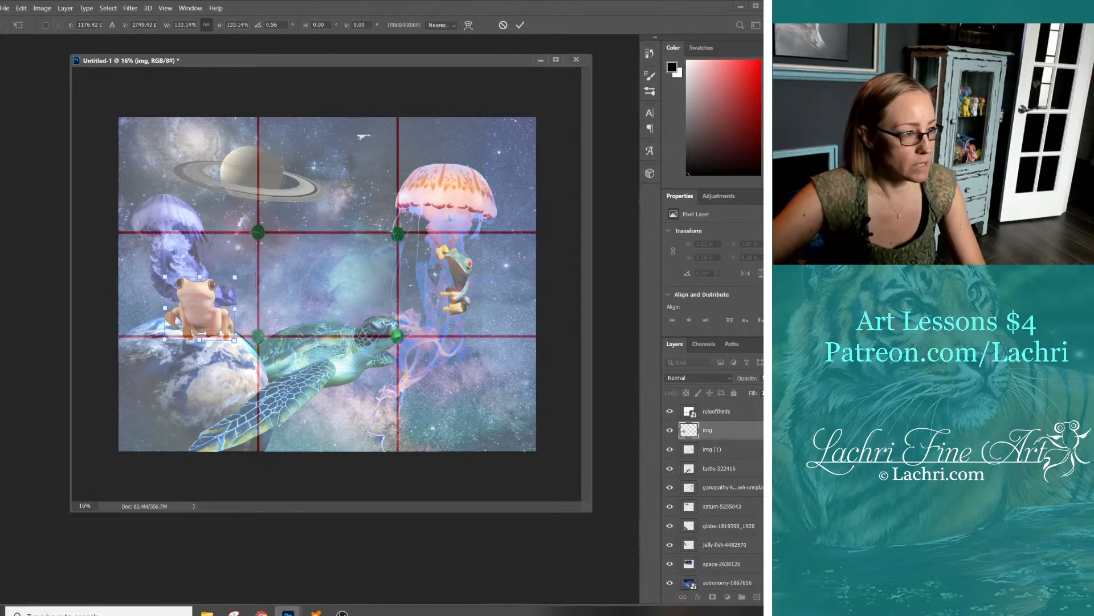
key("Return")
key("t")
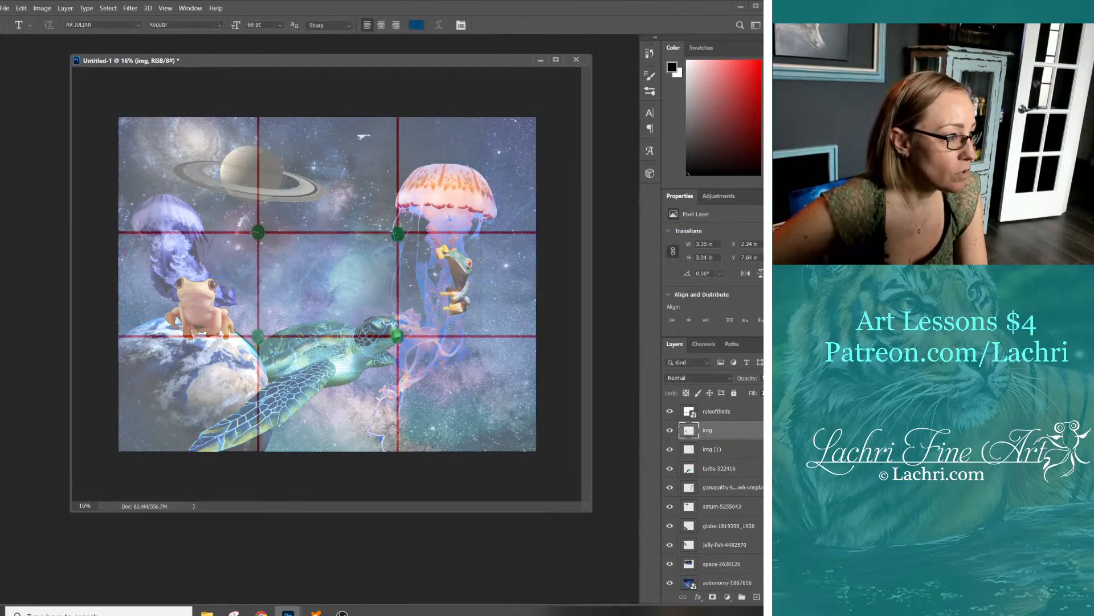
key("v")
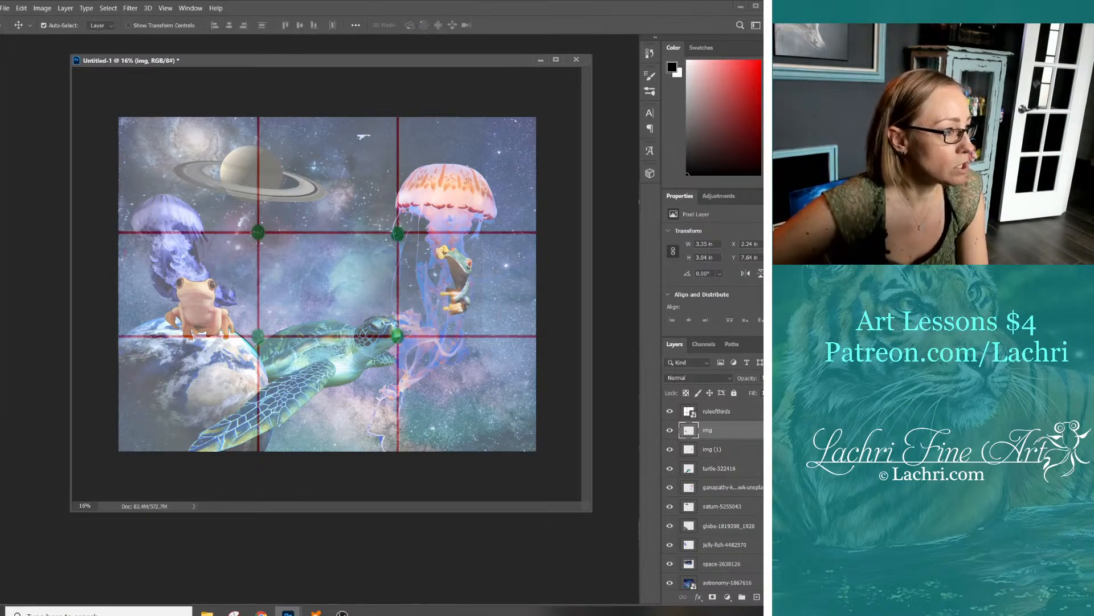
Move the purple jellyfish behind the pale frog, below Saturn, and enlarge it to about 131%
left_click_drag(174, 184, 174, 183)
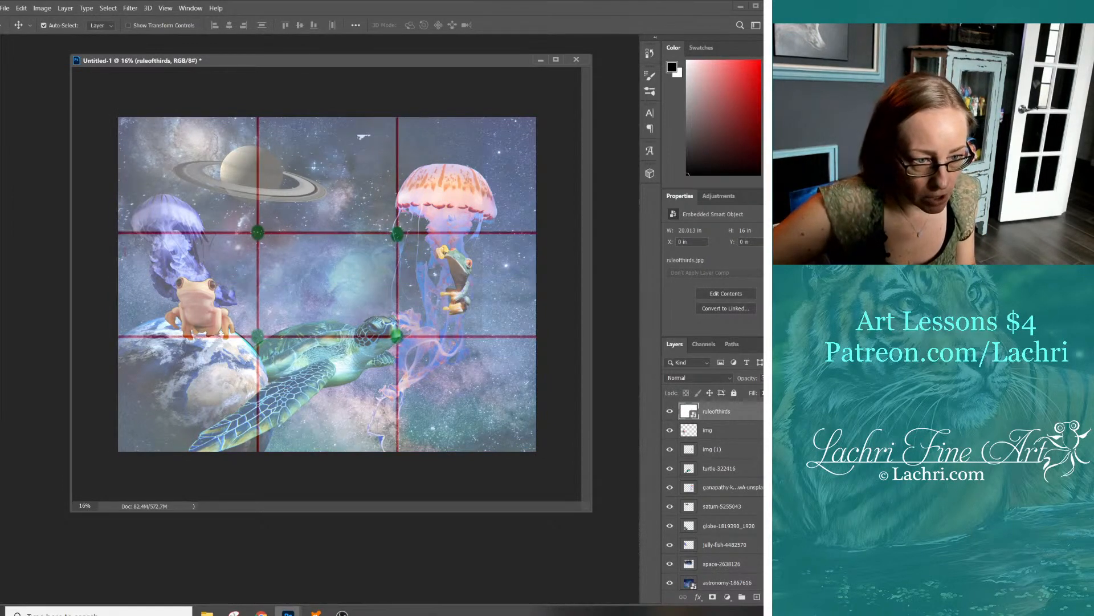
left_click(724, 545)
left_click_drag(156, 168, 208, 177)
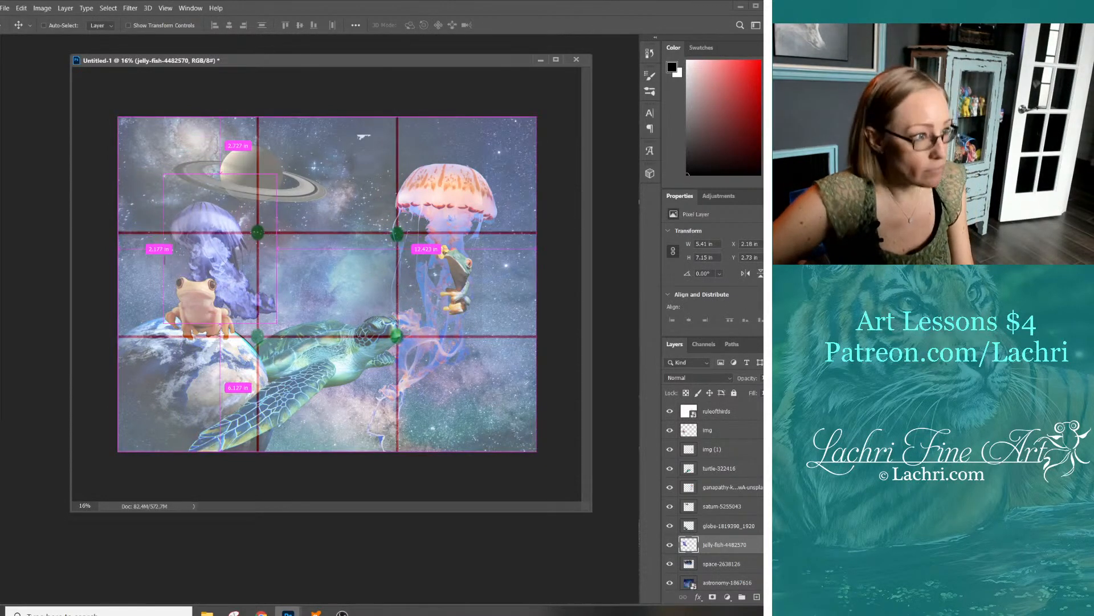
key("ctrl+t")
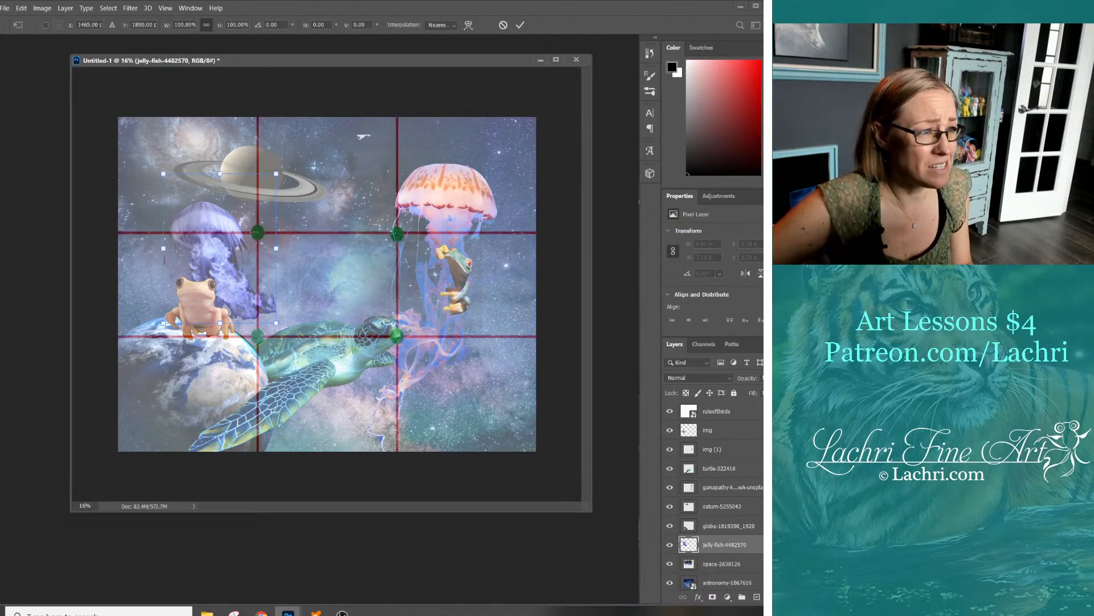
left_click_drag(276, 174, 305, 137)
left_click_drag(231, 222, 228, 245)
left_click_drag(301, 162, 328, 127)
left_click_drag(238, 192, 225, 207)
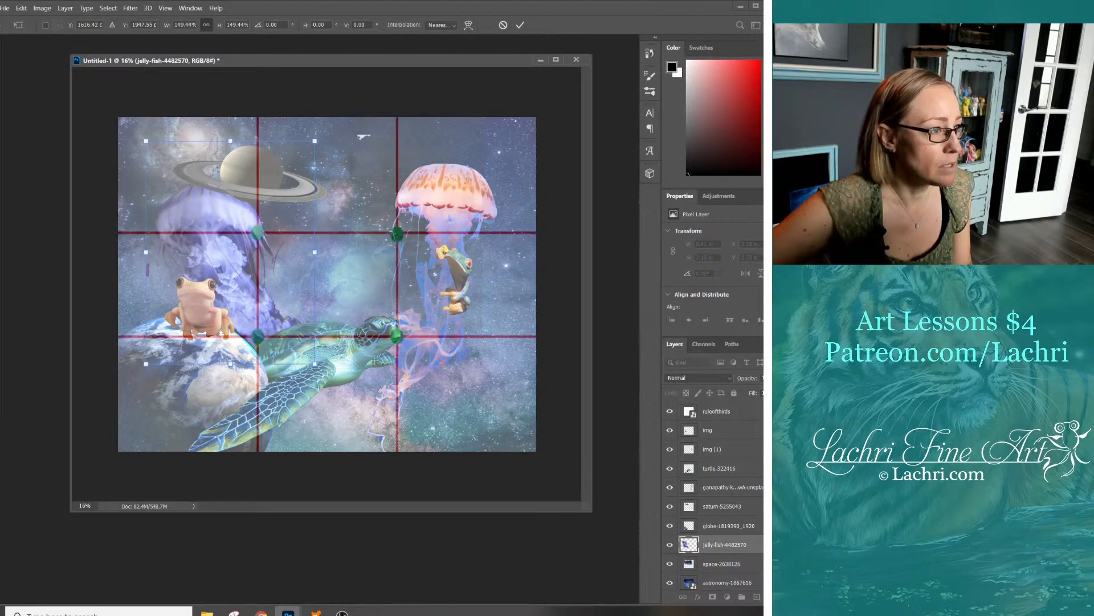
left_click_drag(314, 141, 292, 167)
left_click_drag(223, 232, 242, 236)
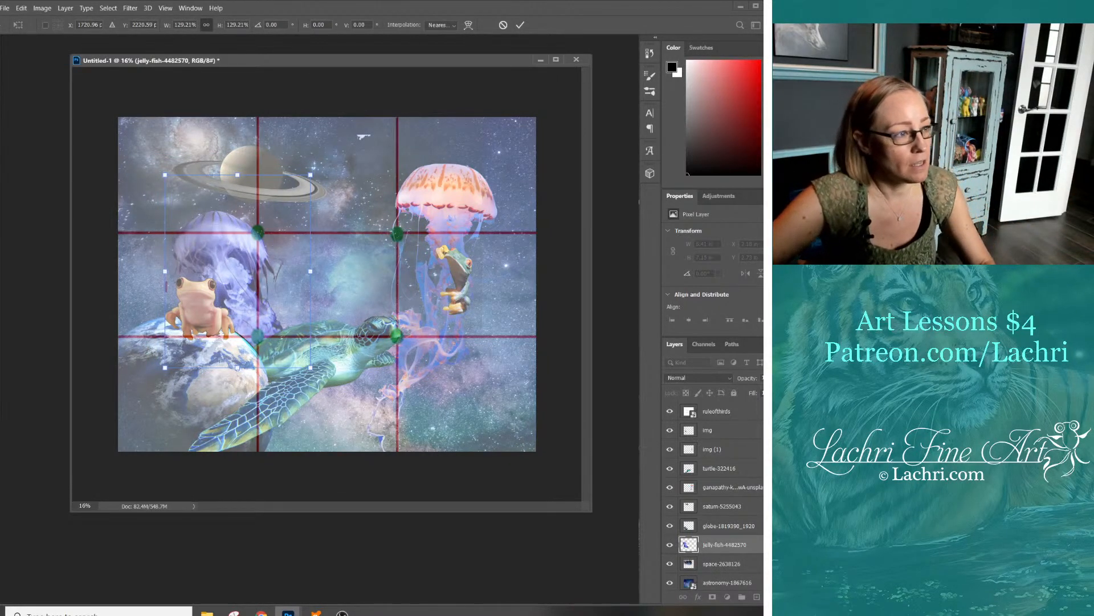
left_click_drag(165, 175, 163, 172)
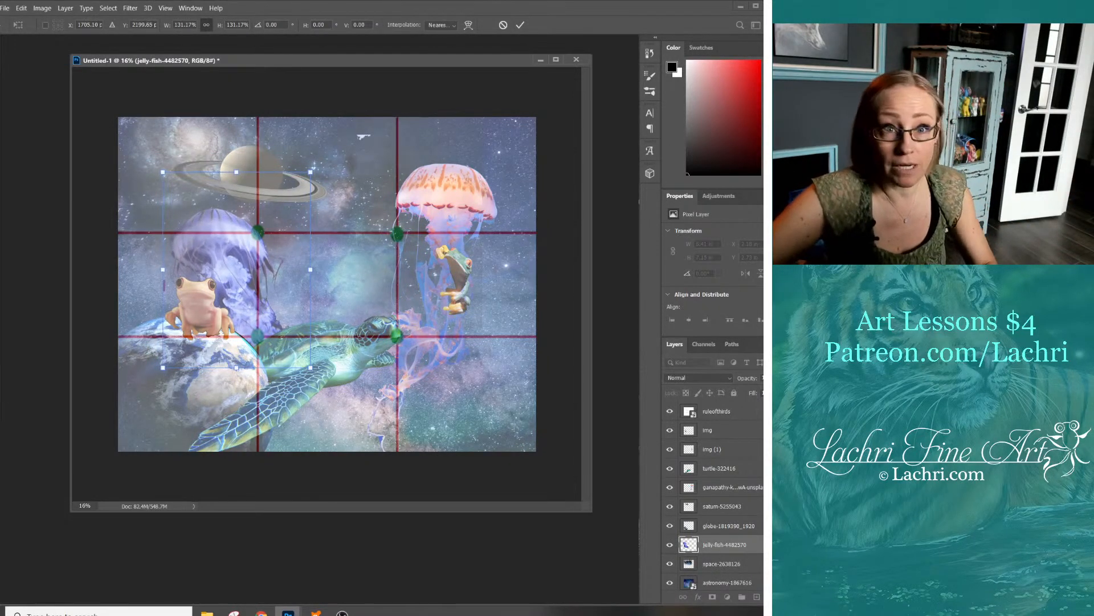
key("Return")
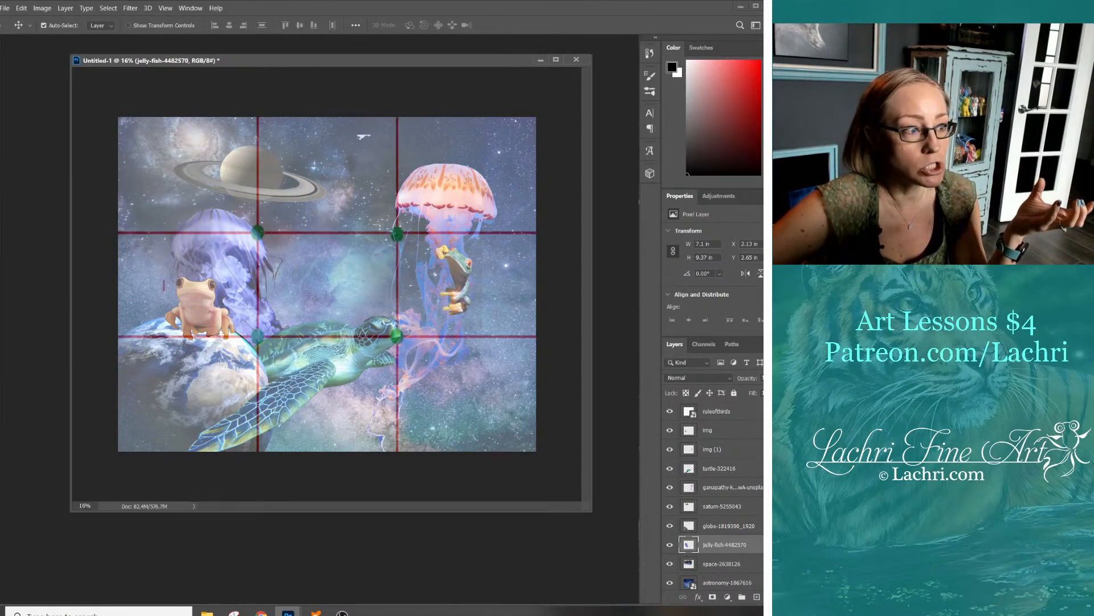
Enlarge the turtle to about 126% and position its eye on the lower-right thirds intersection
left_click(721, 411)
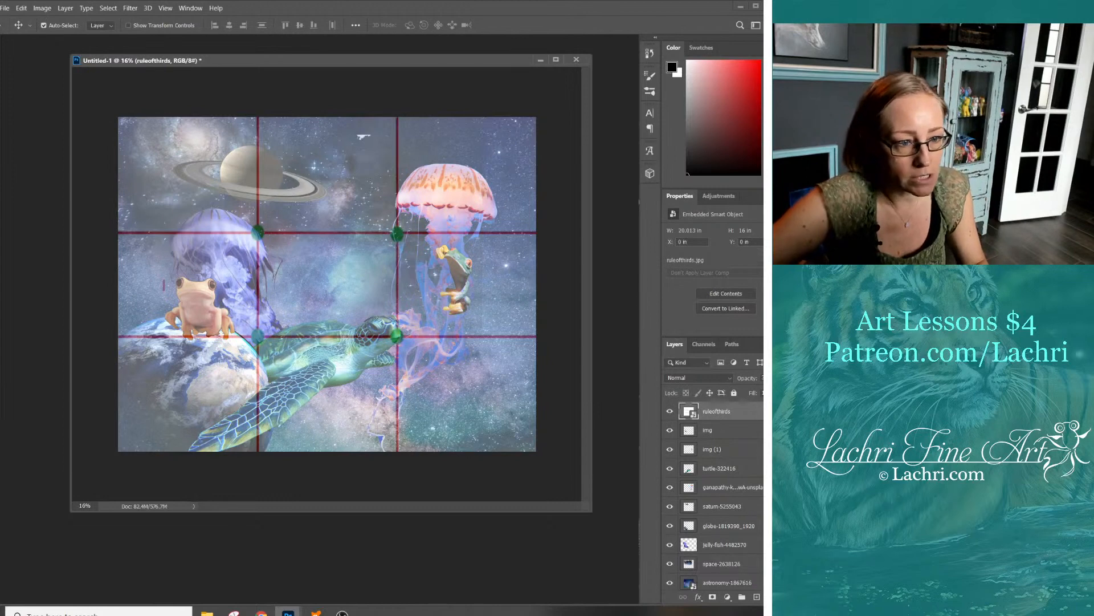
left_click(719, 468)
key("ctrl+t")
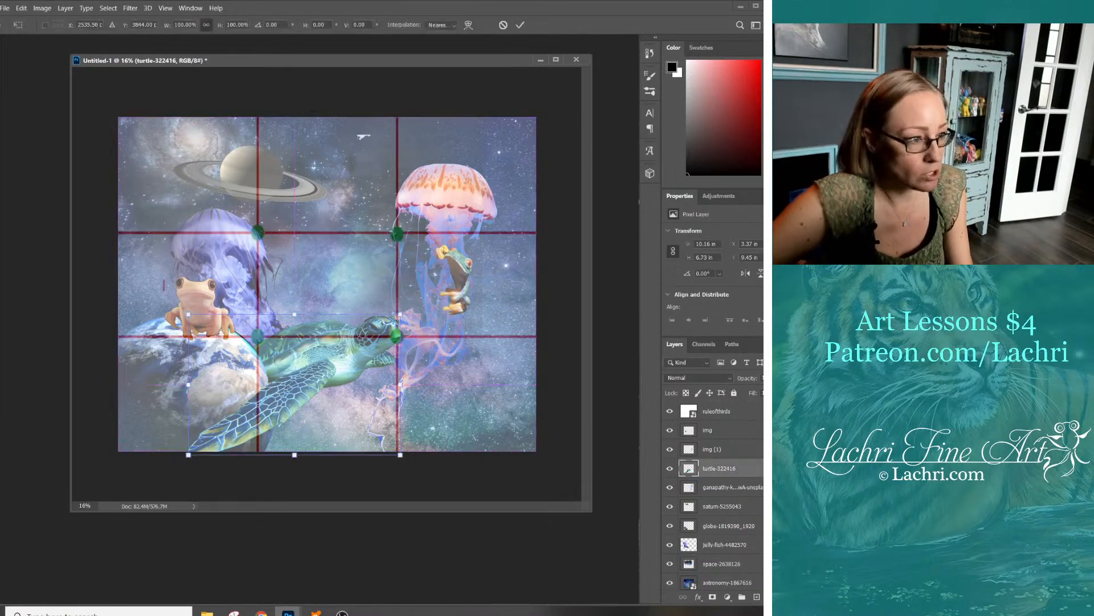
left_click_drag(188, 454, 158, 475)
left_click_drag(289, 367, 305, 360)
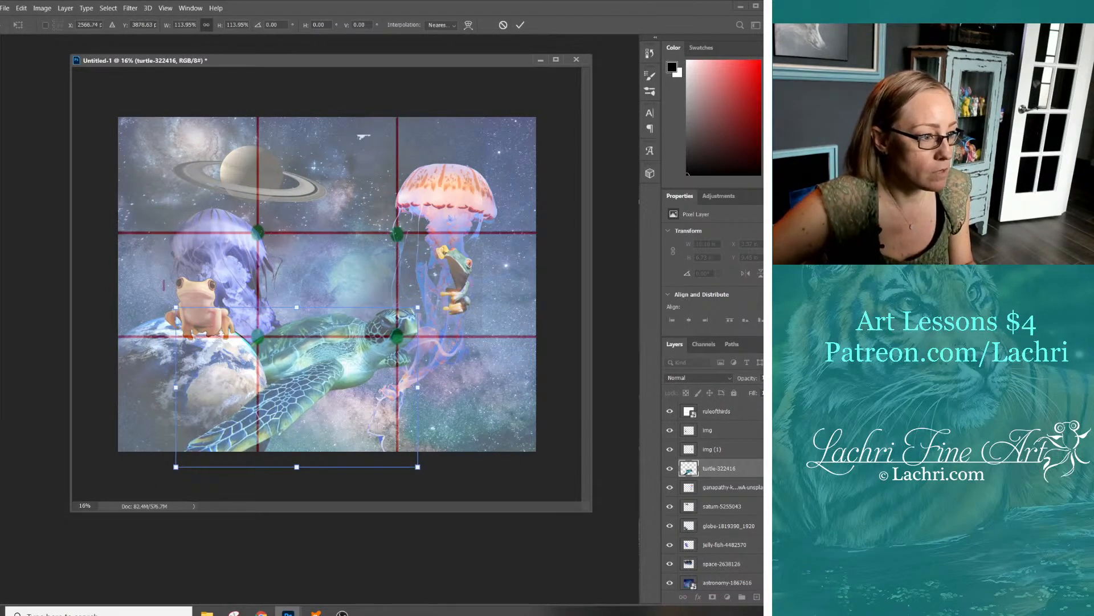
left_click_drag(418, 467, 443, 484)
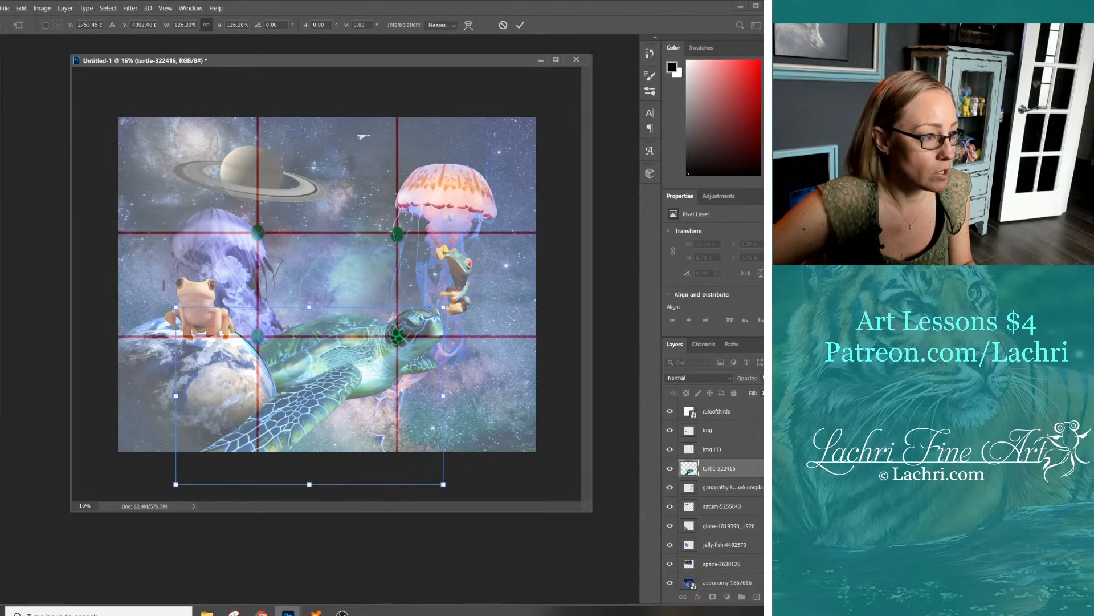
left_click_drag(365, 342, 361, 343)
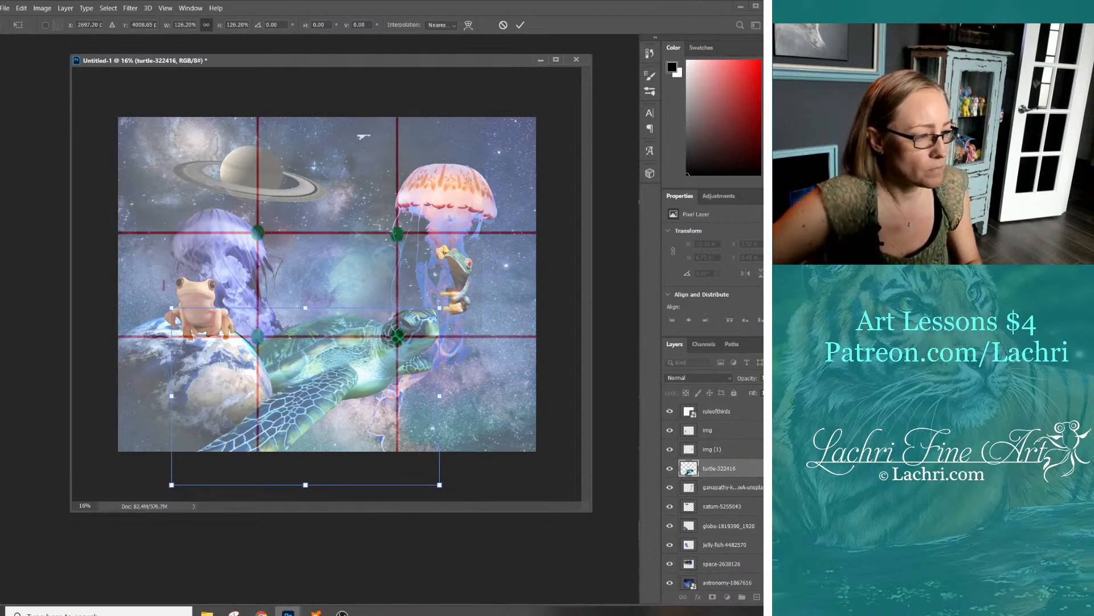
key("Return")
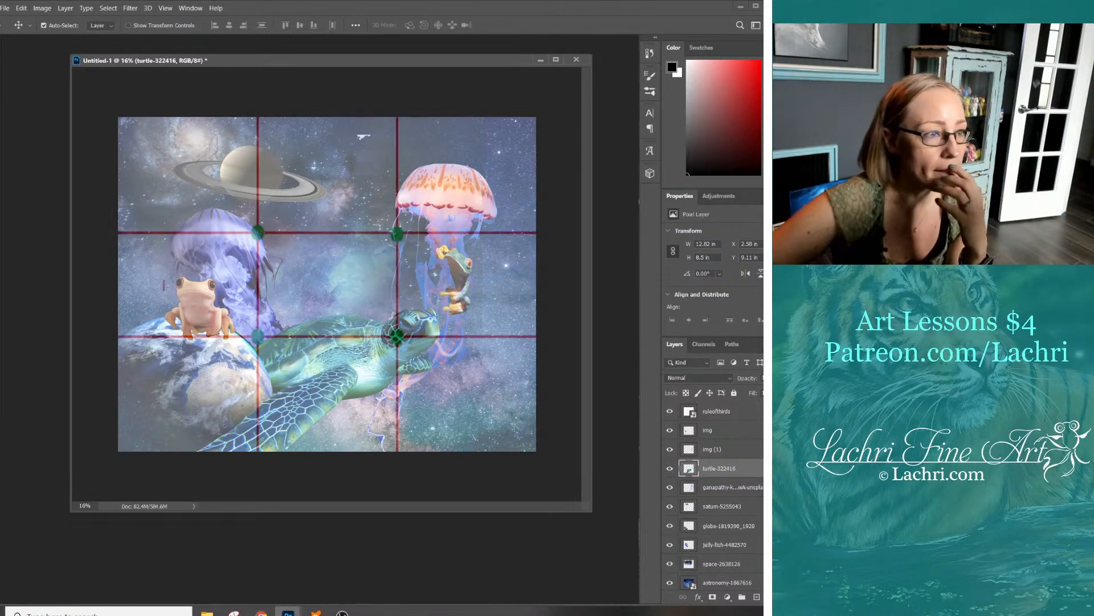
Shift the red-eyed frog slightly down along the orange jellyfish's tentacles, closer to the turtle's head
left_click(716, 411)
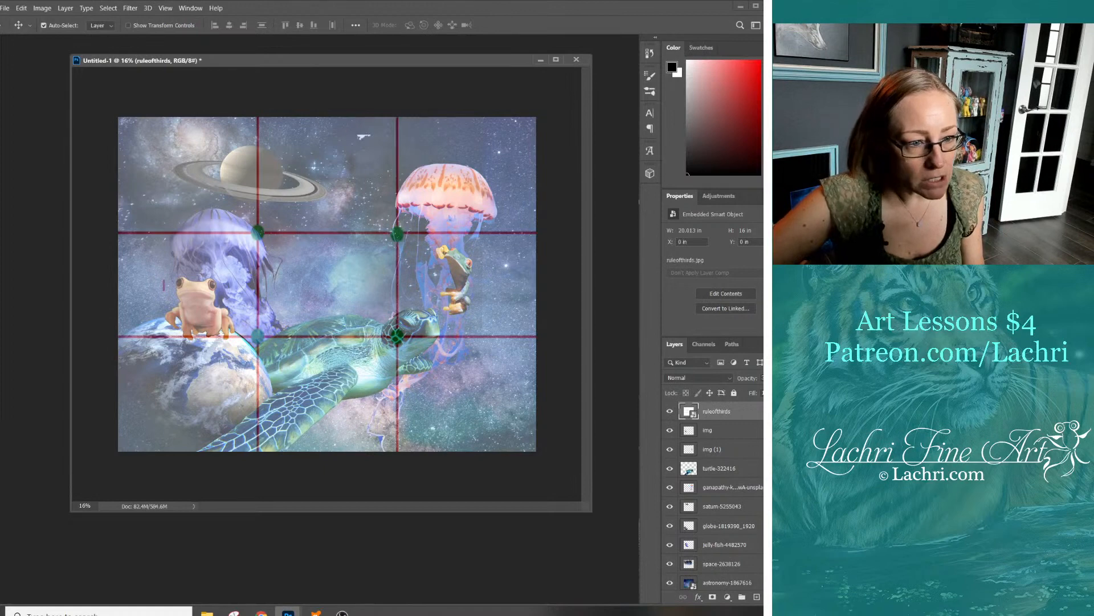
left_click(457, 278)
left_click_drag(456, 278, 453, 283)
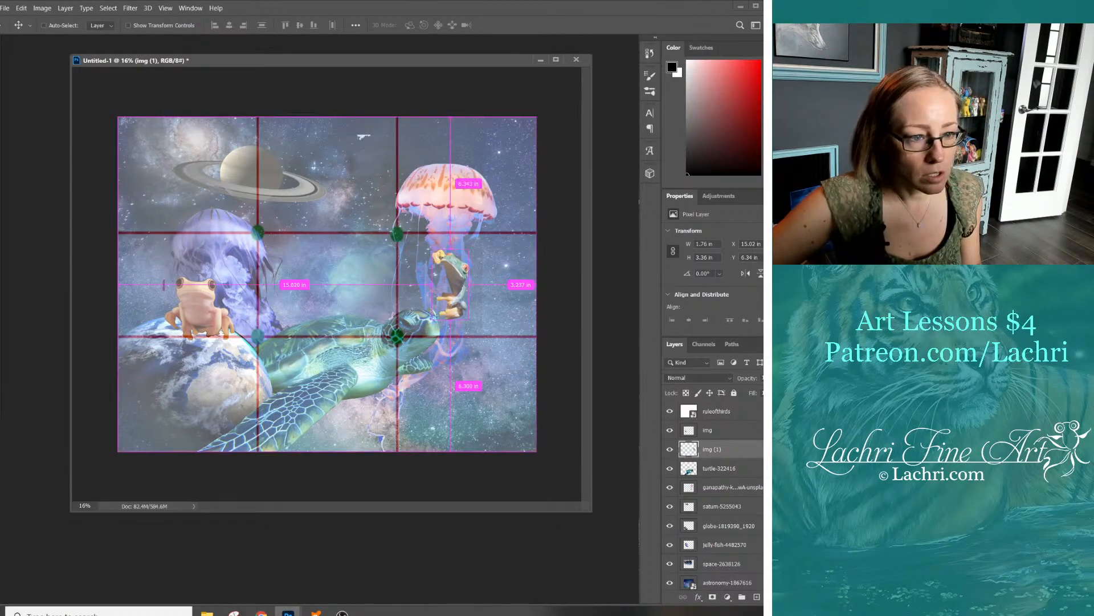
right_click(714, 449)
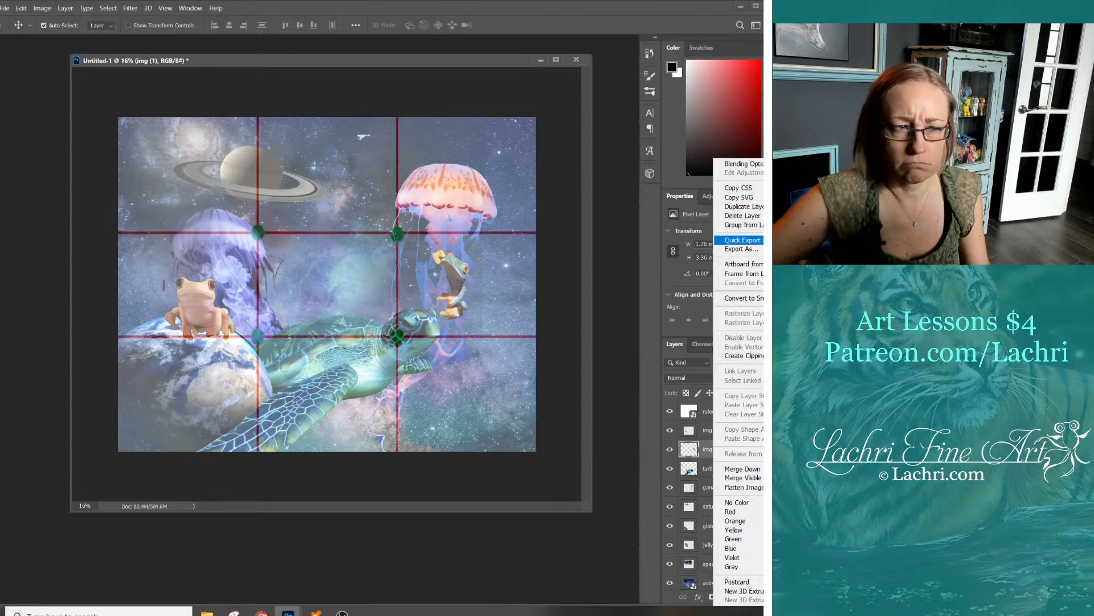
key("Escape")
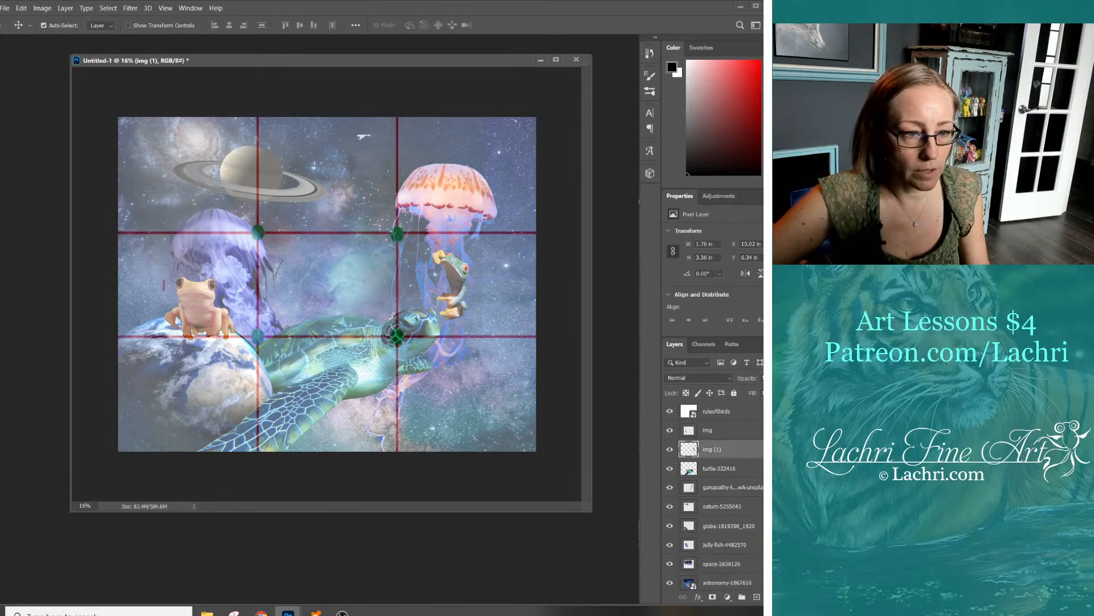
Rename the red-eyed frog's layer to GLITCH and the pale frog's layer to cookie
double_click(712, 449)
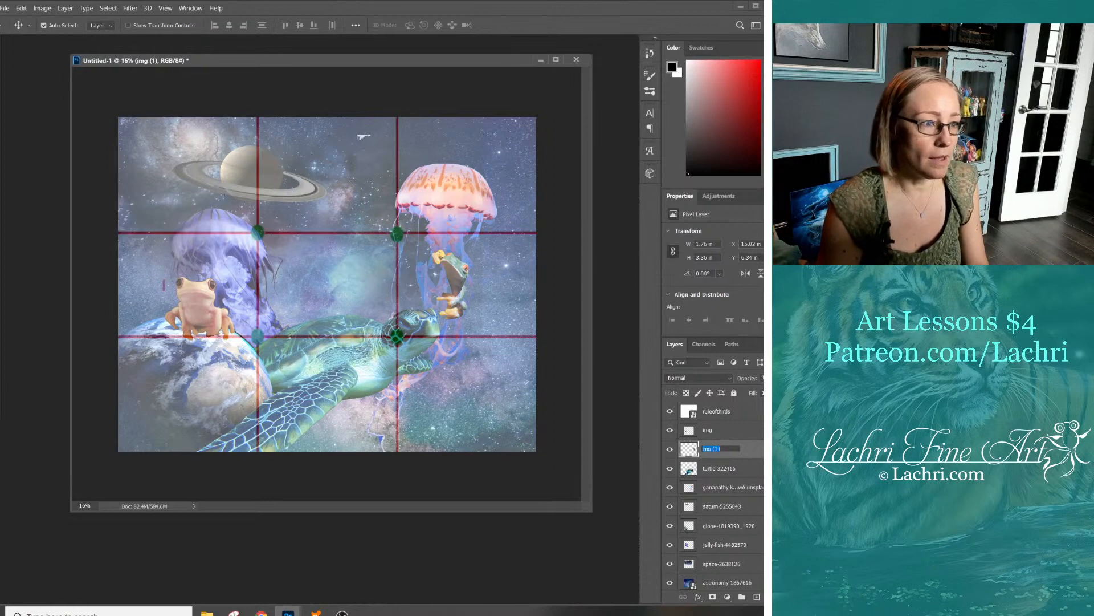
type("GLITCH")
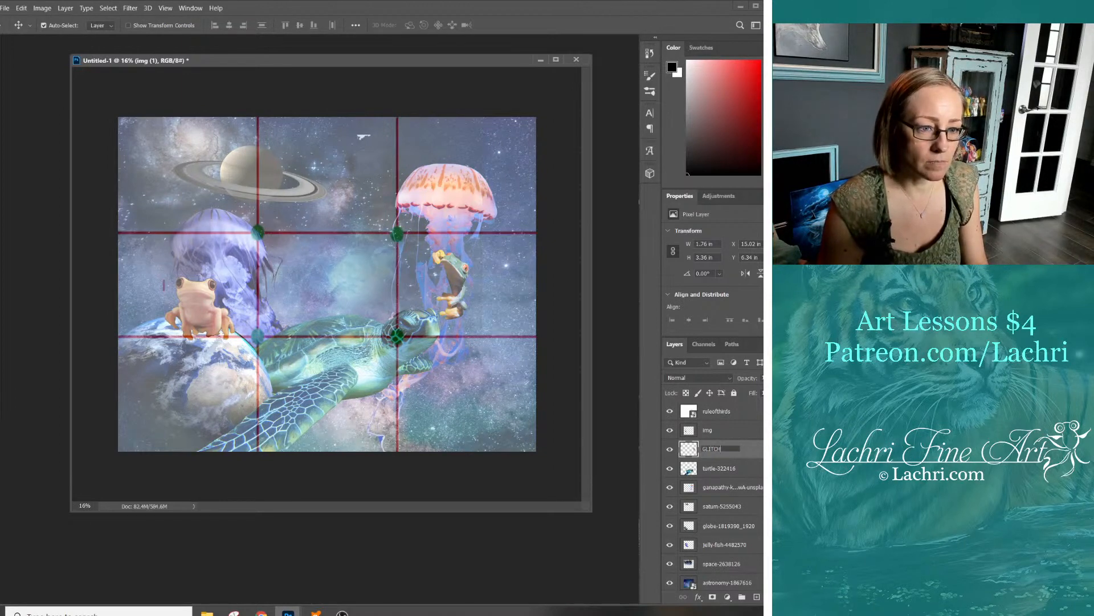
key("Return")
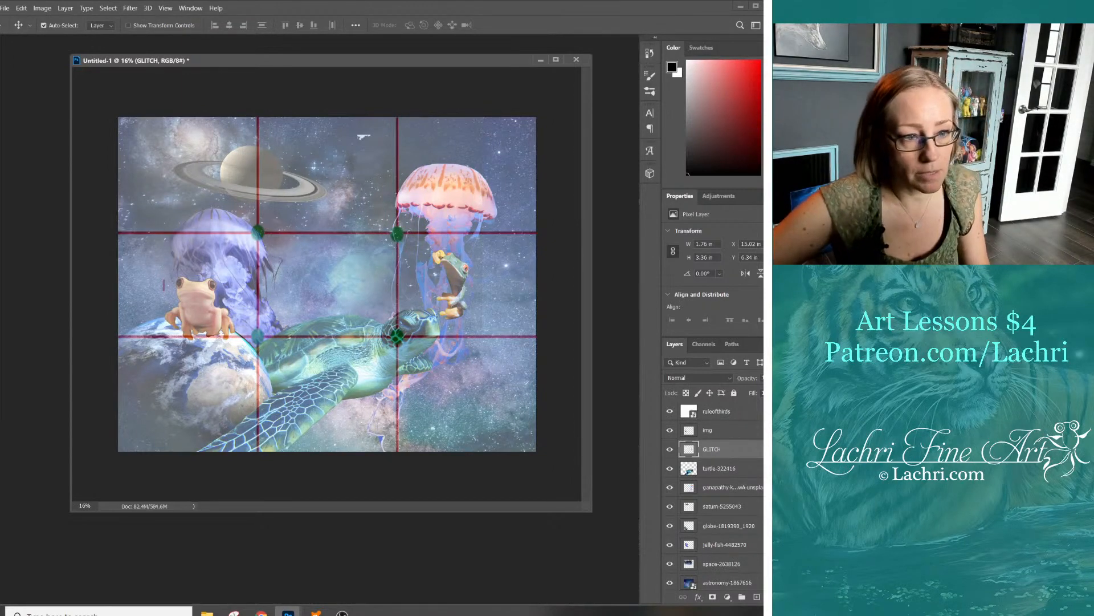
left_click(718, 430)
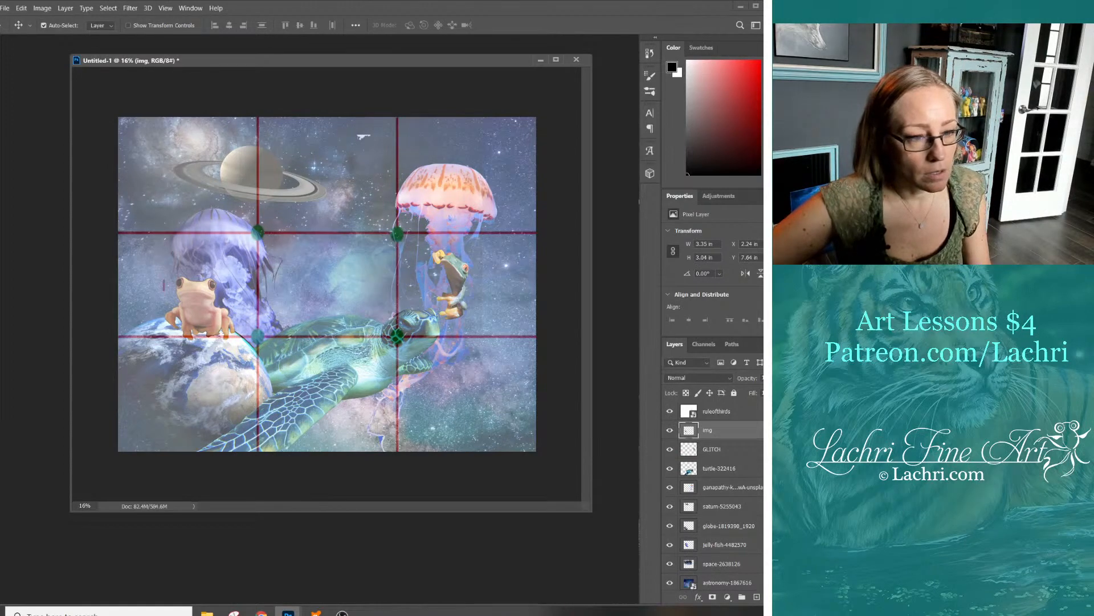
double_click(709, 430)
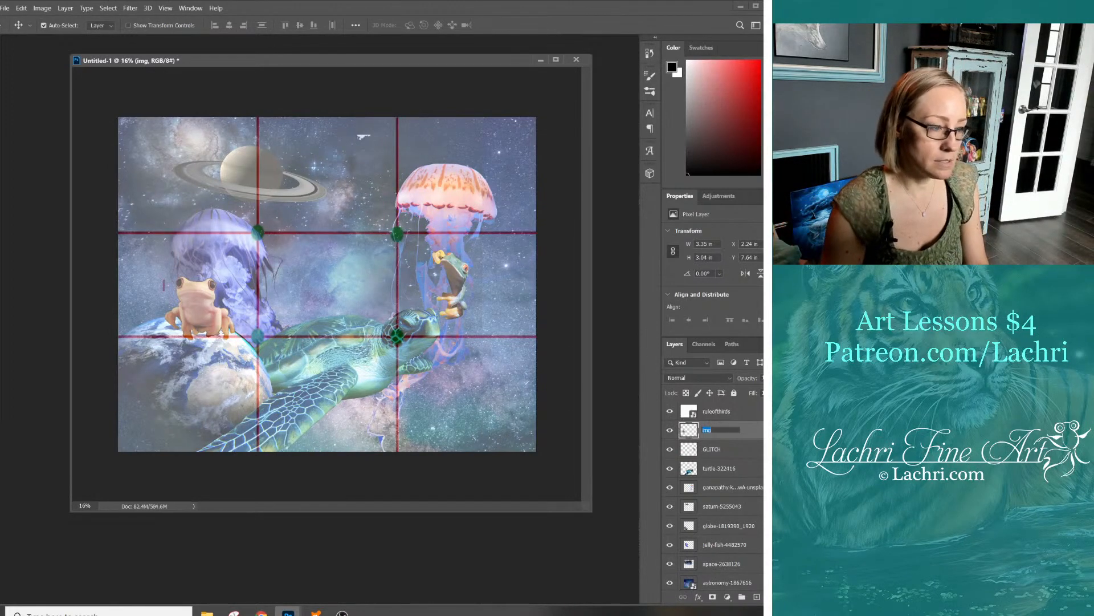
type("cookie")
key("Return")
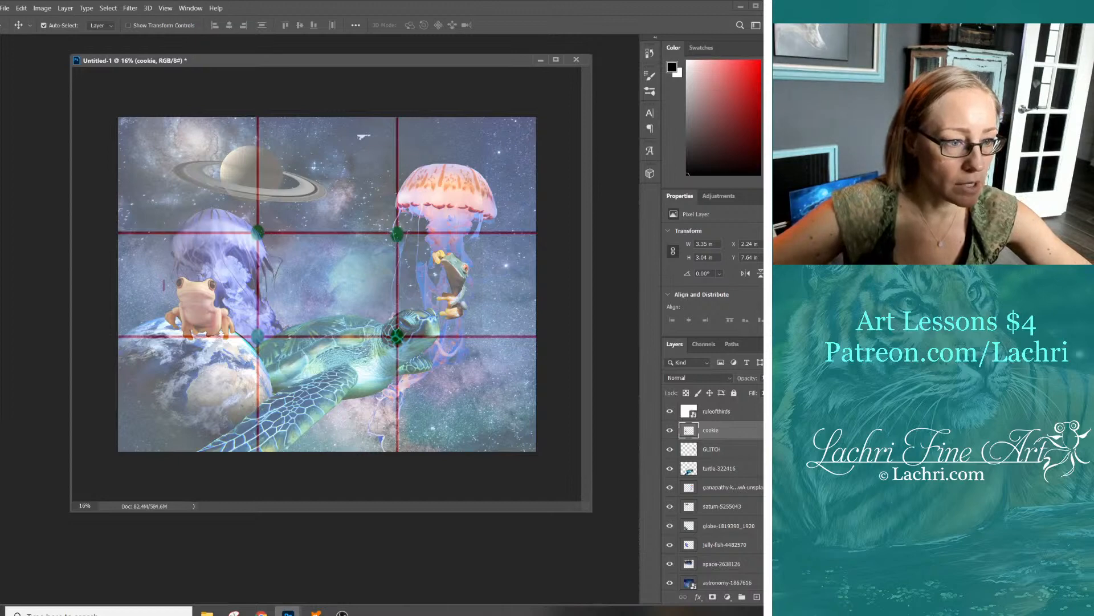
Hide the rule-of-thirds overlay and add a new layer named octopus above the cookie layer
left_click(670, 411)
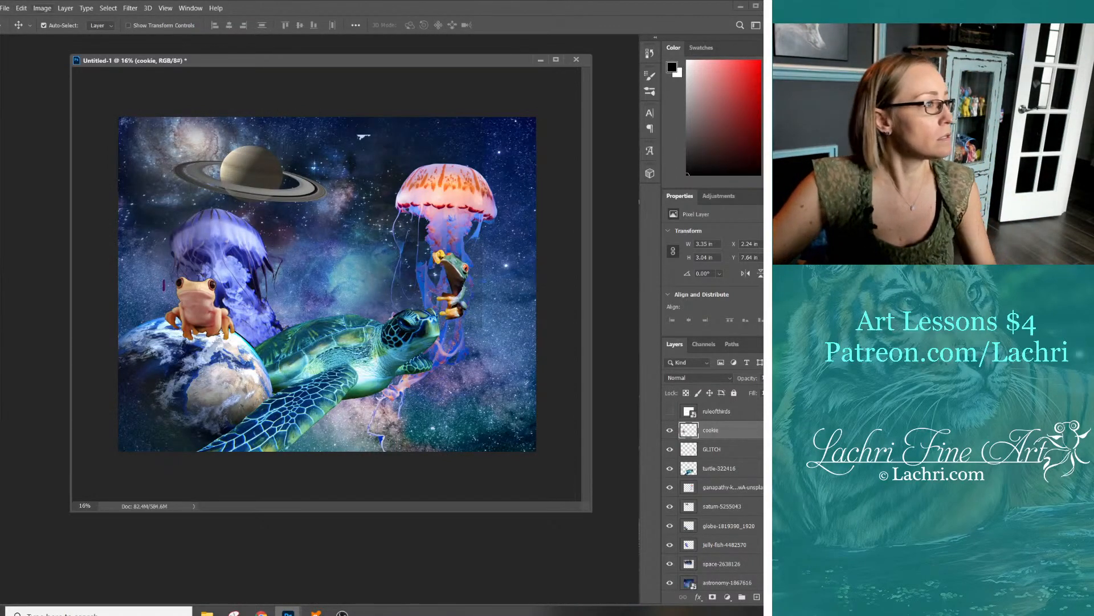
left_click(65, 8)
mouse_move(114, 19)
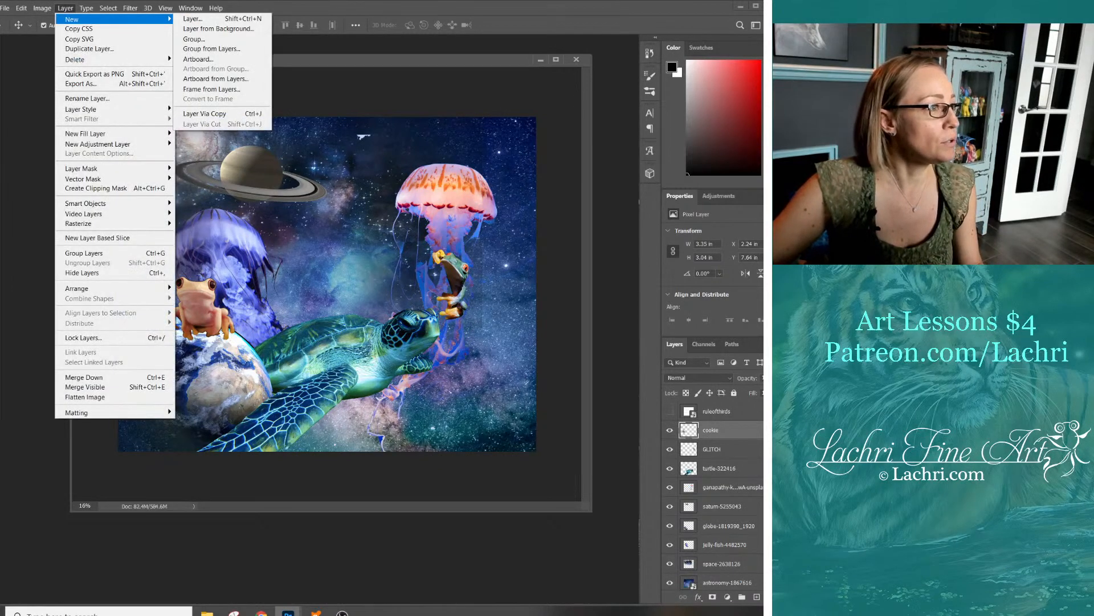
left_click(193, 19)
type("o")
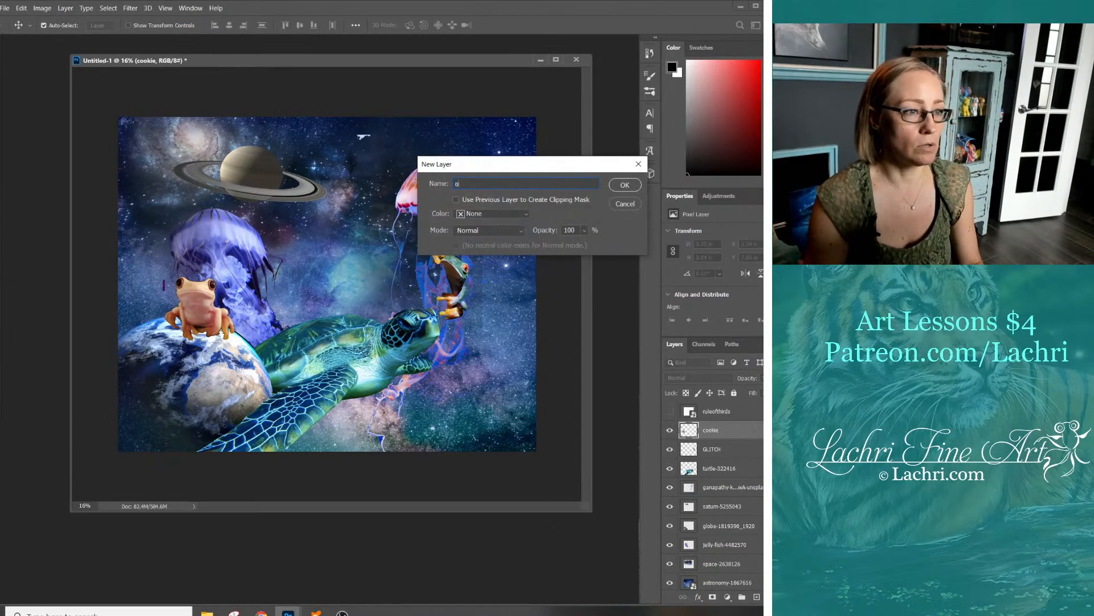
type("ctopus")
key("Return")
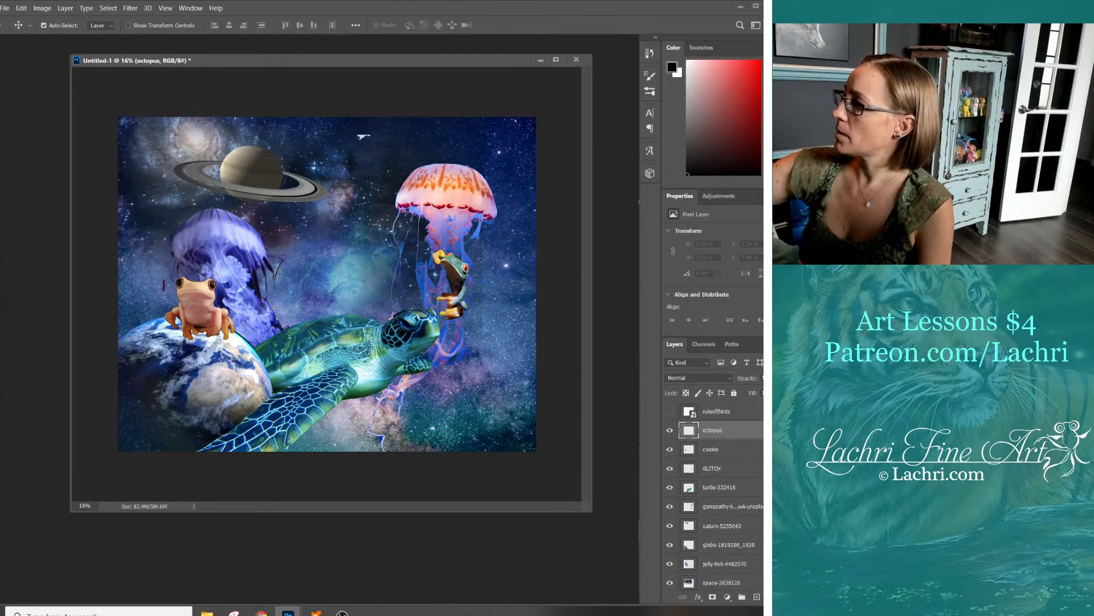
Hide the purple jellyfish layer and set up a white Brush with a size of 6 px for the octopus layer
key("b")
left_click(59, 25)
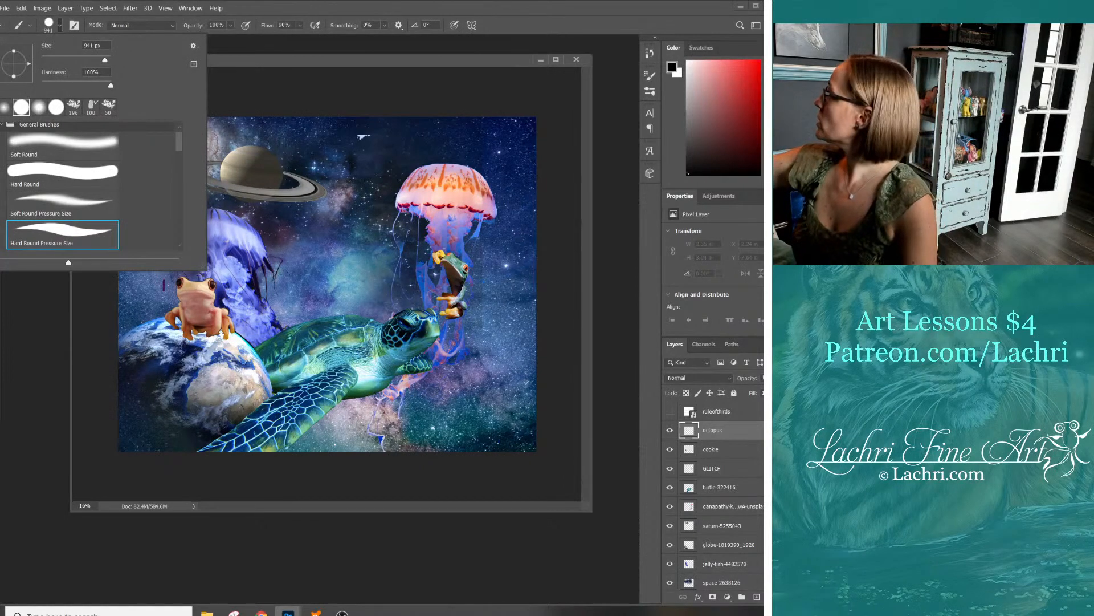
key("Escape")
key("x")
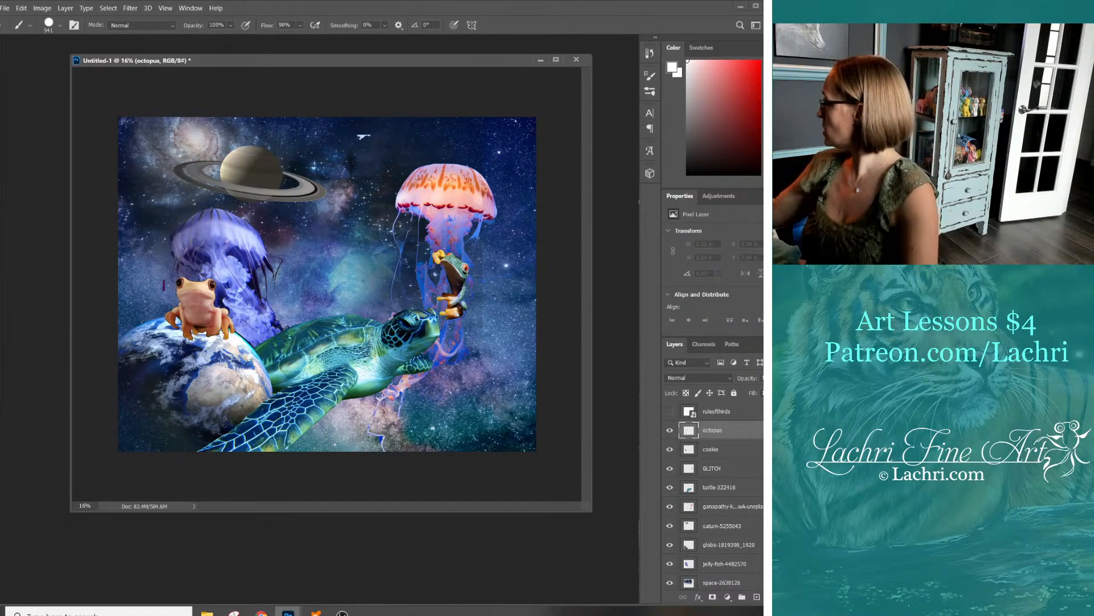
scroll(716, 496, "down", 1)
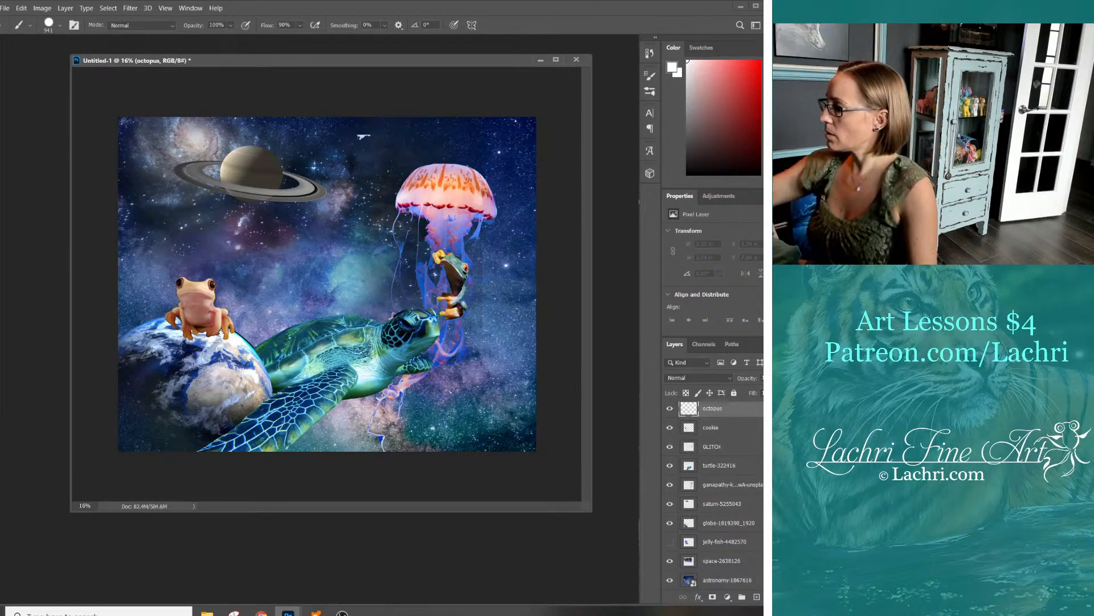
right_click(332, 312)
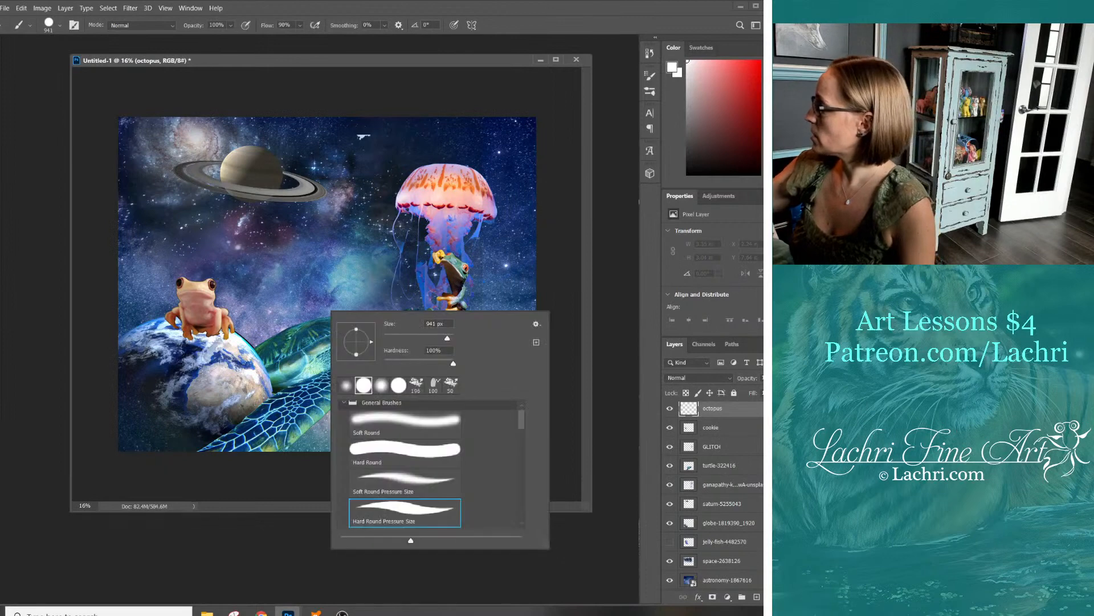
type("6")
key("Return")
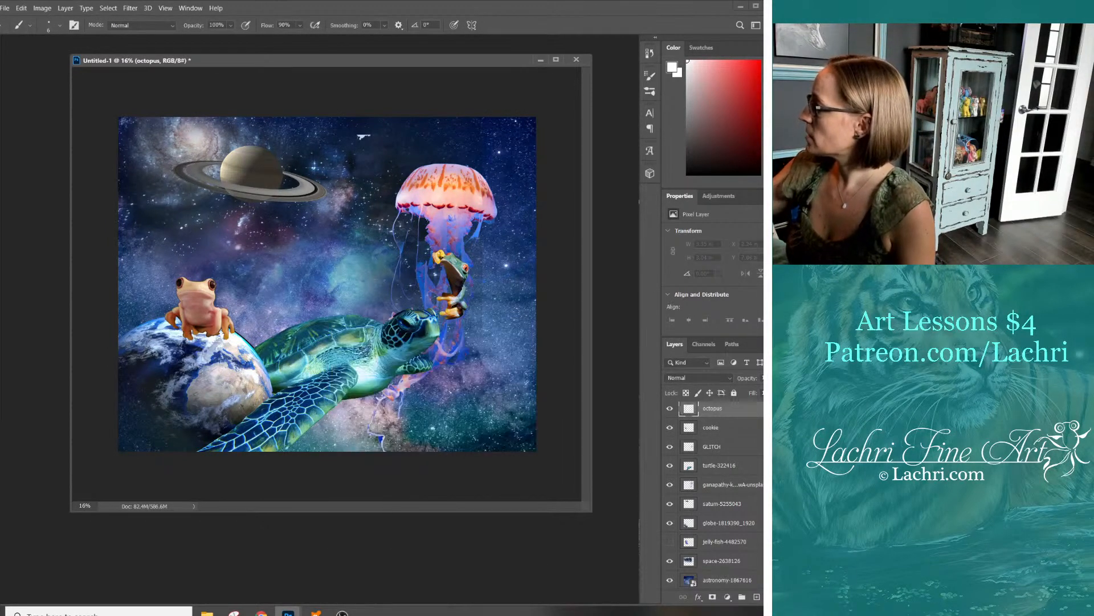
Try brush sizes of 9 px and 12 px with test strokes in the space above the turtle's shell, undoing each stroke
right_click(322, 298)
key("Return")
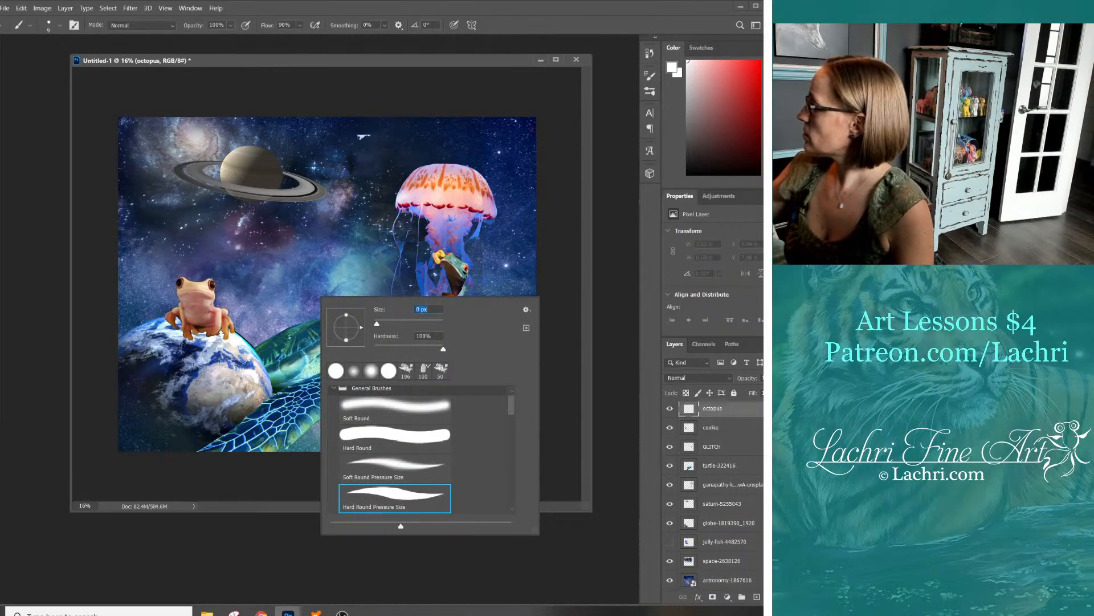
left_click_drag(249, 299, 326, 256)
key("ctrl+z")
right_click(343, 308)
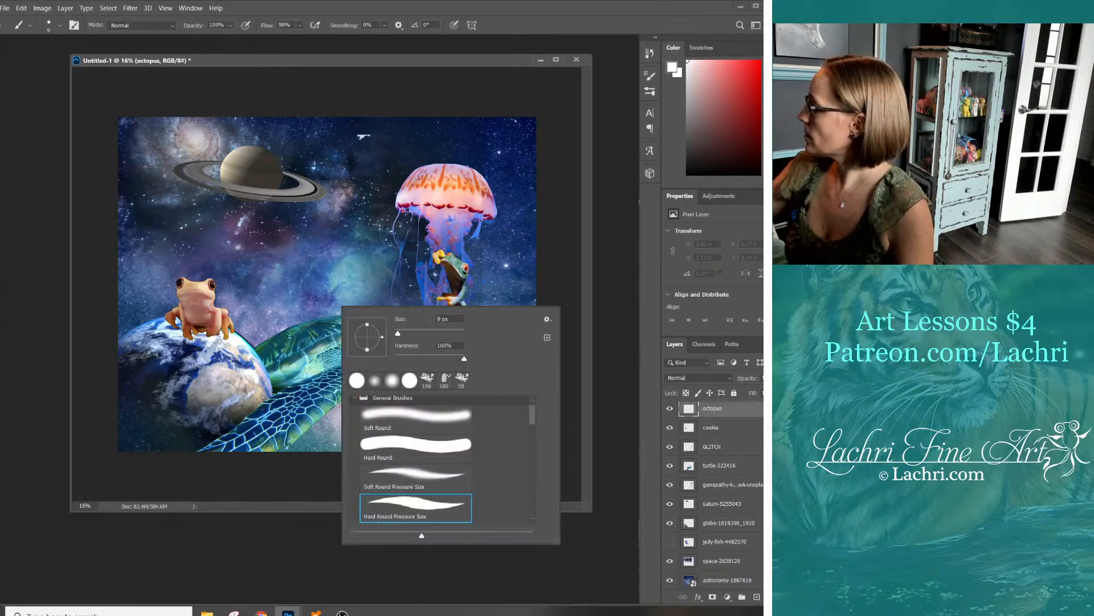
type("12")
key("Return")
mouse_move(254, 301)
left_mouse_down()
mouse_move(279, 283)
mouse_move(350, 278)
left_mouse_up()
key("ctrl+z")
Set the brush size to 17 px, test it with one stroke above the turtle's shell and undo the stroke
right_click(322, 309)
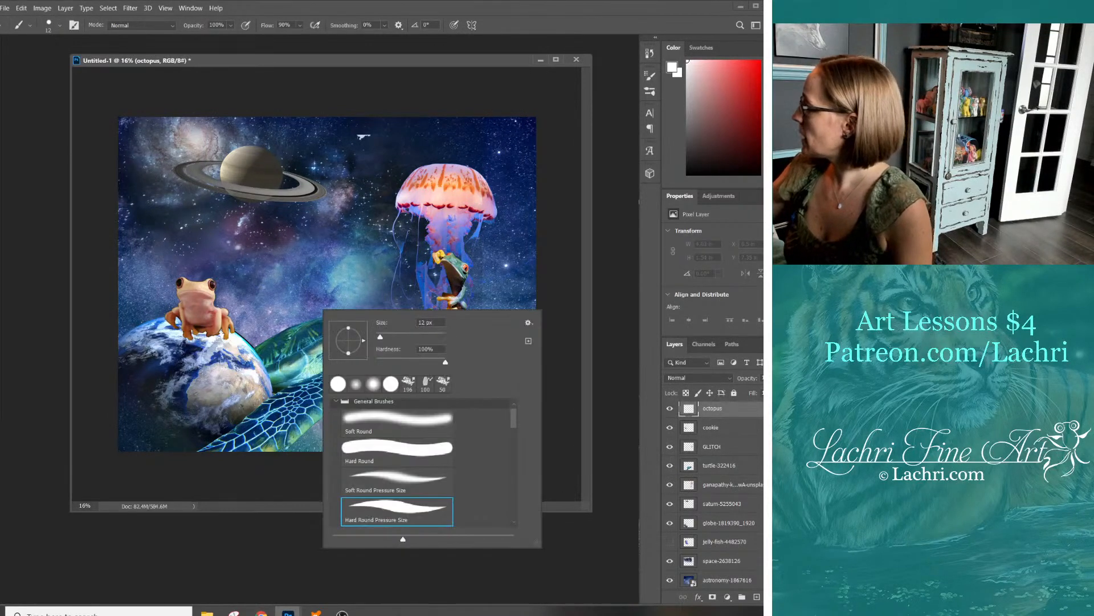
left_click_drag(380, 336, 383, 337)
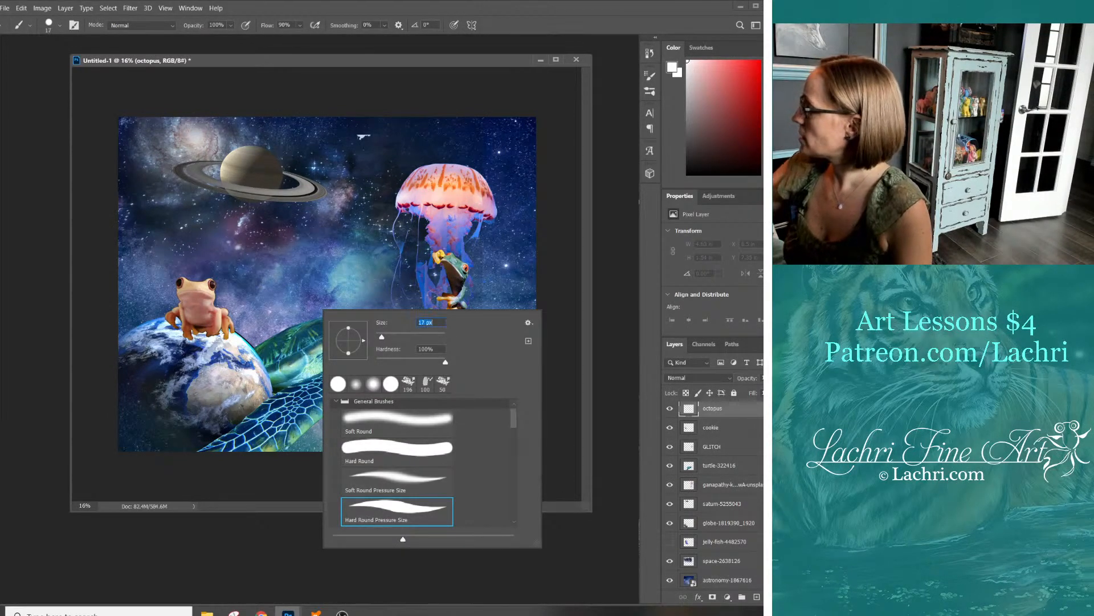
key("Return")
left_click_drag(254, 304, 332, 276)
key("ctrl+z")
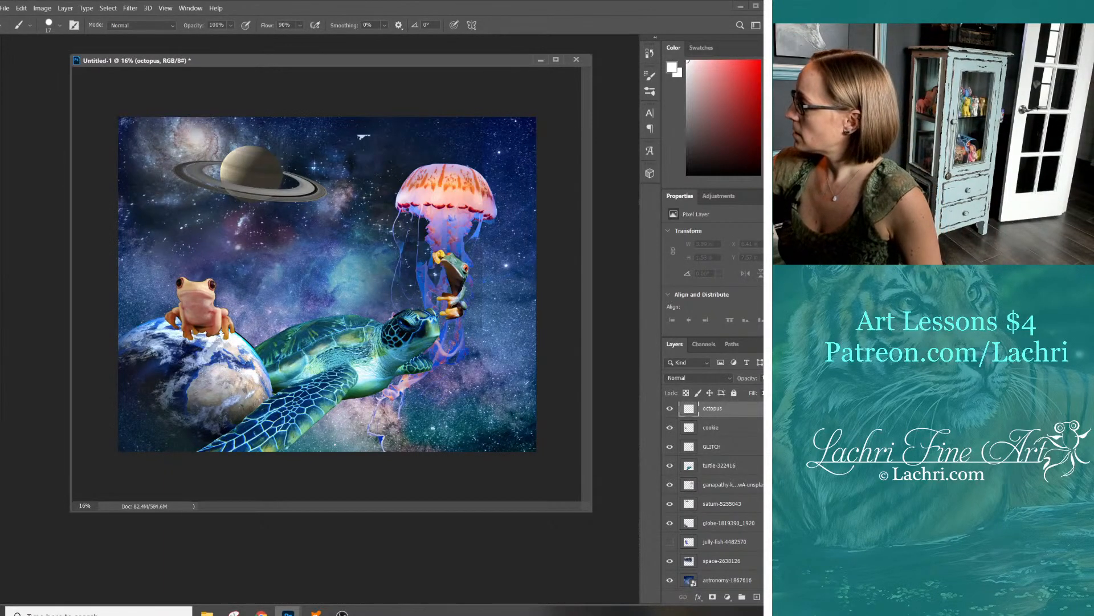
Try sketching a wavy tentacle line from beside the orange frog down toward the turtle's shell, and undo it
left_click_drag(246, 278, 271, 276)
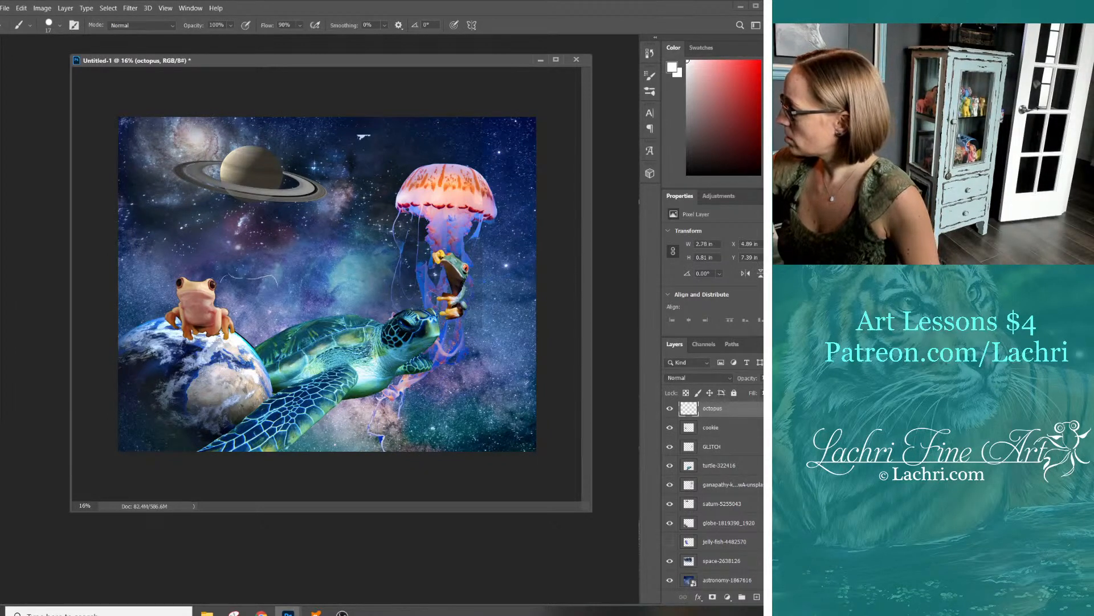
left_click_drag(277, 299, 280, 318)
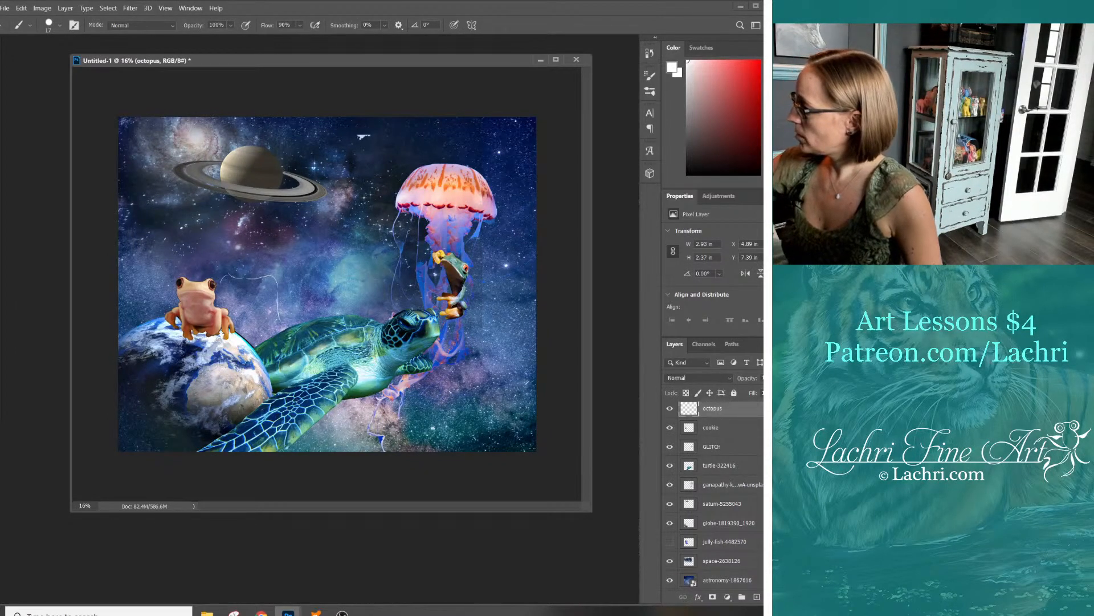
key("ctrl+z")
key("ctrl+z")
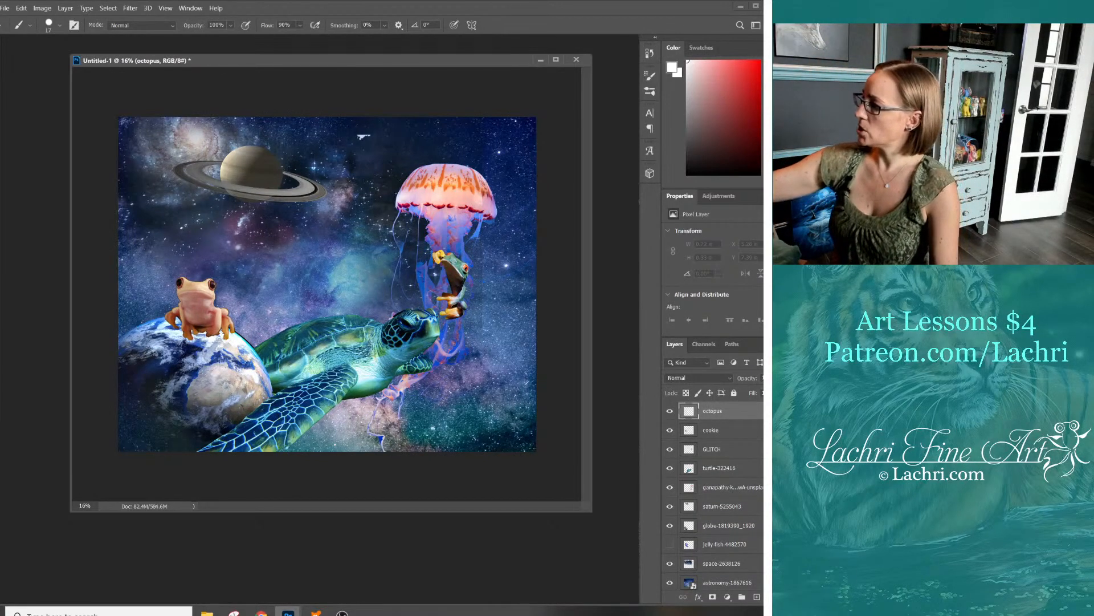
Sketch a curved arc around the frog on the globe and thin tentacle lines below the turtle's head on the octopus layer
mouse_move(178, 266)
left_mouse_down()
mouse_move(276, 293)
mouse_move(250, 325)
left_mouse_up()
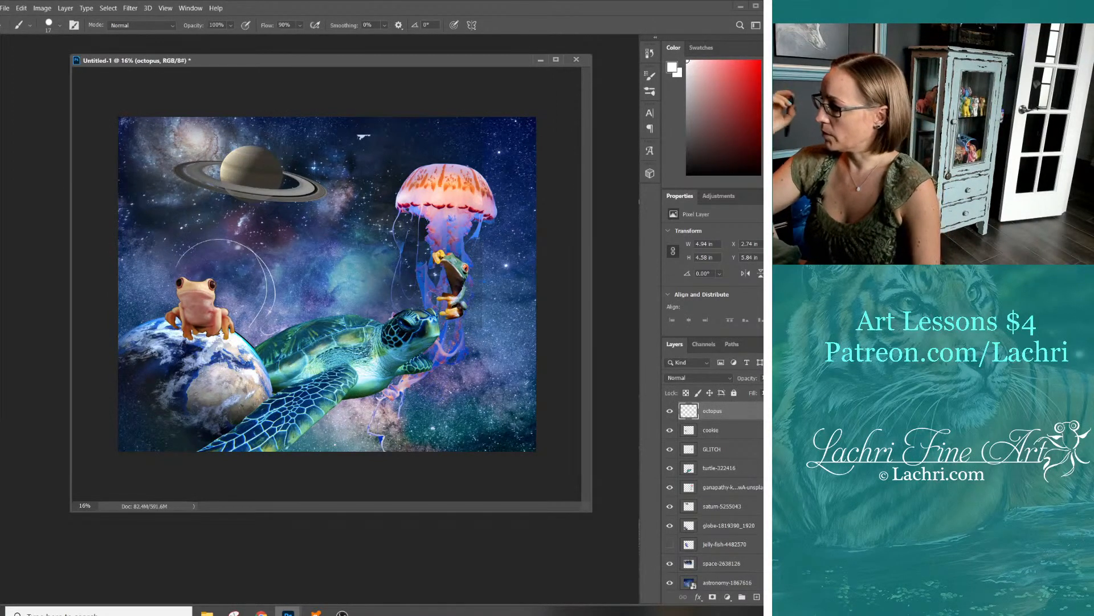
mouse_move(431, 360)
left_mouse_down()
mouse_move(420, 375)
mouse_move(431, 396)
mouse_move(405, 409)
mouse_move(377, 371)
mouse_move(334, 372)
mouse_move(397, 397)
mouse_move(332, 408)
left_mouse_up()
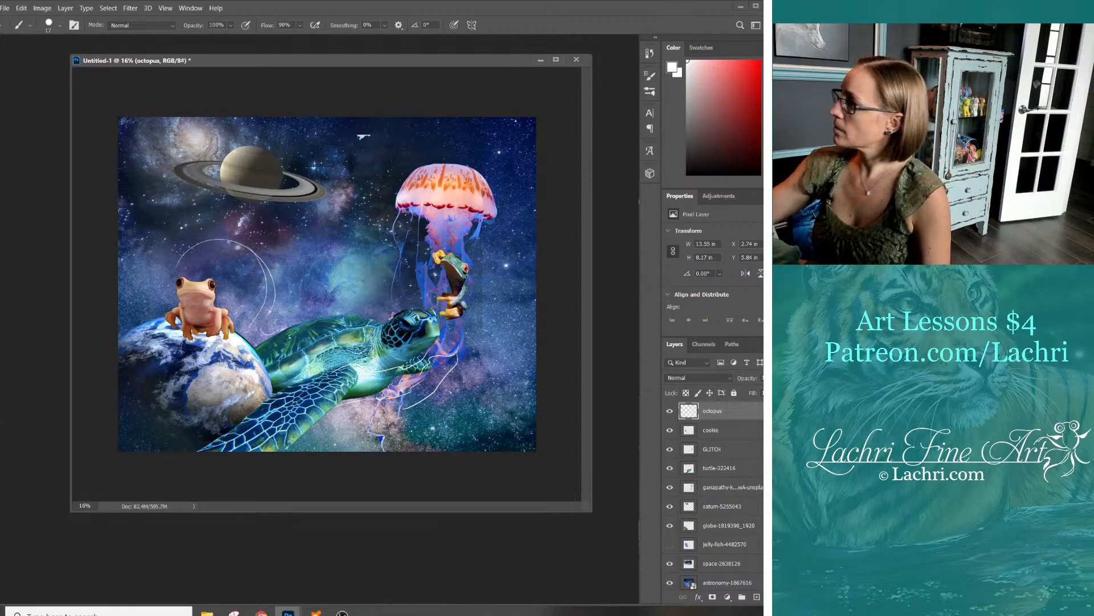
Set the Eraser's opacity to 100% and erase the sketched arc around the frog
key("e")
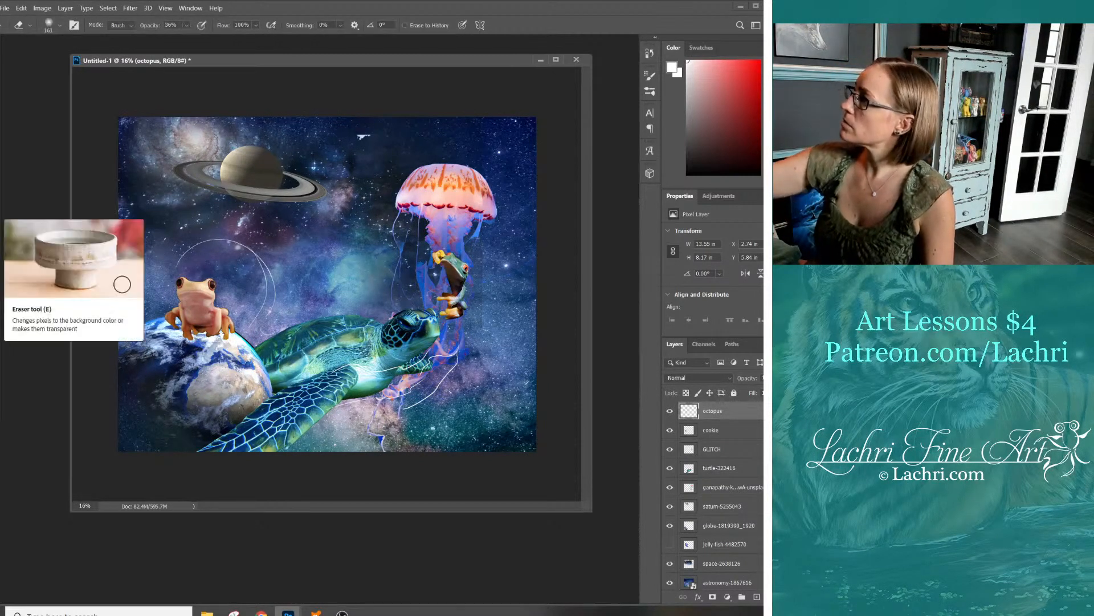
left_click(186, 25)
left_click_drag(191, 37, 224, 38)
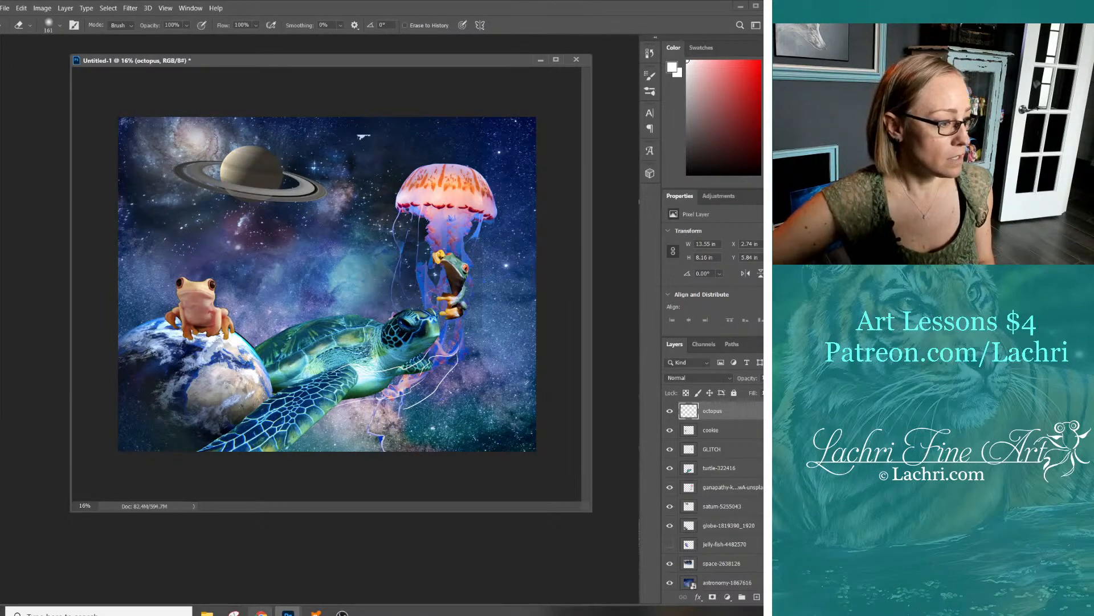
Switch to File Explorer and search the Data (D:) drive for "octopus"
mouse_move(261, 613)
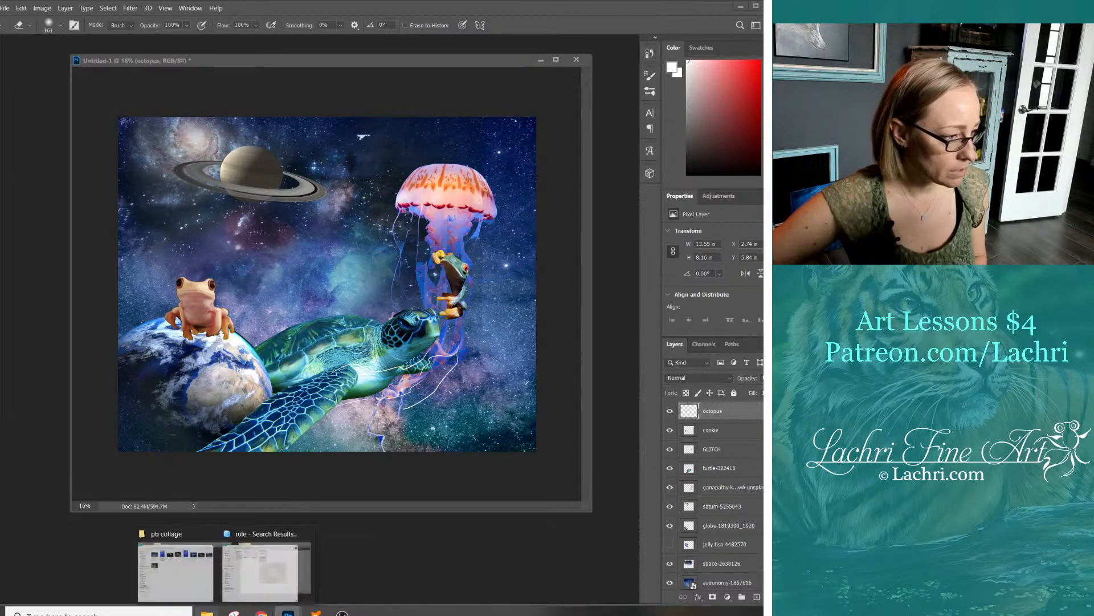
left_click(251, 570)
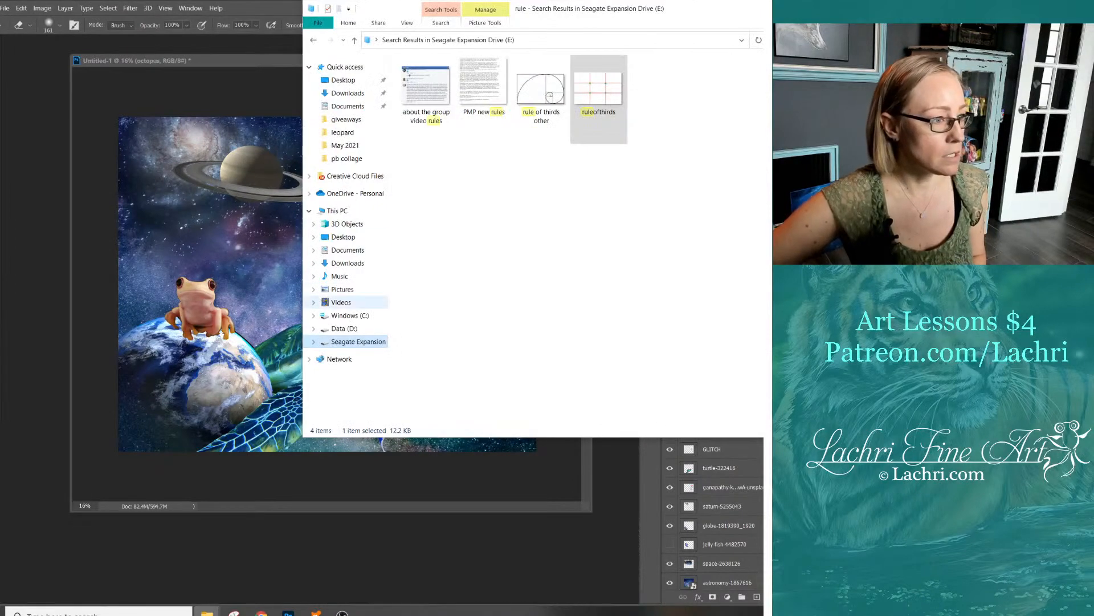
left_click(344, 328)
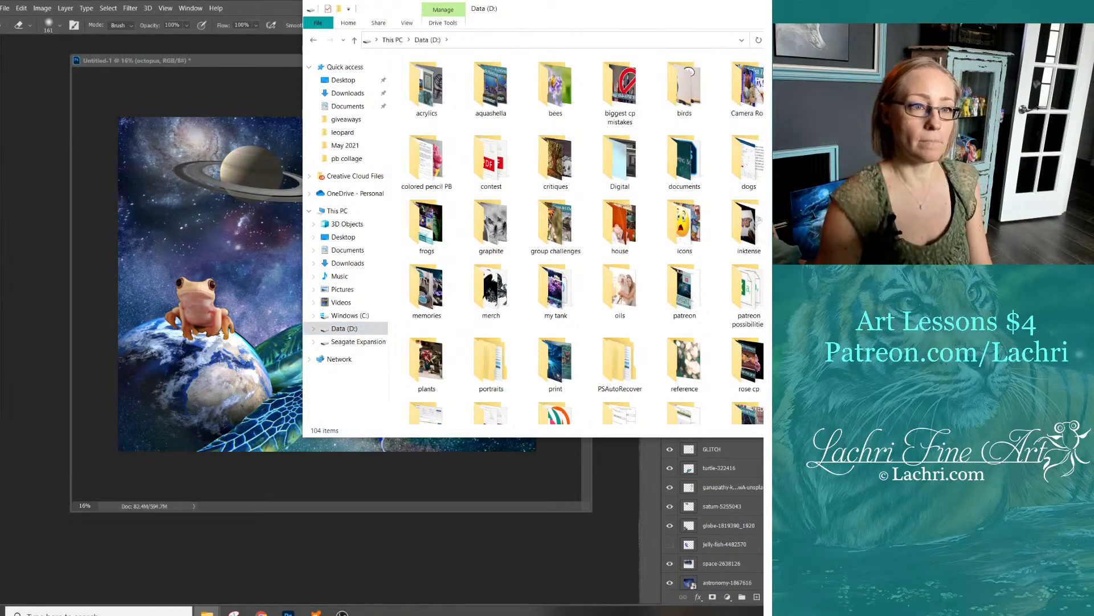
type("octopus")
key("Return")
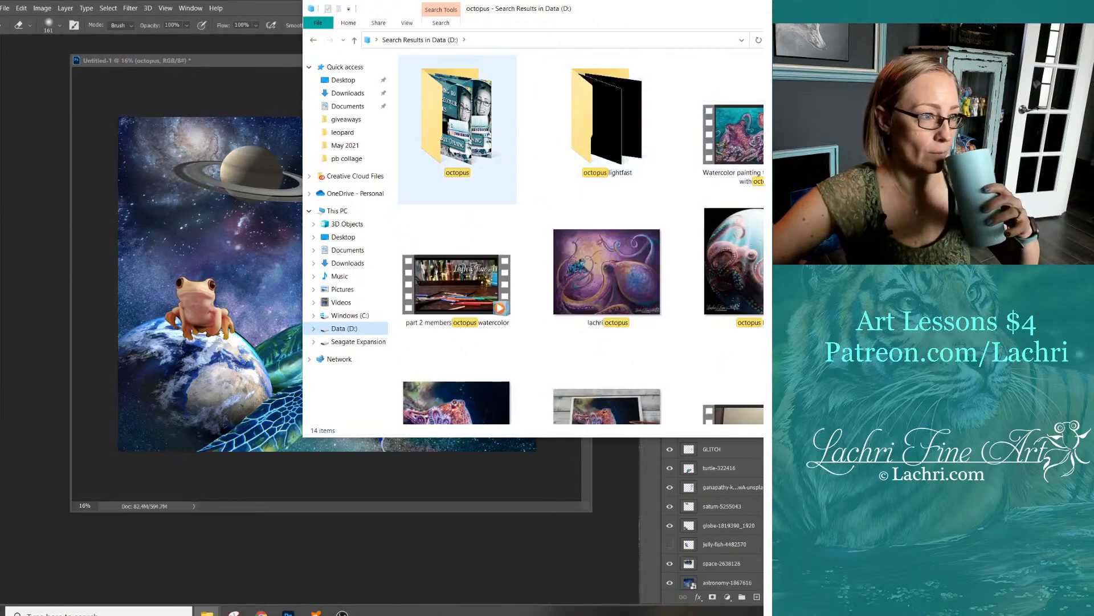
Place the "octopus lighter vp" image from the search results into the Photoshop collage at its default size
mouse_move(465, 111)
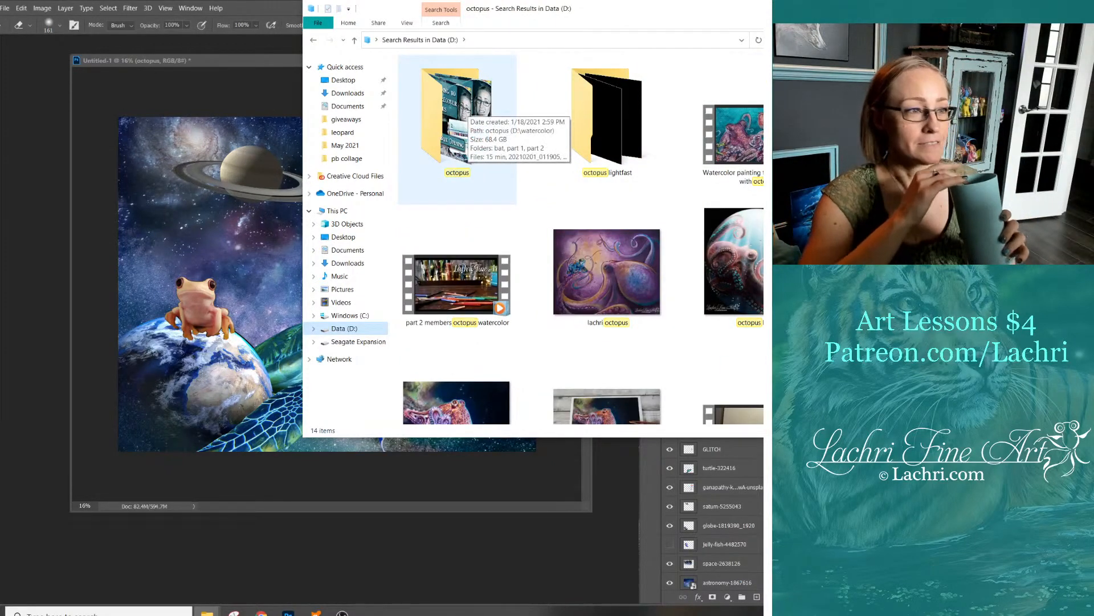
scroll(464, 188, "down", 3)
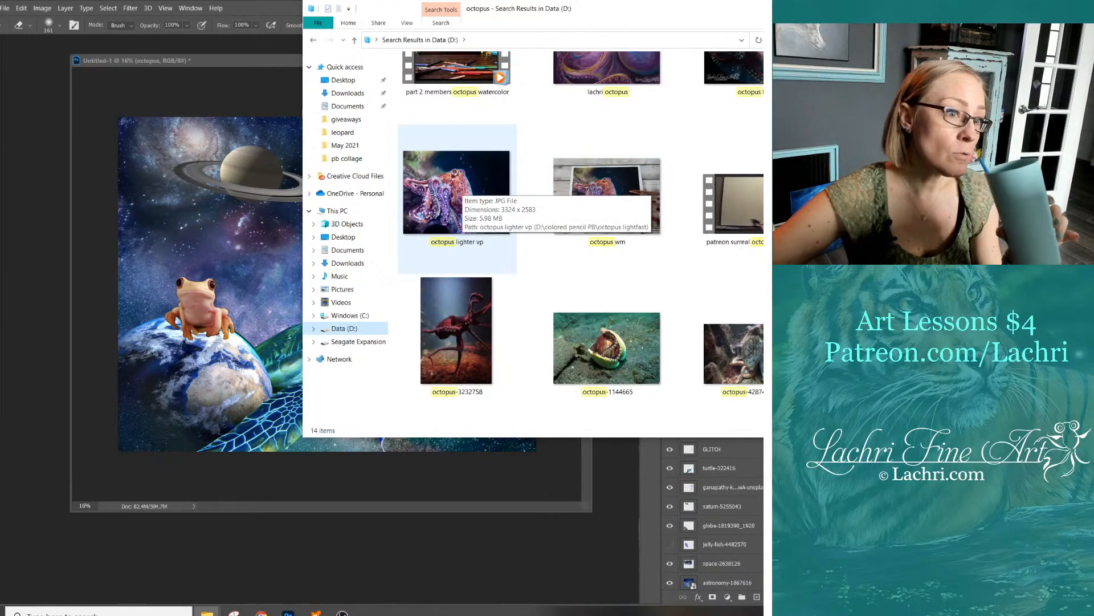
left_click(456, 194)
left_click_drag(456, 193, 211, 285)
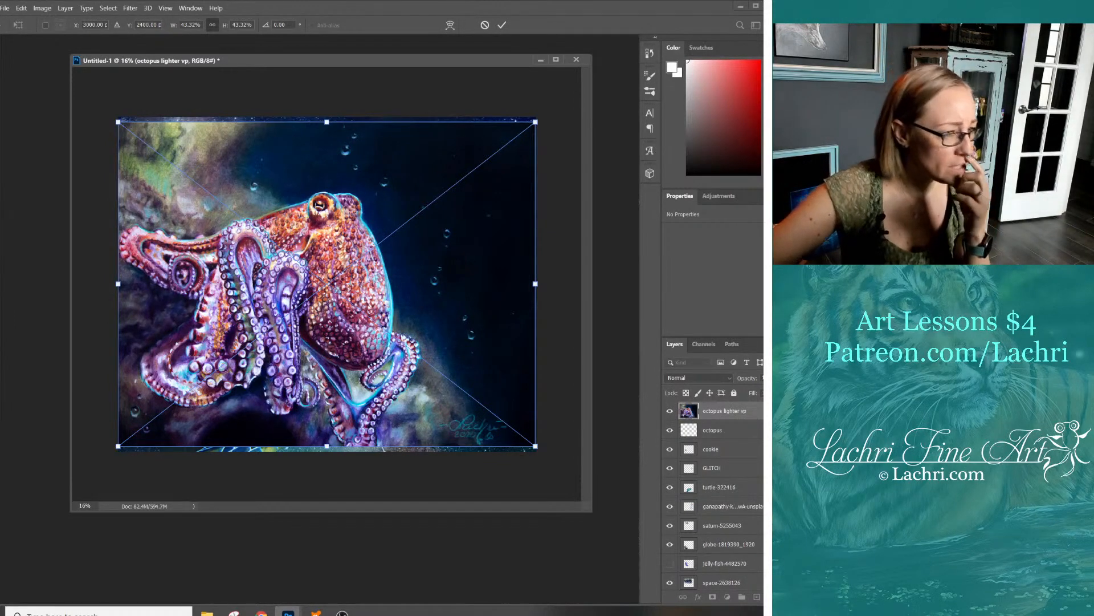
key("Return")
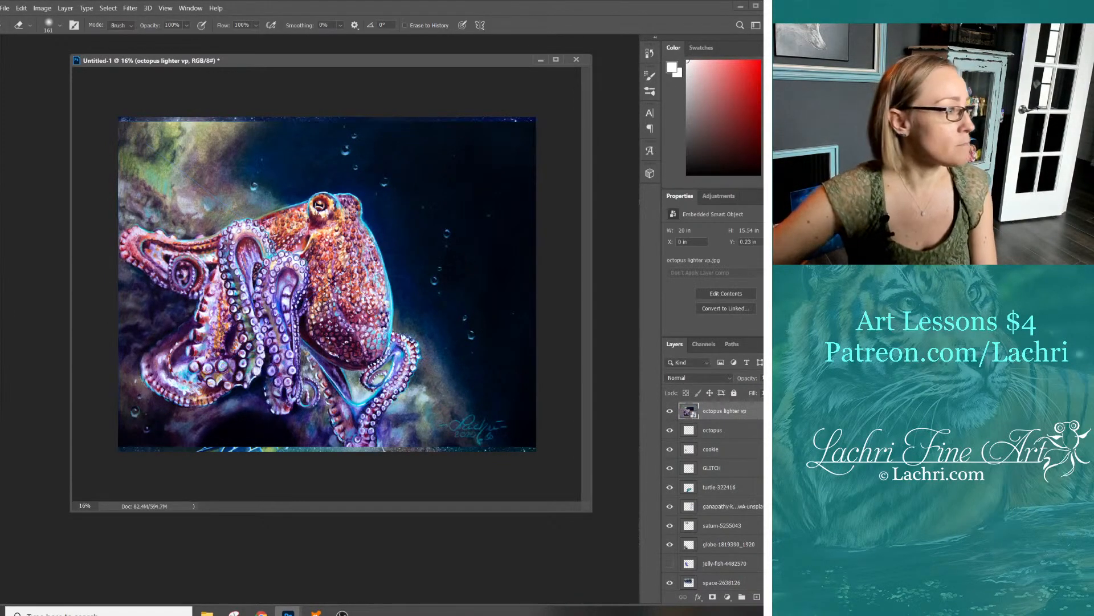
Rasterize the octopus lighter vp layer and delete the dark blue background beside the octopus using the Magic Wand, leaving nothing selected
key("w")
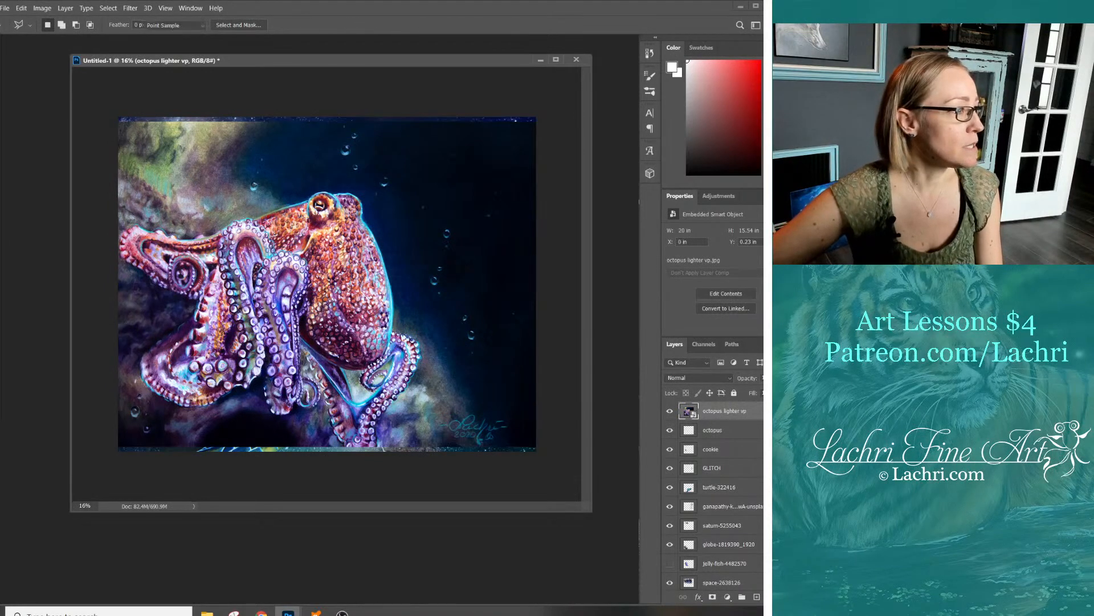
left_click(433, 200)
key("Delete")
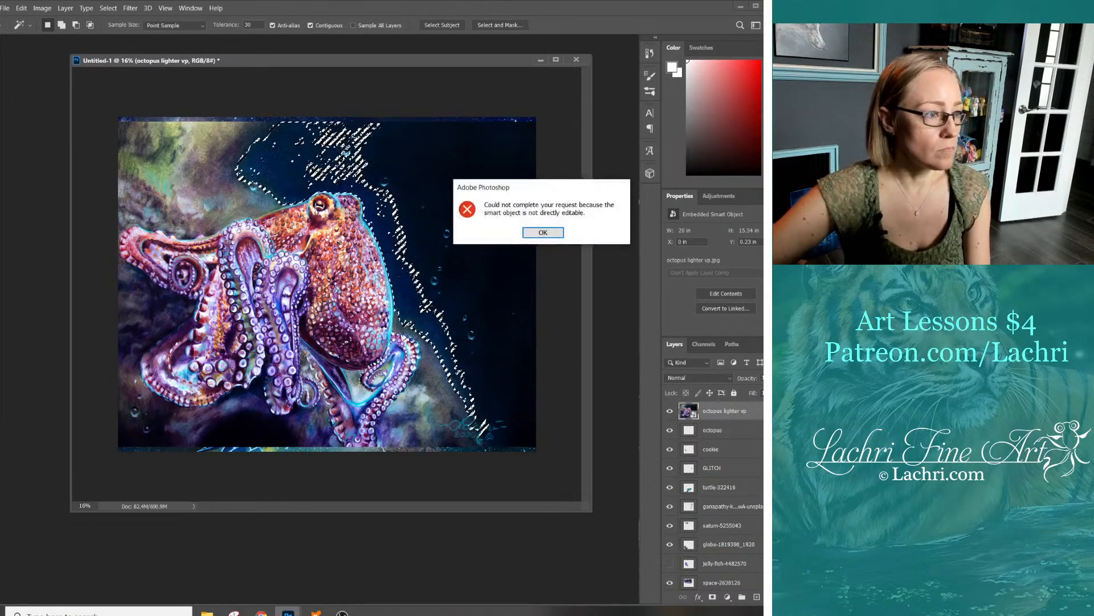
key("Return")
right_click(712, 411)
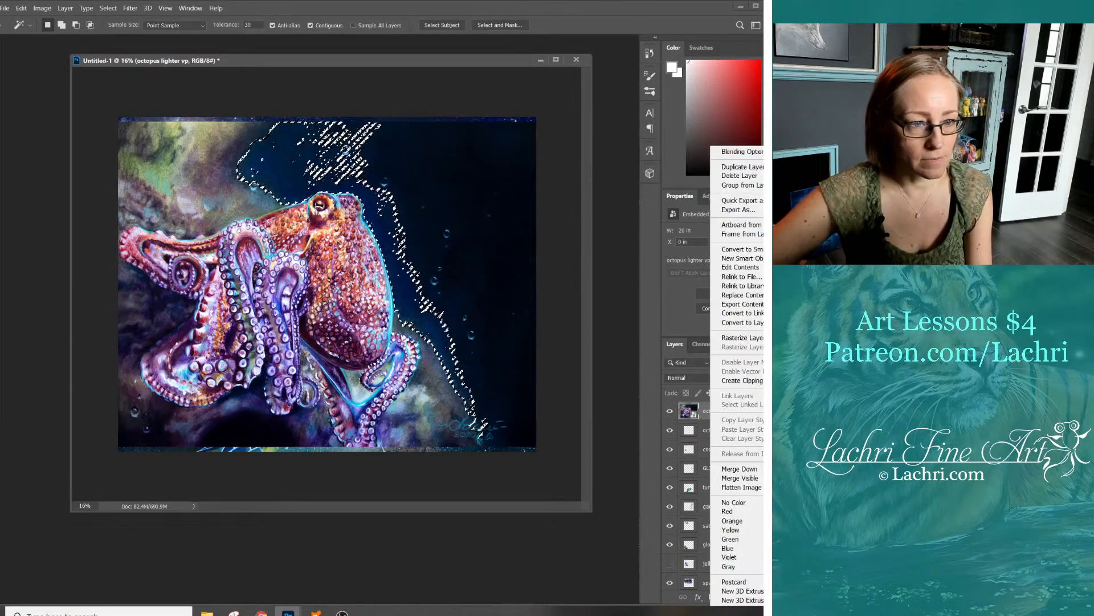
left_click(741, 337)
key("Delete")
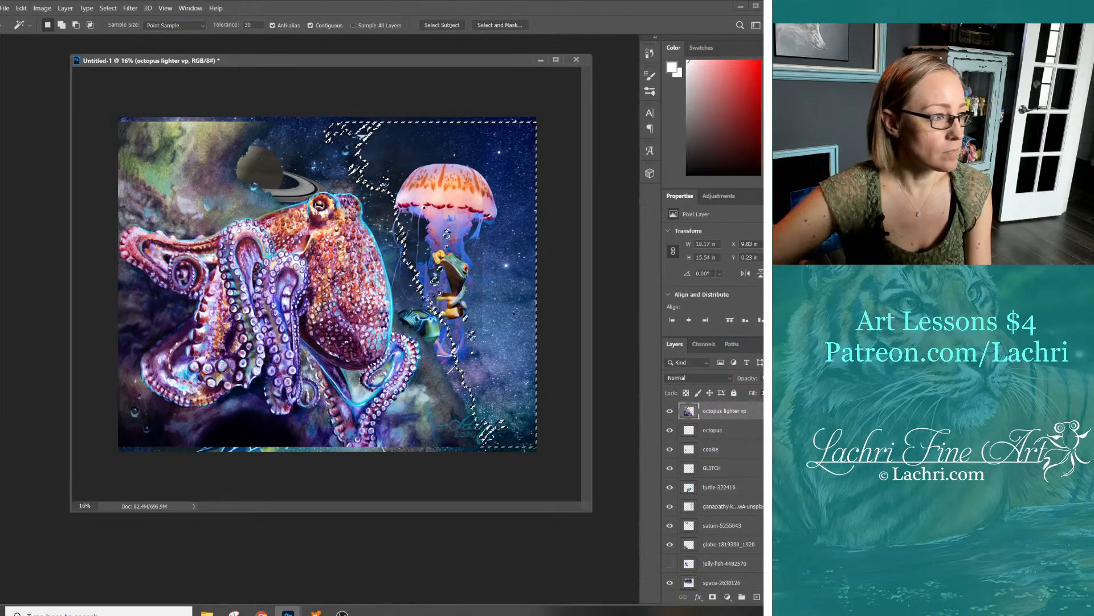
key("ctrl+d")
key("Delete")
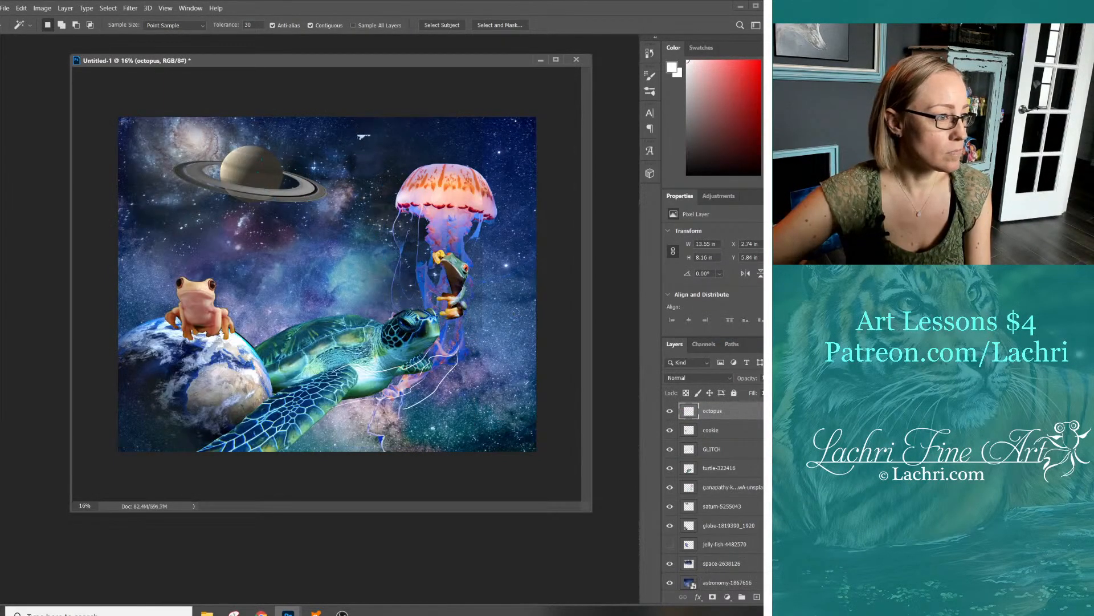
key("ctrl+z")
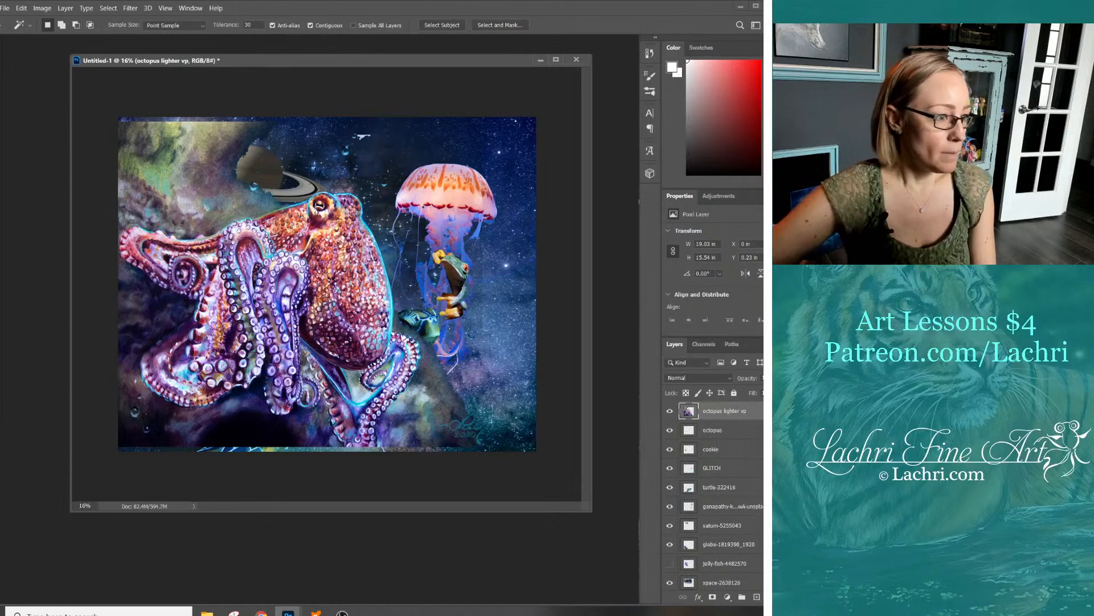
Delete more Magic Wand background patches around the octopus: beside the lower-right tentacle, above and beside the left tentacles, and between the arms
left_click(439, 388)
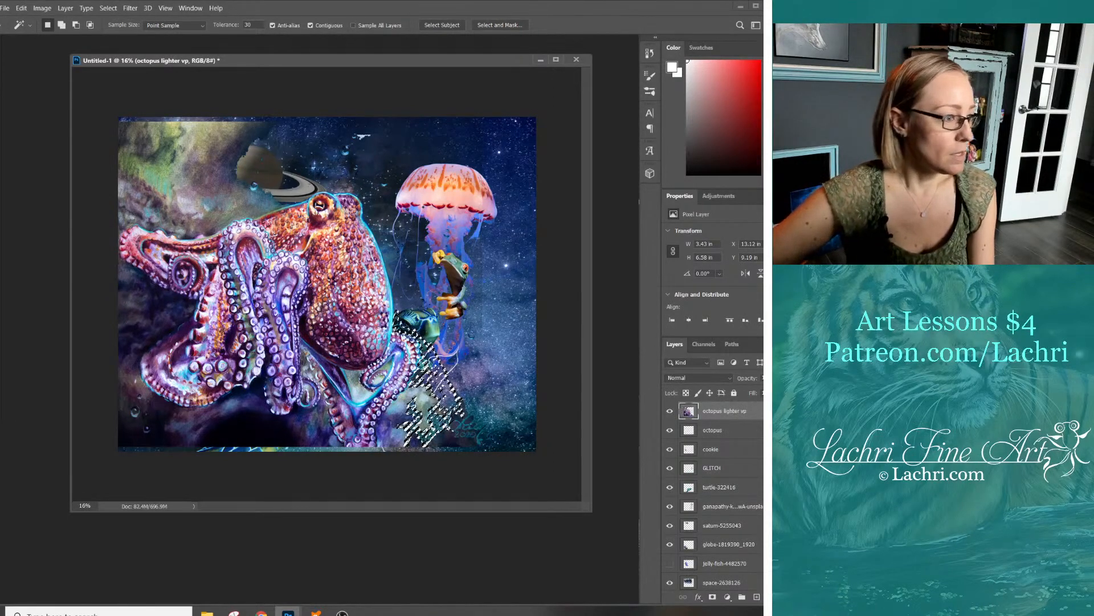
key("Delete")
left_click(211, 197)
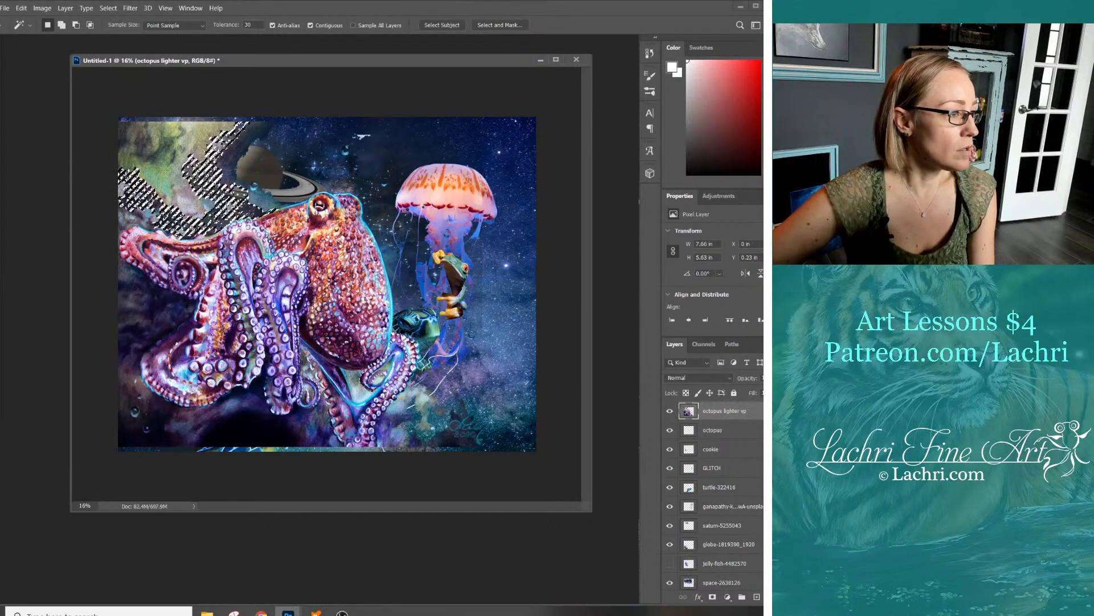
key("Delete")
left_click(145, 335)
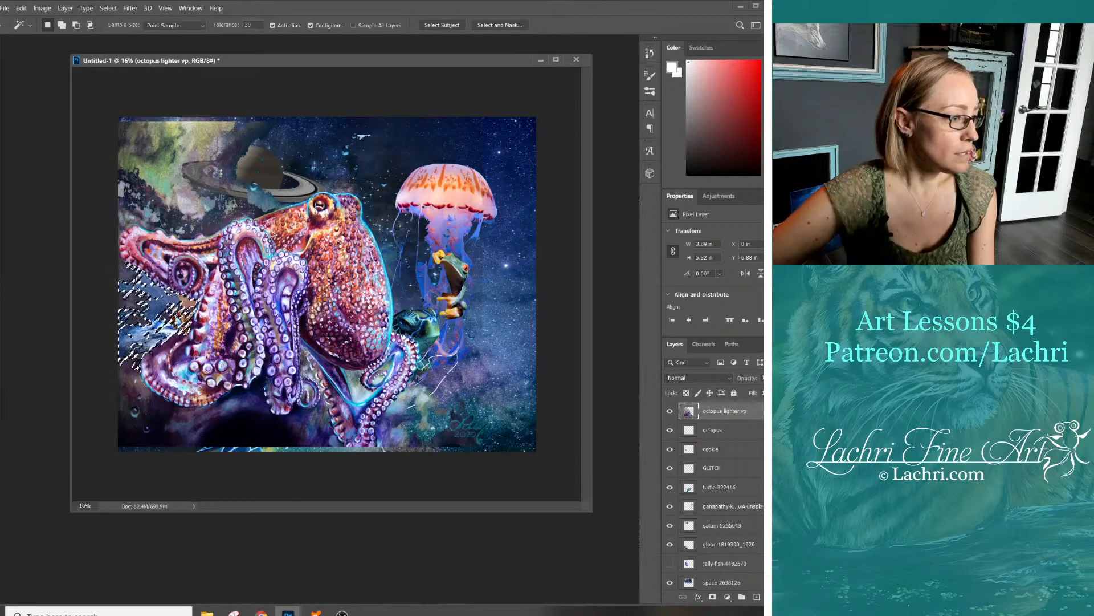
key("Delete")
left_click(251, 382)
key("Delete")
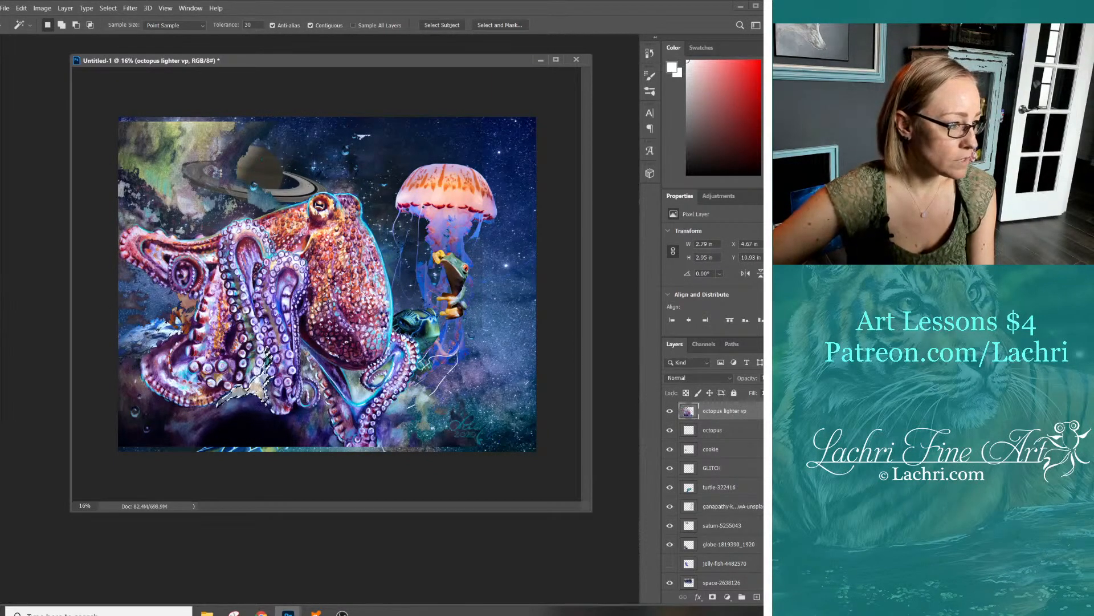
left_click(246, 428)
left_click(297, 416)
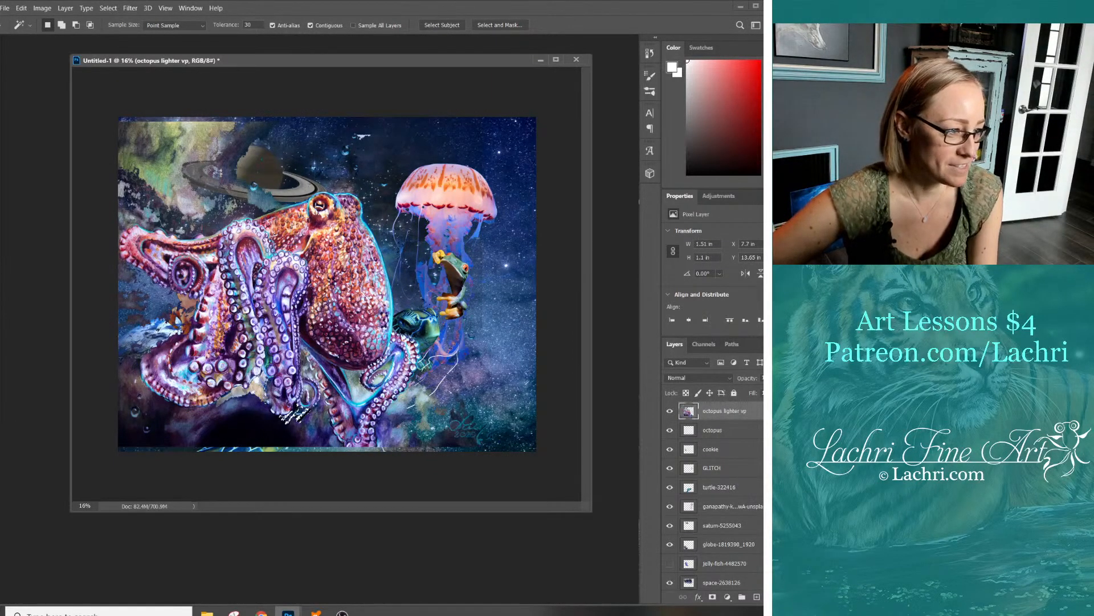
Clear the selection and lasso the background around the octopus, following the outline of its tentacles and head
key("l")
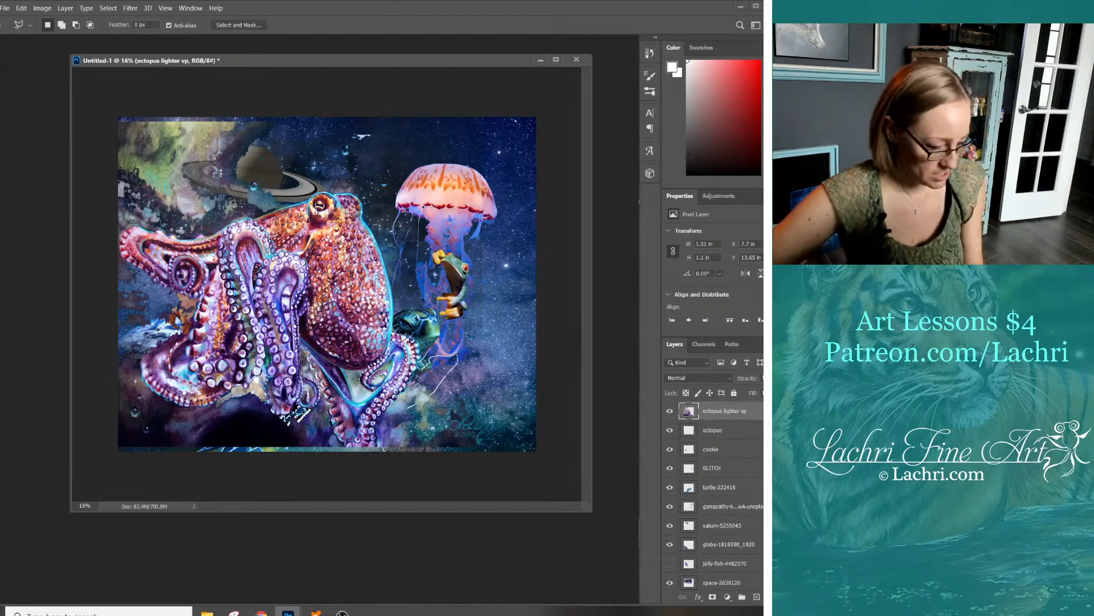
key("ctrl+d")
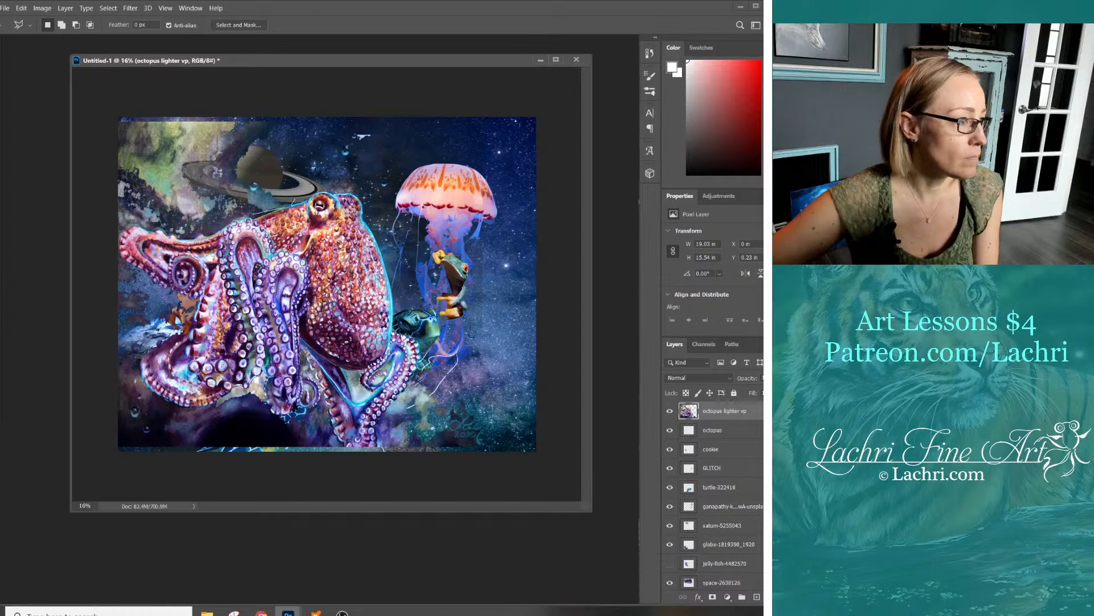
mouse_move(265, 211)
left_mouse_down()
mouse_move(188, 234)
mouse_move(145, 226)
left_mouse_up()
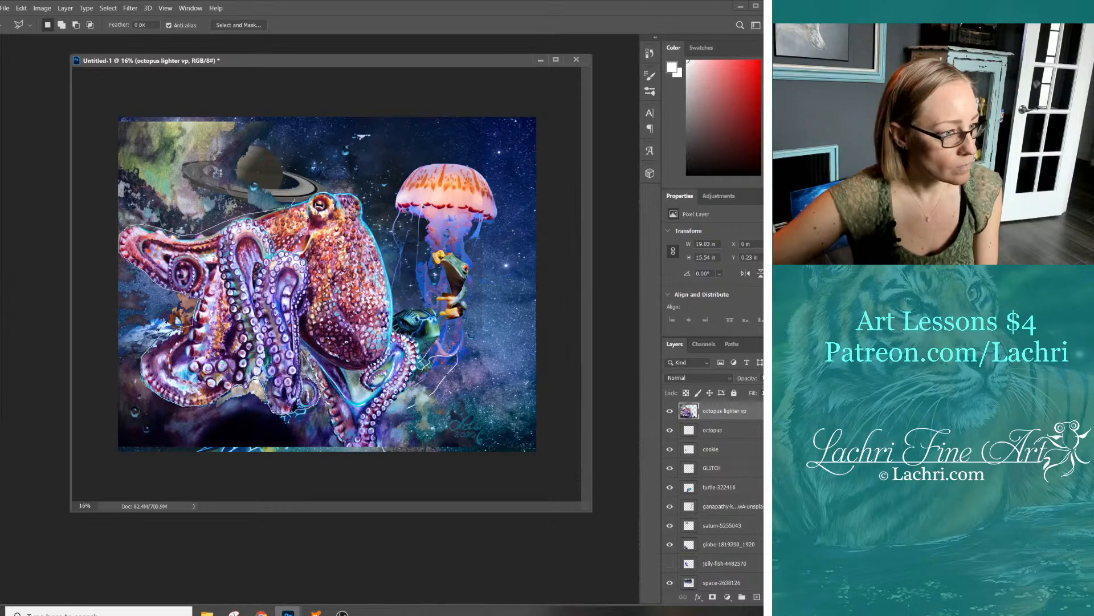
mouse_move(342, 449)
left_mouse_down()
mouse_move(296, 476)
mouse_move(264, 477)
mouse_move(79, 429)
mouse_move(77, 152)
mouse_move(164, 86)
mouse_move(555, 105)
mouse_move(582, 272)
mouse_move(557, 365)
mouse_move(456, 354)
mouse_move(399, 302)
mouse_move(396, 256)
mouse_move(372, 204)
mouse_move(339, 186)
mouse_move(287, 201)
left_mouse_up()
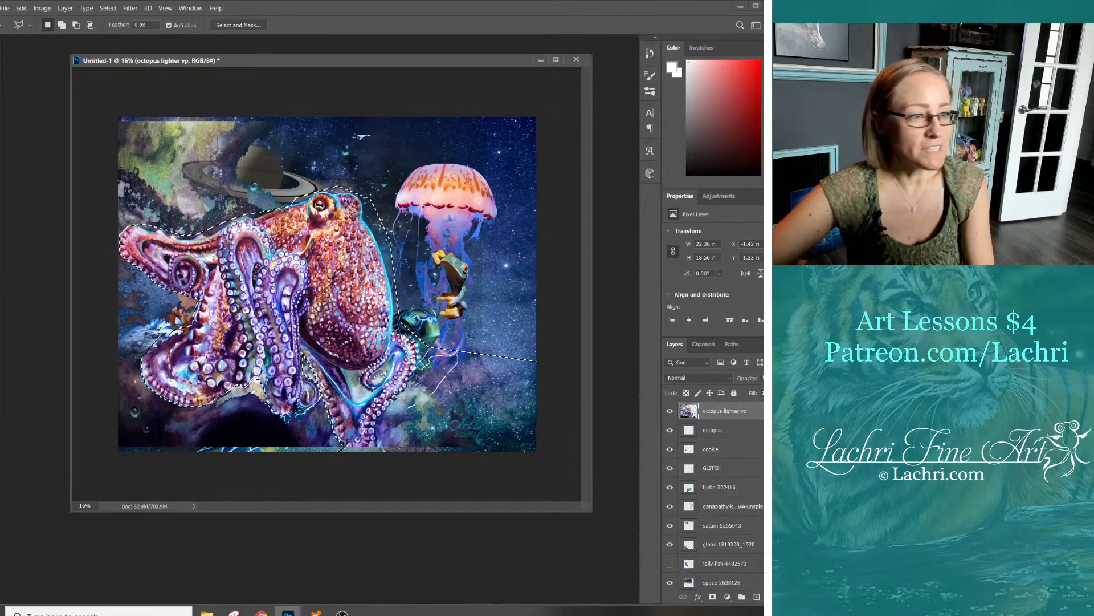
Delete the lassoed background around the octopus, and lasso and delete the leftover background beyond its lower-right tentacle, leaving nothing selected
key("Delete")
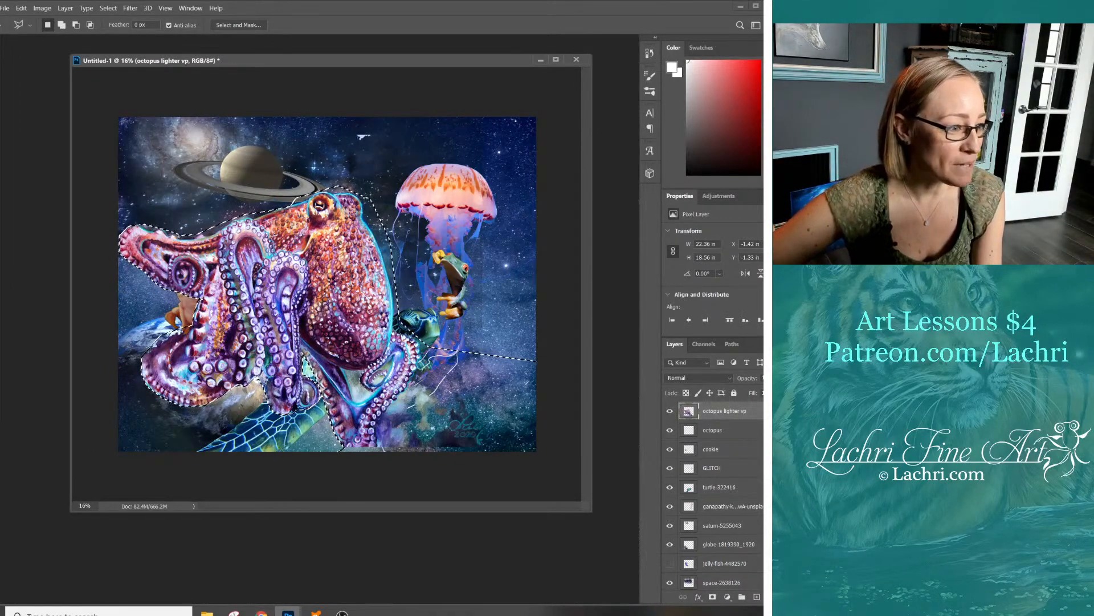
key("ctrl+d")
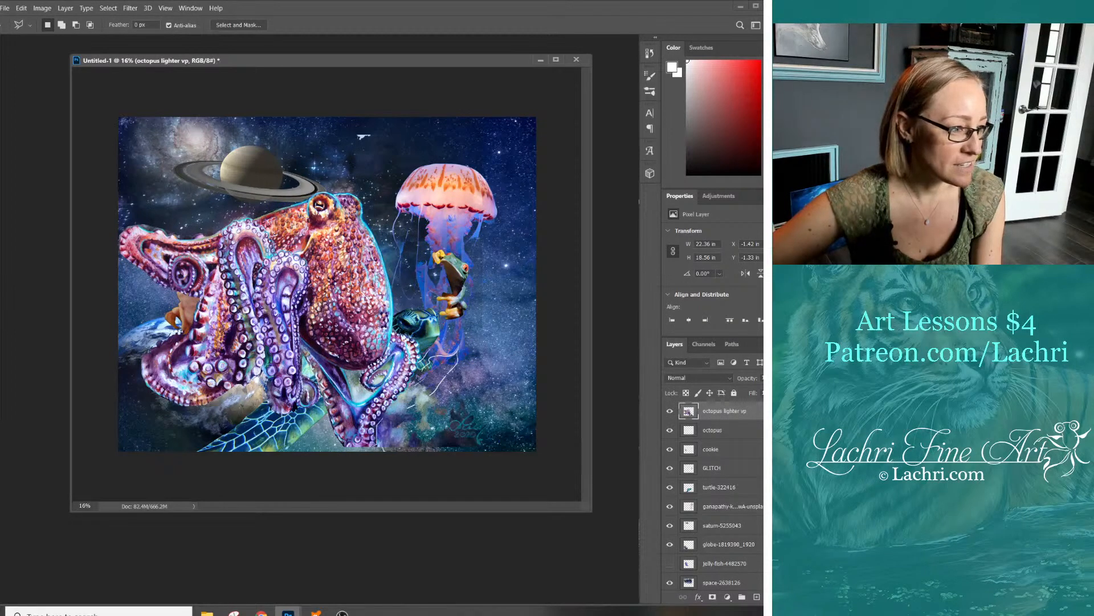
mouse_move(411, 377)
left_mouse_down()
mouse_move(562, 414)
mouse_move(544, 477)
mouse_move(388, 474)
mouse_move(374, 450)
left_mouse_up()
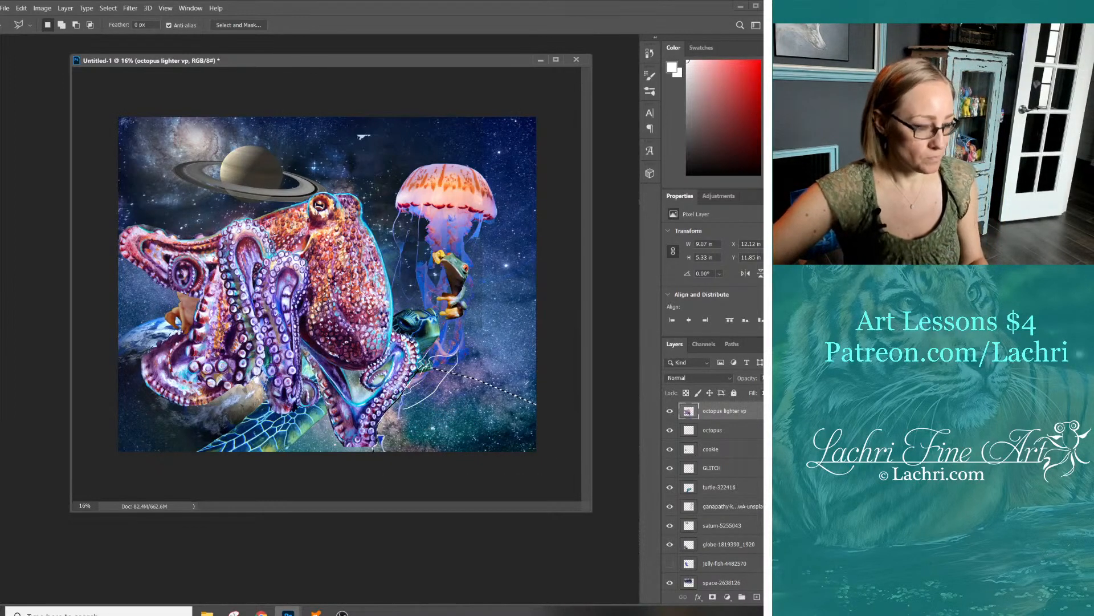
key("Delete")
key("ctrl+d")
Scale the octopus to about 76% and place it in the lower-left part of the collage, over the globe and the turtle's back
key("v")
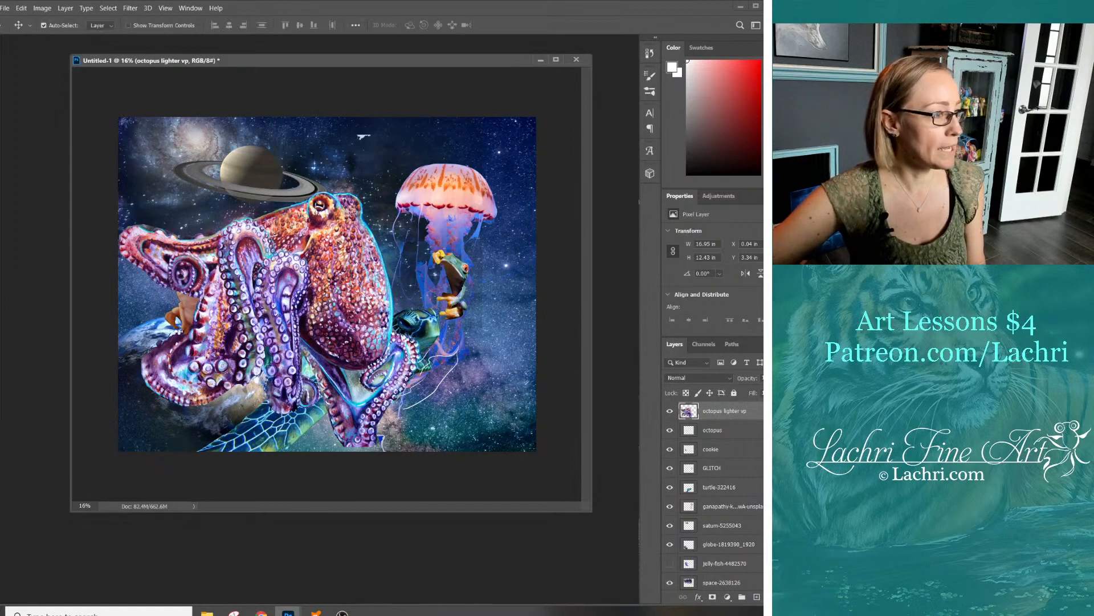
key("ctrl+r")
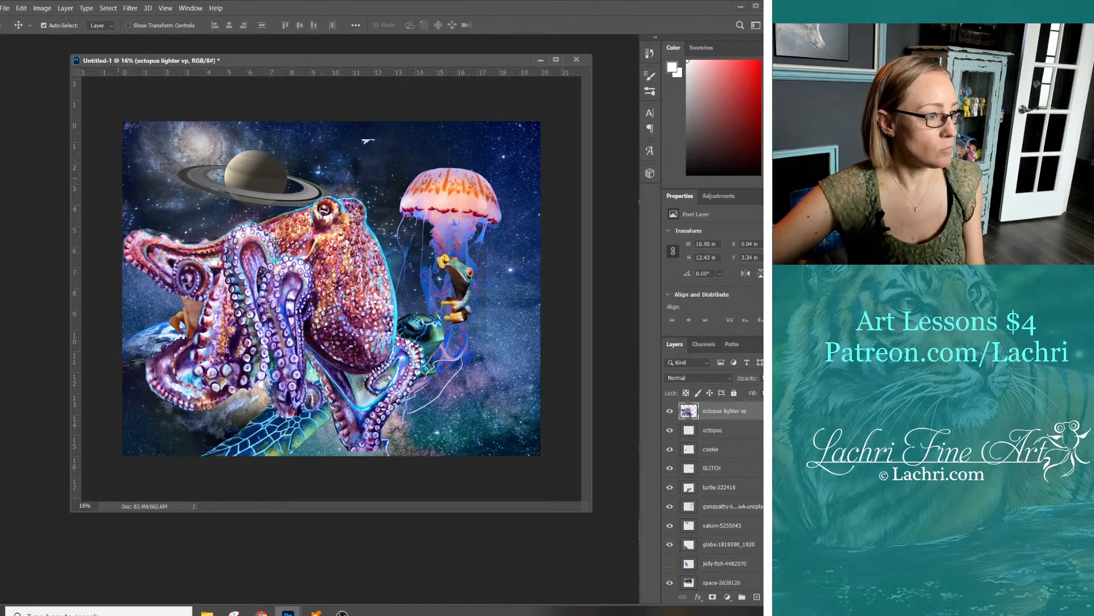
key("ctrl+r")
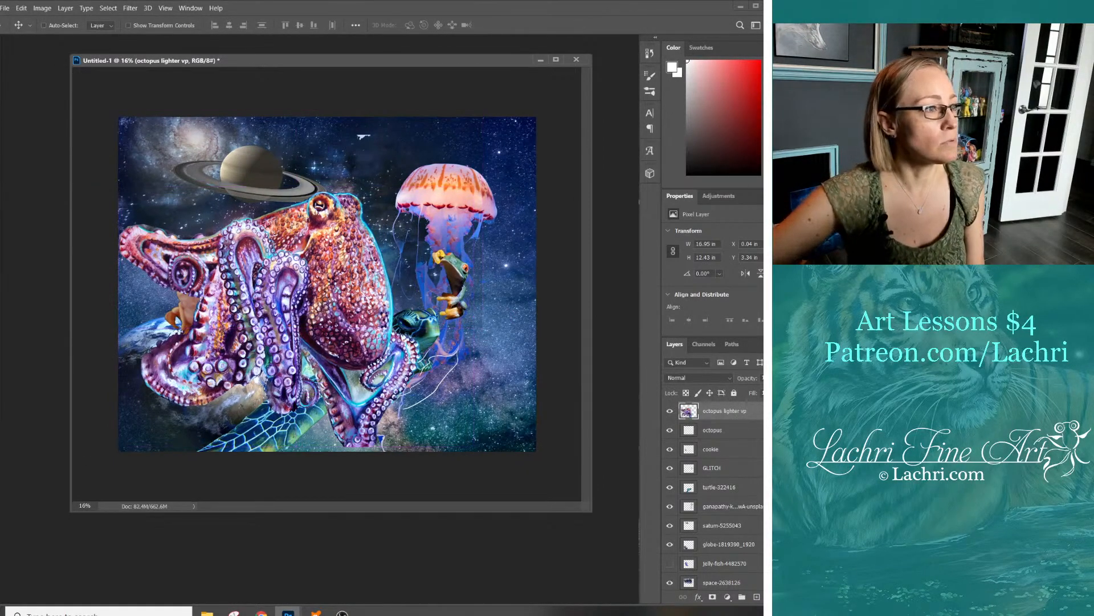
key("ctrl+t")
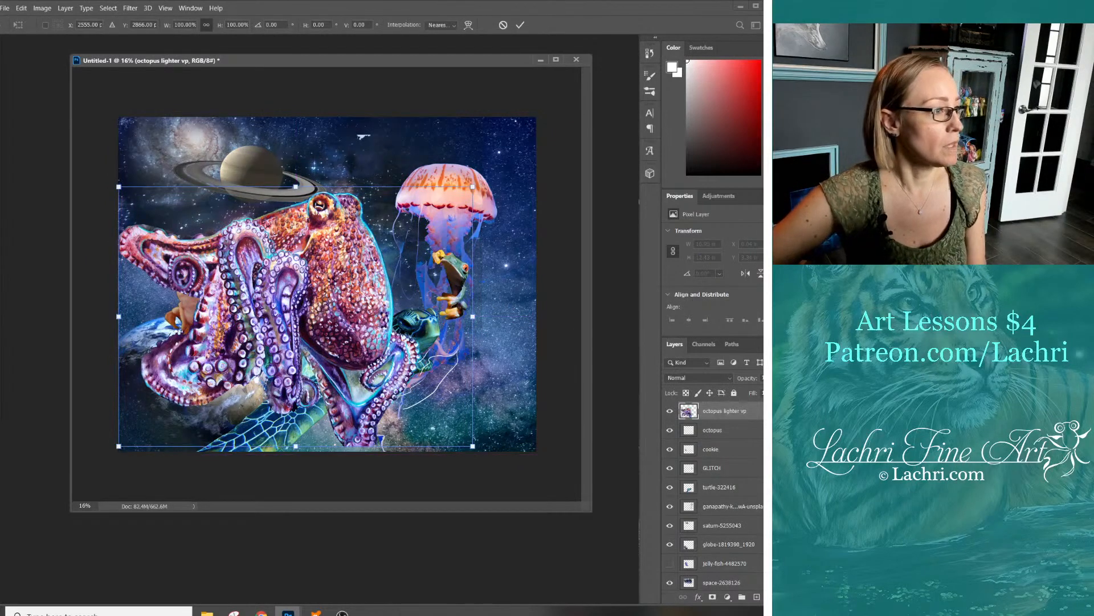
key("Return")
key("ctrl+t")
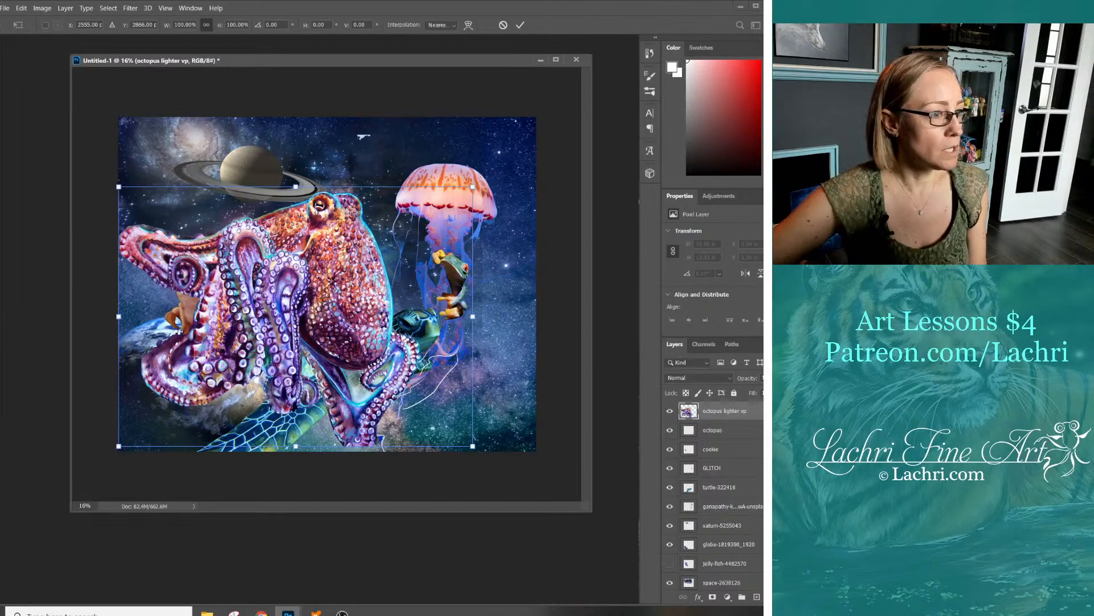
left_click_drag(473, 186, 388, 245)
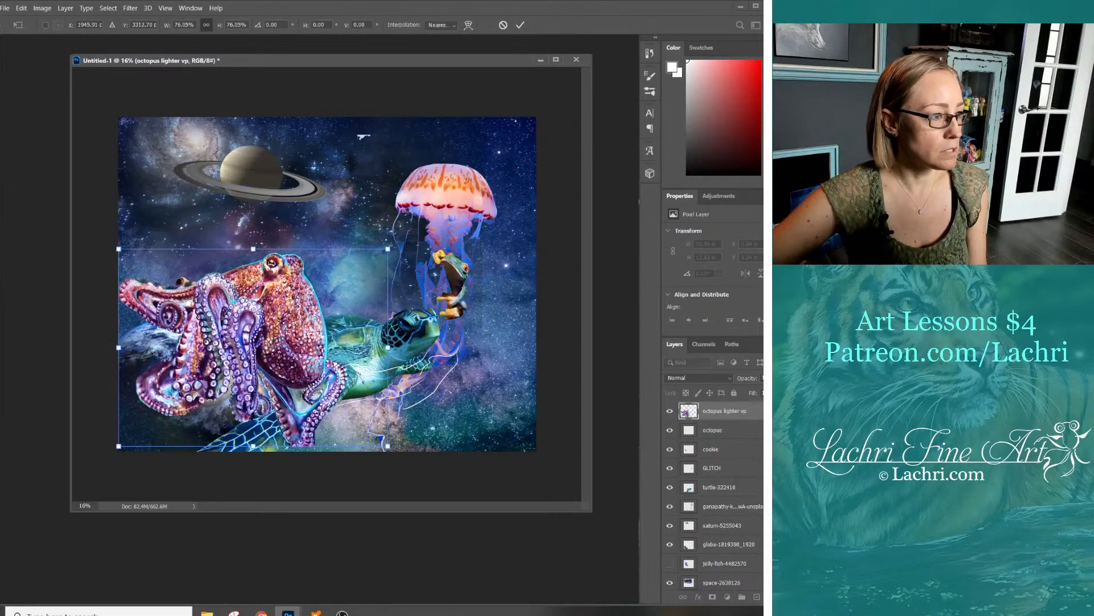
left_click_drag(305, 288, 305, 317)
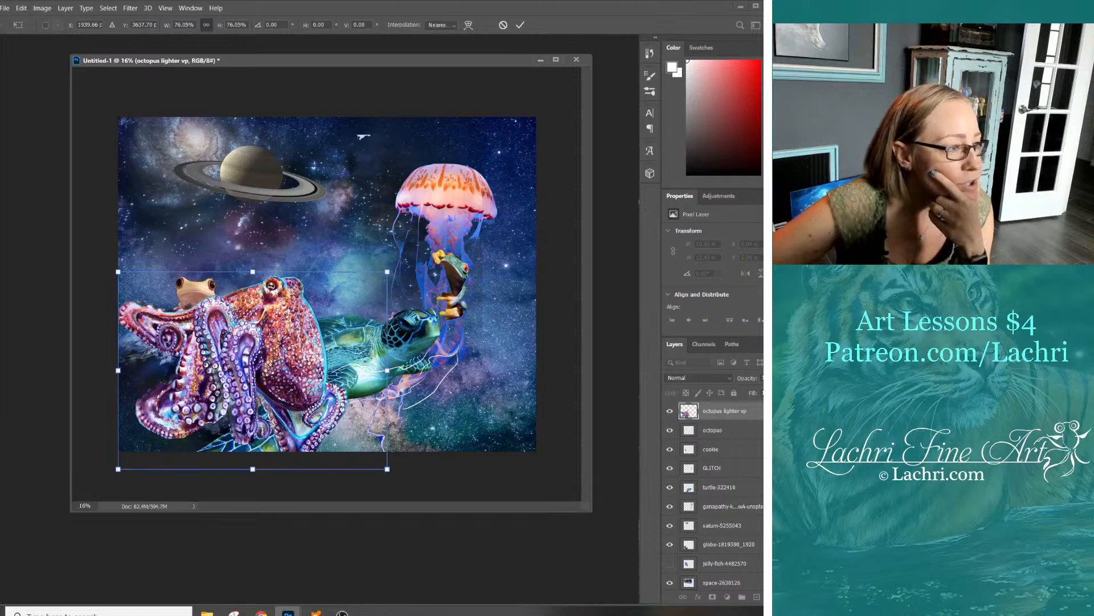
mouse_move(272, 289)
left_mouse_down()
mouse_move(309, 282)
mouse_move(308, 295)
mouse_move(288, 280)
left_mouse_up()
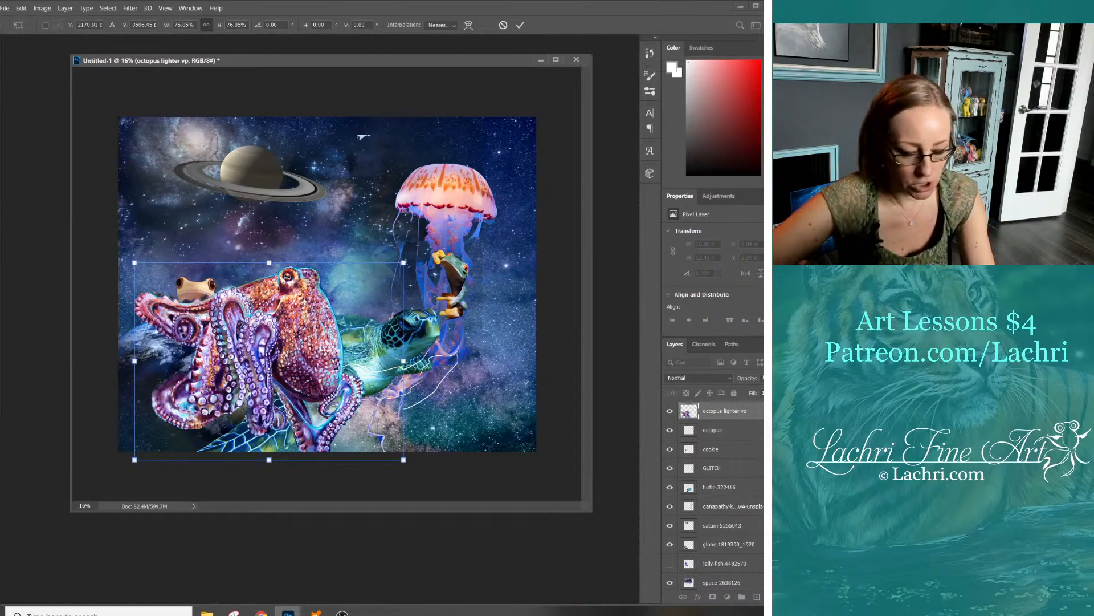
key("Return")
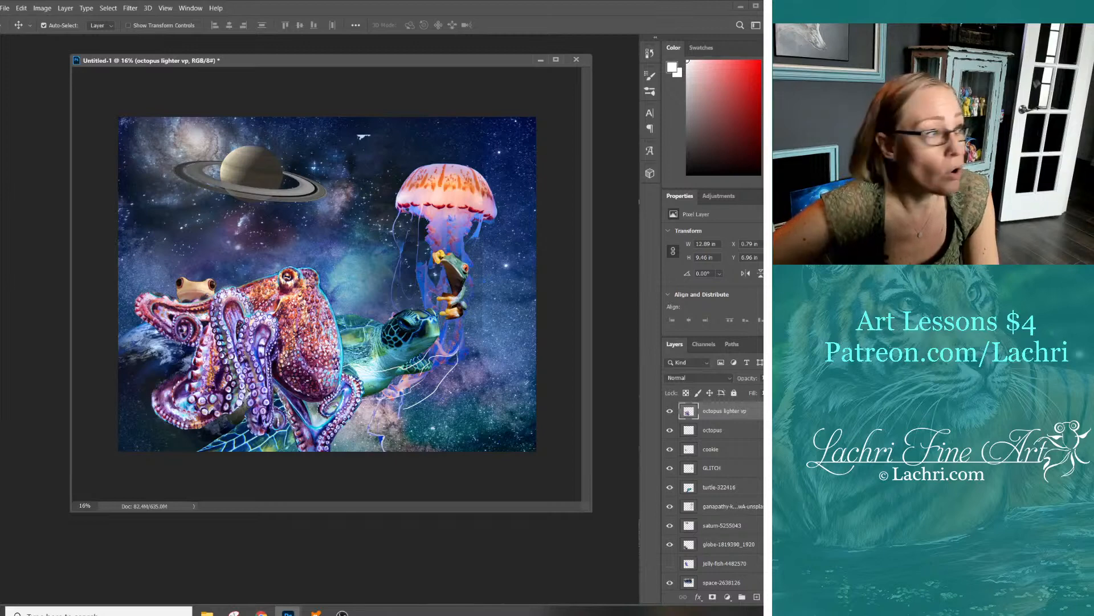
left_click(2, 83)
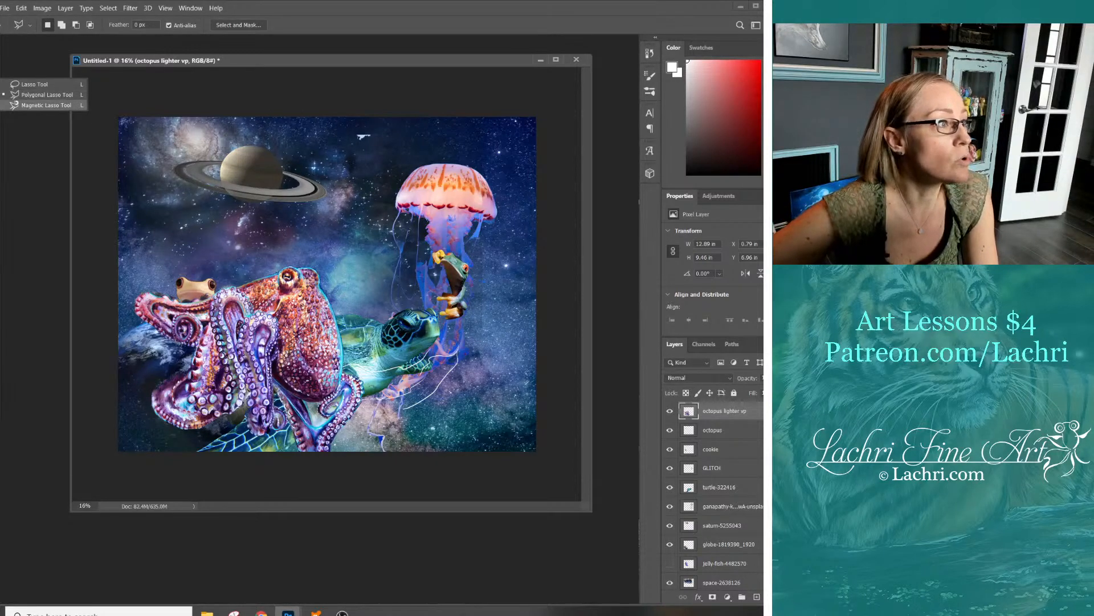
left_click(40, 95)
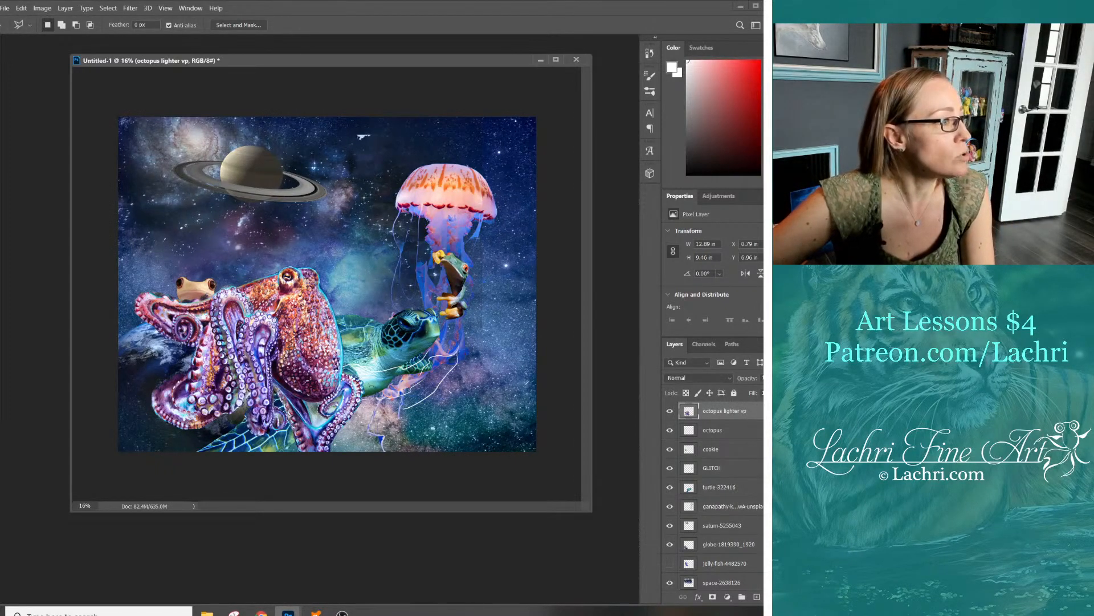
left_click(3, 99)
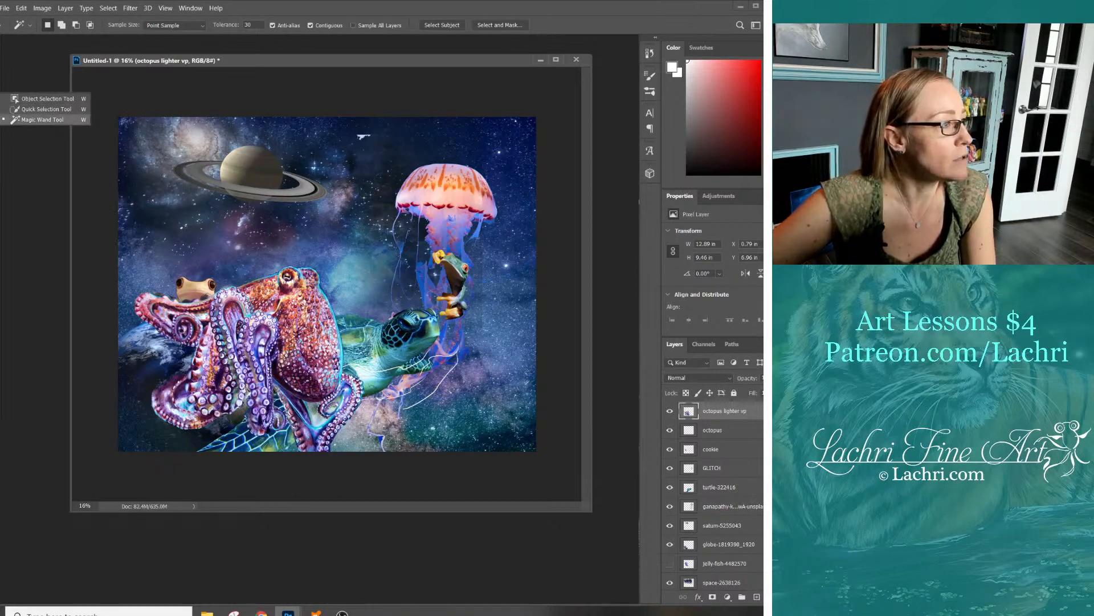
left_click(39, 119)
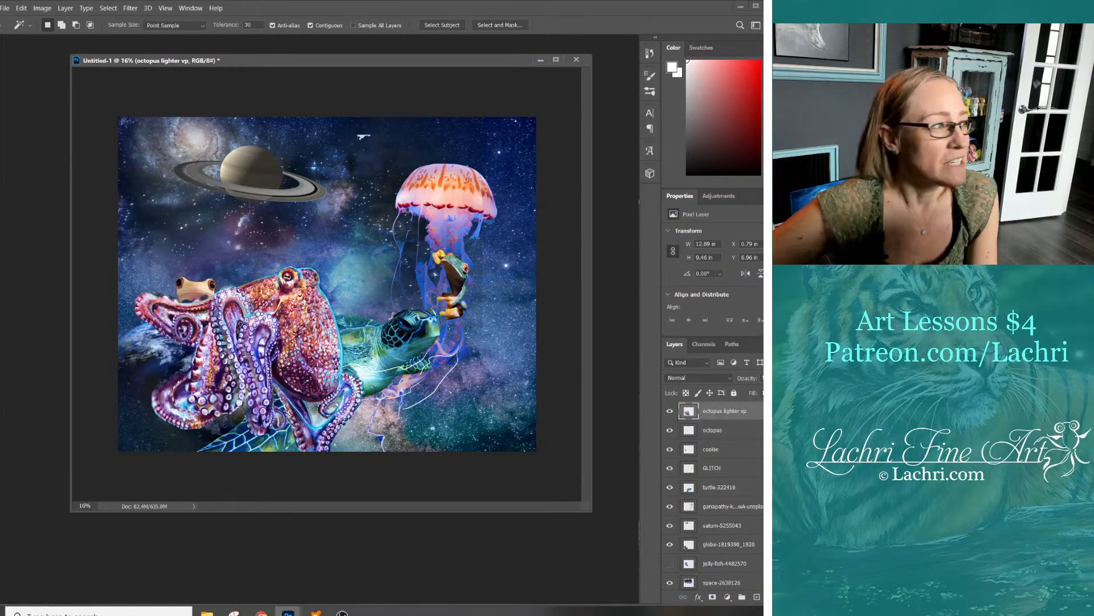
Move the octopus up above the globe and turtle, and put its layer directly below the GLITCH layer
key("v")
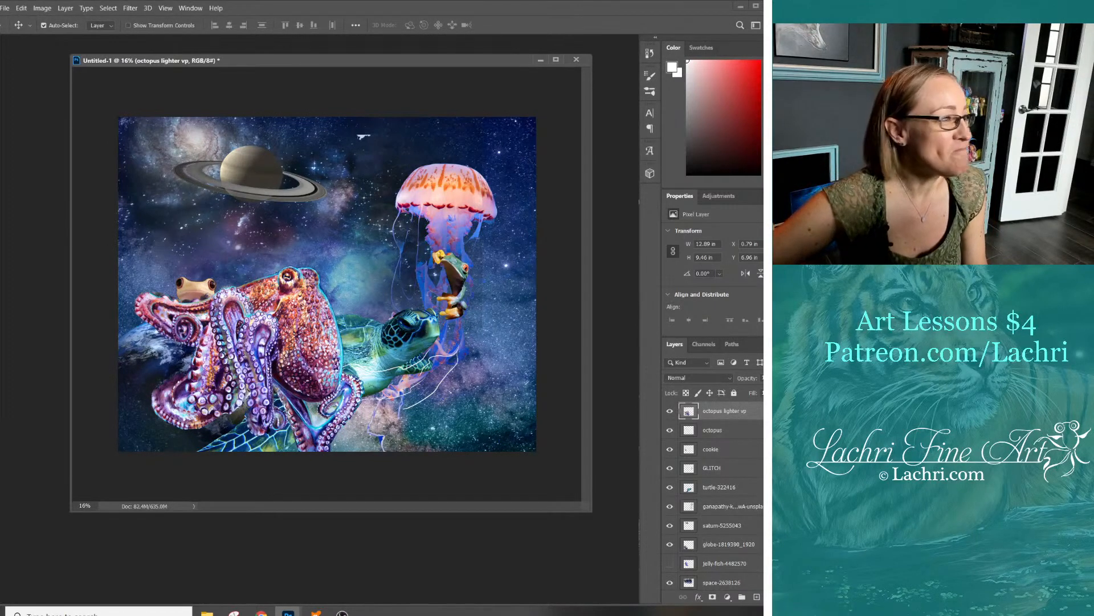
left_click_drag(321, 298, 330, 204)
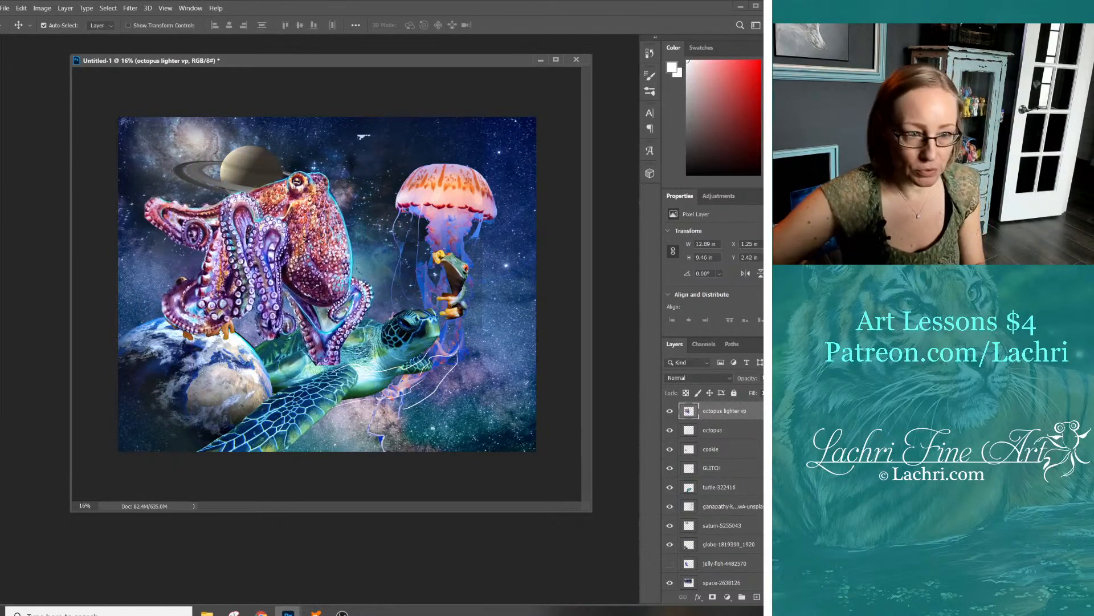
left_click_drag(724, 410, 724, 478)
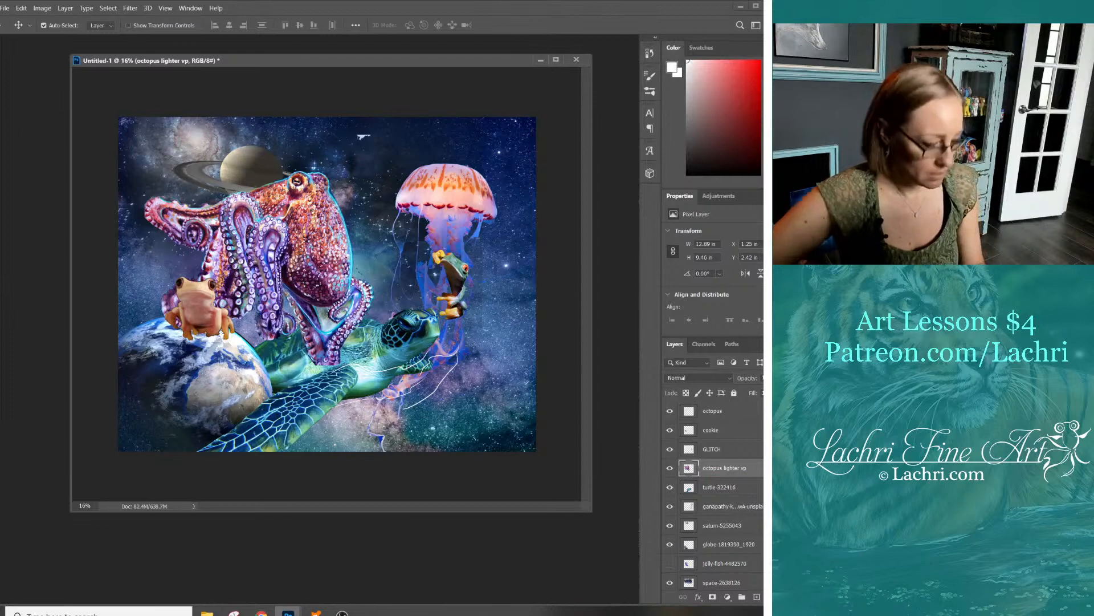
Scale the octopus down to about 10.2 in wide and position it behind the frog on the globe, with its arms around the frog
key("ctrl+t")
left_click_drag(413, 167, 336, 225)
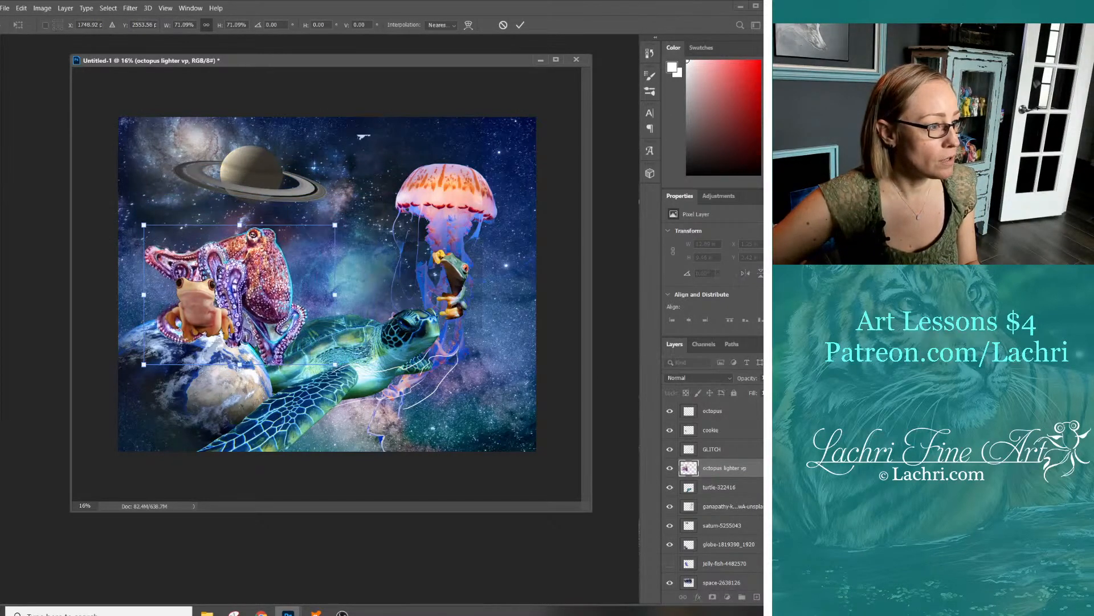
left_click_drag(266, 262, 268, 276)
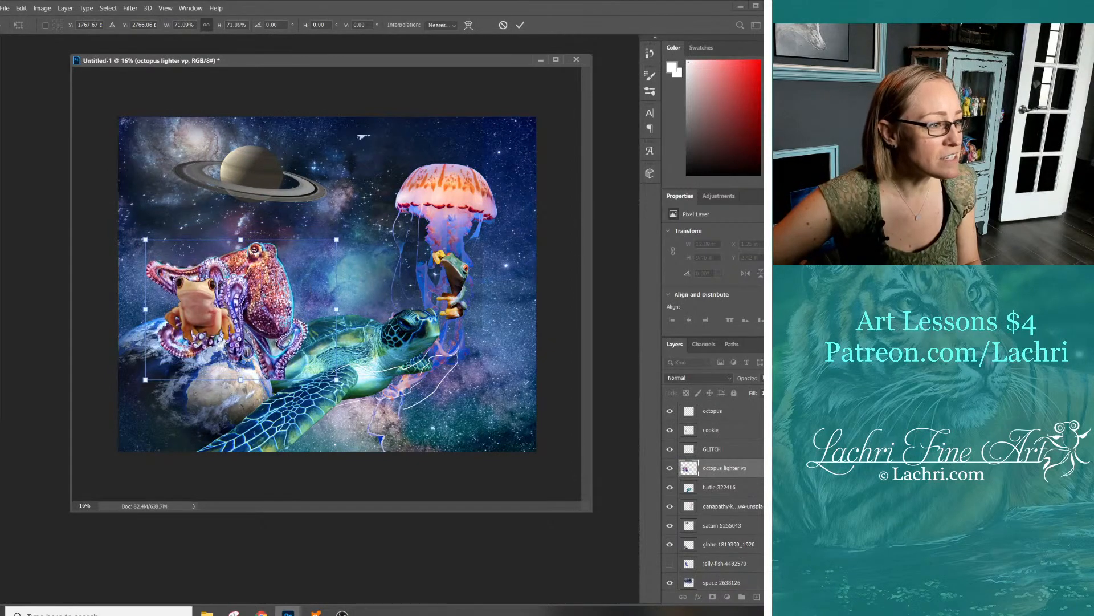
left_click_drag(292, 308, 290, 308)
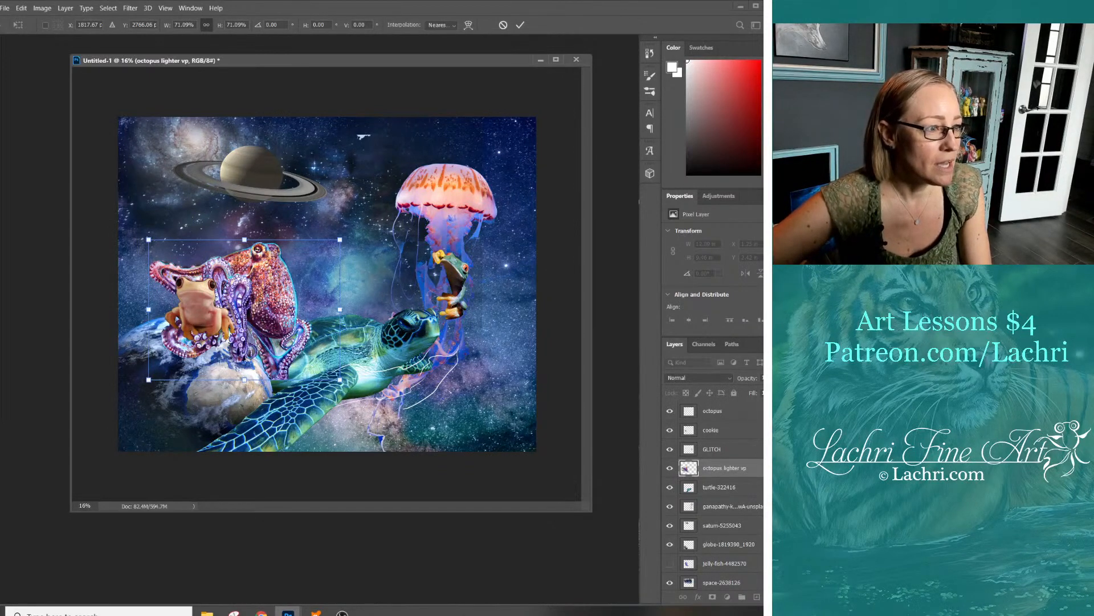
left_click_drag(340, 239, 362, 223)
left_click_drag(296, 252, 284, 266)
key("Return")
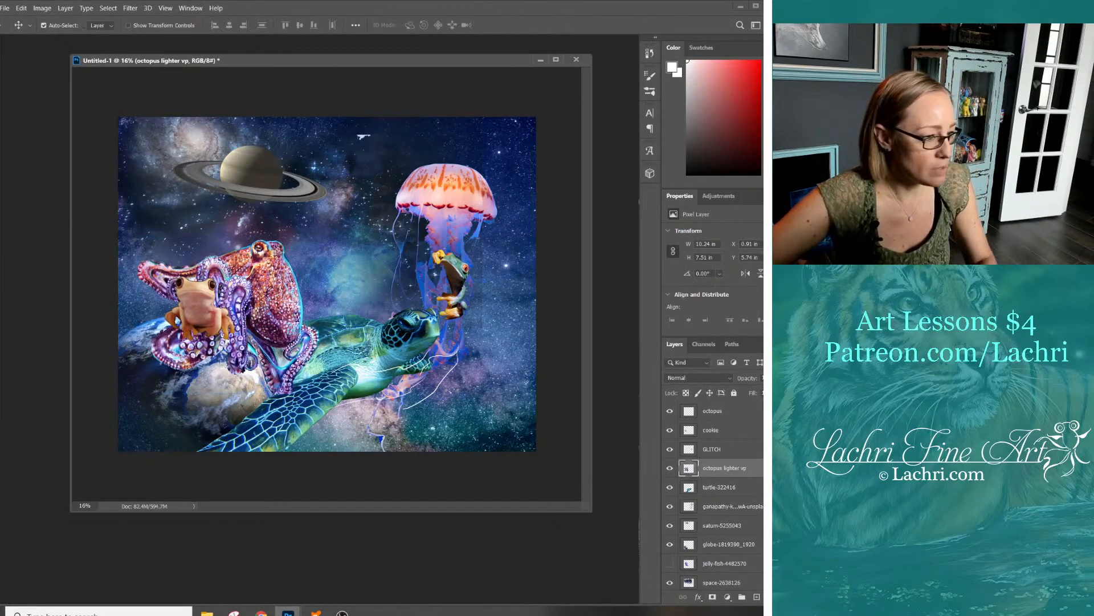
Switch to the browser's Unsplash page, close the jellyfish photo and search the site for "moon"
mouse_move(262, 612)
left_click(320, 564)
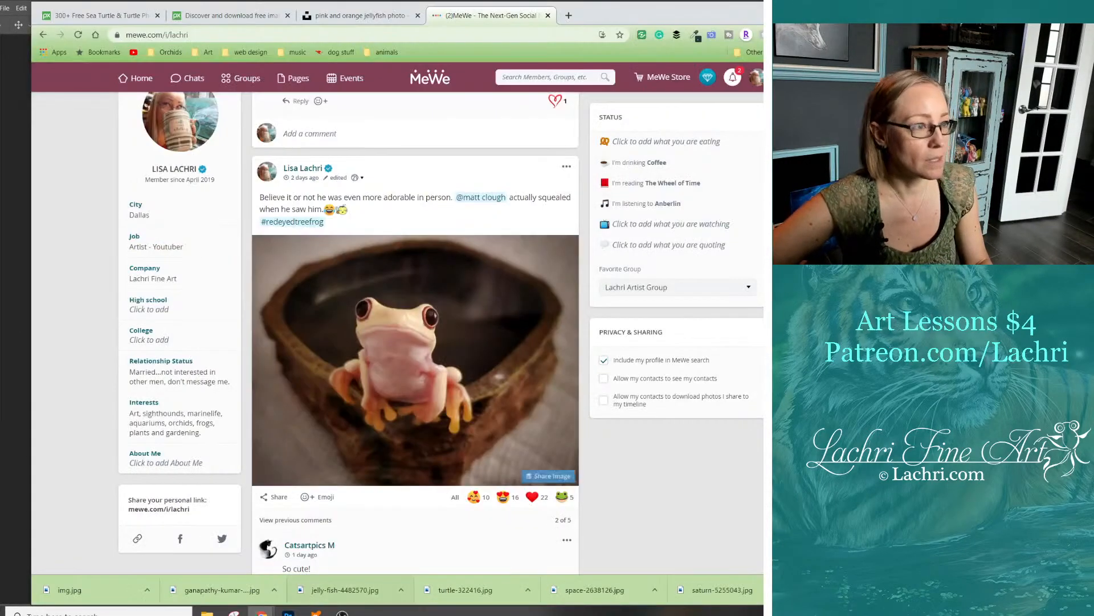
left_click(359, 15)
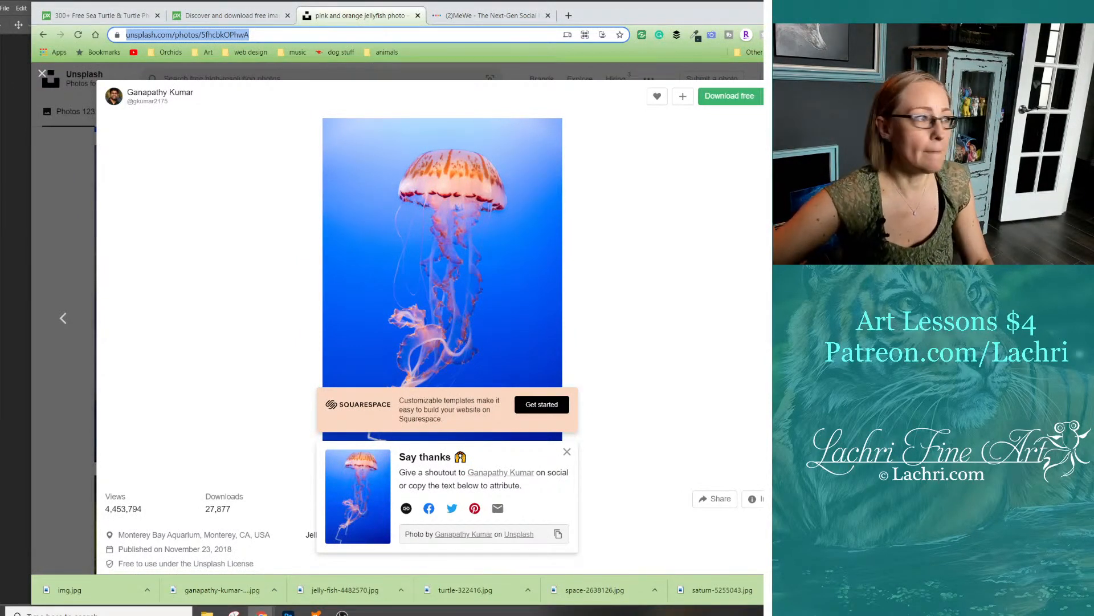
left_click(43, 74)
left_click(240, 79)
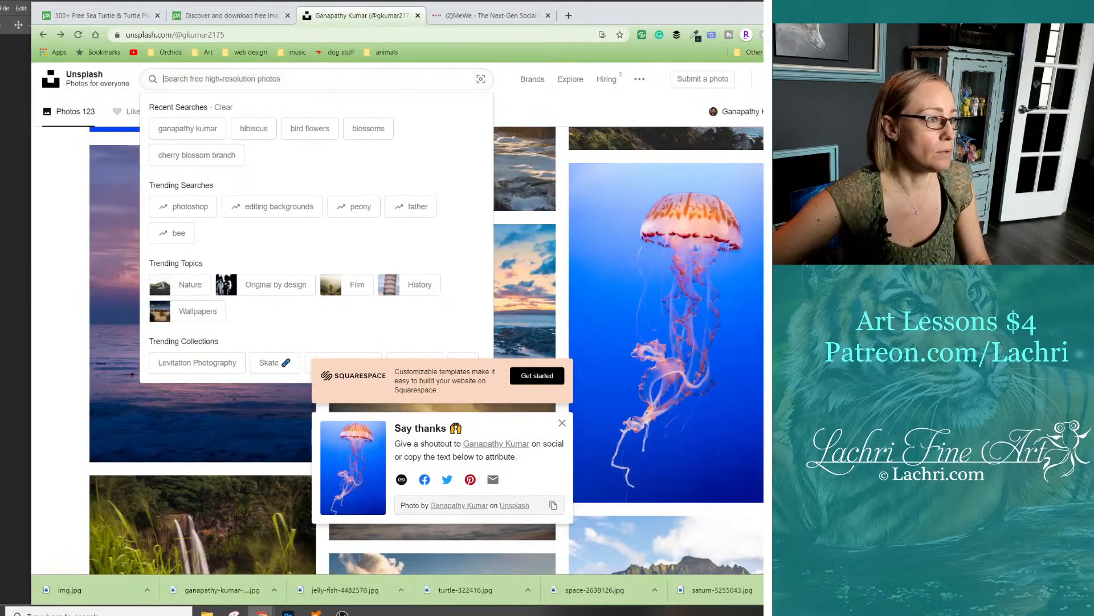
type("moon")
key("Return")
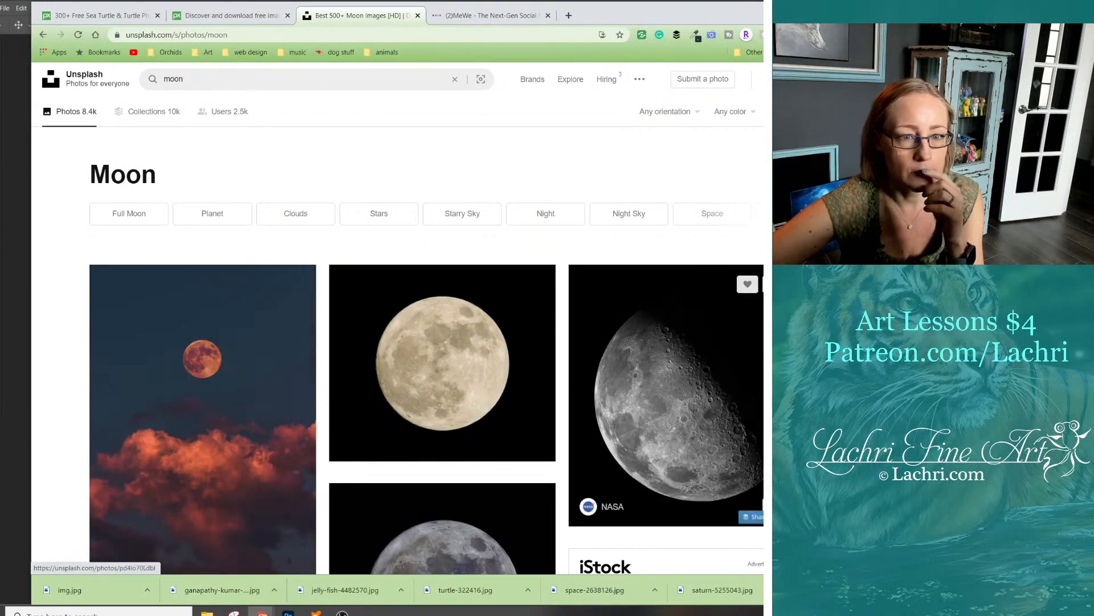
Browse the moon results and open the crescent moon photo on a black background in a new tab
scroll(426, 350, "down", 7)
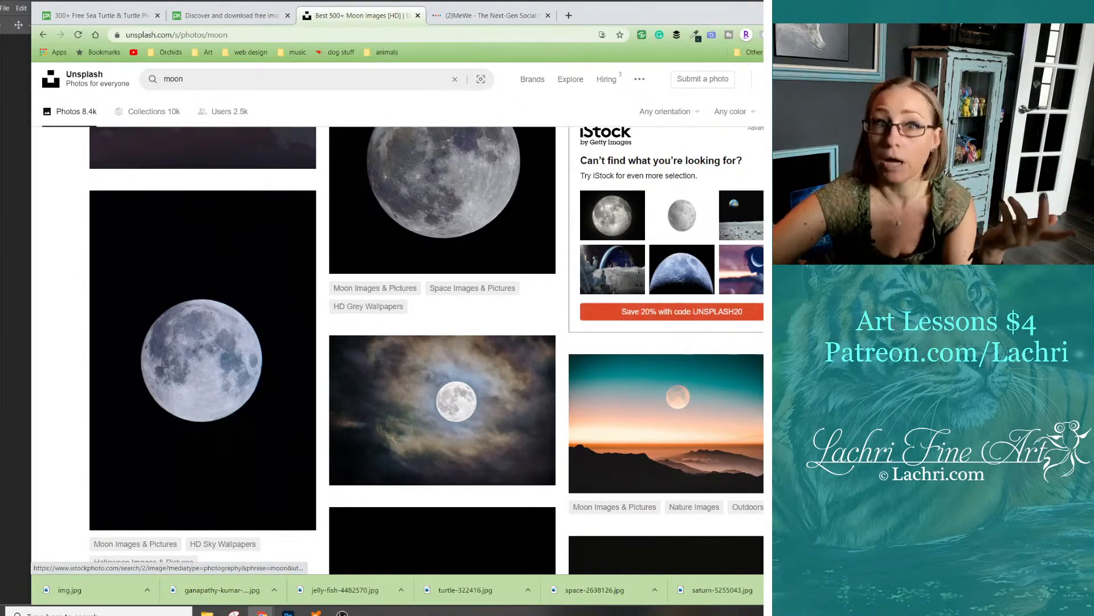
scroll(666, 319, "down", 2)
scroll(666, 319, "down", 2)
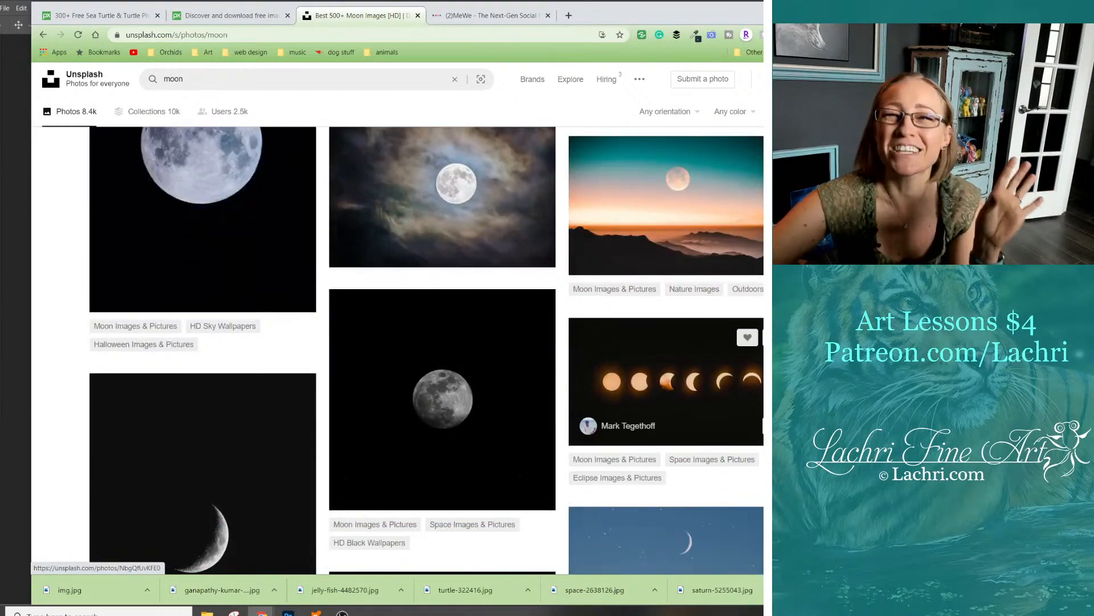
scroll(667, 319, "down", 5)
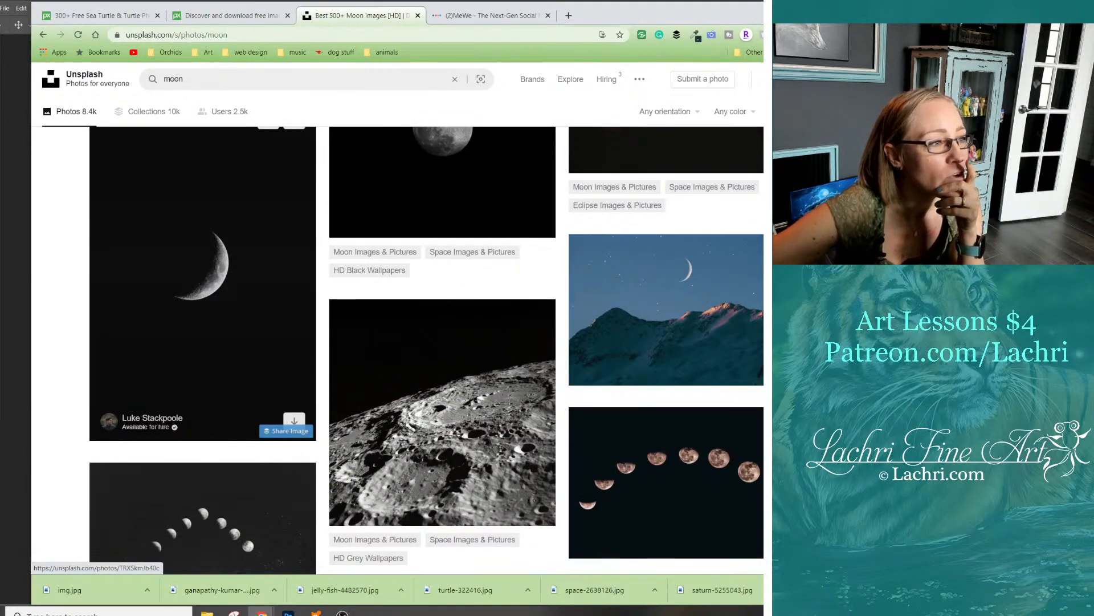
right_click(228, 271)
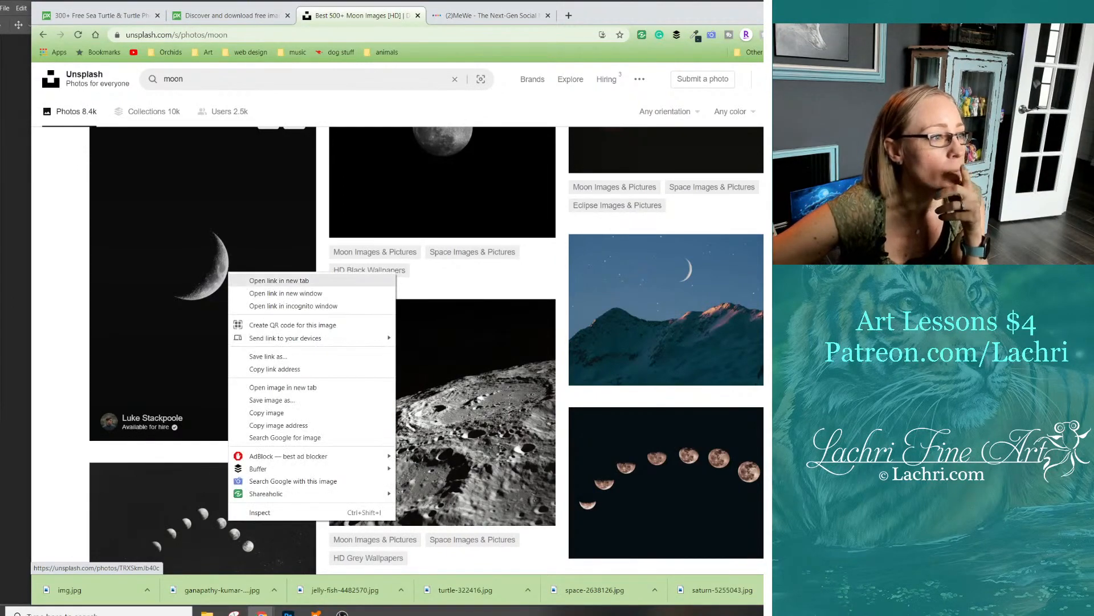
left_click(257, 280)
Find the mostly lit moon with brown tones on a black background among the results and save it to the pb collage folder
scroll(257, 285, "down", 7)
scroll(442, 296, "down", 6)
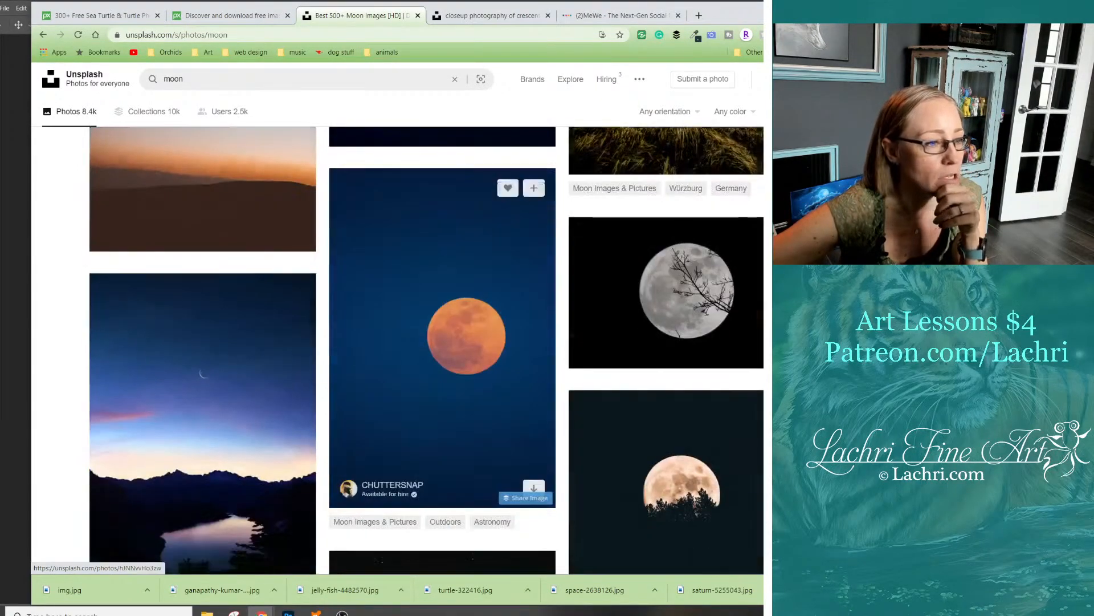
scroll(443, 296, "down", 6)
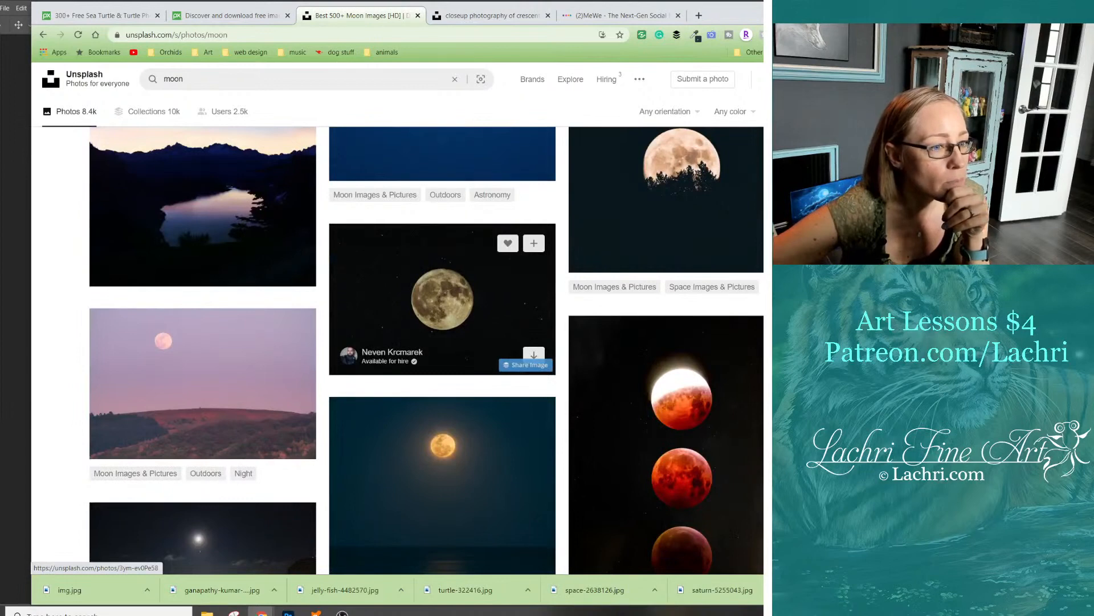
scroll(442, 285, "down", 10)
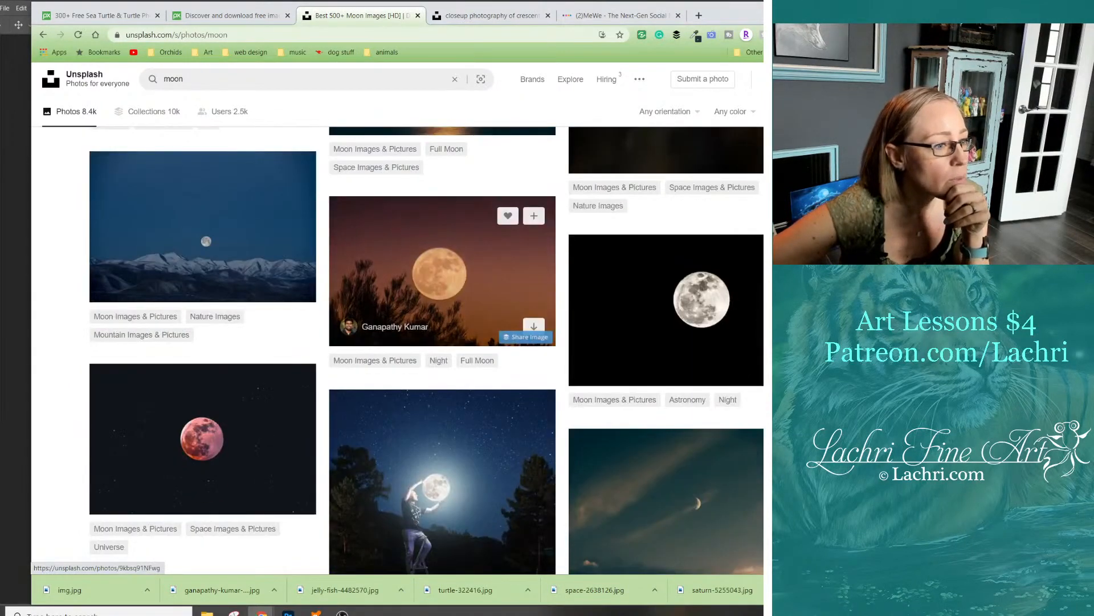
scroll(442, 285, "down", 9)
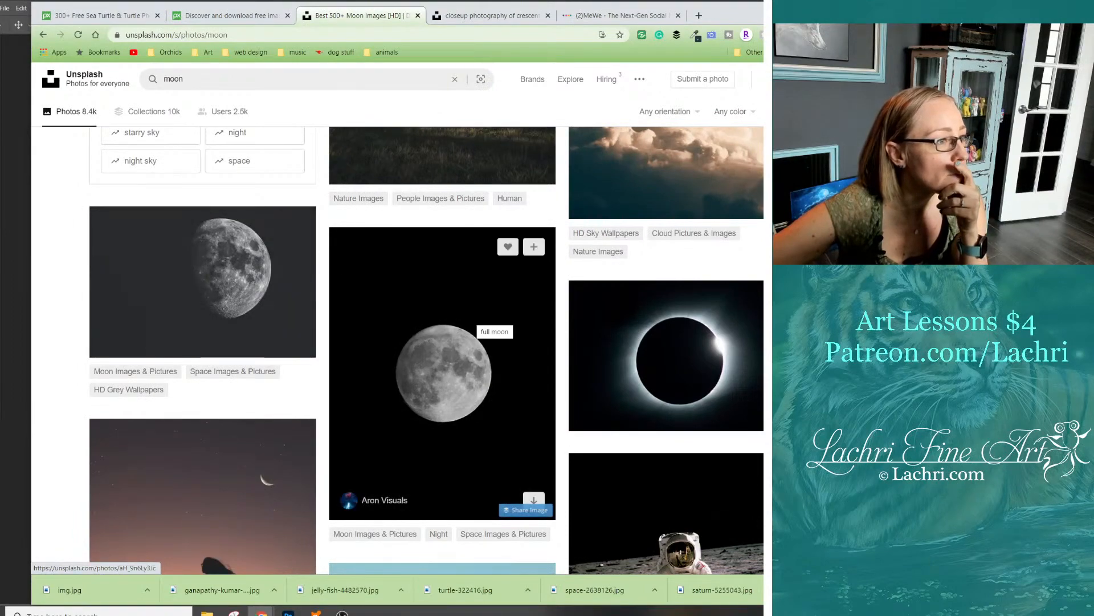
scroll(442, 285, "down", 15)
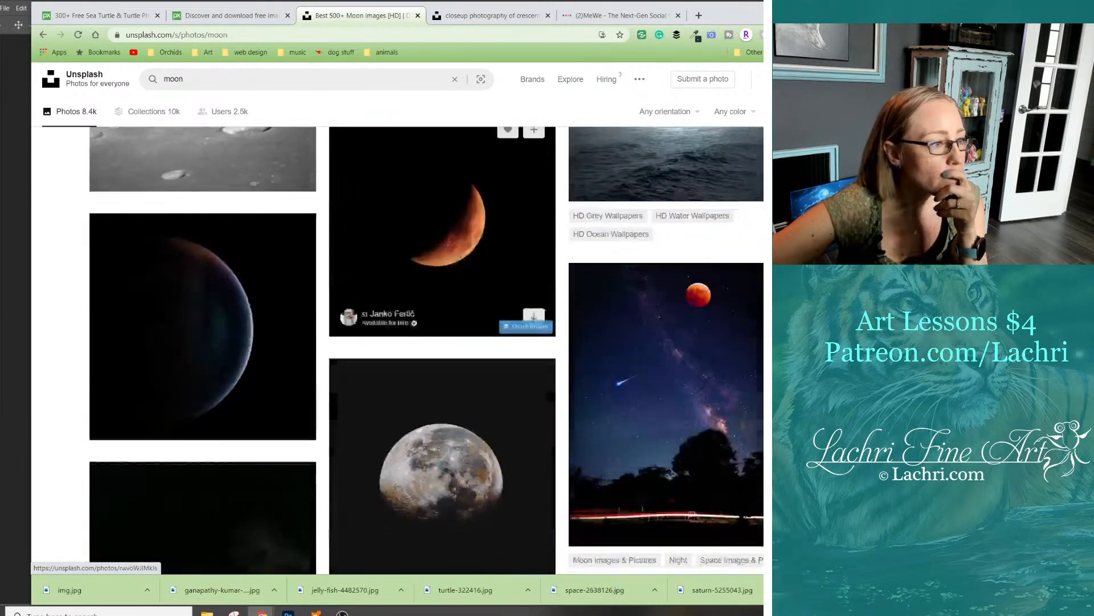
scroll(442, 342, "down", 3)
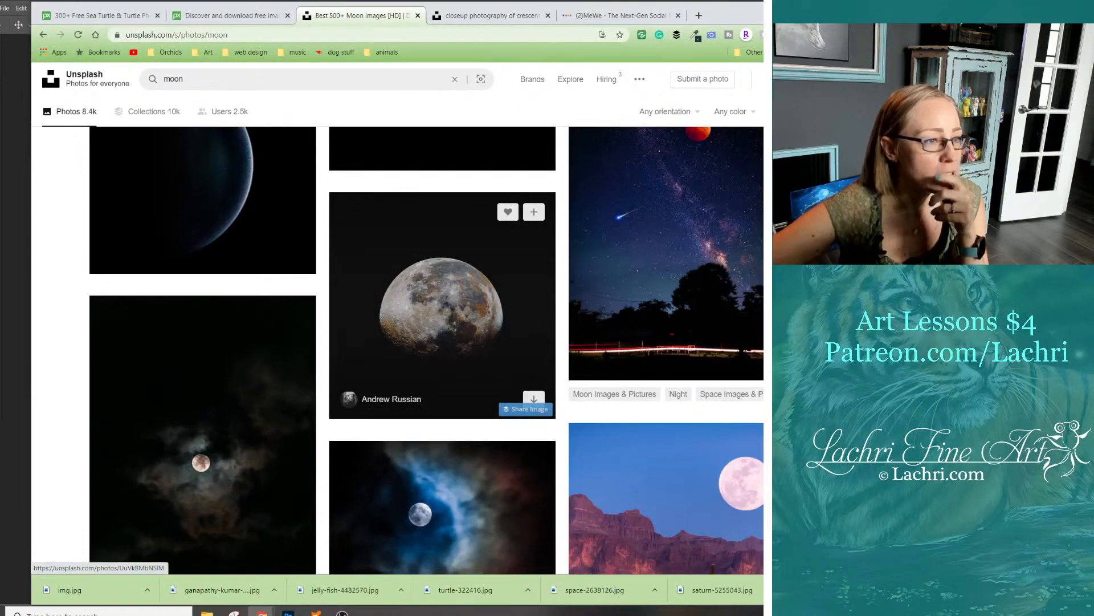
left_click(443, 308)
left_click(762, 96)
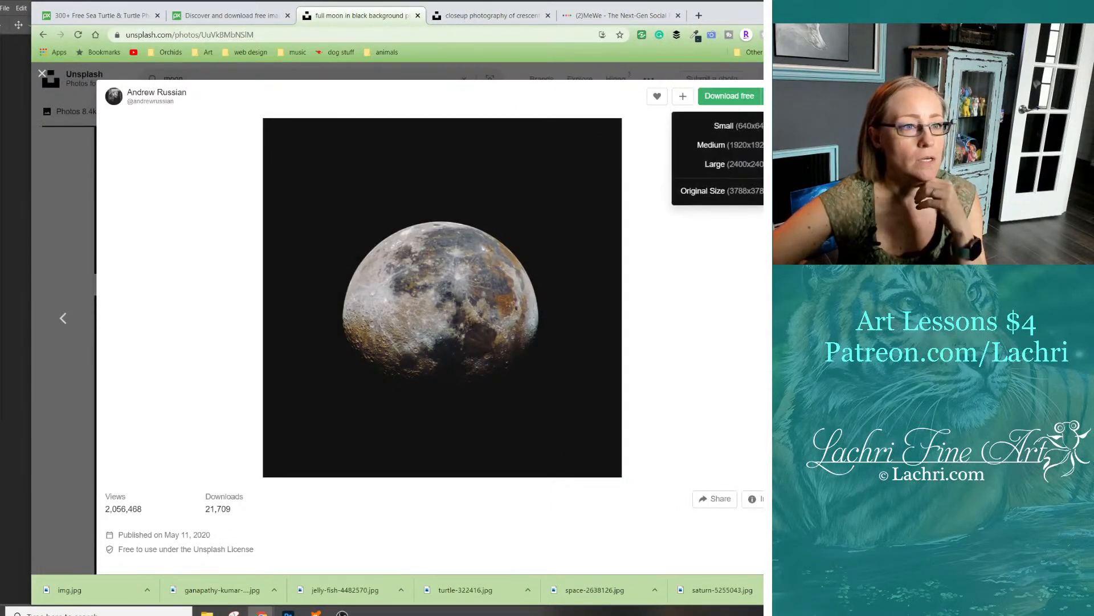
left_click(741, 176)
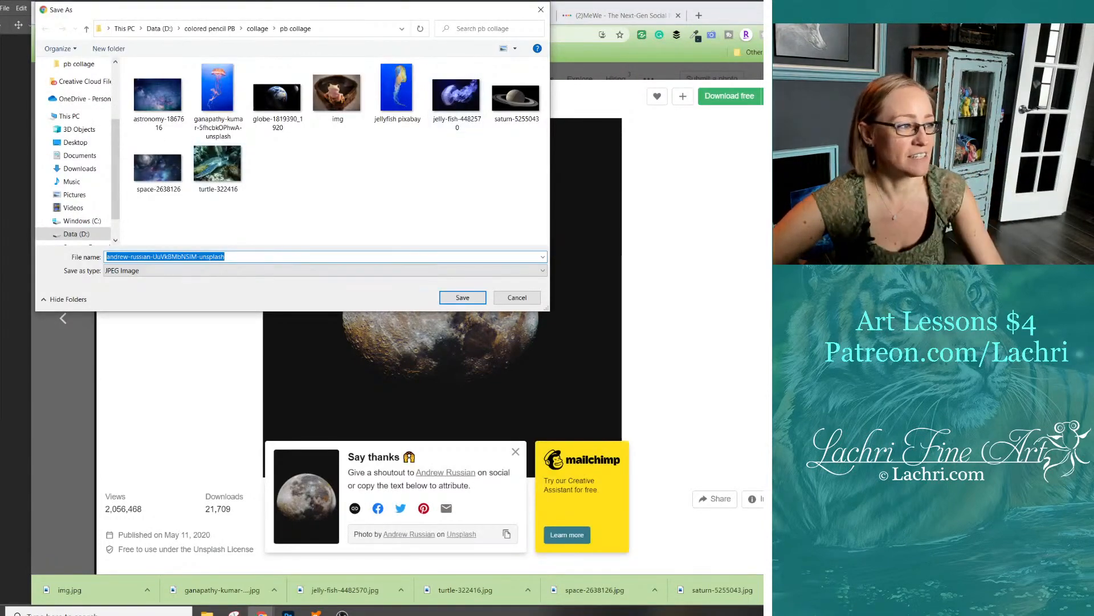
key("Return")
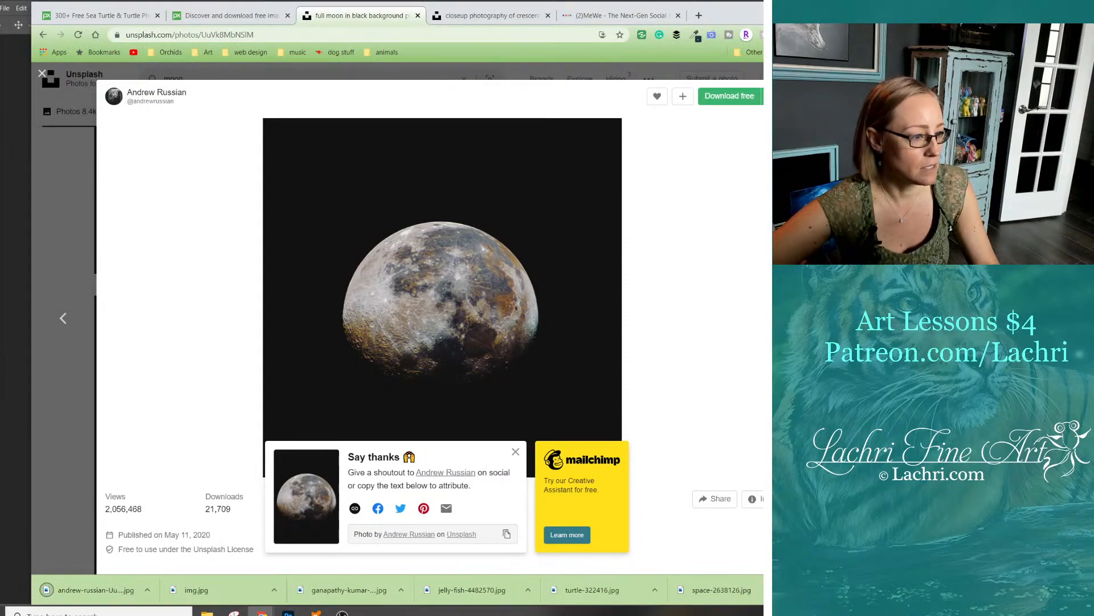
Switch to Photoshop and place the newly downloaded moon photo from the pb collage folder into the collage at its default size
left_click(288, 612)
left_click(250, 568)
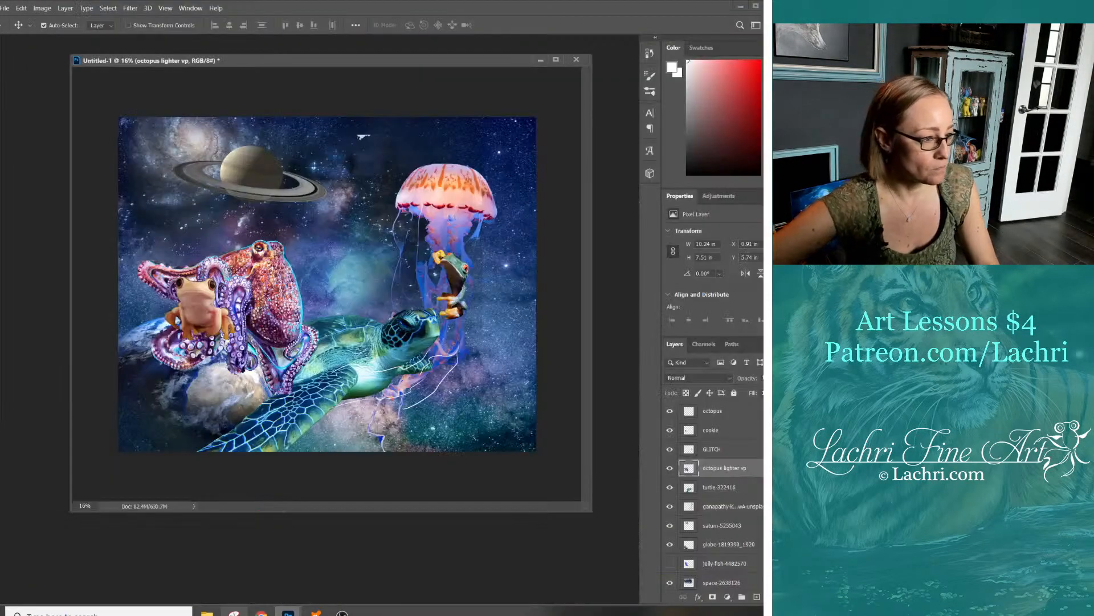
mouse_move(207, 613)
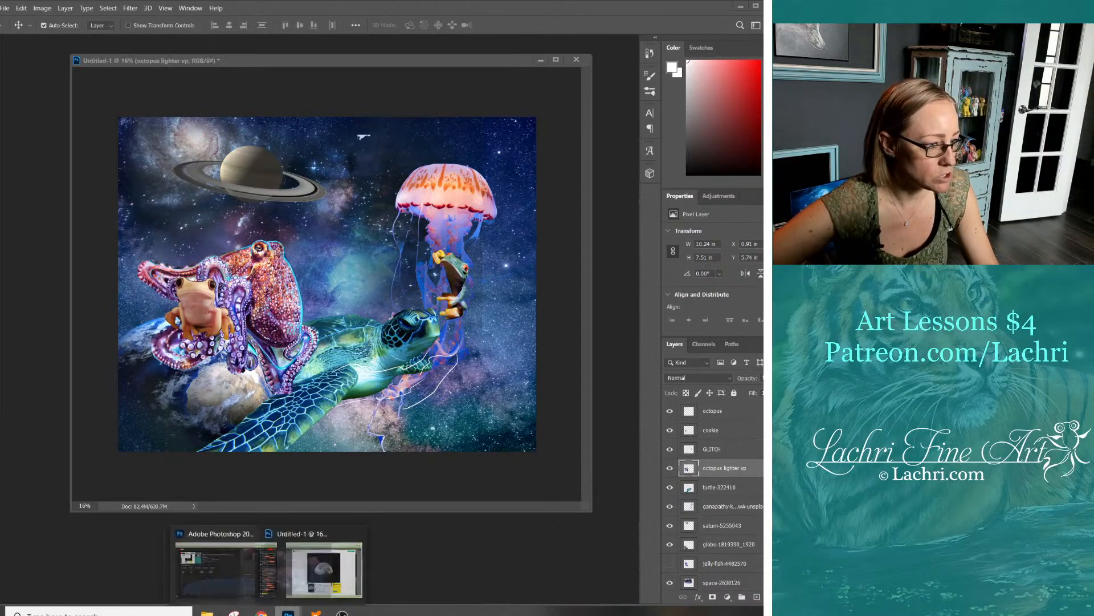
mouse_move(287, 613)
left_click(332, 570)
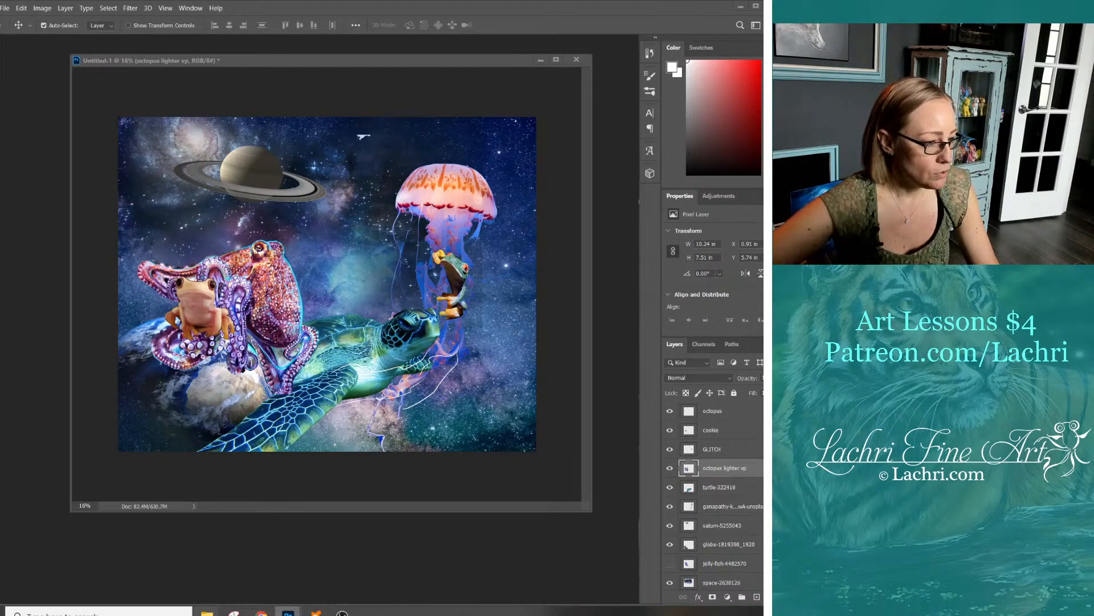
mouse_move(207, 612)
left_click(162, 567)
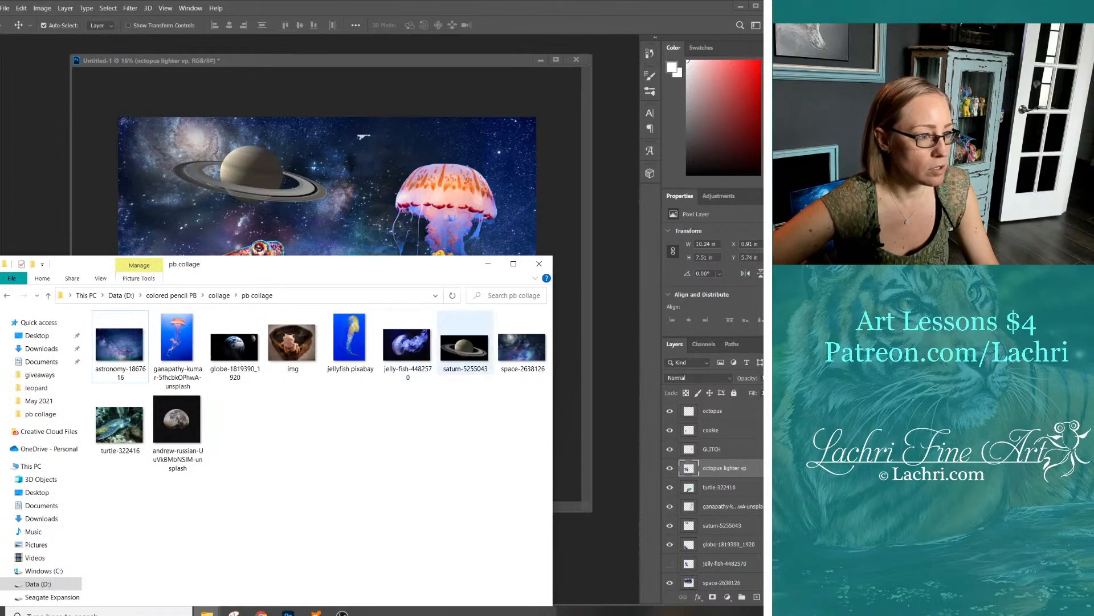
left_click(177, 422)
left_click_drag(176, 422, 326, 284)
key("Return")
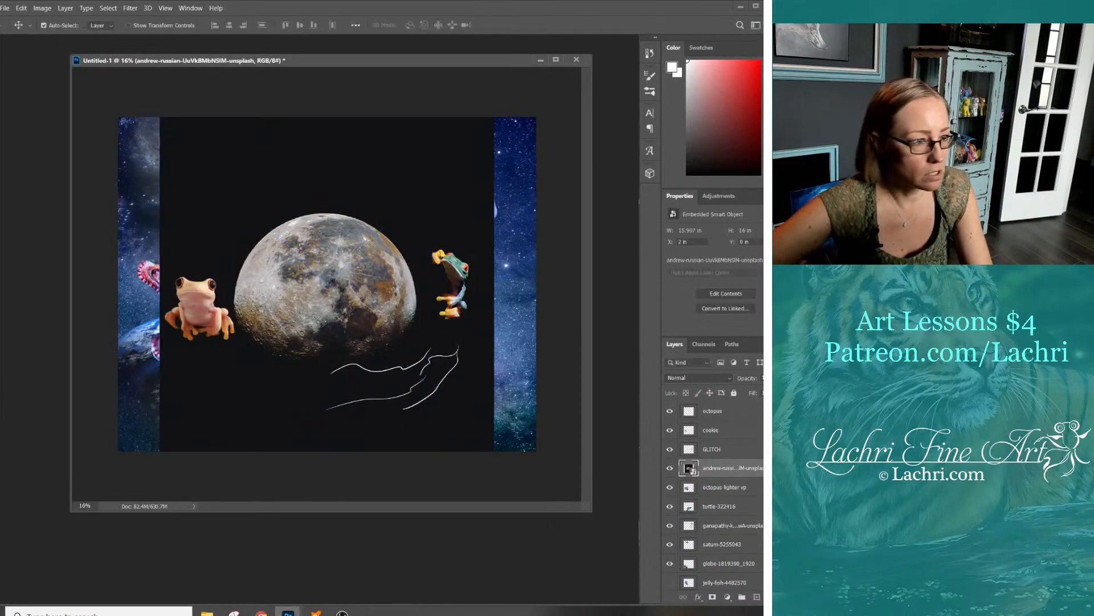
Bring the moon layer above the octopus, cookie and GLITCH layers and rasterize it
key("ctrl+shift+bracketright")
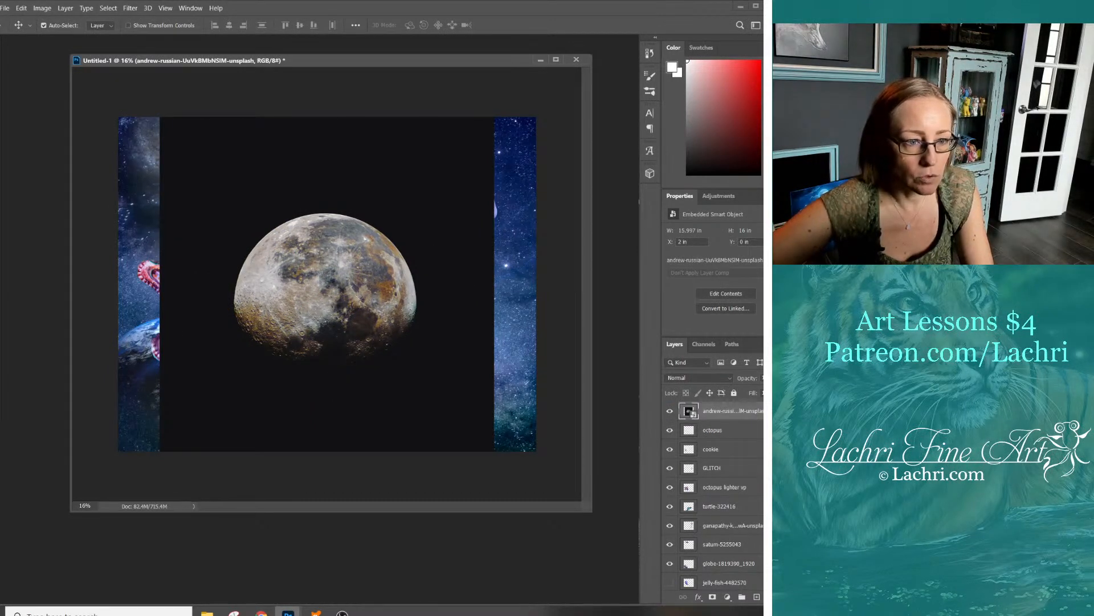
right_click(741, 411)
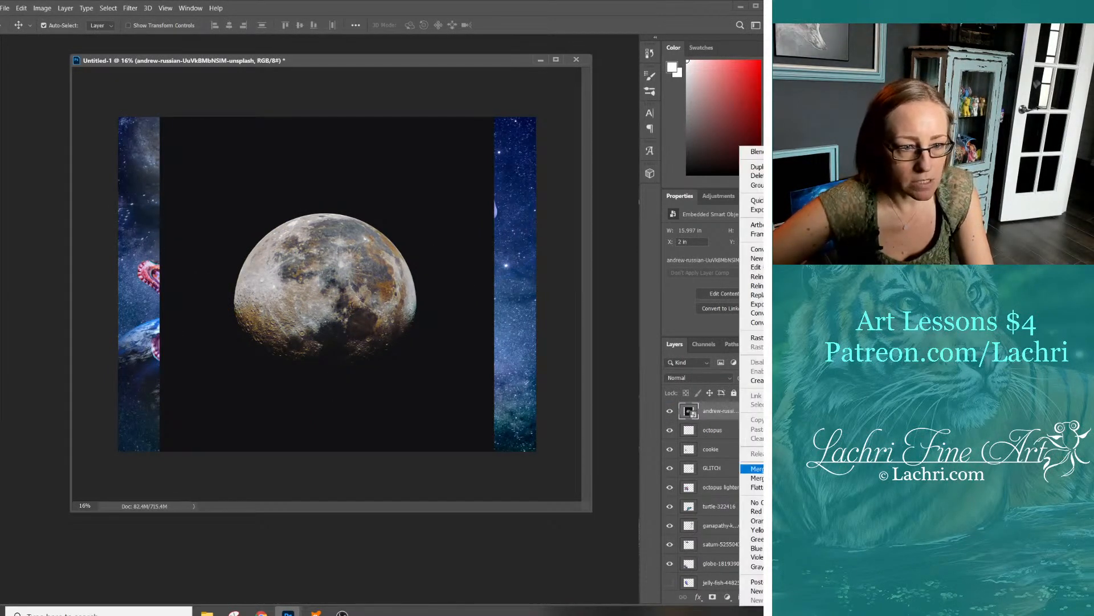
left_click(756, 337)
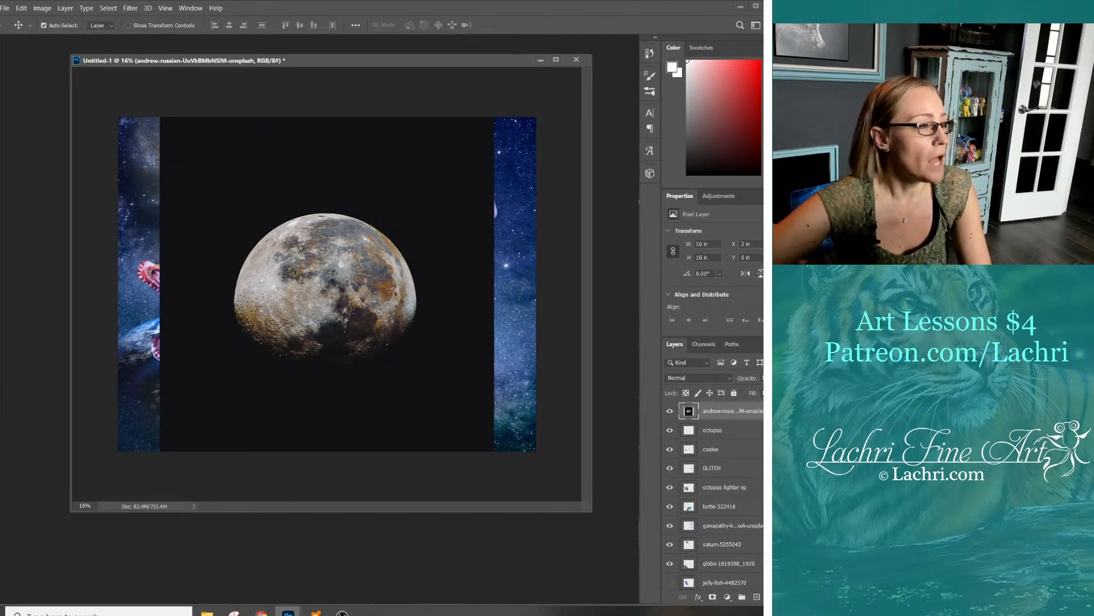
Select the black background around the moon with the Magic Wand Tool, delete it and clear the selection
left_click(0, 98)
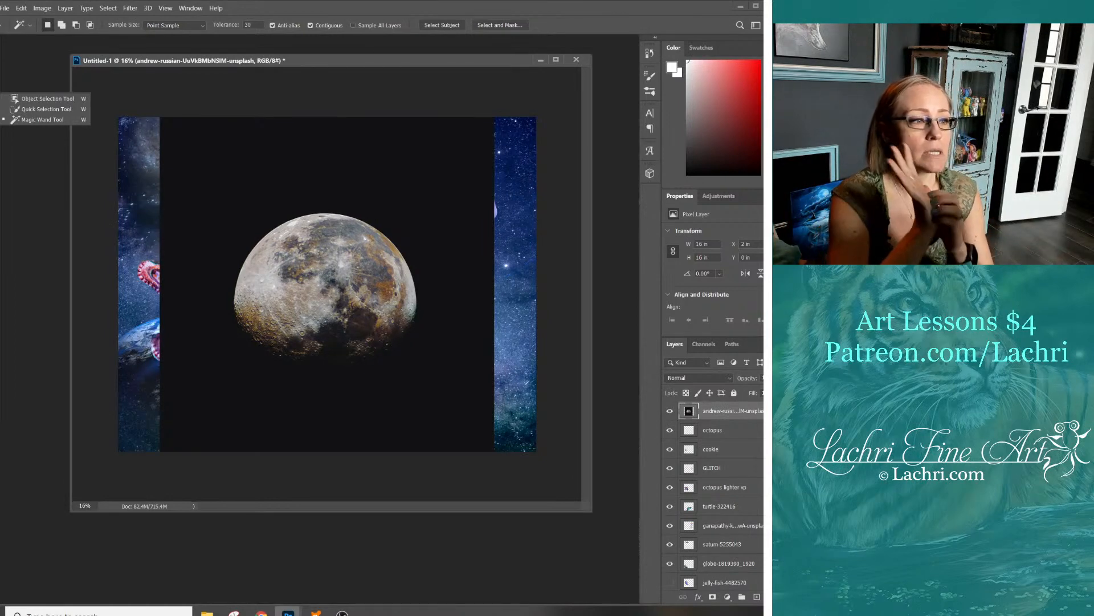
left_click(43, 120)
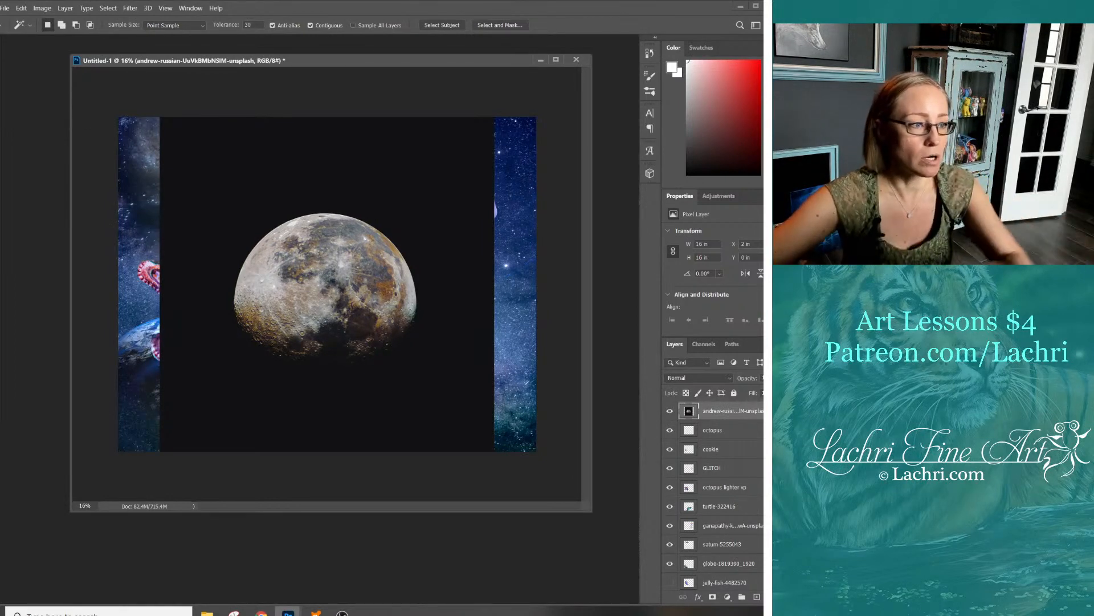
left_click(217, 182)
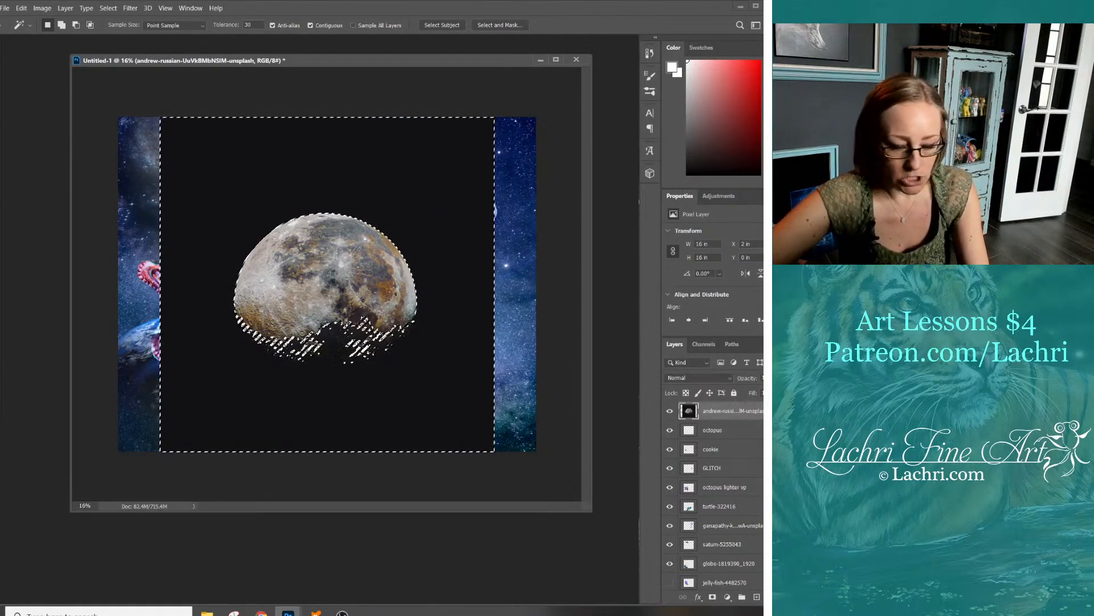
key("Delete")
key("ctrl+d")
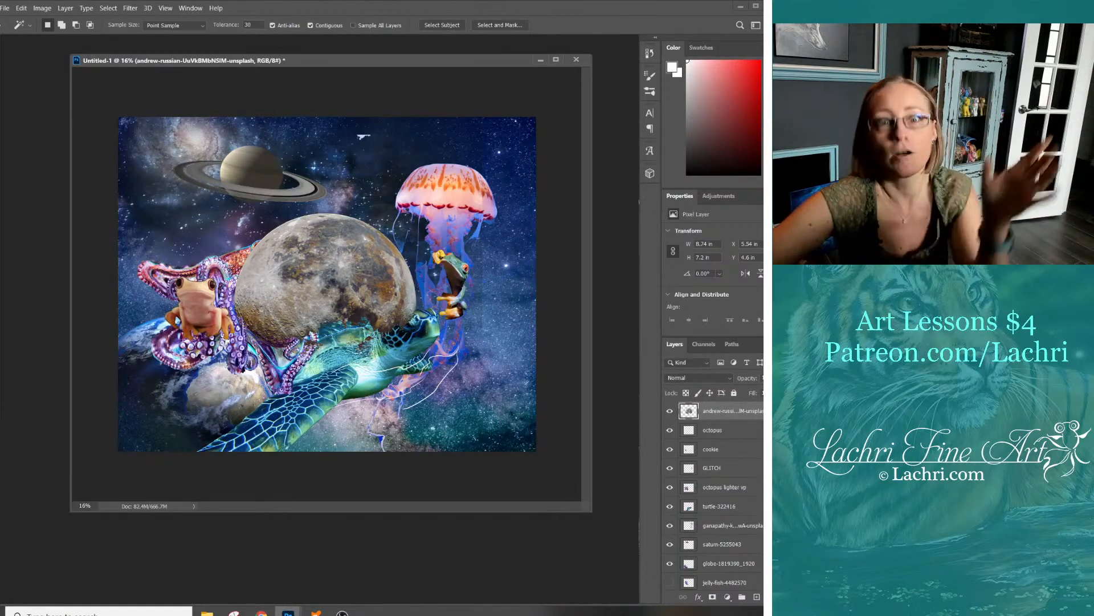
Try to rotate the moon by about 41 degrees and scale it down to about 5.4 in wide over the octopus and frog
key("v")
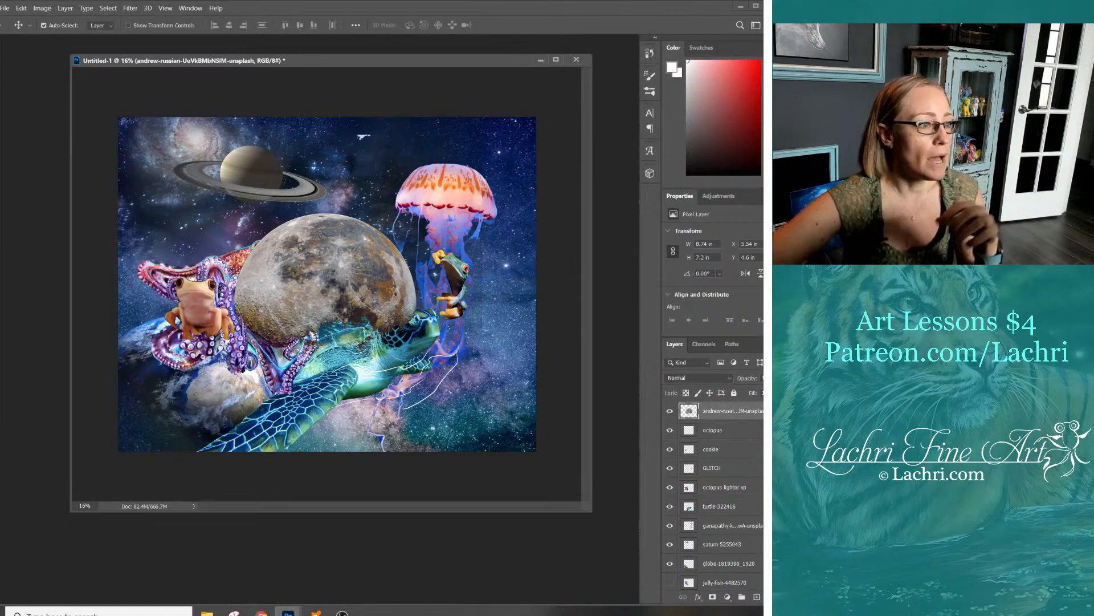
key("ctrl+t")
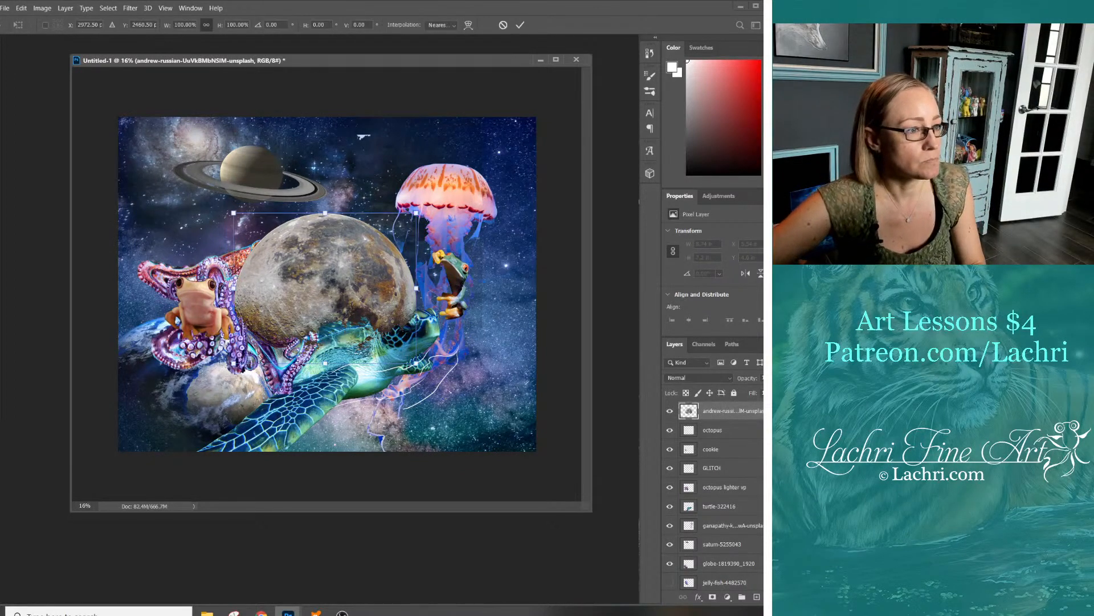
left_click_drag(418, 191, 449, 271)
left_click_drag(348, 271, 253, 289)
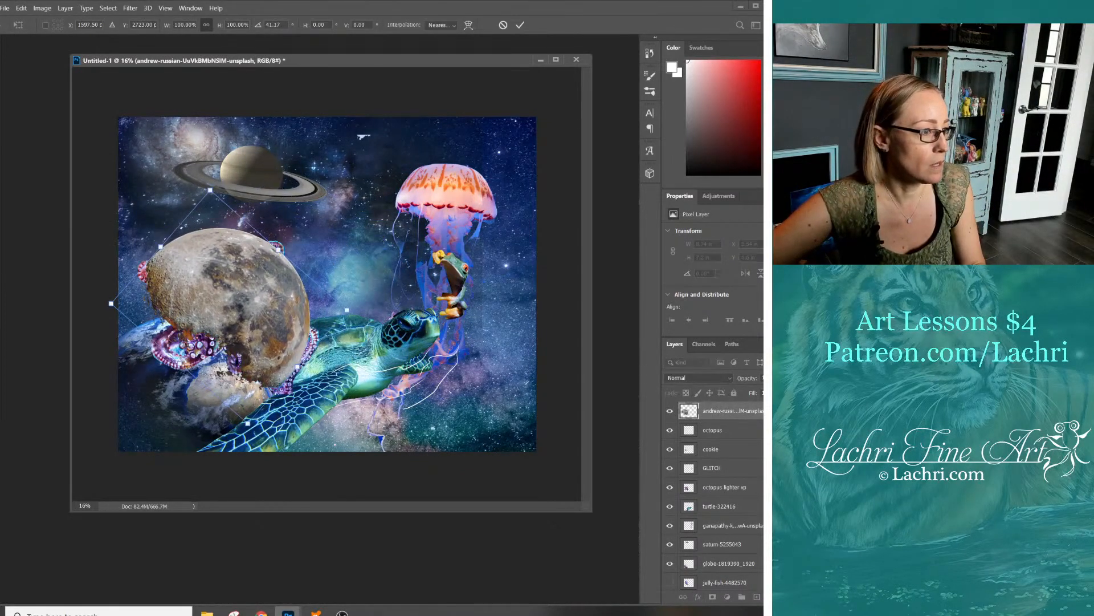
left_click_drag(348, 309, 276, 308)
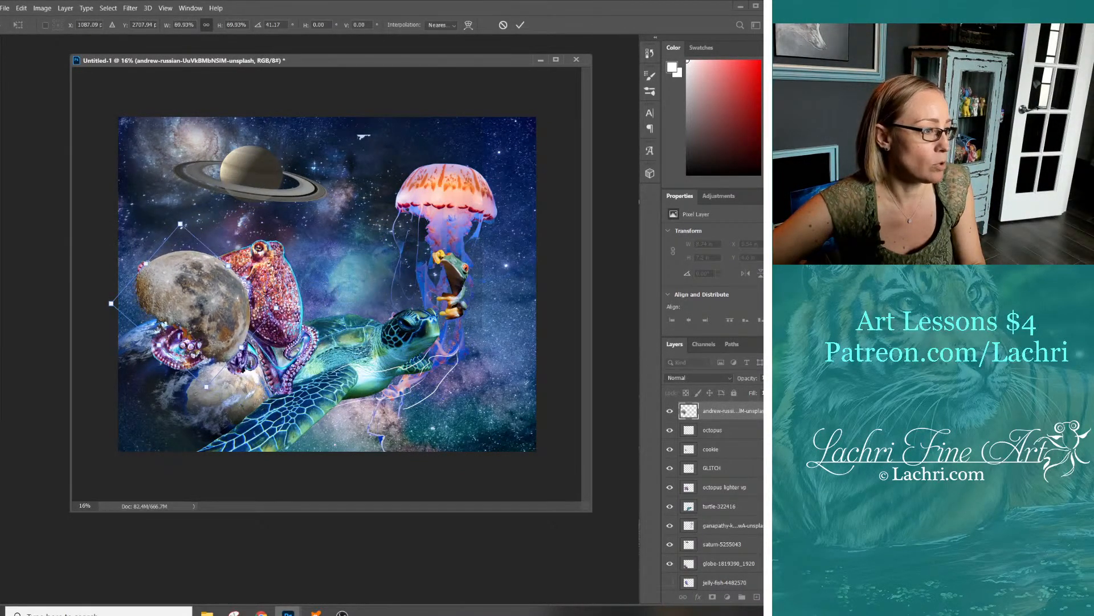
left_click_drag(194, 305, 214, 282)
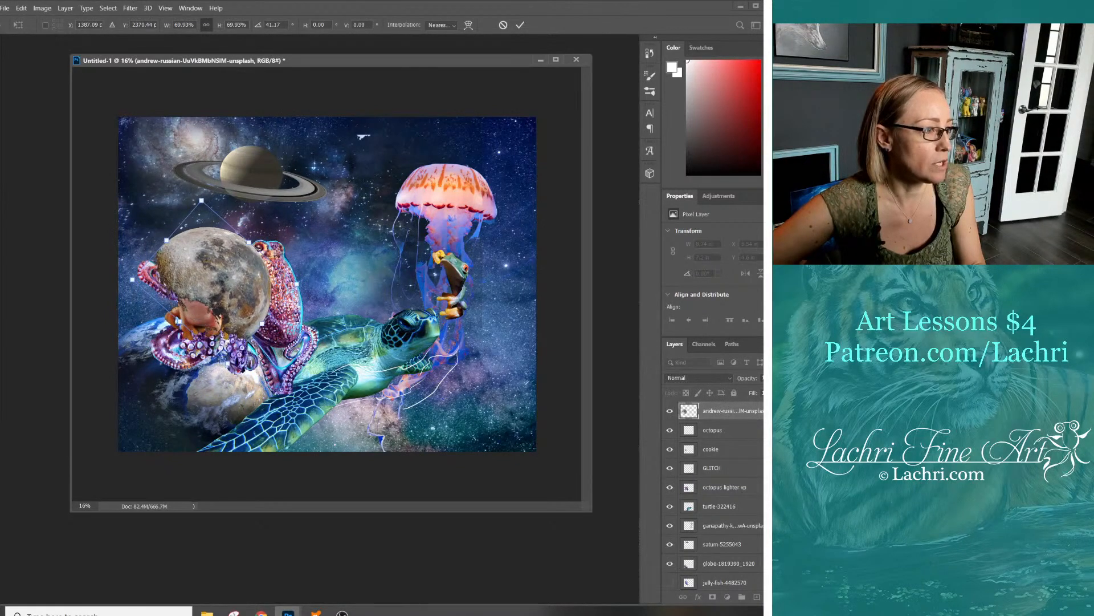
left_click_drag(133, 280, 153, 280)
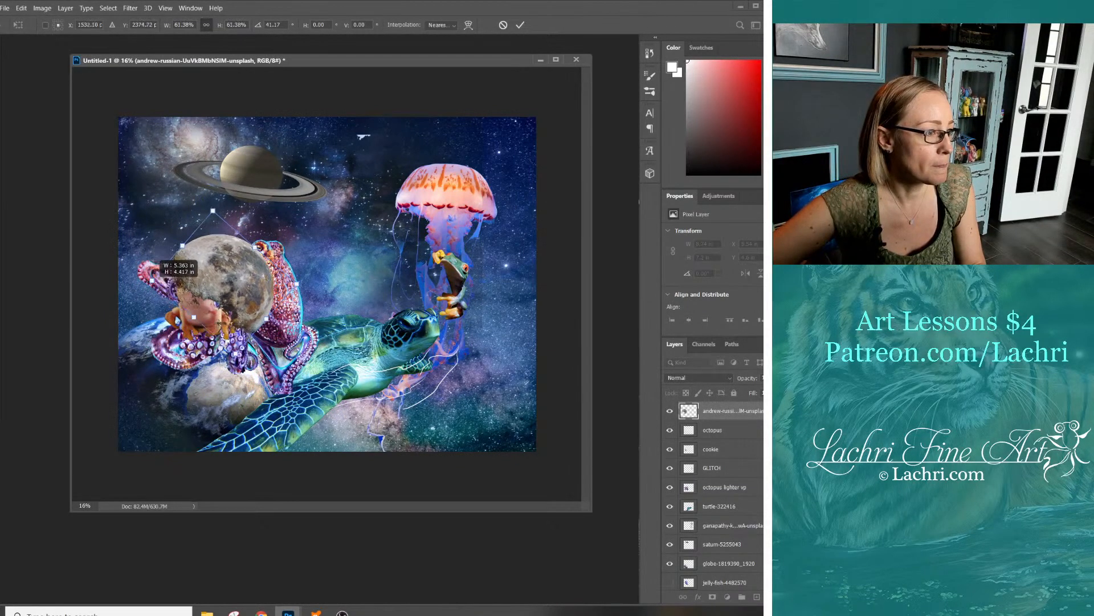
key("Escape")
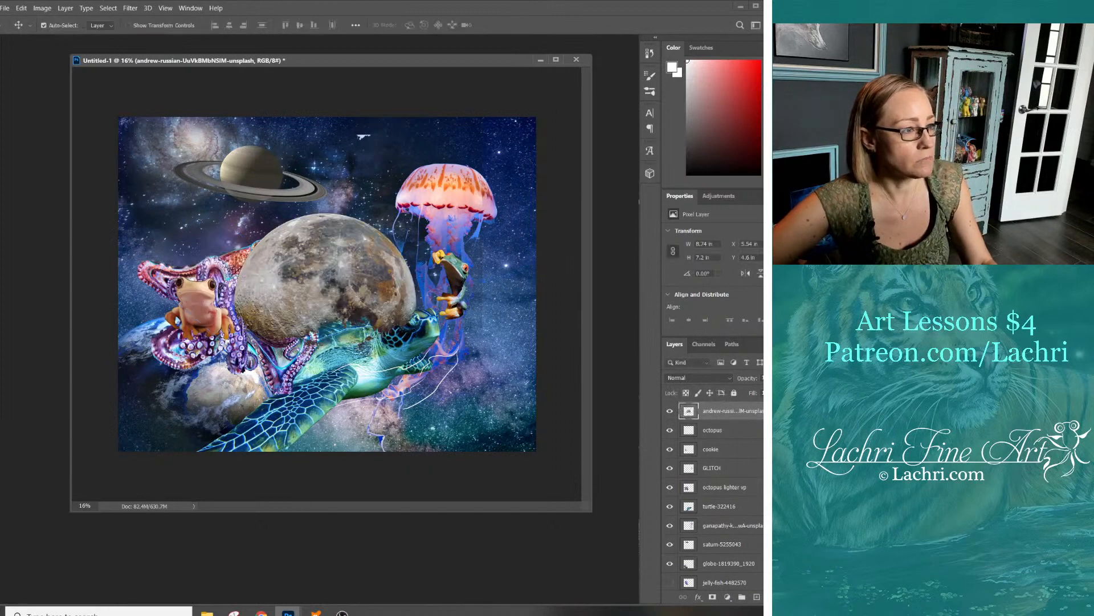
Undo the deletion of the moon's black background along with its selection
key("ctrl")
key("ctrl+z")
key("ctrl+z")
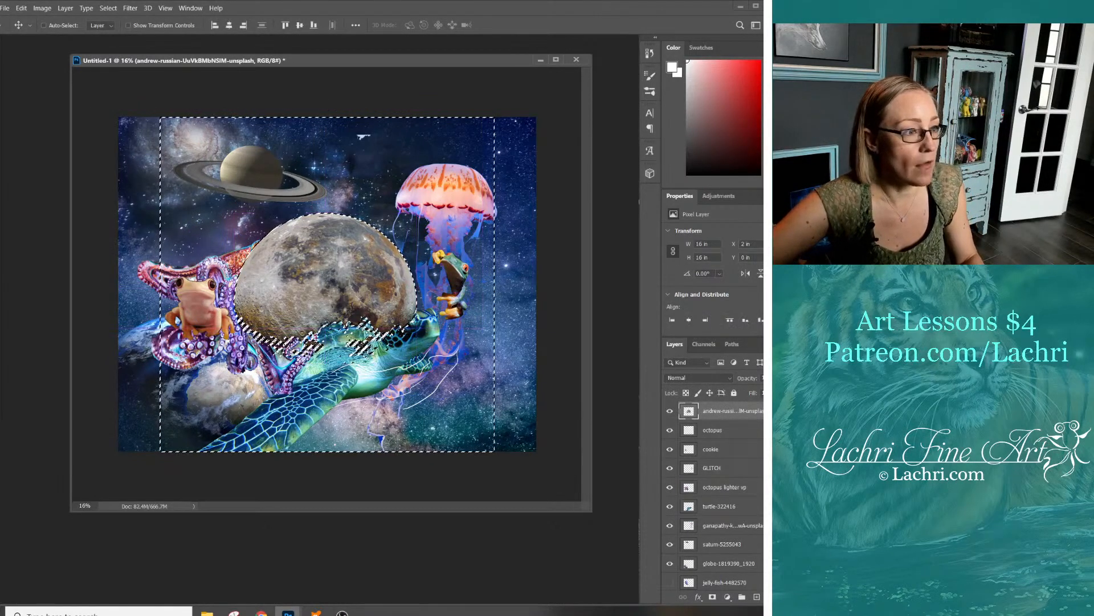
key("ctrl+z")
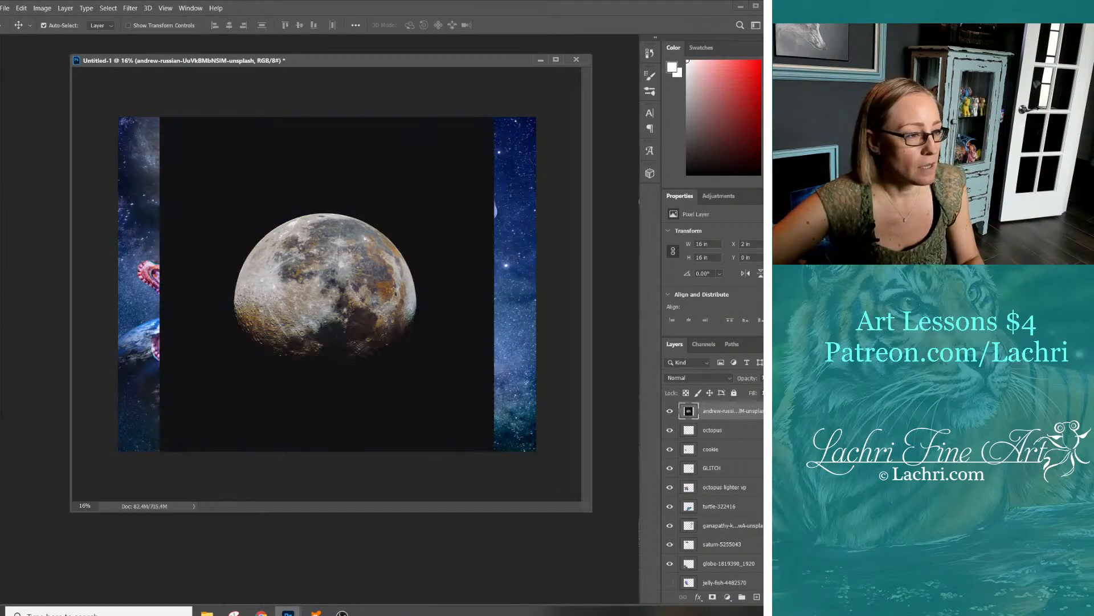
Move the zebra round layer directly above the moon layer and make it visible
scroll(715, 495, "down", 5)
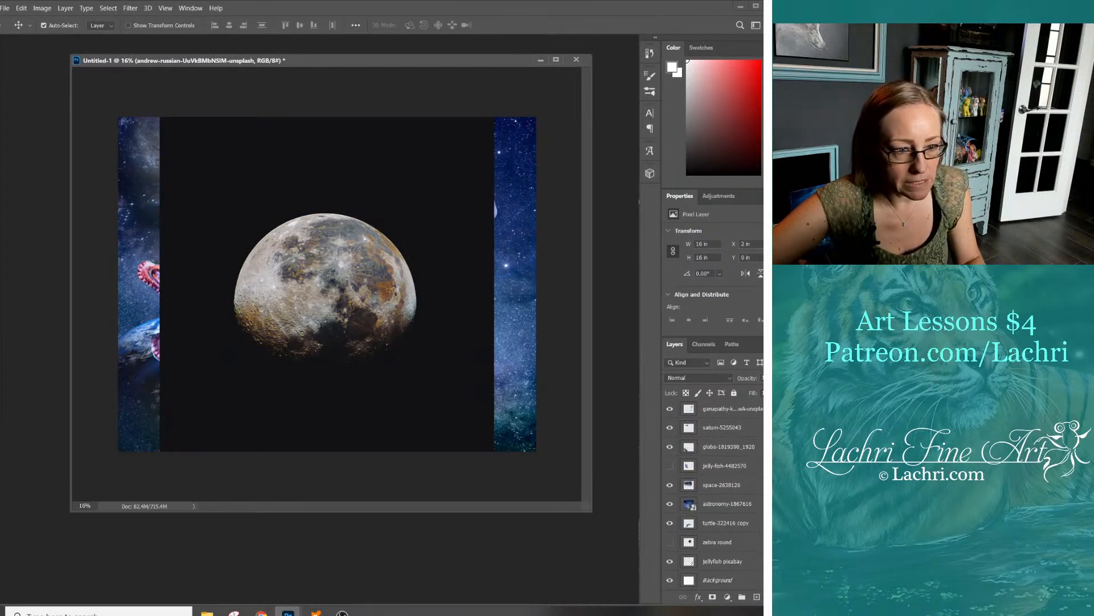
left_click_drag(717, 542, 717, 425)
scroll(716, 495, "up", 3)
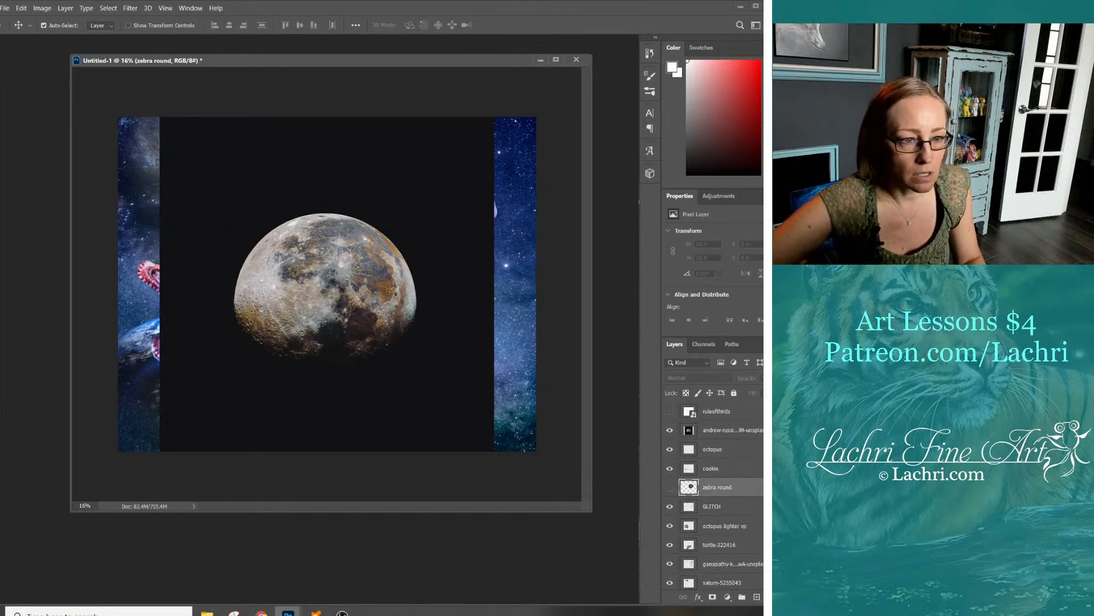
left_click_drag(717, 487, 717, 430)
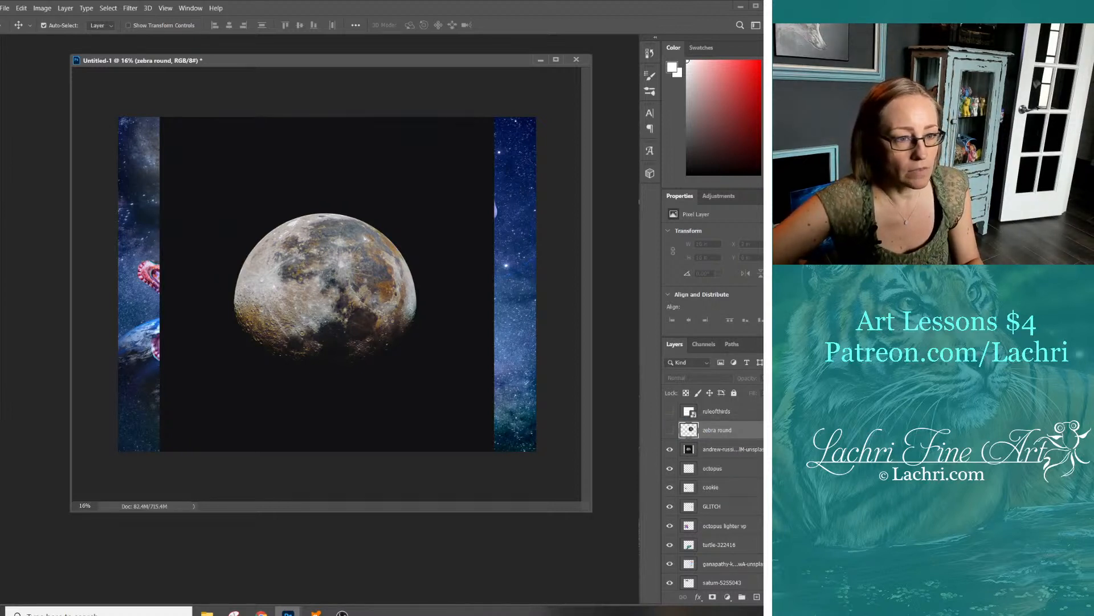
left_click(670, 429)
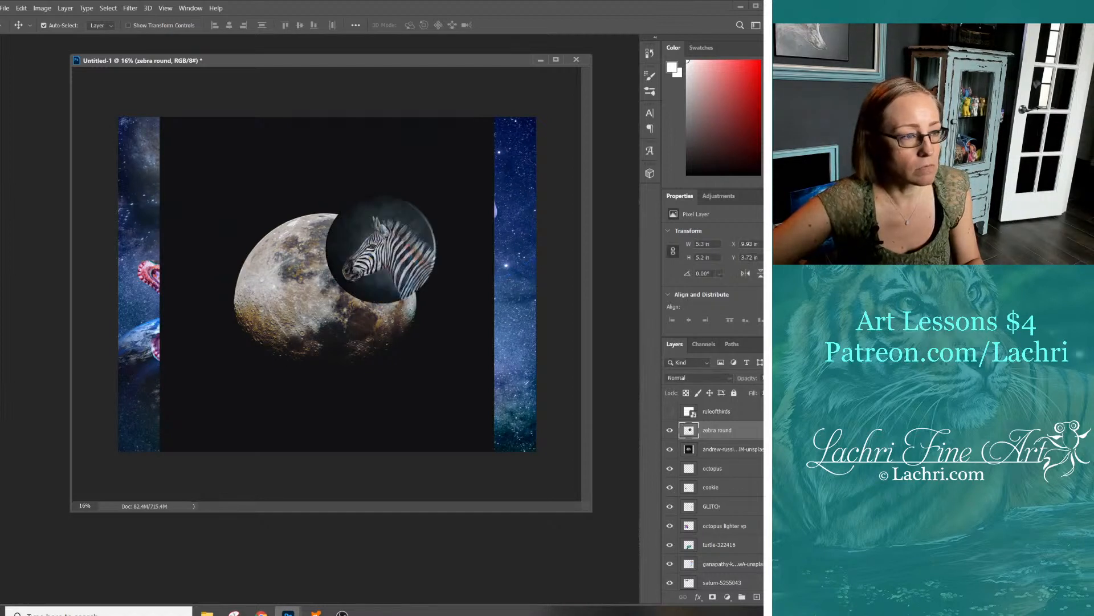
Move the zebra circle over the moon and scale it to about 163% so it matches the moon's outline
left_click_drag(380, 247, 302, 276)
key("ctrl+t")
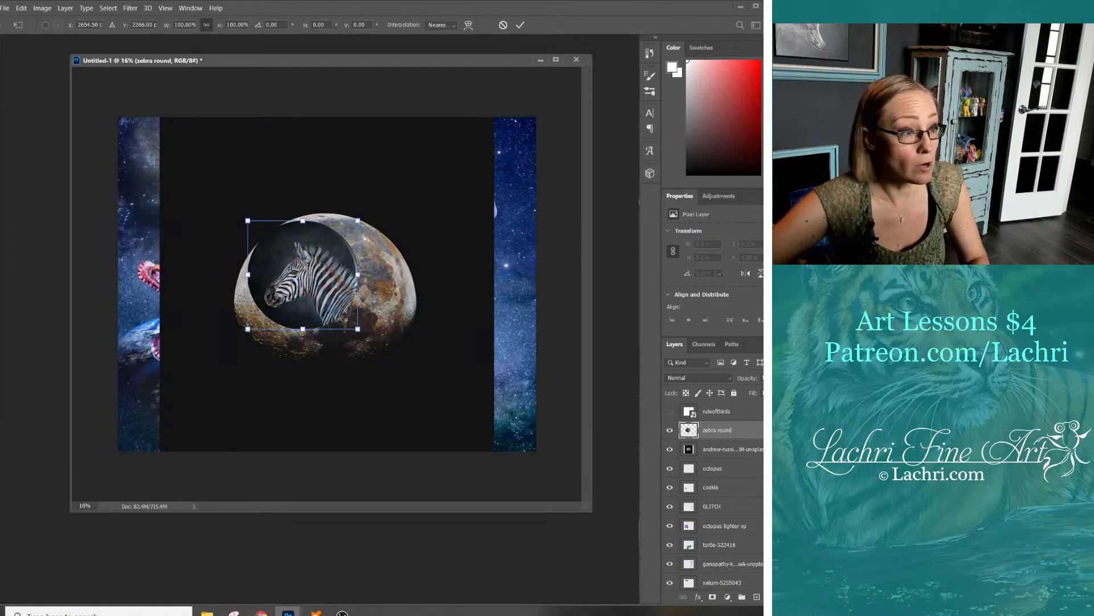
left_click_drag(357, 329, 415, 385)
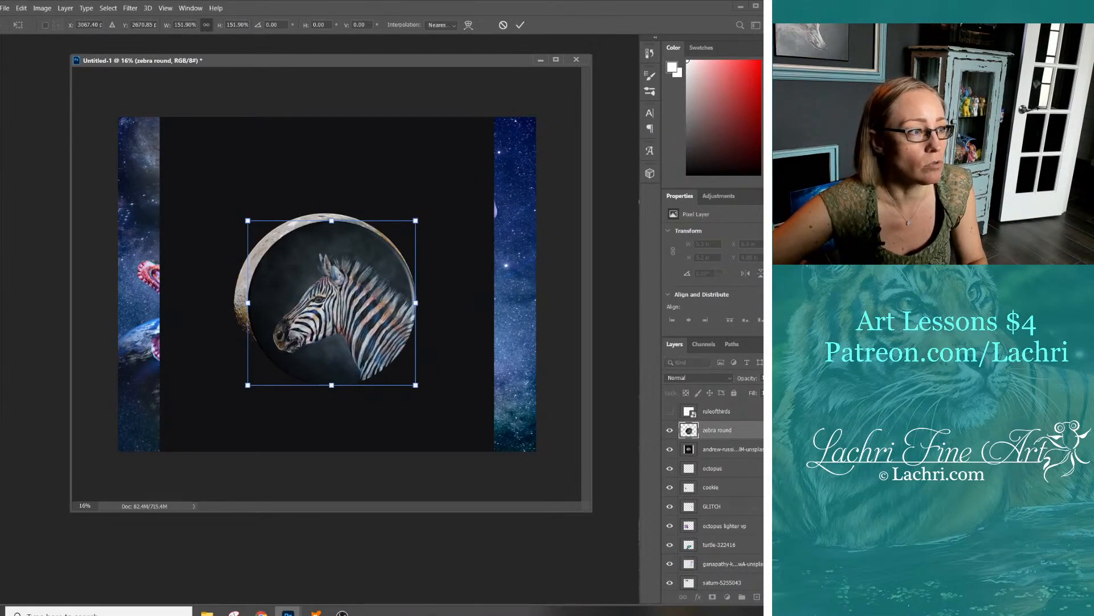
left_click_drag(248, 220, 234, 208)
left_click_drag(291, 259, 289, 265)
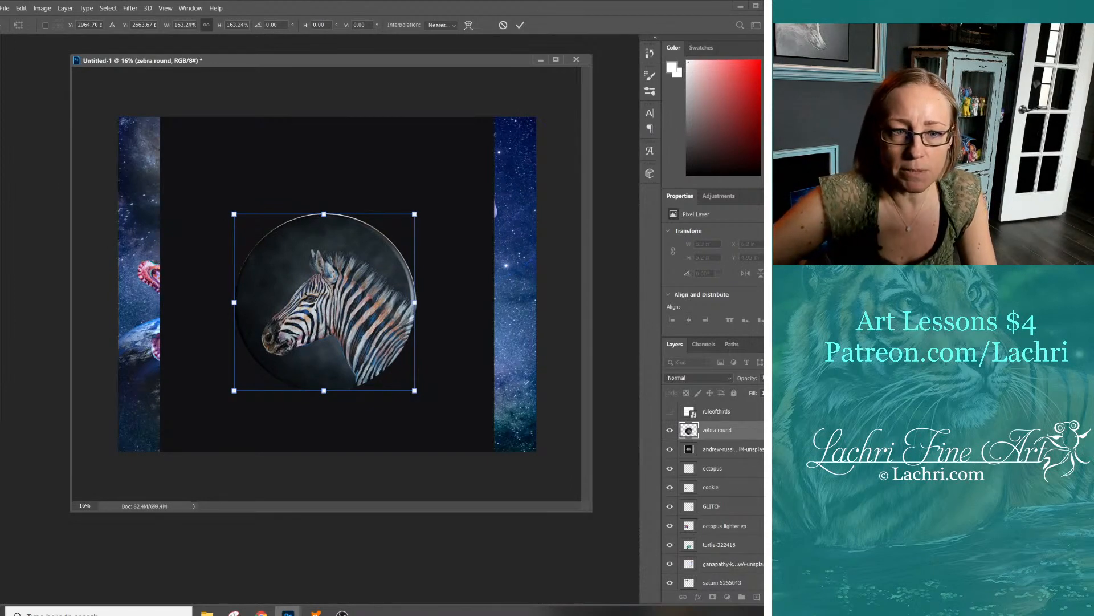
key("Return")
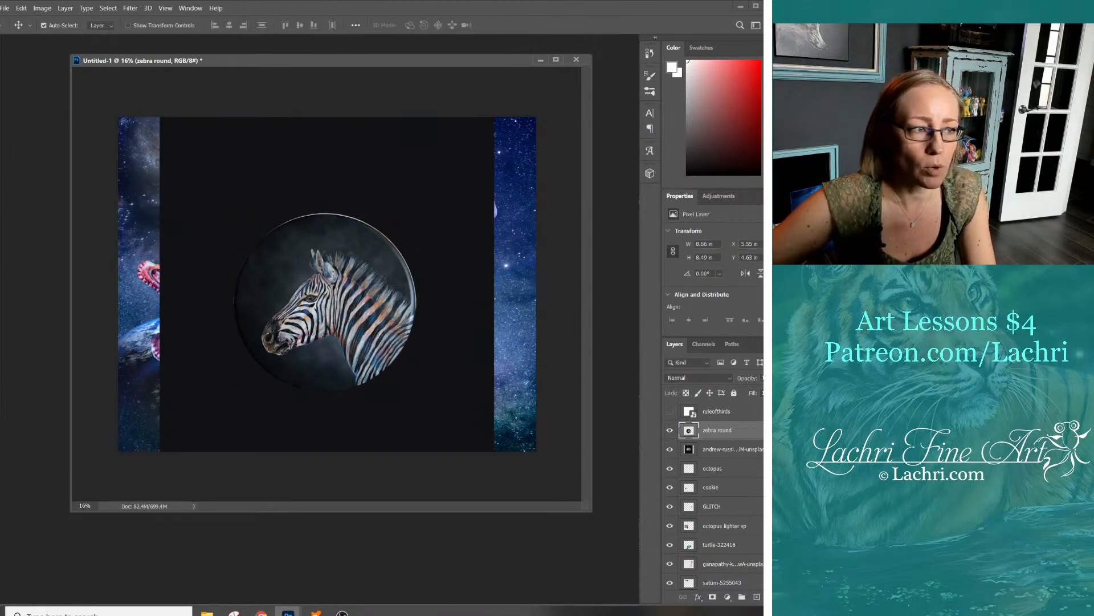
Load the zebra round layer's outline as a selection and invert it to cover everything outside the circle
left_click(732, 450)
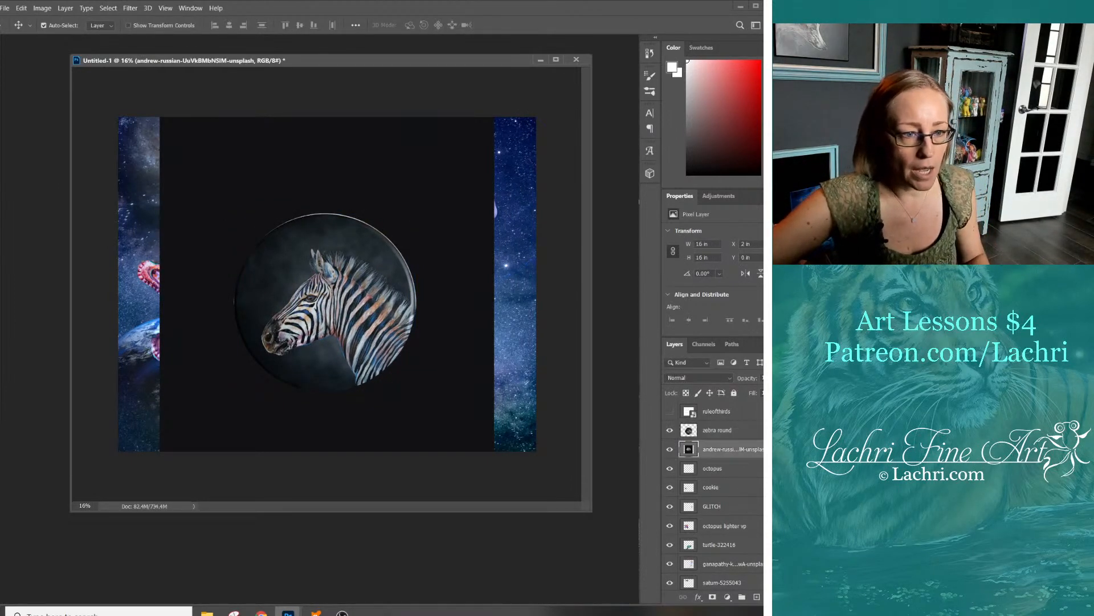
left_click(717, 430)
left_click(689, 430, "ctrl")
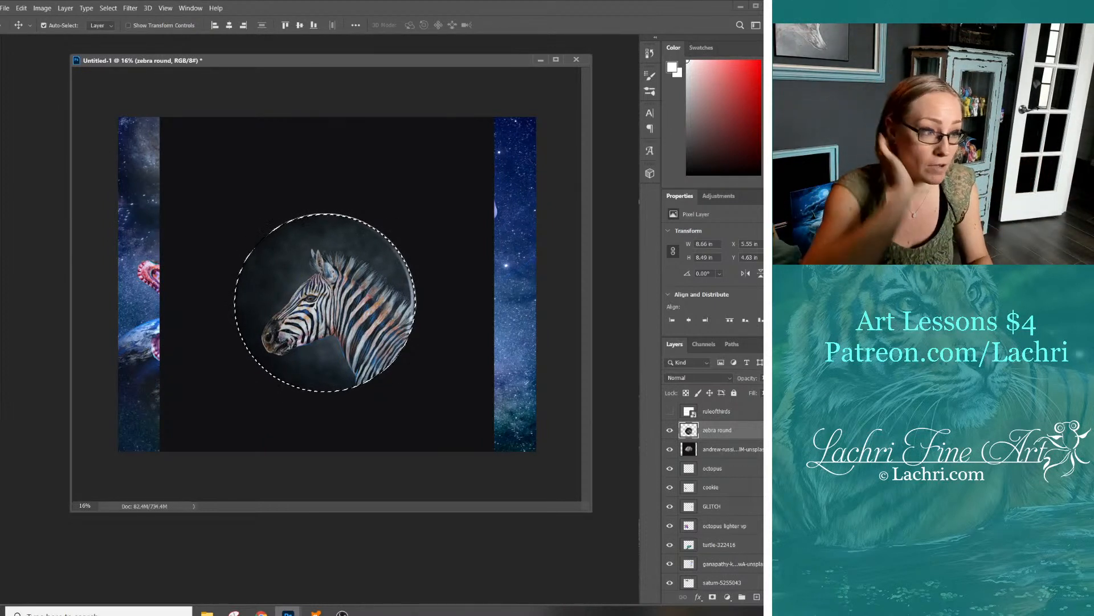
key("ctrl")
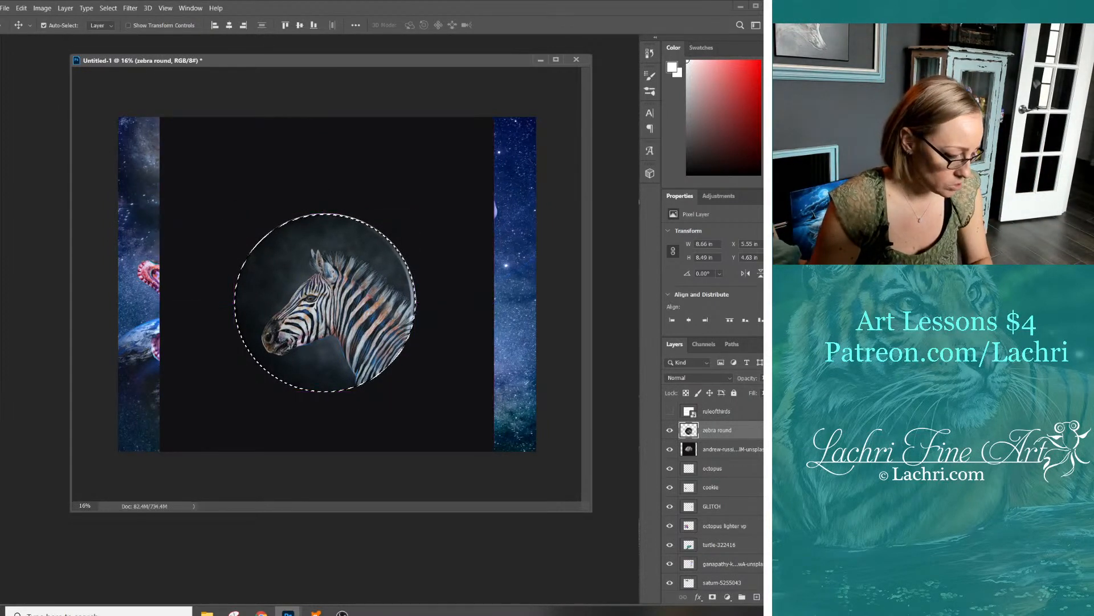
key("ctrl+a")
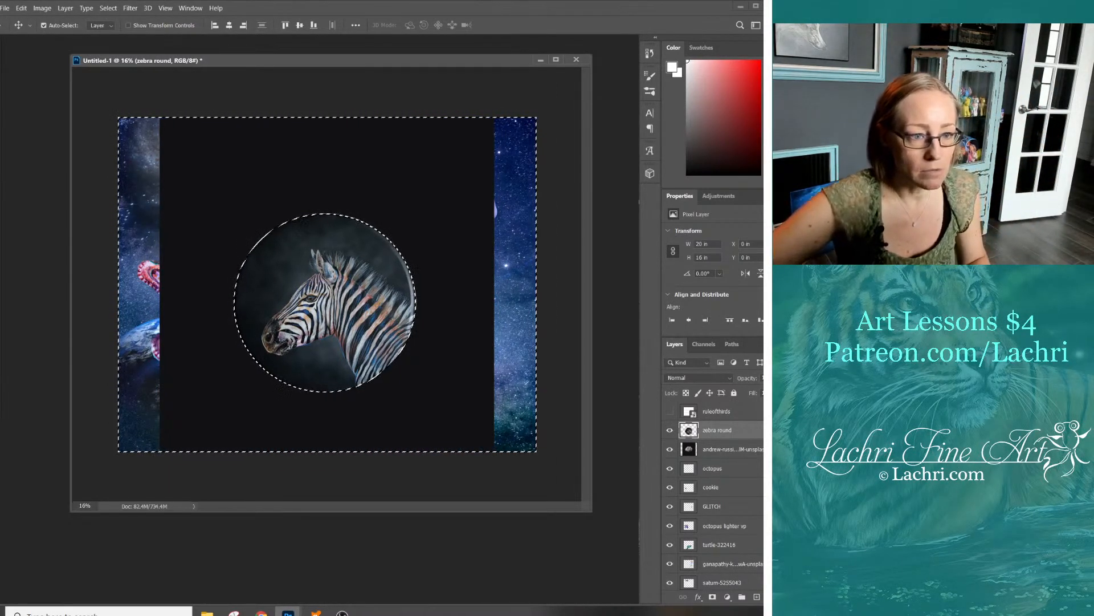
Delete the black surroundings from the moon photo layer, then hide the zebra round layer and clear the selection
left_click(724, 449)
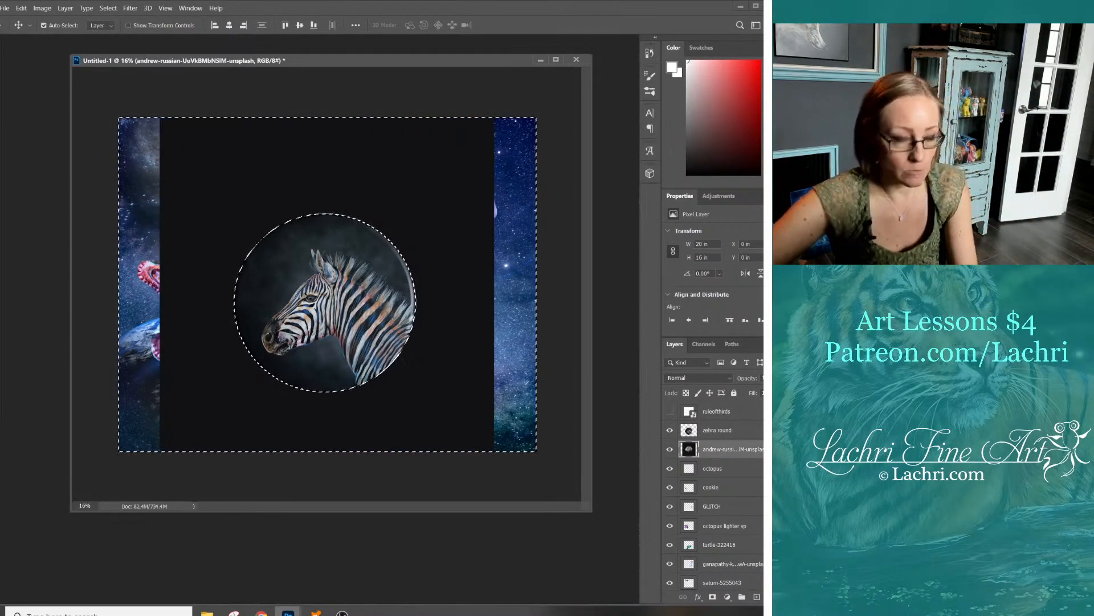
key("Delete")
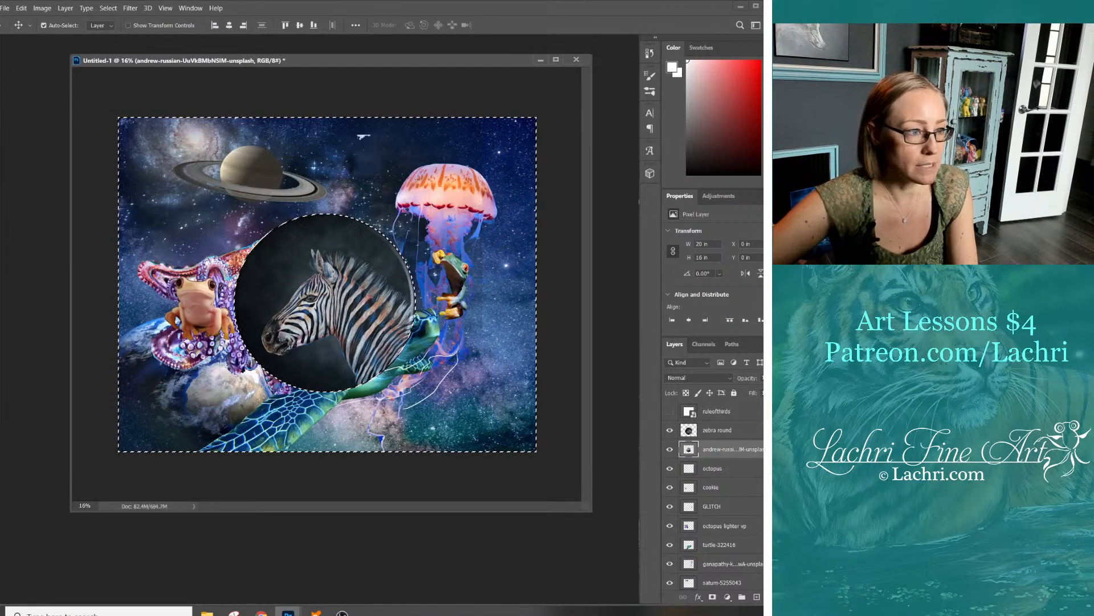
left_click(670, 430)
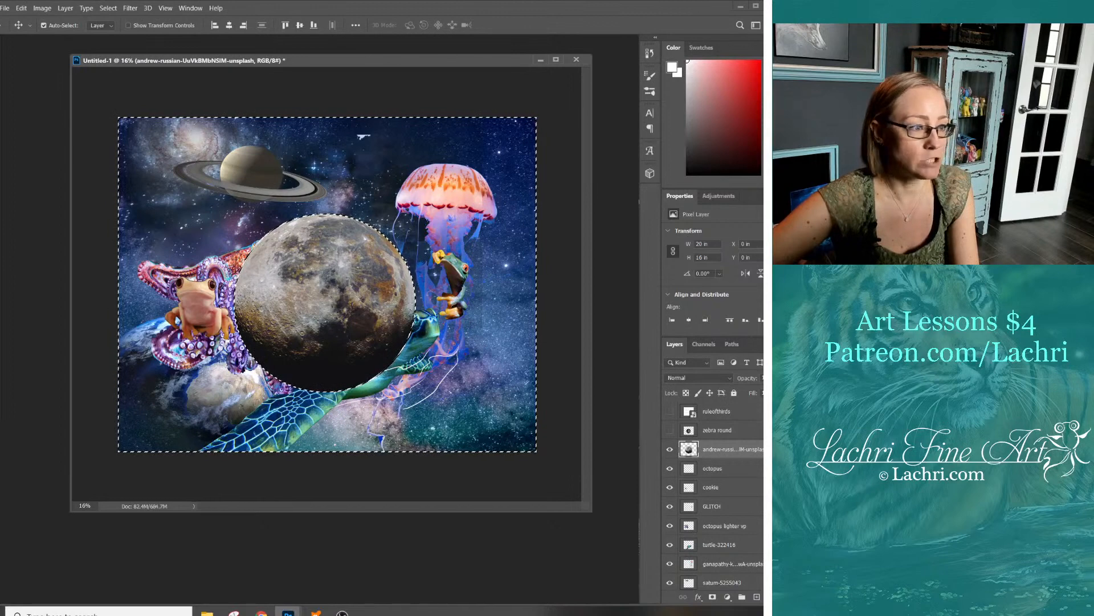
key("ctrl+d")
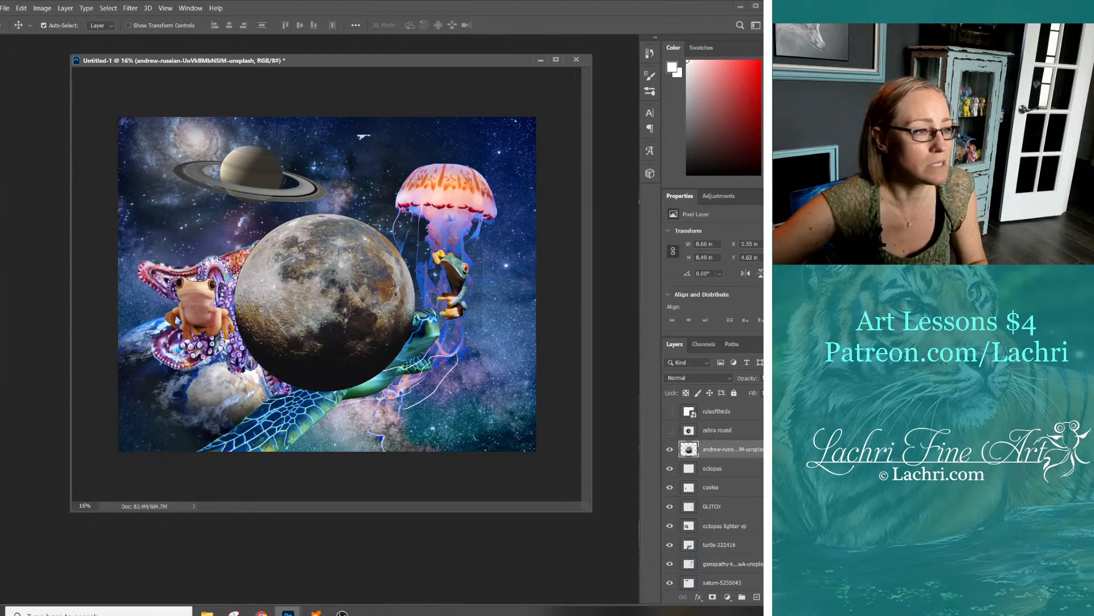
Move the moon layer directly below the octopus lighter vp layer and position the moon behind the octopus and frog
left_click_drag(689, 450, 689, 535)
left_click_drag(342, 268, 193, 256)
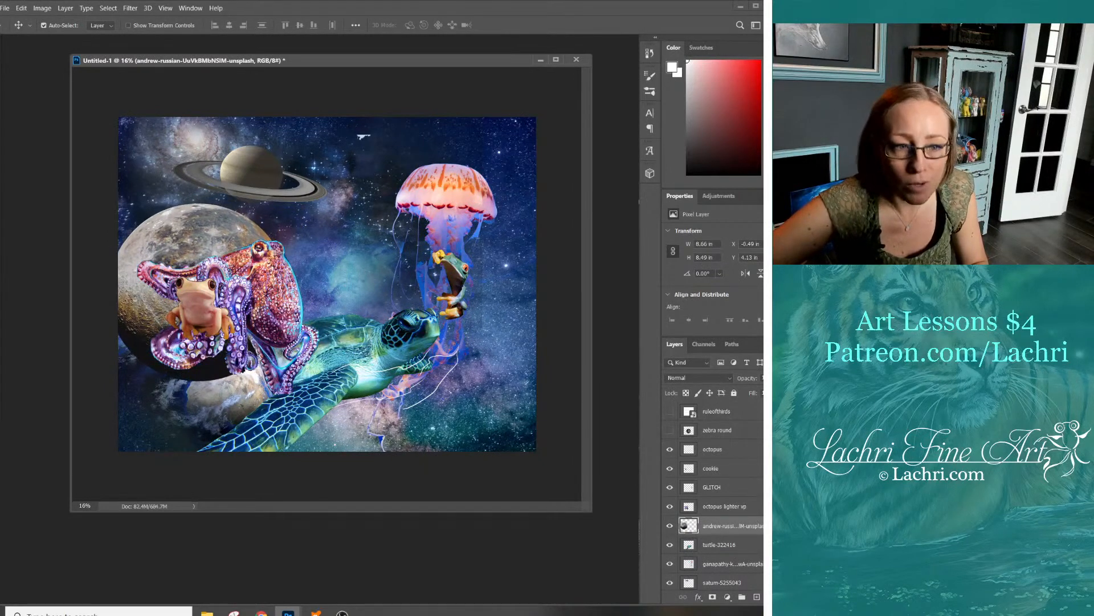
Rename the moon photo layer to "moon" and move it directly below the globe-1819390_1920 layer
scroll(712, 496, "down", 3)
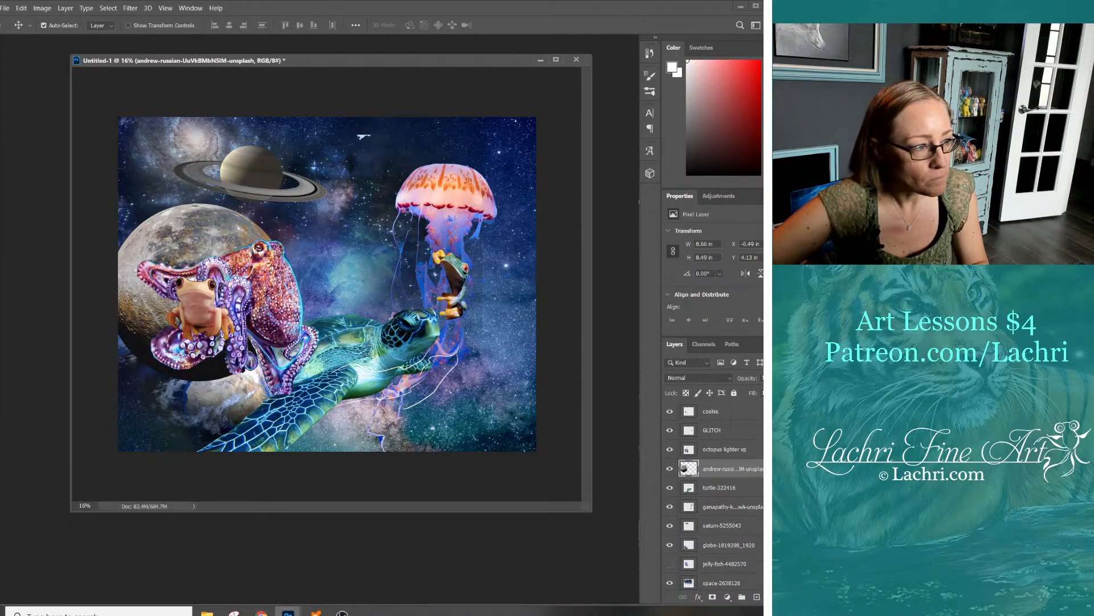
scroll(712, 496, "down", 2)
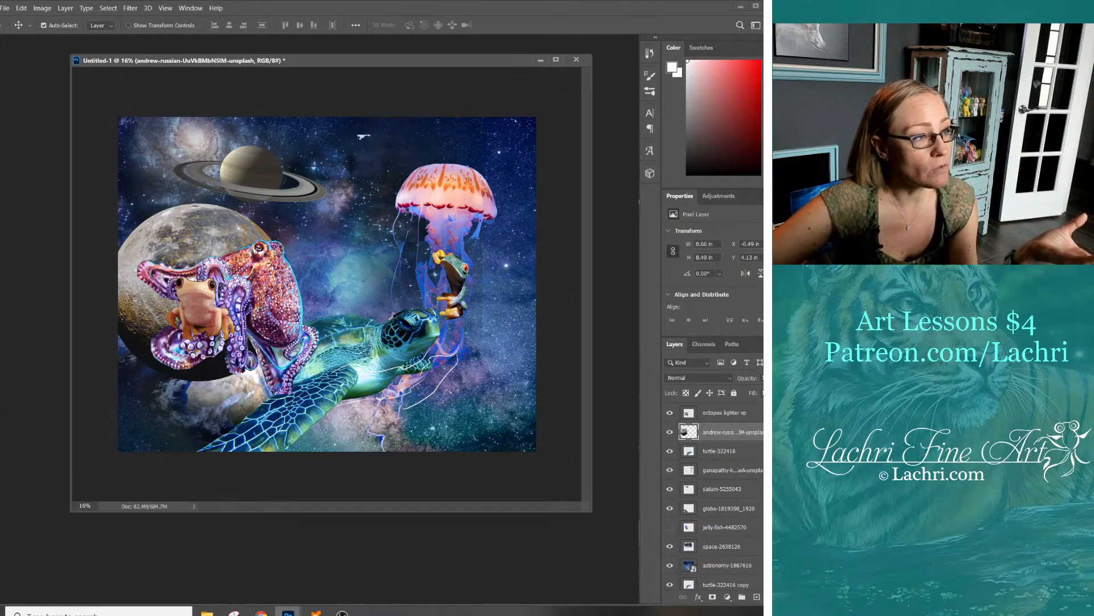
scroll(713, 496, "down", 1)
scroll(713, 496, "down", 2)
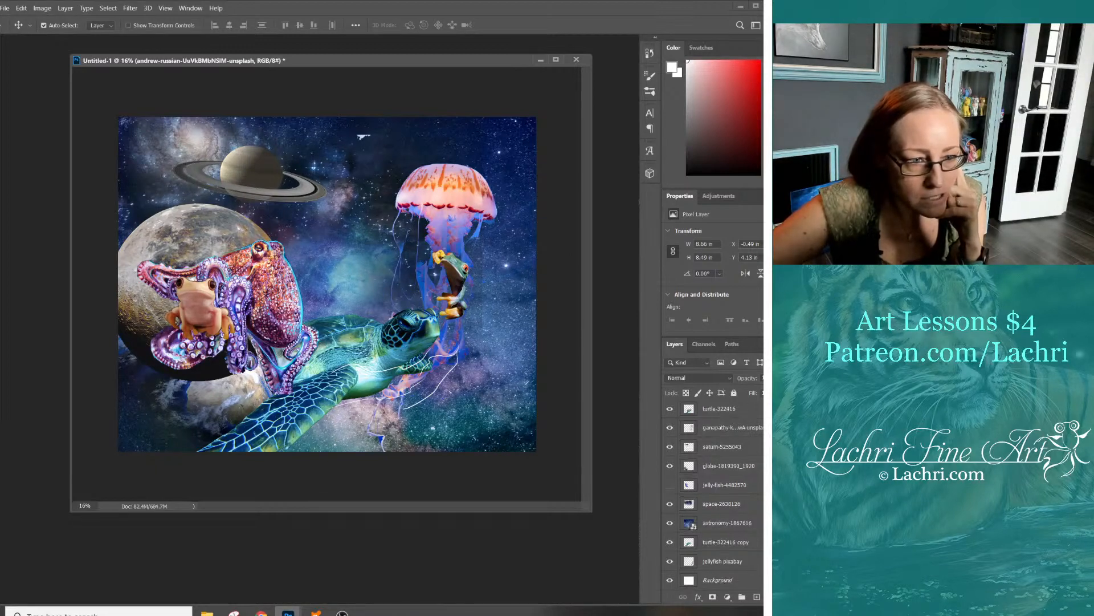
scroll(712, 490, "up", 2)
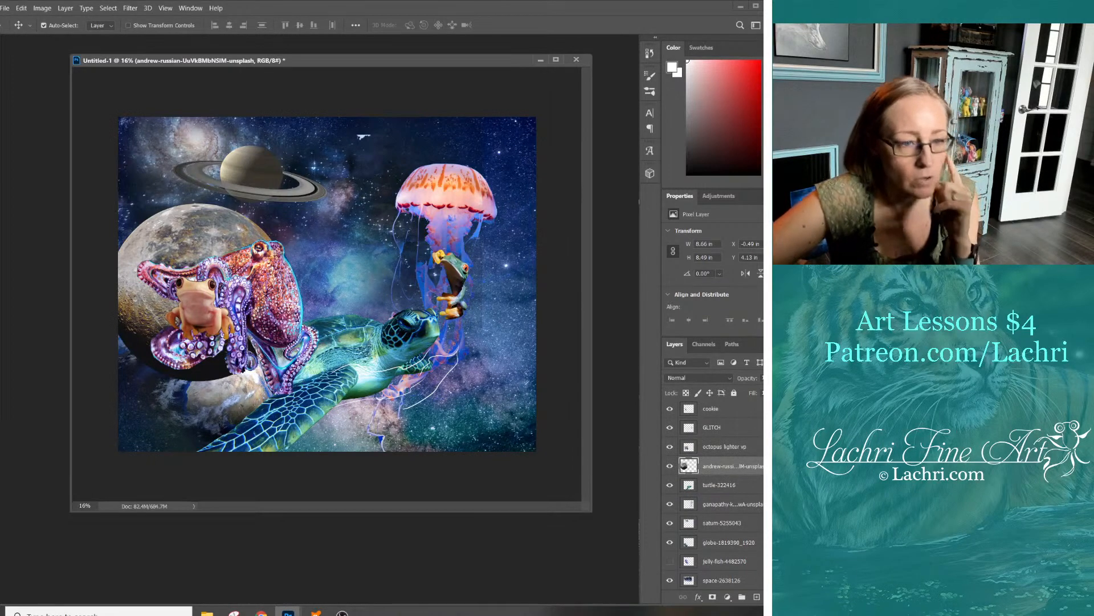
double_click(729, 465)
type("moon")
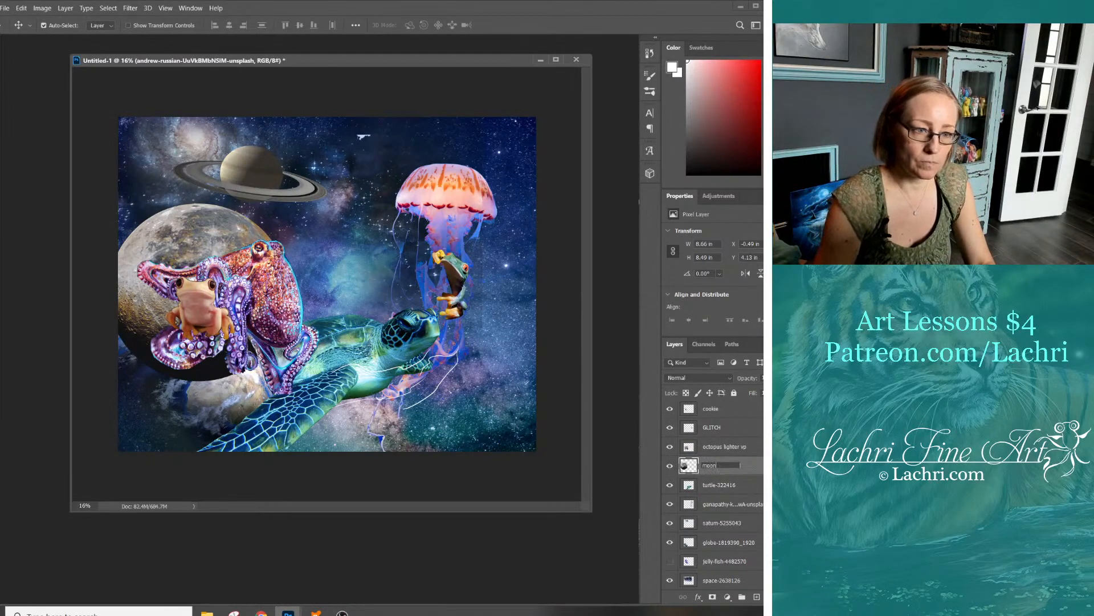
key("Return")
left_click_drag(712, 465, 713, 551)
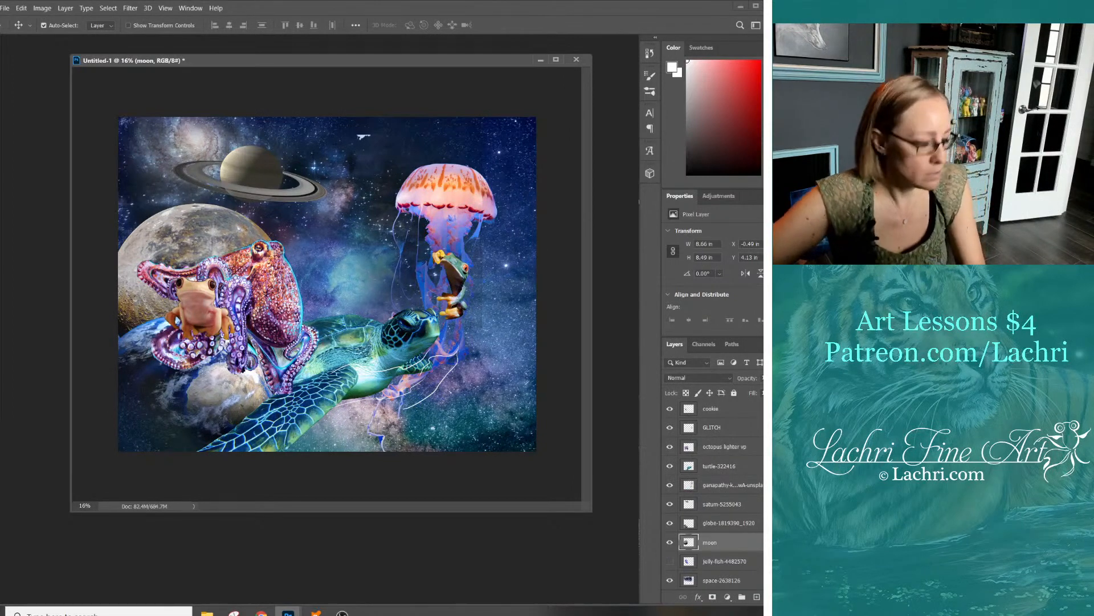
Scale the moon down behind the frog and shift the octopus slightly up and to the right
key("ctrl")
key("ctrl+t")
left_click_drag(106, 203, 142, 237)
left_click_drag(274, 251, 314, 259)
key("Return")
Scale the octopus down to about 81% and place it just behind the frog, overlapping the moon and turtle
key("ctrl+t")
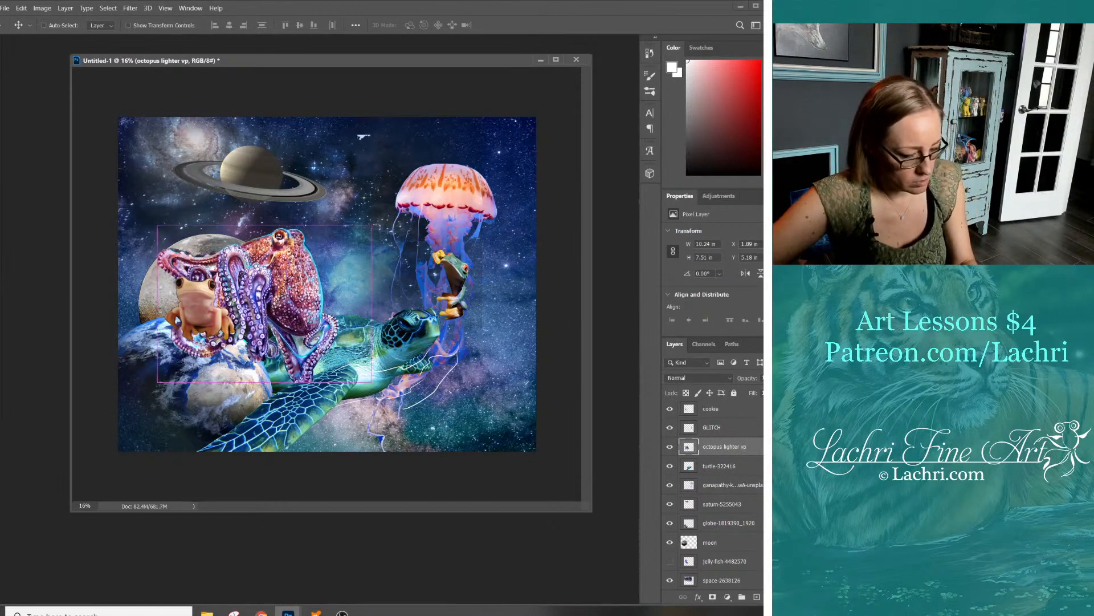
left_click_drag(372, 382, 326, 348)
left_click_drag(262, 279, 272, 289)
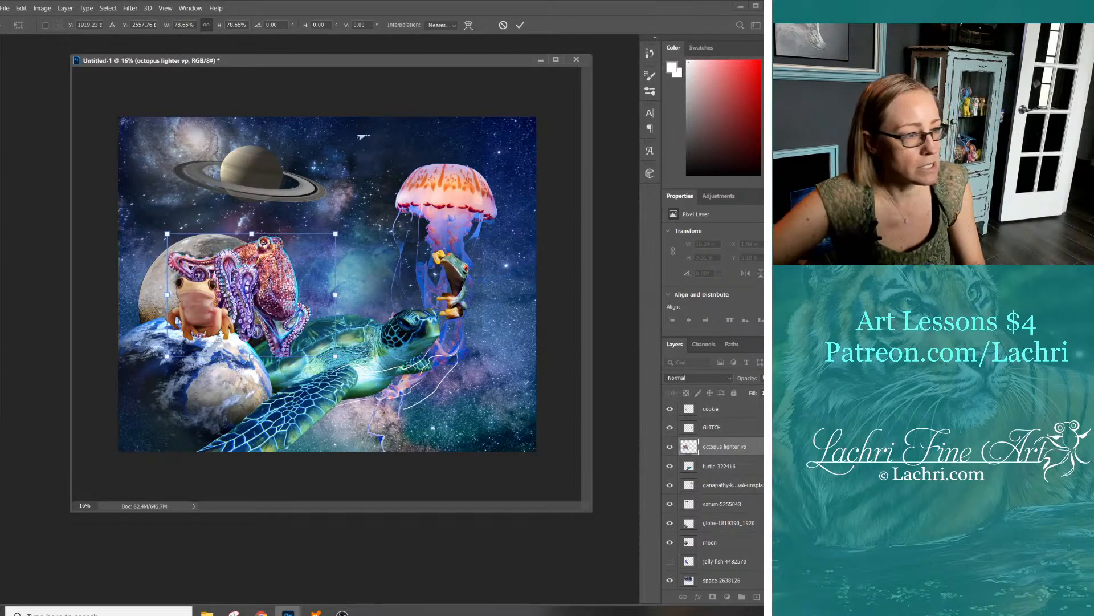
mouse_move(302, 235)
left_mouse_down()
mouse_move(302, 245)
mouse_move(305, 236)
left_mouse_up()
key("Return")
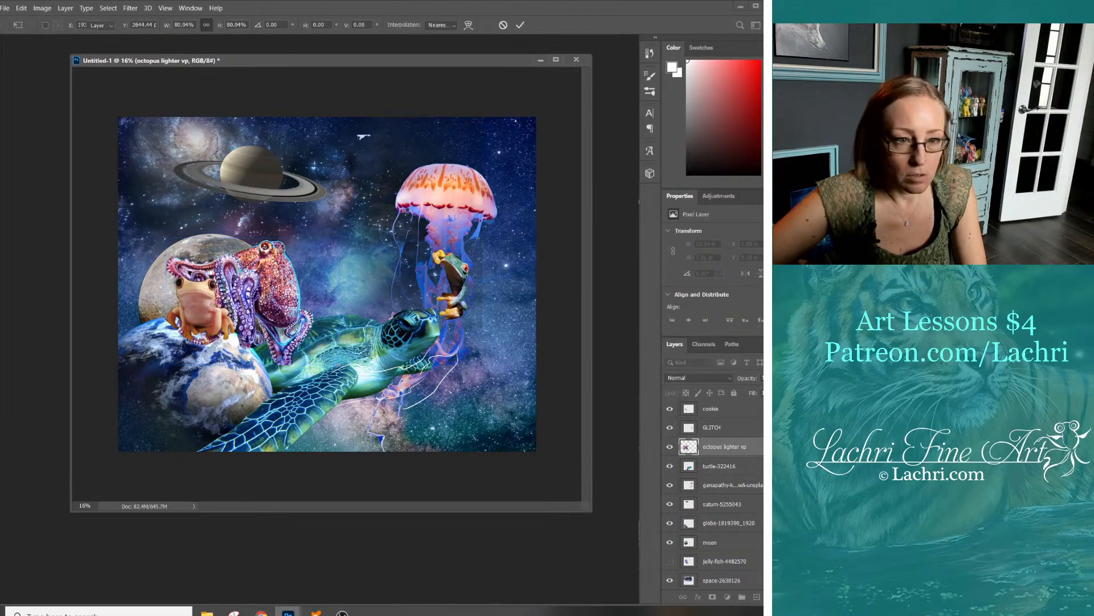
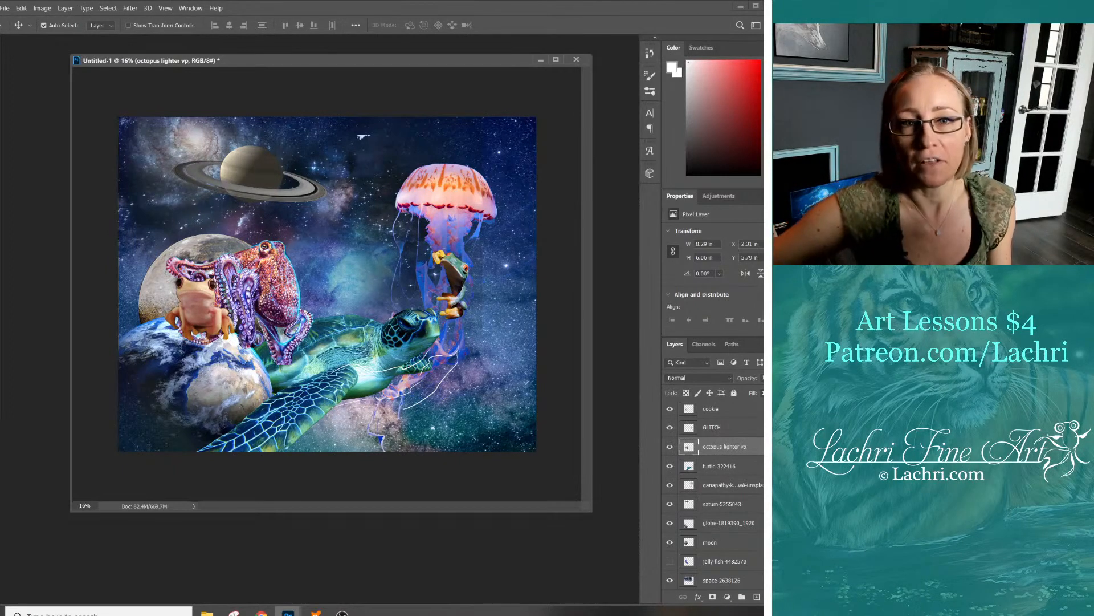
Try to raise the octopus and isolate the leftover patches between its right-hand tentacles with the Magic Wand Tool
mouse_move(273, 268)
left_mouse_down()
mouse_move(286, 271)
mouse_move(274, 247)
left_mouse_up()
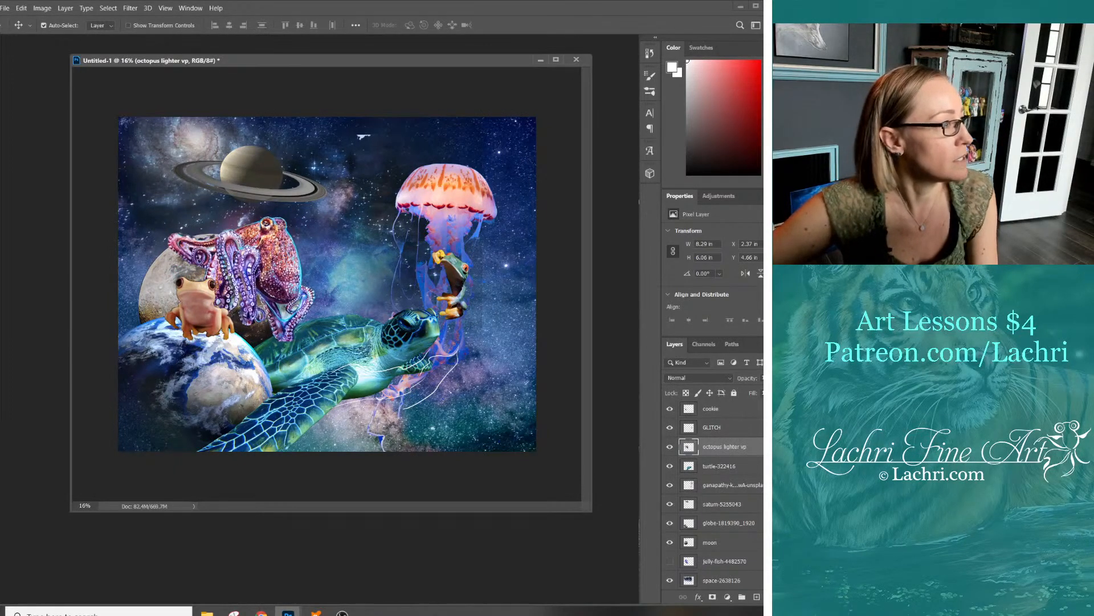
key("w")
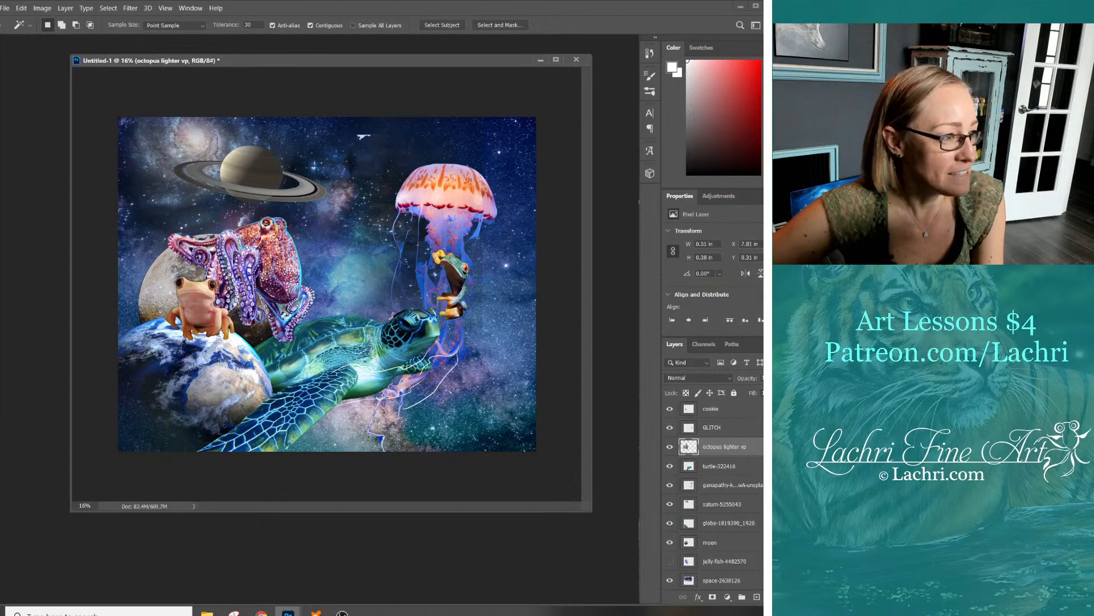
left_click(280, 306)
left_click(281, 306)
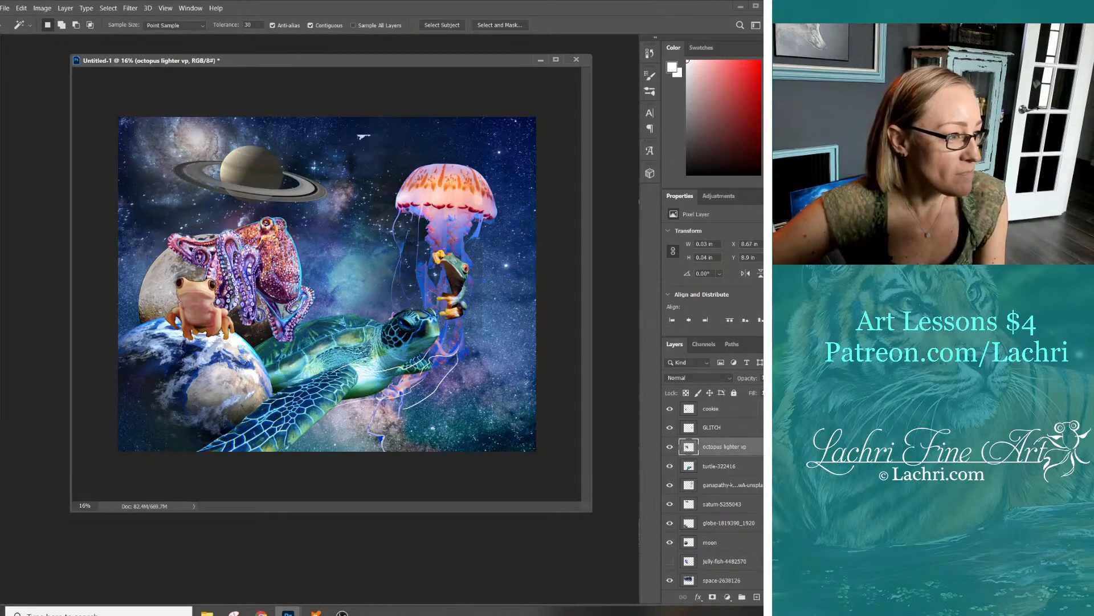
left_click(282, 308)
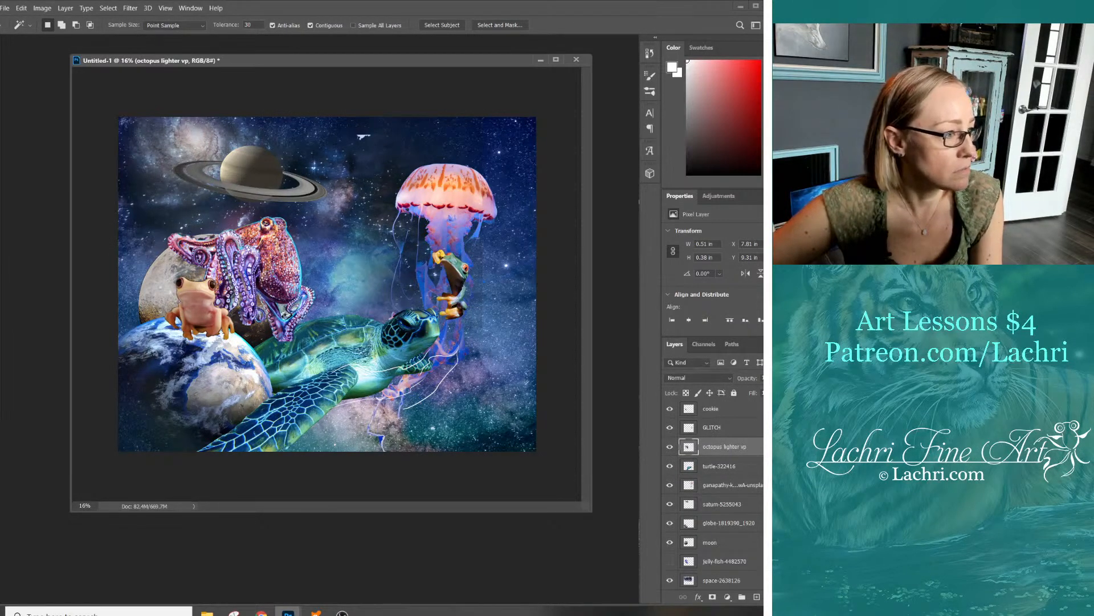
left_click(285, 315)
left_click(282, 307)
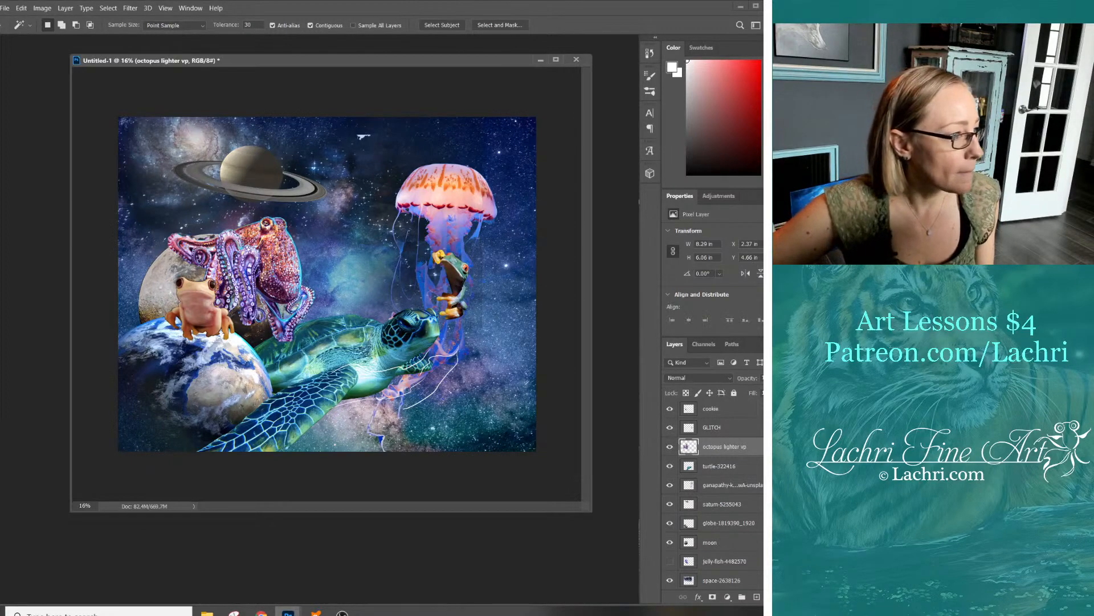
Move the octopus up clear of the turtle, then lasso and delete a leftover sliver beside its right-hand tentacles and deselect
key("v")
left_click_drag(267, 251, 289, 211)
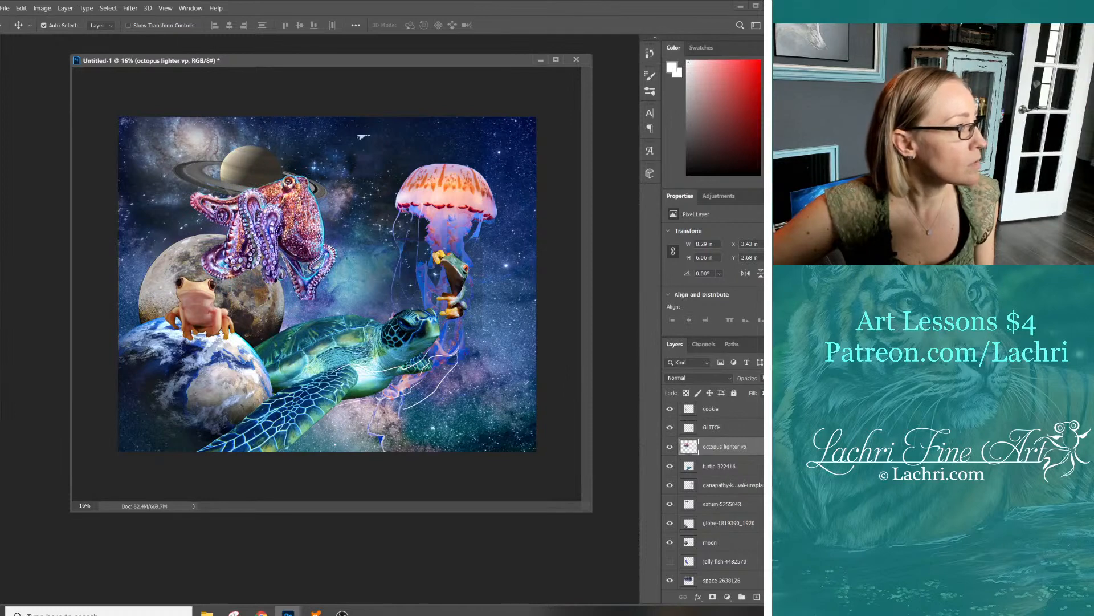
key("l")
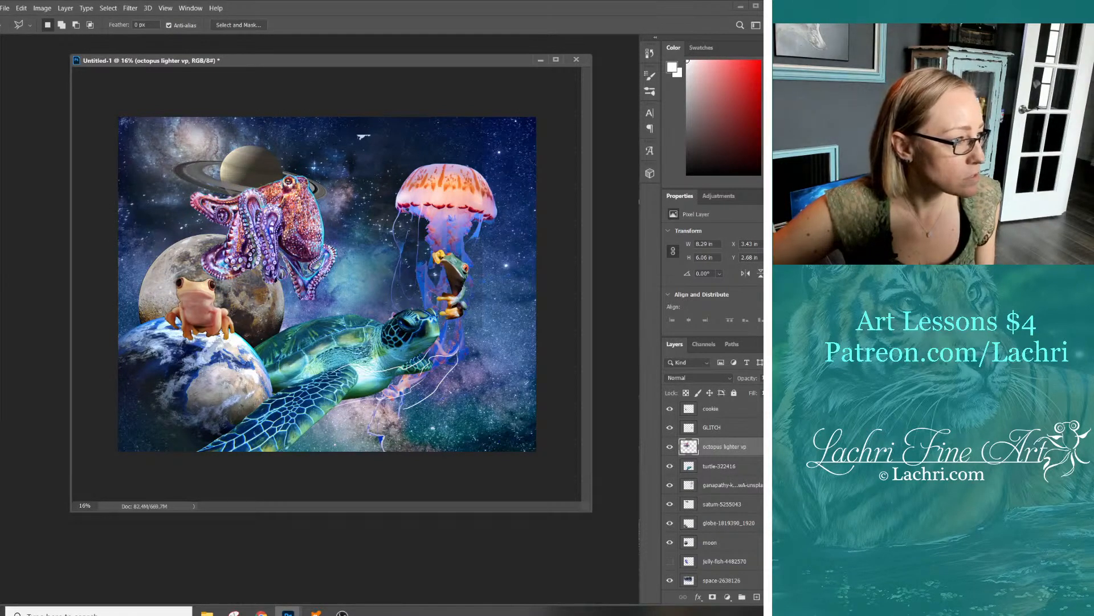
left_click(304, 264)
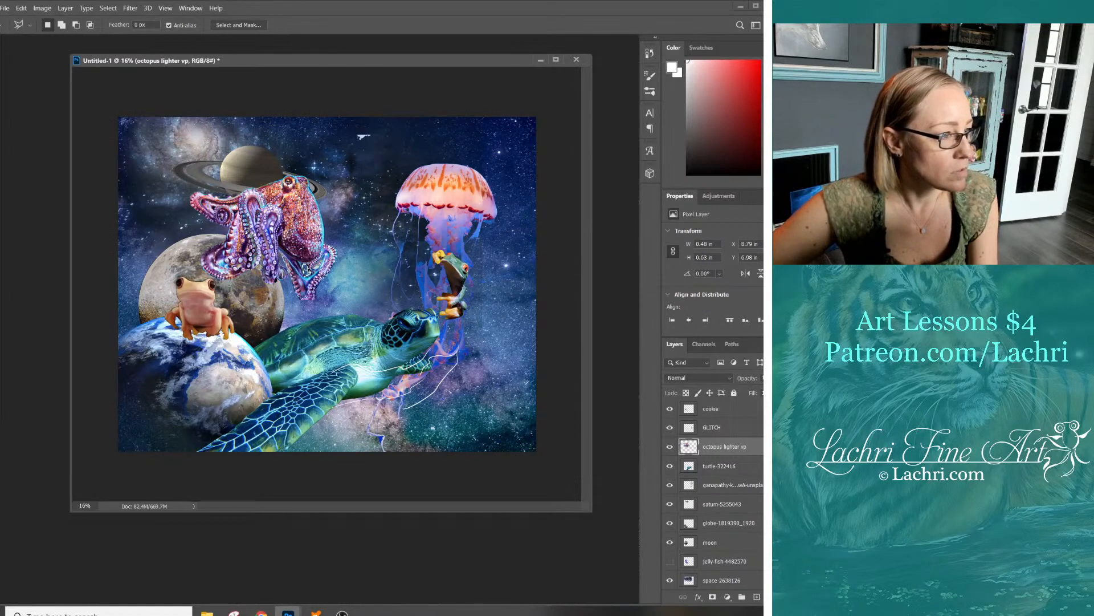
key("Delete")
key("ctrl+d")
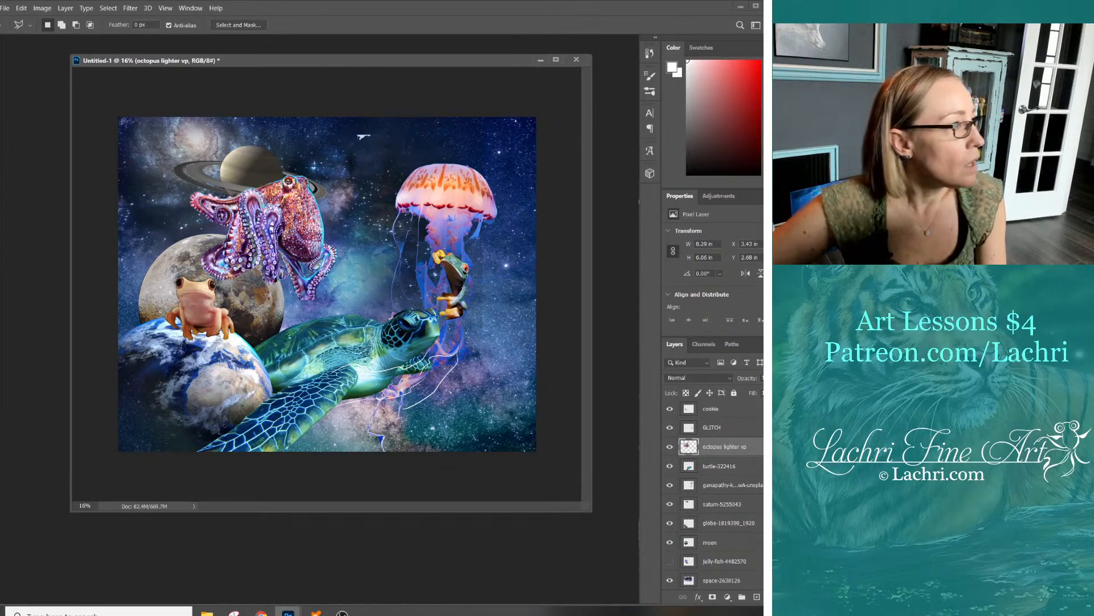
Move the octopus down behind the pink frog, then lasso and delete the tentacles showing below the frog and deselect
key("v")
left_click_drag(307, 212, 288, 285)
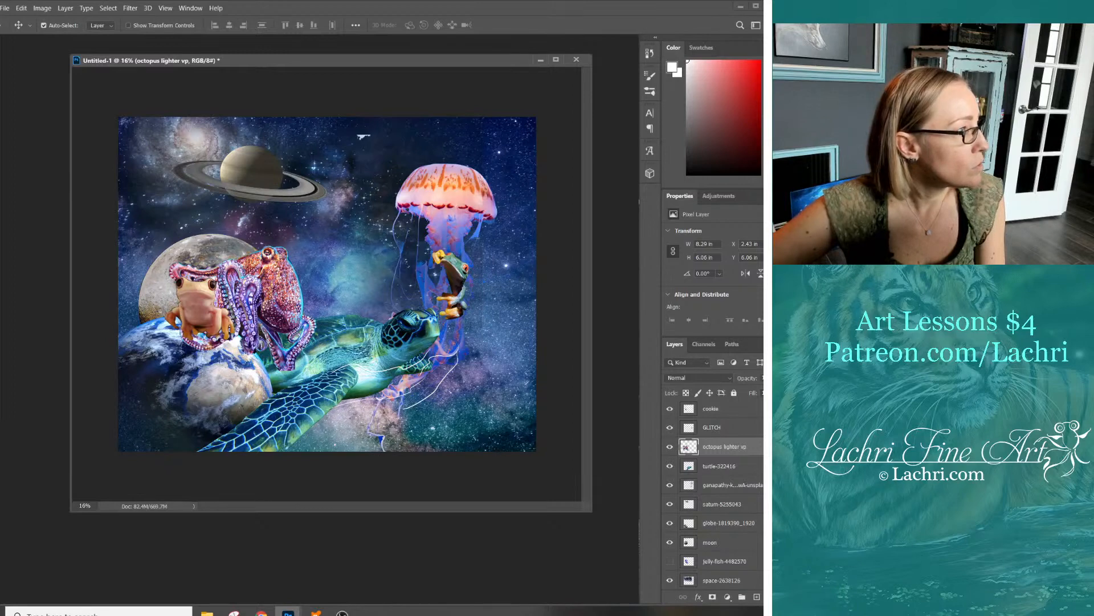
key("l")
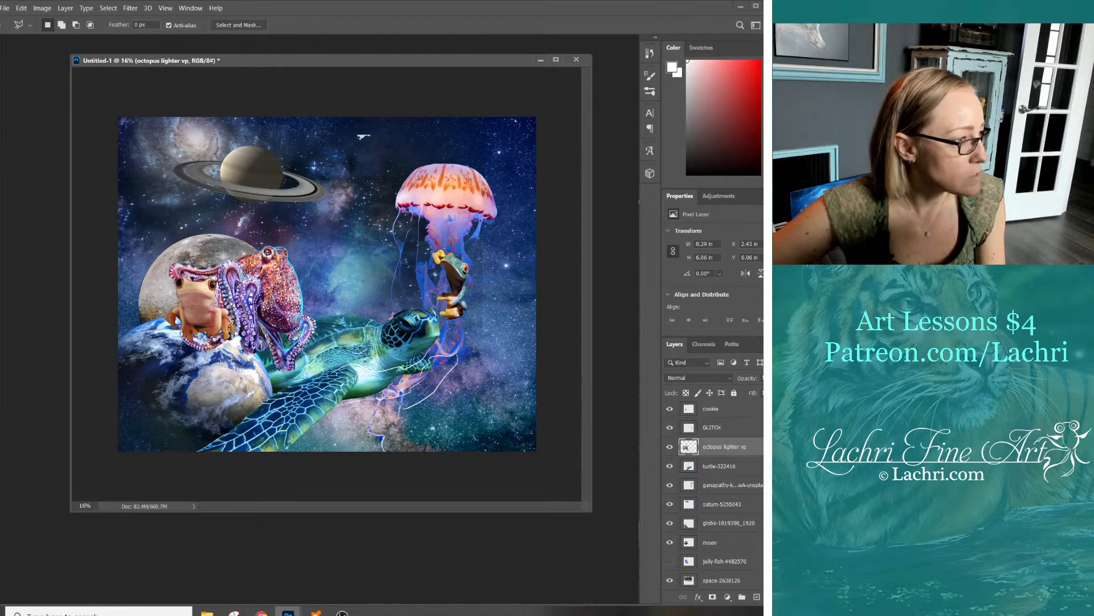
left_click(201, 357)
left_click(230, 350)
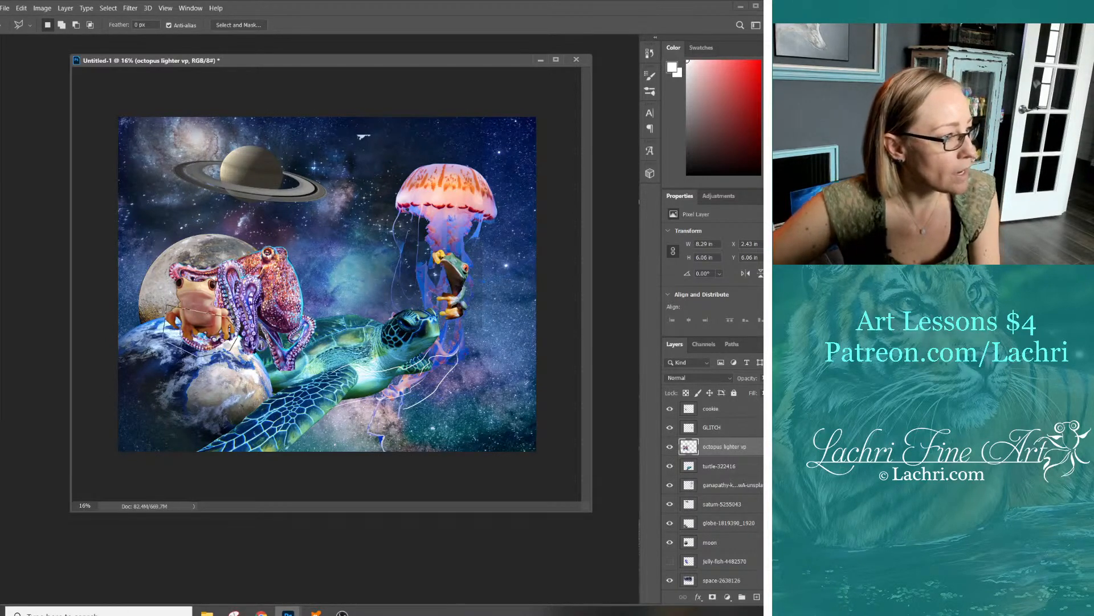
left_click(238, 337)
key("Delete")
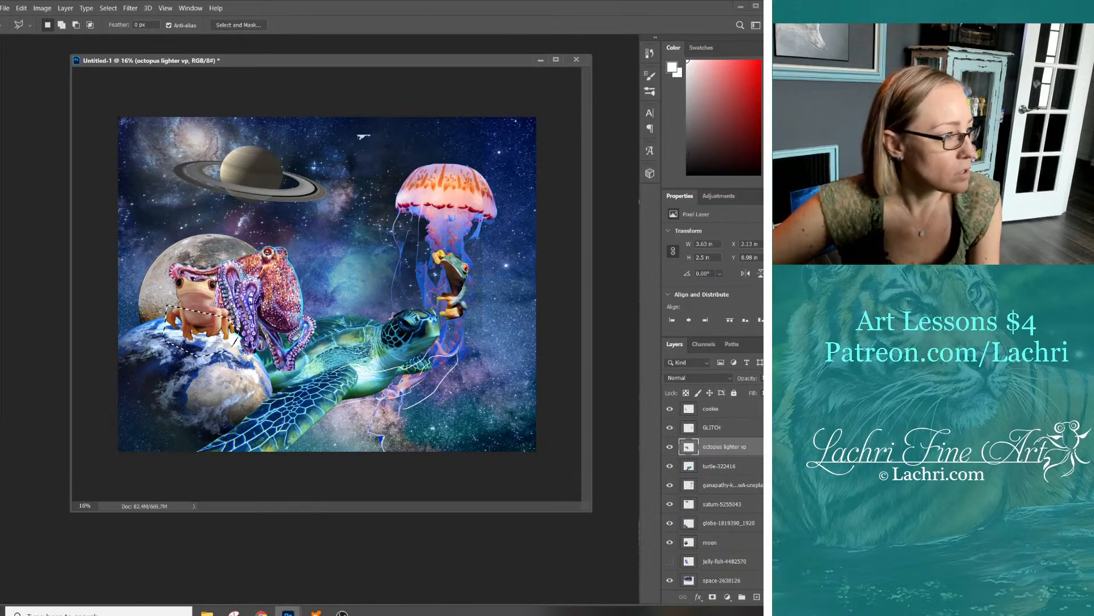
key("v")
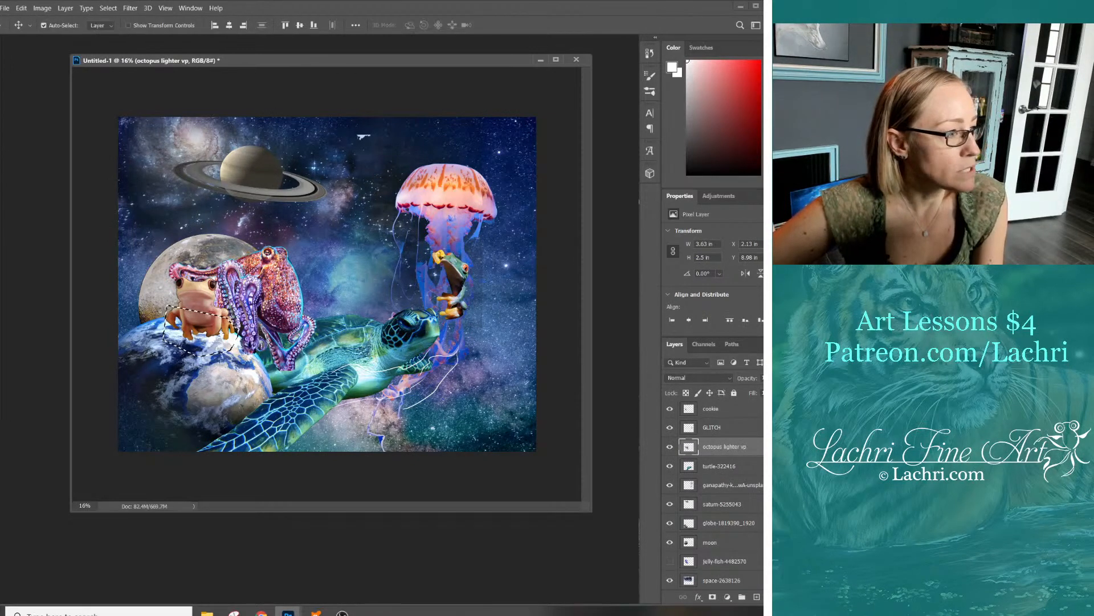
left_click(44, 25)
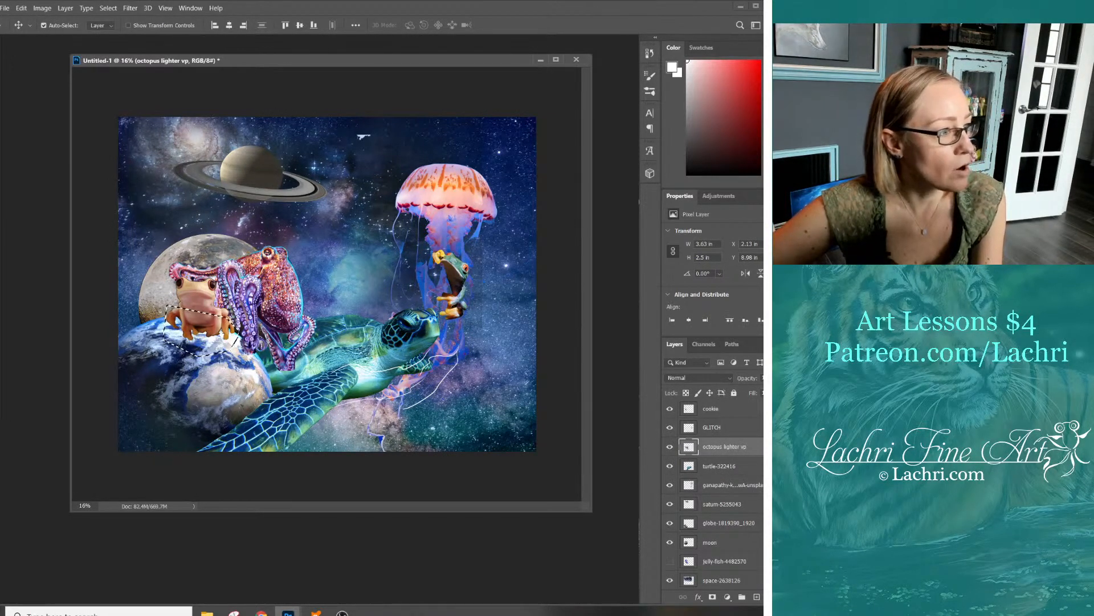
key("ctrl+d")
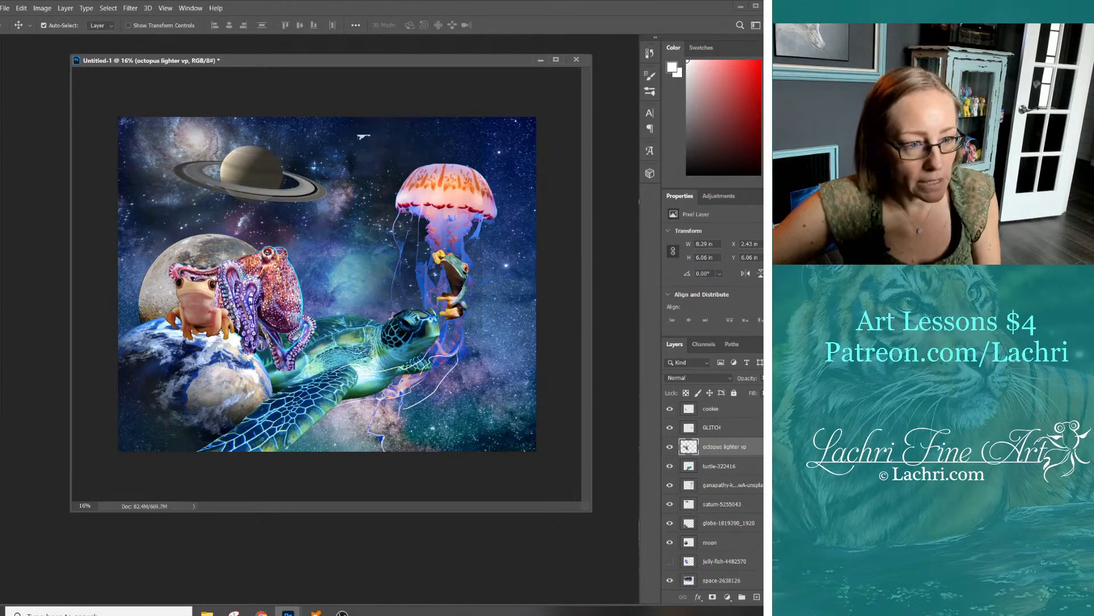
Move Saturn up and slightly left, closer to the canvas's upper-left corner
scroll(718, 496, "up", 2)
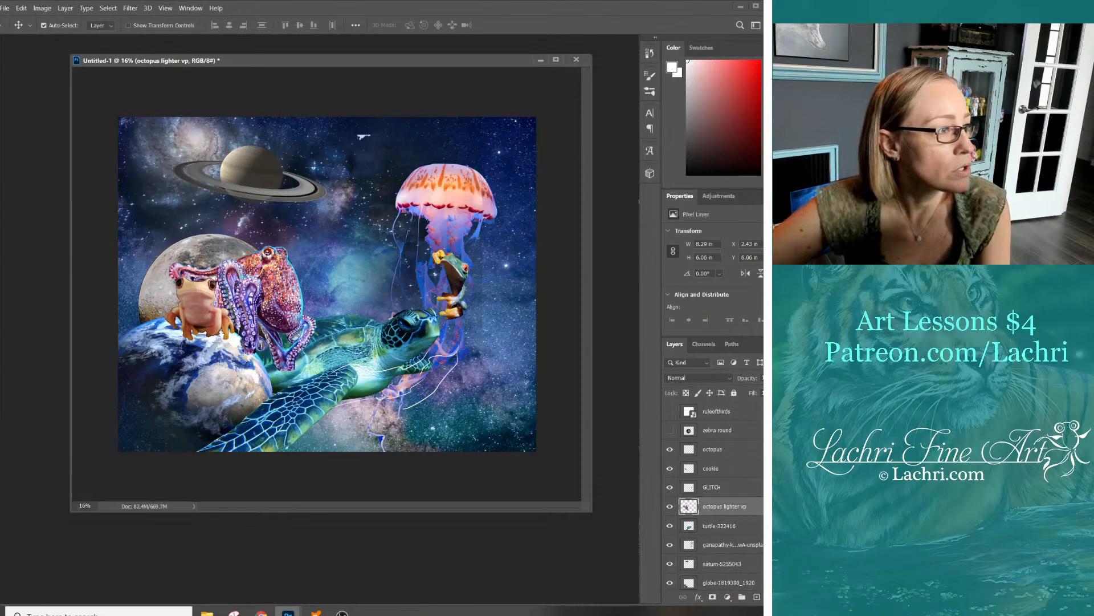
left_click_drag(254, 167, 237, 126)
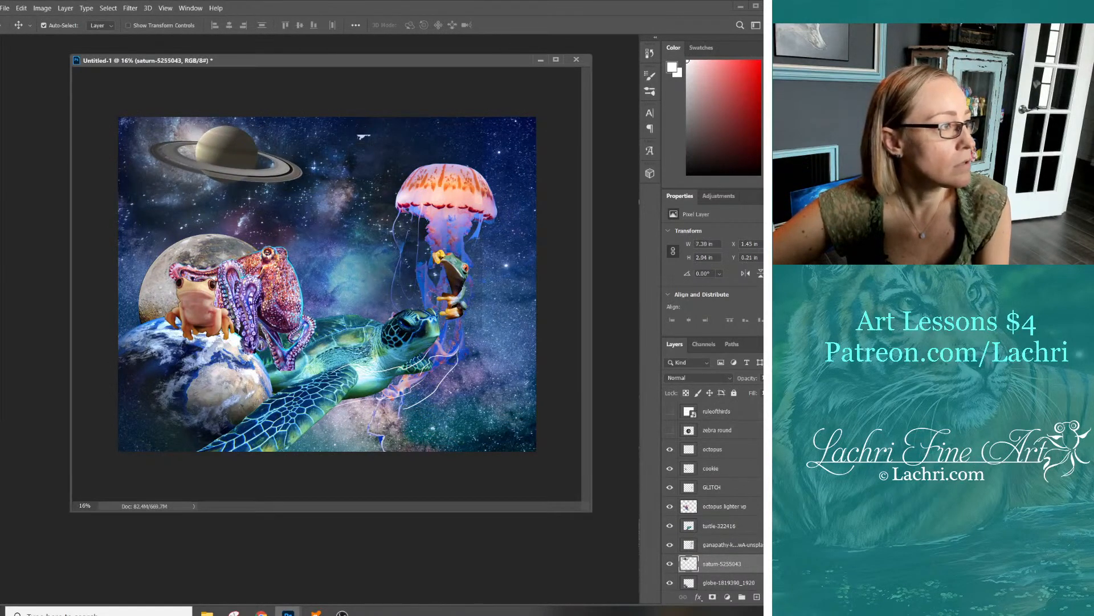
Lasso the stray white fragment above and left of the jellyfish, delete it from the visible jellyfish's layer, and deselect
key("l")
mouse_move(338, 125)
left_mouse_down()
mouse_move(382, 154)
mouse_move(391, 139)
mouse_move(337, 123)
left_mouse_up()
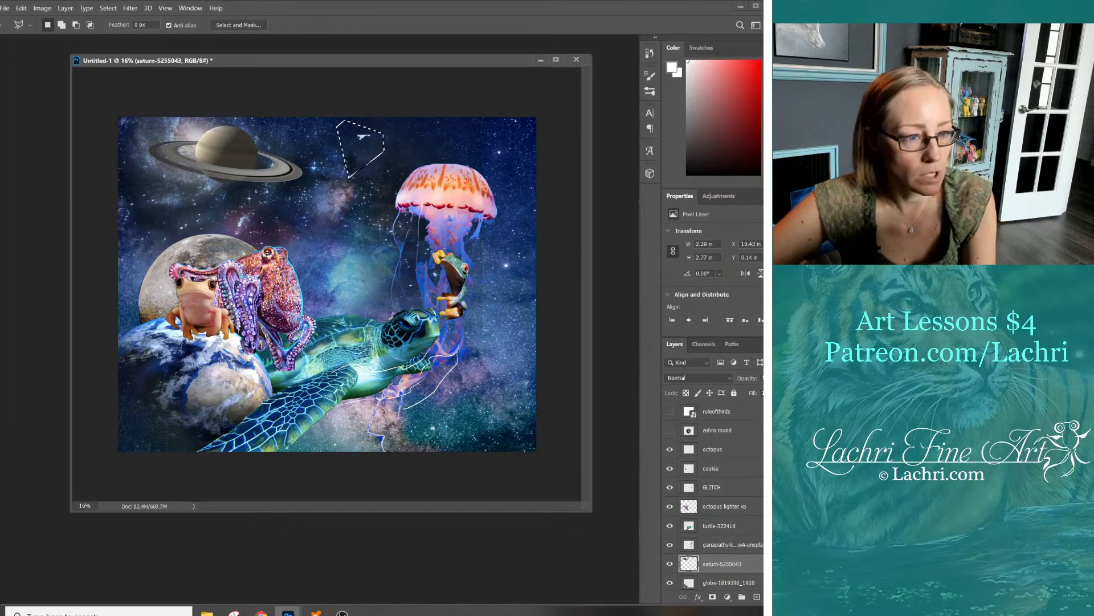
left_click(717, 429)
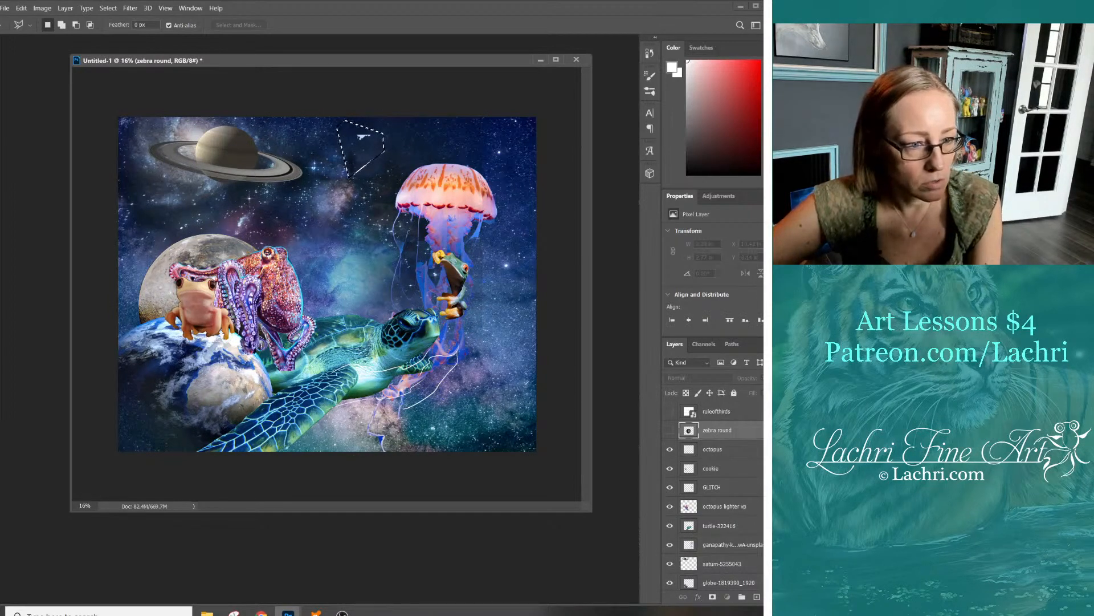
key("alt+bracketleft")
key("alt+bracketleft")
key("alt+bracketleft")
key("alt+bracketleft")
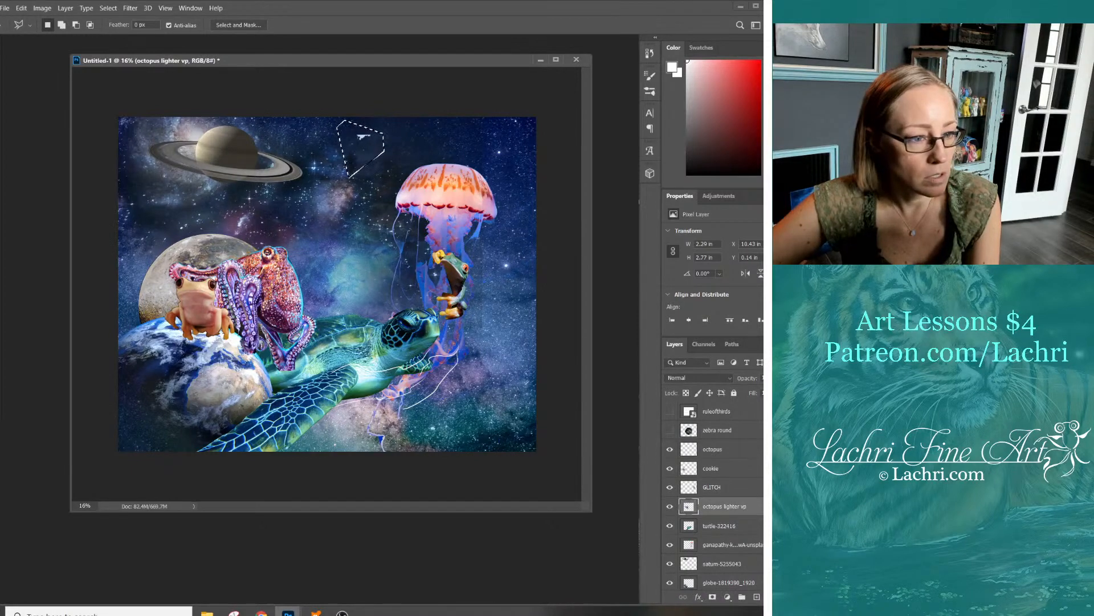
key("alt+bracketleft")
key("alt+bracketleft")
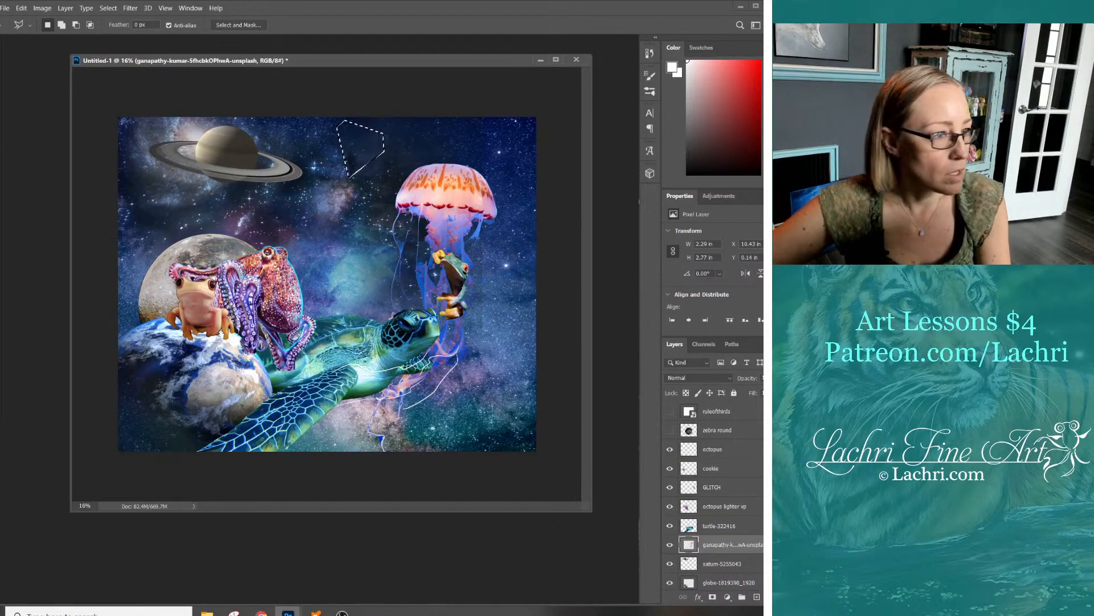
key("ctrl+d")
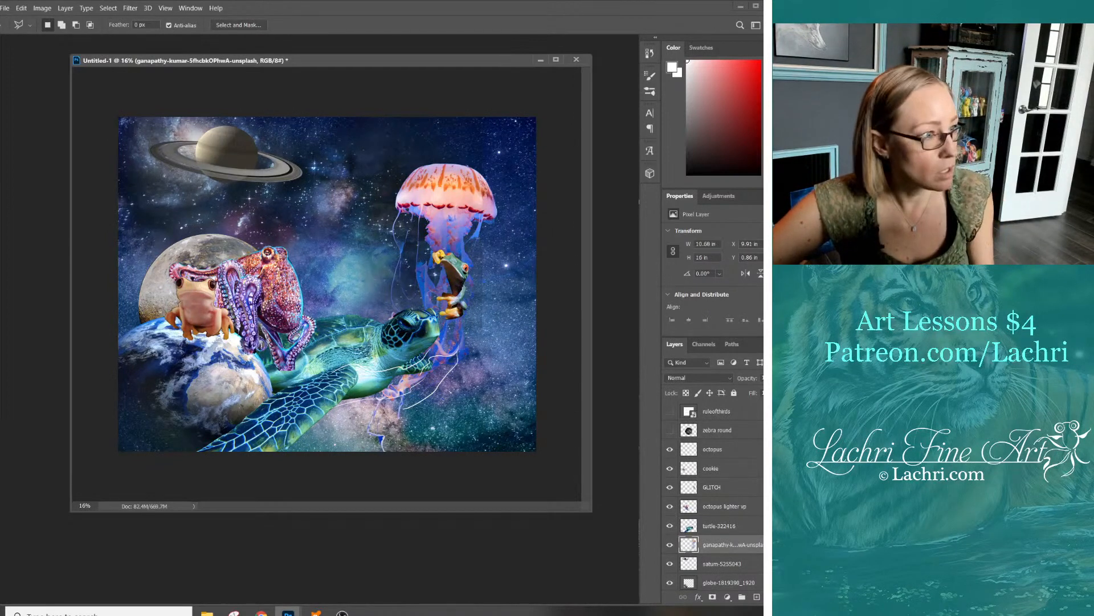
Hide the saturn-5255043 layer
key("v")
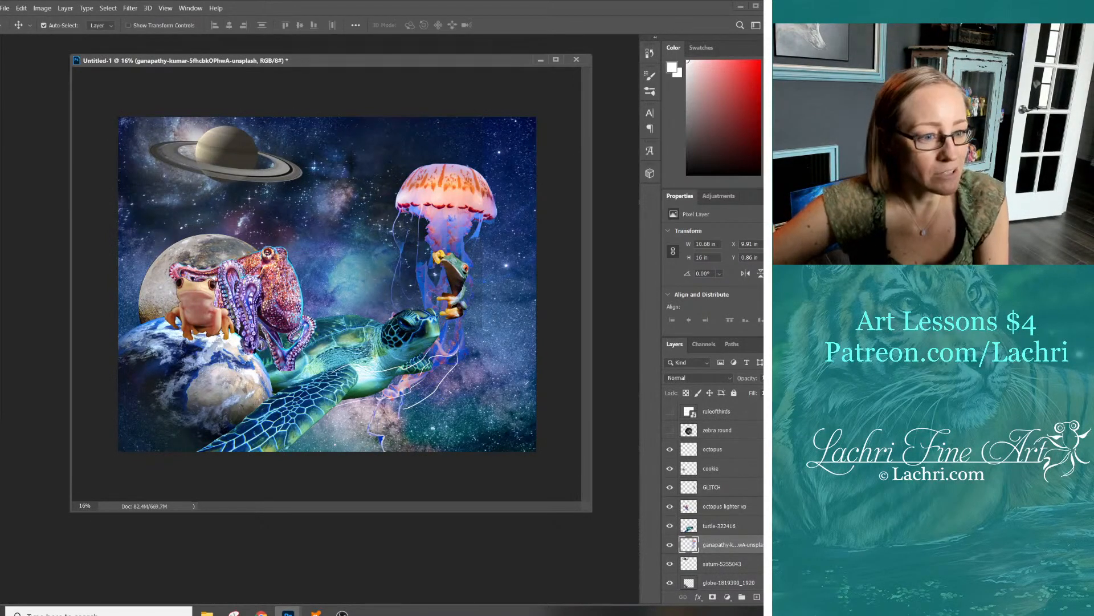
scroll(712, 490, "down", 3)
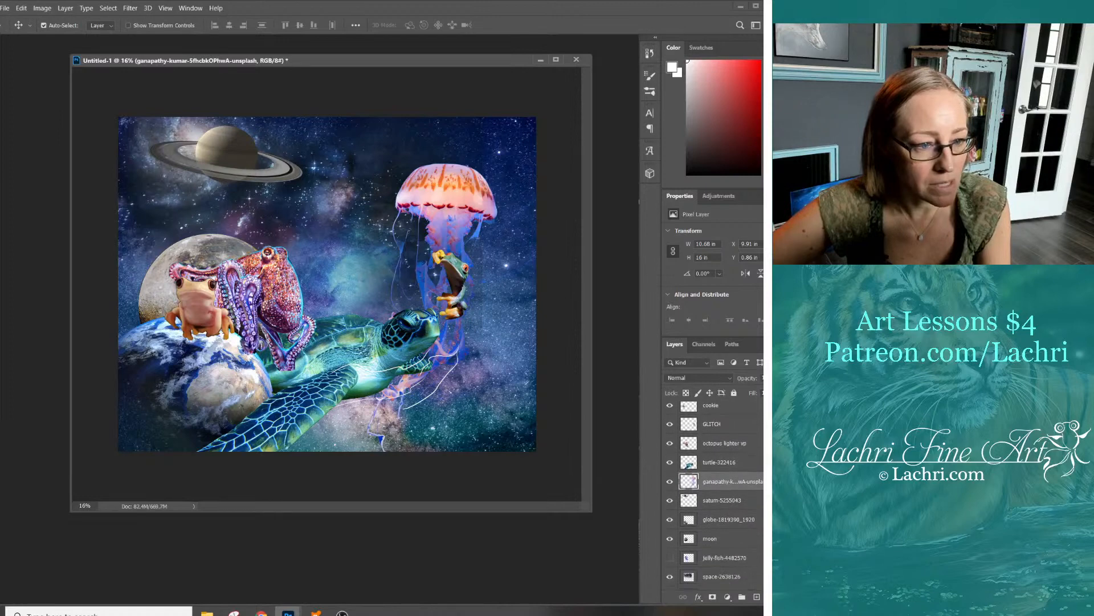
left_click(669, 500)
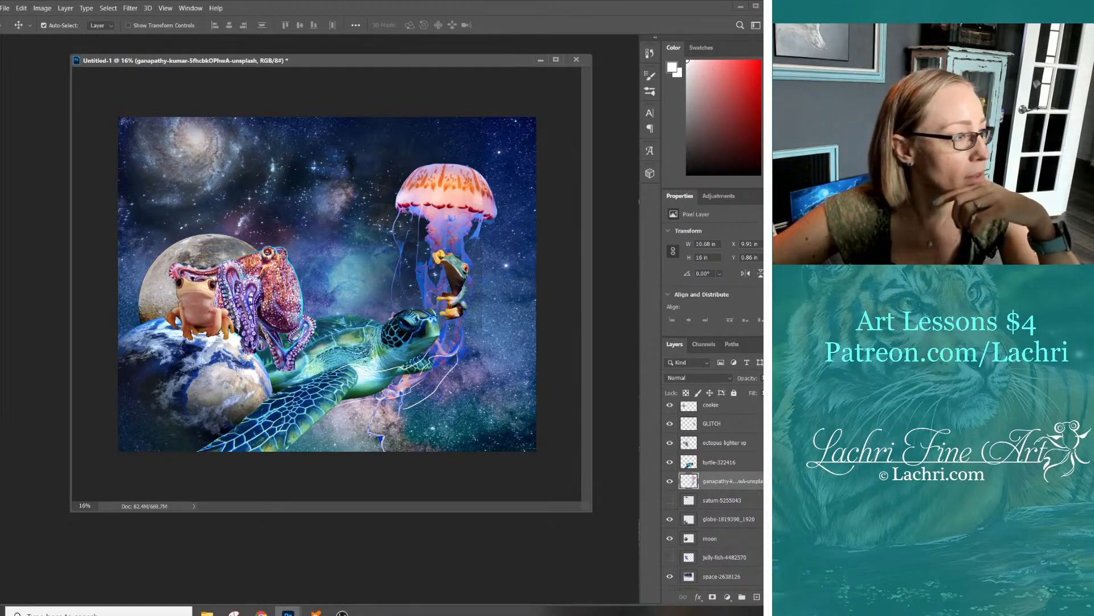
Shift the moon and octopus slightly right, then lasso and delete the tentacle over the pink frog's head and deselect
left_click_drag(188, 257, 286, 270)
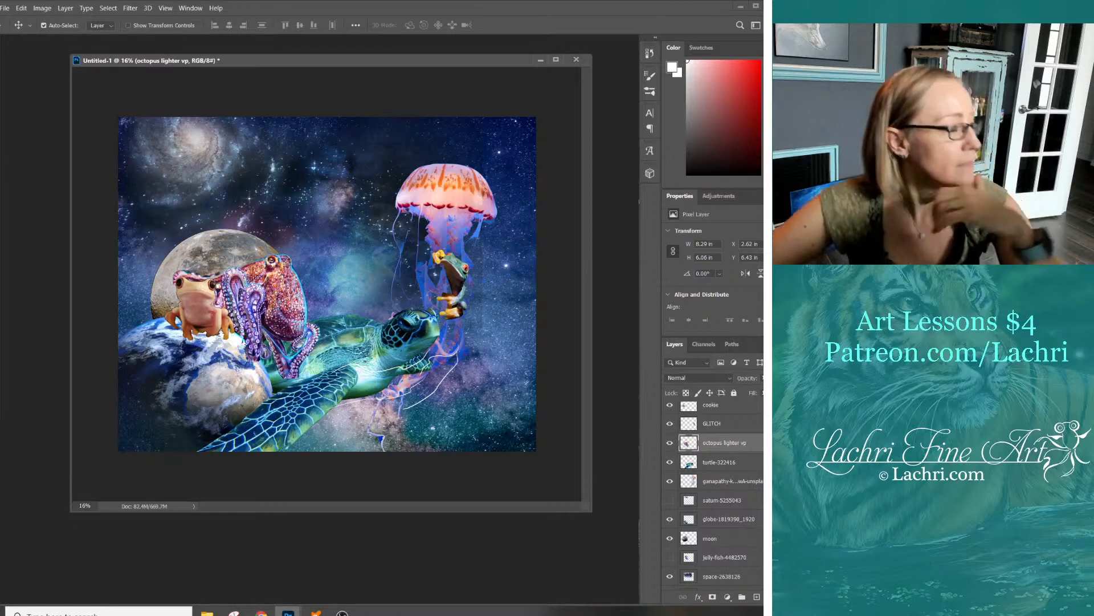
key("l")
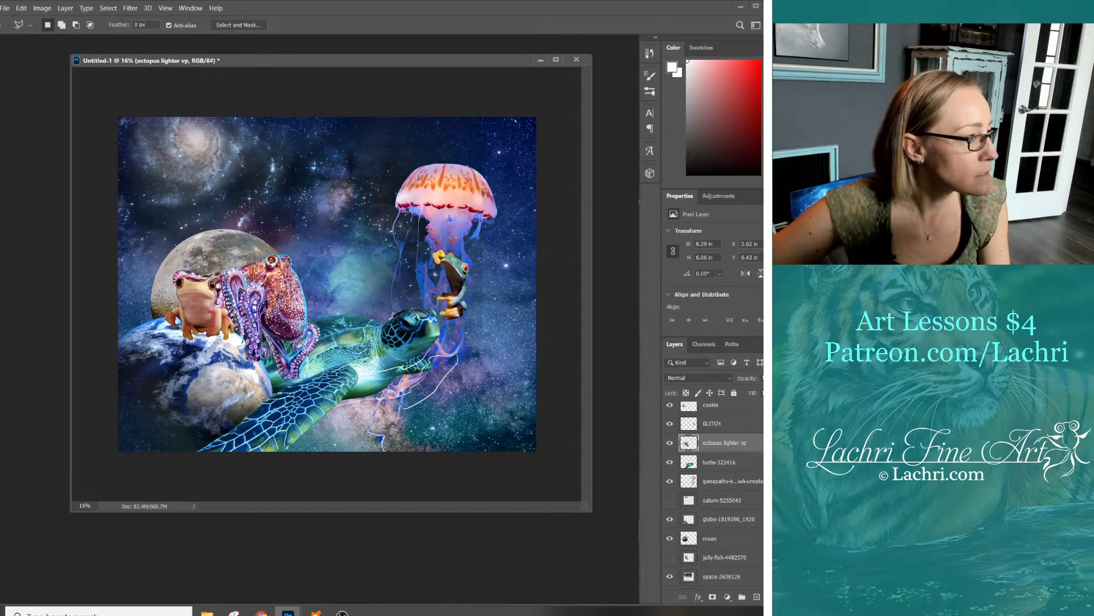
mouse_move(215, 283)
left_mouse_down()
mouse_move(183, 303)
mouse_move(169, 252)
mouse_move(212, 252)
mouse_move(216, 283)
left_mouse_up()
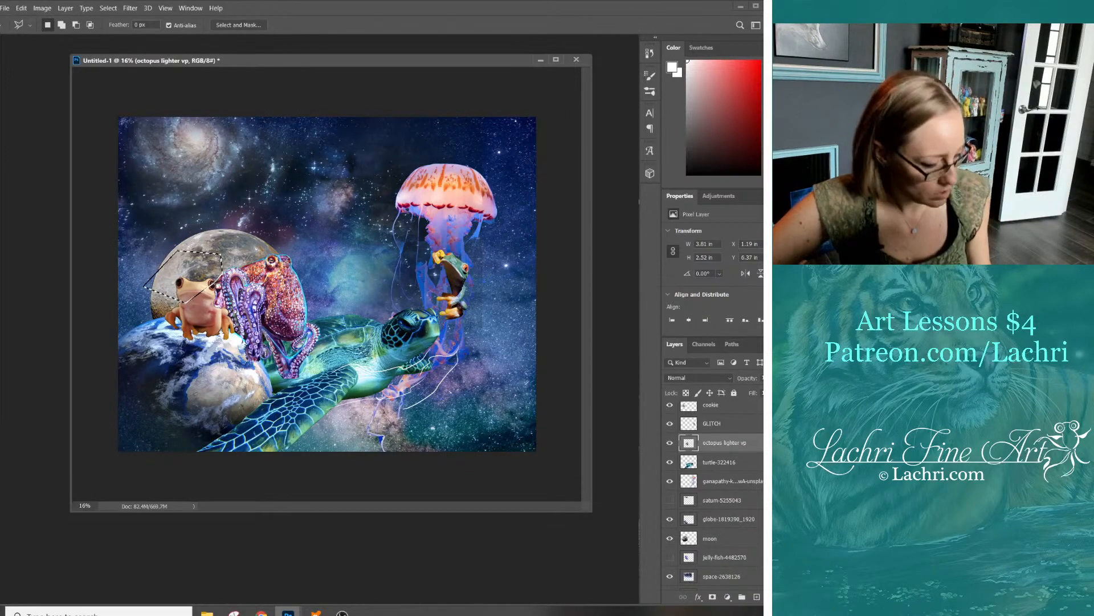
key("ctrl+d")
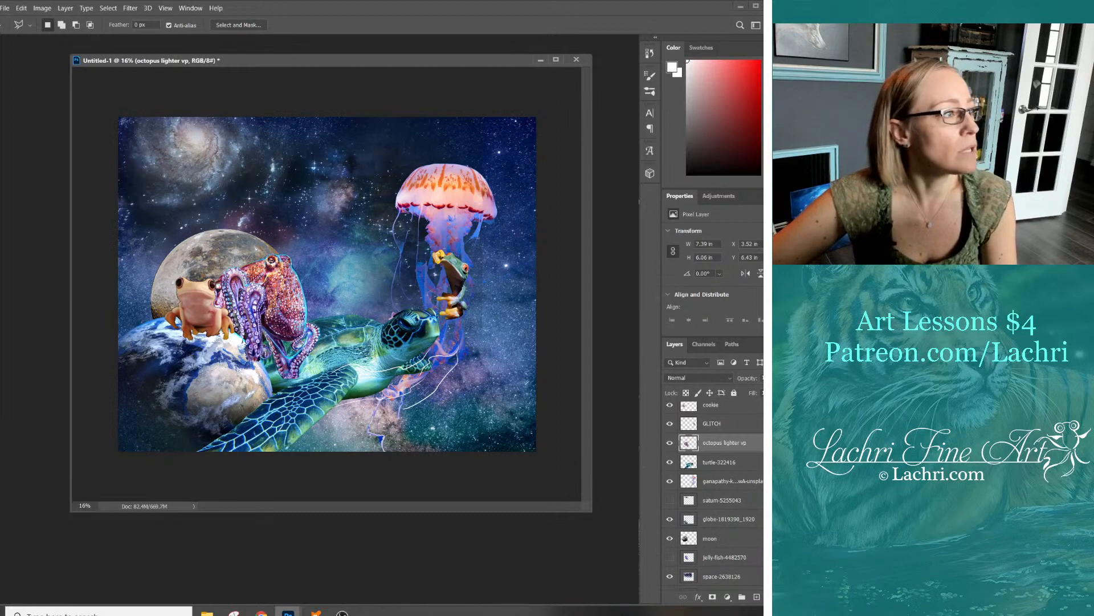
key("v")
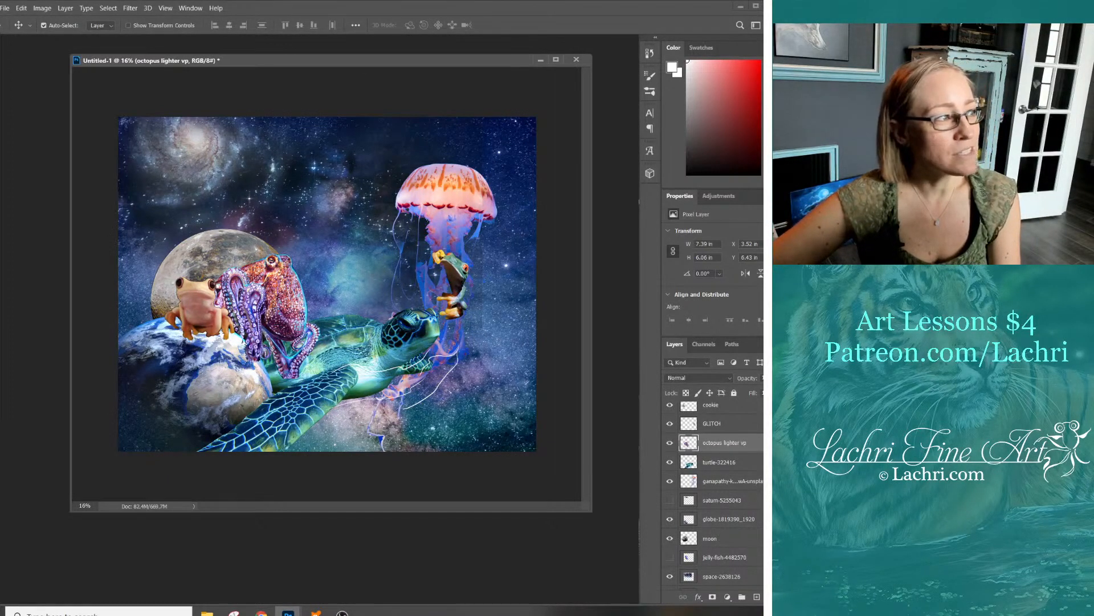
Reorder the hidden zebra round layer to sit directly above the saturn-5255043 layer
key("b")
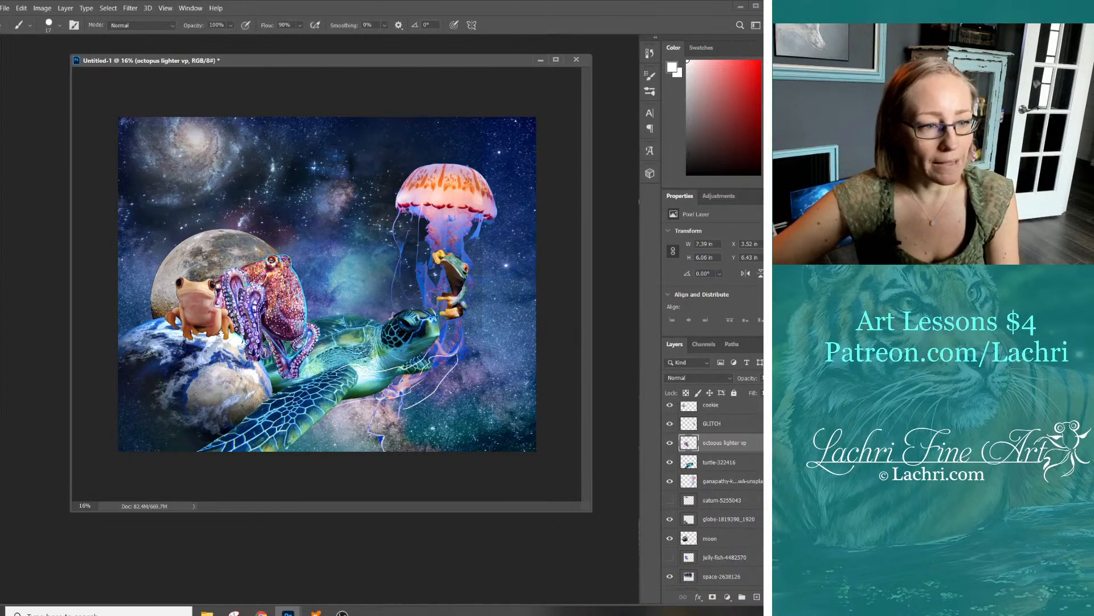
scroll(715, 490, "up", 3)
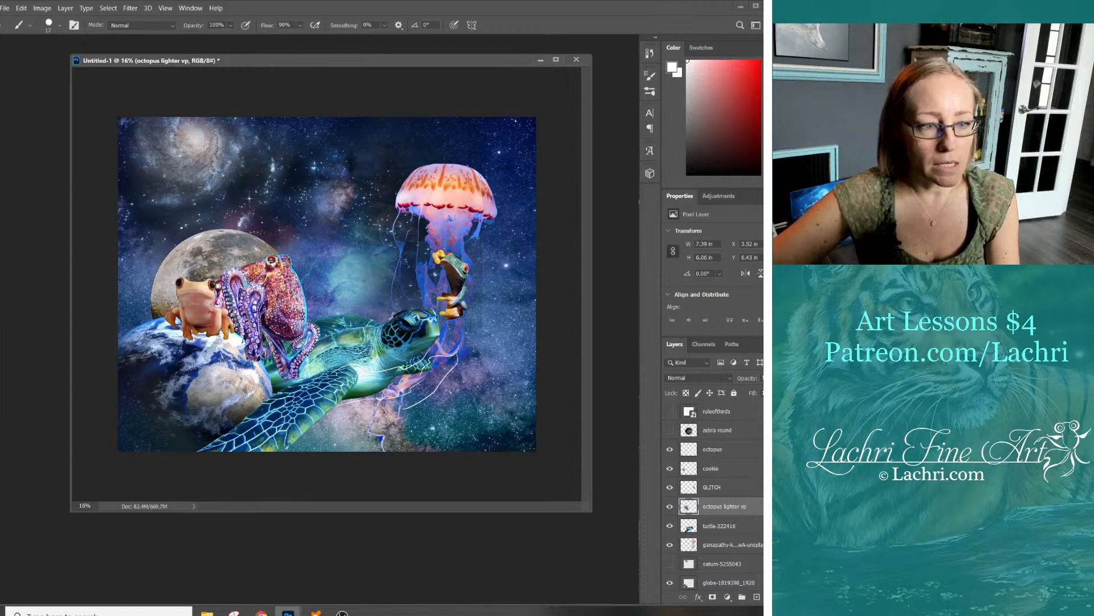
left_click_drag(717, 429, 717, 554)
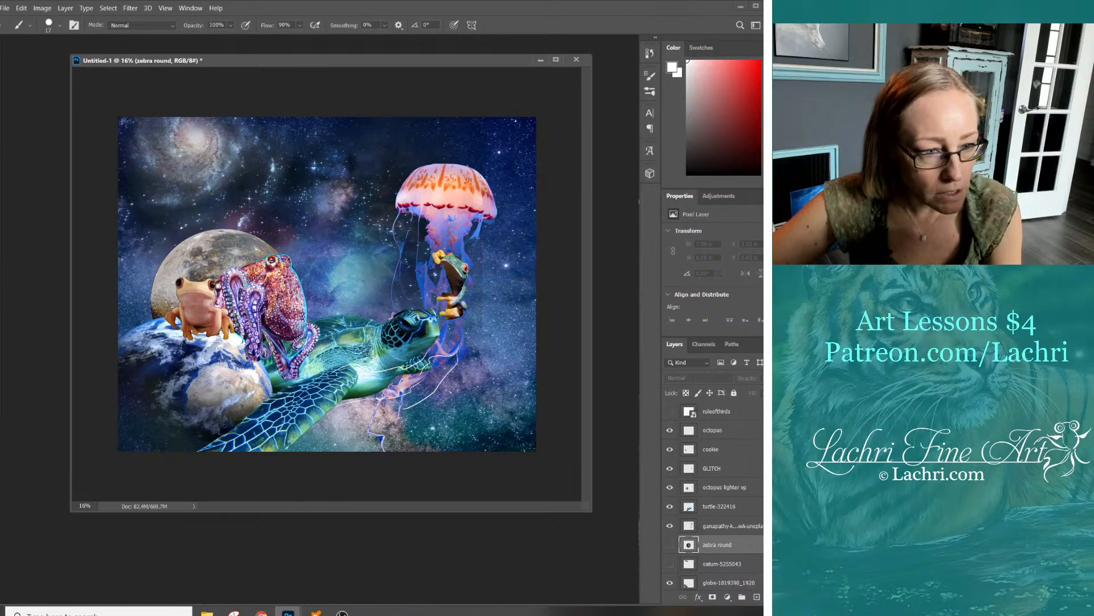
Rename the octopus layer as "octopus lines"
left_click(713, 430)
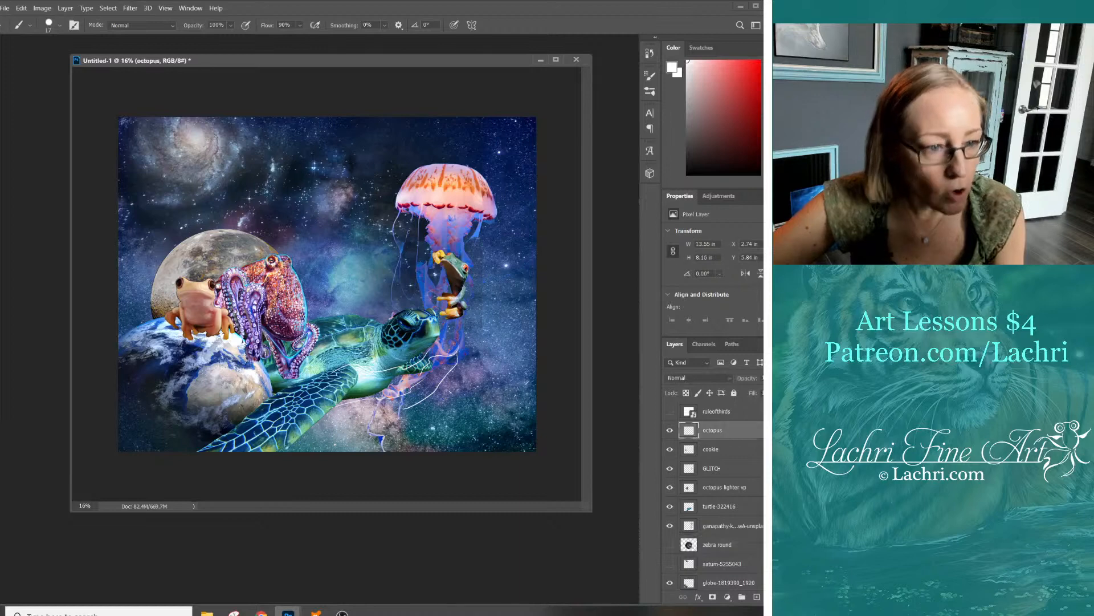
double_click(713, 430)
left_click(725, 430)
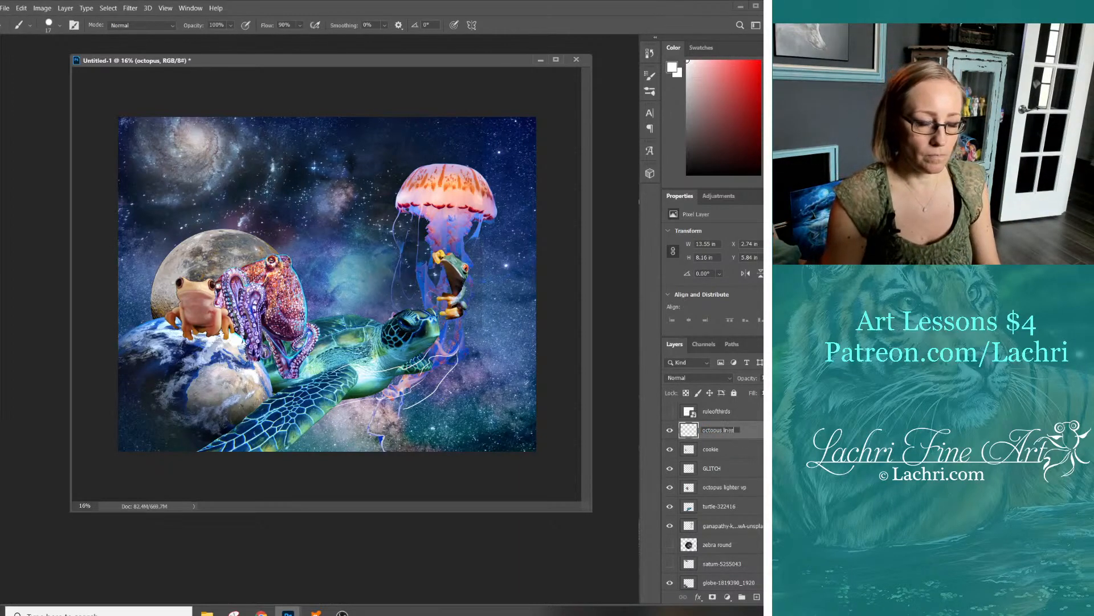
type("lines")
key("Return")
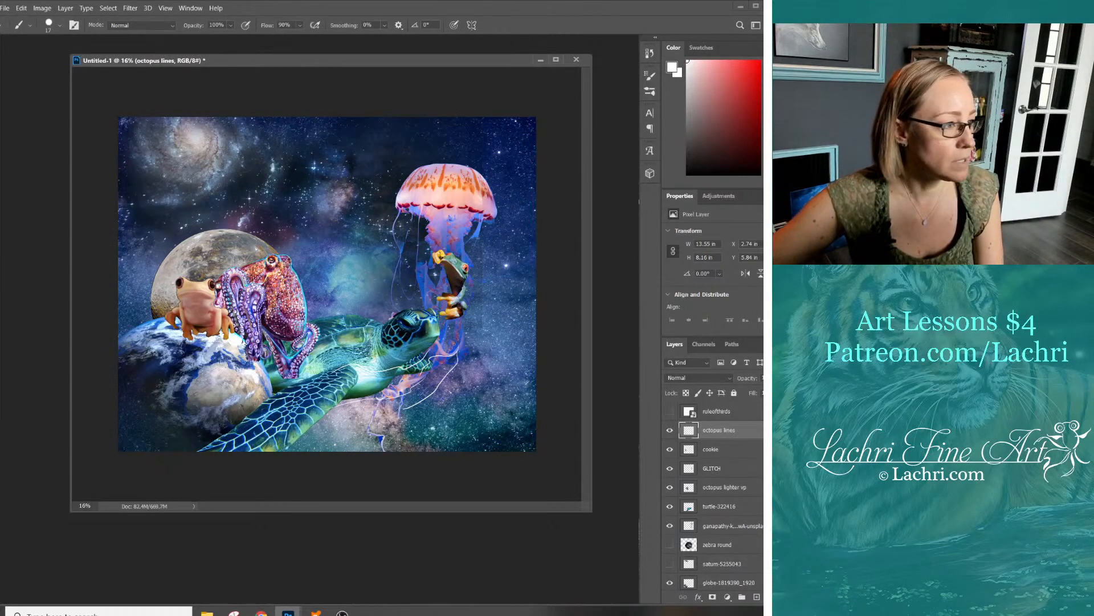
Move the pink frog on the cookie layer slightly left and up, away from the octopus's tentacles
key("v")
left_click(710, 449)
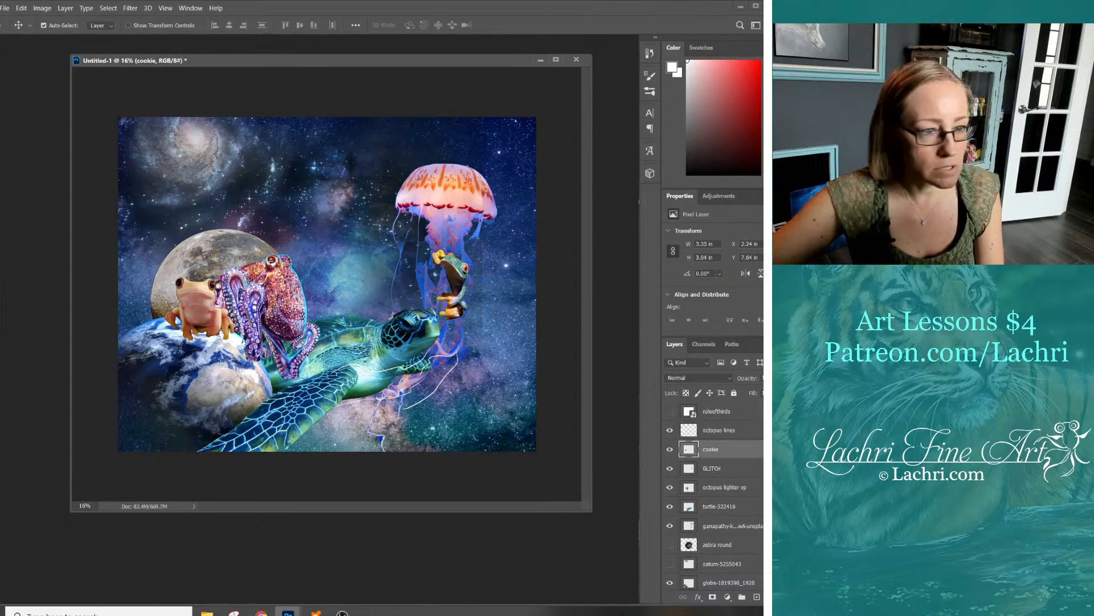
mouse_move(194, 293)
left_mouse_down()
mouse_move(318, 205)
mouse_move(453, 134)
mouse_move(365, 174)
mouse_move(224, 200)
mouse_move(178, 293)
left_mouse_up()
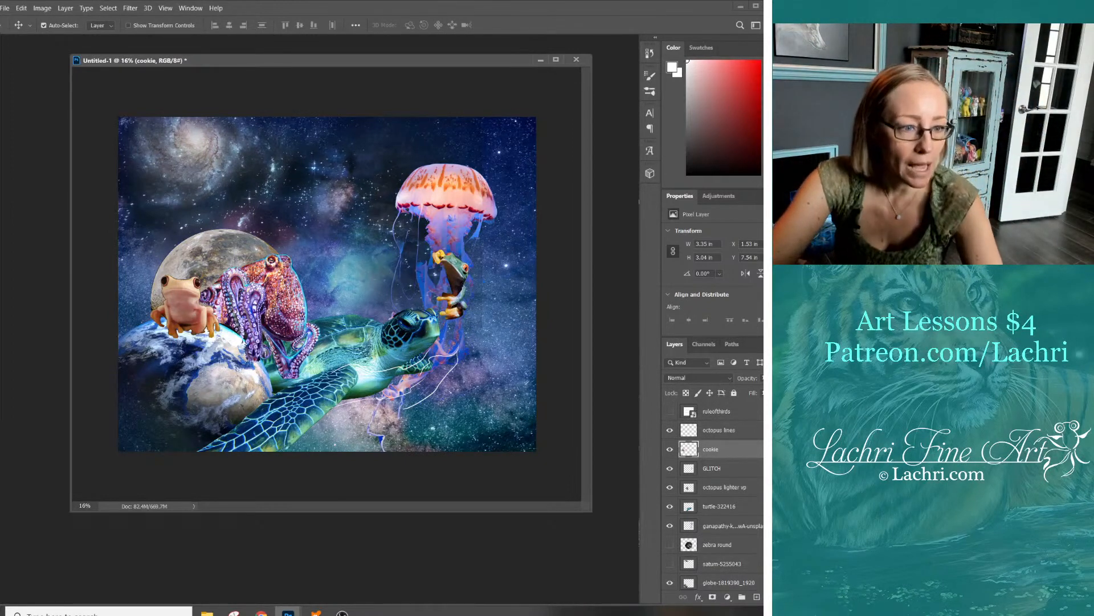
Move the moon slightly left and up behind the pink frog and octopus
left_click(719, 431)
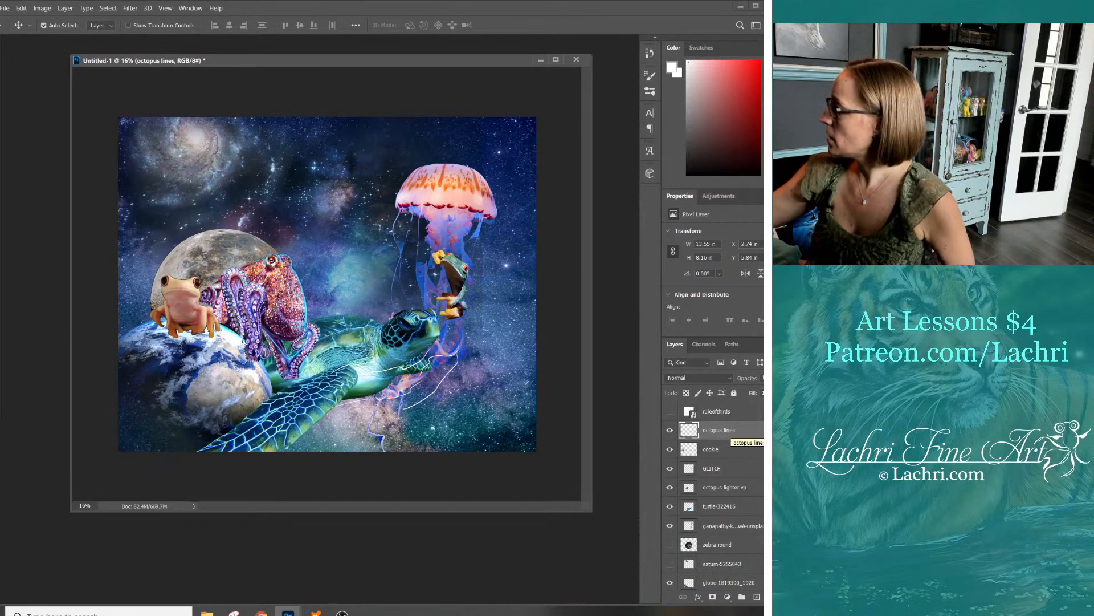
left_click(182, 246)
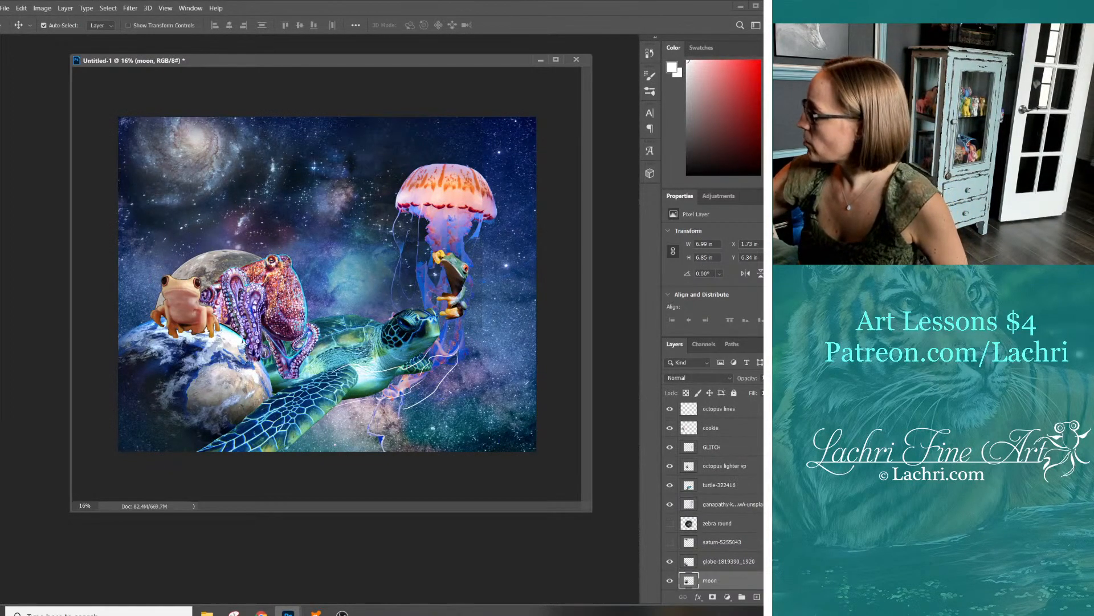
left_click_drag(182, 246, 163, 221)
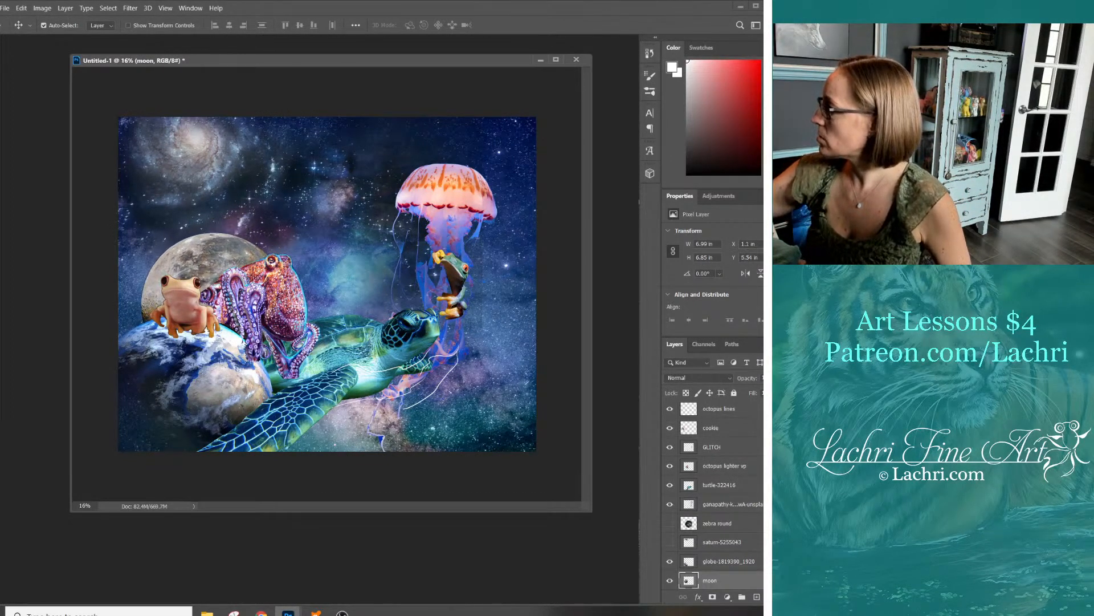
left_click_drag(249, 234, 245, 227)
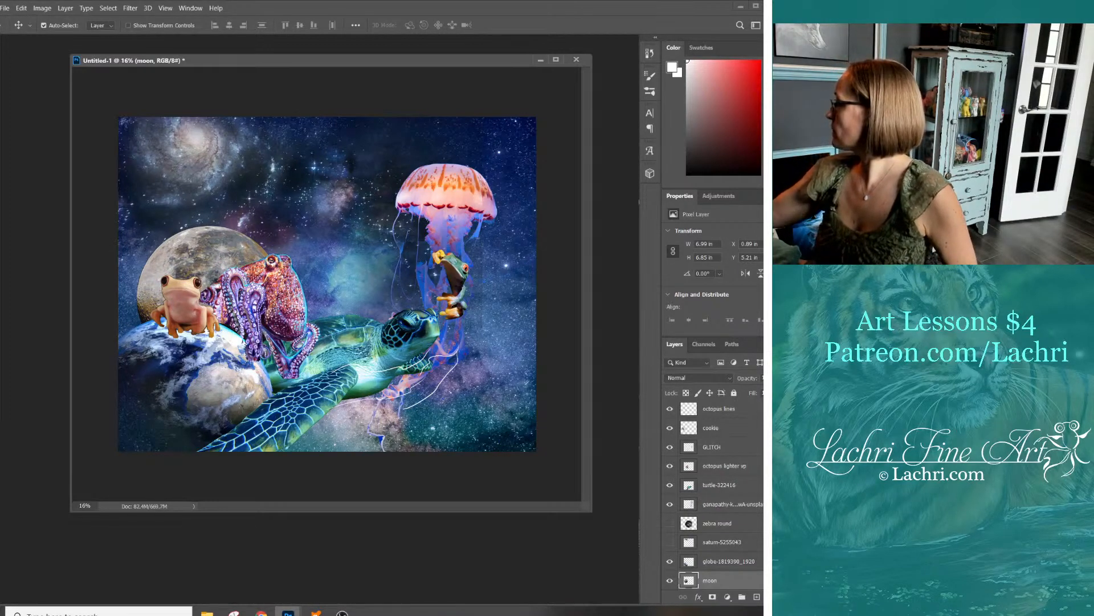
scroll(712, 496, "up", 1)
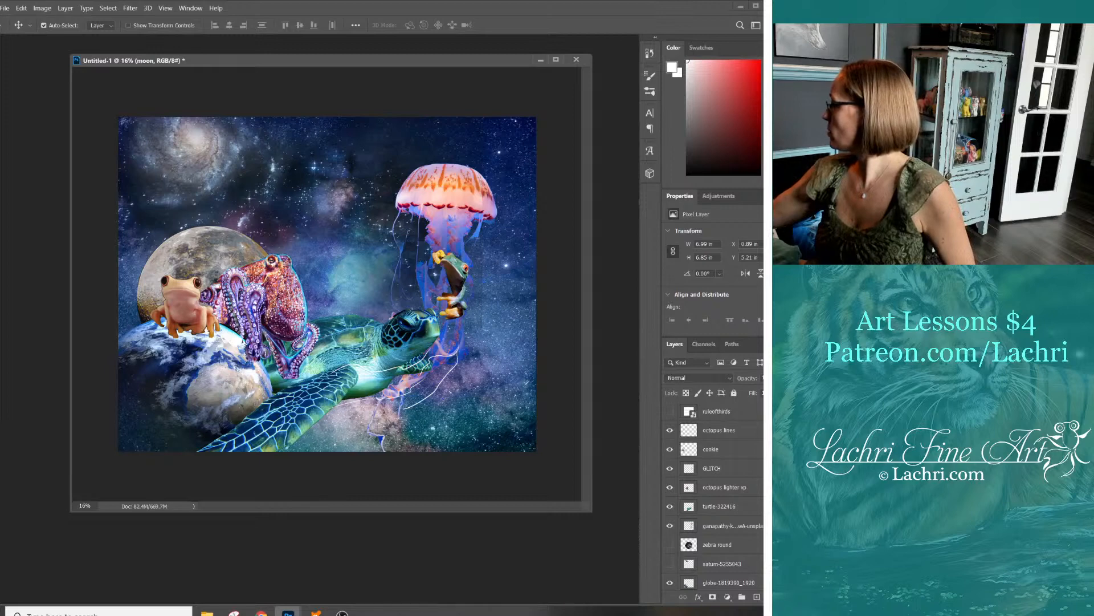
Try sketching curved tentacle lines across the planet below the octopus on the octopus lines layer
left_click(719, 430)
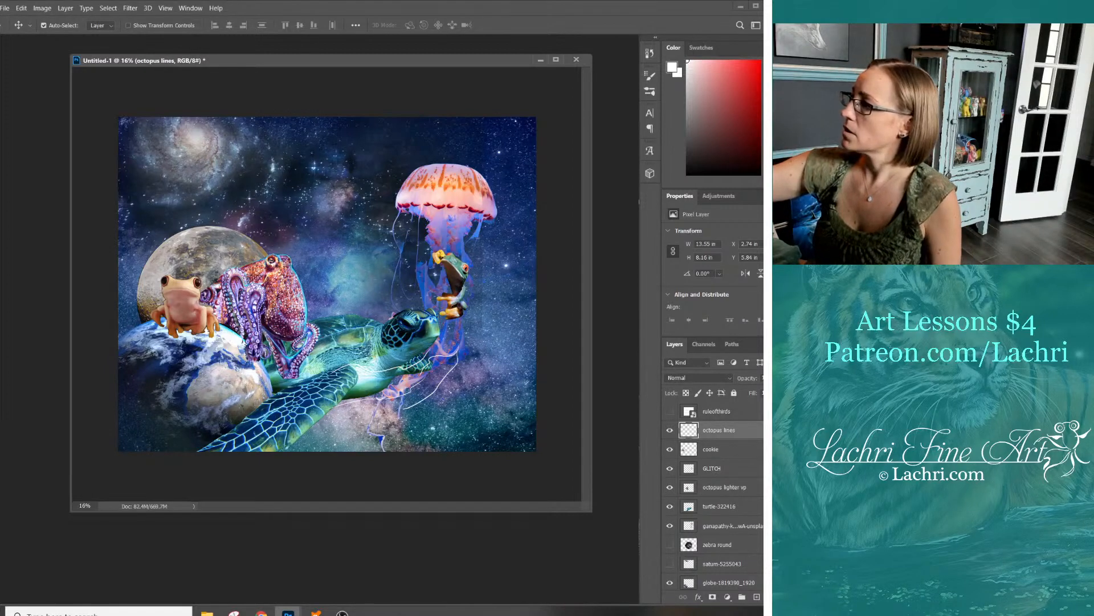
key("b")
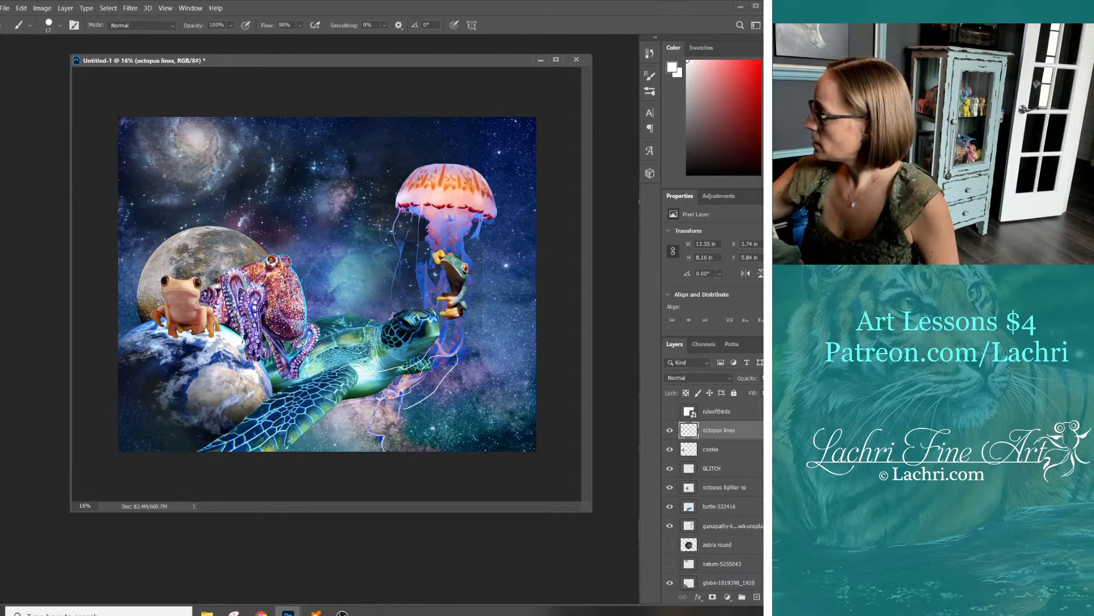
mouse_move(233, 353)
left_mouse_down()
mouse_move(197, 365)
mouse_move(157, 350)
left_mouse_up()
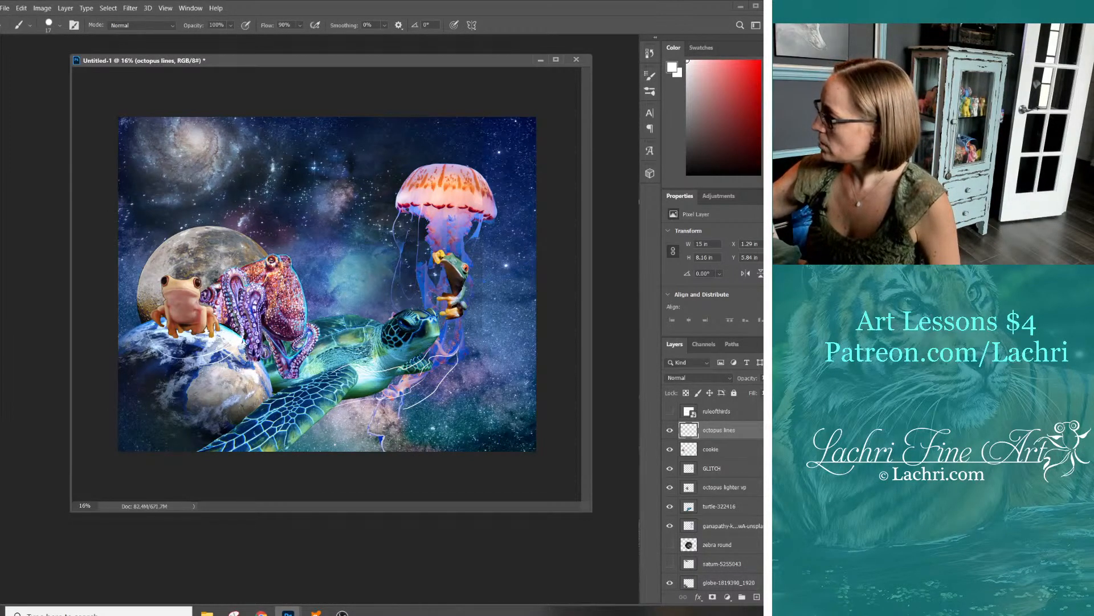
key("ctrl+z")
key("ctrl+z")
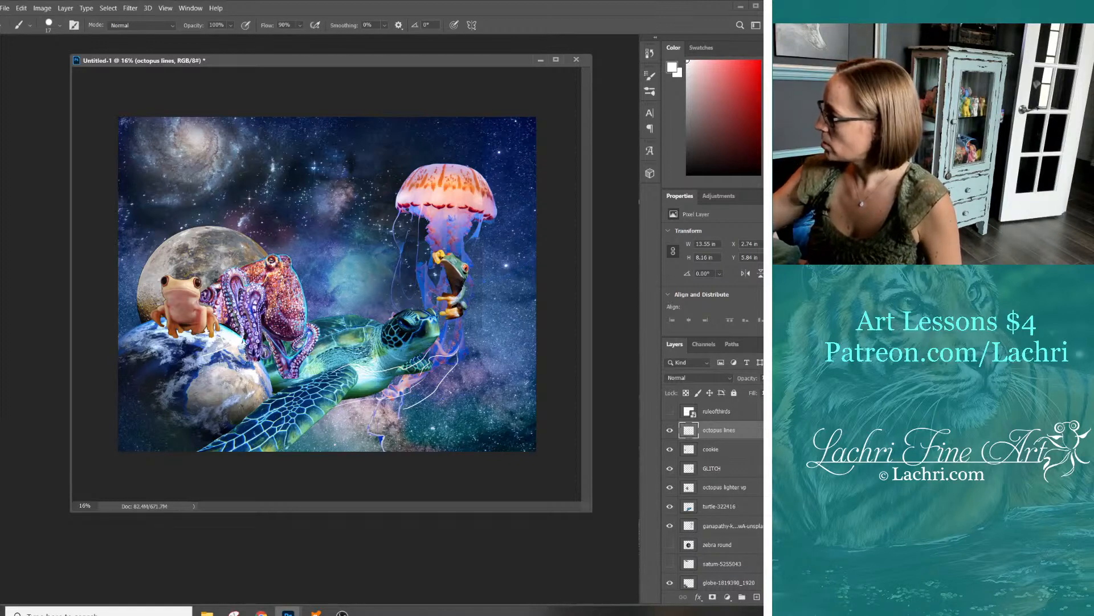
key("ctrl+z")
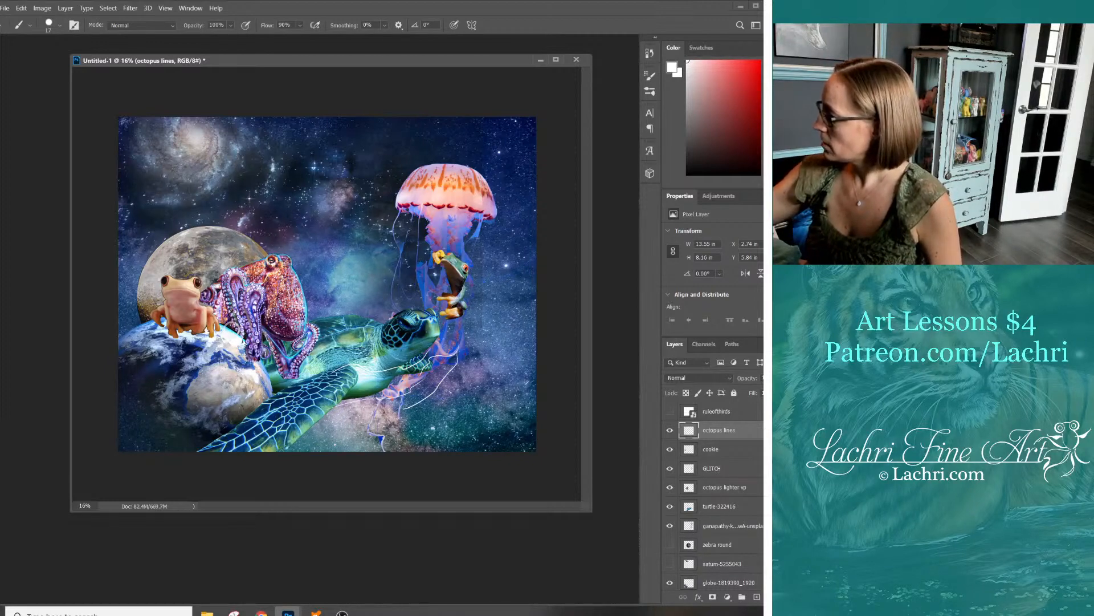
mouse_move(205, 361)
left_mouse_down()
mouse_move(236, 419)
mouse_move(298, 427)
left_mouse_up()
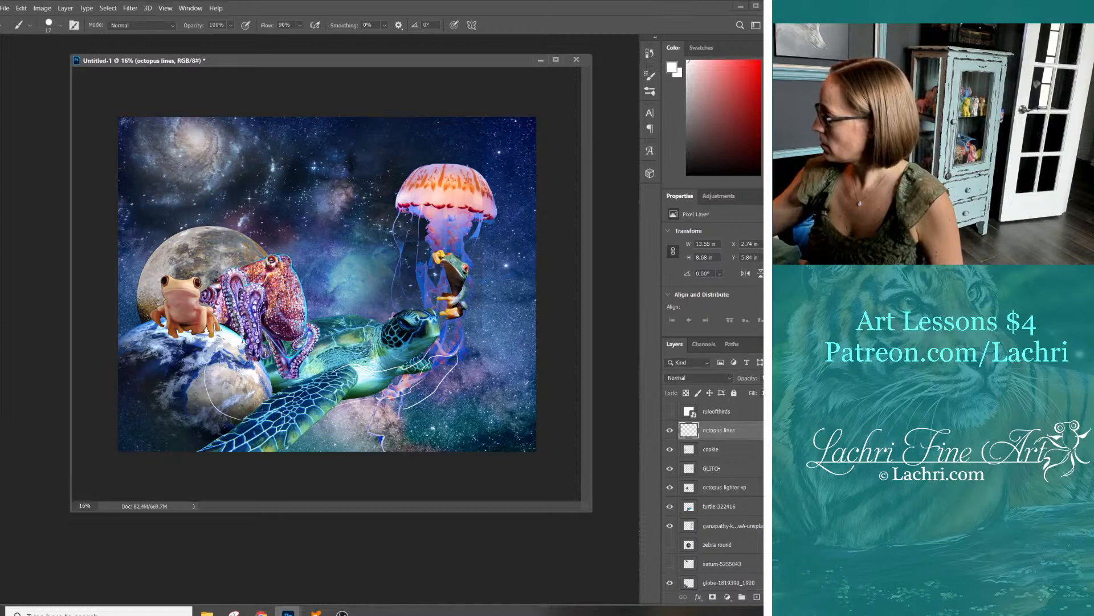
key("ctrl+z")
key("ctrl+z")
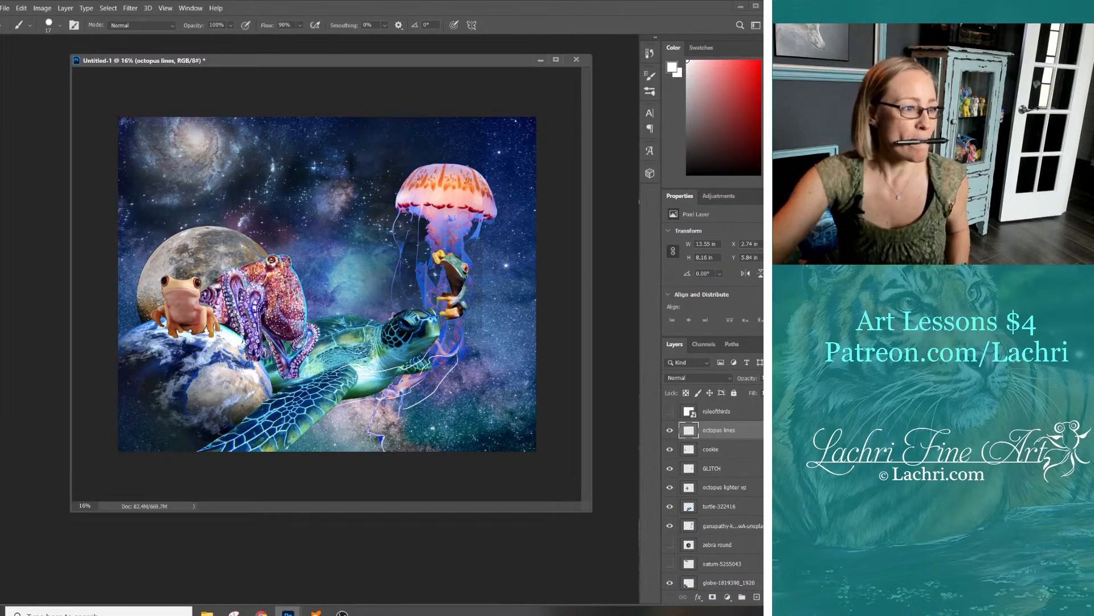
Scale the octopus lighter vp layer up to about 116% and shift the octopus toward the pink frog, over the planet and turtle flipper
key("v")
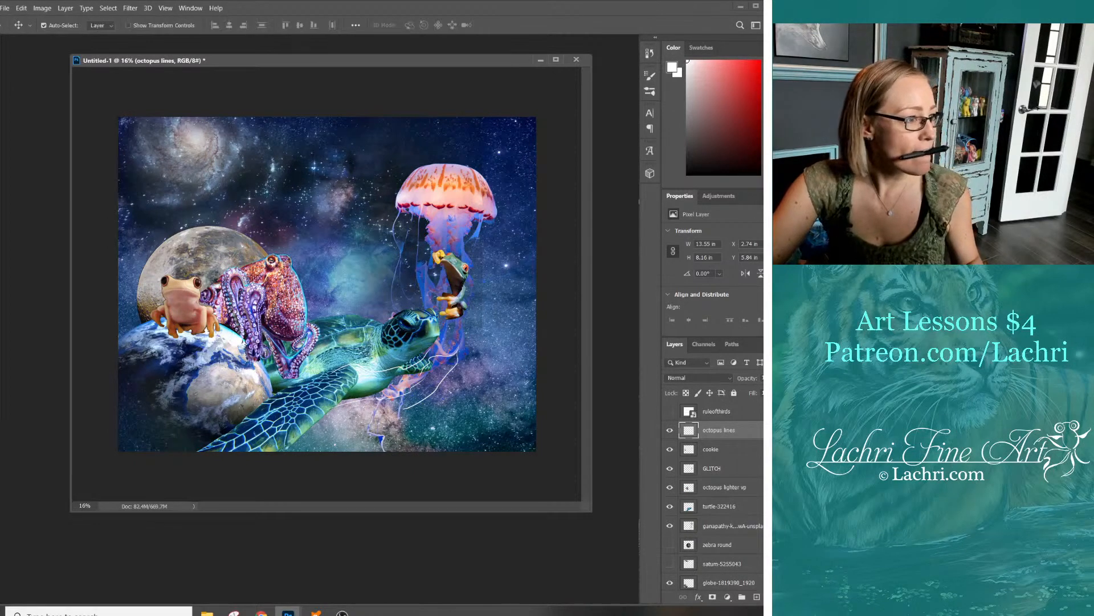
left_click(719, 487)
key("ctrl+t")
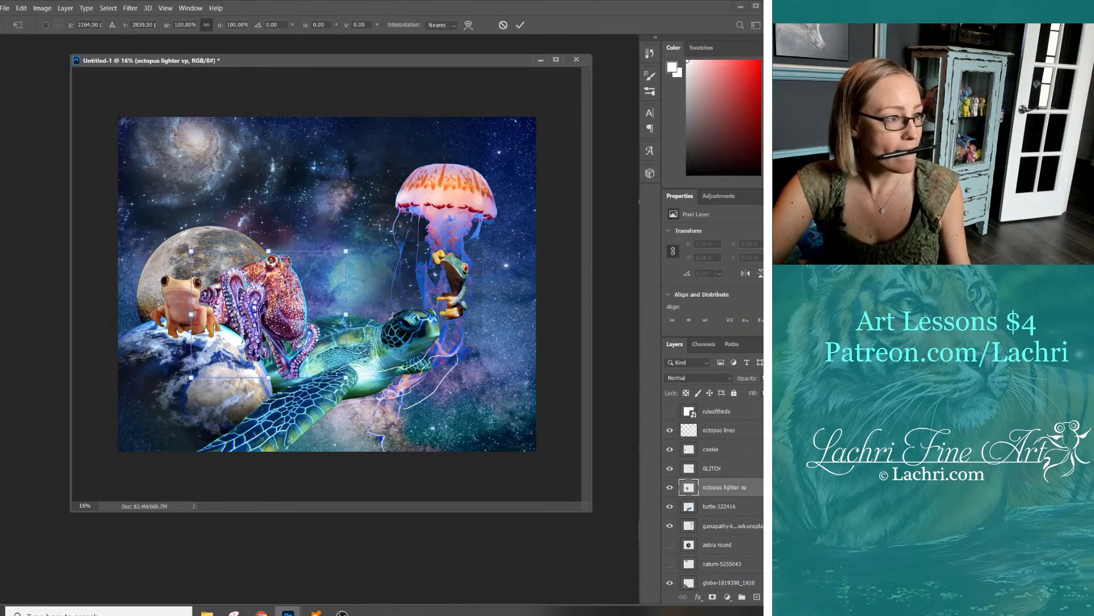
left_click_drag(346, 376, 377, 402)
left_click_drag(320, 321, 314, 314)
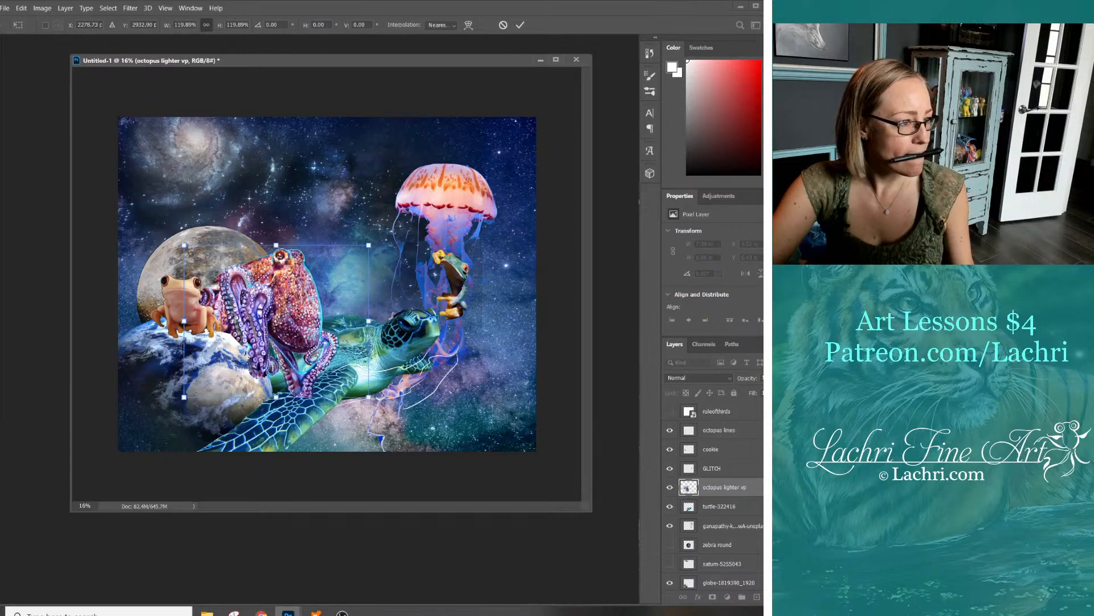
left_click_drag(368, 397, 363, 391)
left_click_drag(312, 303, 297, 307)
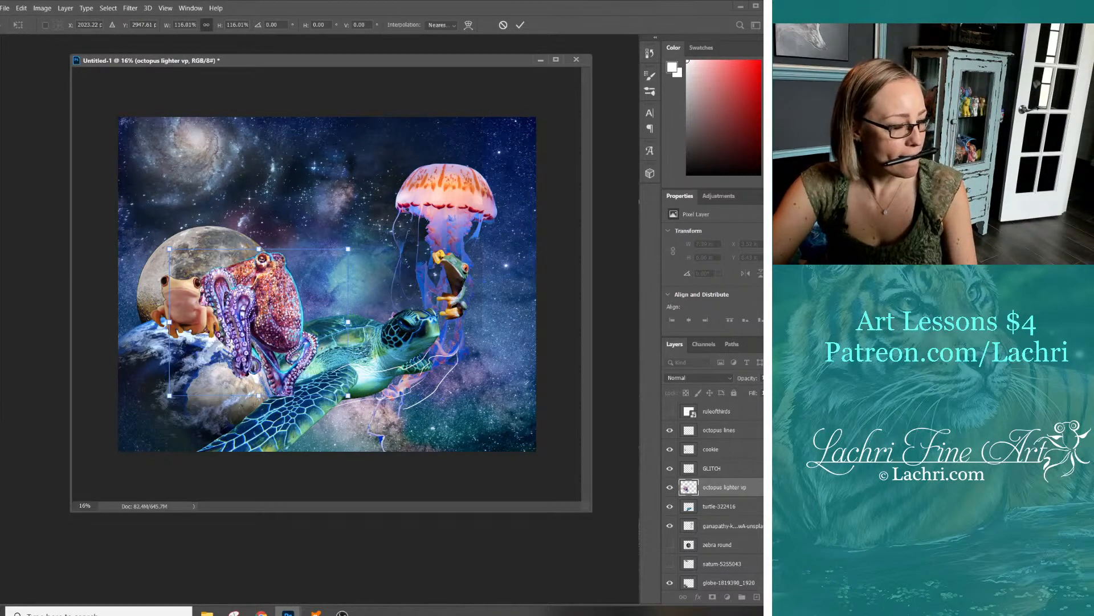
key("Return")
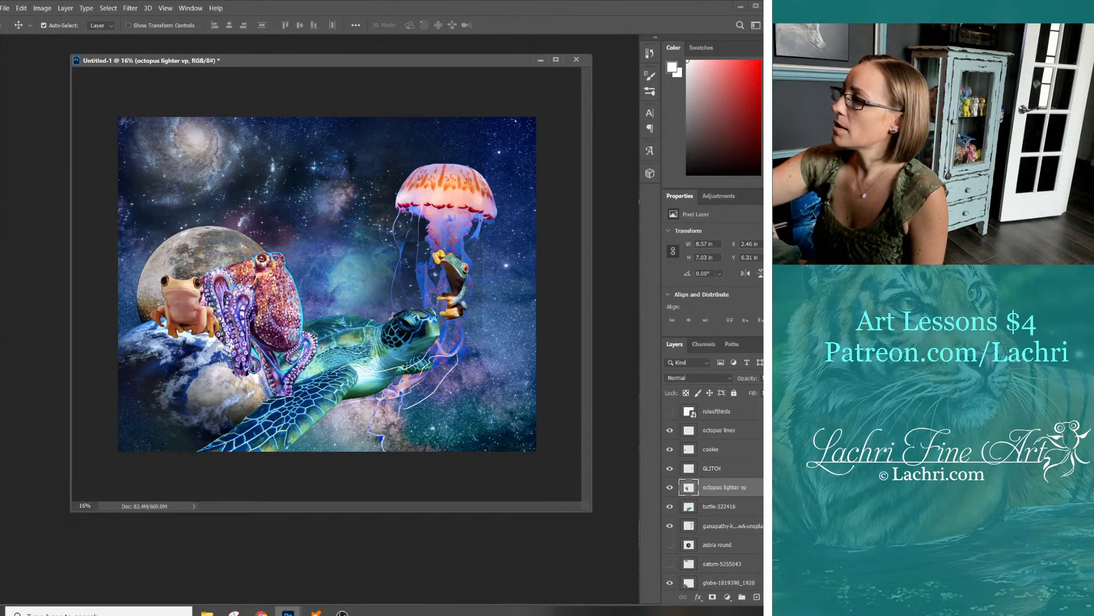
On the octopus lines layer, sketch a short line at the octopus's lower tentacle tip and a loop beside the jellyfish's trailing tentacles
key("b")
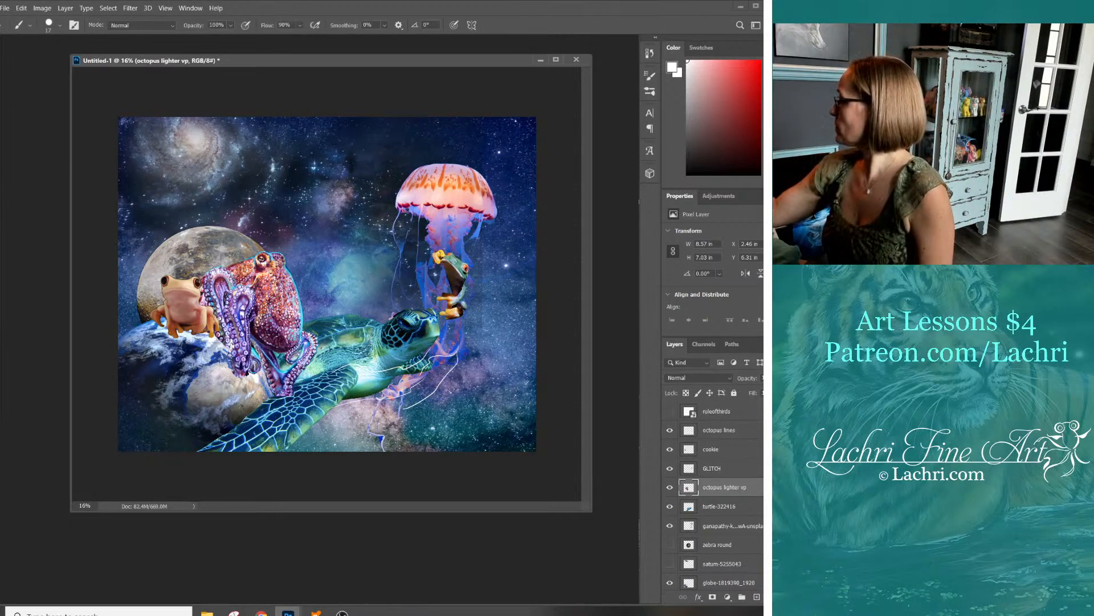
left_click(719, 430)
left_click_drag(277, 399, 288, 394)
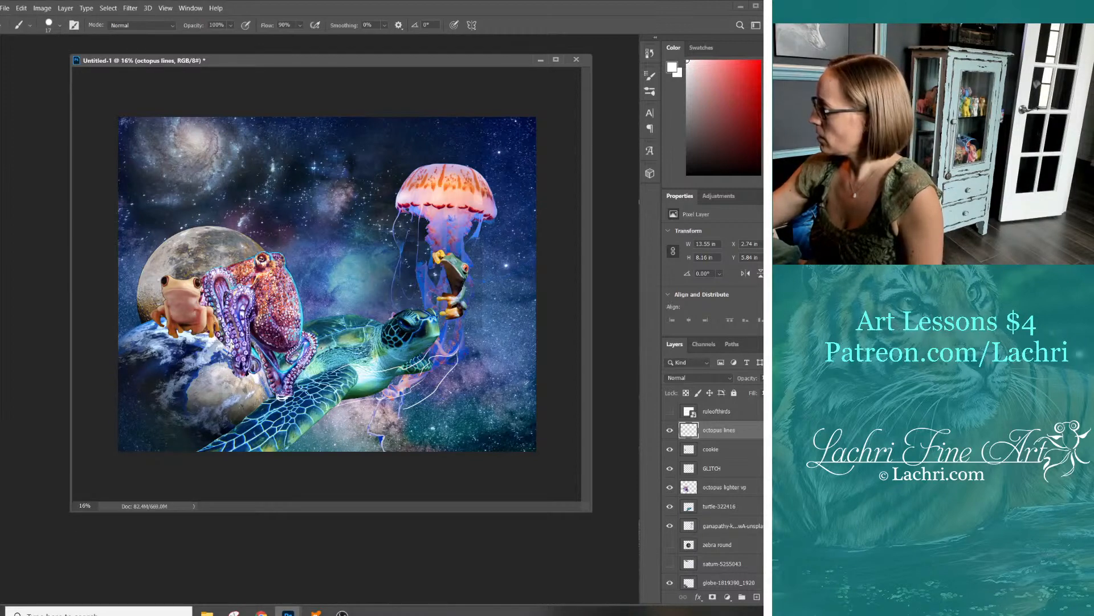
left_click_drag(341, 404, 330, 417)
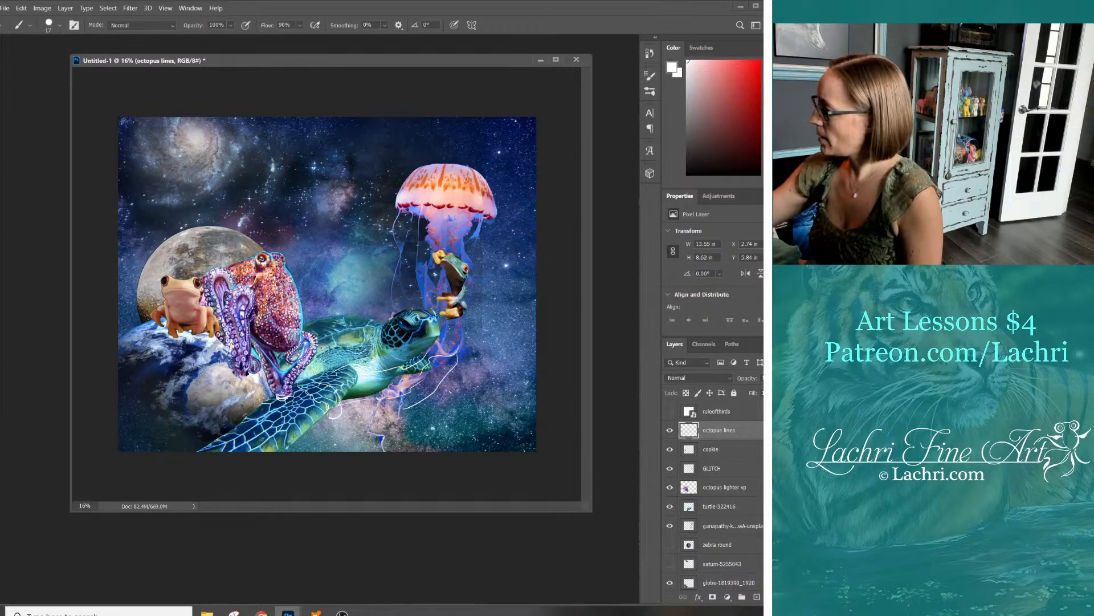
mouse_move(244, 414)
left_mouse_down()
mouse_move(240, 434)
mouse_move(179, 405)
mouse_move(196, 411)
left_mouse_up()
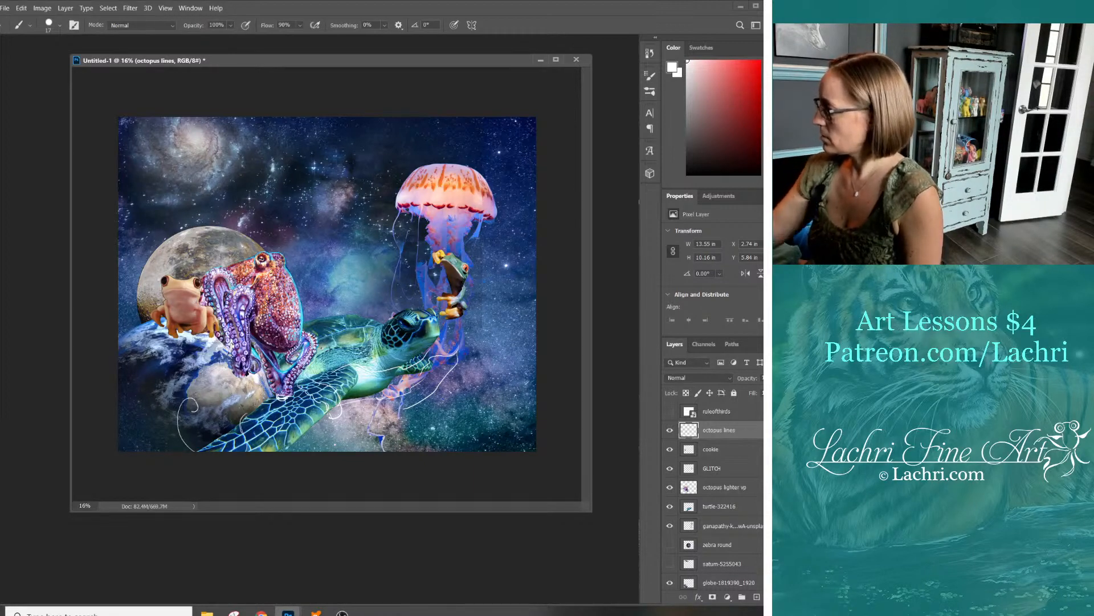
key("ctrl+z")
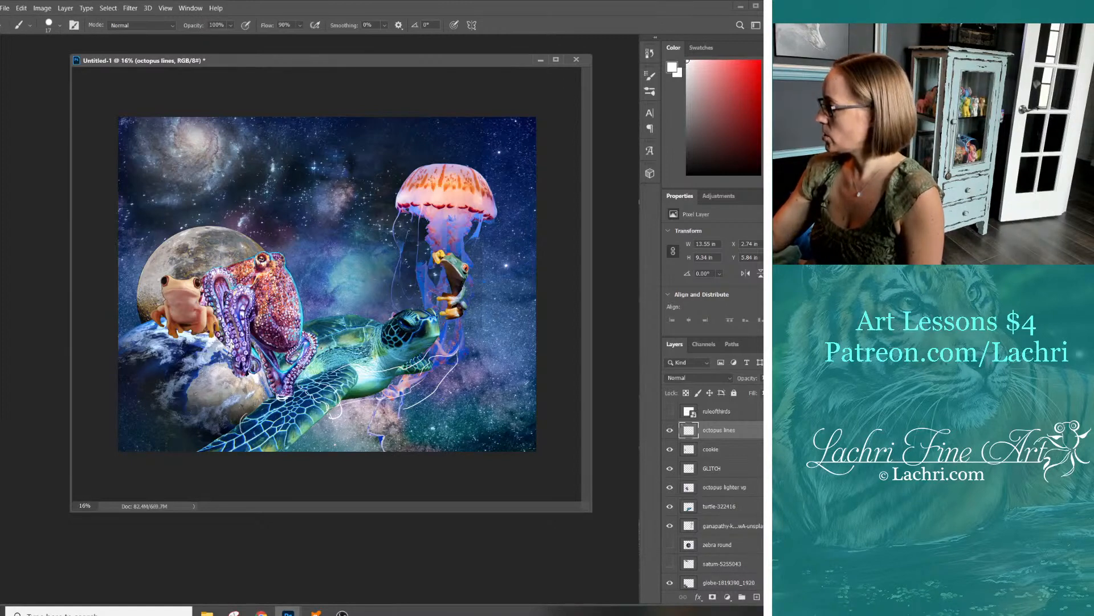
key("ctrl+z")
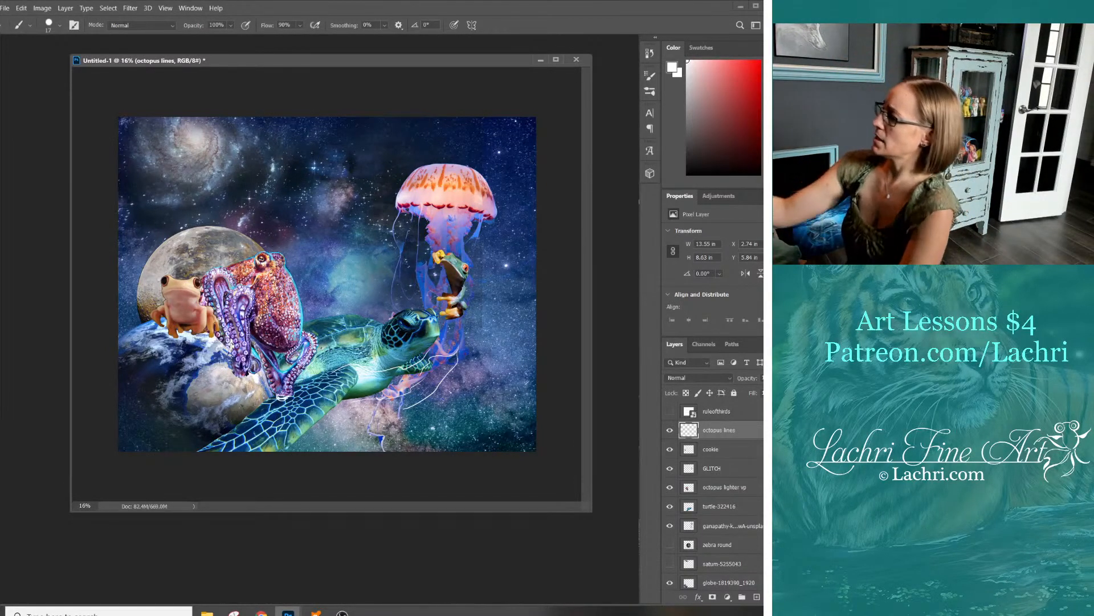
mouse_move(477, 338)
left_mouse_down()
mouse_move(456, 391)
mouse_move(337, 388)
left_mouse_up()
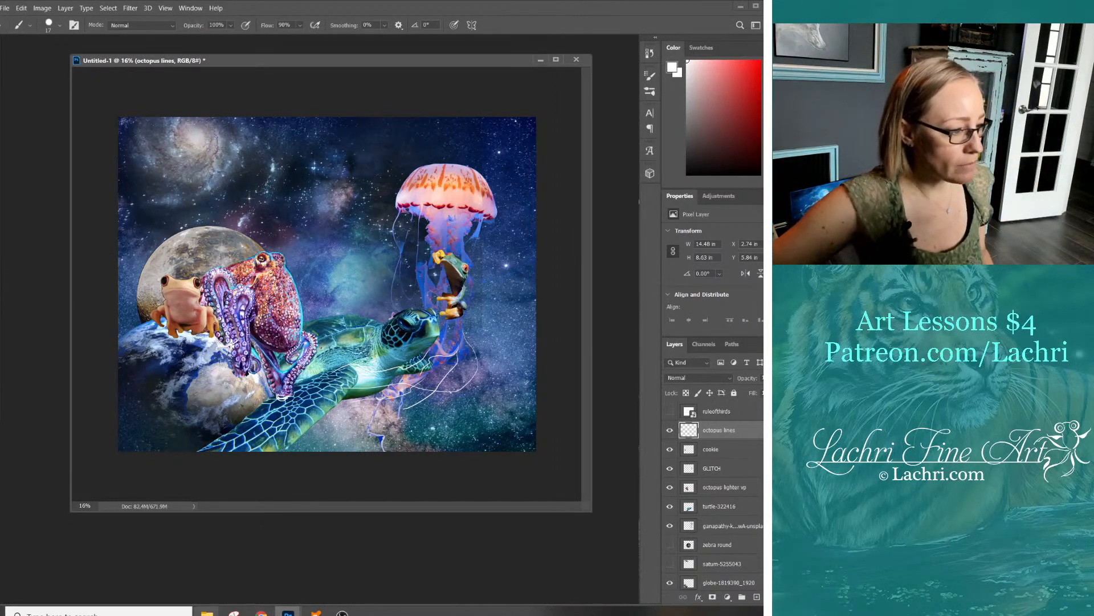
Switch to File Explorer and open the May 2021 folder inside patreon possibilities on Data (D:)
mouse_move(207, 611)
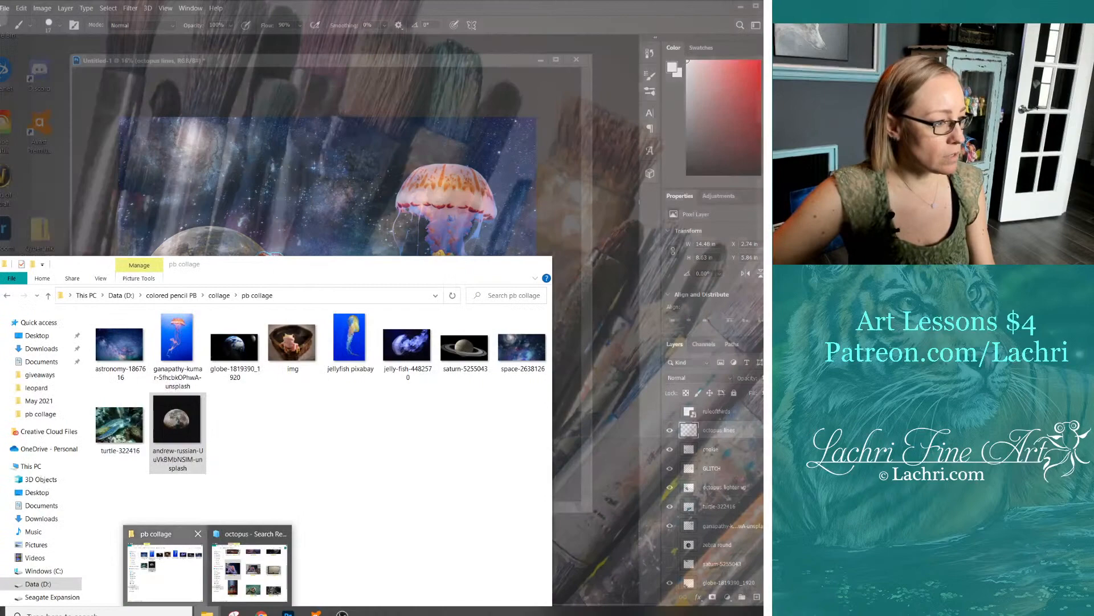
left_click(165, 565)
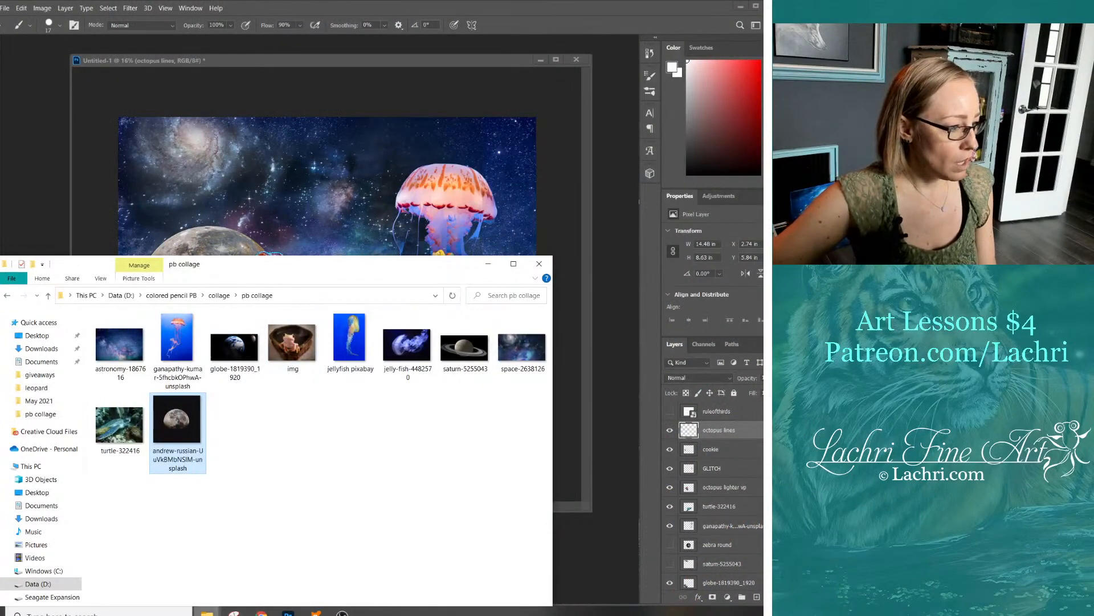
mouse_move(207, 611)
left_click(250, 570)
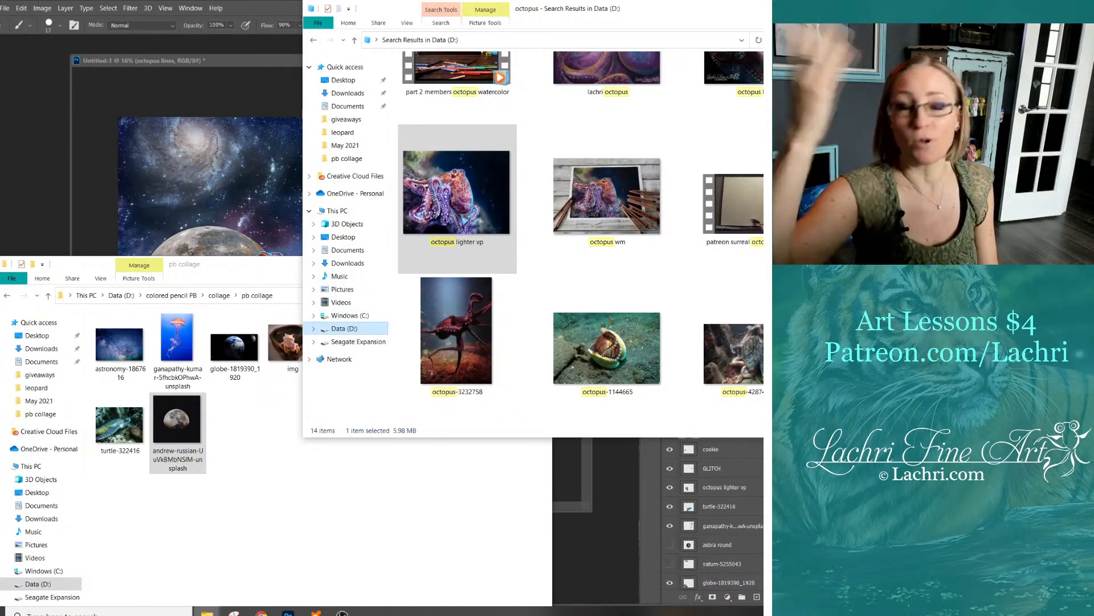
left_click(344, 328)
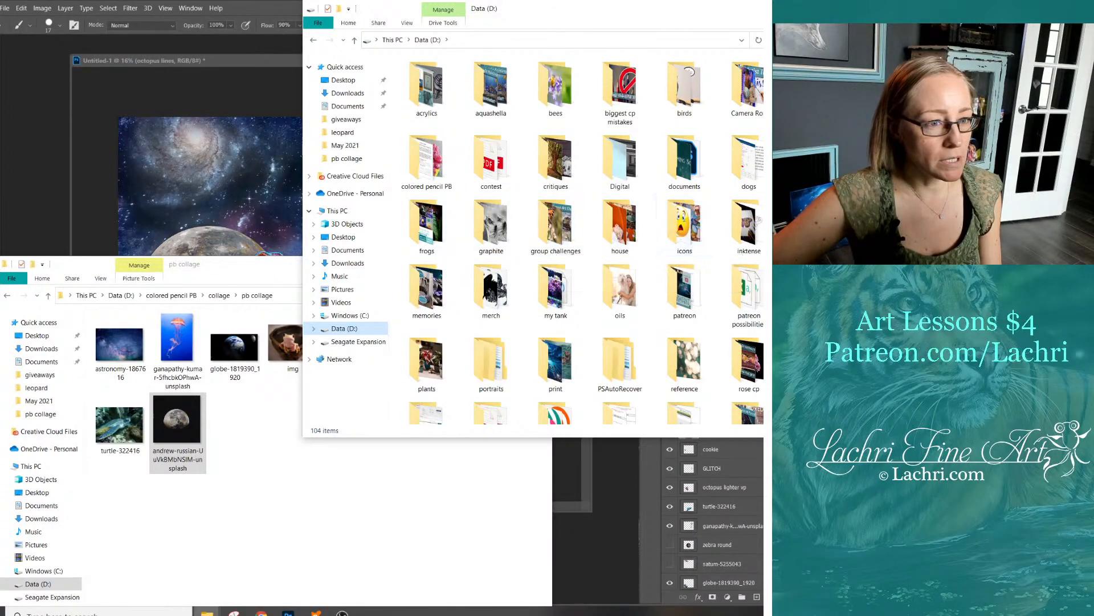
left_click(746, 291)
double_click(746, 290)
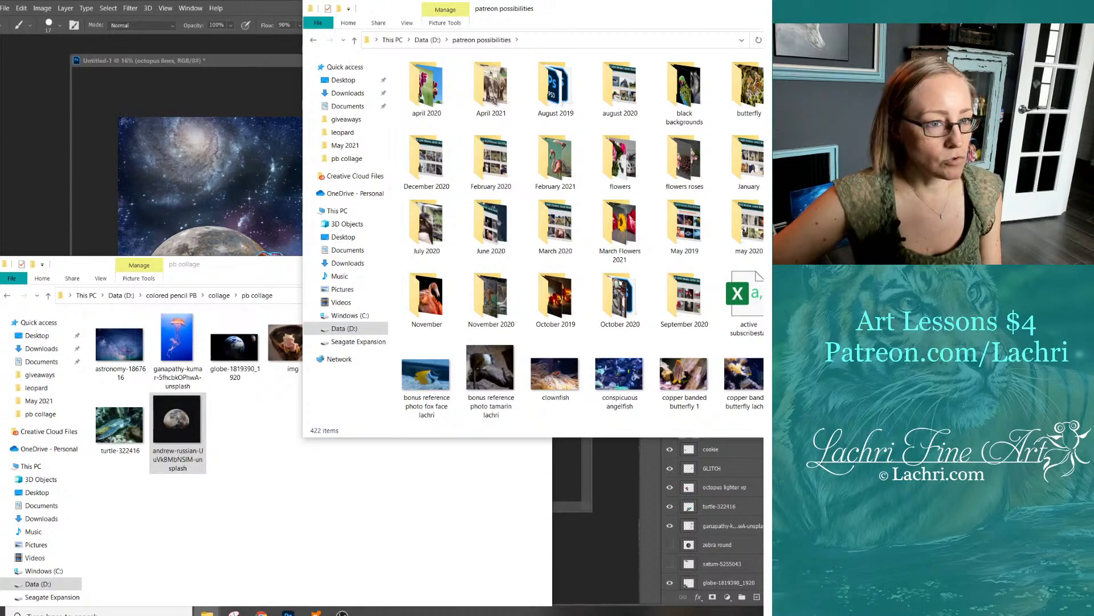
double_click(809, 228)
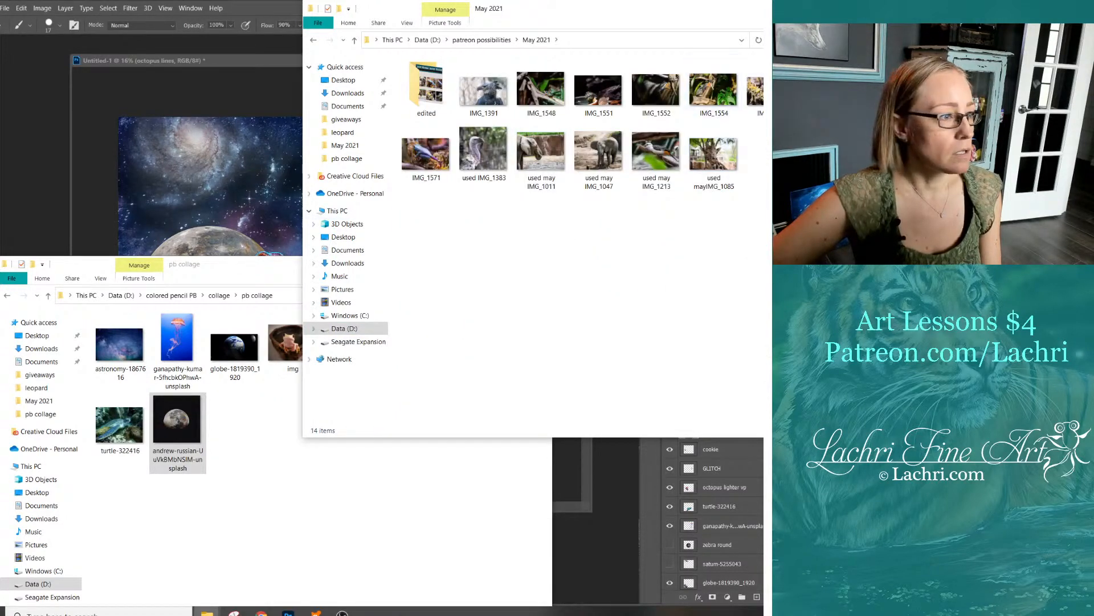
Minimize the pb collage window and place IMG_1562 from the May 2021 folder into the Photoshop collage at its default size
left_click(399, 456)
left_click(486, 263)
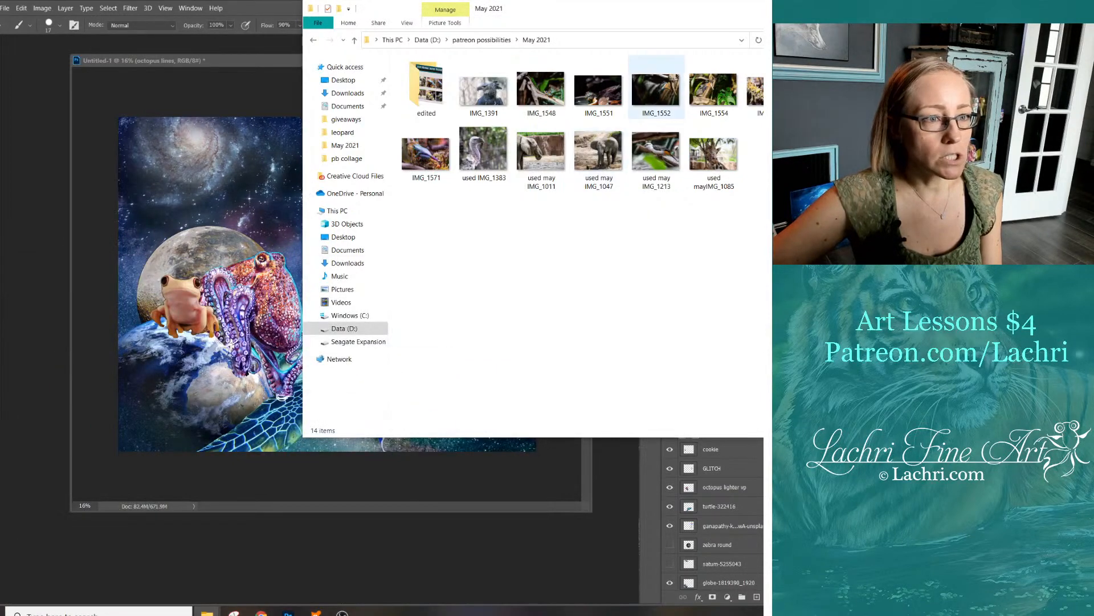
left_click_drag(757, 91, 240, 285)
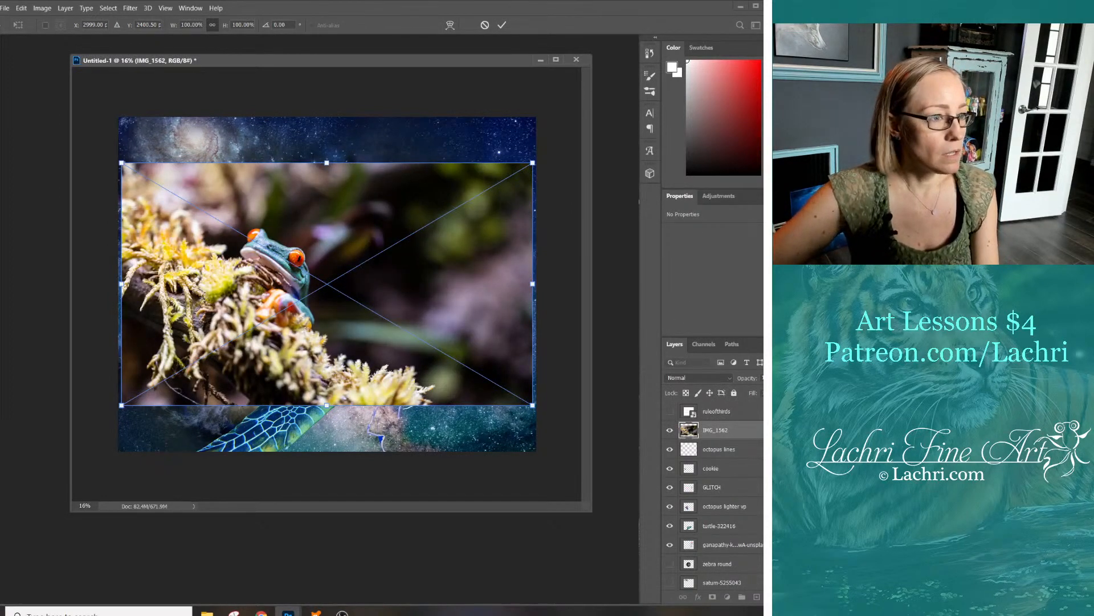
key("Return")
Outline the red-eyed frog loosely with the Polygonal Lasso, rasterize the IMG_1562 layer and delete everything outside the outline
key("l")
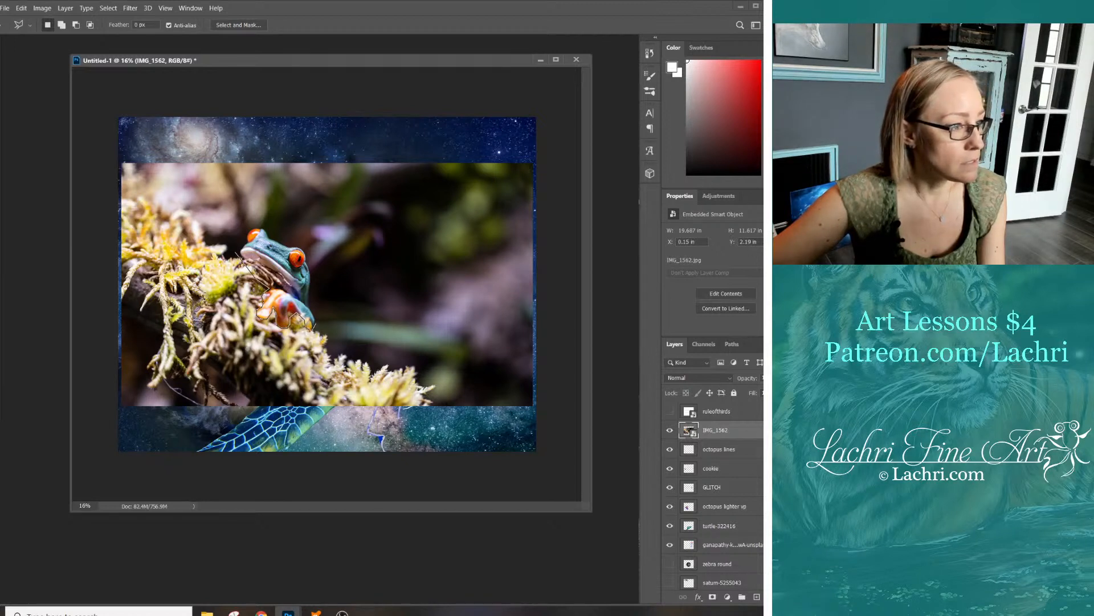
left_click(326, 311)
left_click(326, 219)
left_click(265, 198)
left_click(240, 203)
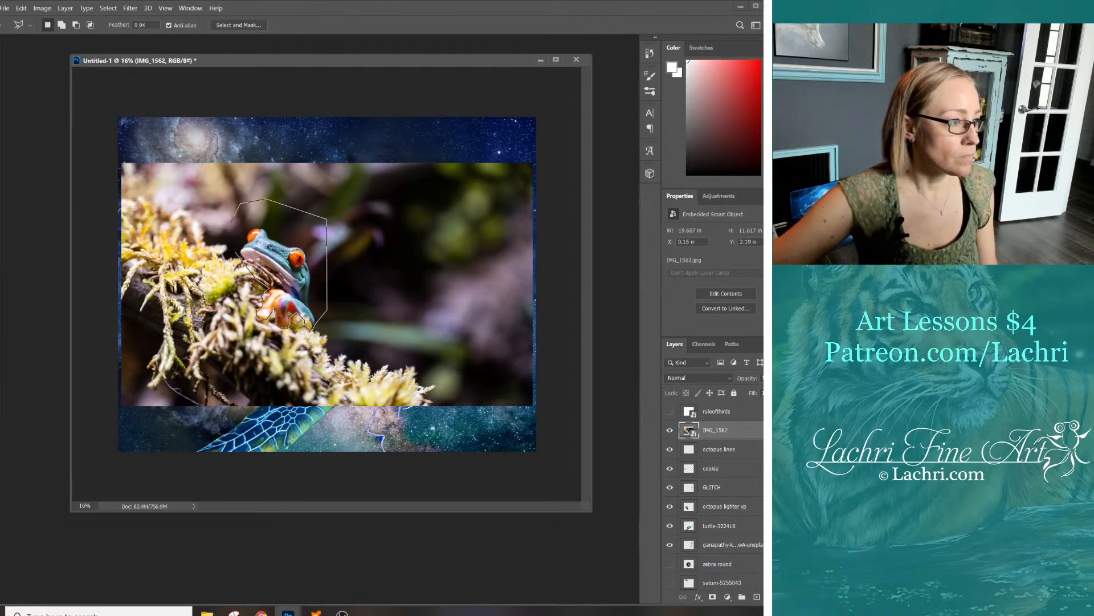
key("Return")
key("ctrl+shift+i")
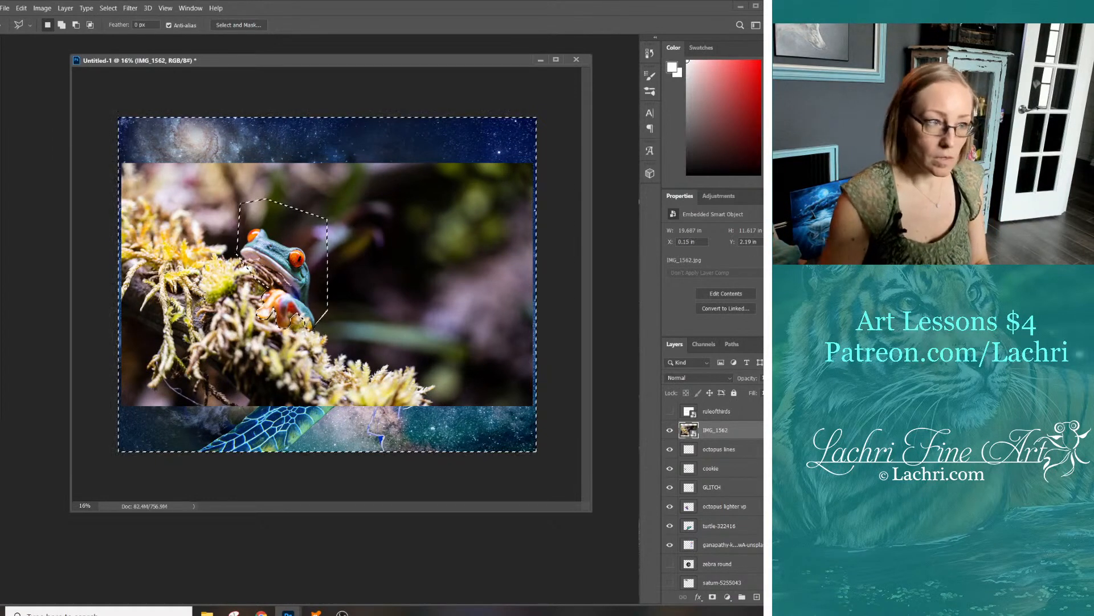
right_click(720, 430)
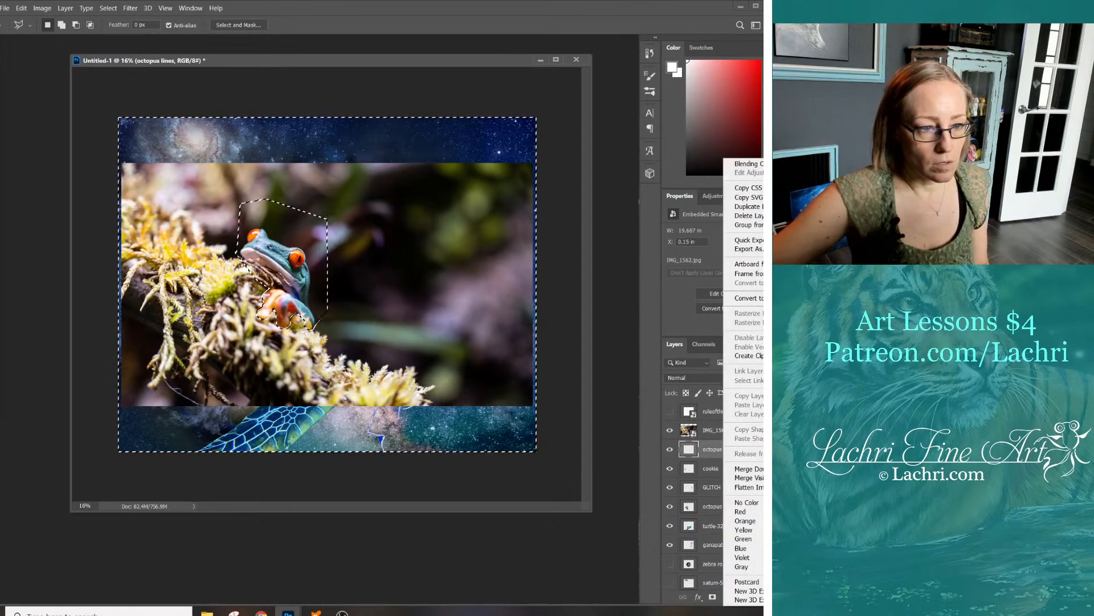
right_click(720, 448)
left_click(746, 338)
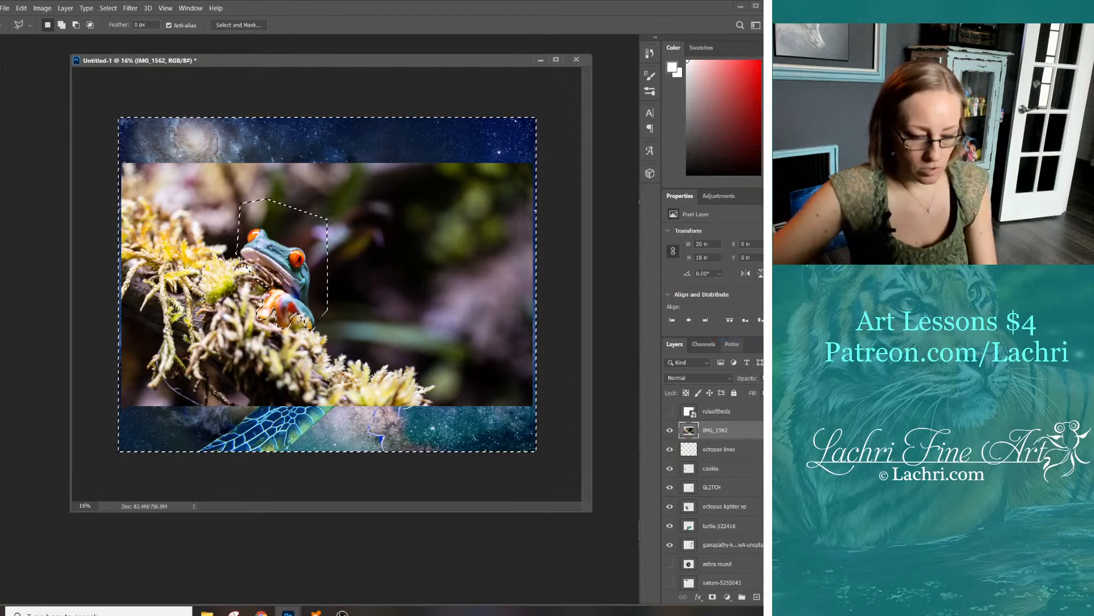
key("Delete")
Remove most of the dark background around the red-eyed frog on the IMG_1562 layer using the Magic Wand at tolerance 30
key("w")
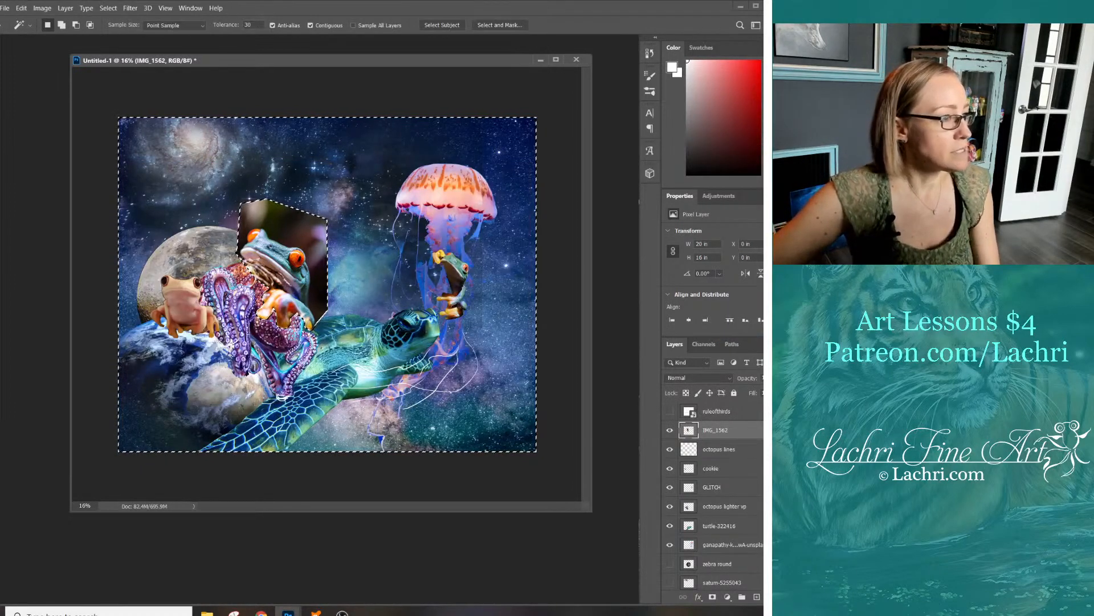
left_click(316, 239)
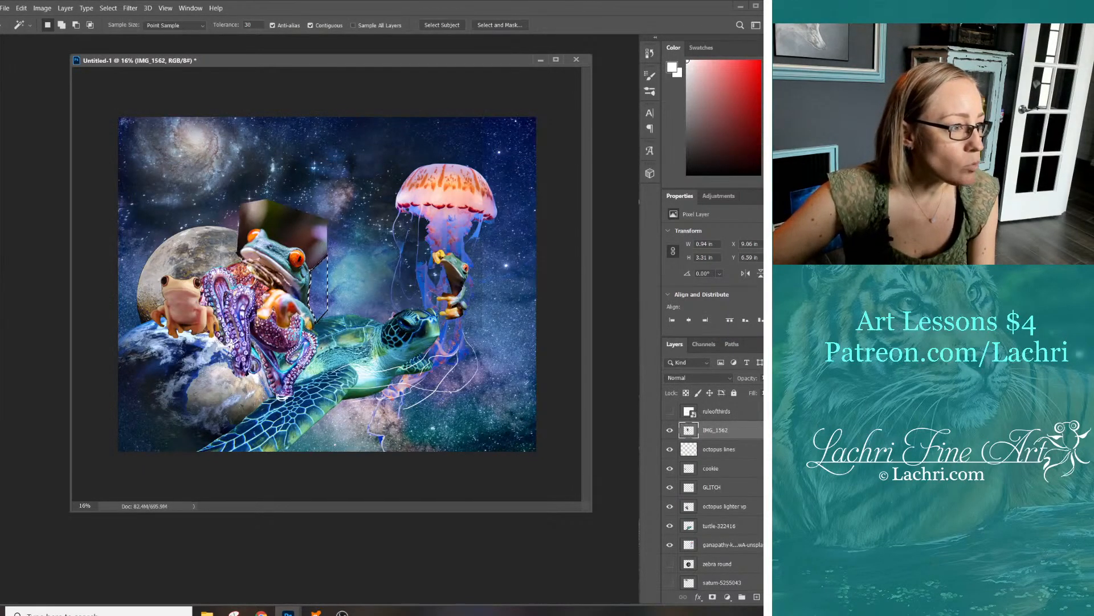
key("Delete")
left_click(296, 238)
key("Delete")
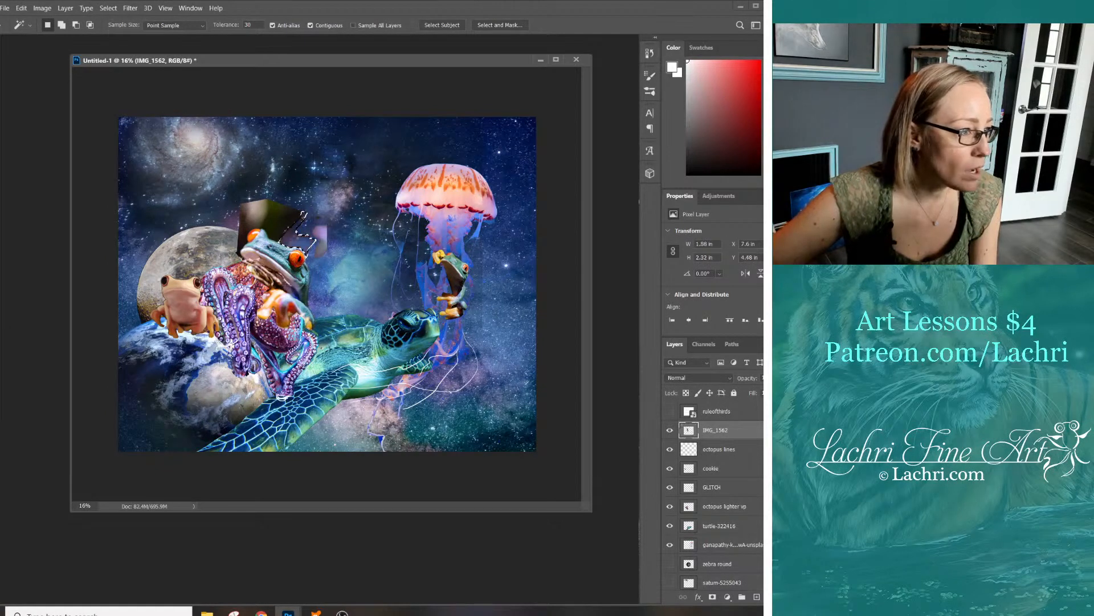
left_click(282, 222)
key("Delete")
left_click(254, 208)
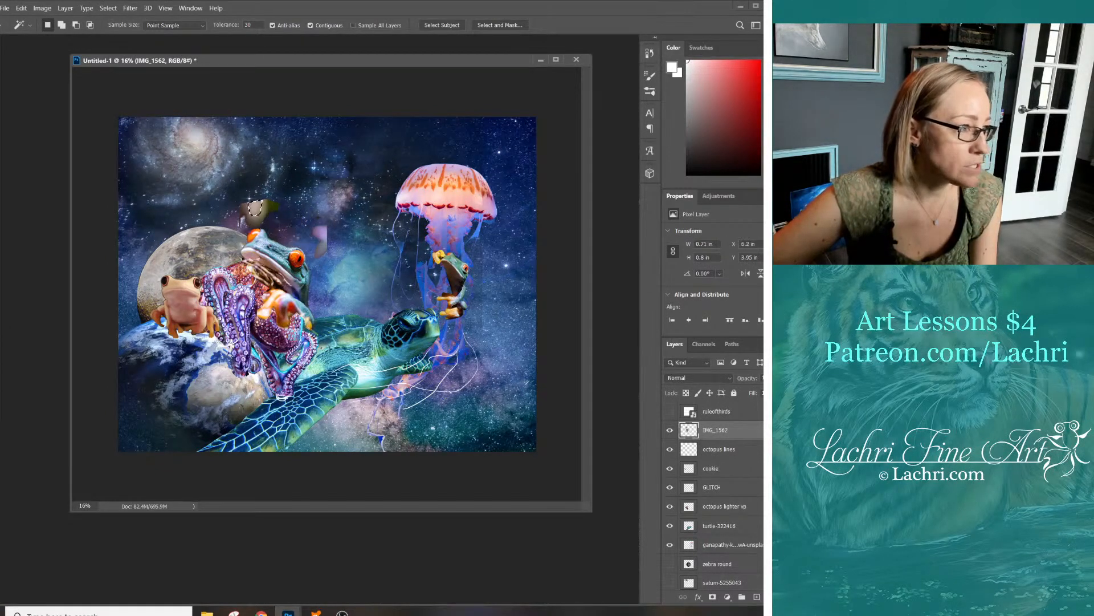
left_click(257, 219)
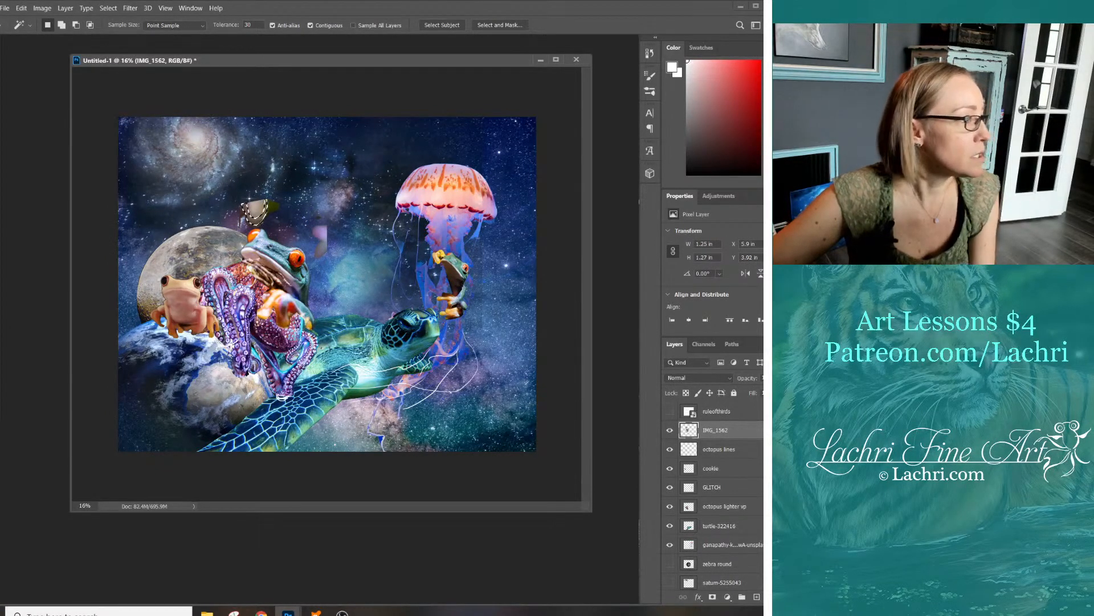
Enclose the leftover background patches above the red-eyed frog with the Polygonal Lasso, delete them and clear the selection
key("l")
key("ctrl+d")
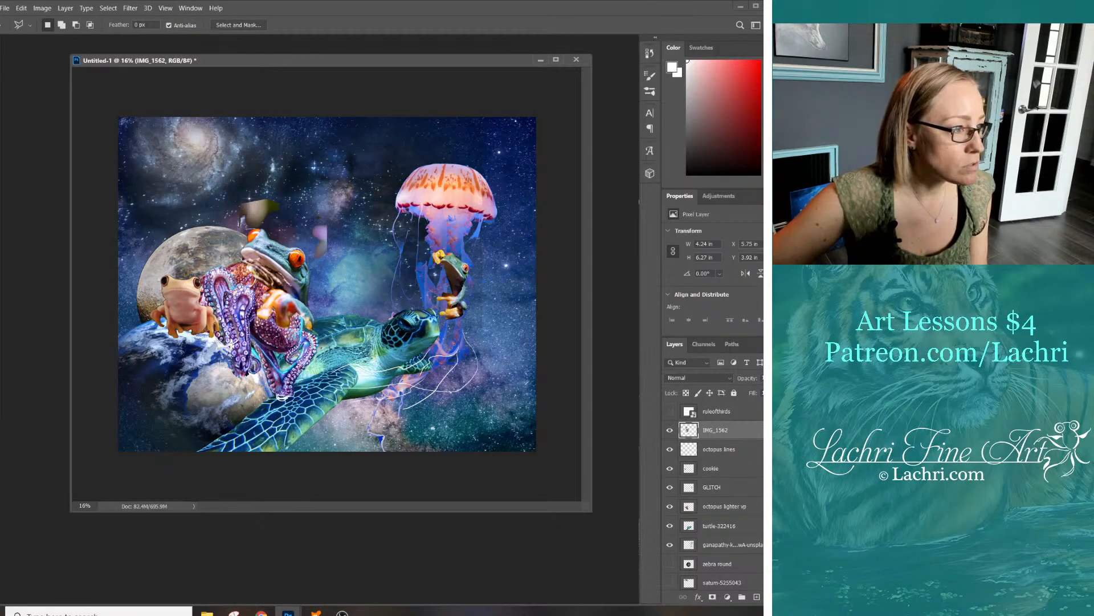
mouse_move(295, 227)
left_mouse_down()
mouse_move(329, 274)
mouse_move(360, 170)
mouse_move(251, 153)
mouse_move(203, 212)
mouse_move(245, 228)
left_mouse_up()
key("Delete")
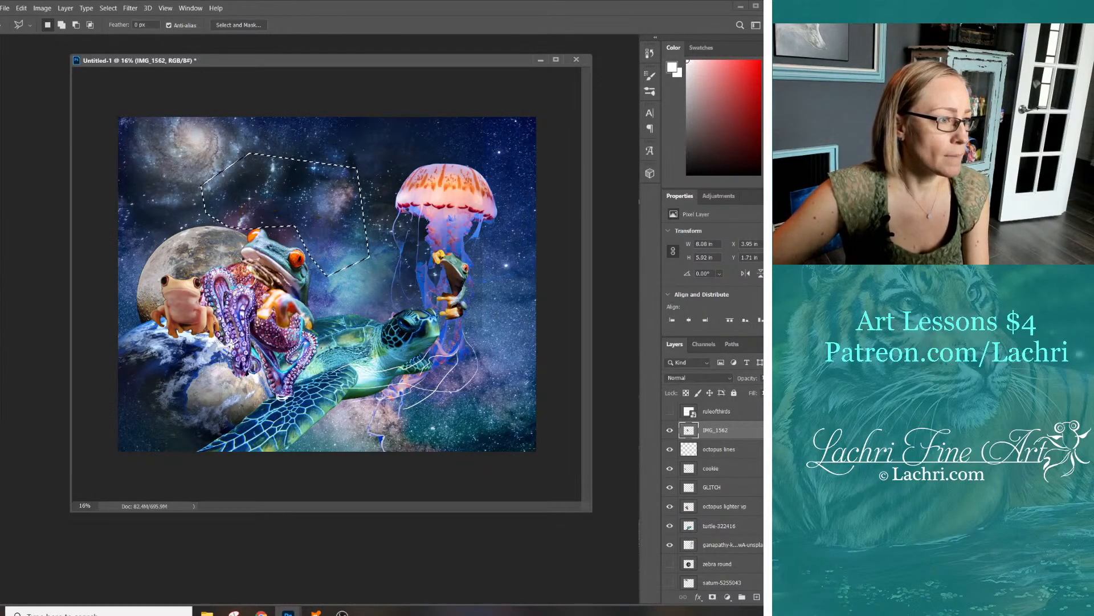
key("ctrl+d")
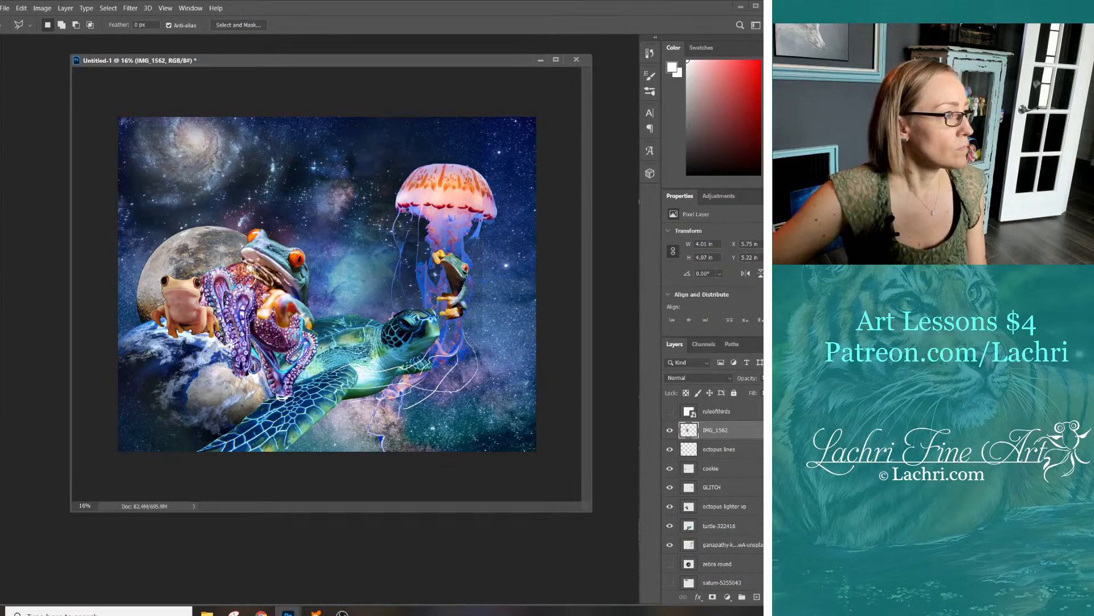
Scale the red-eyed frog to 36.64%, rotate it to -38.16° and place it on top of the moon
key("v")
left_click_drag(273, 274, 228, 234)
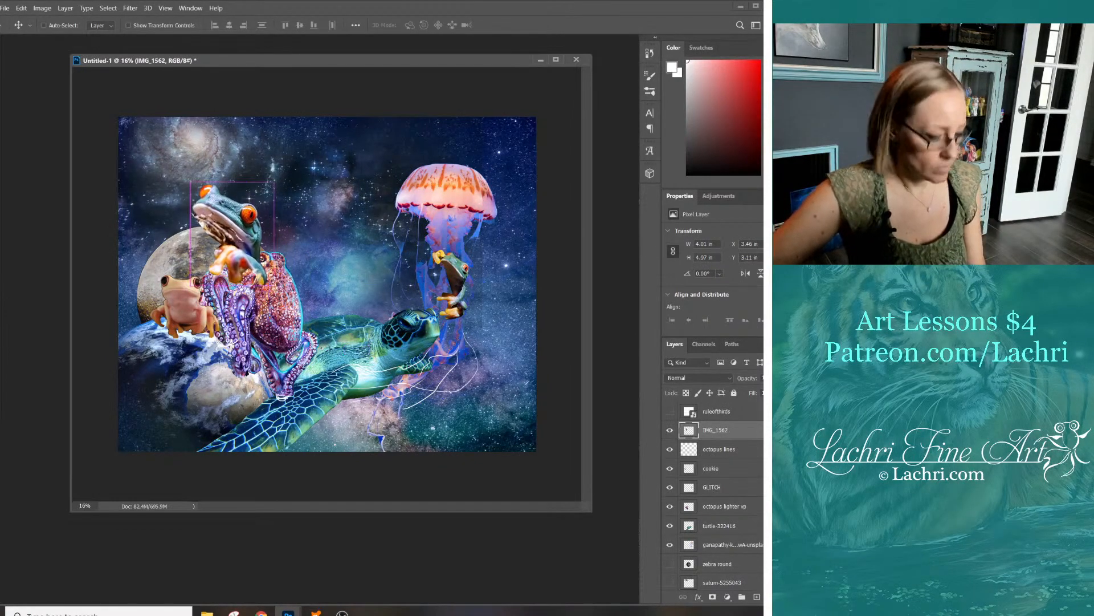
key("ctrl+t")
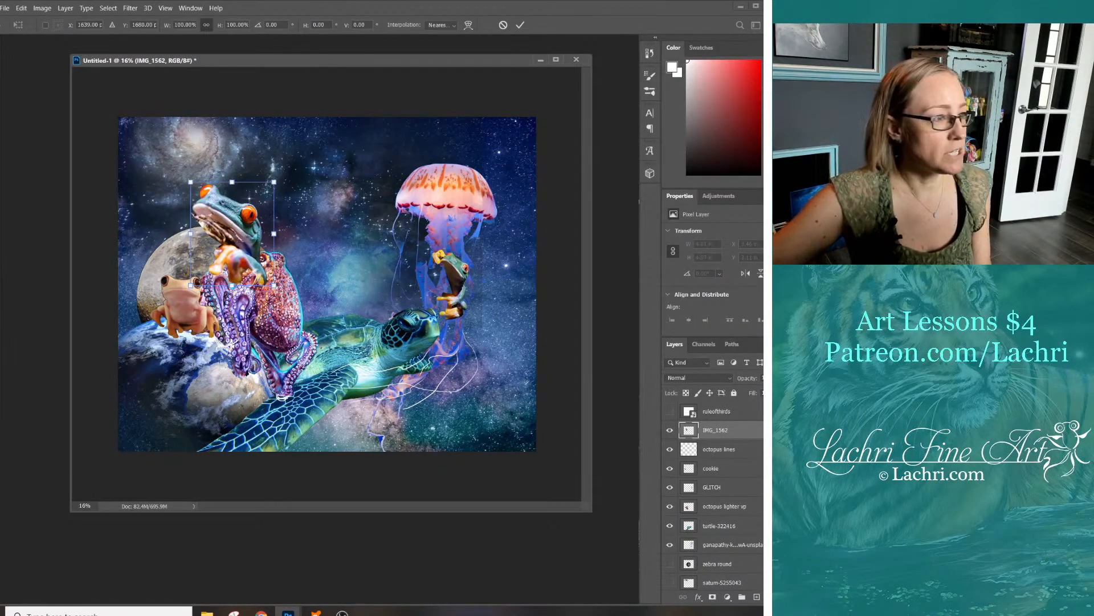
left_click_drag(274, 183, 257, 204)
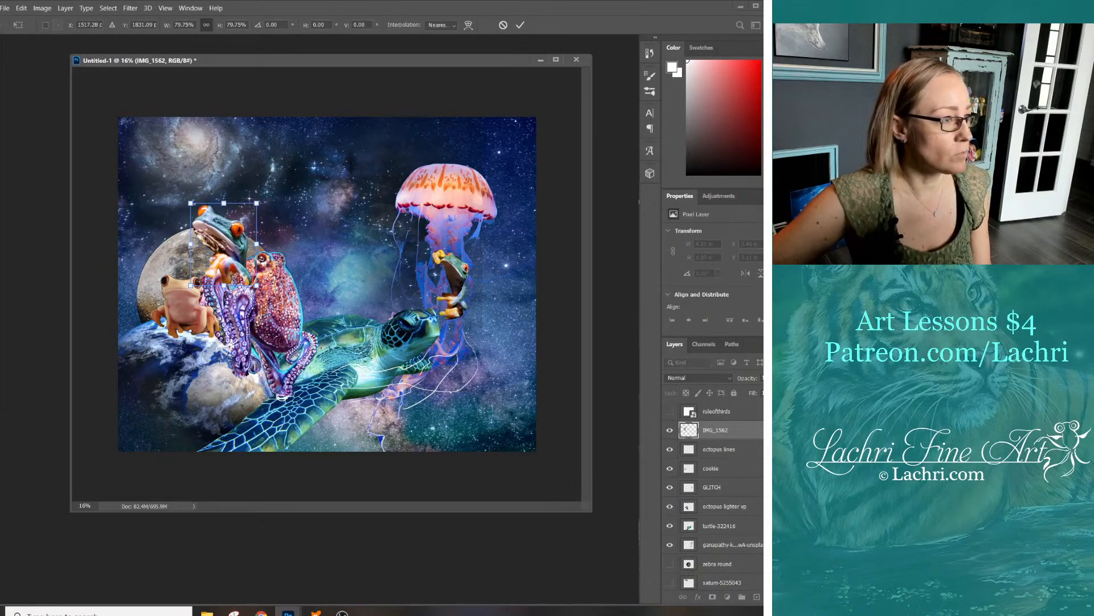
left_click_drag(287, 244, 287, 175)
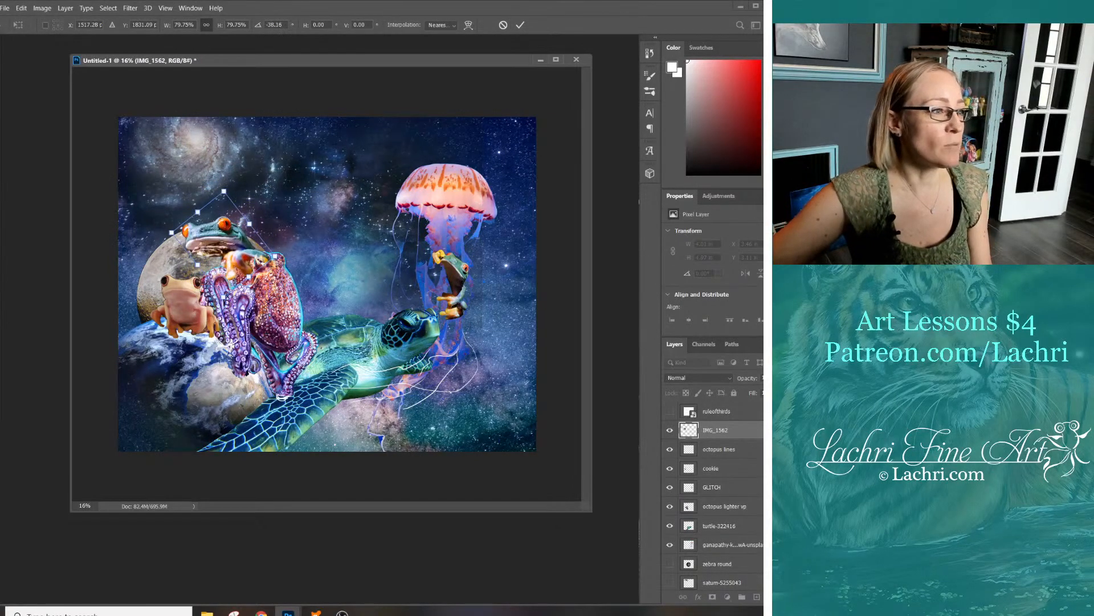
mouse_move(225, 242)
left_mouse_down()
mouse_move(224, 222)
mouse_move(247, 230)
mouse_move(202, 222)
mouse_move(216, 228)
left_mouse_up()
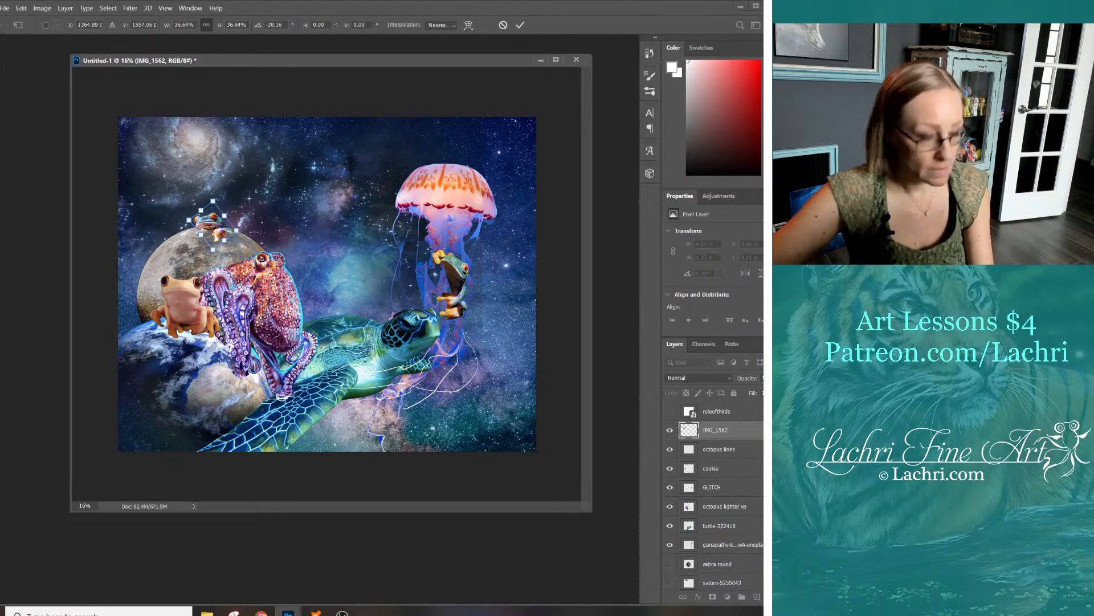
key("Return")
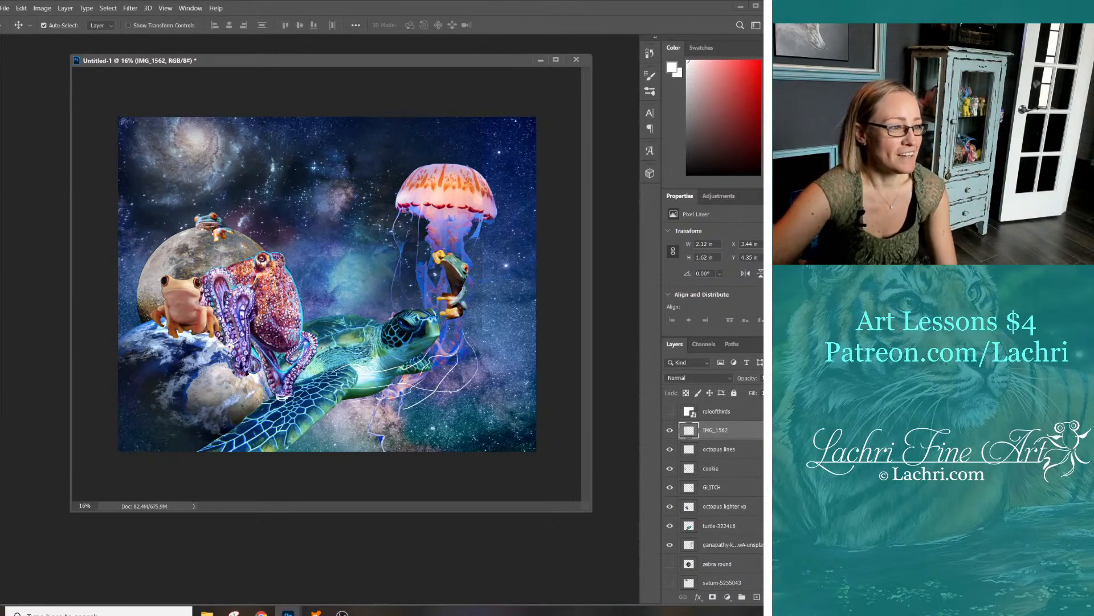
Try the small red-eyed frog on top of the jellyfish, and settle it rotated just above the octopus's head instead
left_click_drag(212, 226, 453, 151)
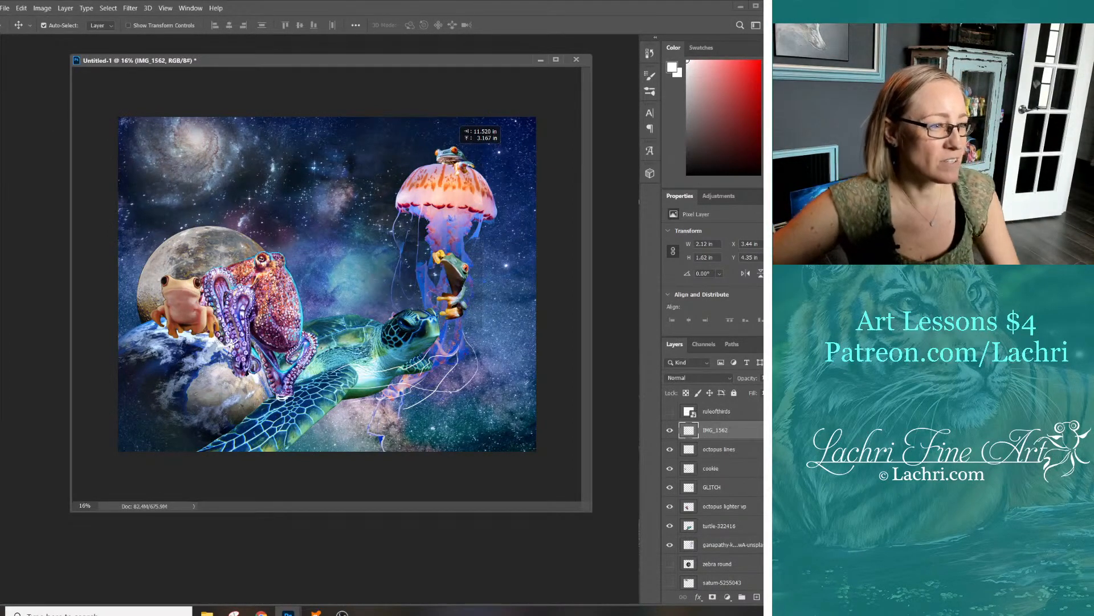
left_click_drag(454, 151, 258, 215)
key("ctrl+t")
key("Return")
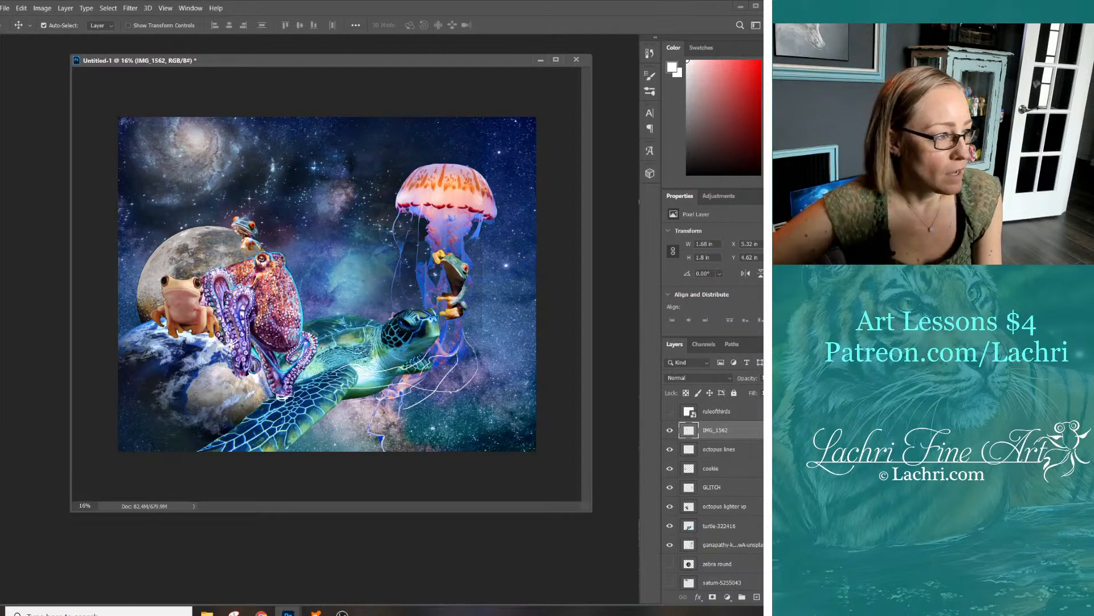
Rotate the moon layer by 25.32°
left_click(280, 395)
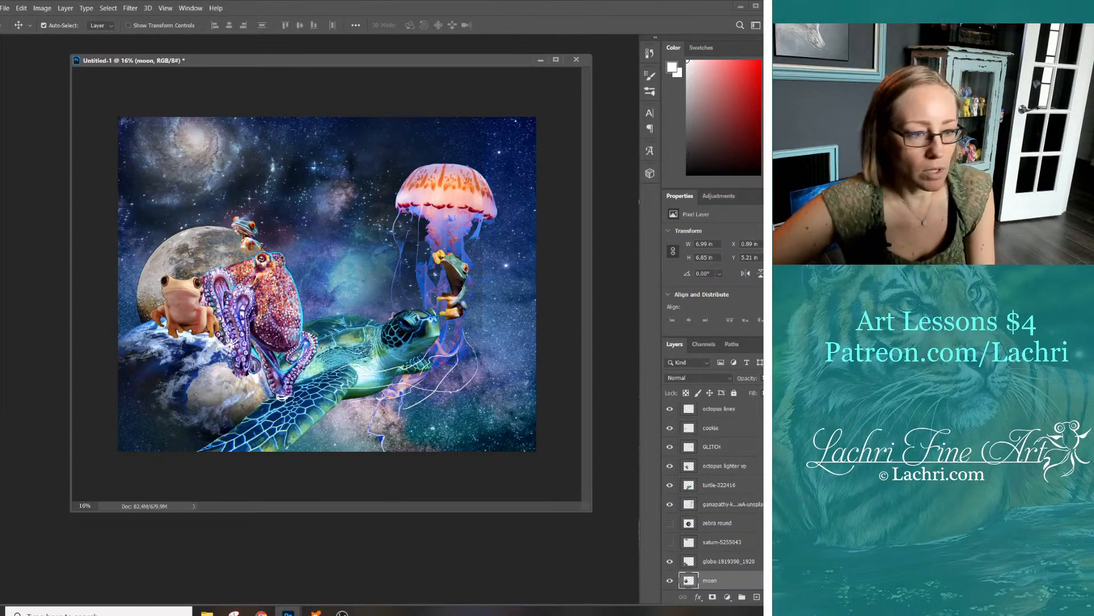
key("ctrl+t")
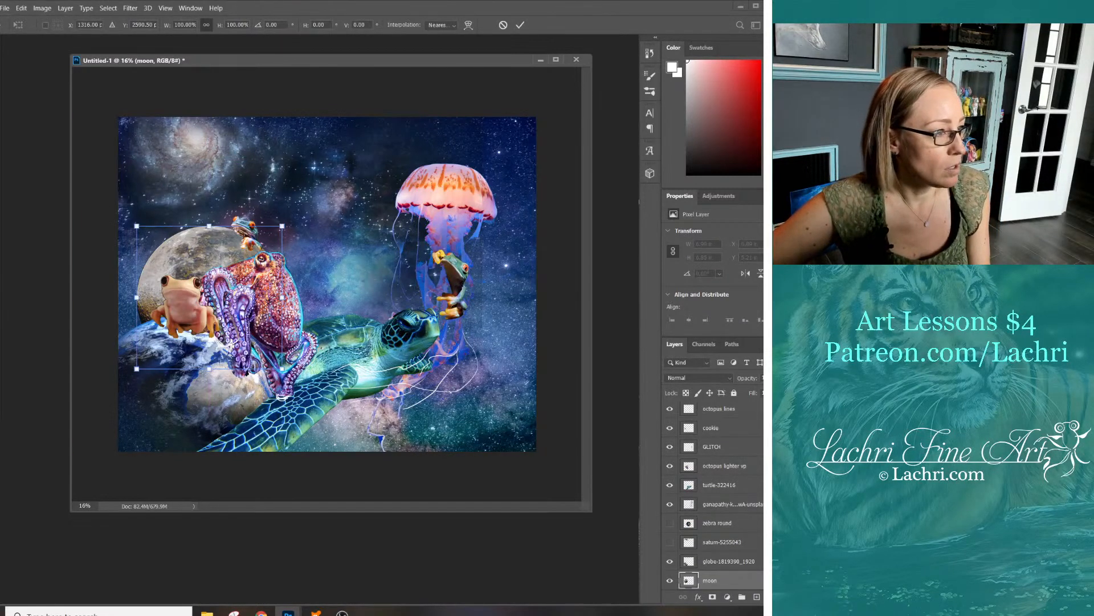
left_click_drag(388, 207, 392, 278)
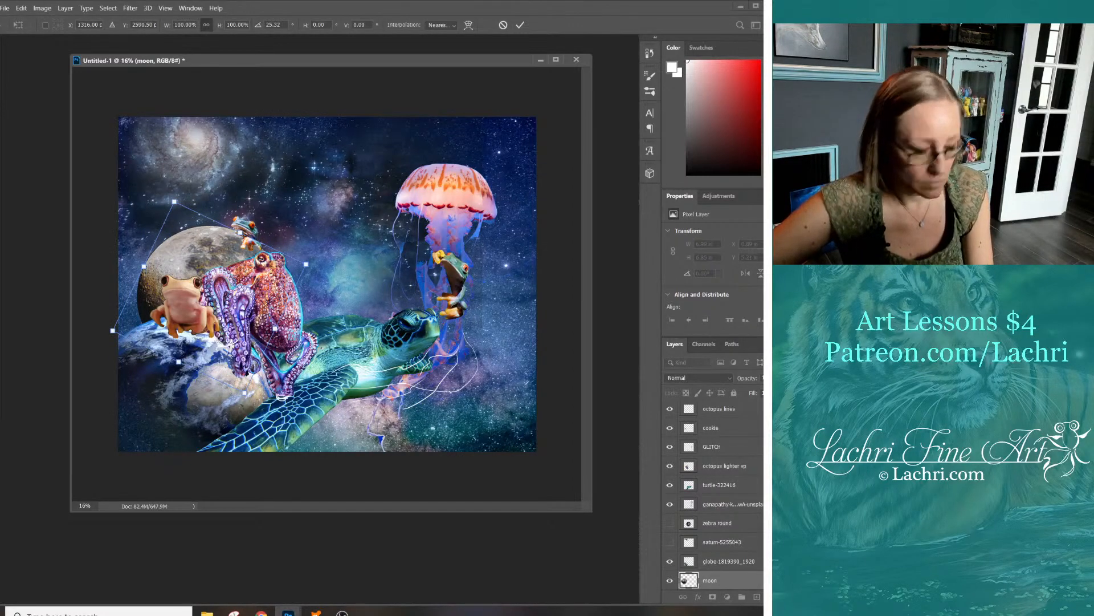
key("Return")
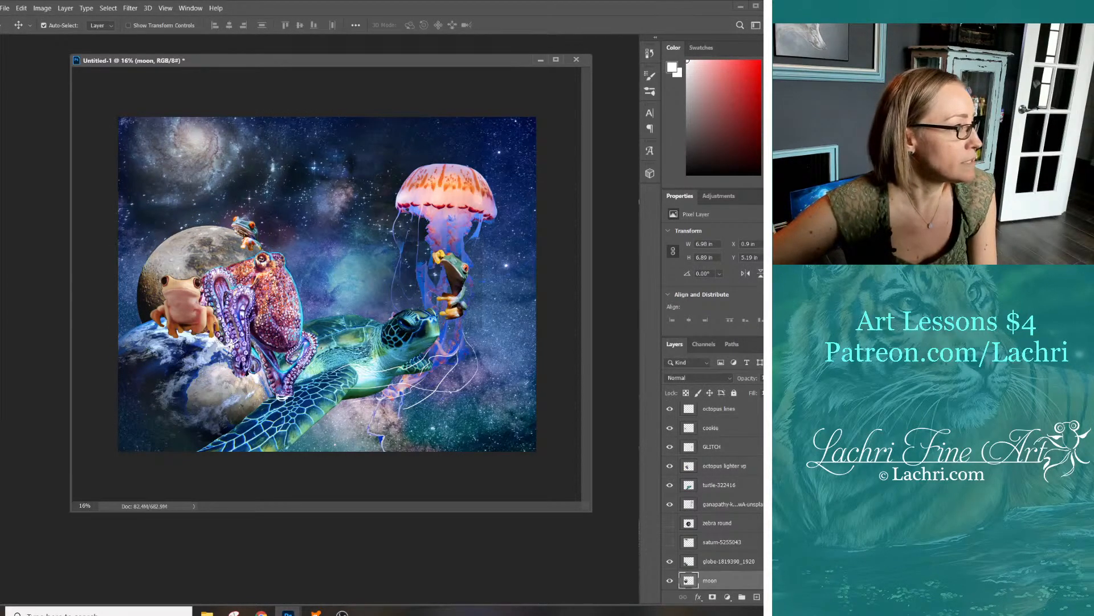
Fade the moon's shadowed outer edge behind the sitting frog using a 1151 px Eraser at 22% opacity
key("b")
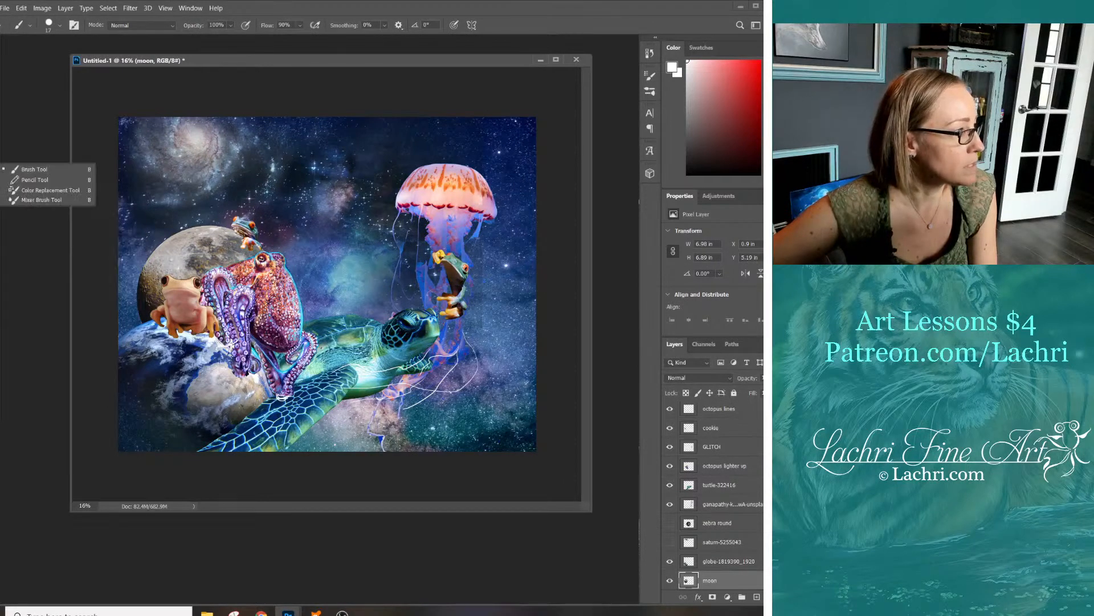
key("e")
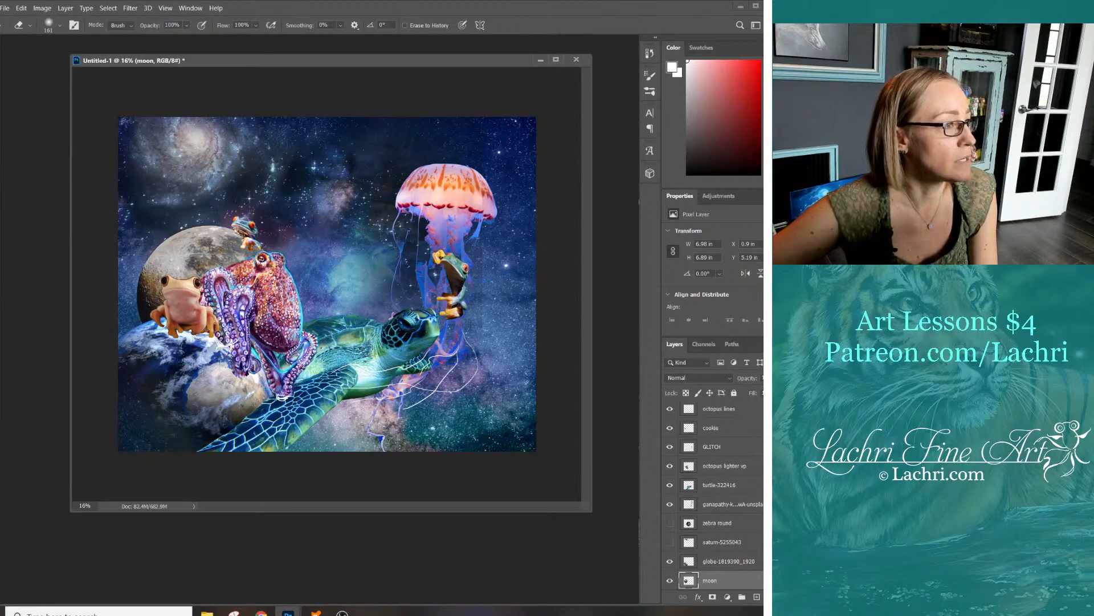
left_click_drag(218, 185, 252, 186)
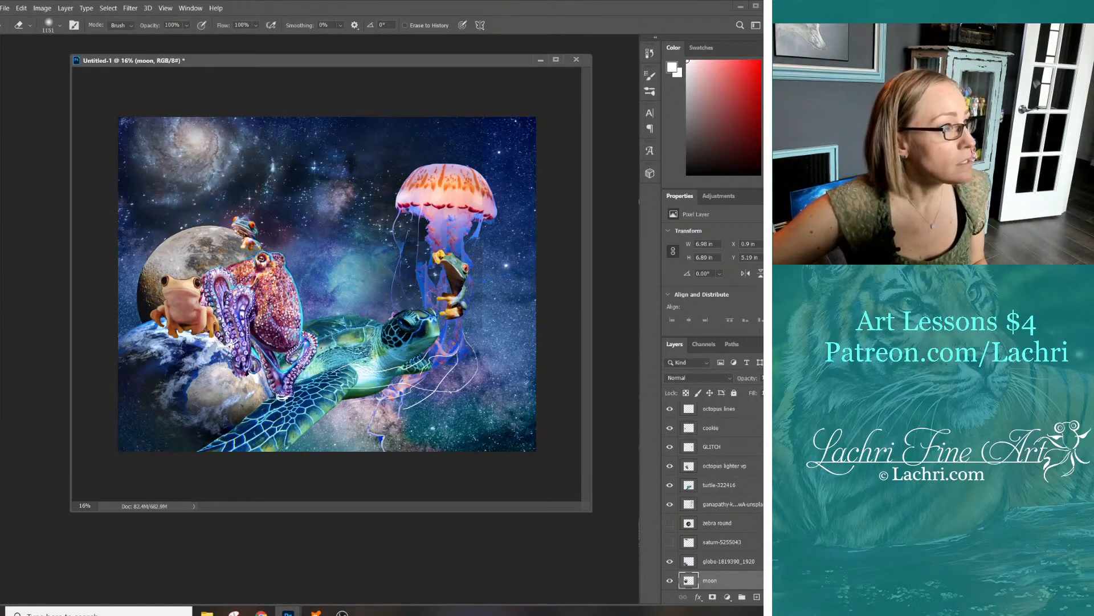
left_click(186, 25)
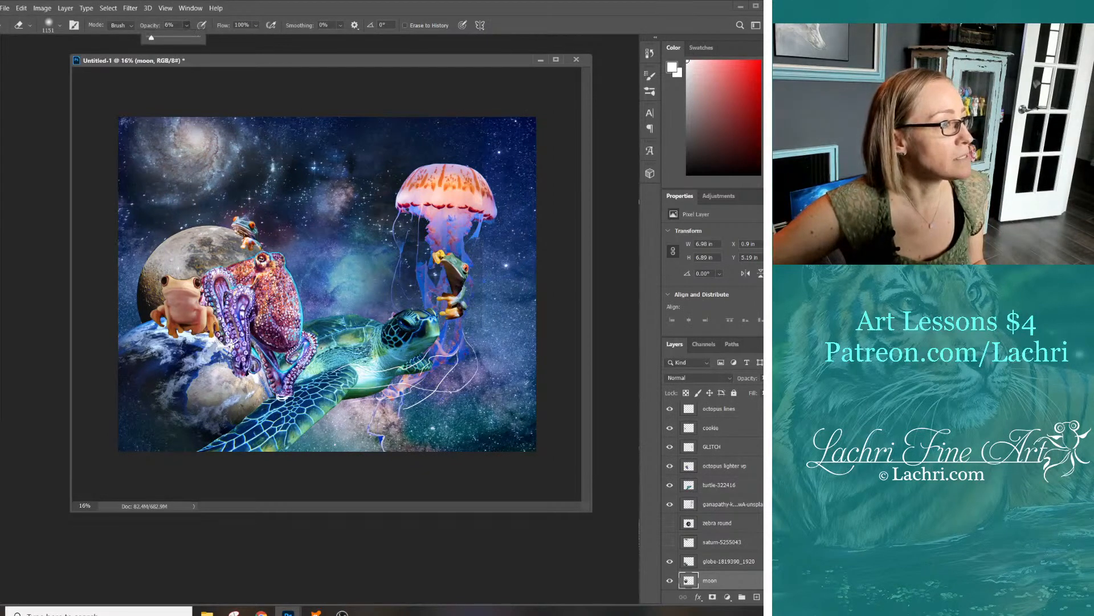
left_click_drag(152, 37, 159, 37)
left_click_drag(136, 295, 145, 303)
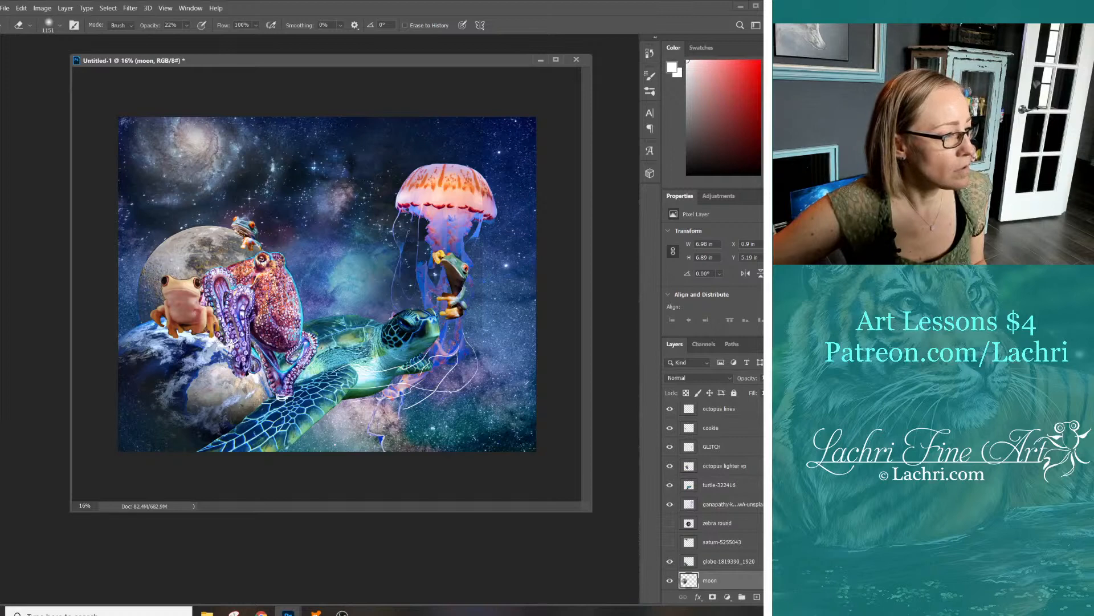
left_click_drag(150, 242, 154, 272)
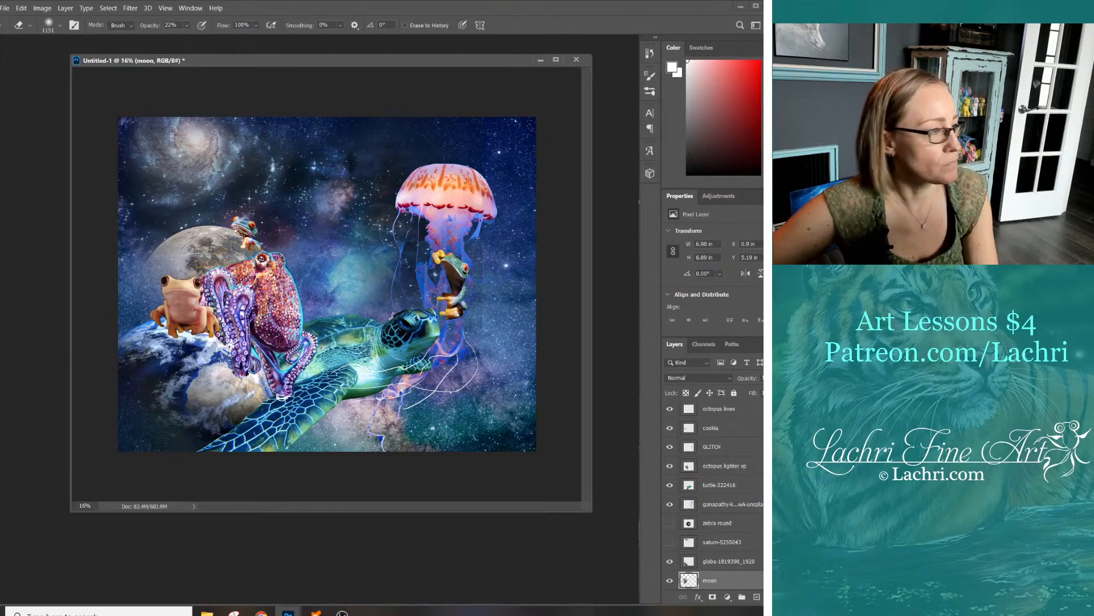
Switch to Chrome, return from the full moon photo to the Unsplash results and search for shark
key("v")
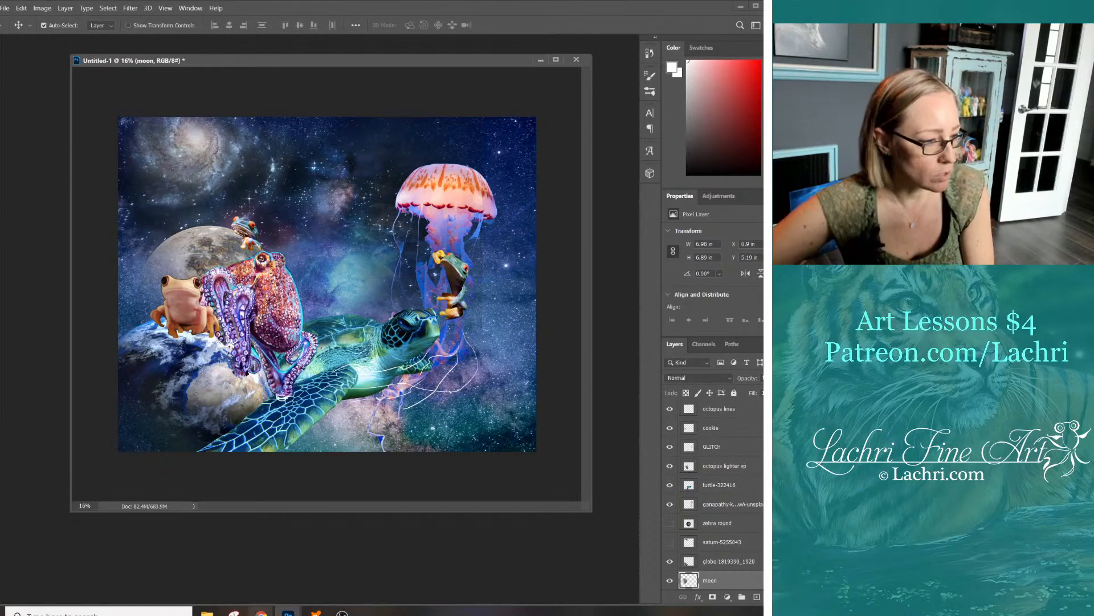
left_click(261, 613)
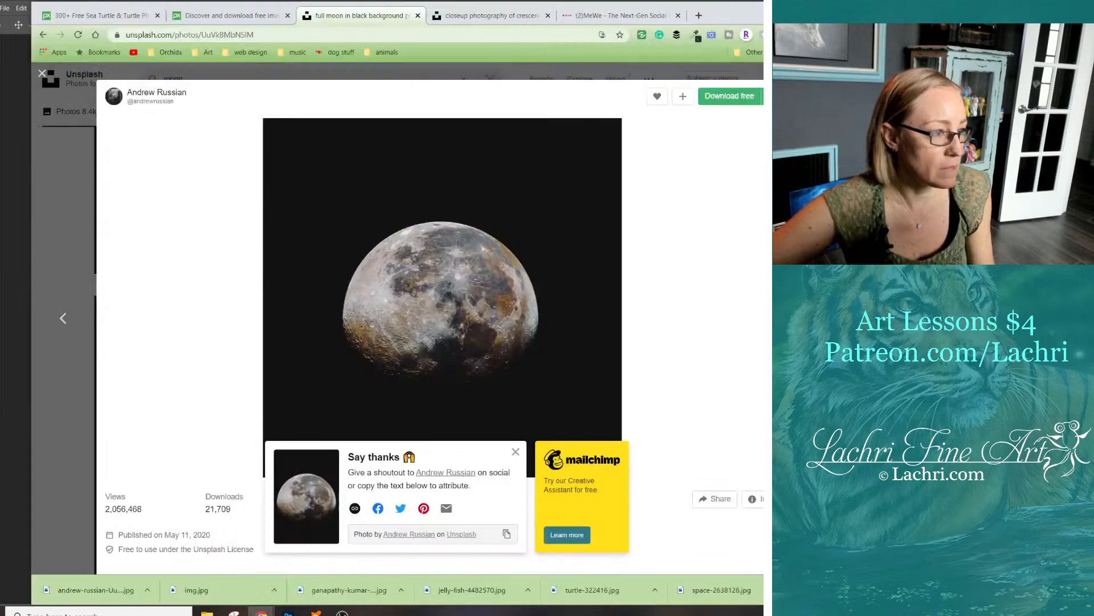
left_click(319, 570)
key("ctrl+l")
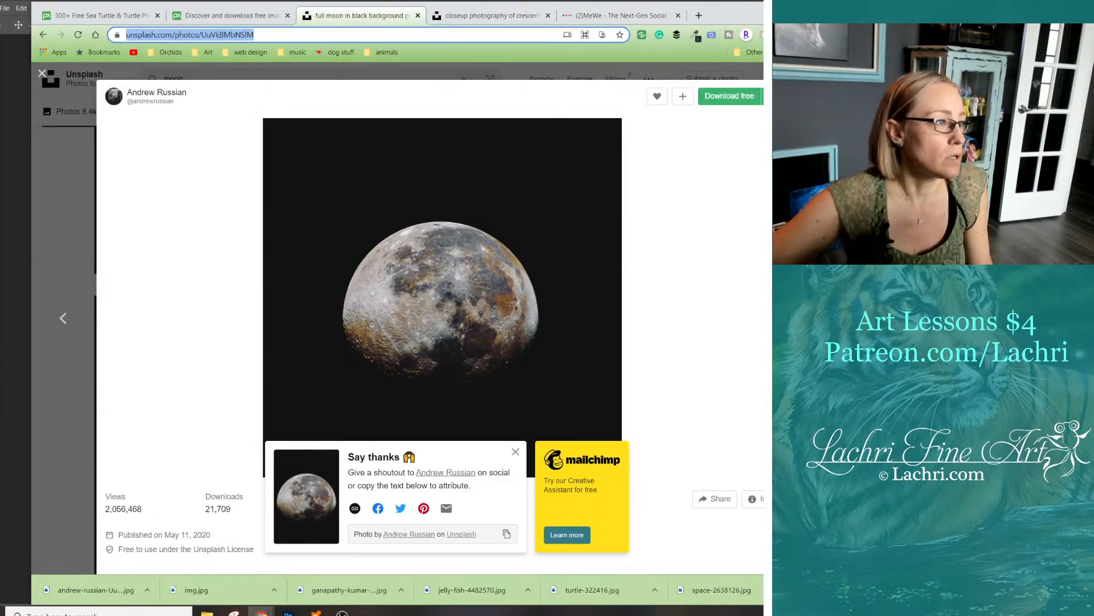
key("alt+Left")
double_click(173, 78)
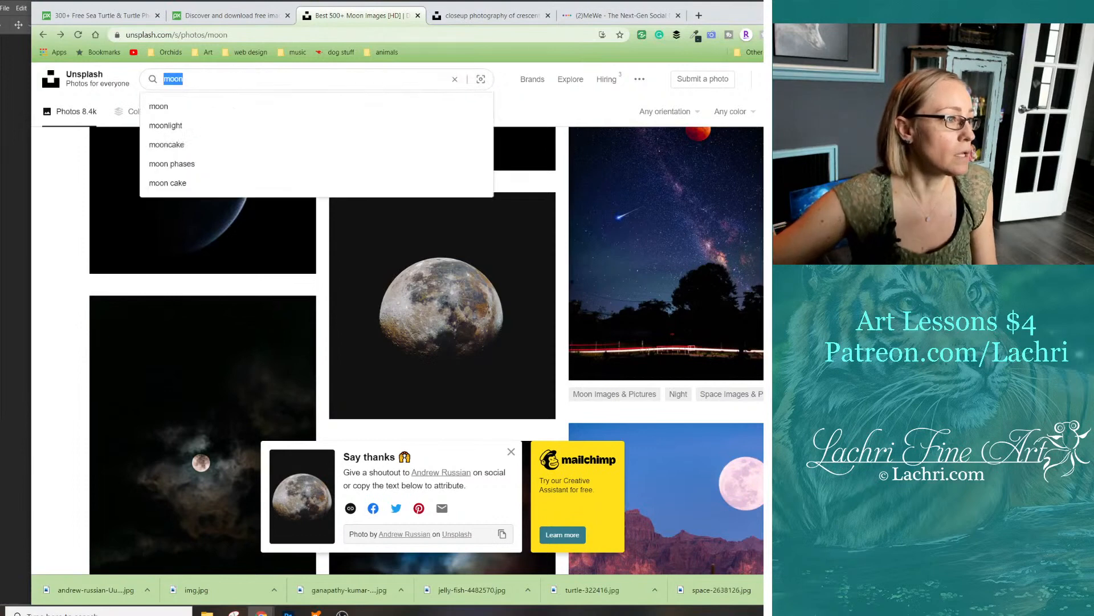
type("shark")
key("Return")
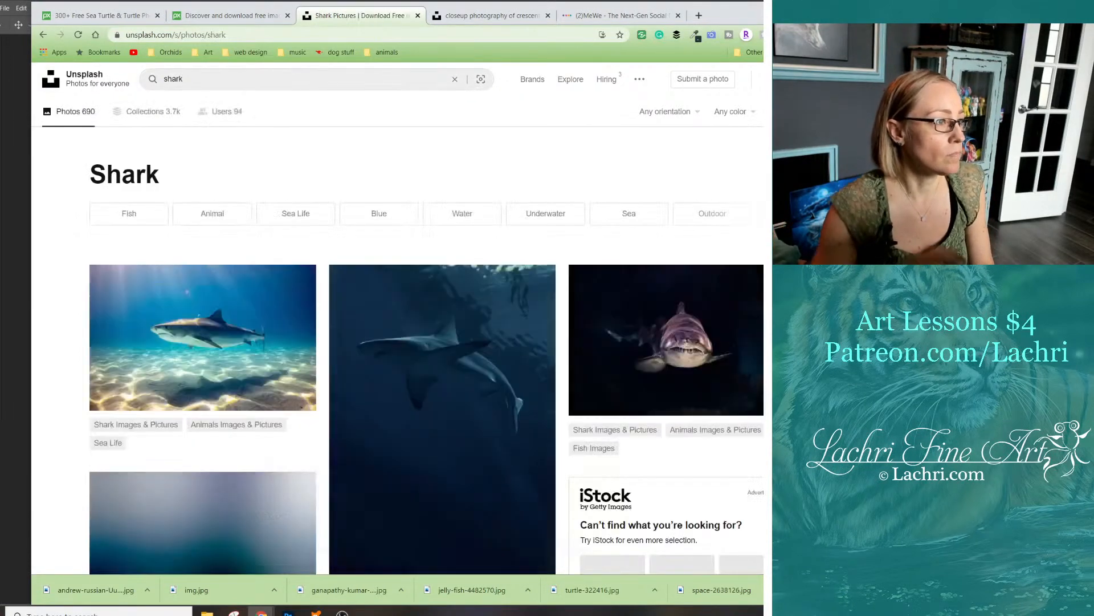
Find the portrait-format photo of a shark in dark blue water among the results and save it in the pb collage folder
scroll(442, 342, "down", 2)
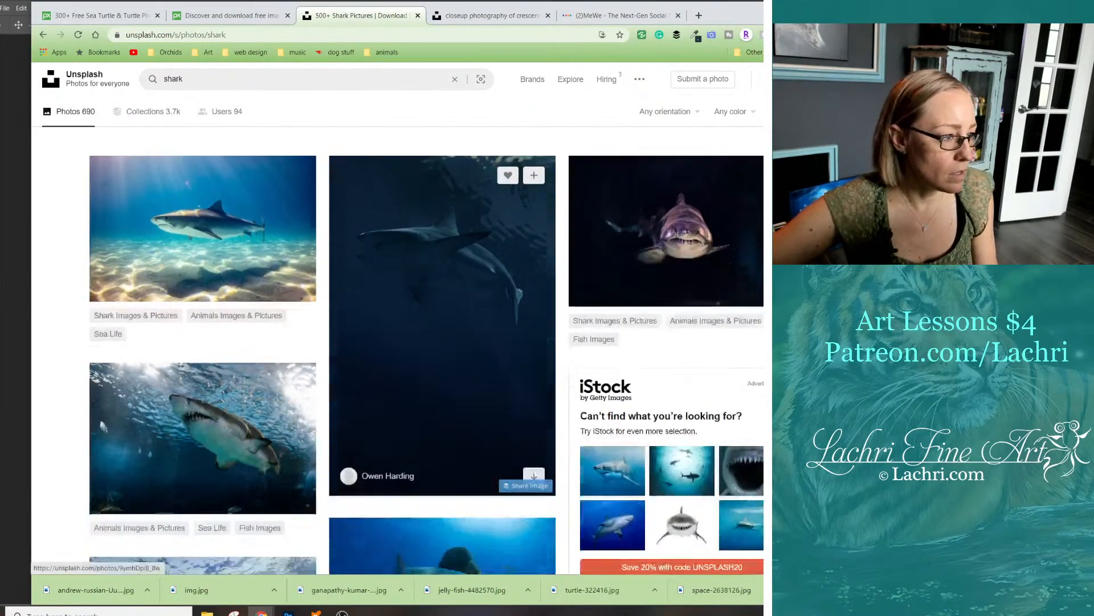
scroll(442, 351, "down", 3)
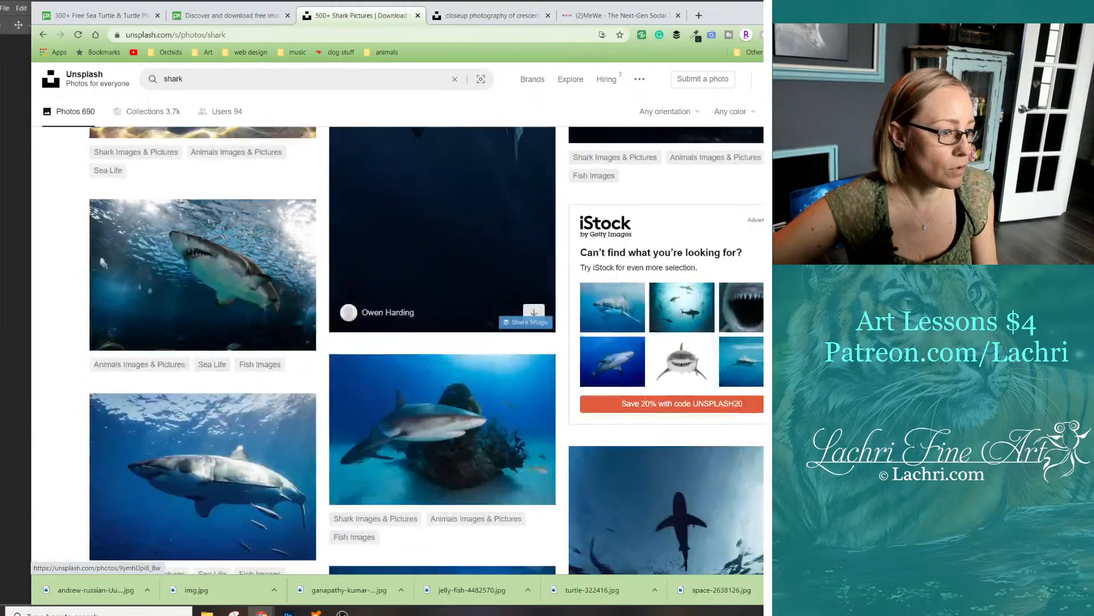
scroll(442, 256, "down", 4)
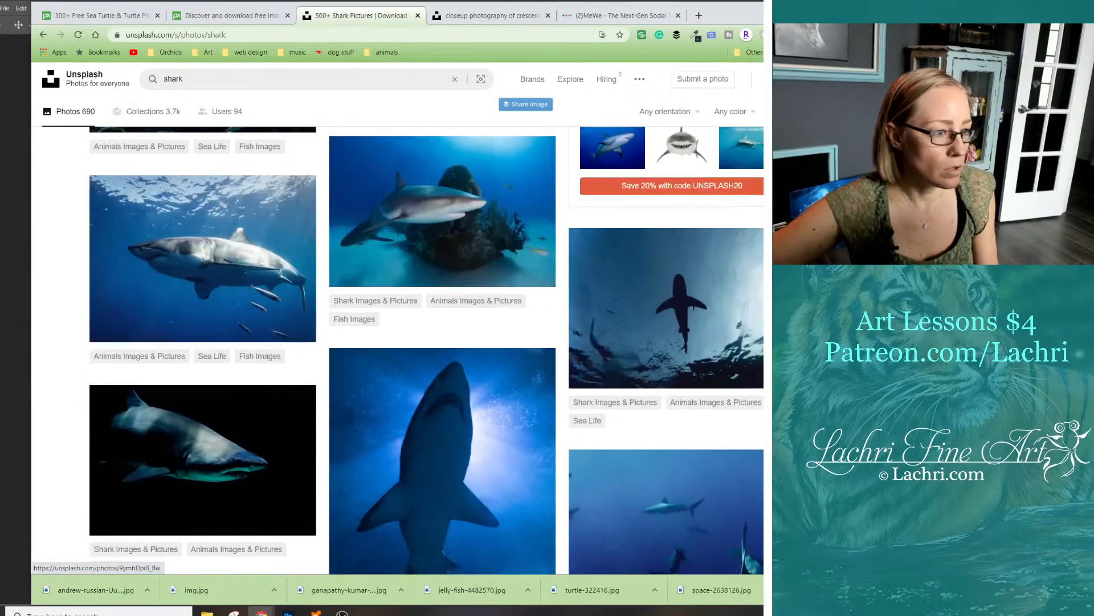
scroll(442, 256, "down", 6)
scroll(442, 268, "down", 9)
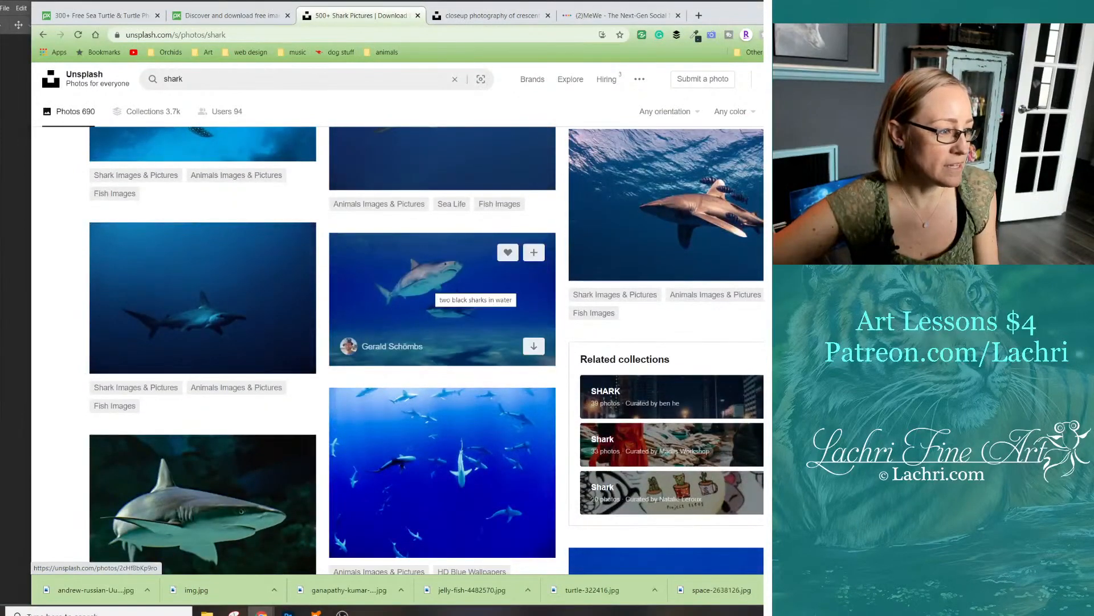
scroll(442, 297, "down", 5)
scroll(442, 365, "up", 20)
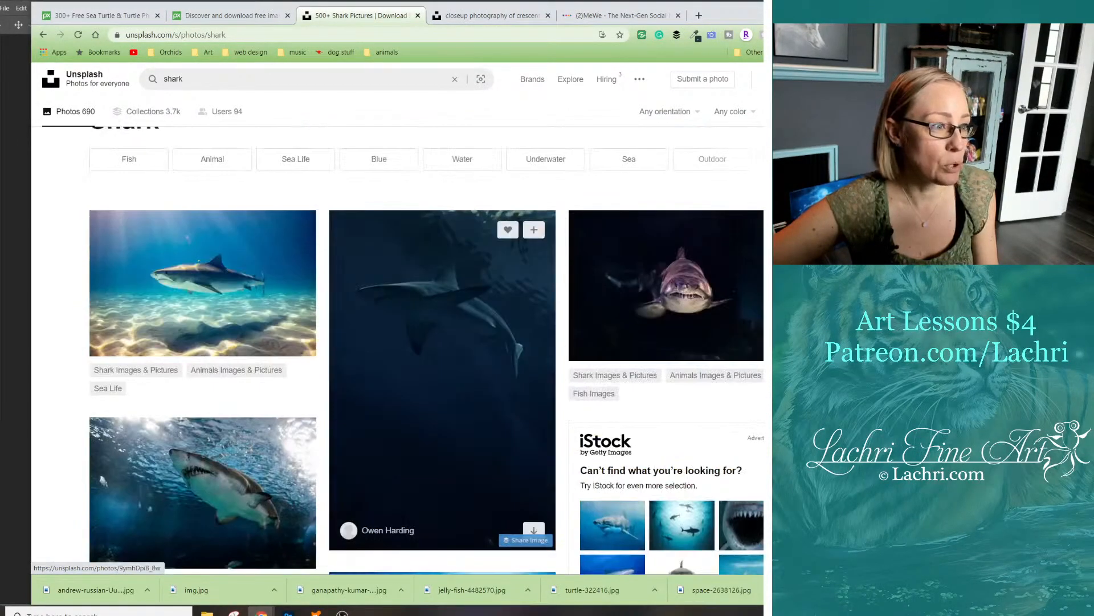
left_click(443, 365)
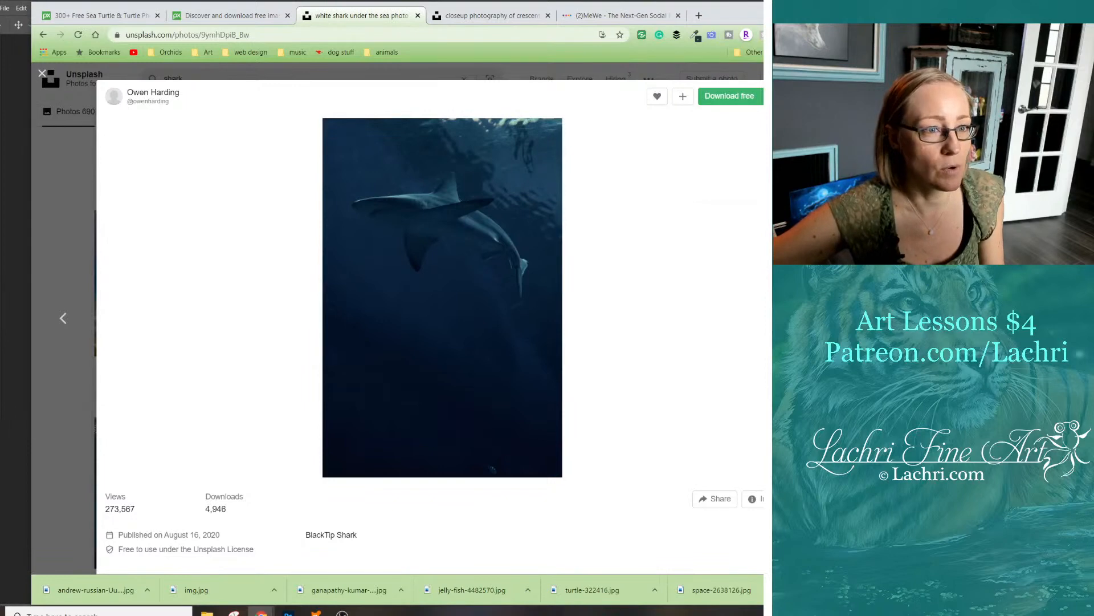
left_click(762, 96)
left_click(719, 182)
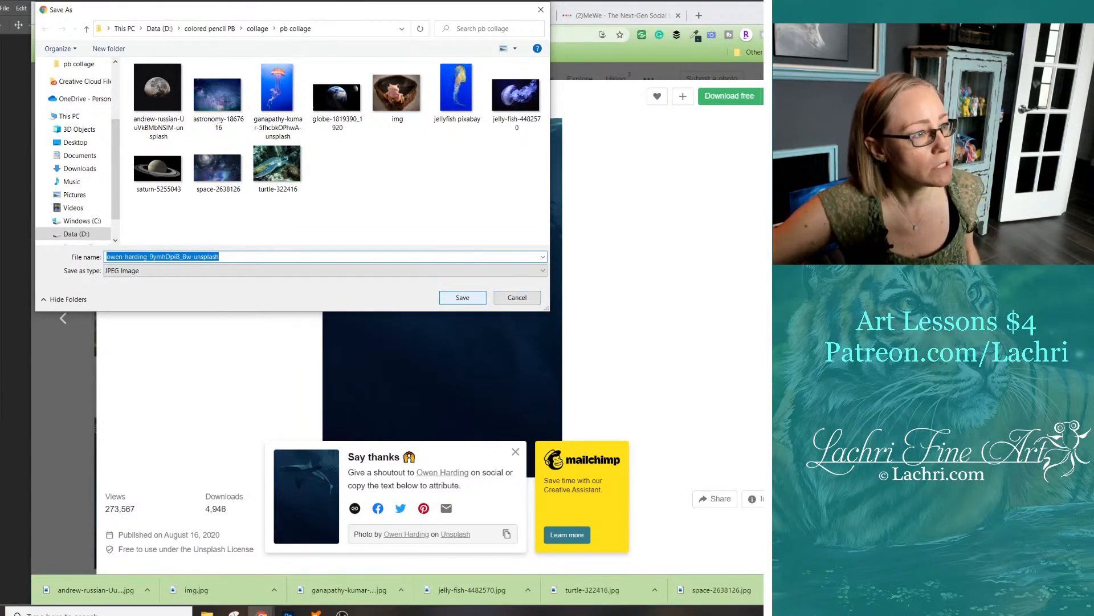
left_click(462, 297)
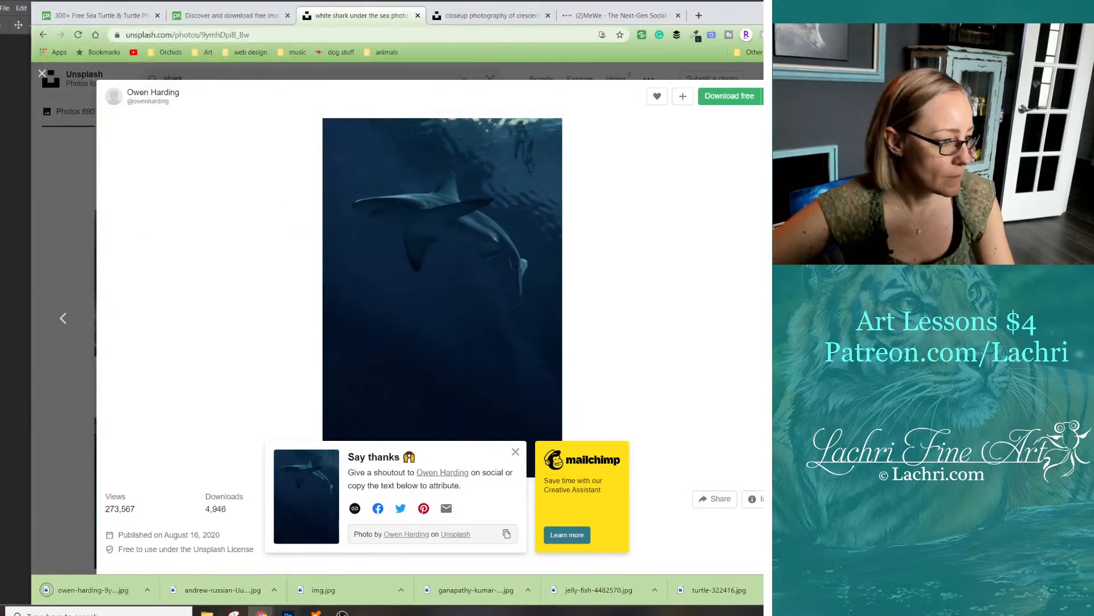
Place the downloaded shark photo from the pb collage folder into the Photoshop collage at its default size
left_click(324, 570)
mouse_move(207, 611)
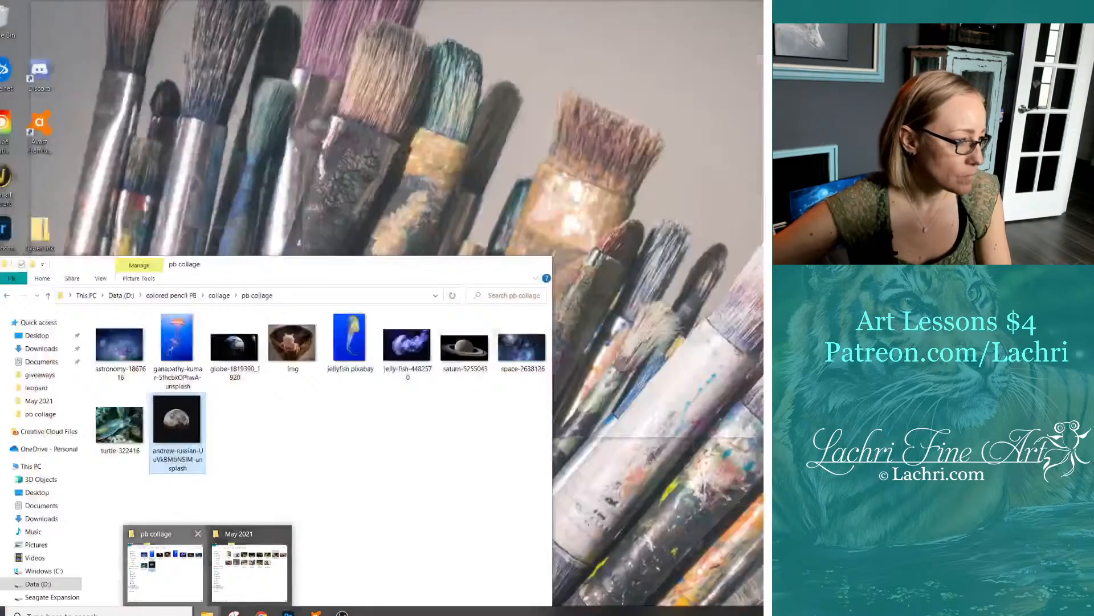
left_click(165, 572)
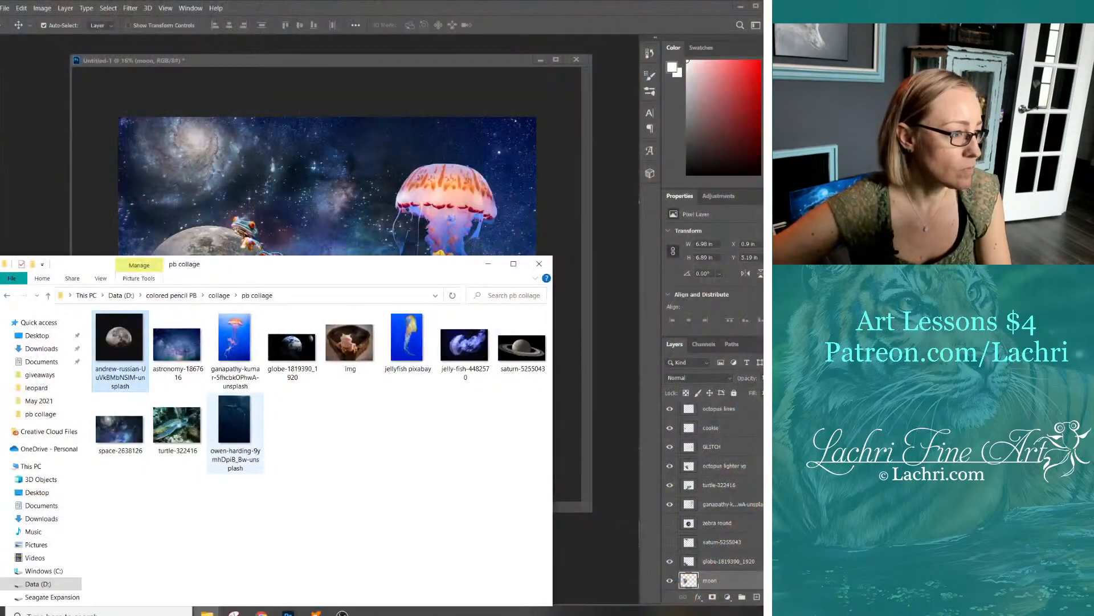
left_click_drag(235, 421, 326, 284)
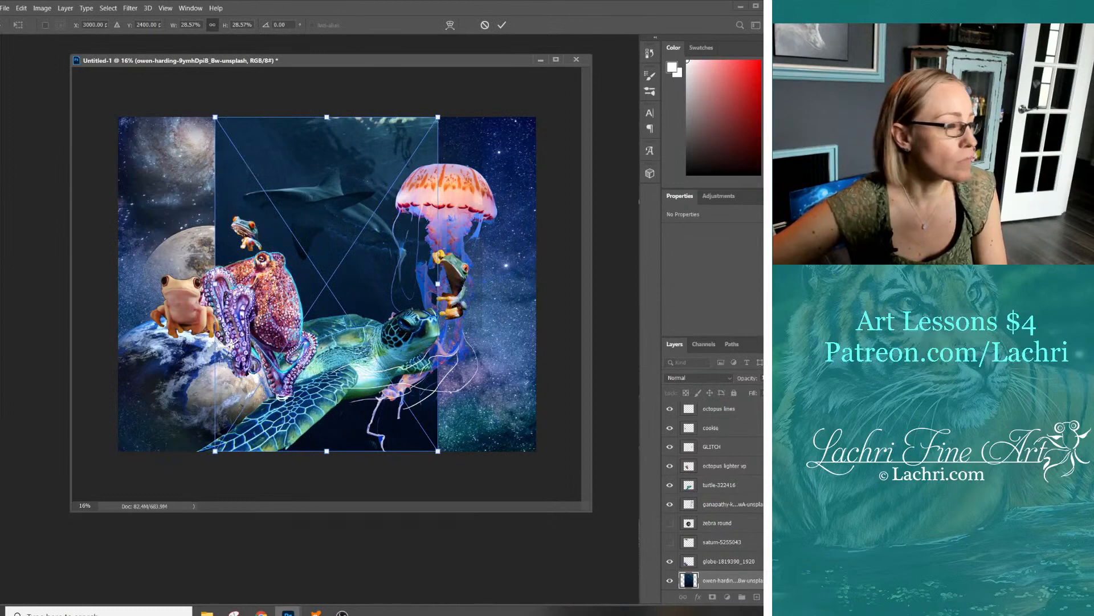
key("Return")
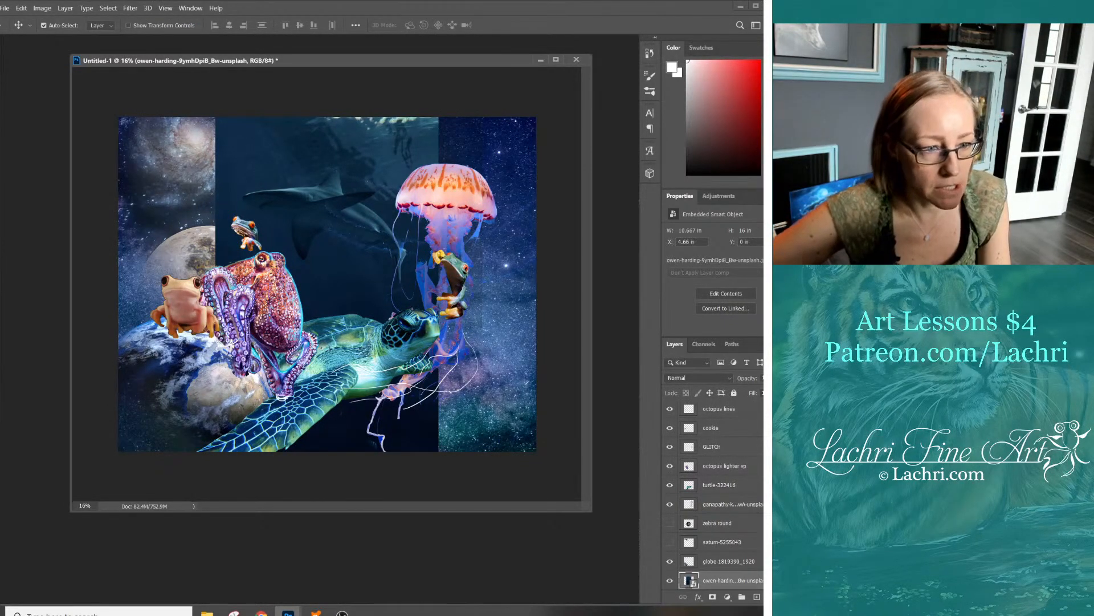
Move the shark layer directly below the octopus lines layer and rasterize it
left_click_drag(722, 580, 721, 419)
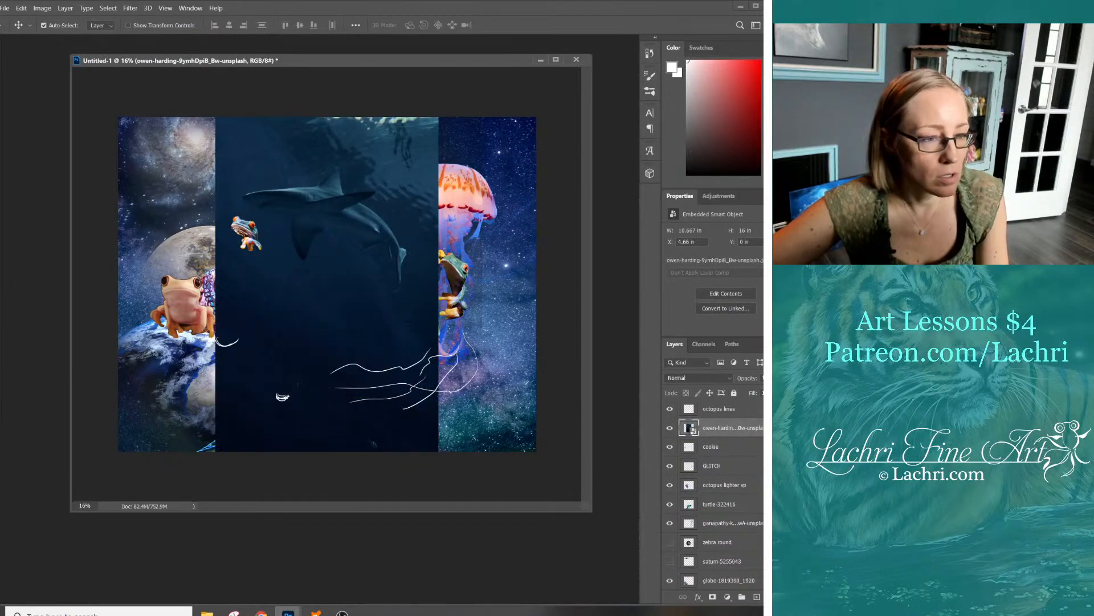
right_click(724, 428)
left_click(741, 337)
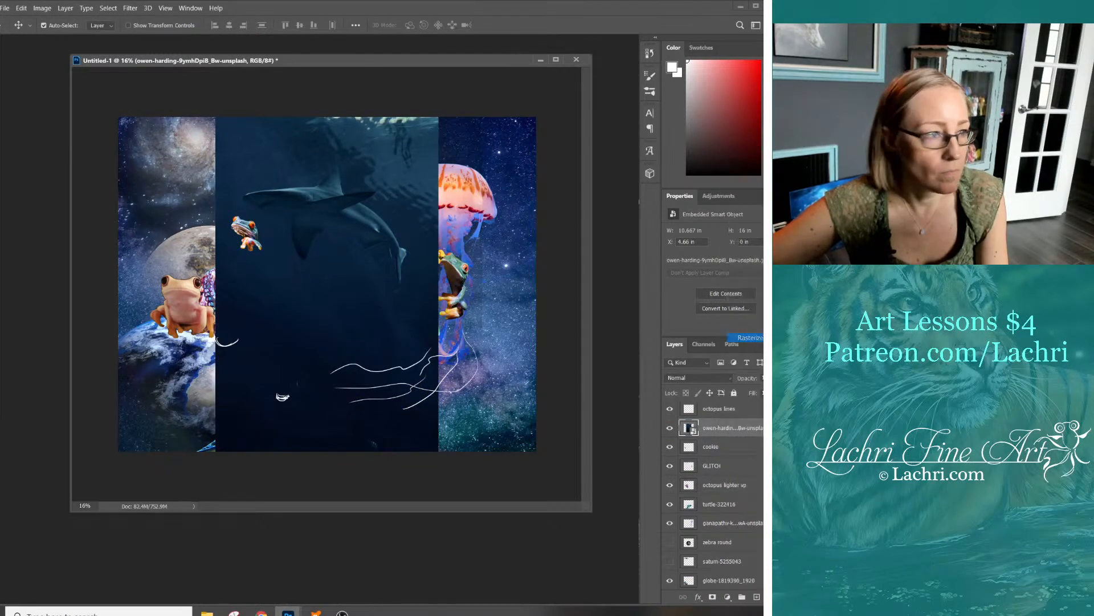
Lasso loosely around the shark, delete everything outside the outline from its layer, and clear the selection
key("l")
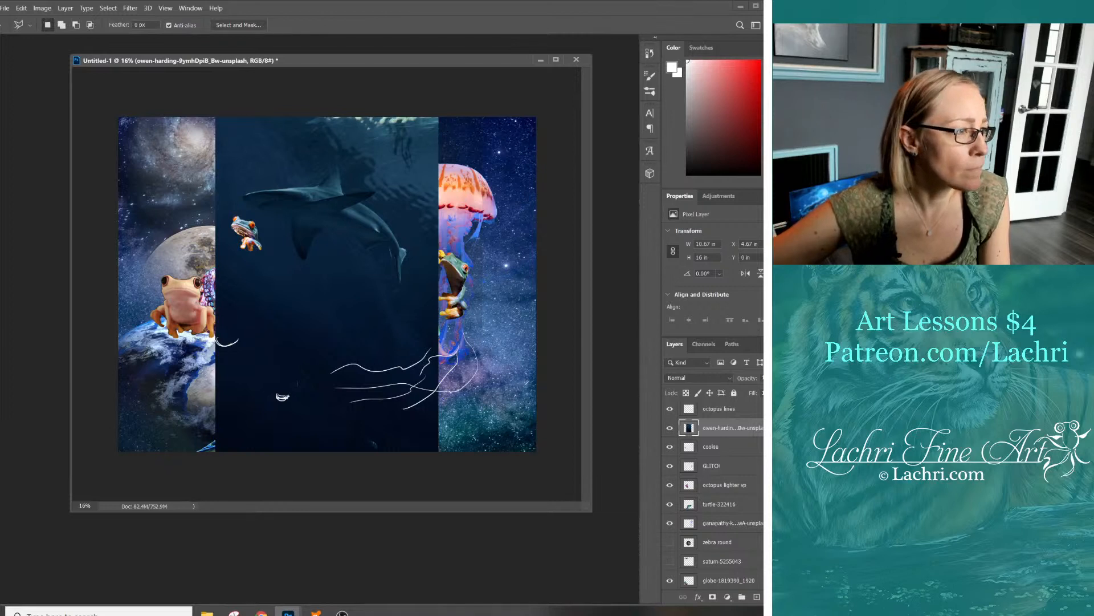
mouse_move(273, 179)
left_mouse_down()
mouse_move(237, 187)
mouse_move(245, 210)
mouse_move(272, 224)
mouse_move(292, 273)
mouse_move(410, 288)
mouse_move(420, 244)
mouse_move(391, 178)
mouse_move(319, 159)
mouse_move(277, 177)
left_mouse_up()
key("Delete")
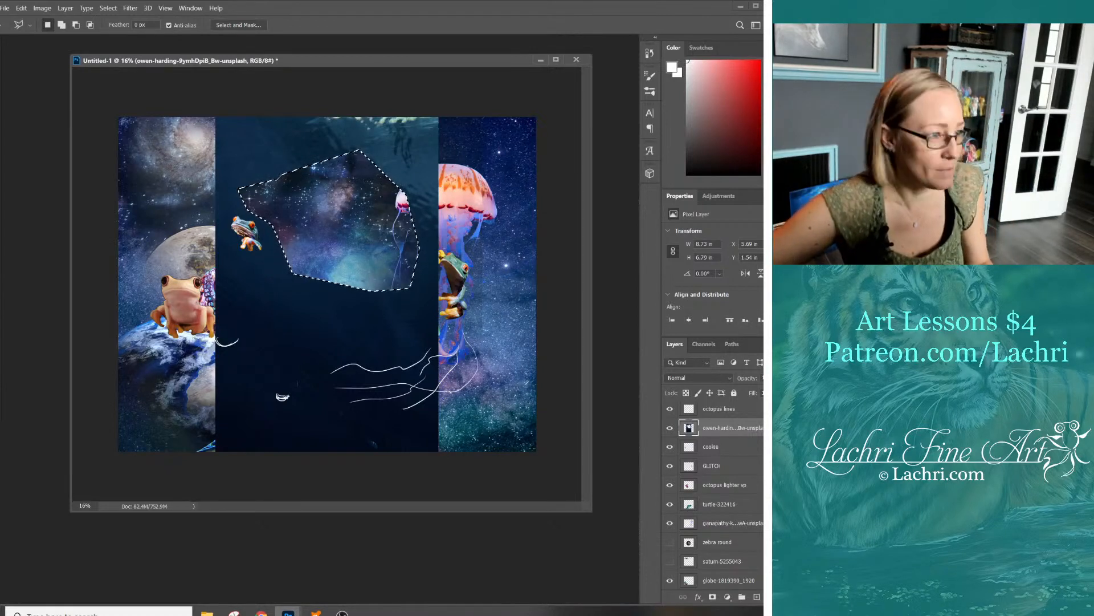
key("ctrl+z")
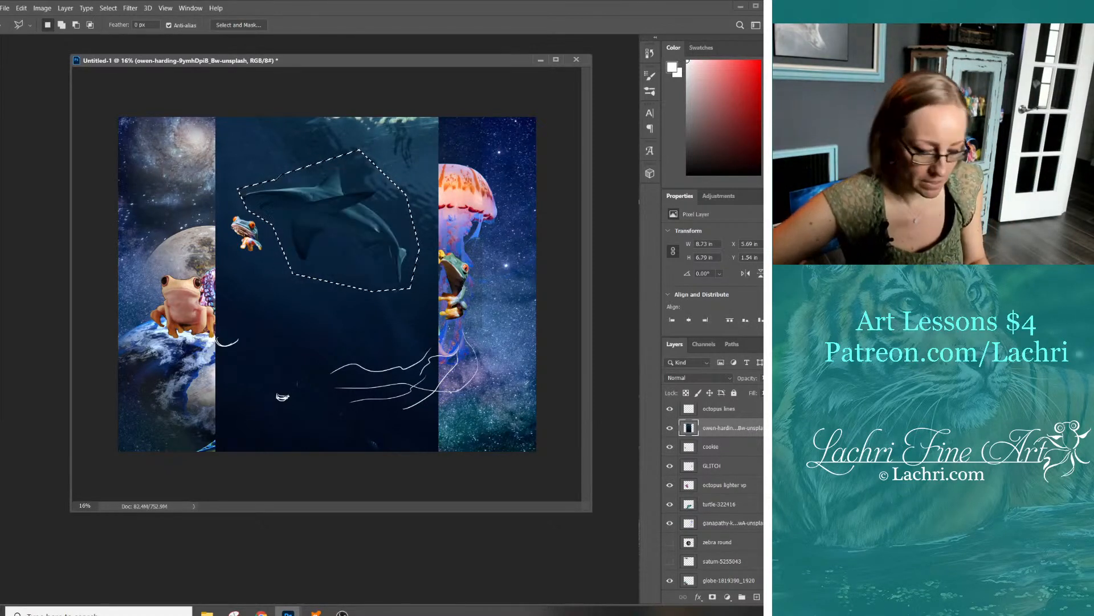
key("ctrl+shift+i")
key("Delete")
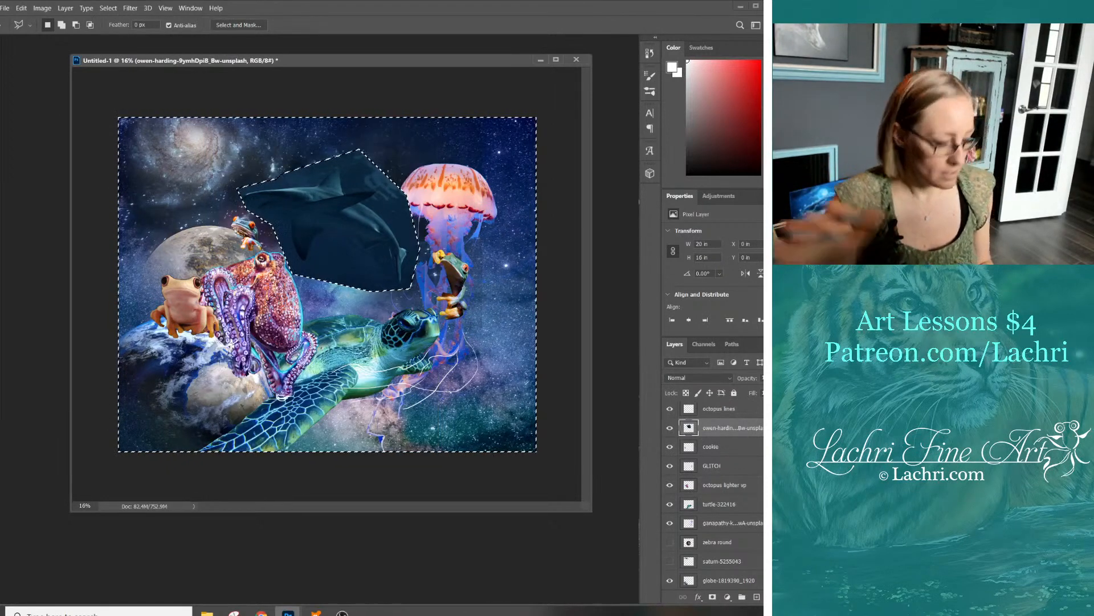
key("ctrl+d")
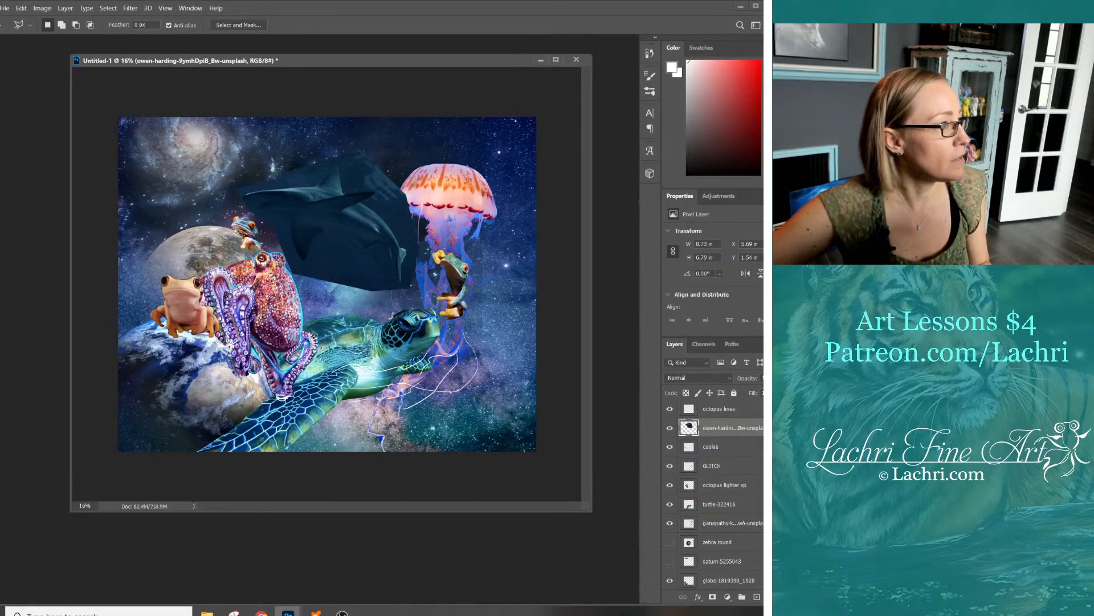
Brighten the shark layer with an Exposure adjustment of +2.03
key("v")
left_click(43, 8)
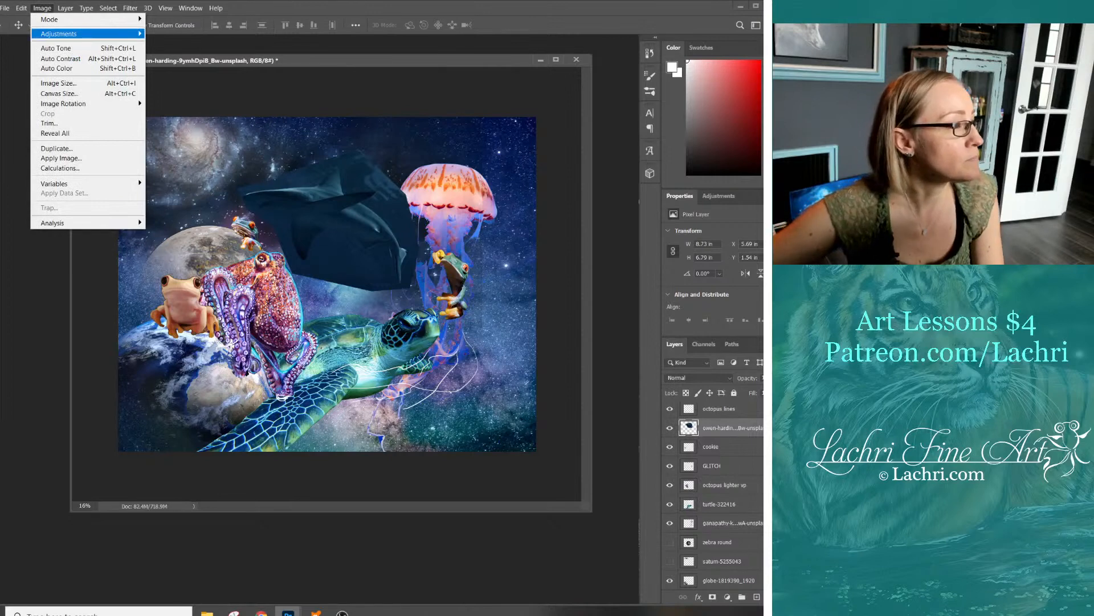
mouse_move(80, 34)
left_click(168, 63)
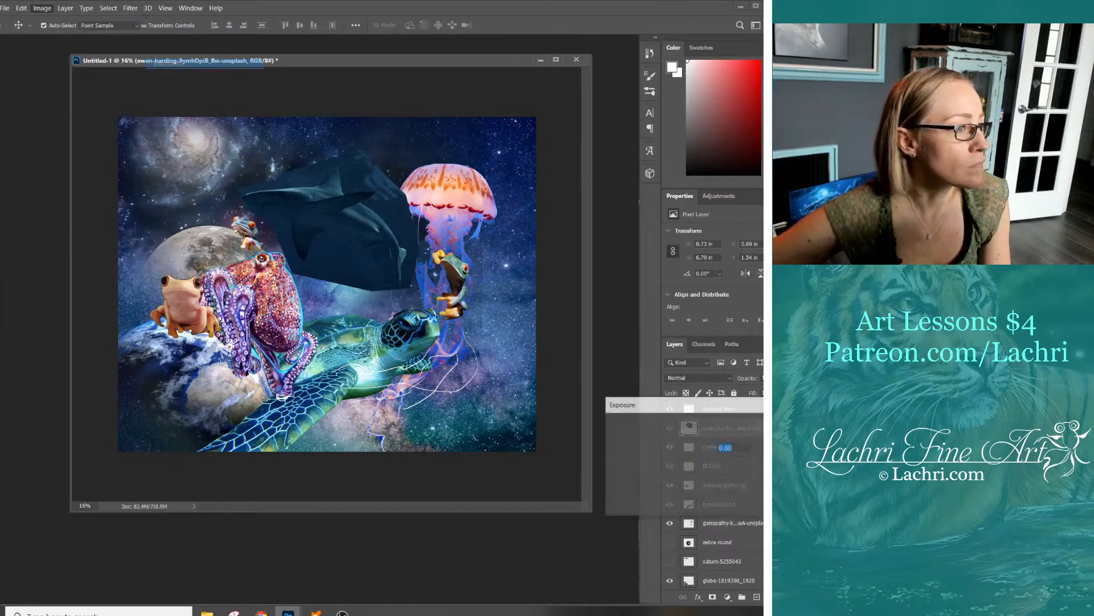
type("+2.13")
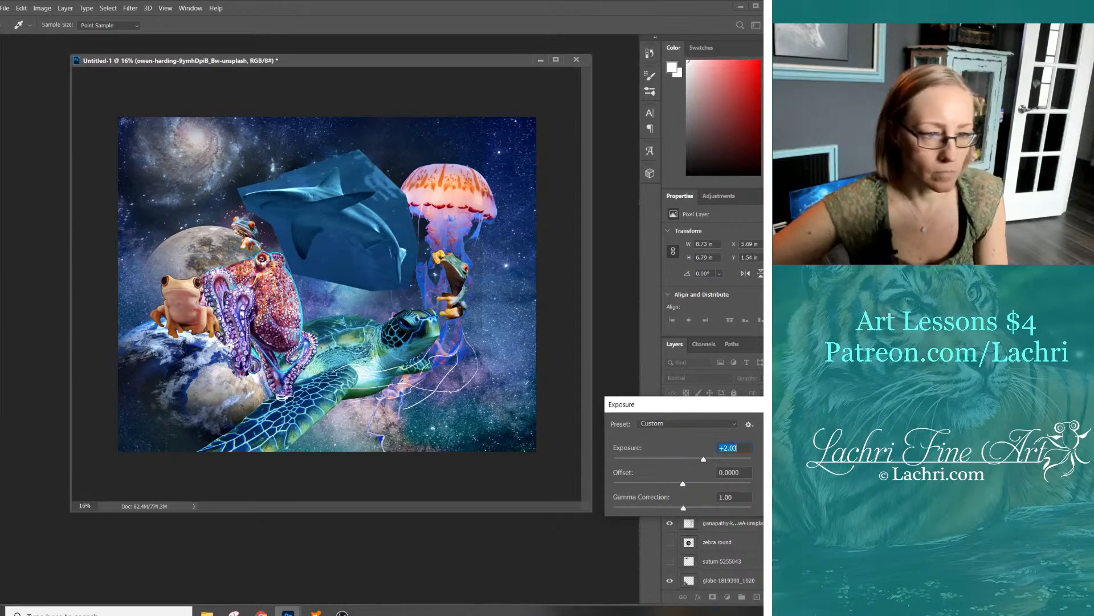
key("Return")
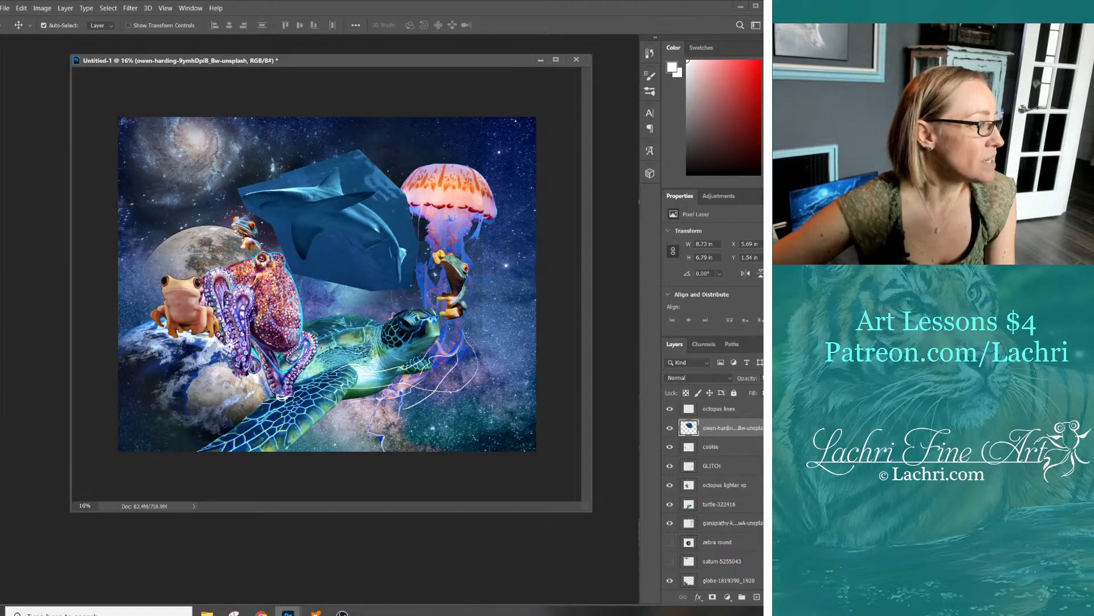
Erase the leftover blue water around the shark's body, fins and tail using a 131 px Eraser at 91% opacity
key("e")
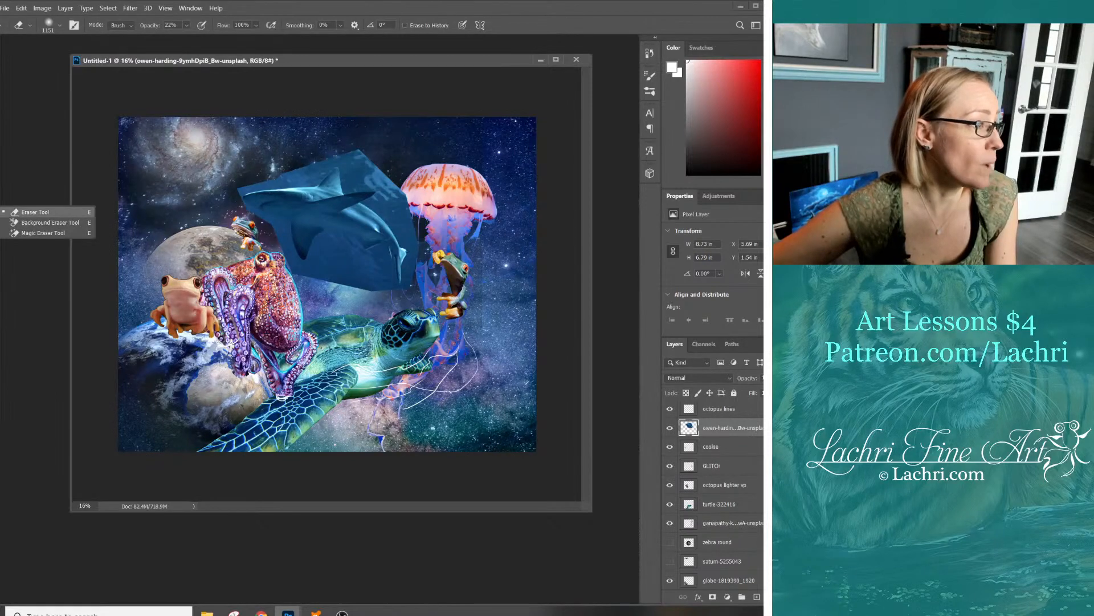
left_click(187, 25)
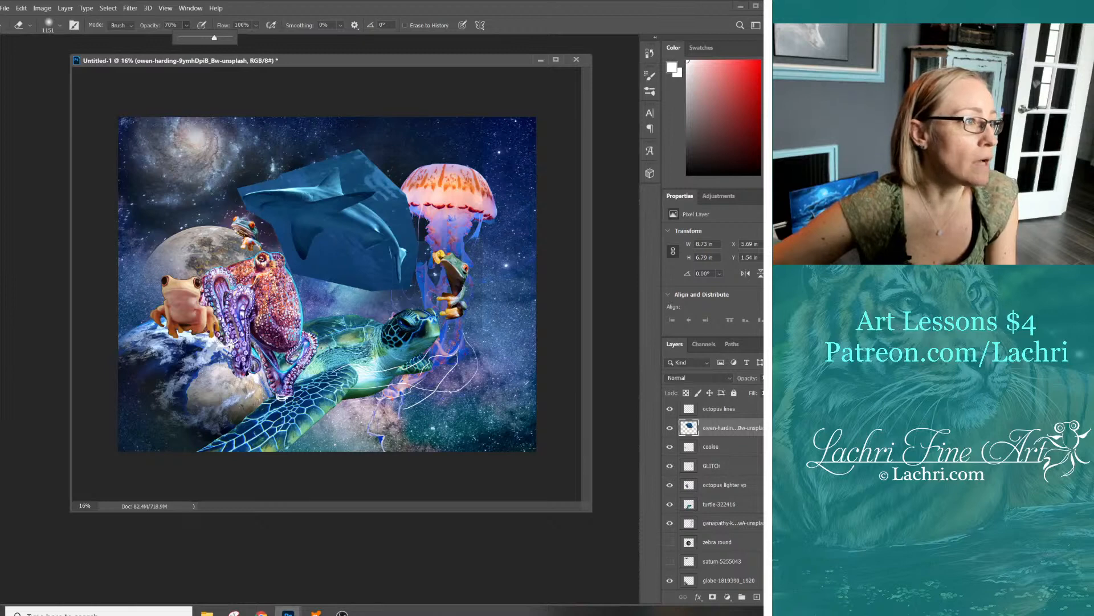
left_click_drag(214, 37, 218, 38)
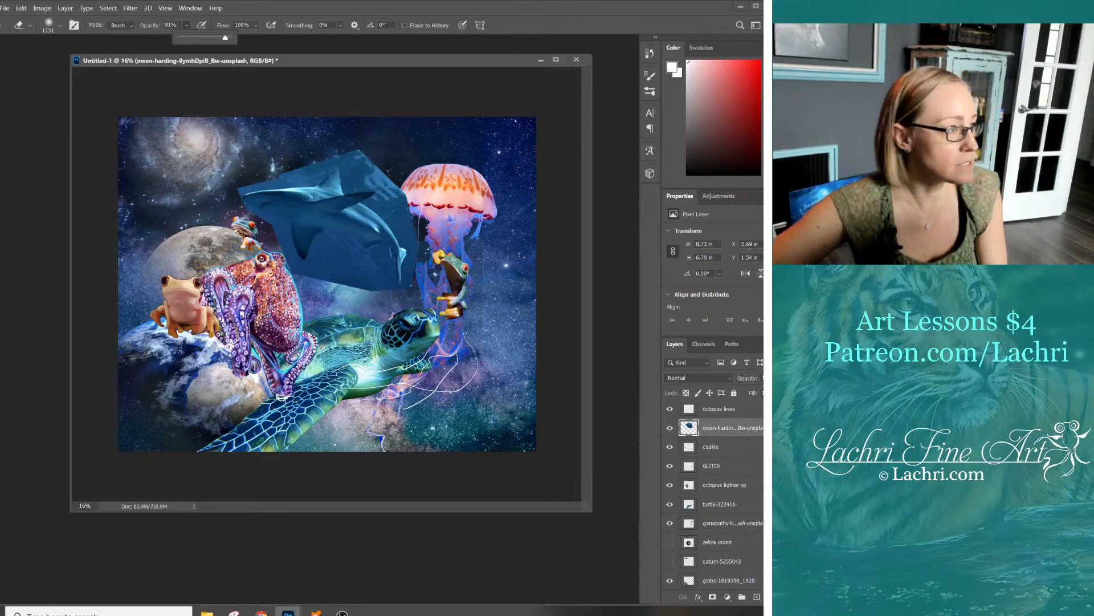
left_click_drag(319, 194, 277, 194)
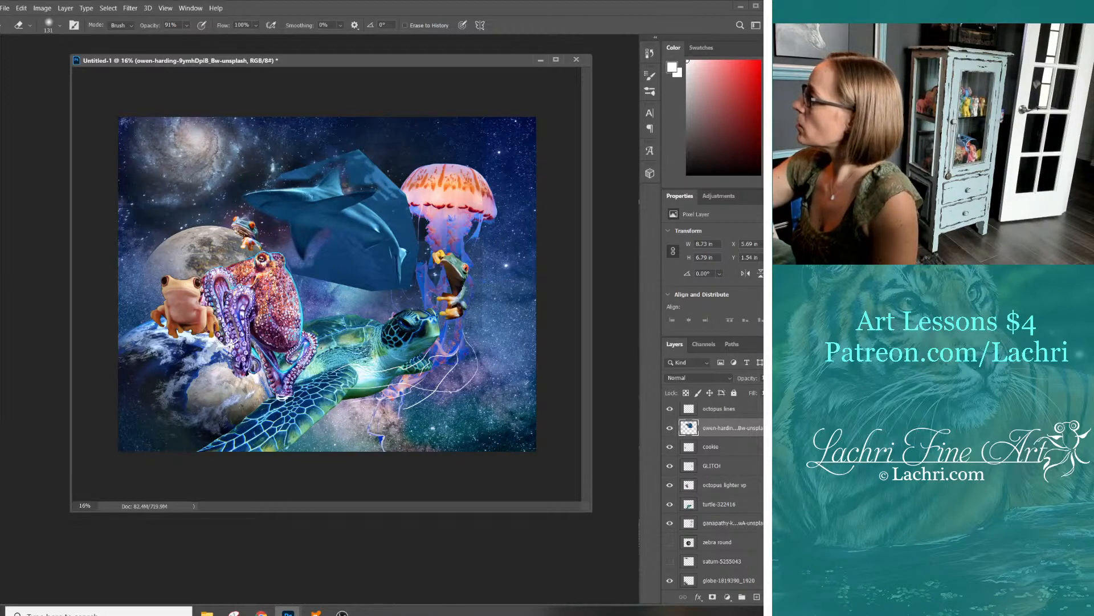
mouse_move(364, 183)
left_mouse_down()
mouse_move(410, 259)
mouse_move(387, 269)
mouse_move(384, 254)
mouse_move(359, 242)
mouse_move(355, 269)
mouse_move(294, 270)
left_mouse_up()
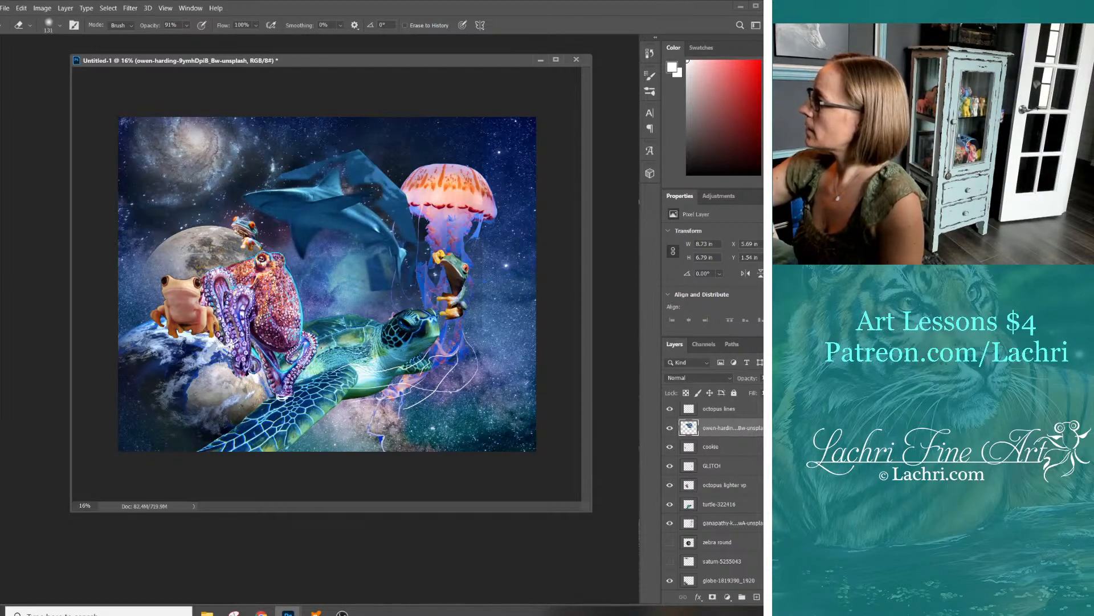
left_click_drag(307, 173, 292, 173)
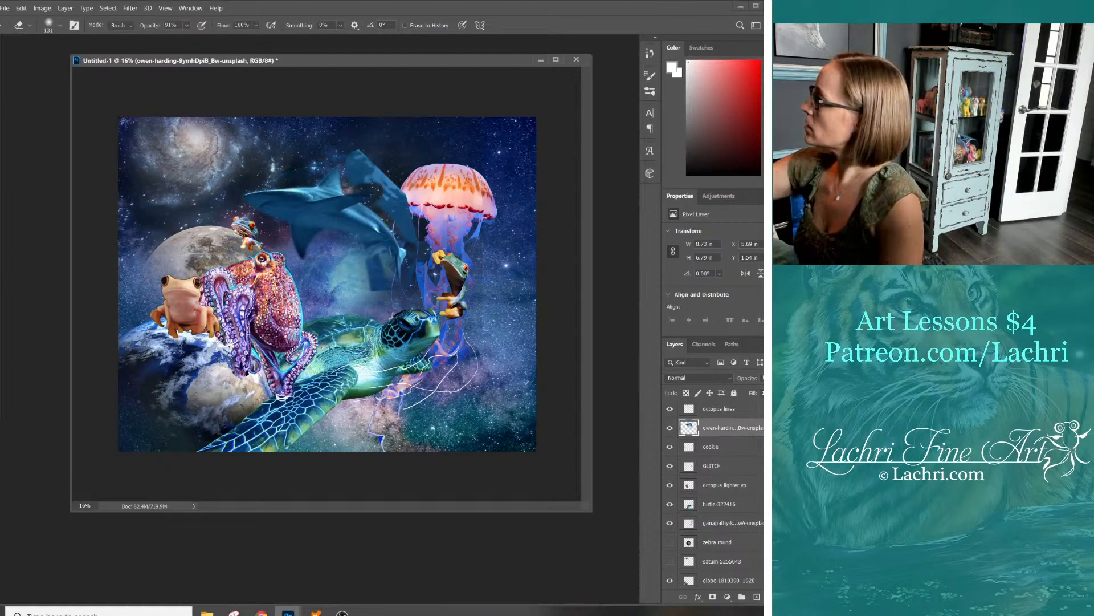
mouse_move(351, 157)
left_mouse_down()
mouse_move(352, 174)
mouse_move(364, 162)
mouse_move(382, 176)
mouse_move(406, 233)
mouse_move(403, 212)
left_mouse_up()
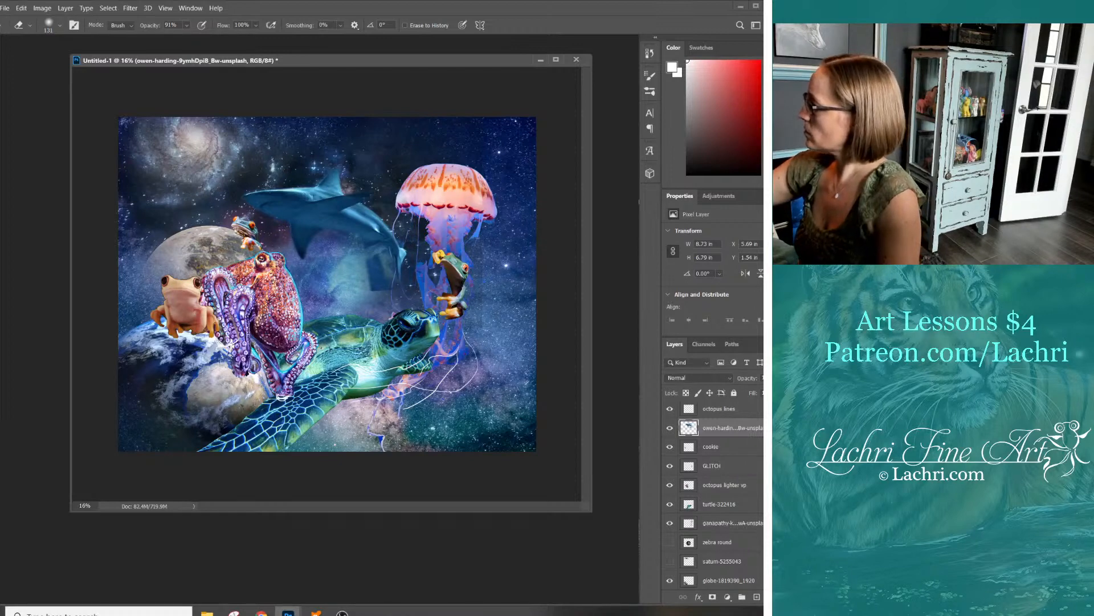
left_click_drag(388, 272, 369, 265)
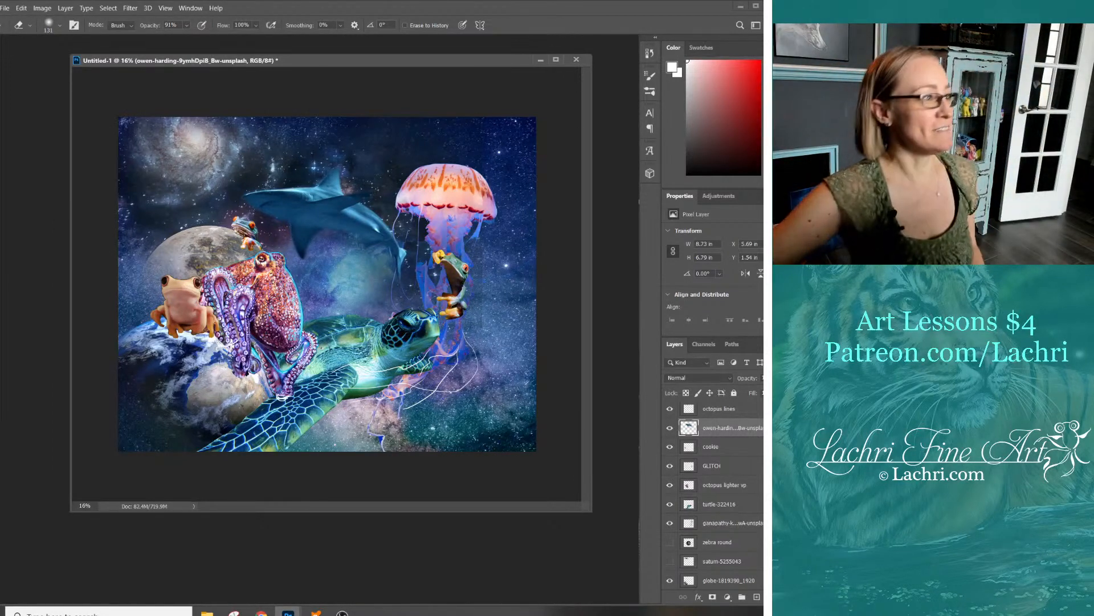
Enlarge the shark to about 11.76 by 9.15 in, shift it slightly upward, and move its layer directly above space-2638126
key("v")
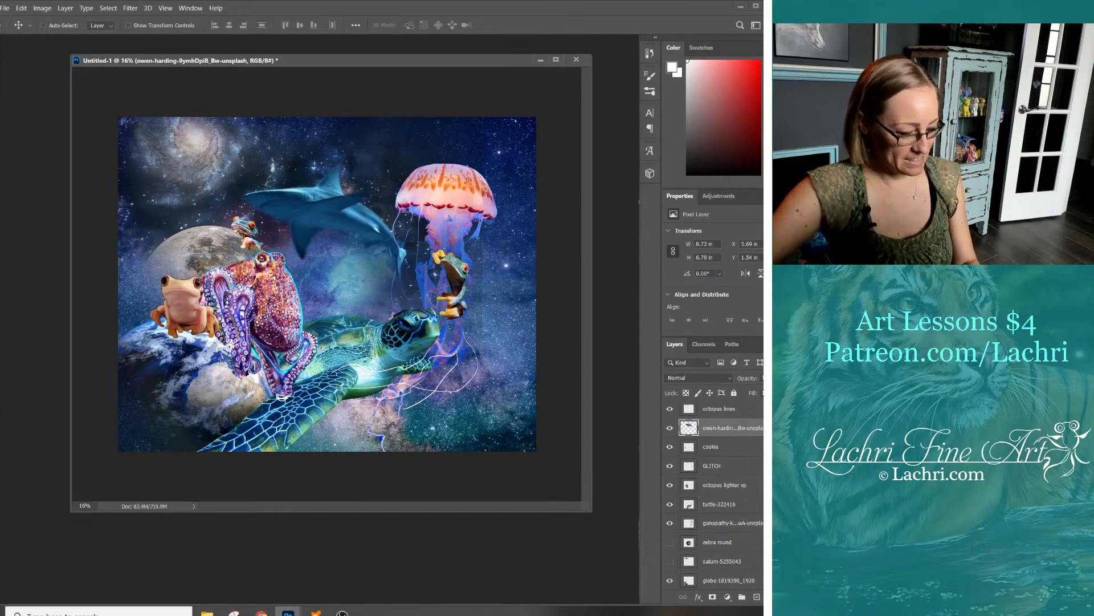
key("ctrl+t")
left_click_drag(419, 290, 484, 340)
key("Return")
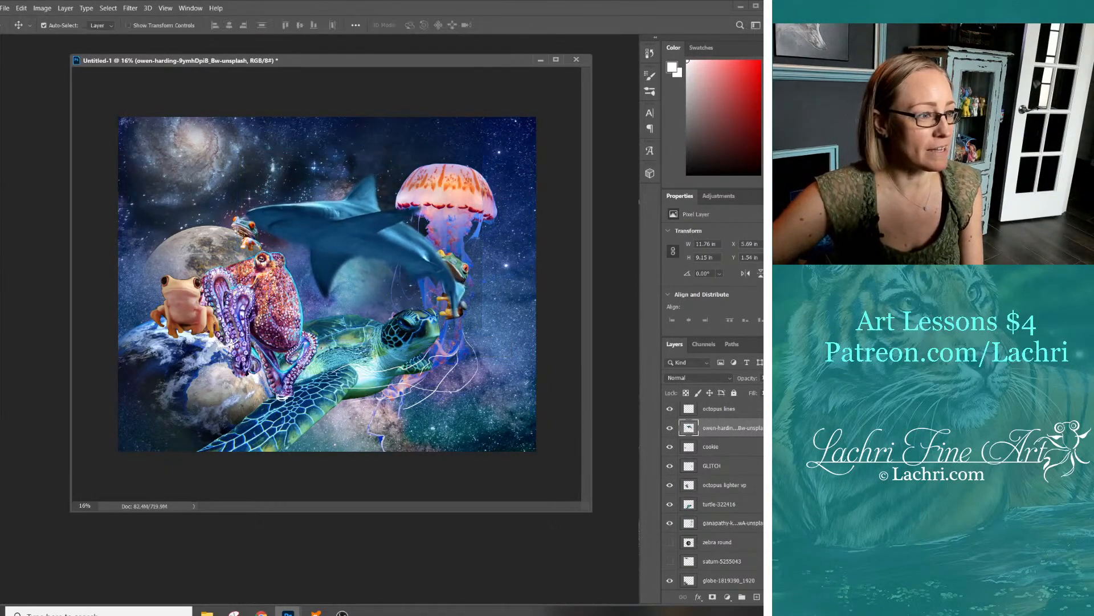
left_click_drag(354, 208, 350, 192)
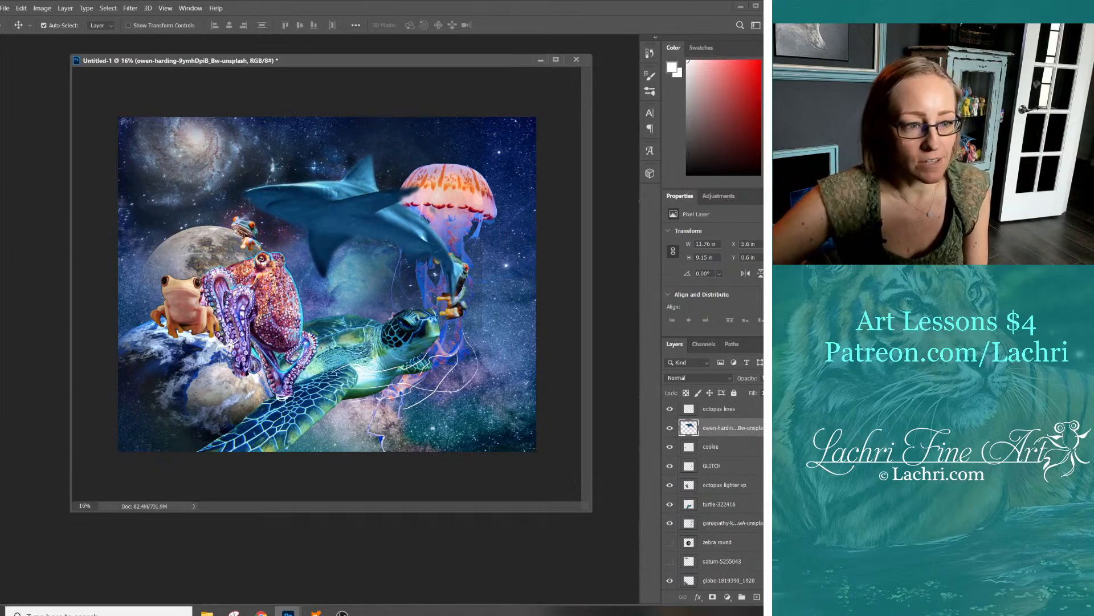
left_click_drag(729, 427, 729, 552)
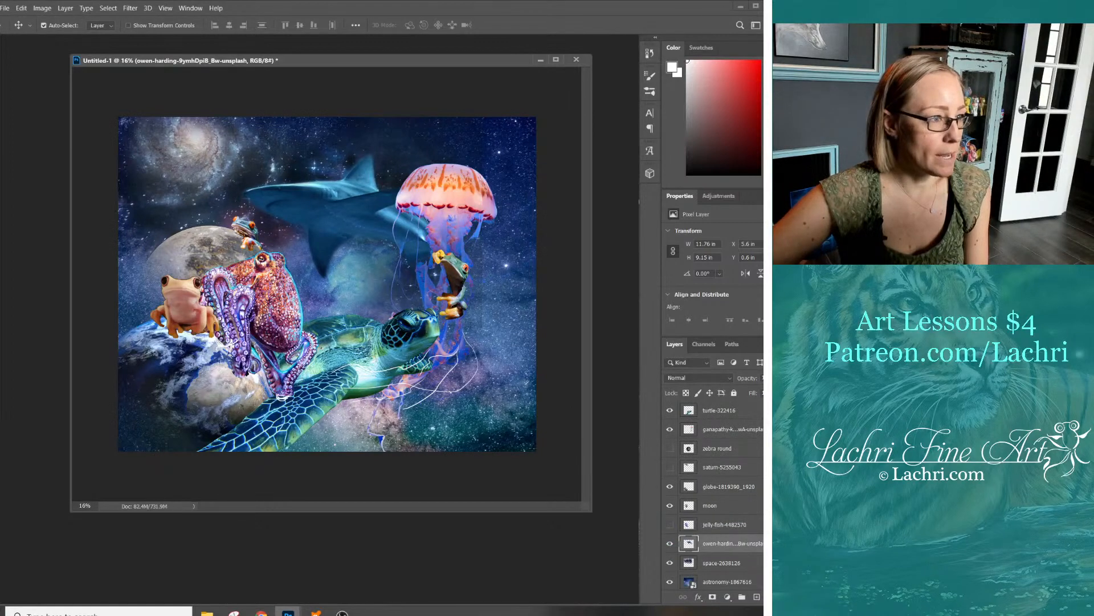
Resize the shark to about 11.78 by 9.17 in and shift it right, with its tail behind the jellyfish
key("ctrl+t")
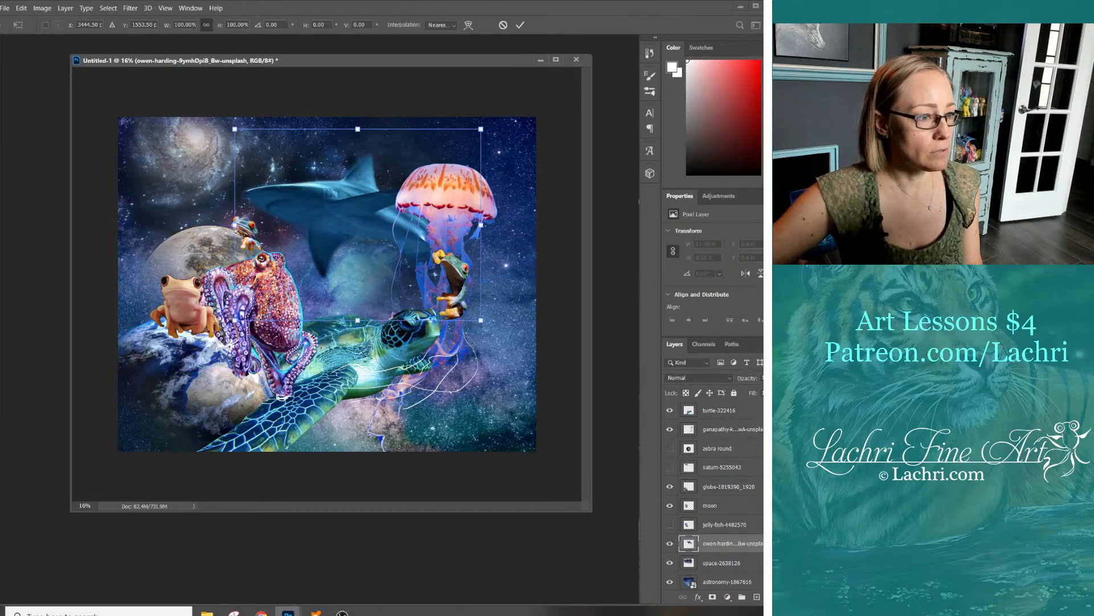
left_click_drag(482, 321, 415, 269)
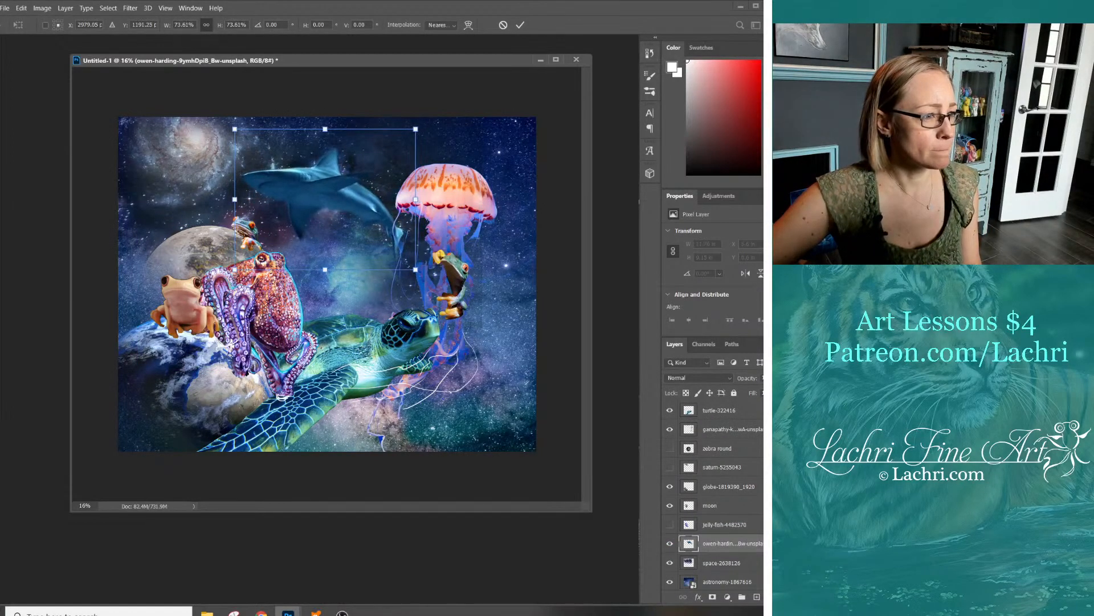
left_click_drag(356, 187, 382, 192)
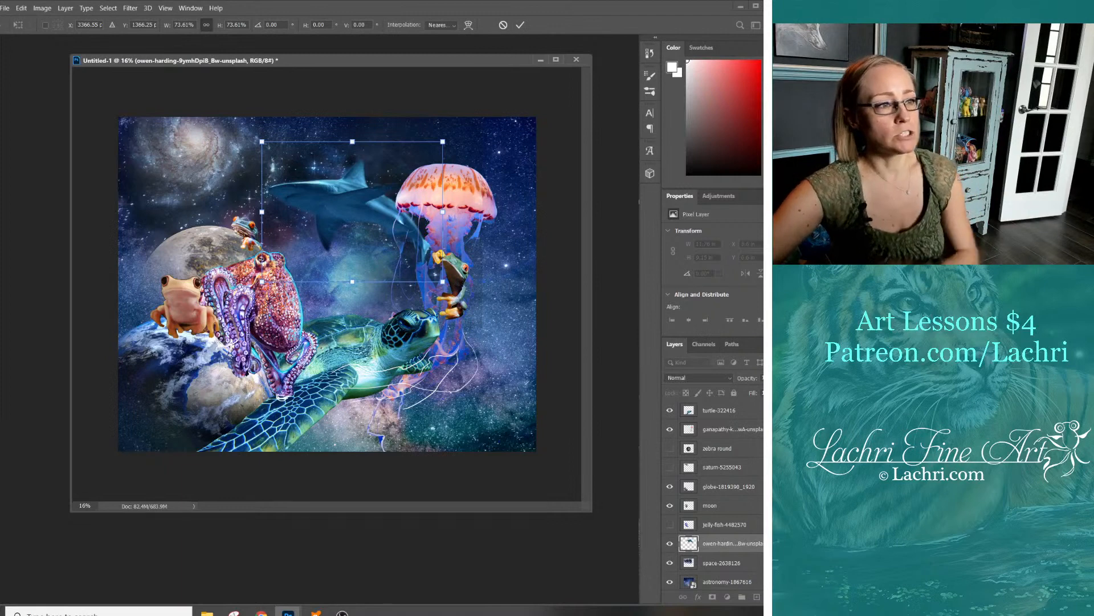
left_click_drag(383, 174, 384, 168)
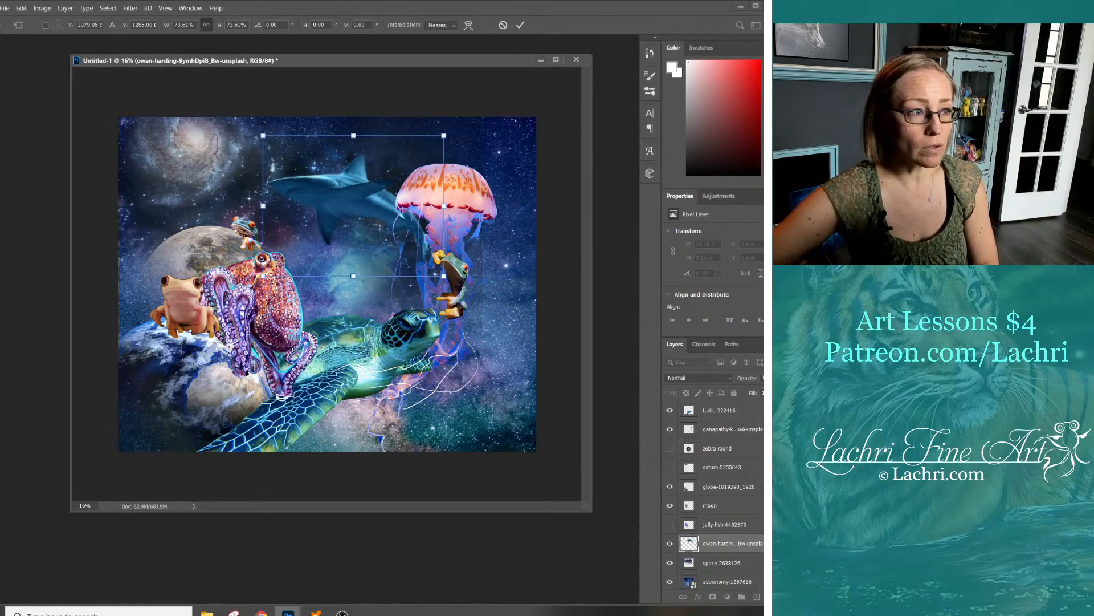
left_click_drag(444, 276, 518, 335)
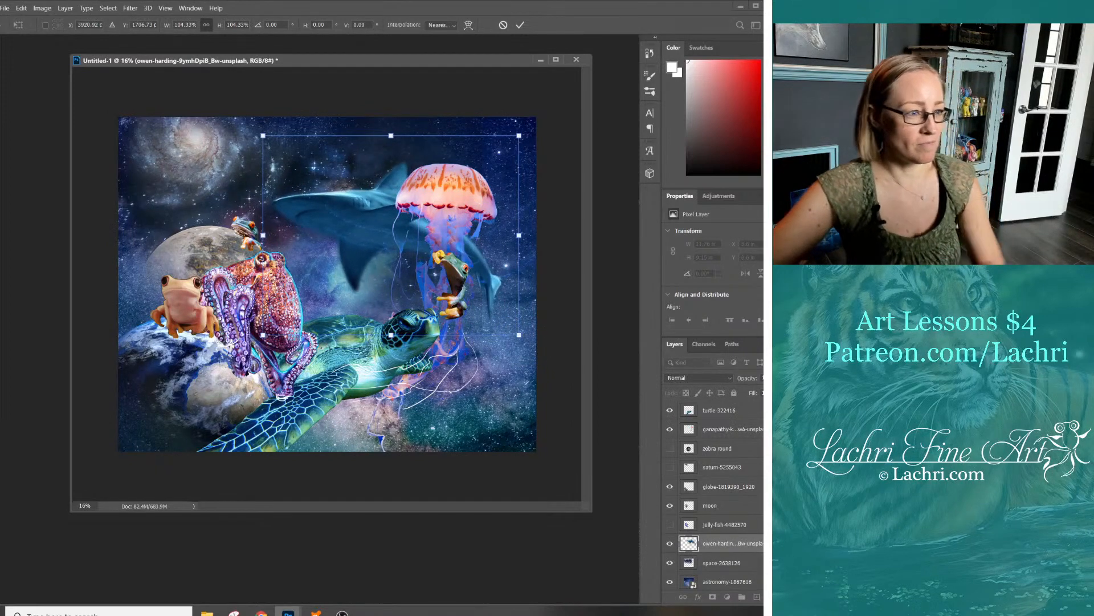
left_click_drag(368, 183, 379, 159)
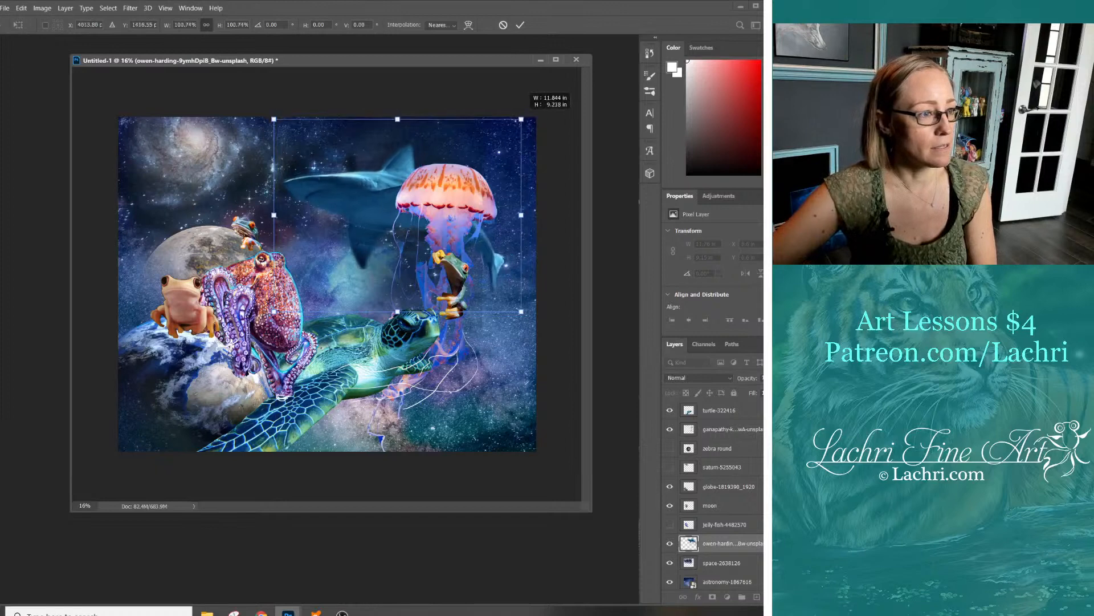
key("Return")
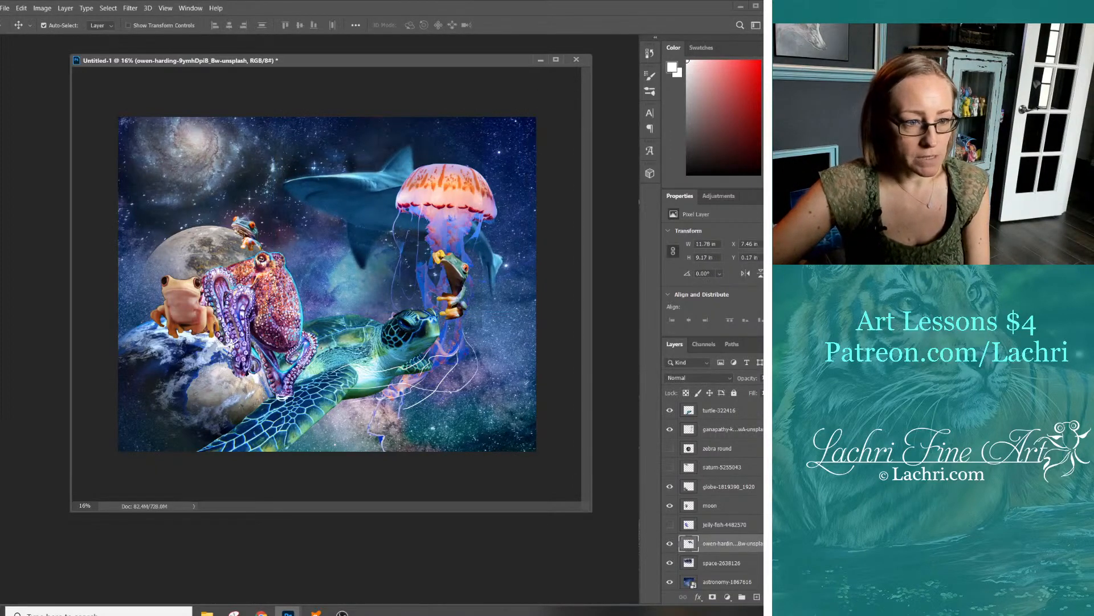
Show the ruleofthirds overlay layer and rename the shark's layer as shark
scroll(718, 496, "up", 3)
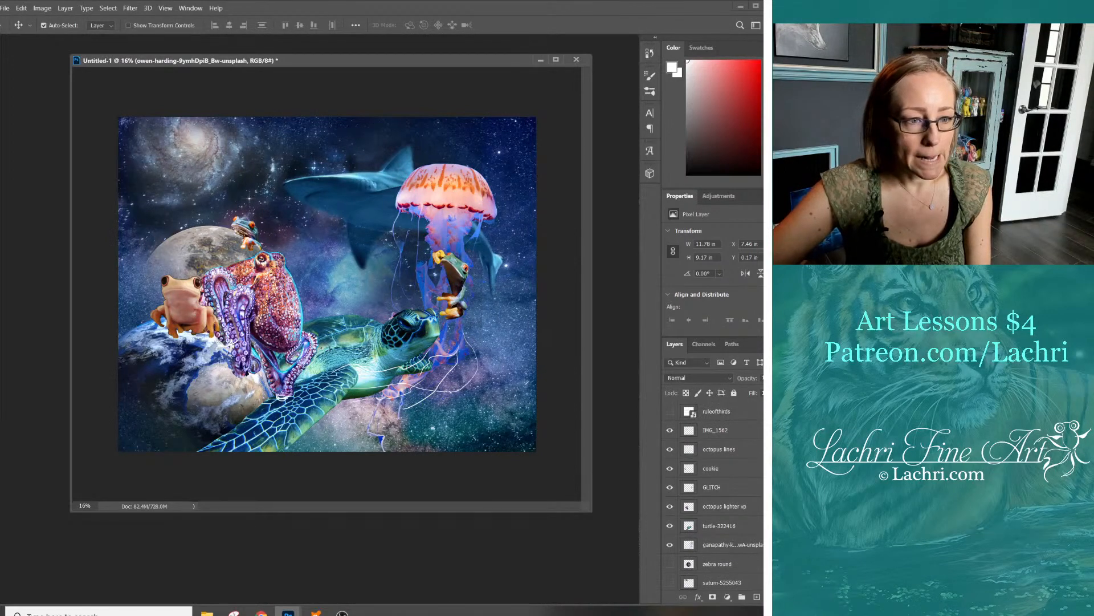
left_click(669, 411)
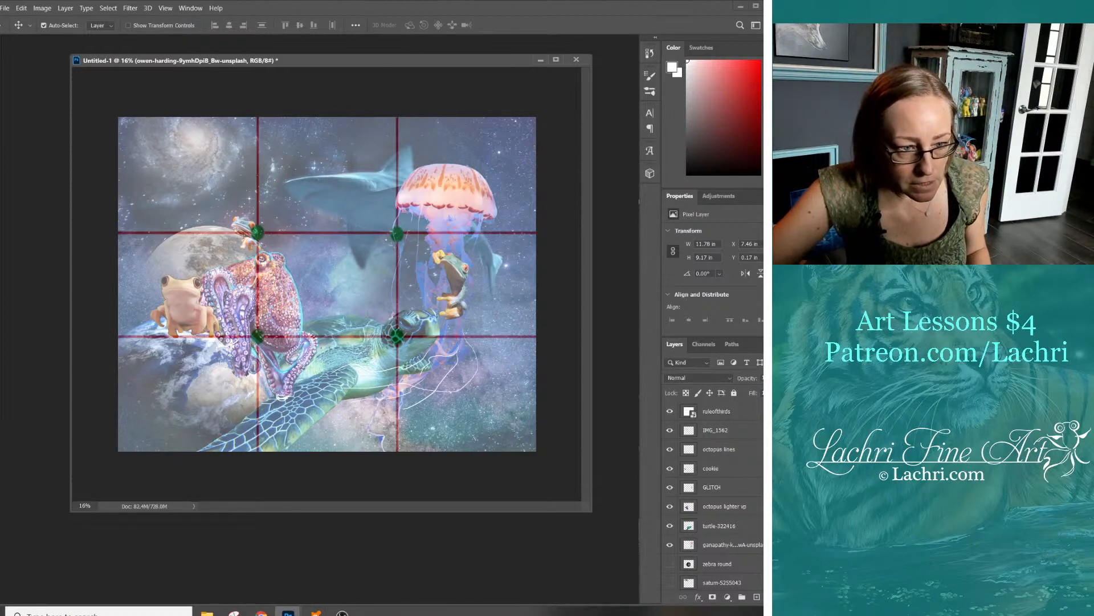
scroll(715, 491, "down", 3)
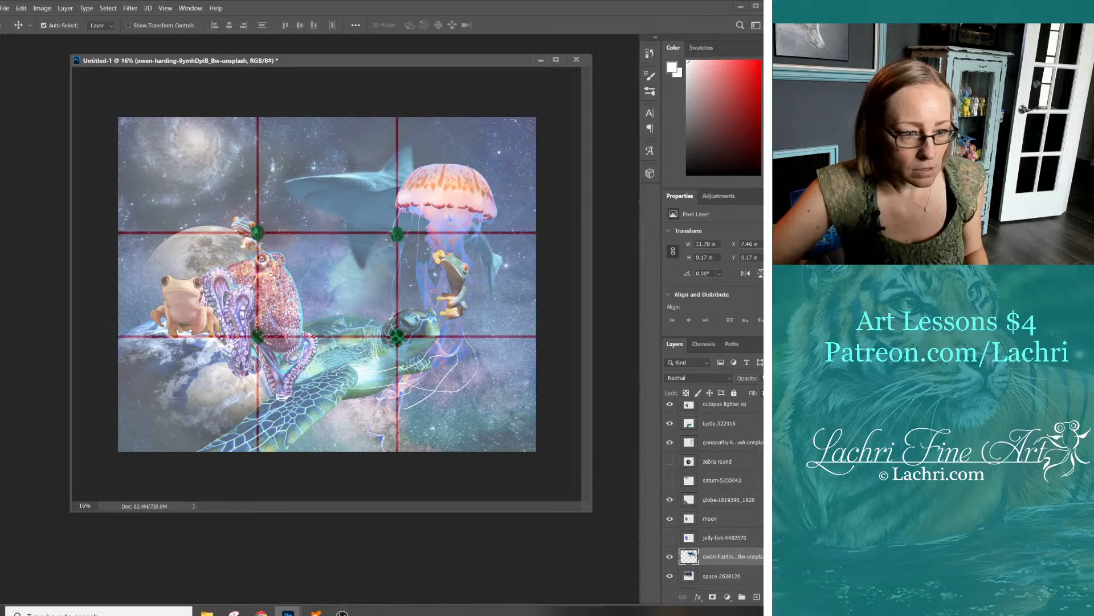
double_click(724, 556)
type("shark")
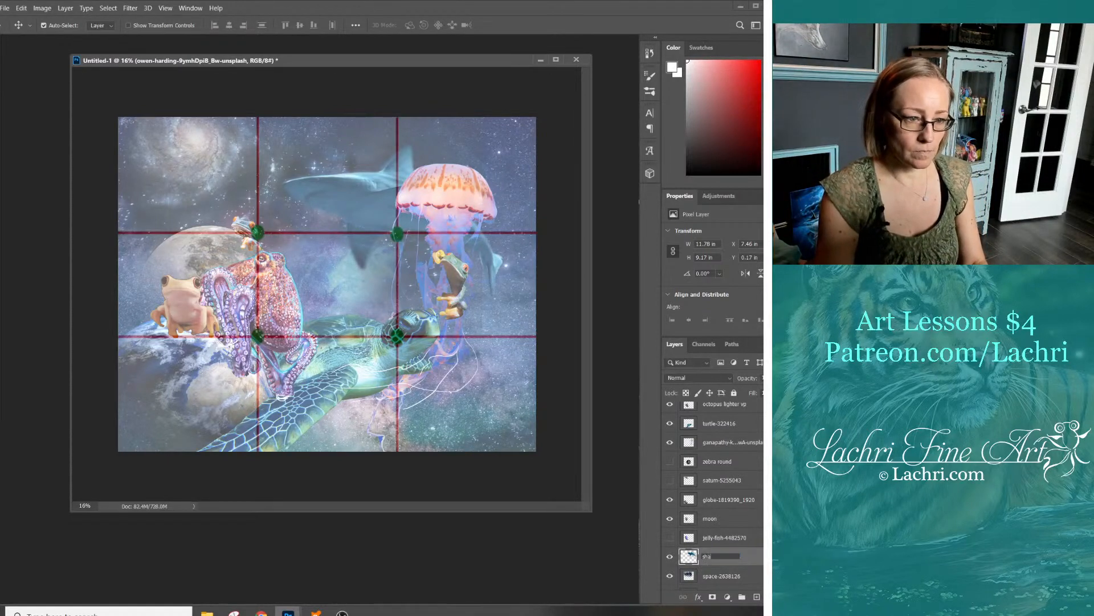
key("Return")
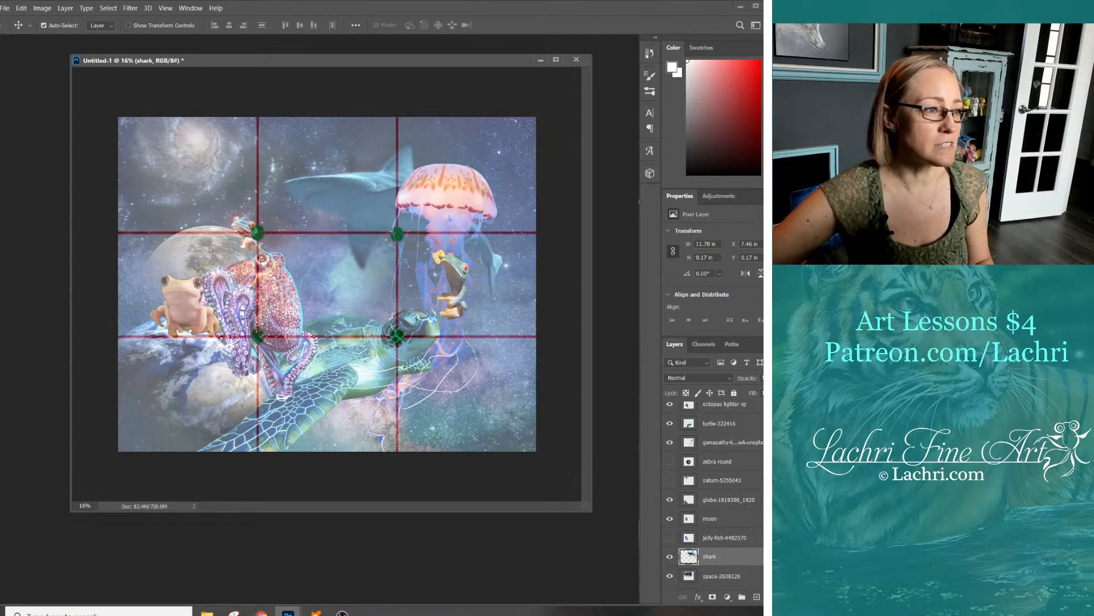
Shift the shark slightly down and right to about X 7.66, Y 0.65 in, and hide the ruleofthirds overlay
left_click(355, 199)
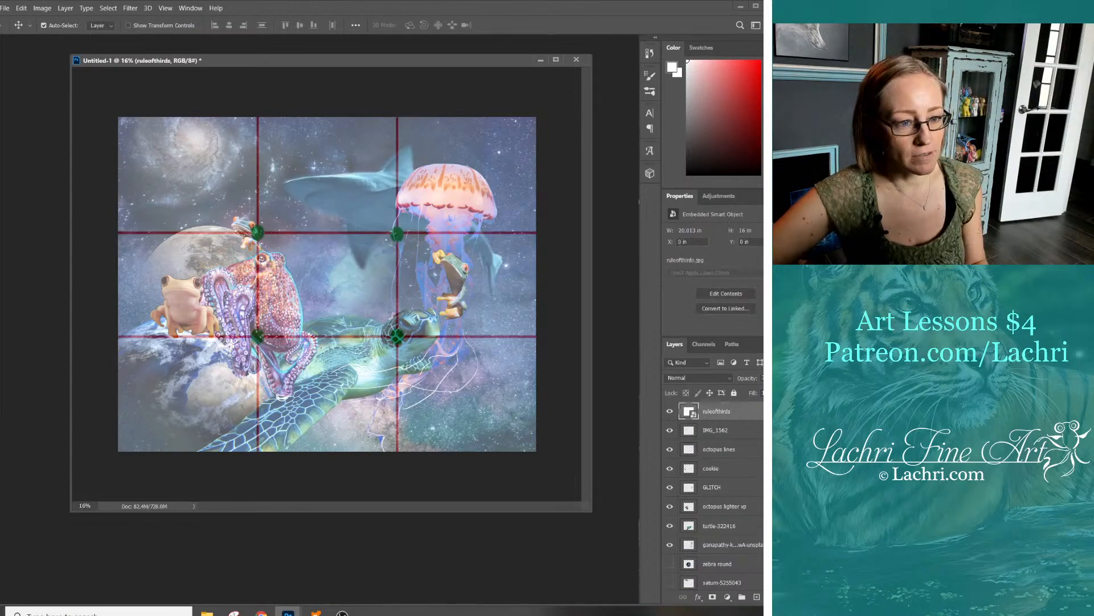
scroll(712, 496, "down", 2)
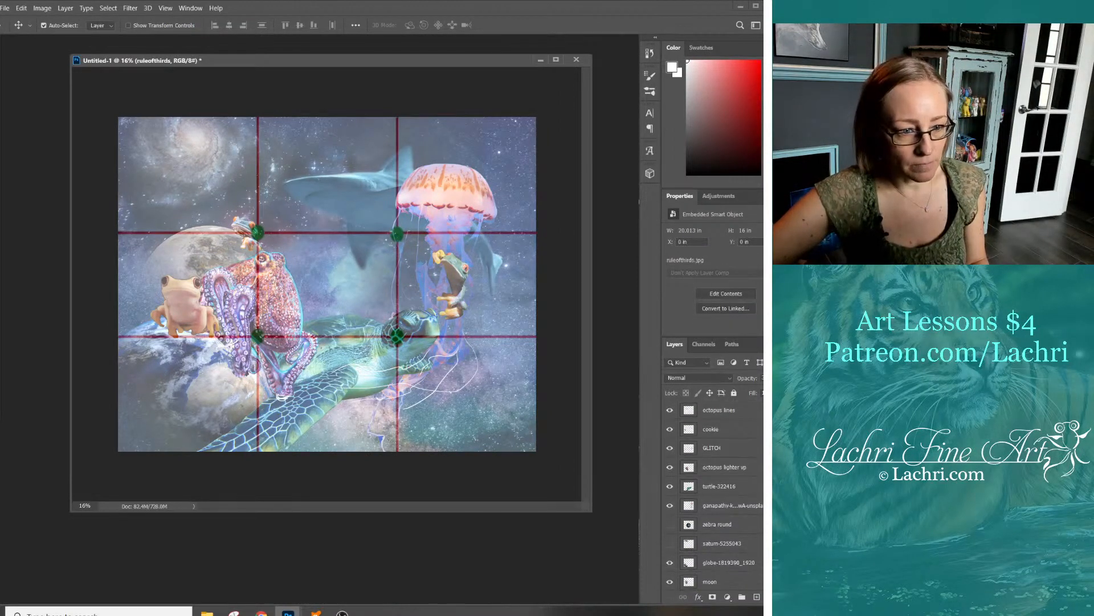
scroll(713, 496, "down", 3)
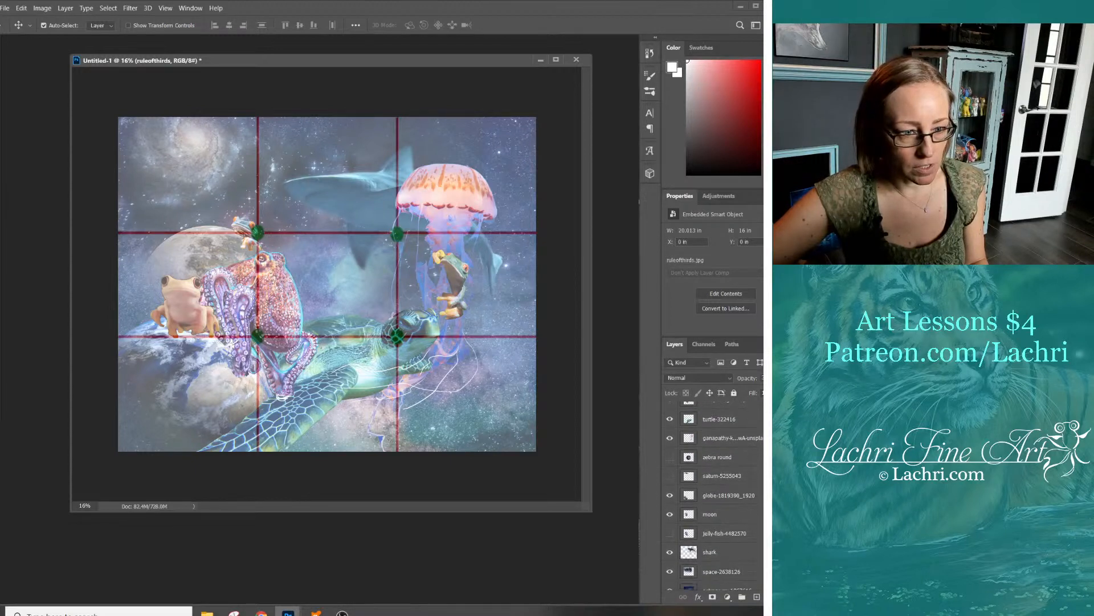
left_click(710, 552)
left_click(43, 25)
mouse_move(373, 165)
left_mouse_down()
mouse_move(372, 185)
mouse_move(386, 179)
left_mouse_up()
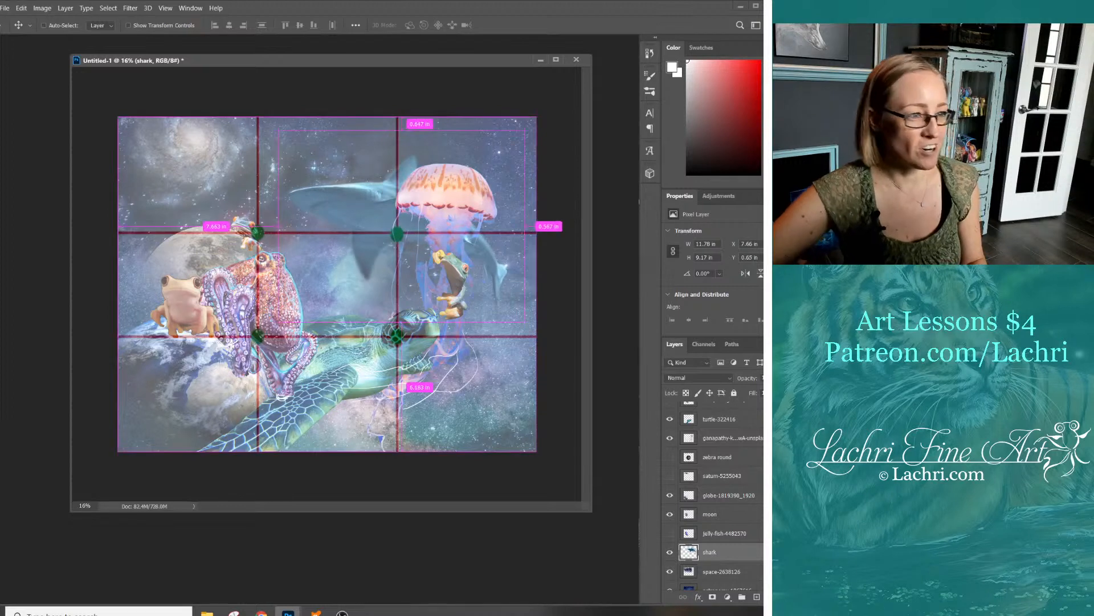
key("ctrl")
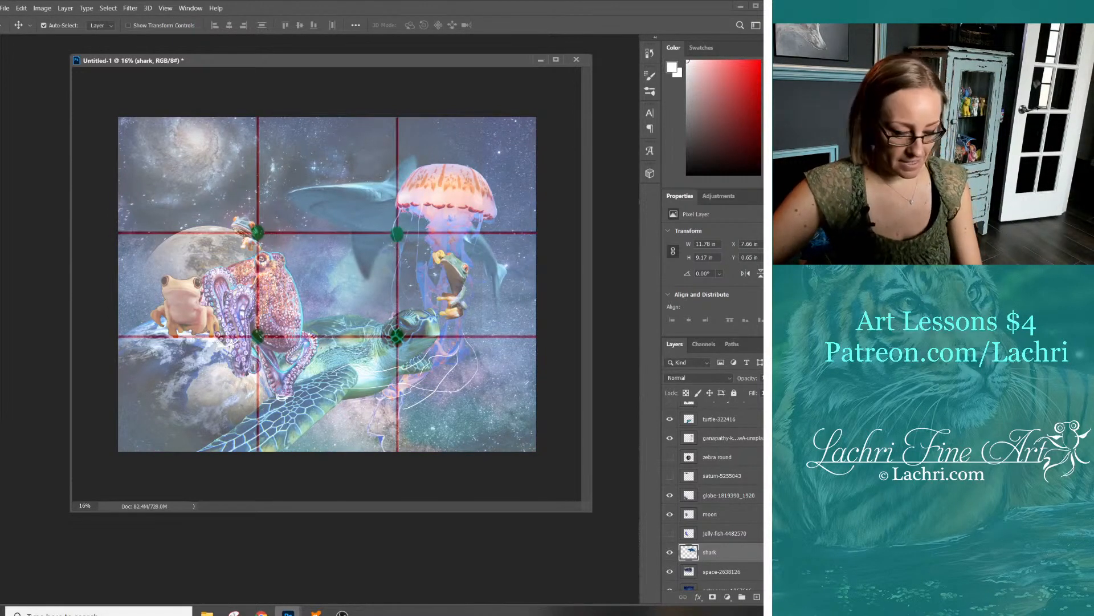
scroll(715, 496, "up", 3)
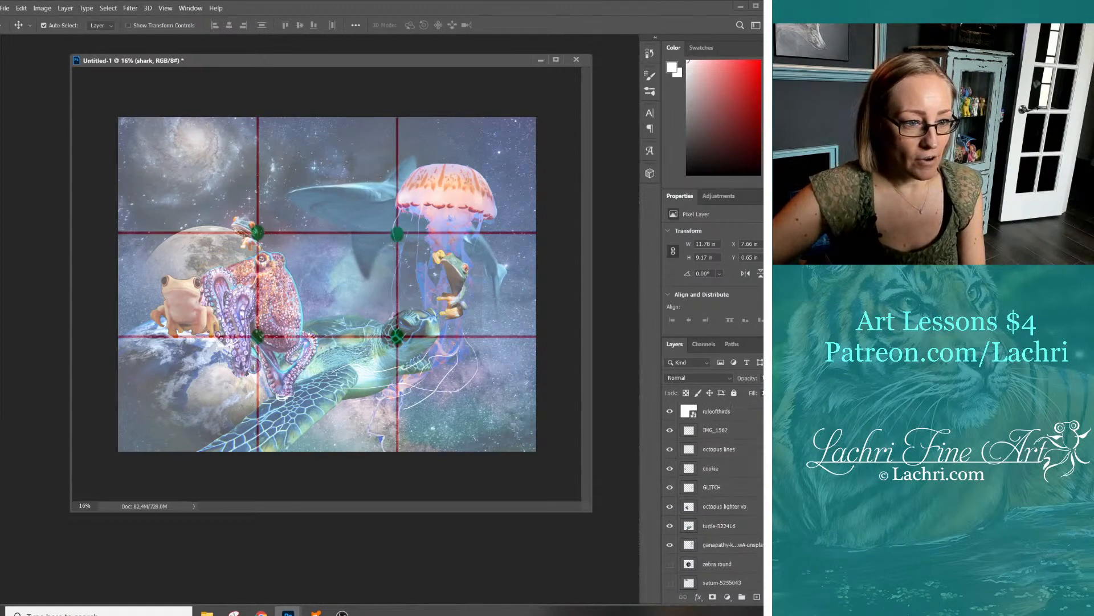
left_click(670, 411)
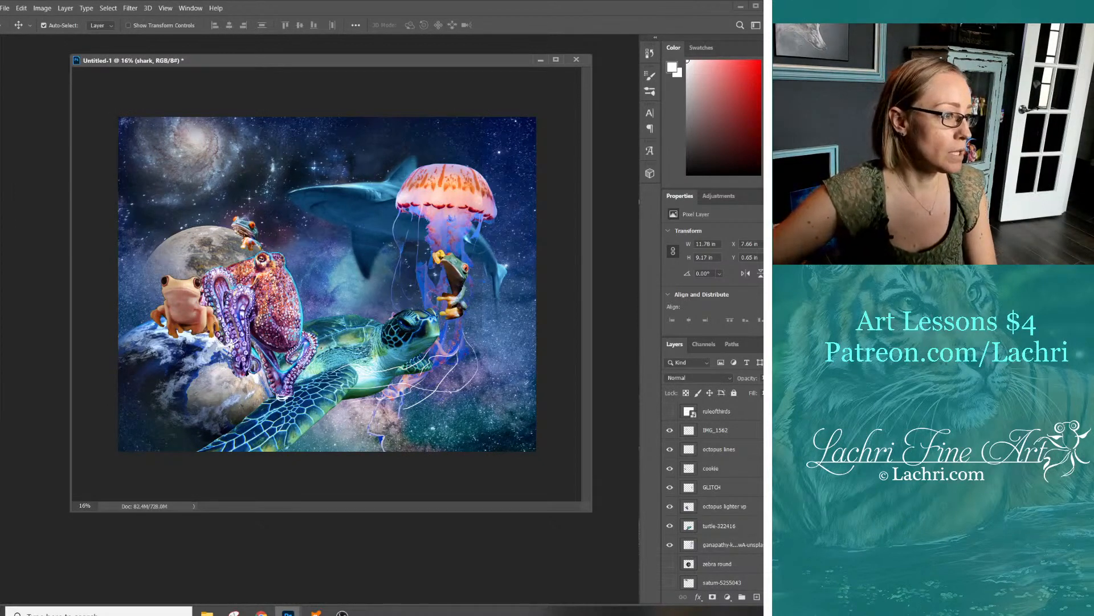
Duplicate the IMG_1562 layer with the small frog above the octopus, keeping the default copy name
left_click(715, 430)
left_click(101, 25)
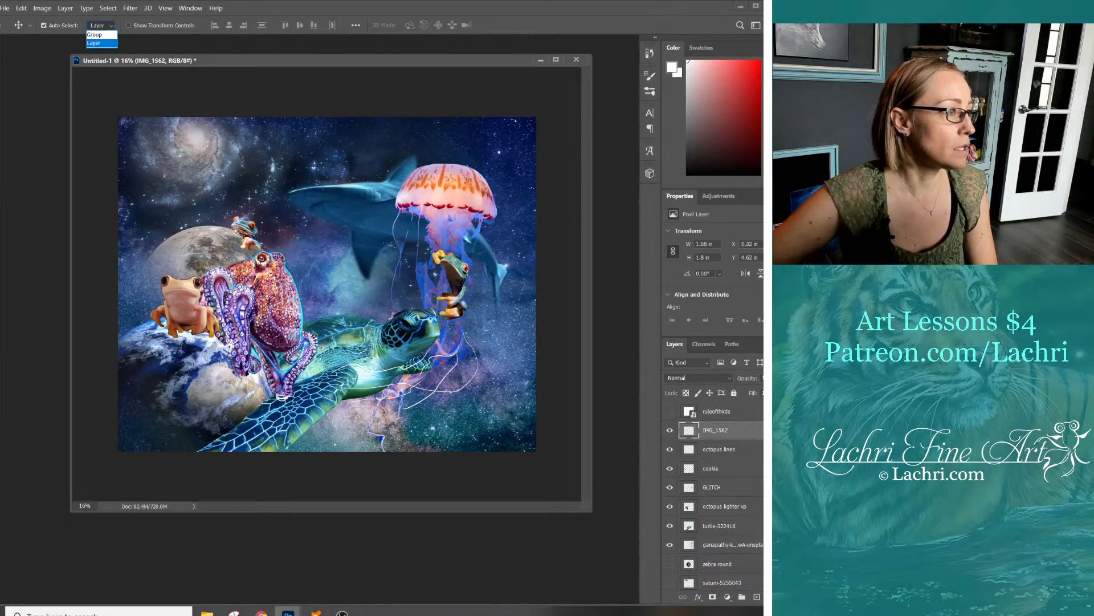
left_click(65, 8)
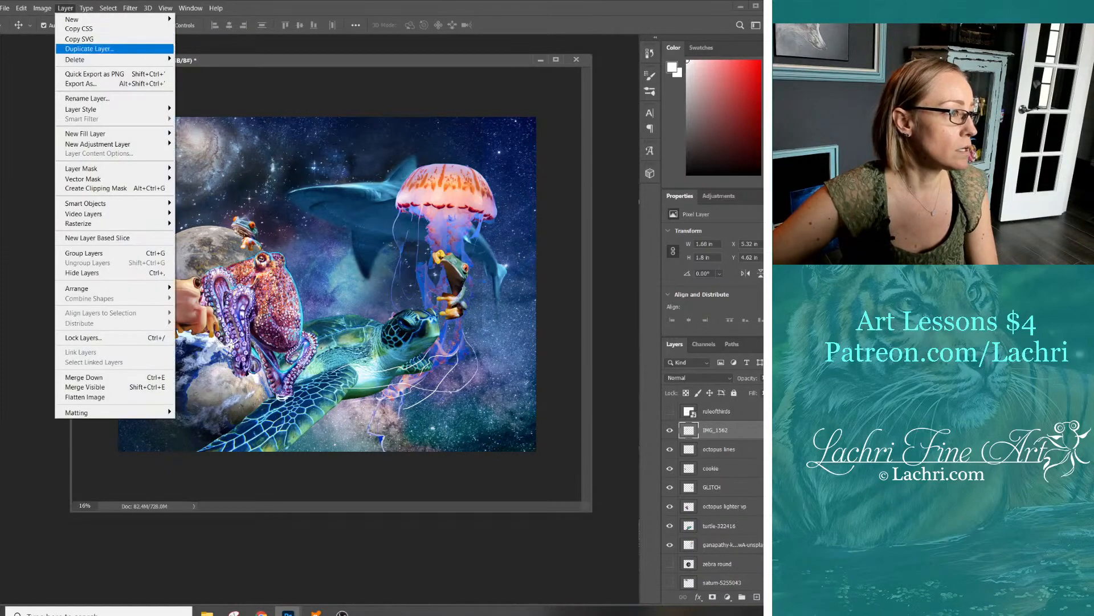
left_click(80, 48)
left_click(627, 174)
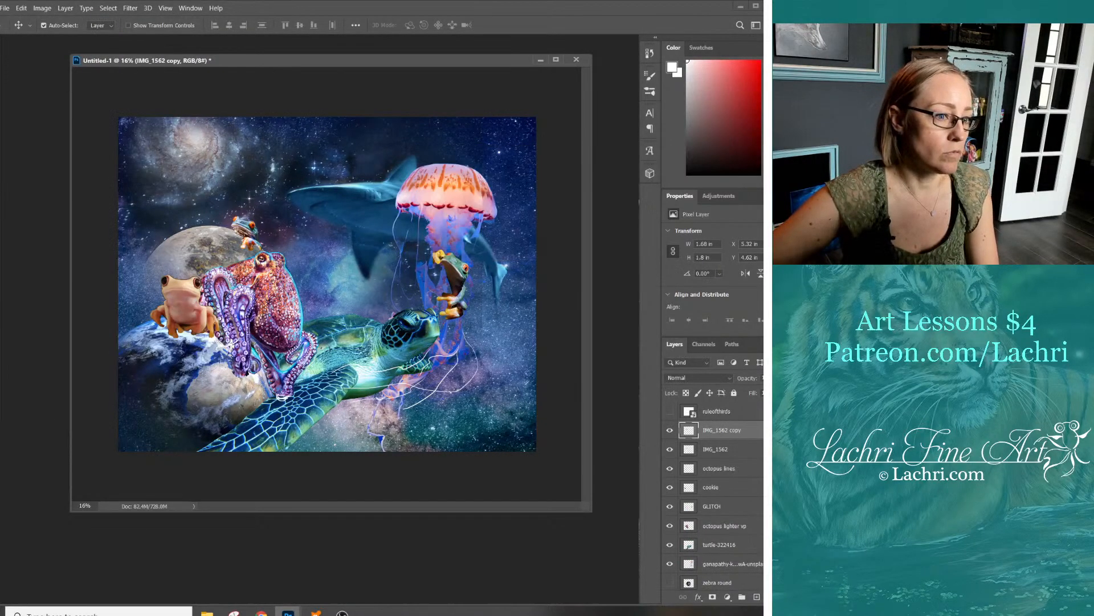
Place the duplicated frog on the turtle's shell, rotated about 28° counterclockwise
left_click_drag(248, 226, 359, 302)
key("ctrl+t")
left_click_drag(345, 260, 328, 266)
left_click_drag(358, 306, 349, 308)
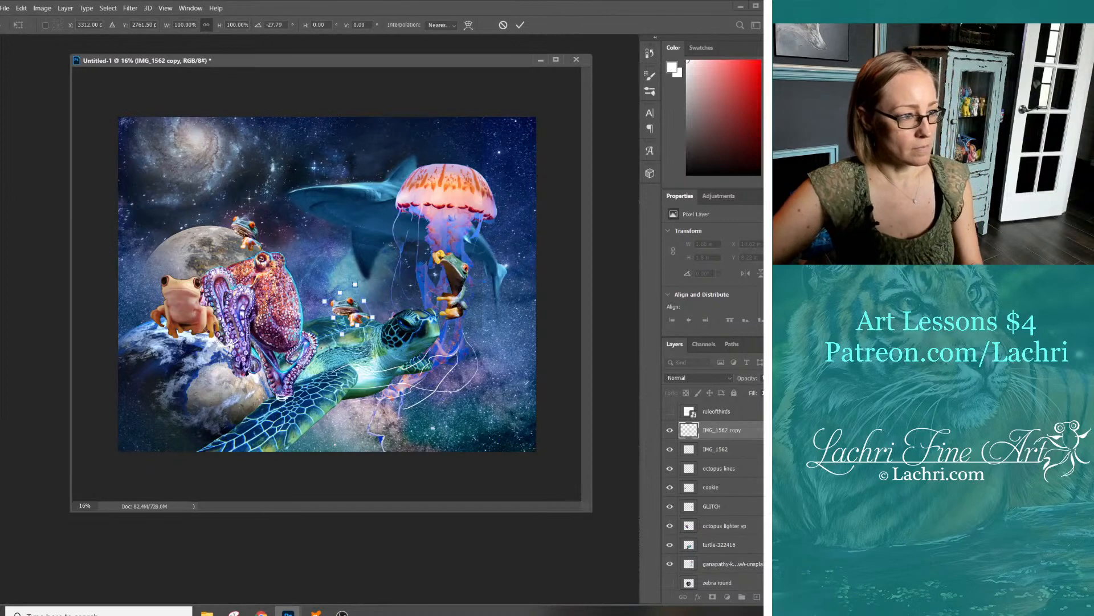
key("Return")
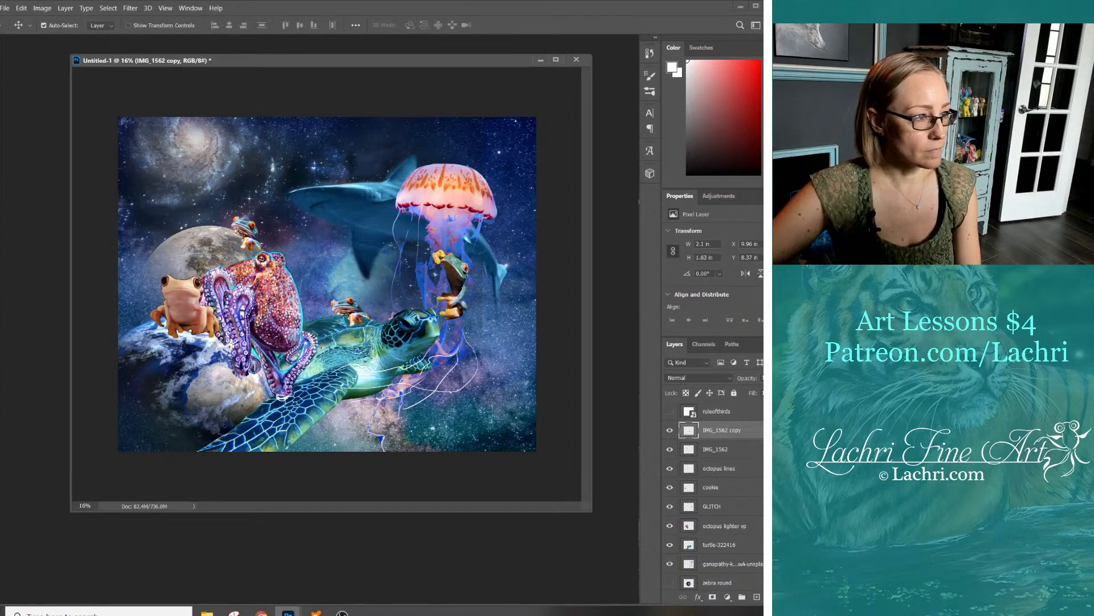
Toggle the IMG_1562 layer's visibility to identify its frog, and rename the layer as moon murky
left_click(716, 449)
left_click(670, 449)
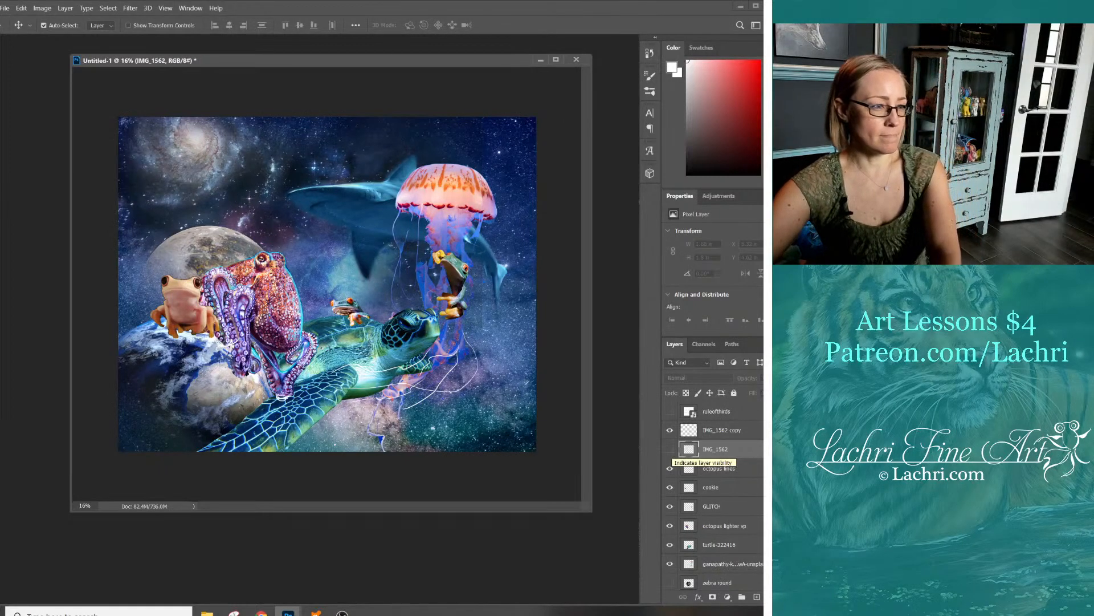
left_click(670, 449)
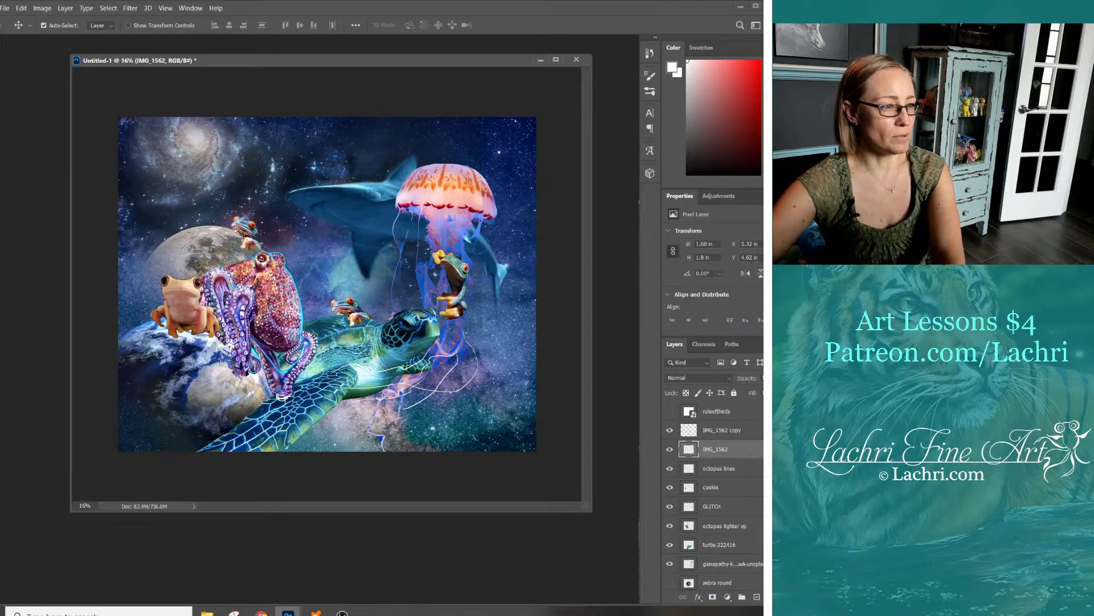
left_click(670, 449)
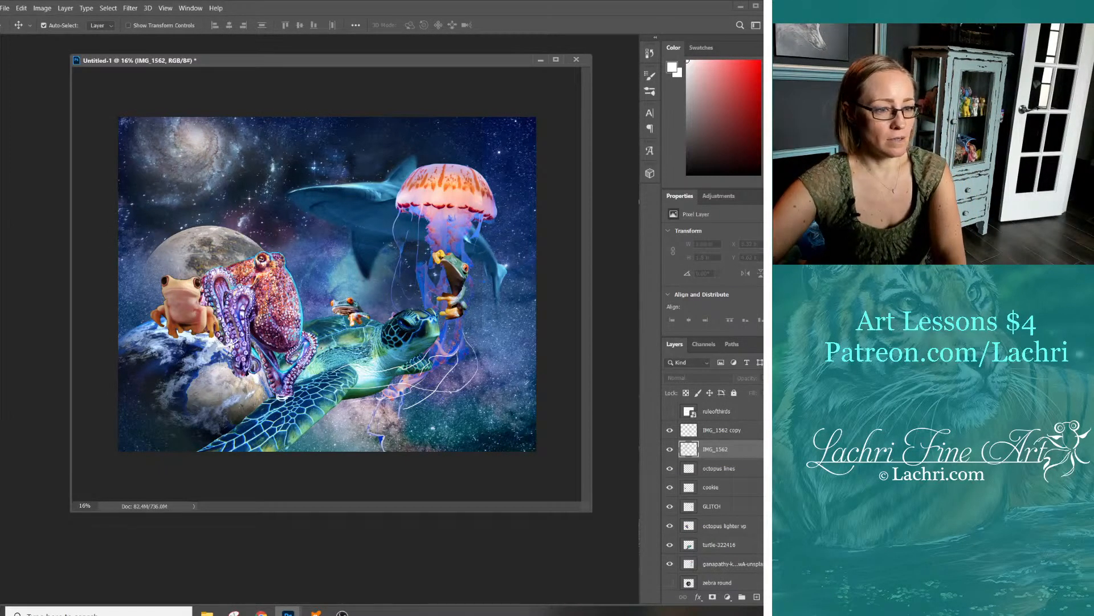
left_click(670, 449)
double_click(716, 449)
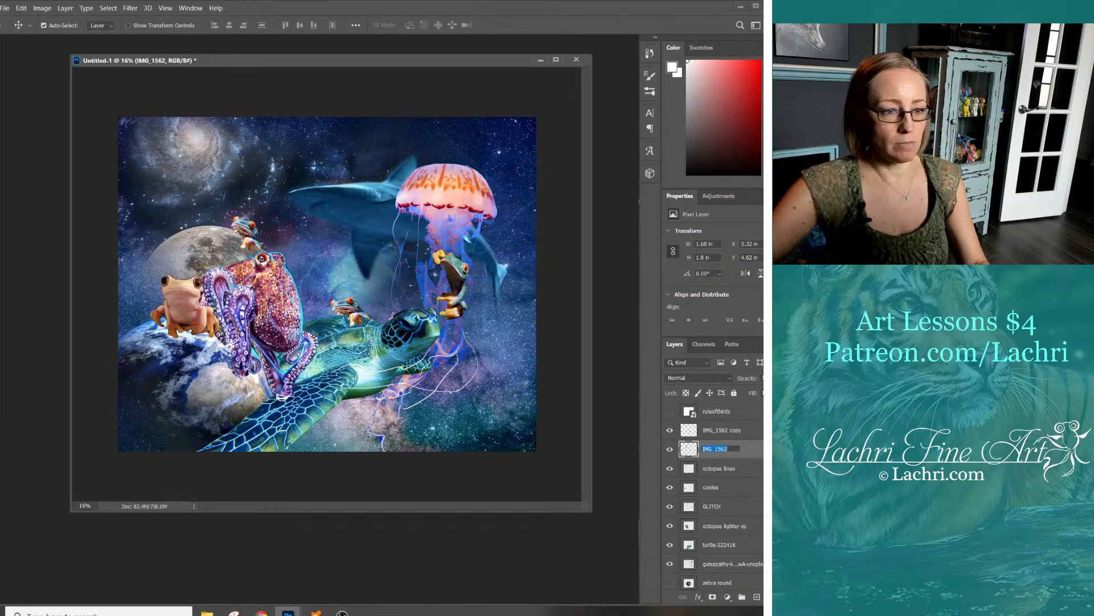
type("moon murky")
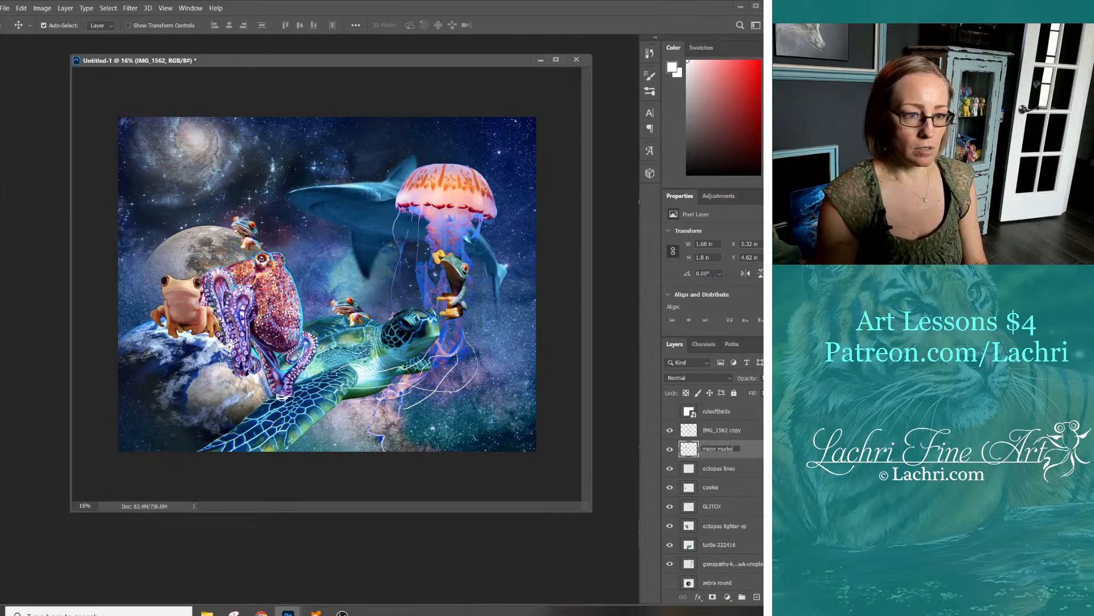
key("Return")
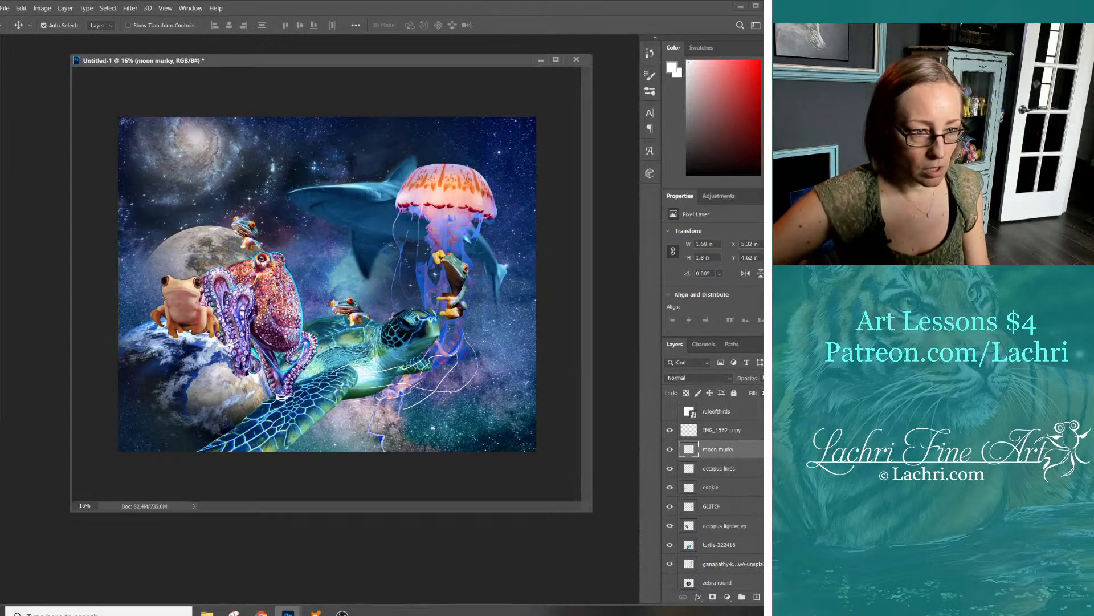
Rename the IMG_1562 copy layer as turtle murky and hide it
left_click(721, 430)
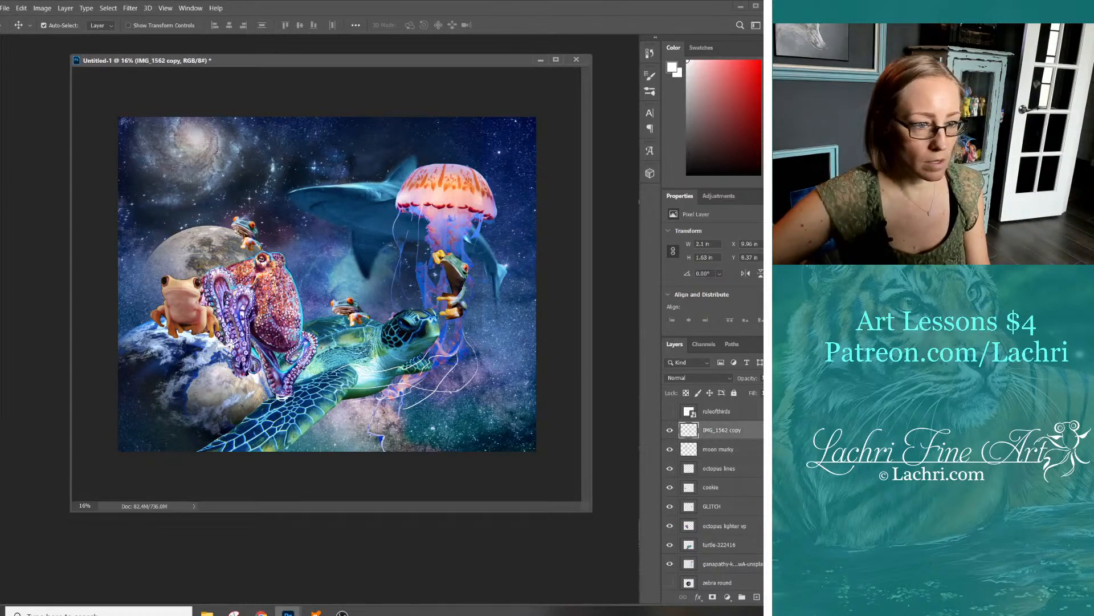
double_click(721, 430)
type("turtle murky")
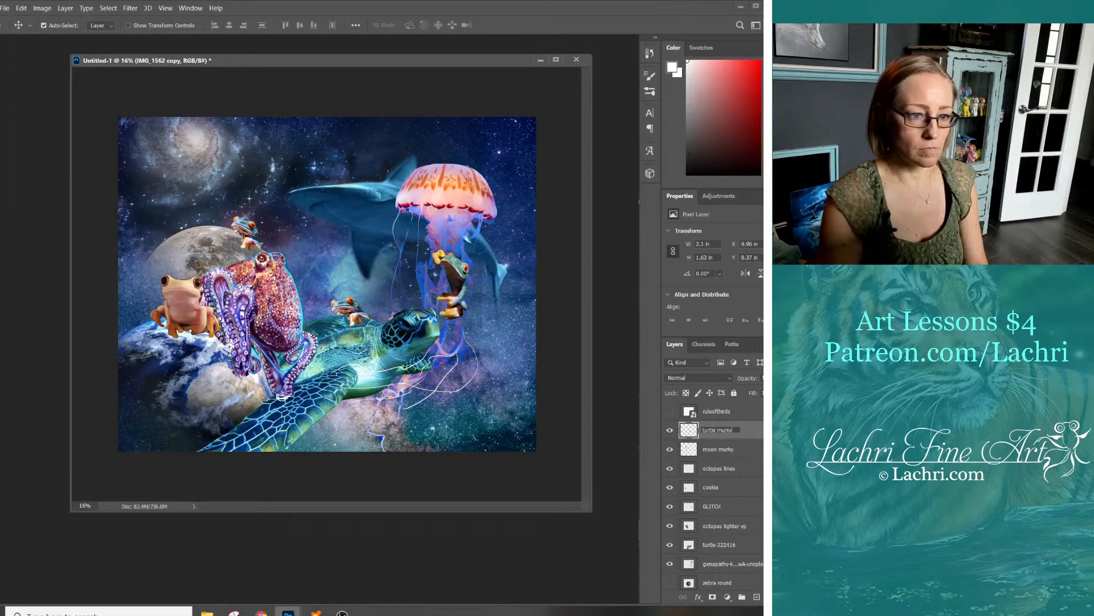
key("Return")
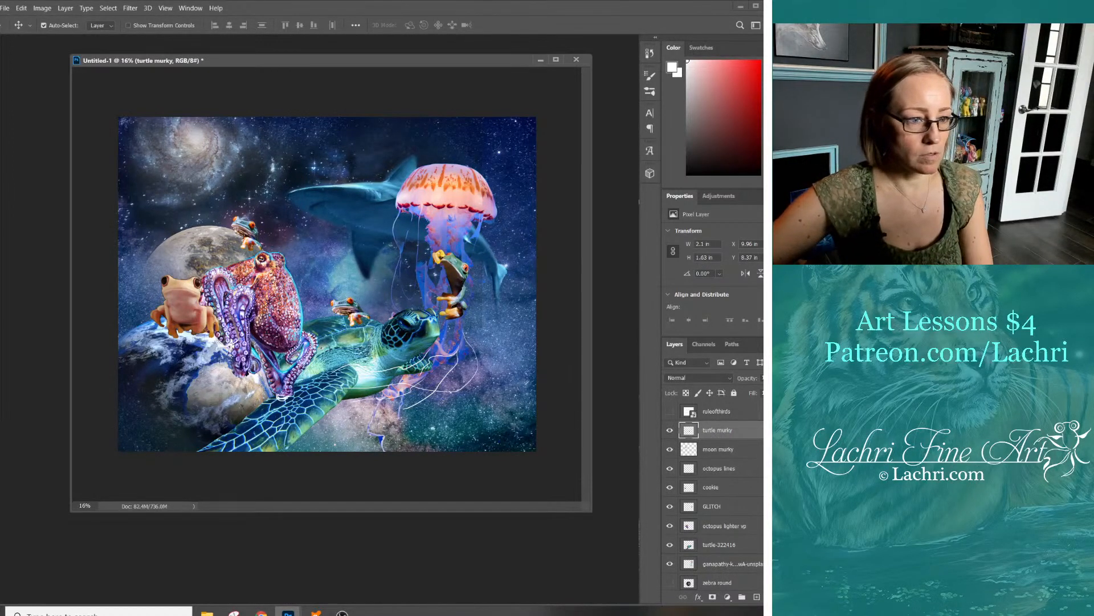
left_click(670, 429)
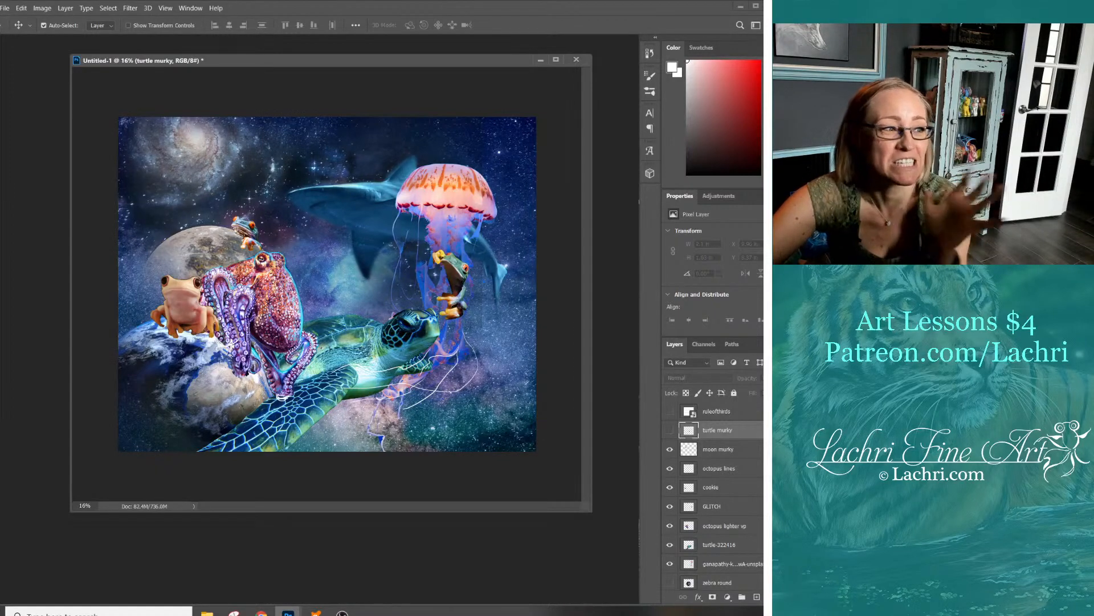
Shift the moon slightly left and move the small frog above the octopus to about X 5.1, Y 4.64 in
left_click_drag(185, 234, 198, 233)
left_click(245, 227)
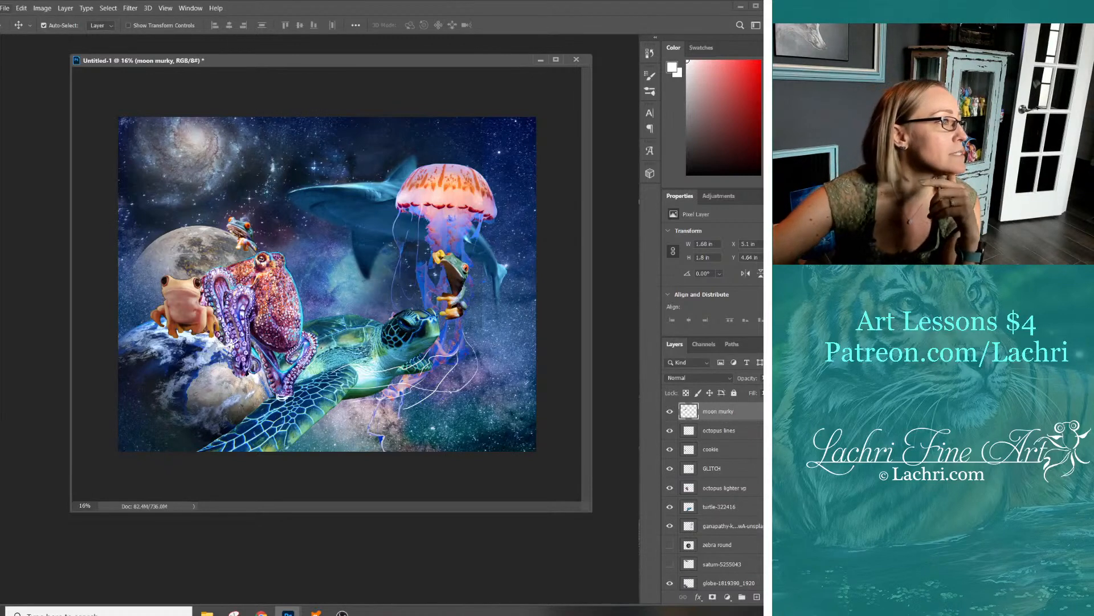
Save the collage as the Photoshop file Untitled-1 in the pb collage folder under D:, colored pencil PB, collage
left_click(5, 8)
left_click(17, 123)
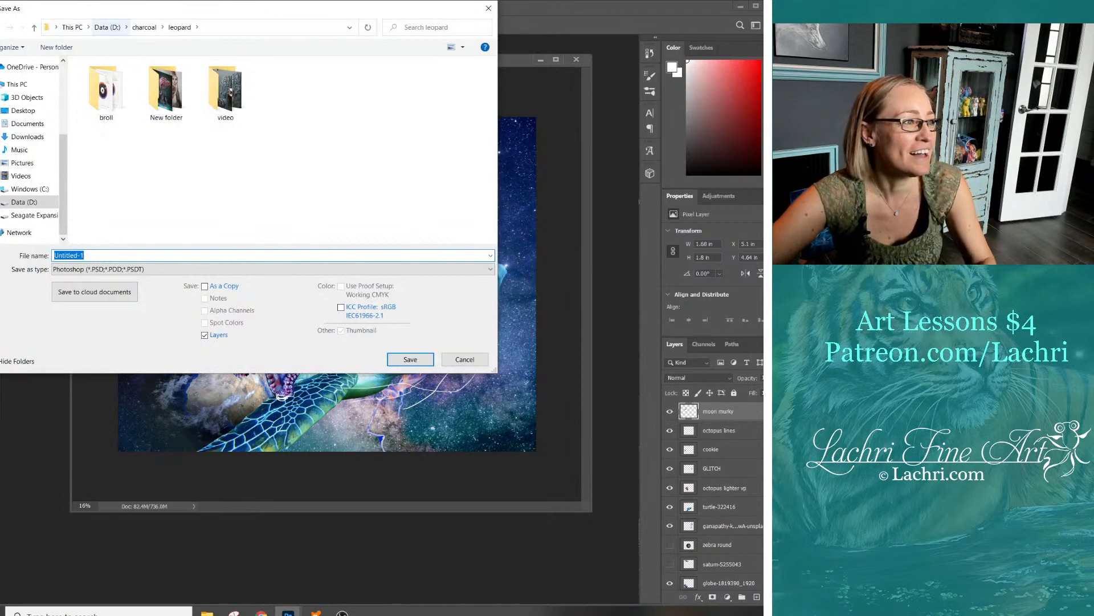
left_click(108, 27)
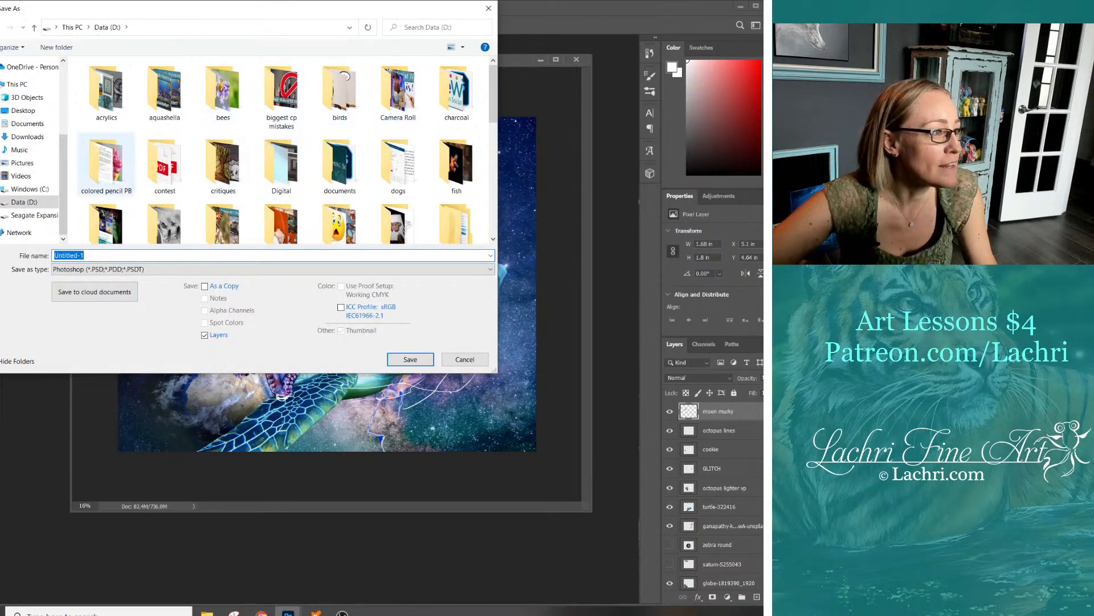
double_click(106, 164)
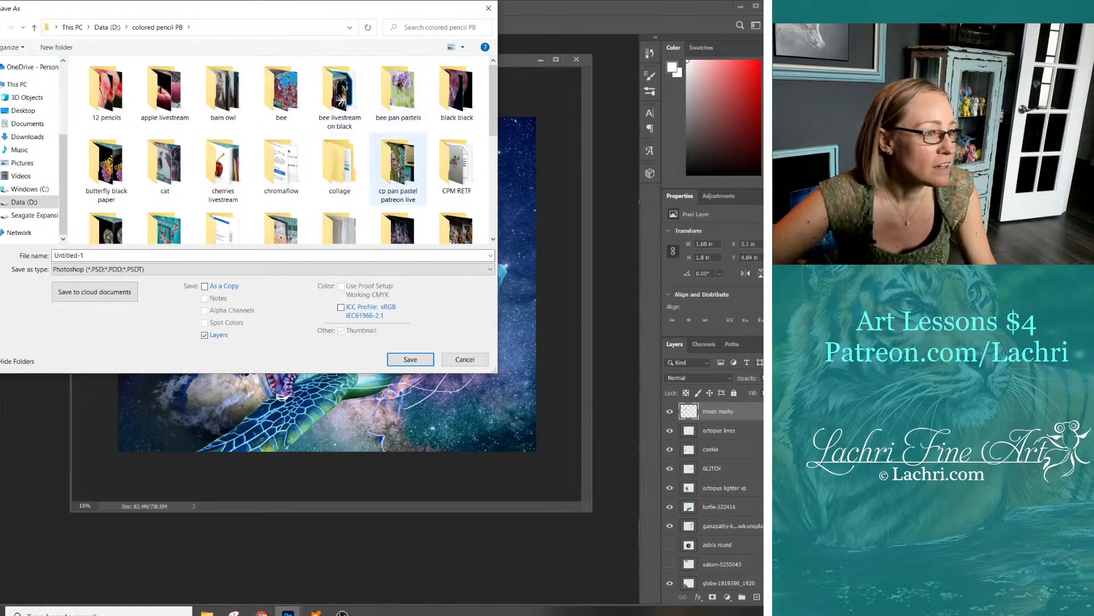
double_click(339, 165)
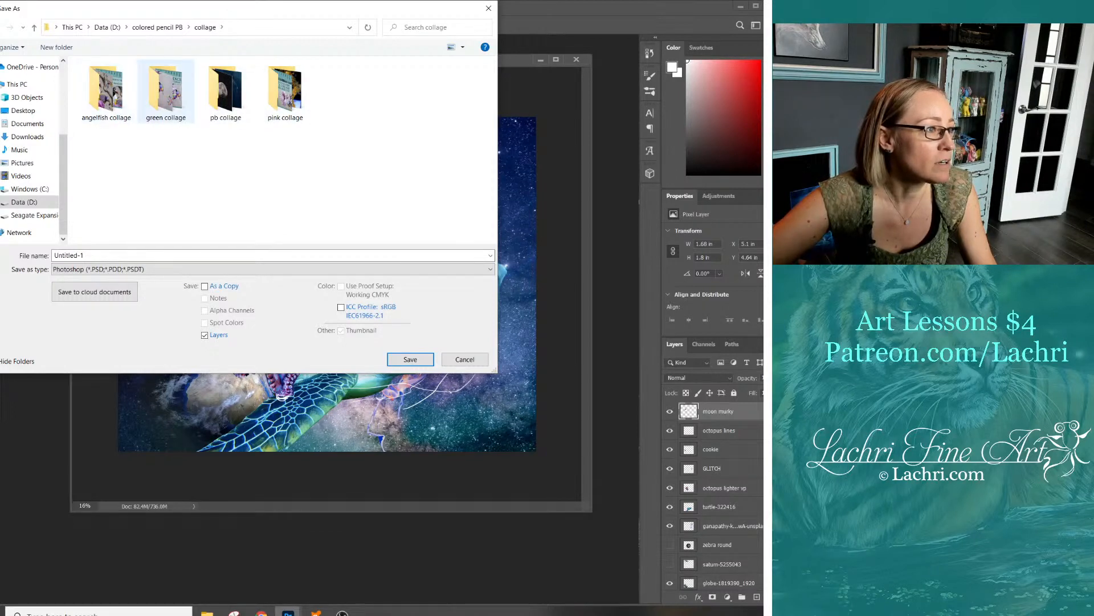
double_click(226, 91)
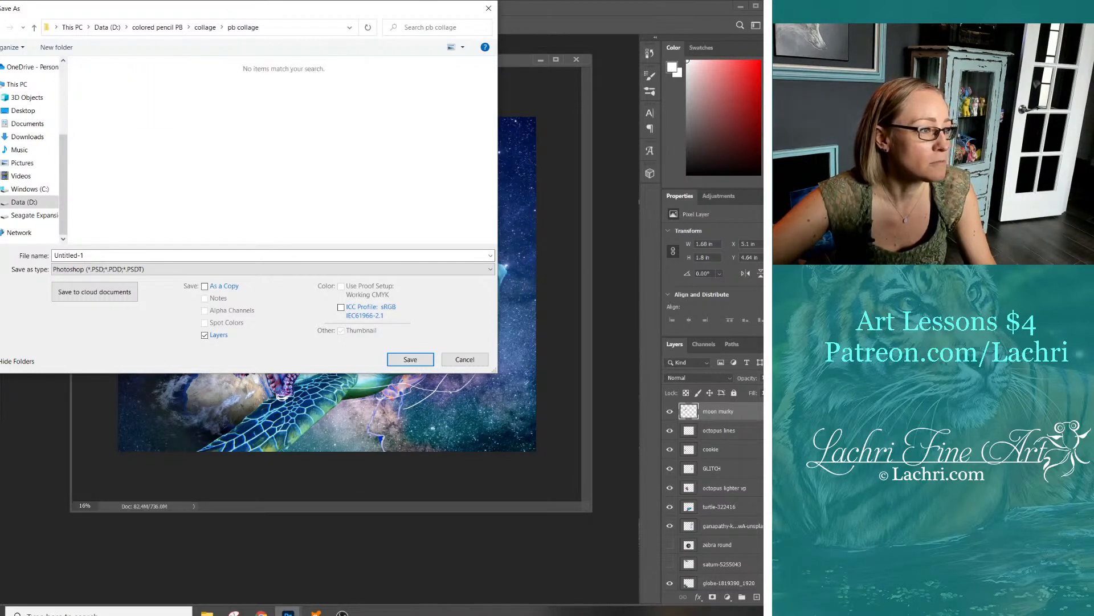
left_click(410, 359)
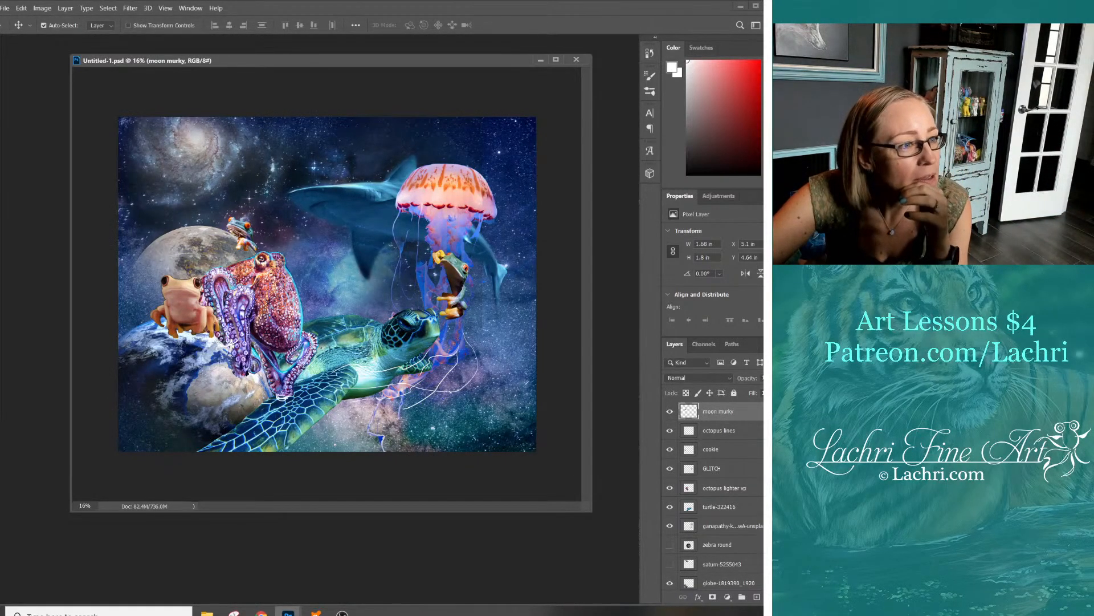
Move the jellyfish up and right to about X 10.39, Y 0.19 in, and nudge the GLITCH frog slightly left to X 15 in
left_click_drag(446, 188, 456, 173)
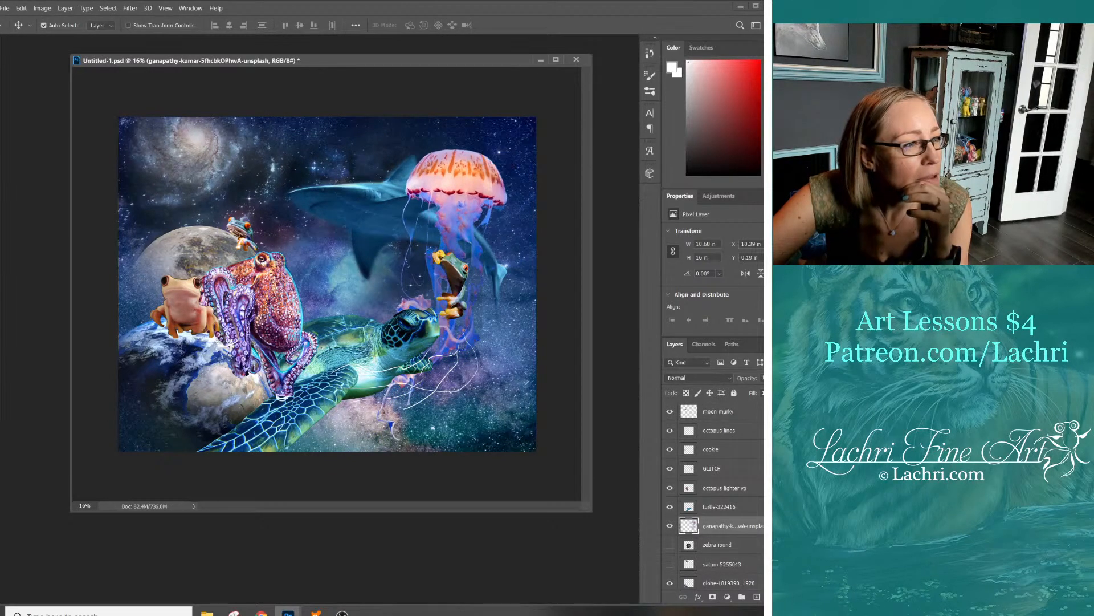
left_click(719, 468)
left_click_drag(456, 251, 454, 251)
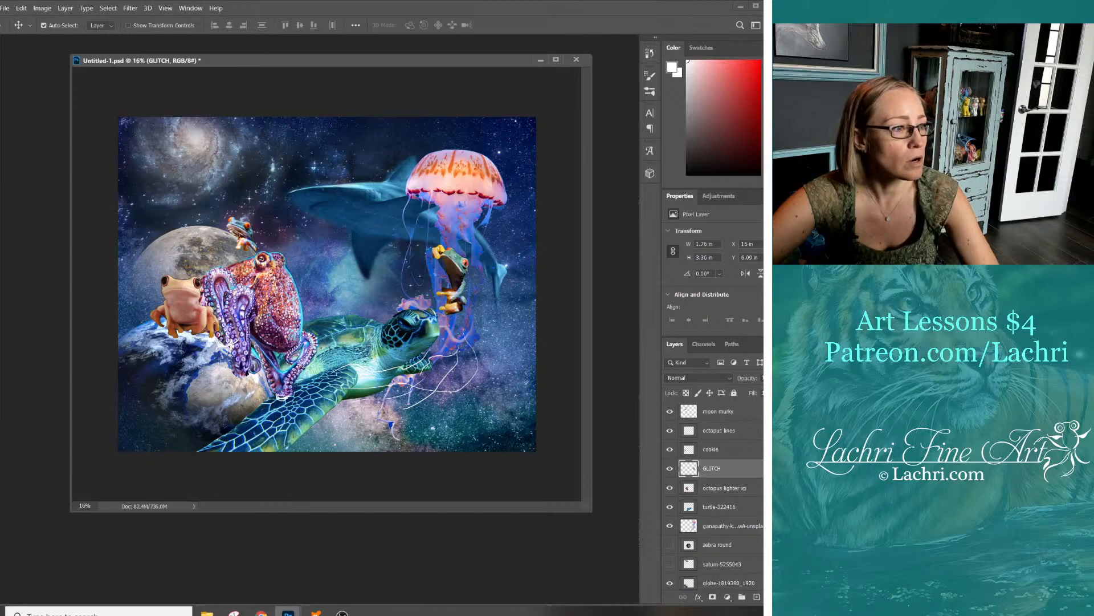
Rotate the shark about 4.5° clockwise and save the document
left_click(348, 208)
key("ctrl+t")
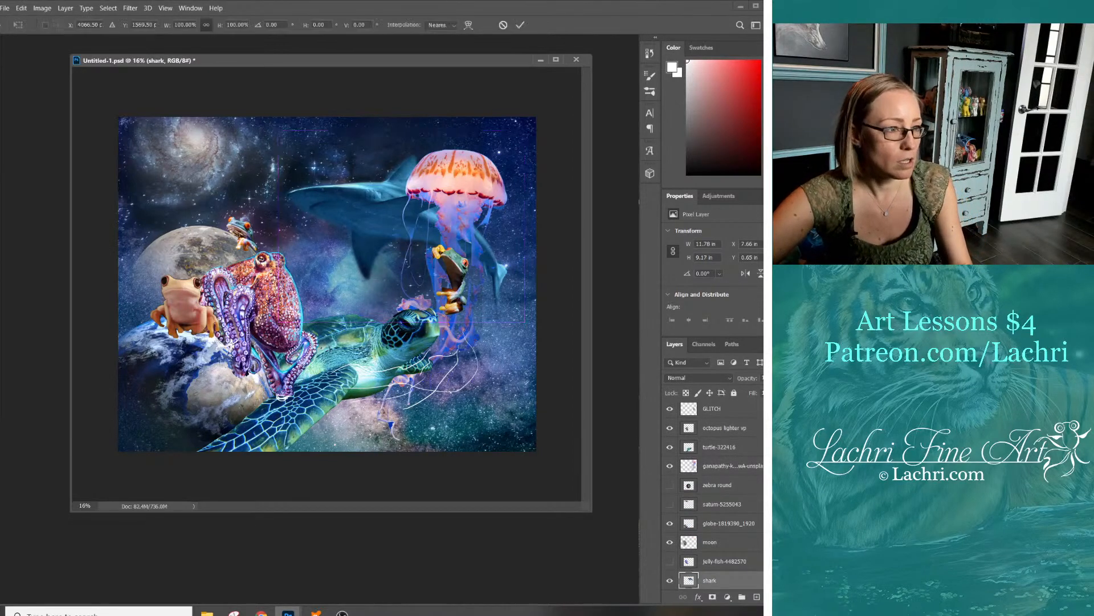
left_click_drag(263, 130, 273, 123)
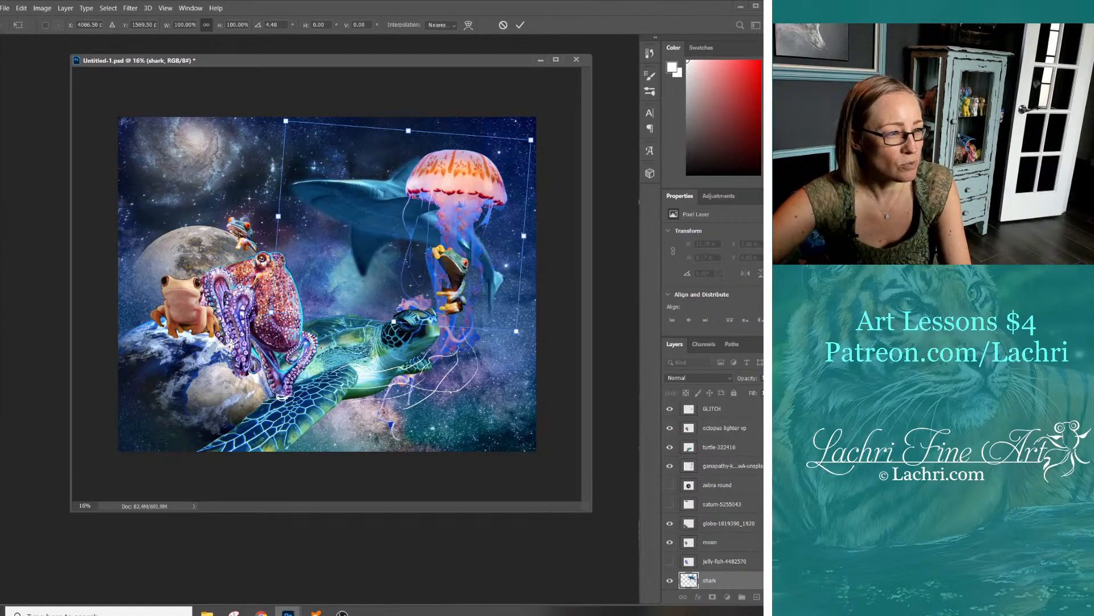
key("Return")
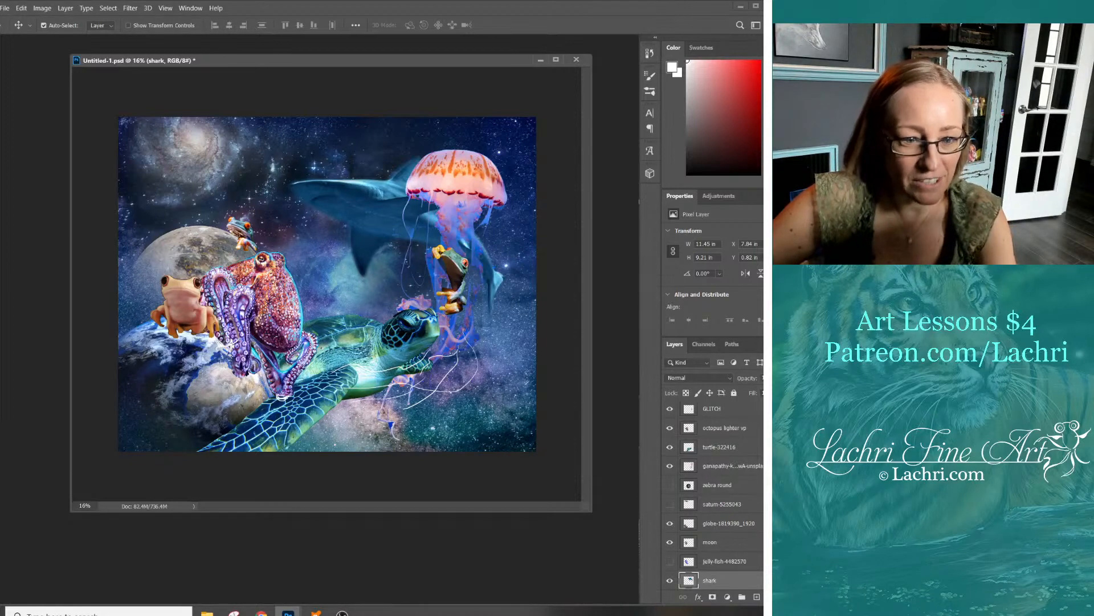
left_click(4, 8)
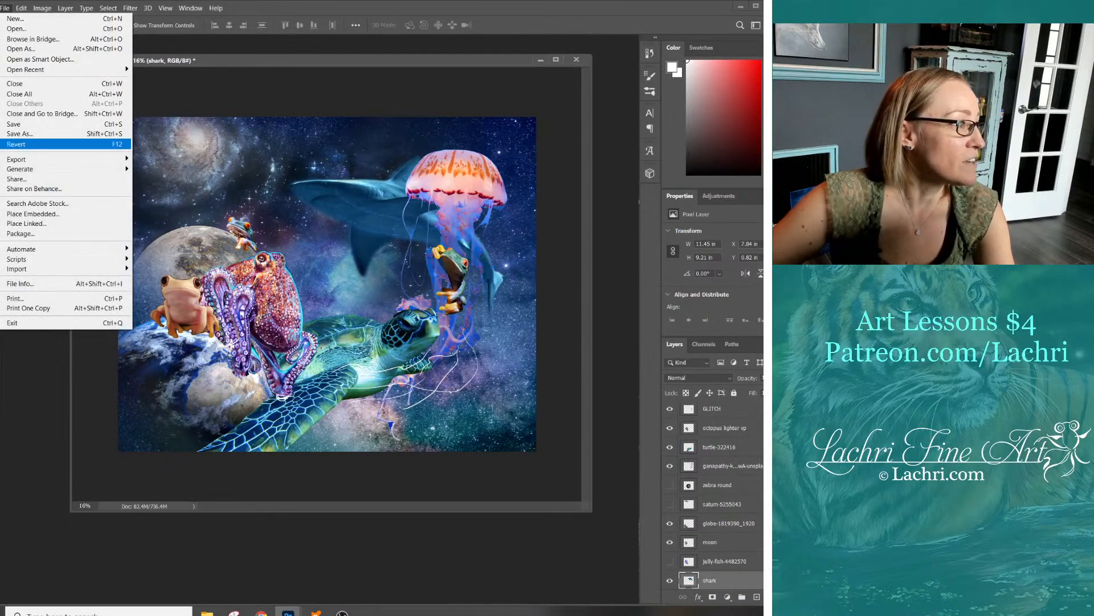
left_click(14, 124)
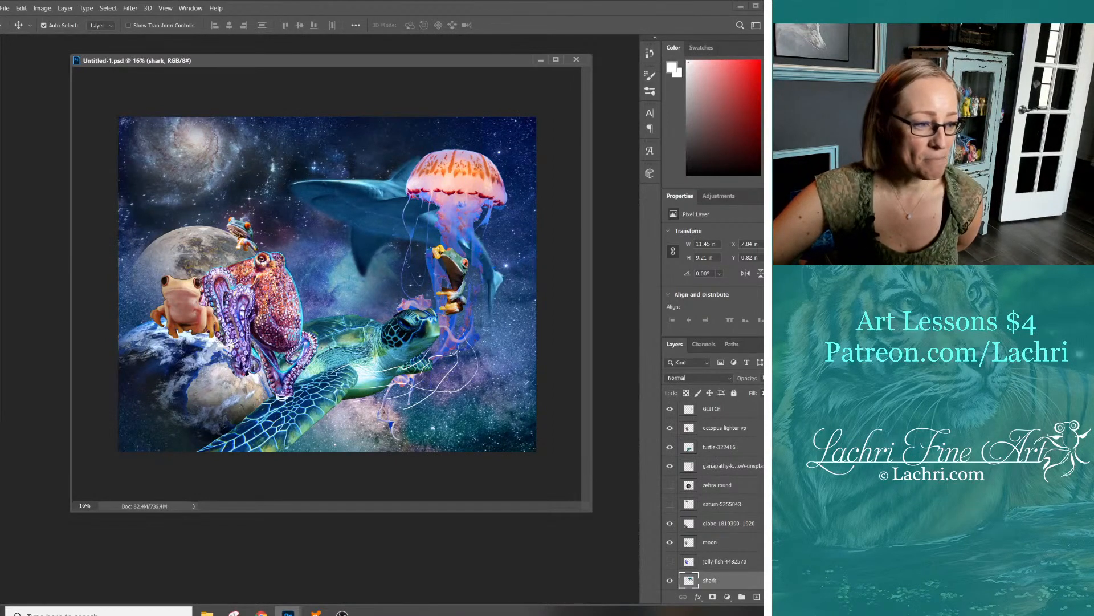
left_click(342, 613)
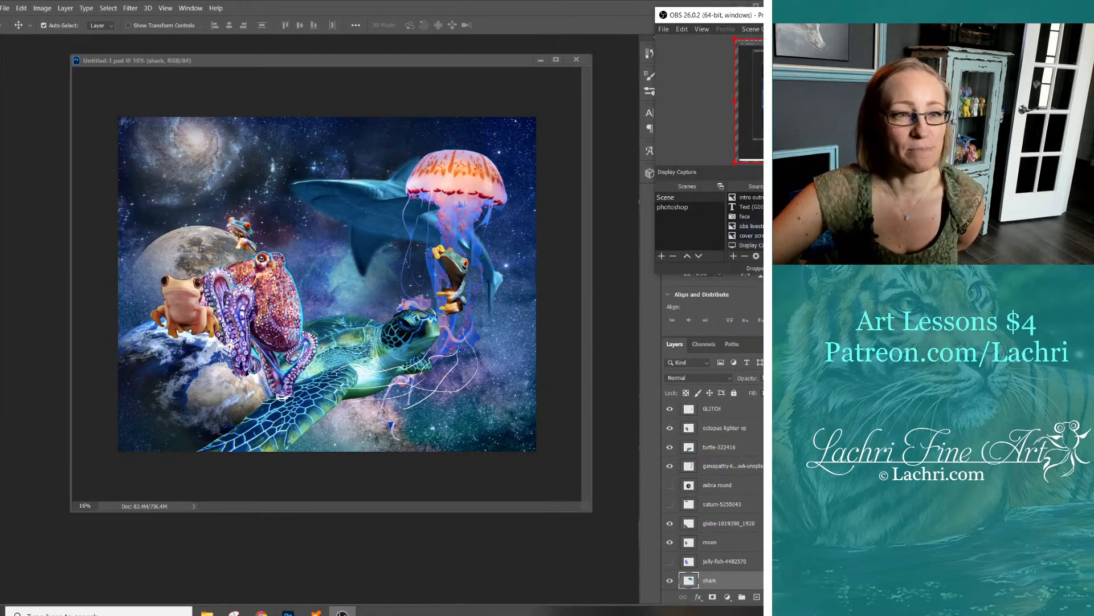